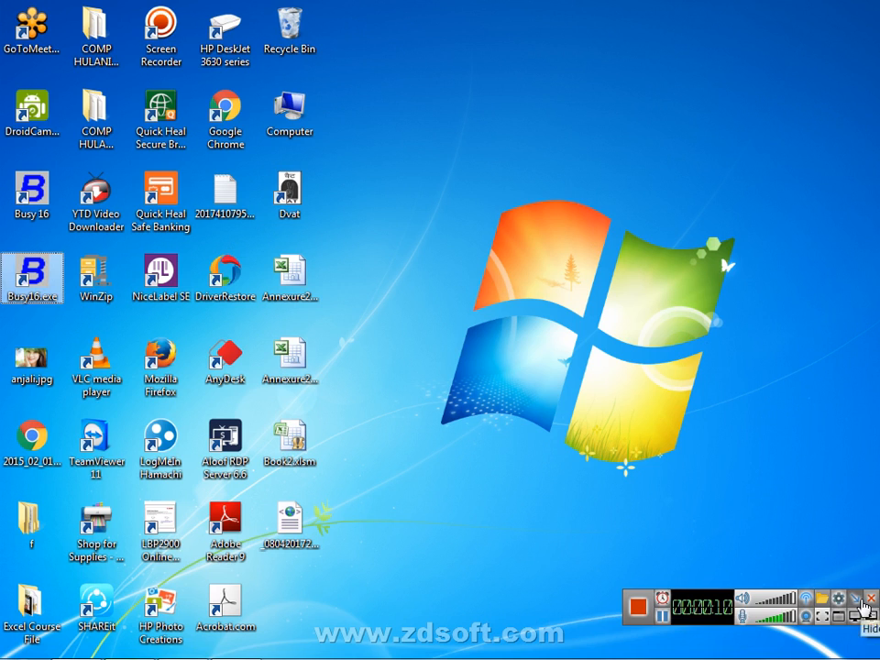
# Refresh the desktop from its shortcut menu
pyautogui.click(860, 598)
pyautogui.rightClick(610, 103)
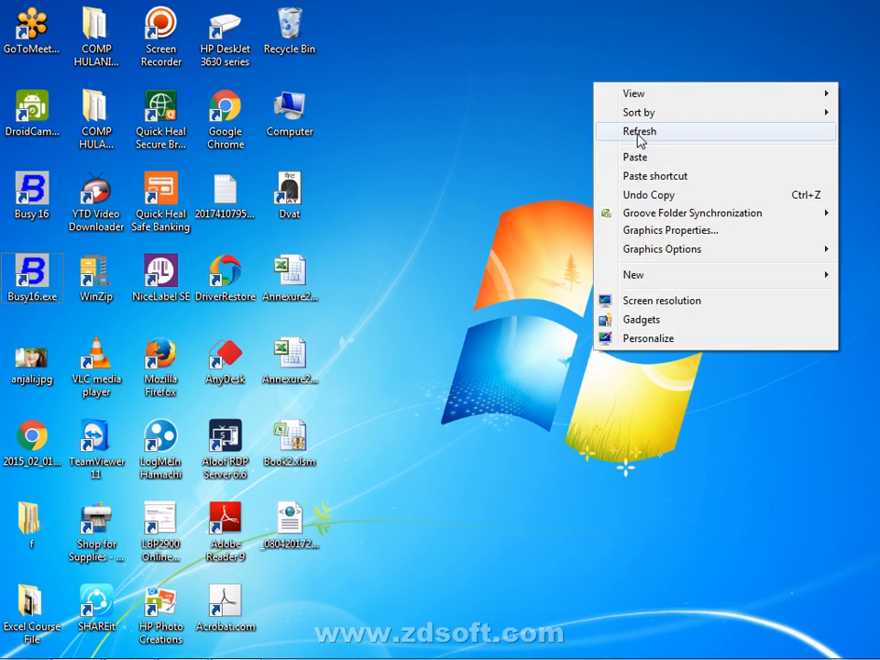
pyautogui.click(639, 134)
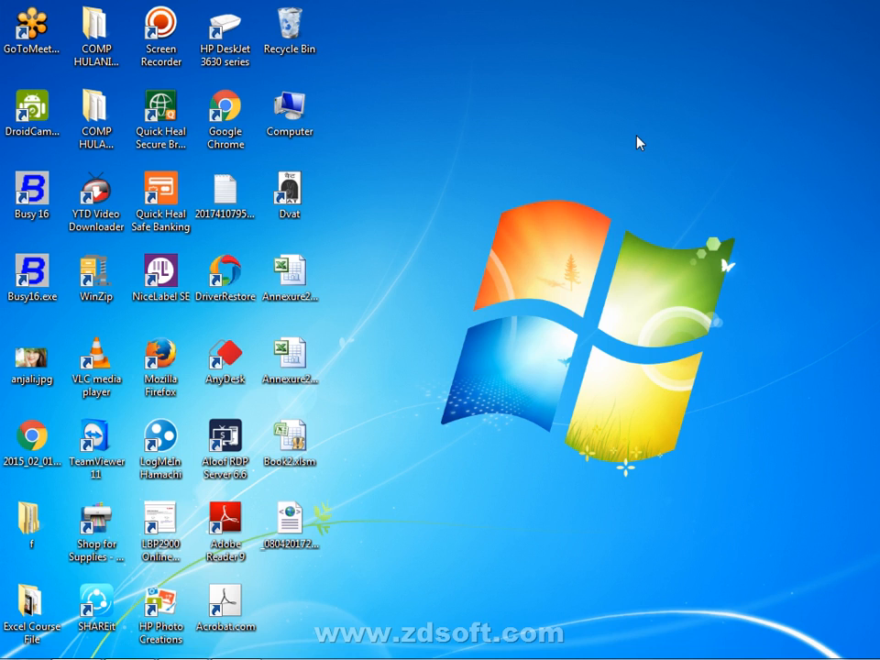
# Browse to D:\New folder (6)\New folder (2) and select the SINVOICE.FMT -a5 file
pyautogui.moveTo(487, 659)
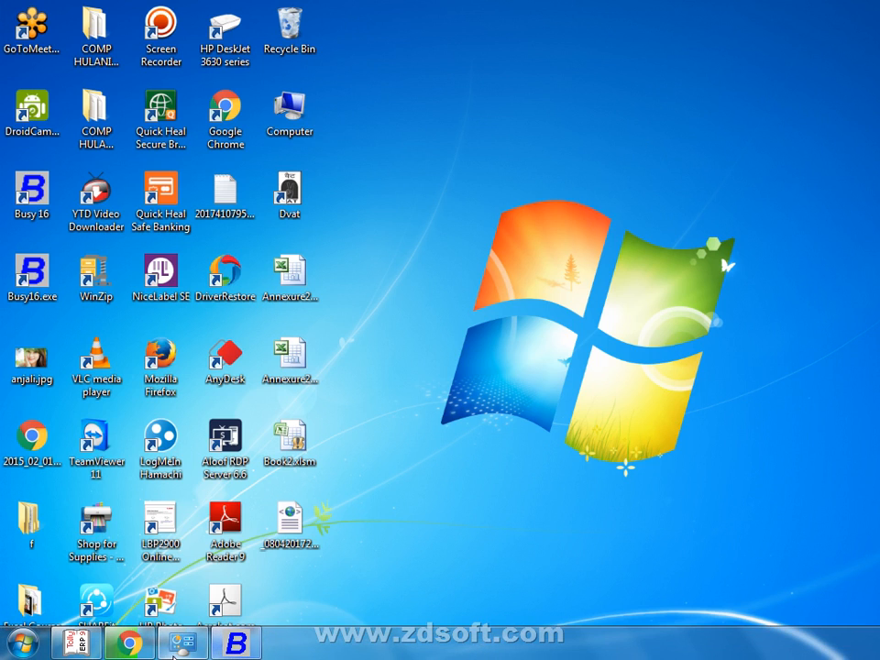
pyautogui.moveTo(151, 653)
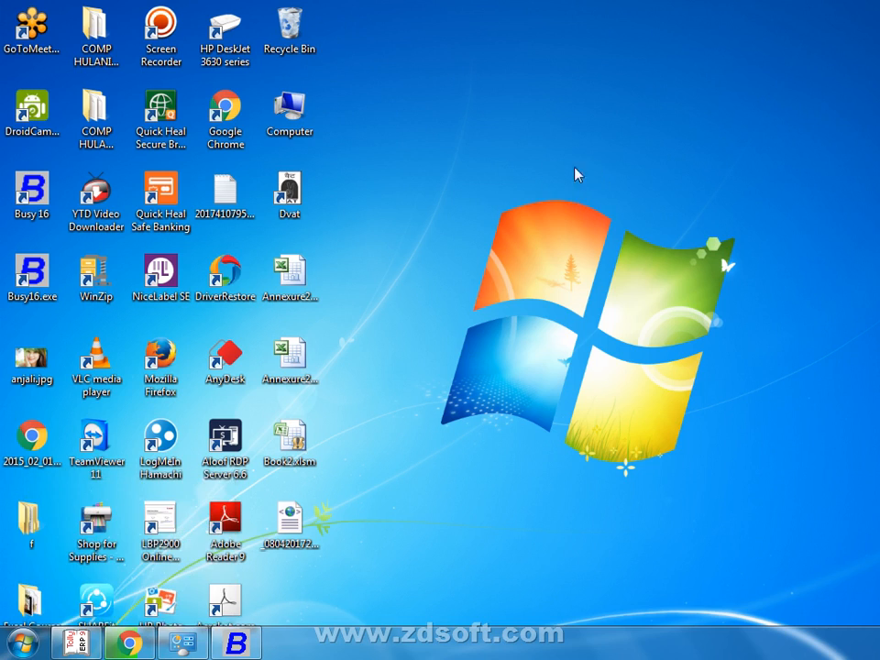
pyautogui.doubleClick(305, 129)
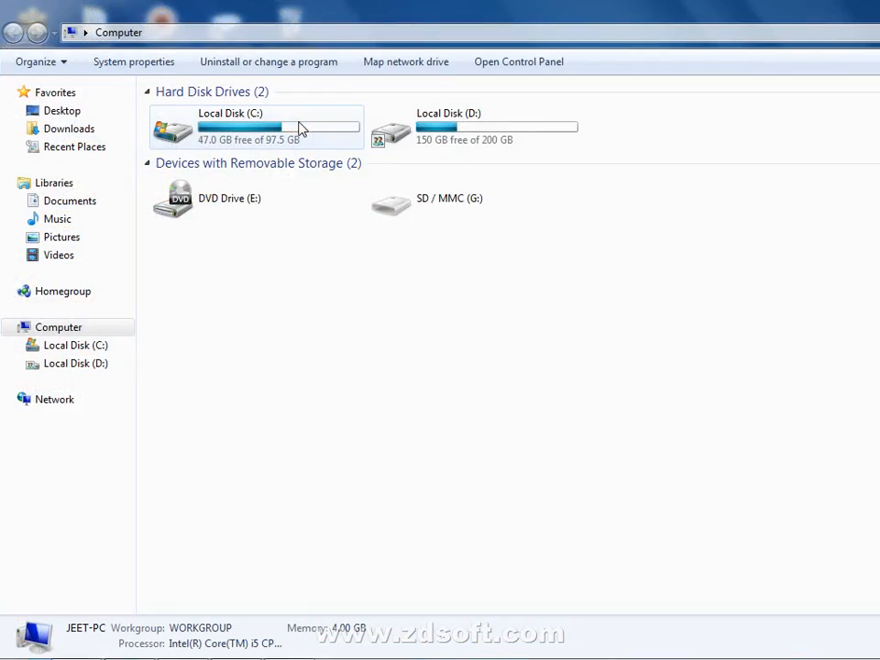
pyautogui.doubleClick(480, 114)
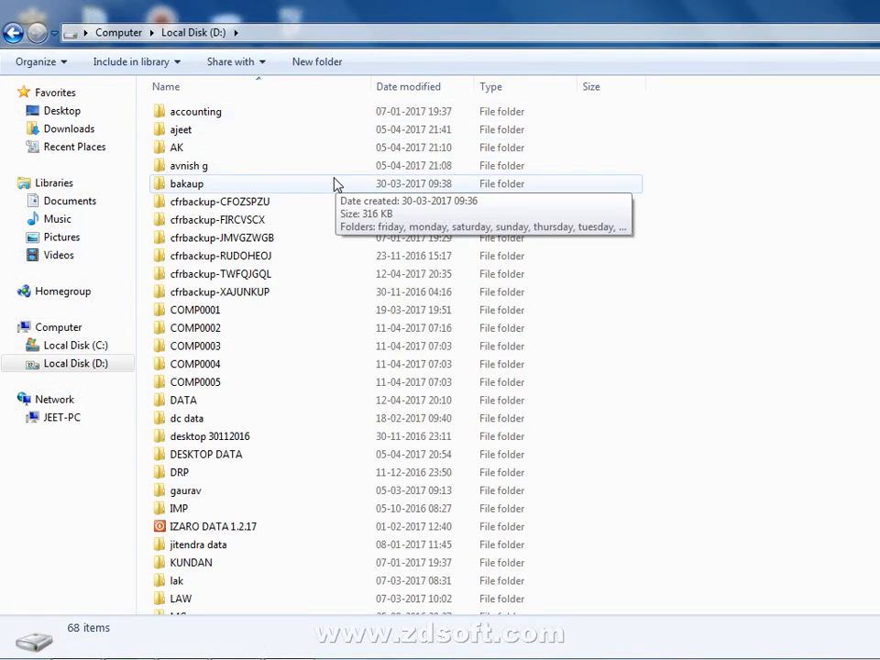
pyautogui.scroll(-10, 333, 193)
pyautogui.scroll(-3, 333, 209)
pyautogui.scroll(2, 334, 208)
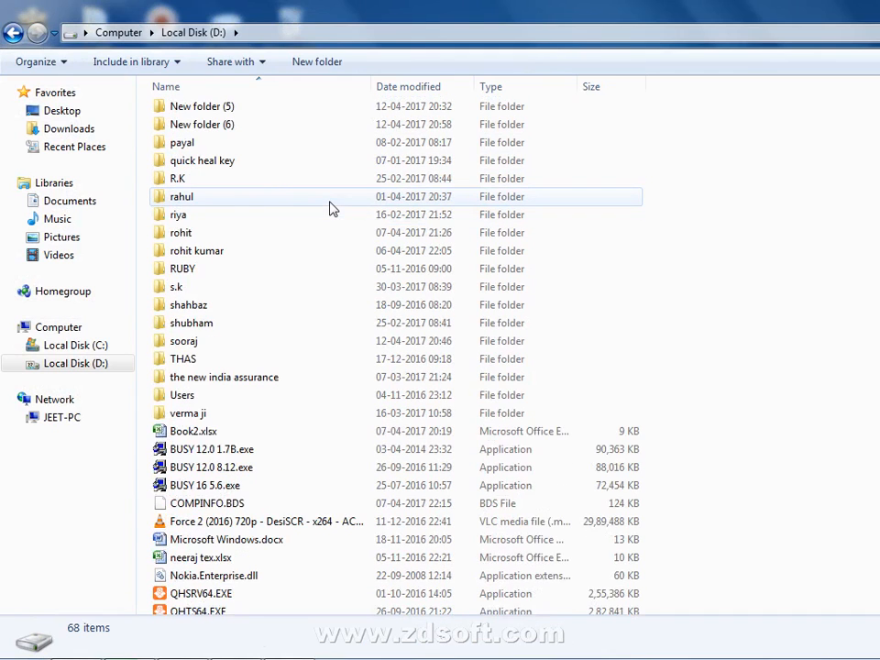
pyautogui.scroll(2, 330, 207)
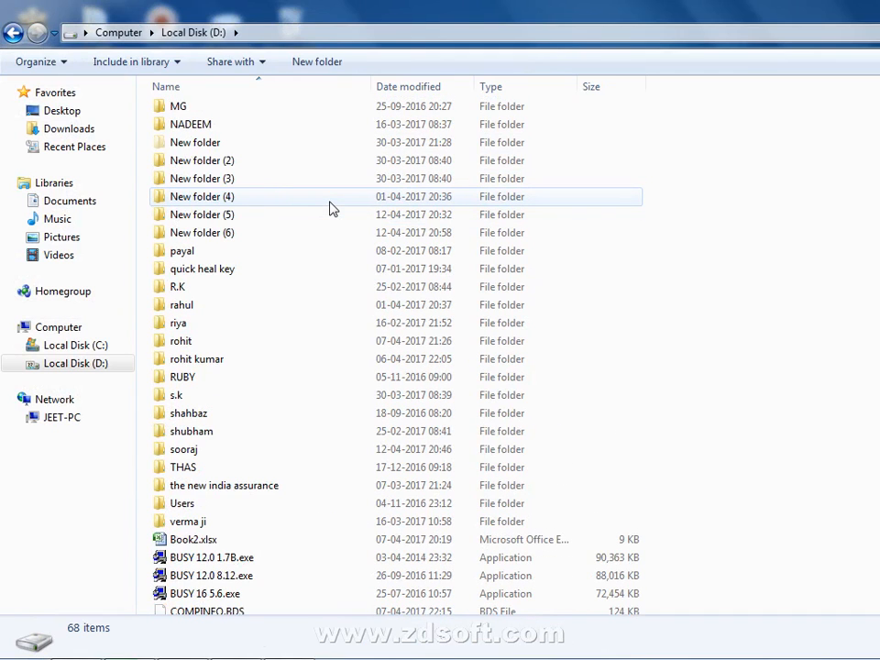
pyautogui.doubleClick(285, 233)
pyautogui.doubleClick(283, 115)
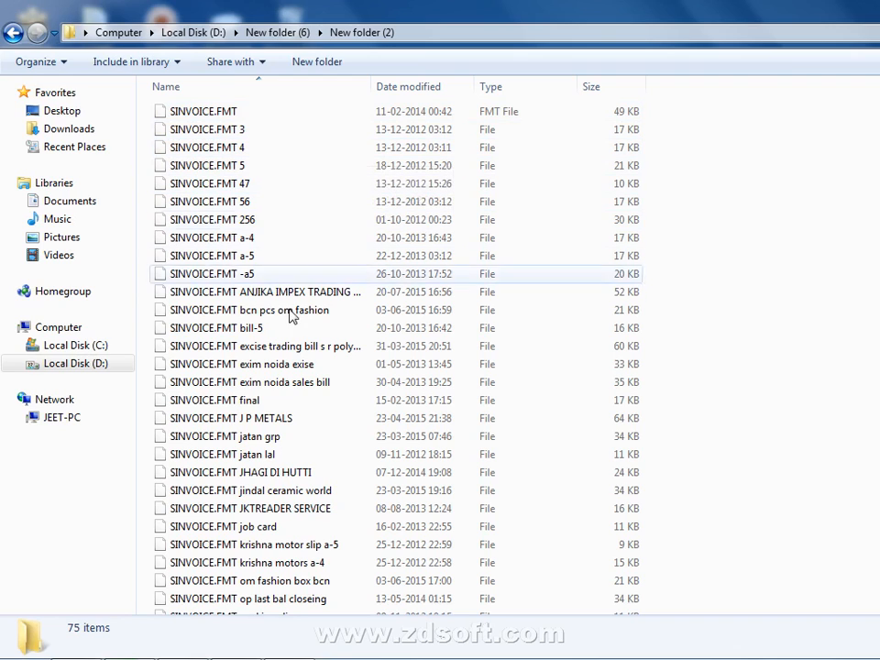
pyautogui.click(247, 274)
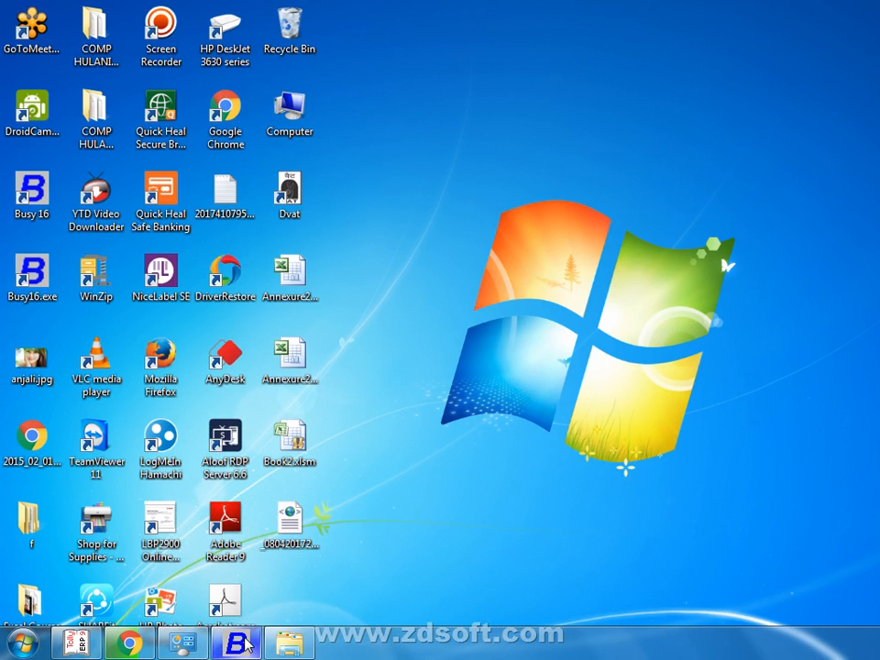
# Bring Busy 16 back and go to Administration > Configuration > Invoice / Document Printing > Advanced
pyautogui.click(246, 644)
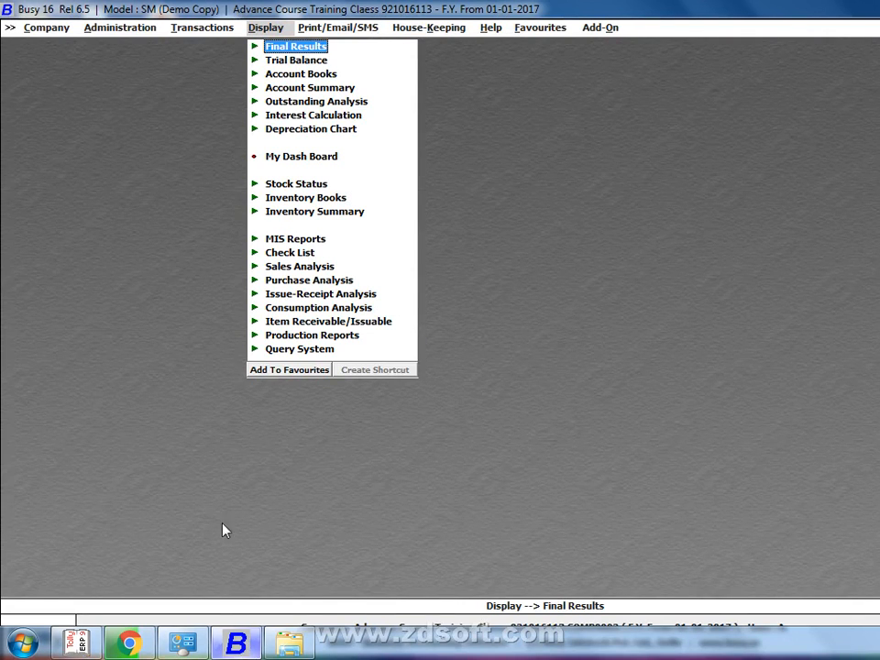
pyautogui.click(108, 30)
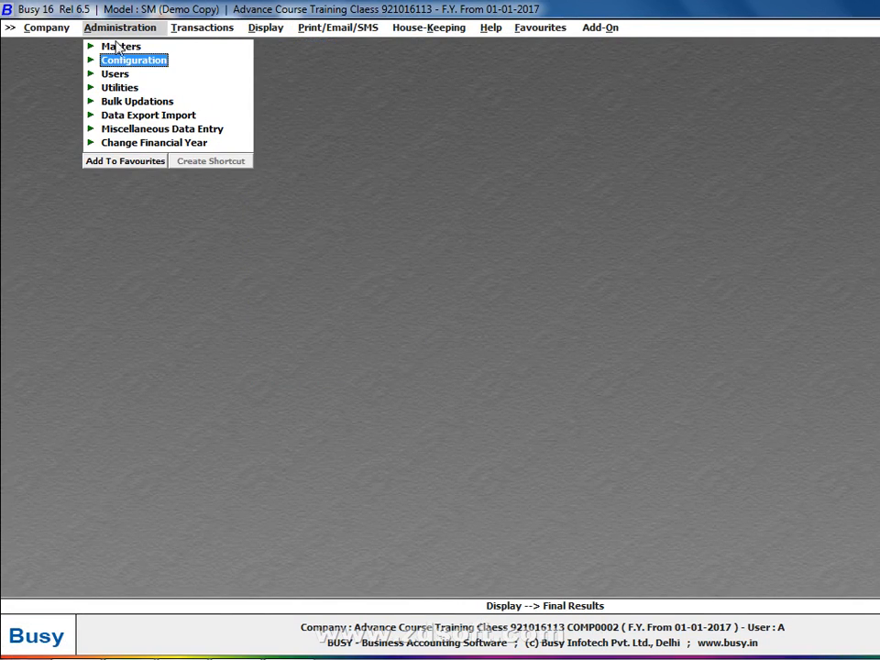
pyautogui.click(108, 60)
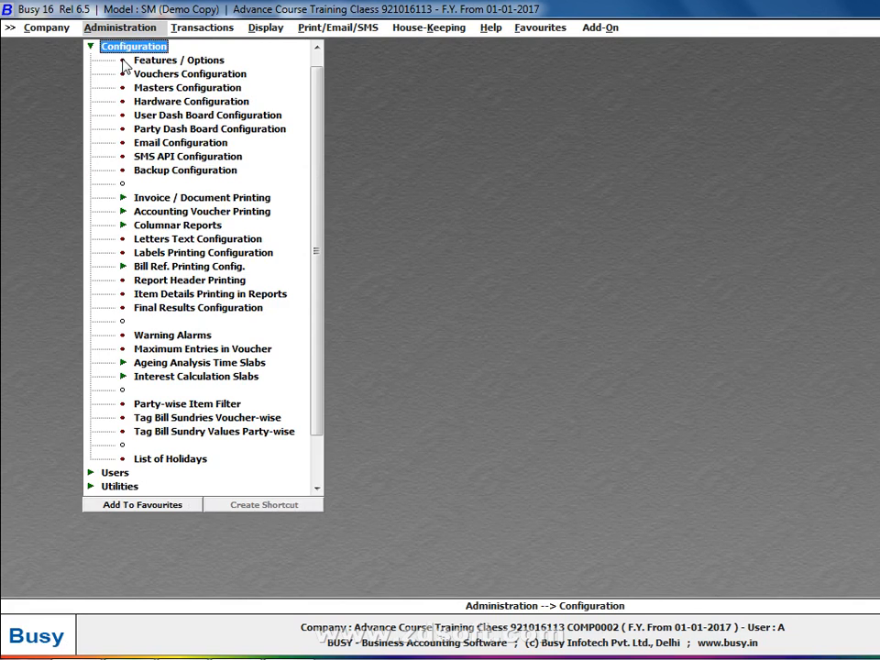
pyautogui.click(182, 201)
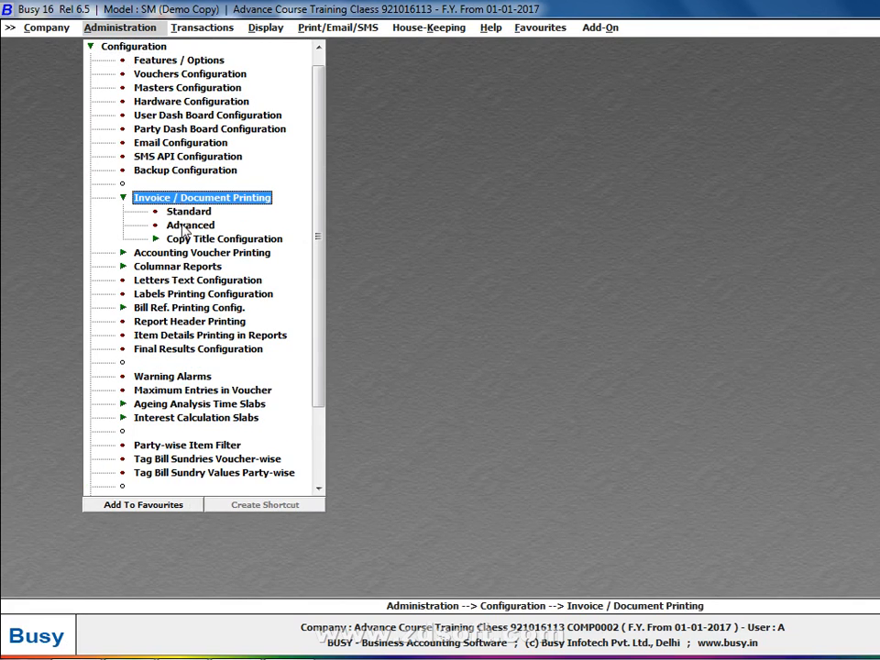
pyautogui.click(183, 226)
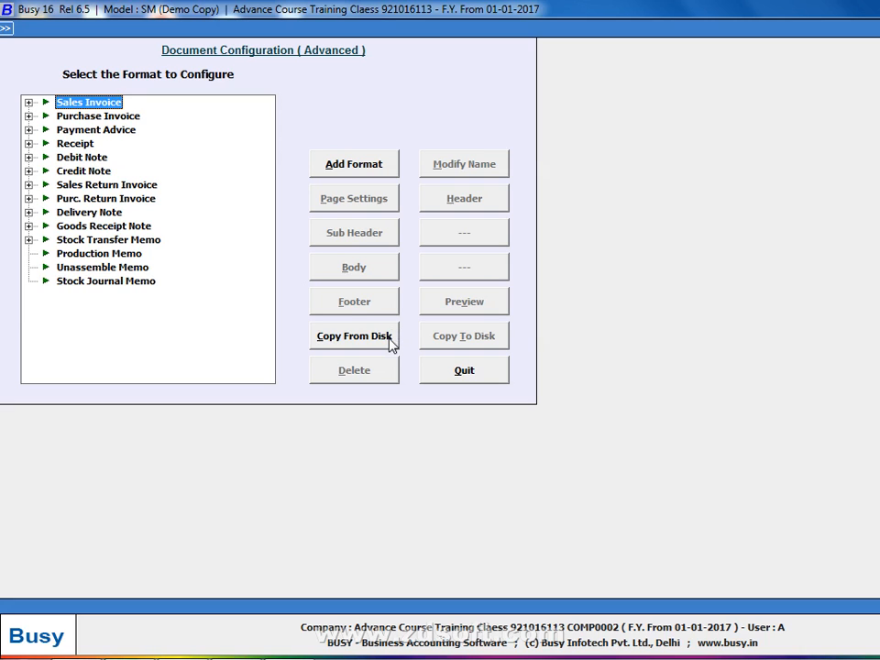
# In Explorer, select the D:\New folder (6)\New folder (2) path in the address bar
pyautogui.hotkey('alt', 'Tab')
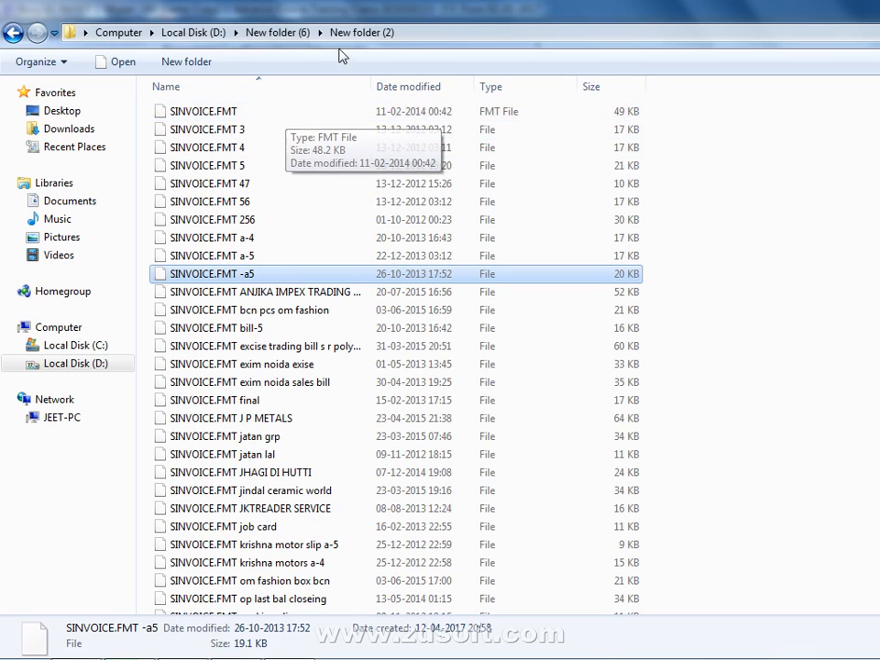
pyautogui.click(412, 32)
pyautogui.click(411, 32)
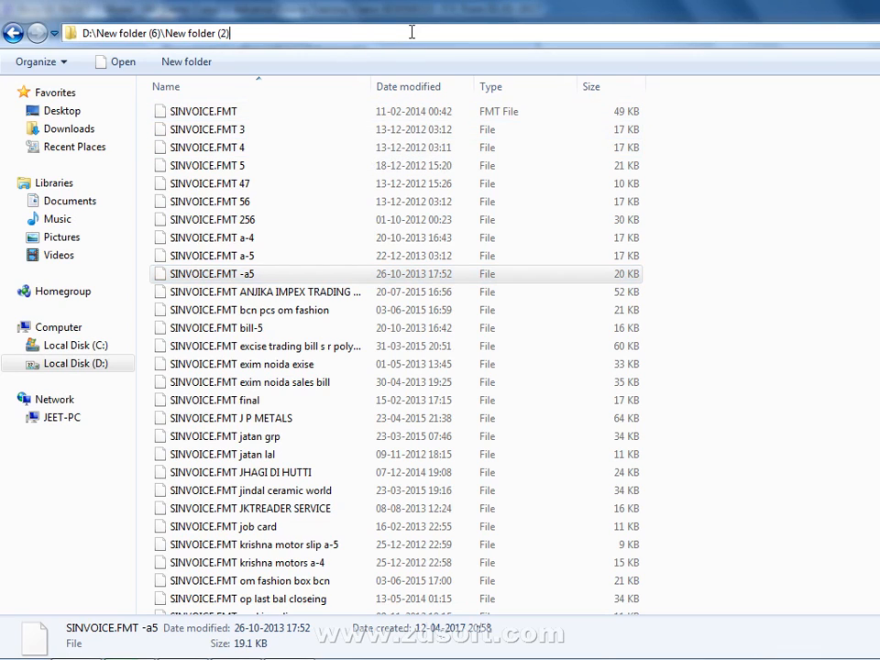
pyautogui.hotkey('ctrl', 'shift', 'Left')
pyautogui.hotkey('ctrl', 'shift', 'Left')
pyautogui.hotkey('ctrl', 'shift', 'Left')
pyautogui.hotkey('ctrl', 'shift', 'Left')
pyautogui.hotkey('ctrl', 'shift', 'Left')
pyautogui.hotkey('ctrl', 'shift', 'Left')
pyautogui.hotkey('ctrl', 'shift', 'Left')
pyautogui.hotkey('ctrl', 'shift', 'Left')
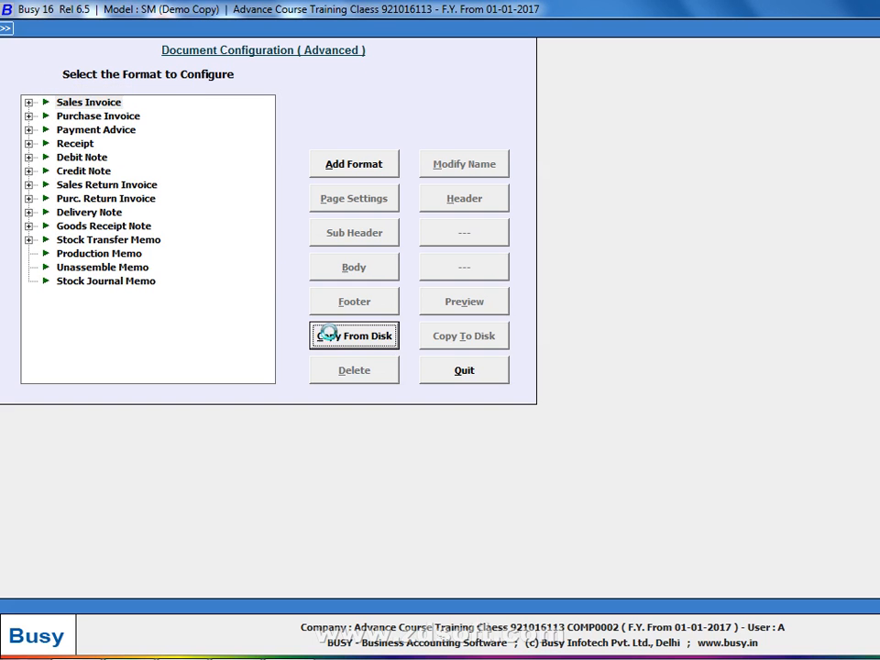
# Copy formats from D:\New folder (6)\New folder (2) into Busy and select SINK MRP under Sales Invoice
pyautogui.click(326, 336)
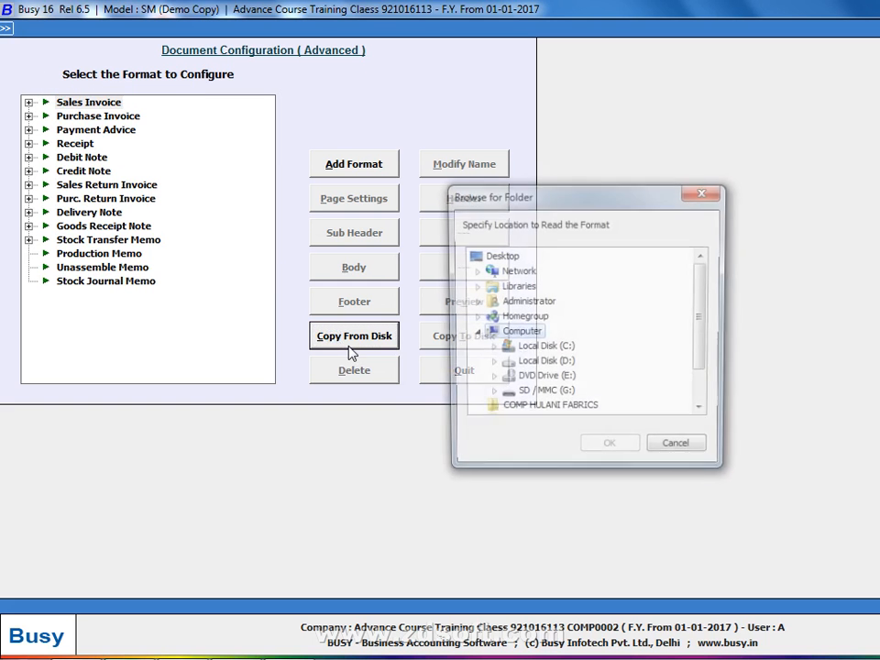
pyautogui.click(491, 380)
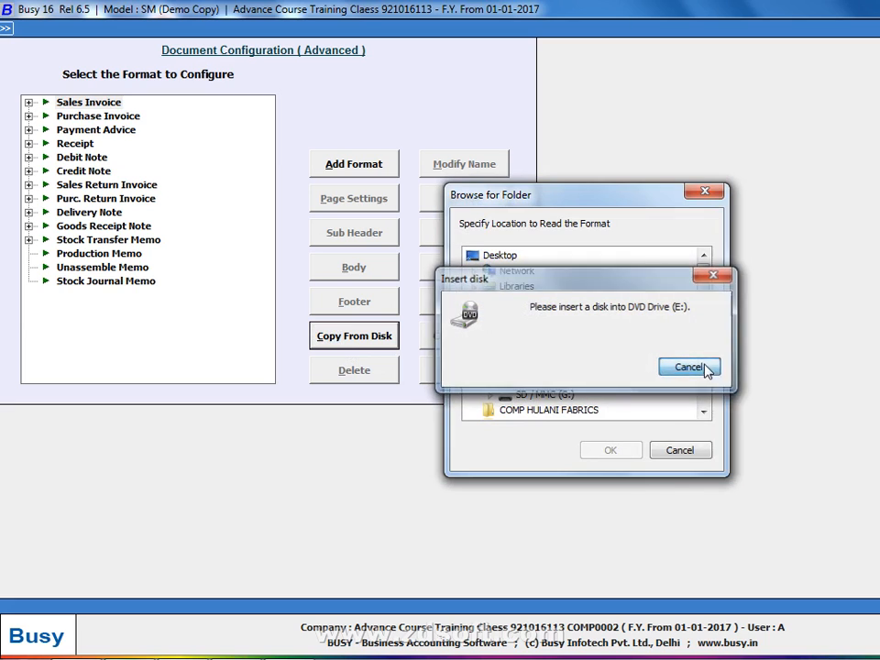
pyautogui.click(701, 367)
pyautogui.click(550, 364)
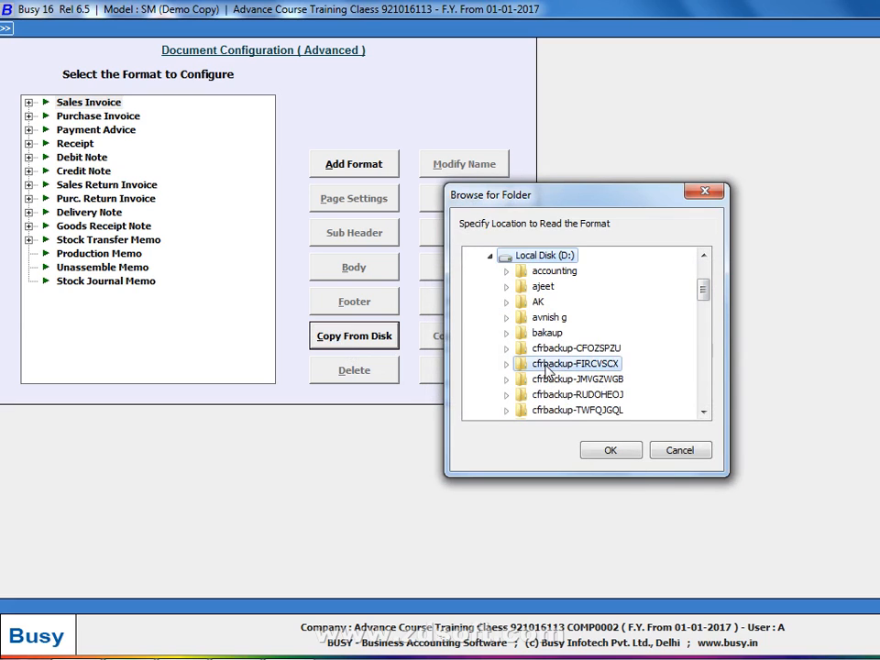
pyautogui.scroll(-5, 548, 372)
pyautogui.press('Down')
pyautogui.press('Down')
pyautogui.press('Down')
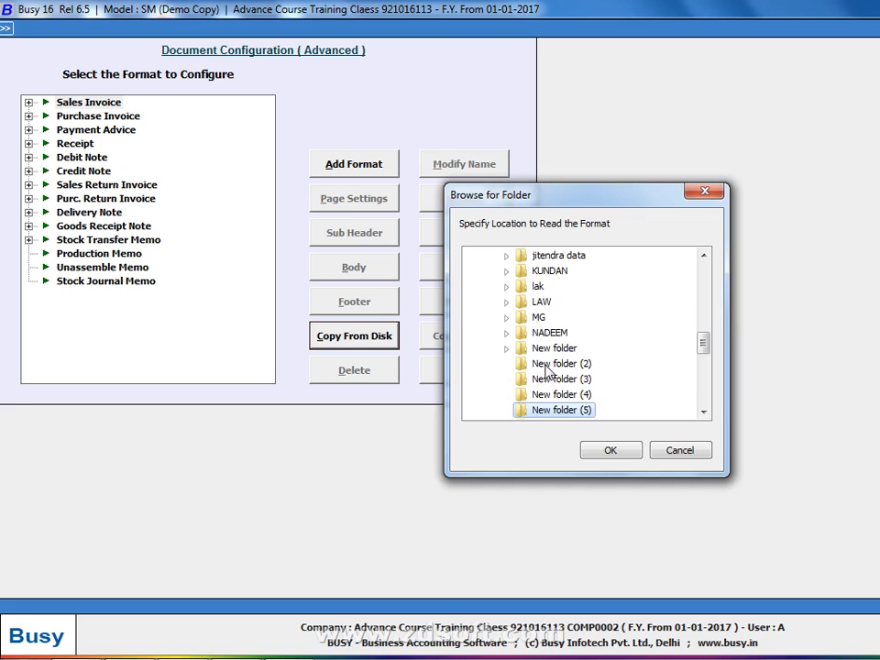
pyautogui.click(506, 412)
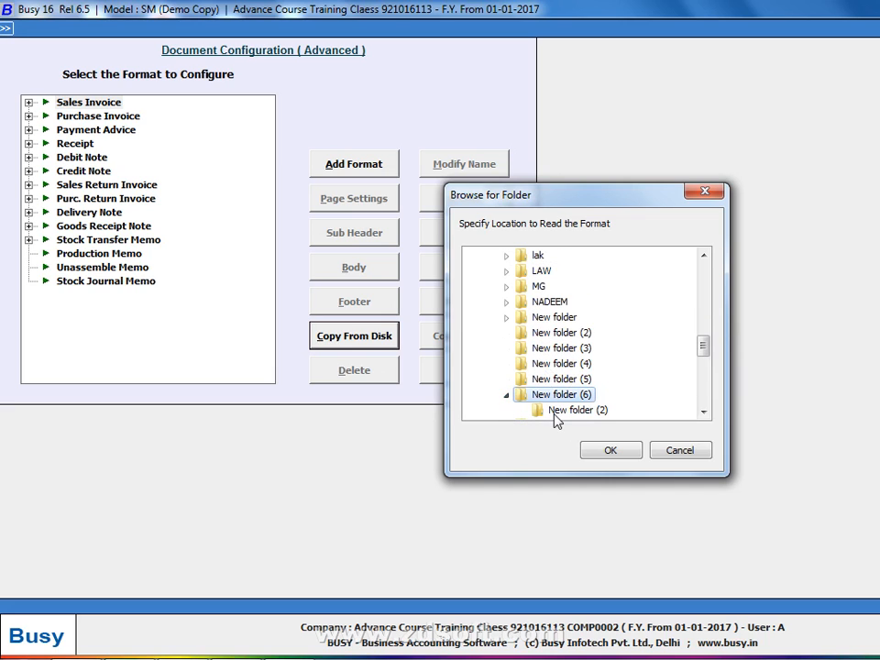
pyautogui.click(556, 411)
pyautogui.click(611, 452)
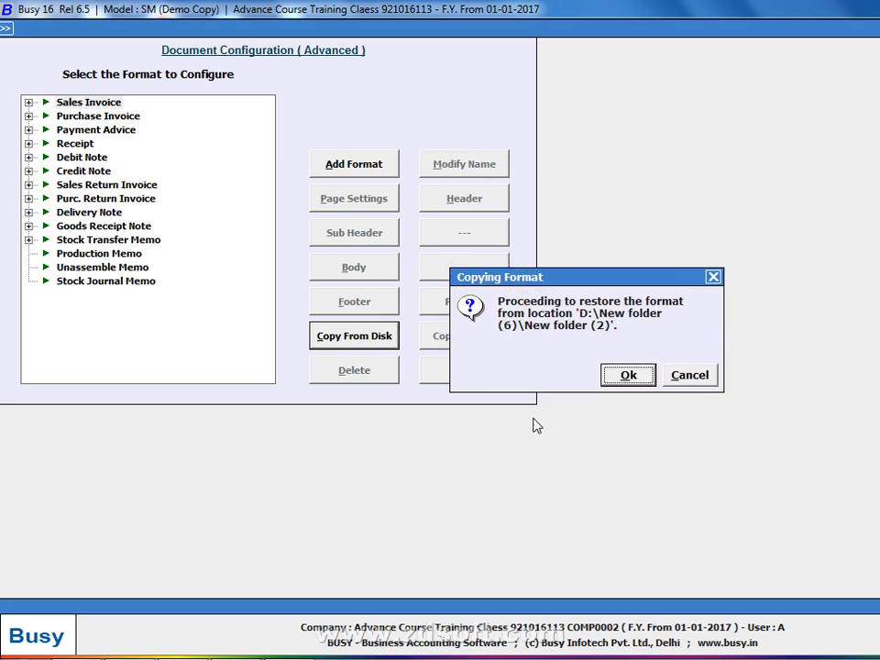
pyautogui.click(617, 377)
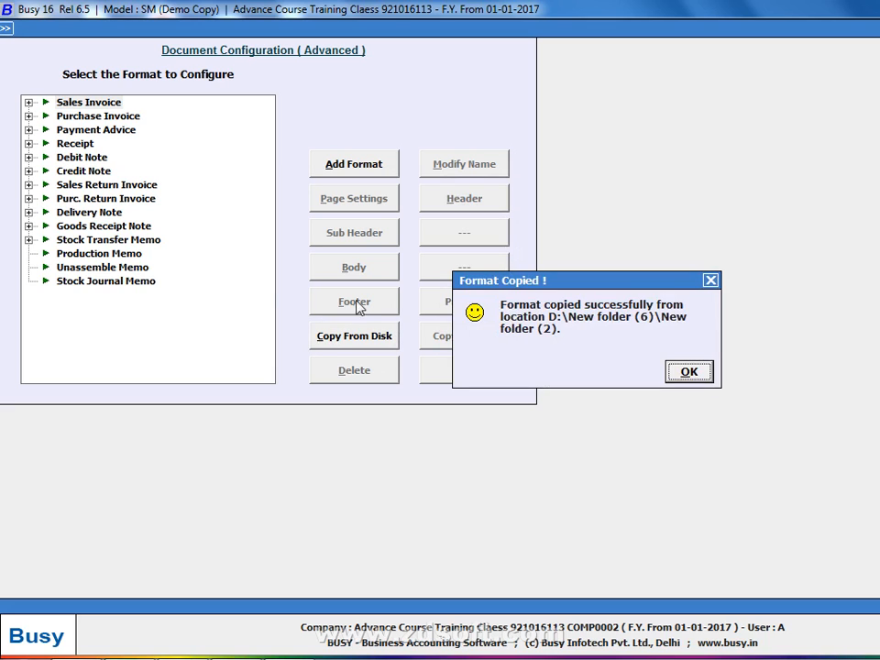
pyautogui.click(693, 370)
pyautogui.click(29, 103)
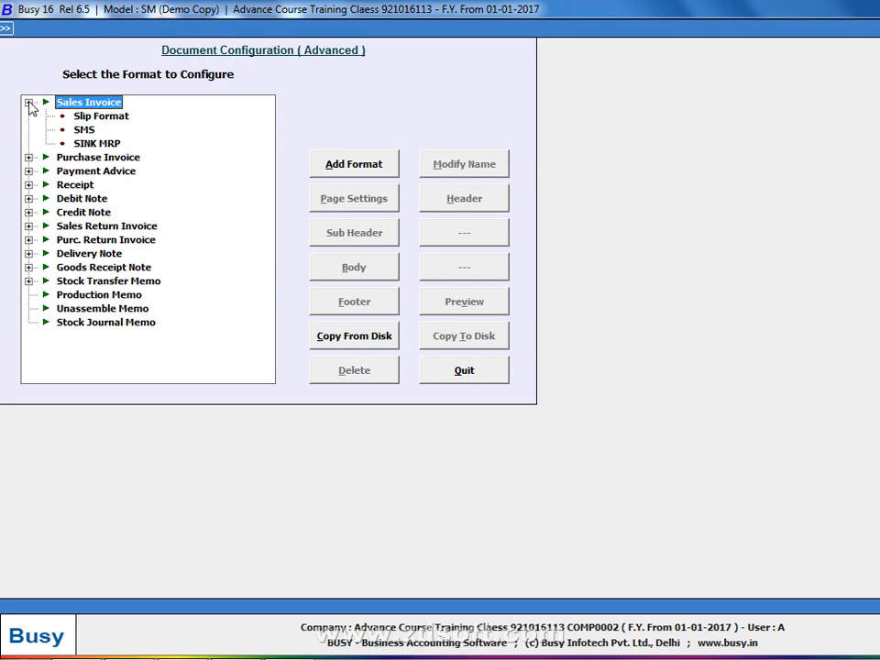
pyautogui.click(90, 144)
# Preview the SINK MRP invoice format and scroll down to its totals and declaration
pyautogui.click(495, 311)
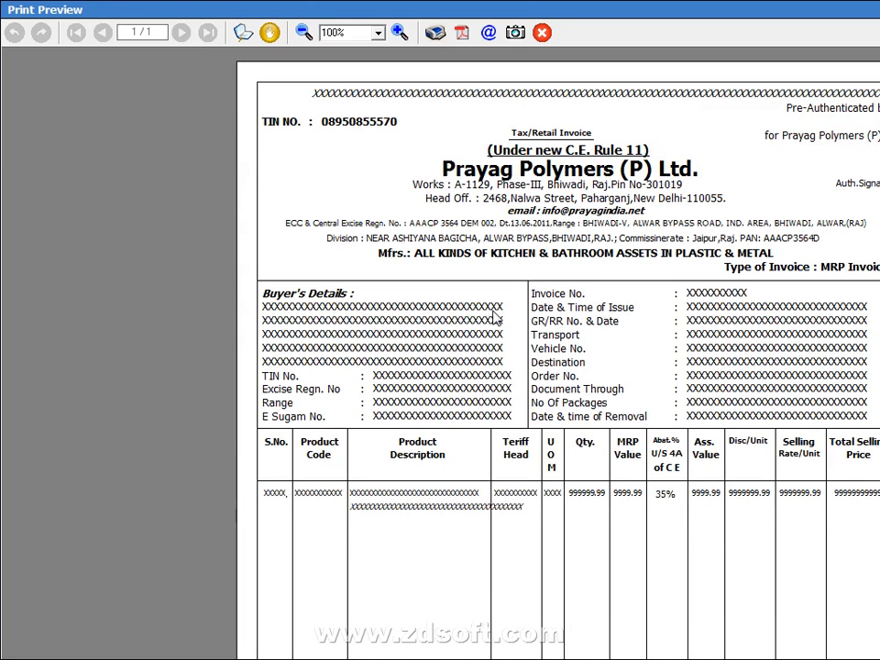
pyautogui.scroll(-5, 569, 367)
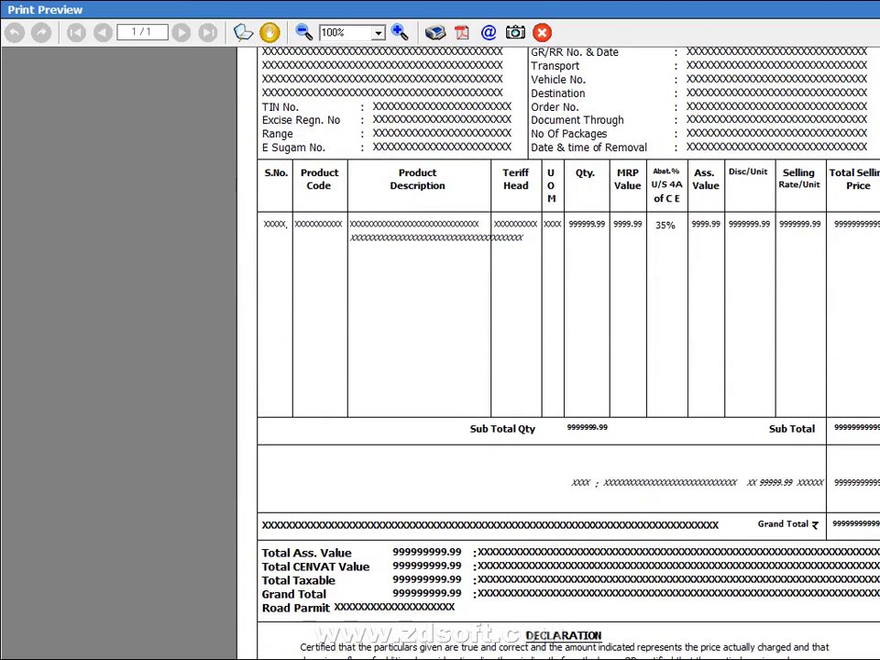
pyautogui.scroll(-1, 568, 367)
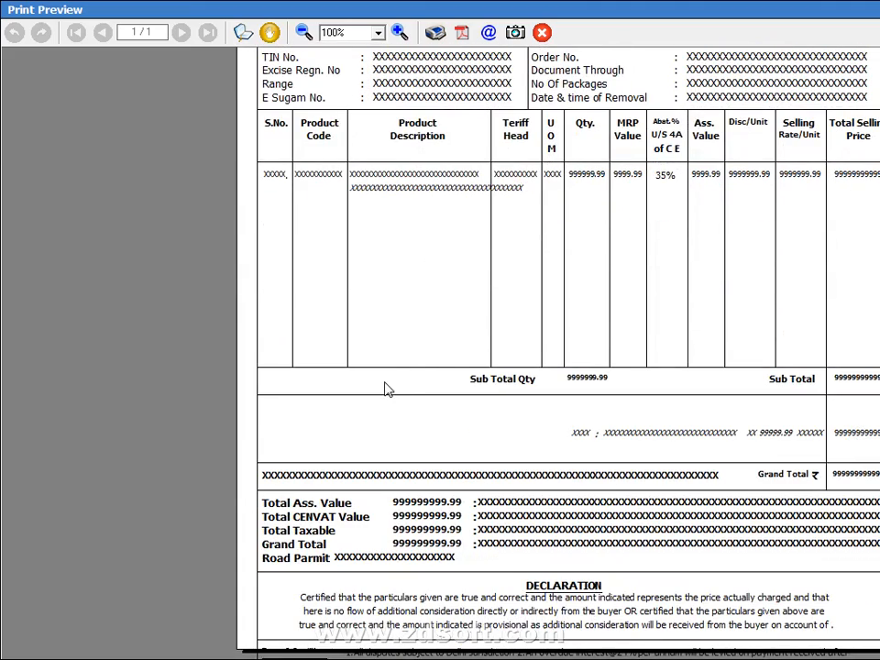
pyautogui.hotkey('alt', 'Tab')
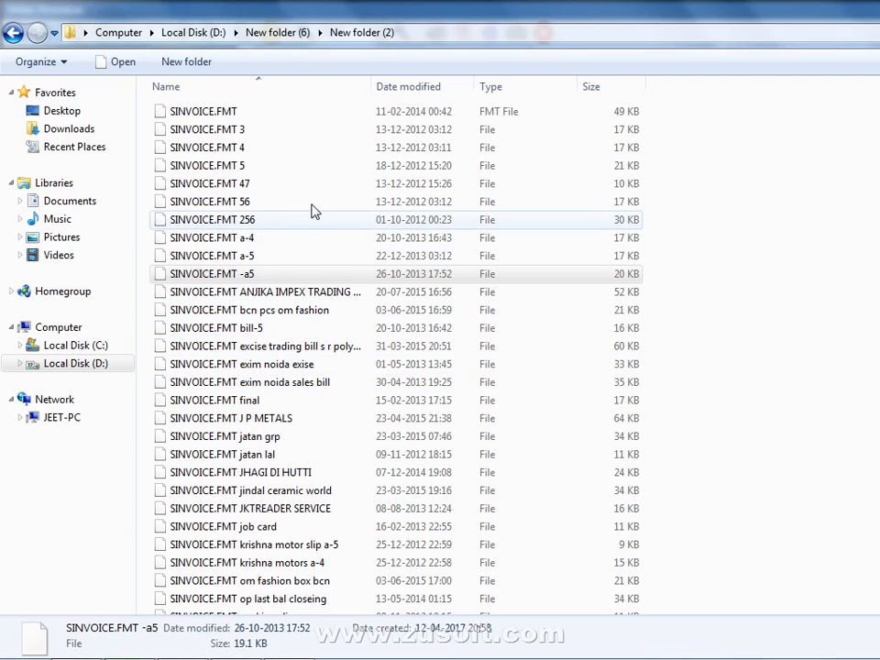
# Rename the 49 KB SINVOICE.FMT file to SINVOICE.FMT 1
pyautogui.click(268, 117)
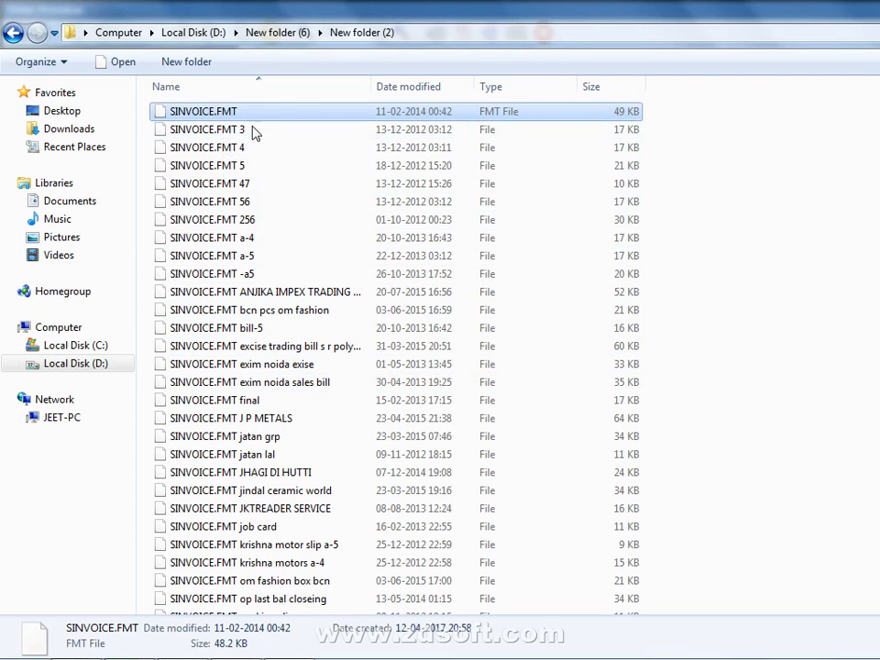
pyautogui.click(263, 117)
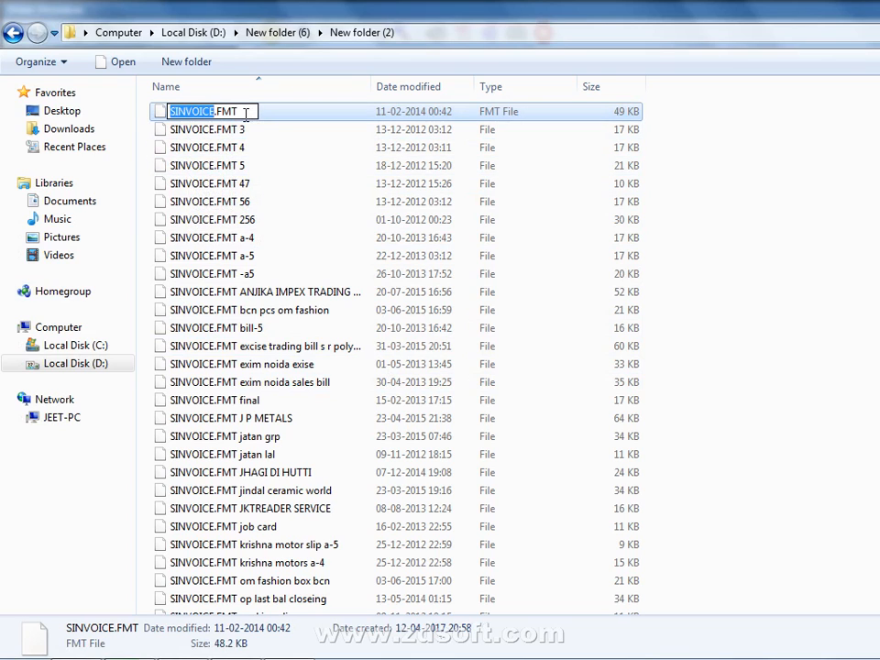
pyautogui.click(200, 110)
pyautogui.press('Return')
pyautogui.press('Return')
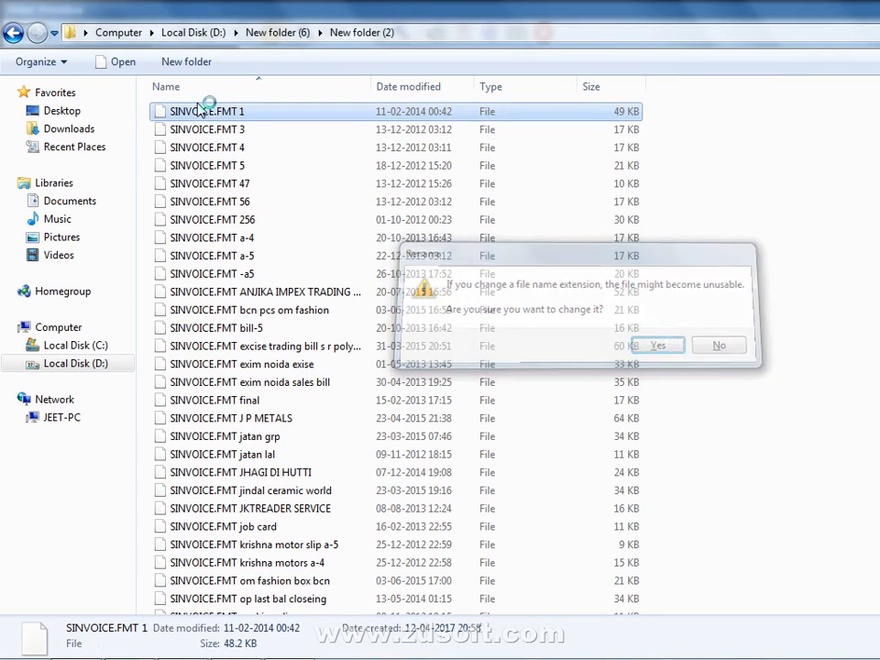
# Rename SINVOICE.FMT 3 to SINVOICE.FMT by removing the trailing 3
pyautogui.click(226, 134)
pyautogui.click(275, 136)
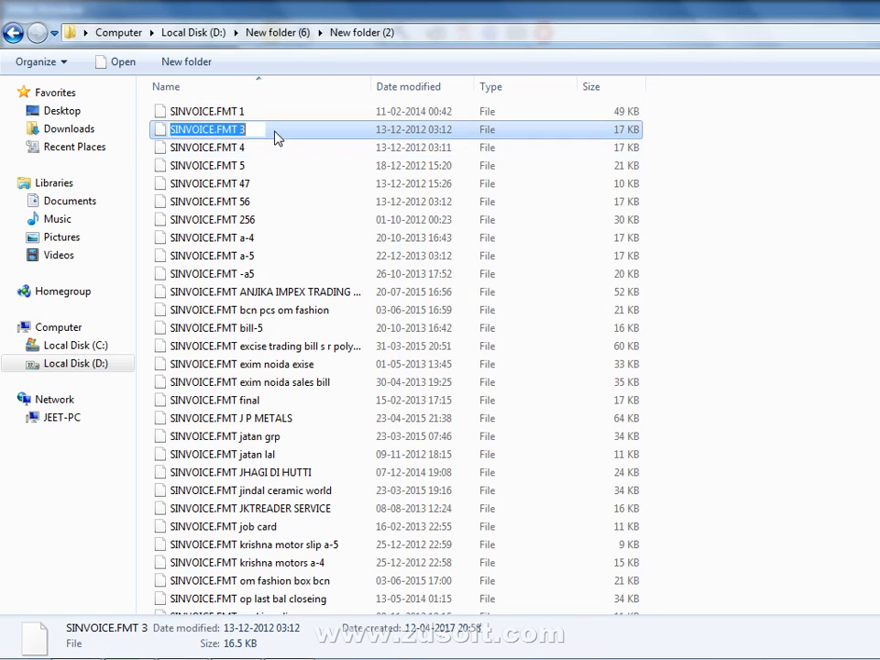
pyautogui.click(265, 131)
pyautogui.press('BackSpace')
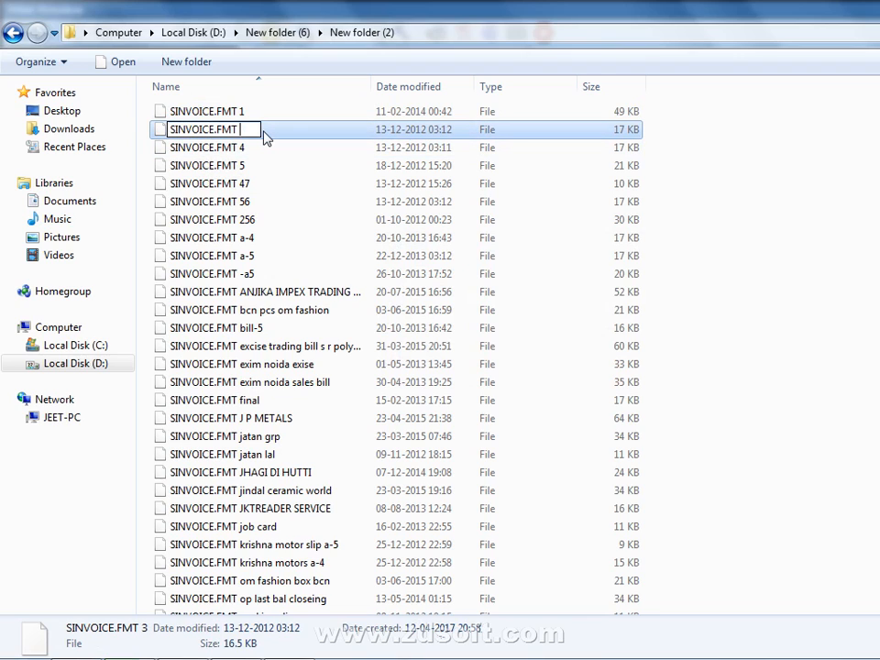
pyautogui.press('Return')
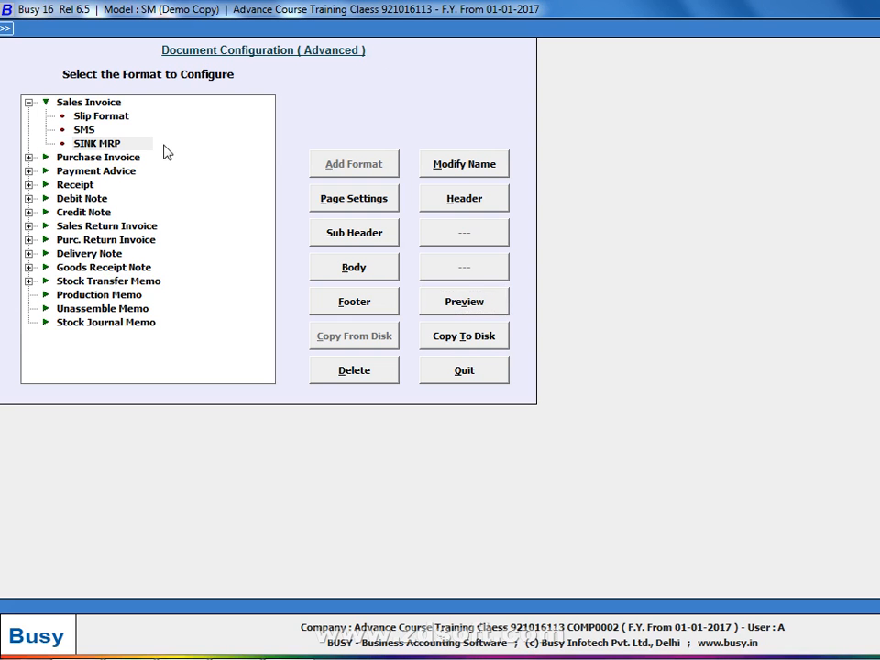
# Start copying a Sales Invoice format from New folder (6), then cancel the wrong-folder restore
pyautogui.click(88, 105)
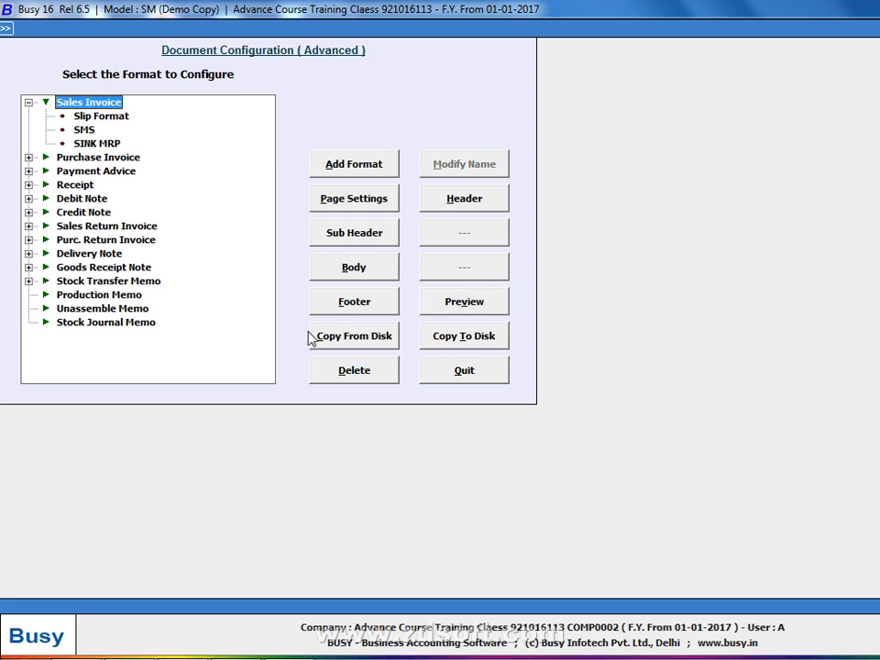
pyautogui.click(351, 346)
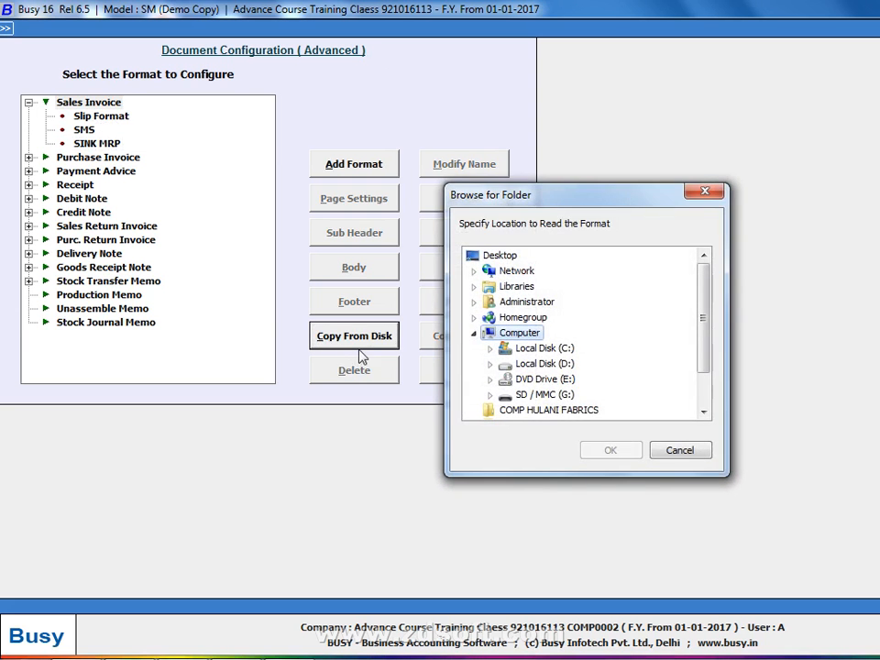
pyautogui.click(490, 364)
pyautogui.click(507, 349)
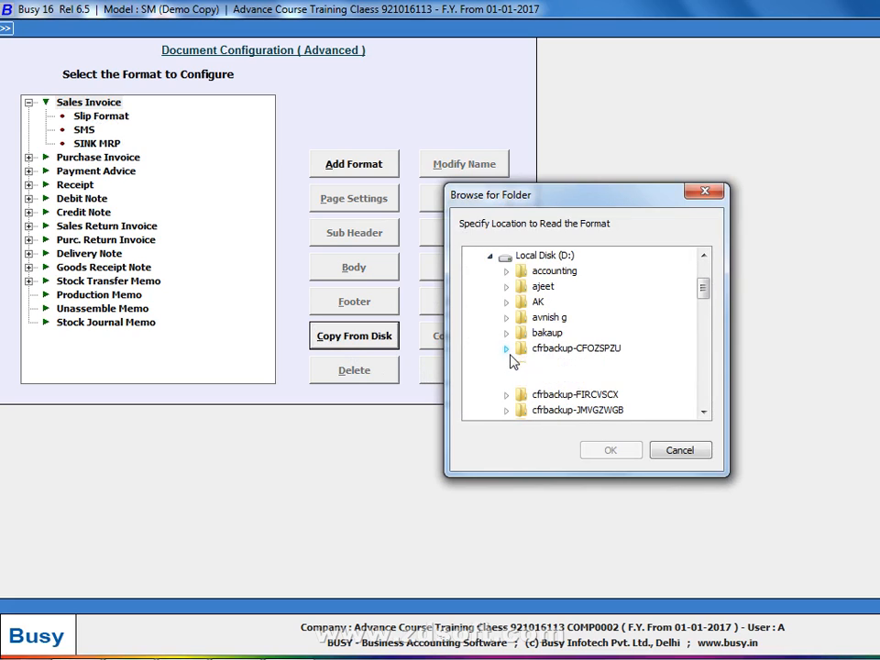
pyautogui.click(506, 349)
pyautogui.click(554, 334)
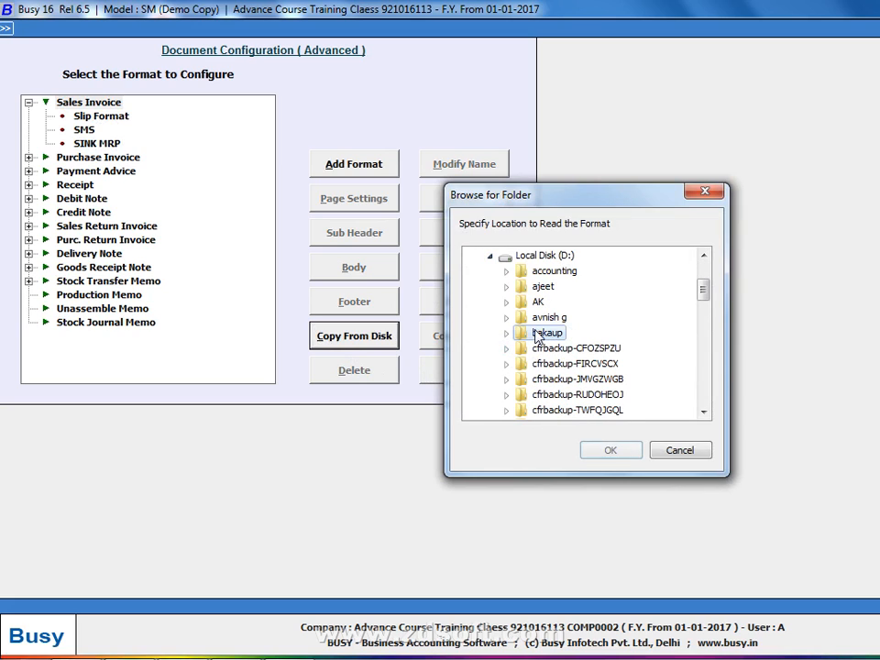
pyautogui.press('n')
pyautogui.press('n')
pyautogui.press('n')
pyautogui.press('n')
pyautogui.press('n')
pyautogui.press('n')
pyautogui.press('n')
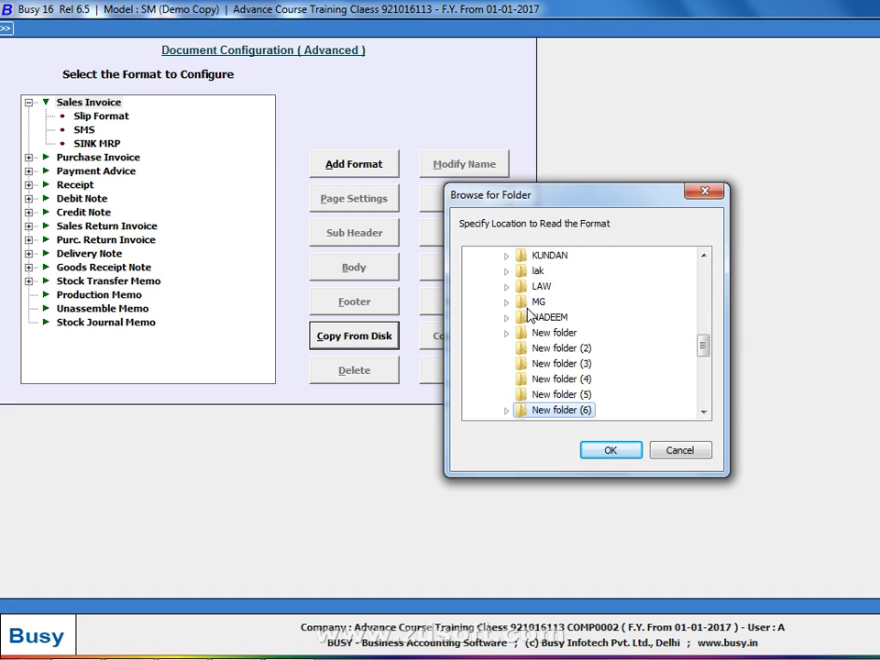
pyautogui.press('Return')
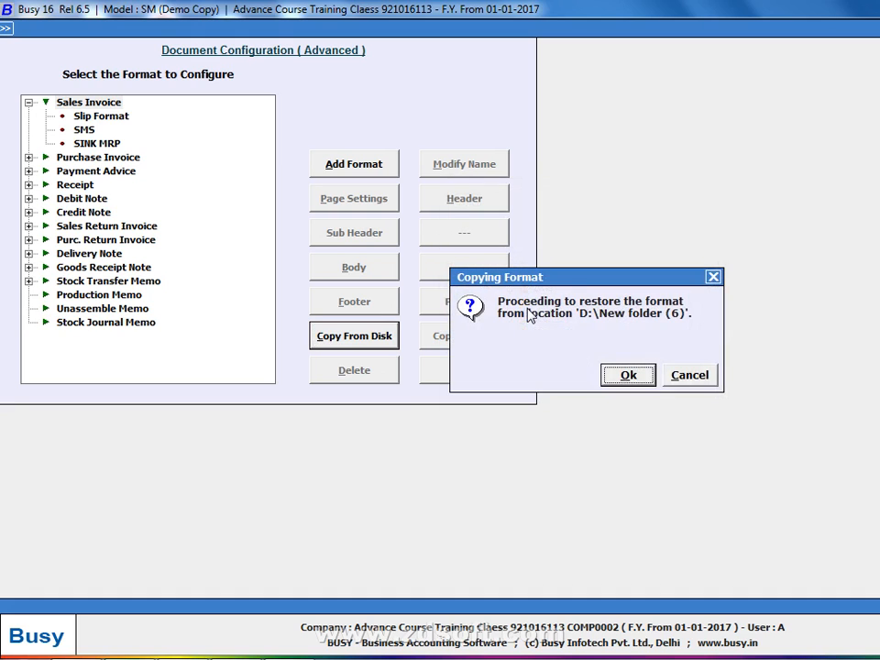
pyautogui.click(676, 381)
# Copy the format from D:\New folder (6)\New folder (2) into Busy and confirm
pyautogui.click(389, 341)
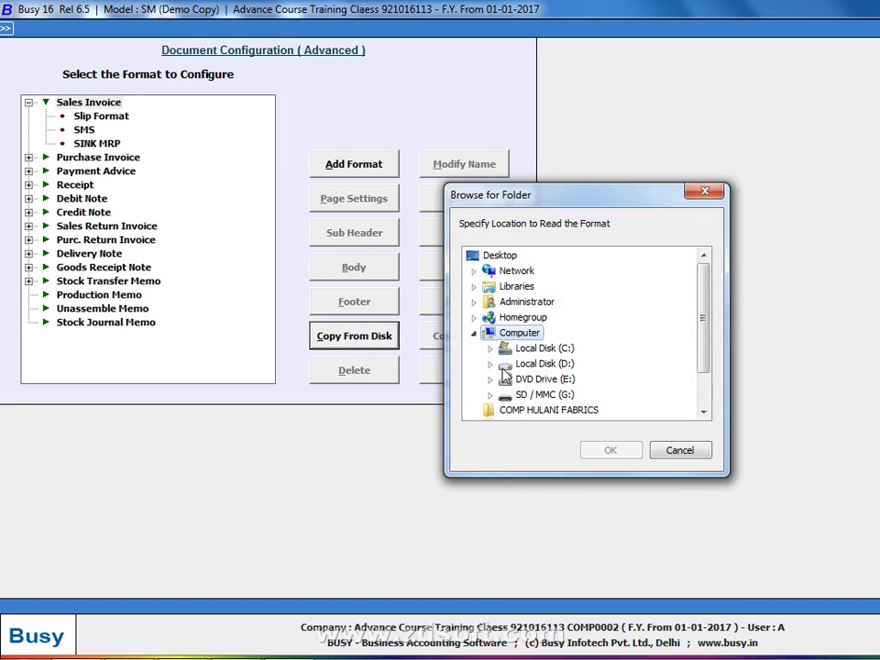
pyautogui.doubleClick(504, 365)
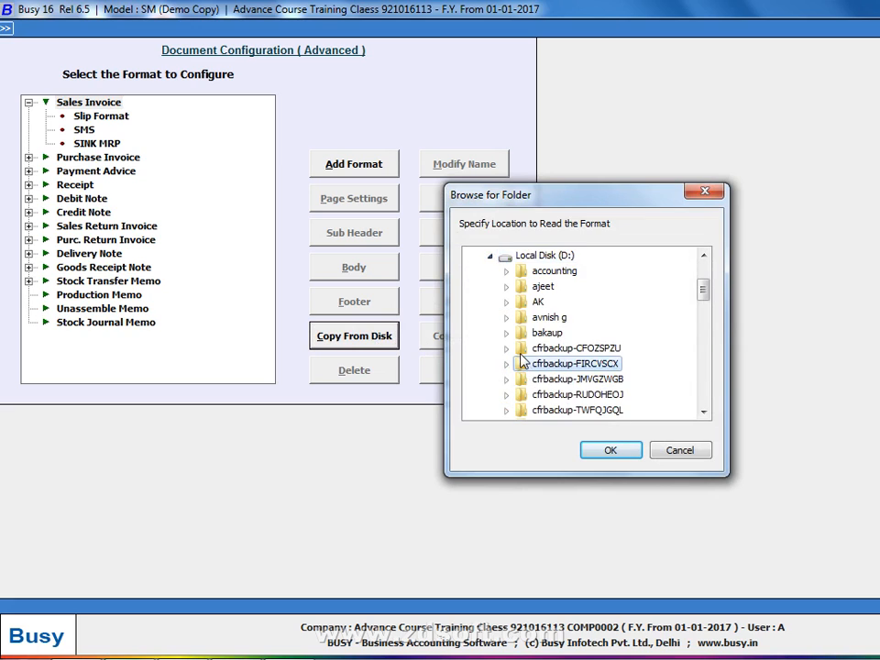
pyautogui.press('n')
pyautogui.press('n')
pyautogui.press('n')
pyautogui.press('n')
pyautogui.press('n')
pyautogui.press('n')
pyautogui.press('n')
pyautogui.press('n')
pyautogui.press('n')
pyautogui.press('n')
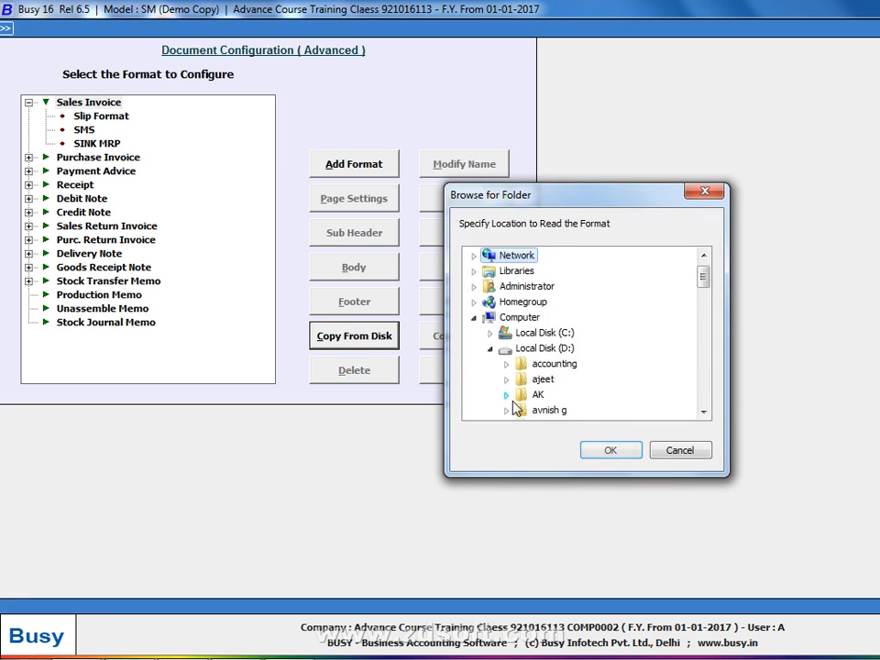
pyautogui.press('n')
pyautogui.press('n')
pyautogui.press('n')
pyautogui.press('n')
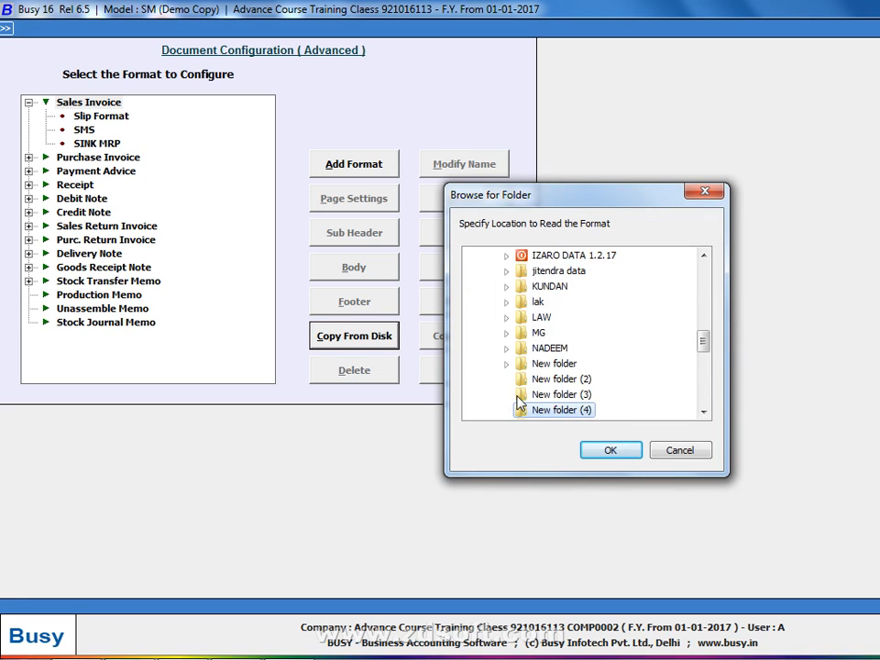
pyautogui.press('n')
pyautogui.click(509, 411)
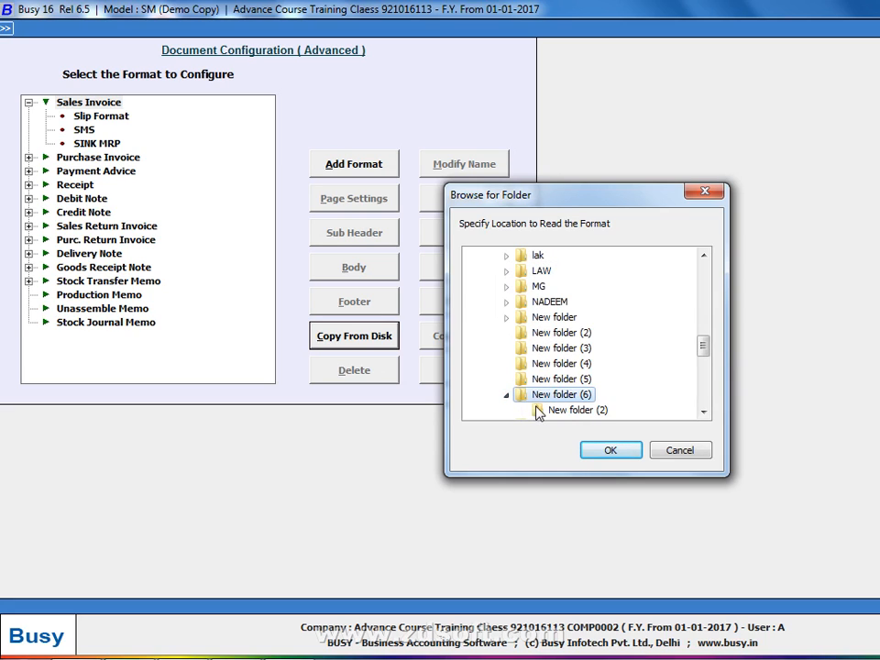
pyautogui.click(586, 411)
pyautogui.click(606, 450)
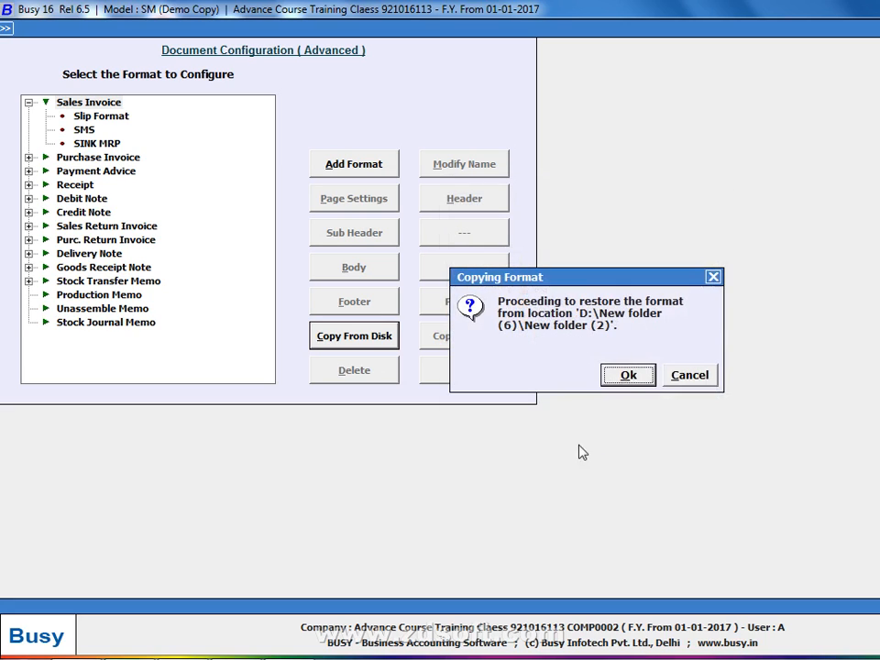
pyautogui.click(628, 380)
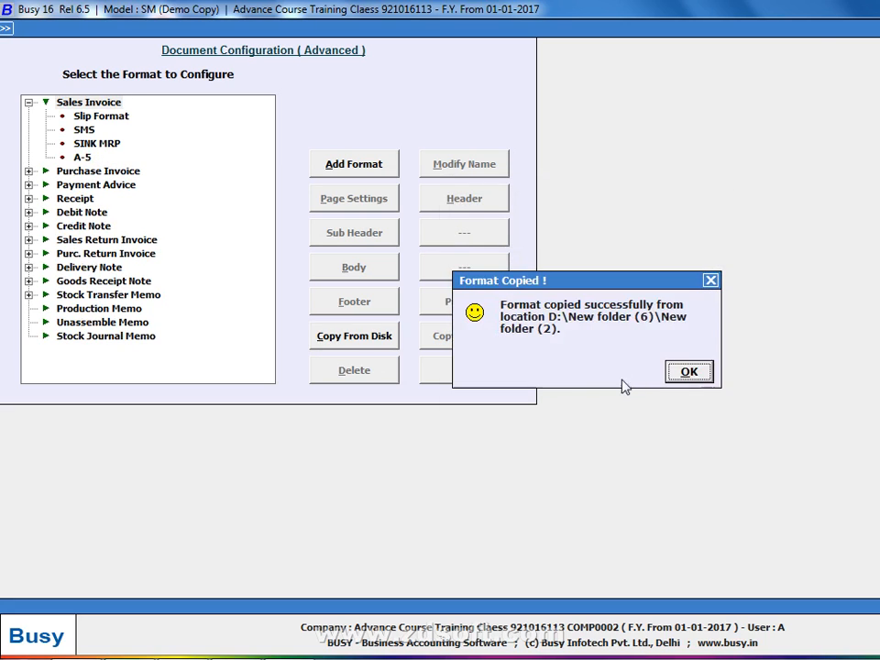
pyautogui.click(687, 372)
# Preview the new A-5 format, showing the ESTIMATE layout, then close the preview
pyautogui.click(94, 158)
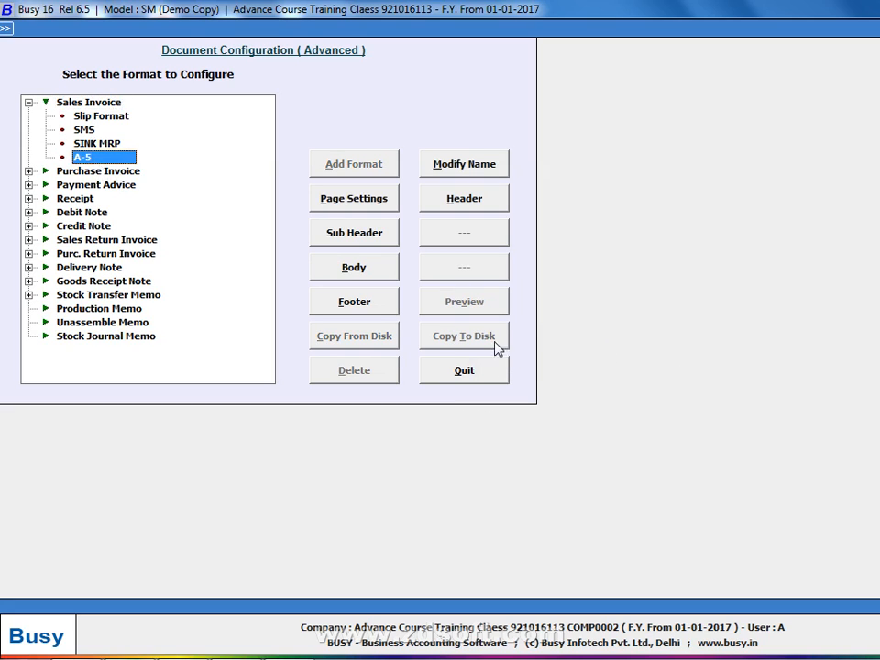
pyautogui.click(496, 313)
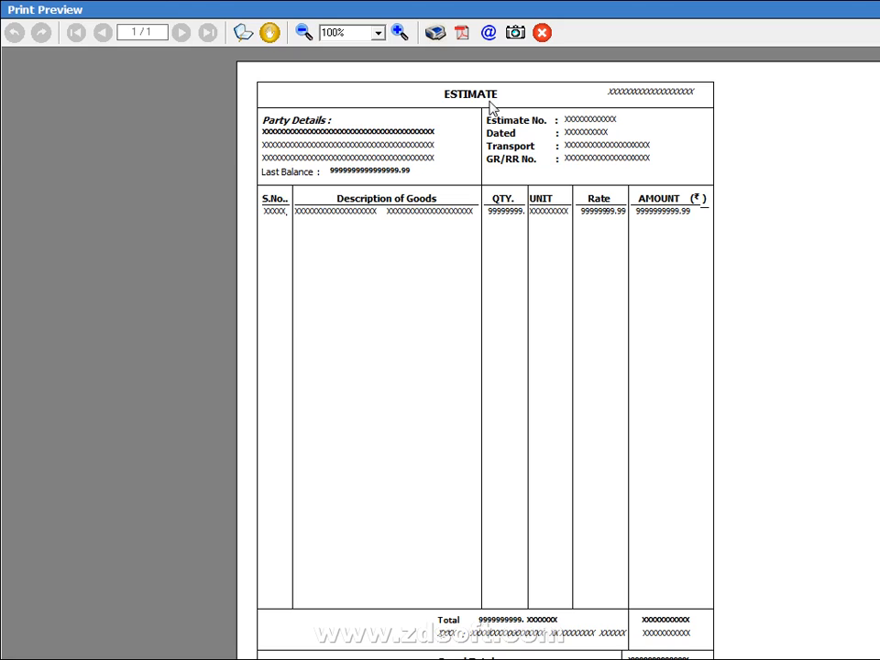
pyautogui.press('Escape')
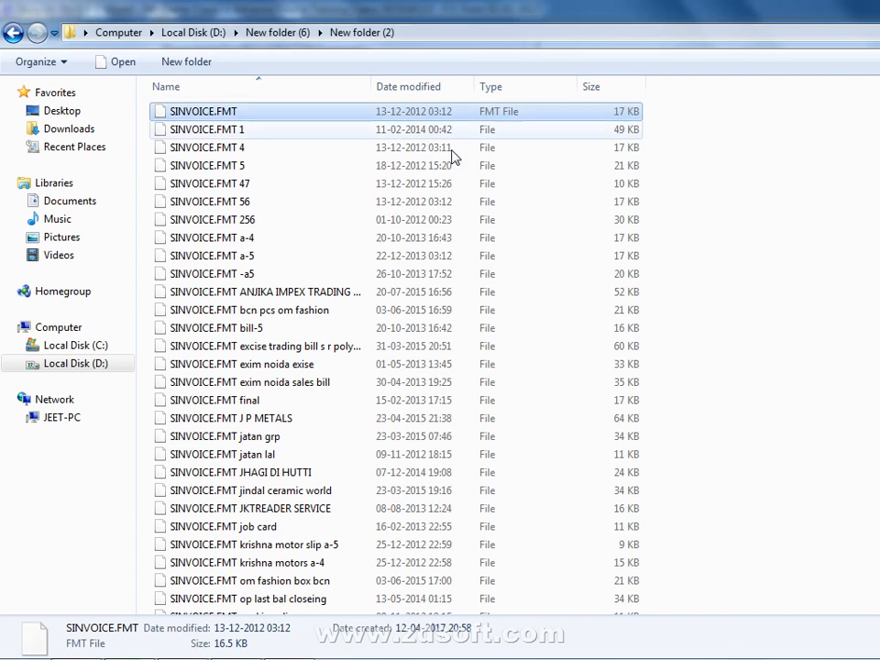
# Rename the 17 KB SINVOICE.FMT file to SINVOICE.FMT 2
pyautogui.doubleClick(256, 115)
pyautogui.press('Escape')
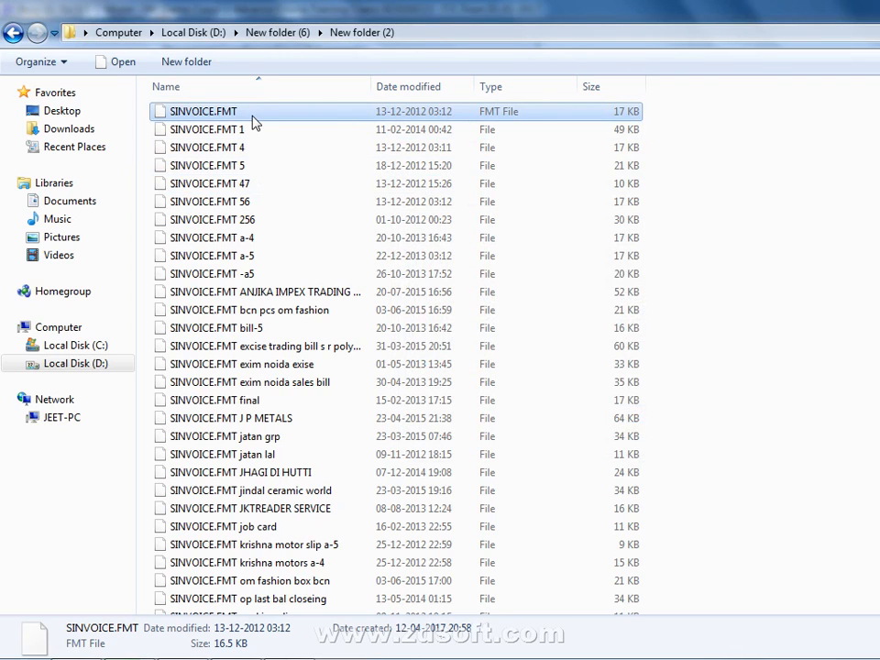
pyautogui.press('F2')
pyautogui.press('End')
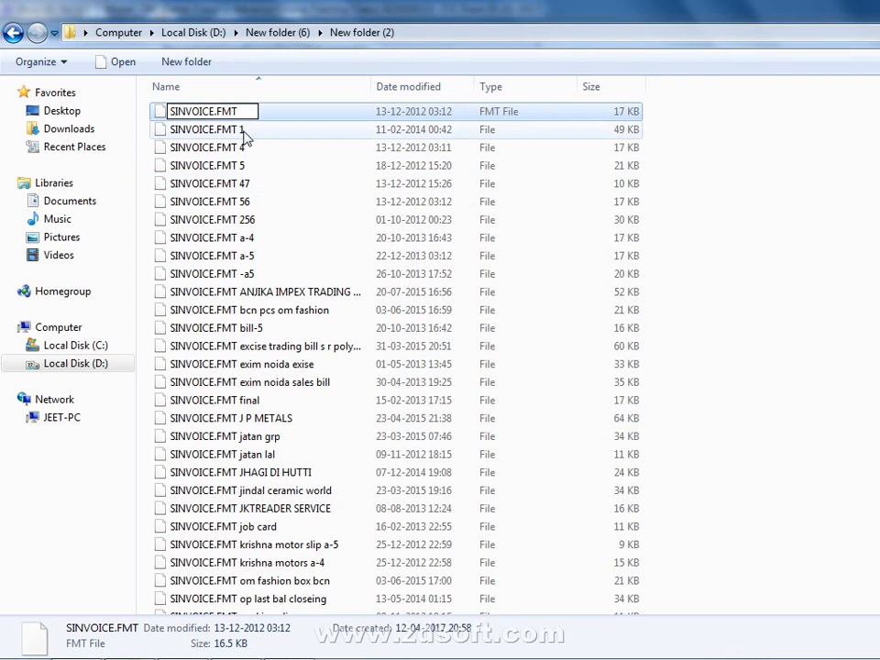
pyautogui.write('2')
pyautogui.press('Return')
pyautogui.press('Return')
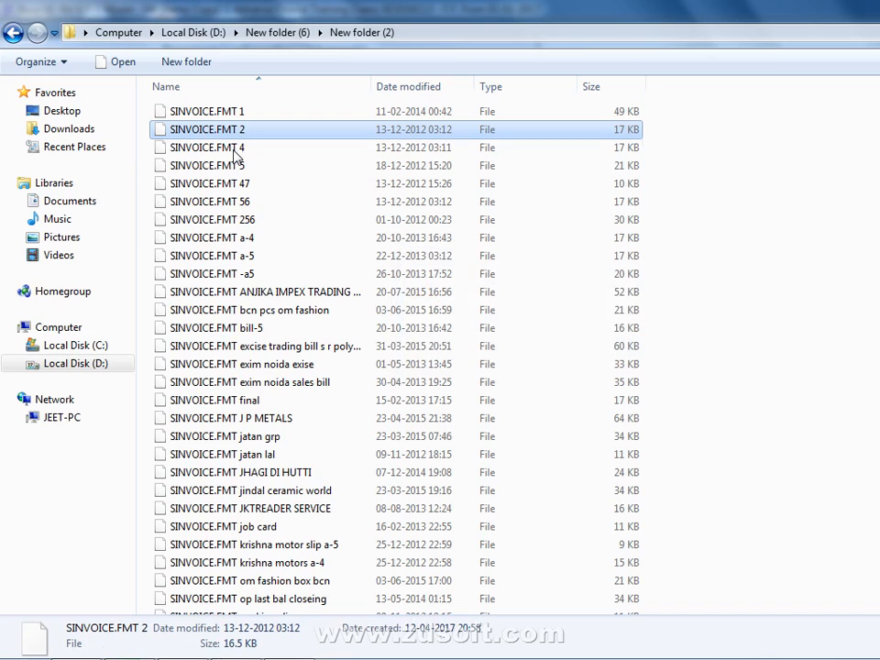
# Rename SINVOICE.FMT 4 to SINVOICE.FMT 3
pyautogui.click(236, 151)
pyautogui.press('F2')
pyautogui.press('End')
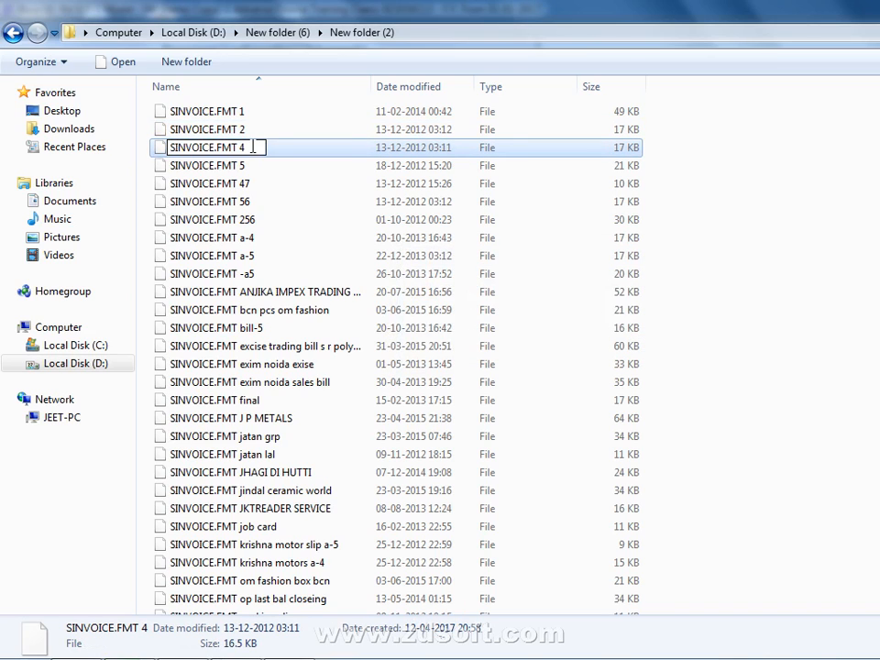
pyautogui.write('3')
pyautogui.press('Return')
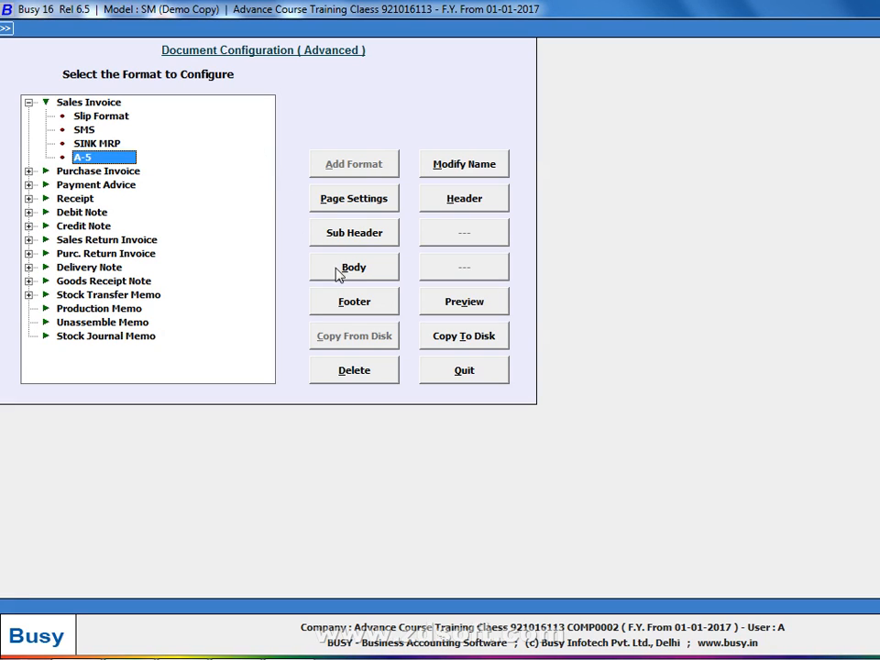
# Copy the format again from D:\New folder (6)\New folder (2) into Busy
pyautogui.press('Home')
pyautogui.click(345, 338)
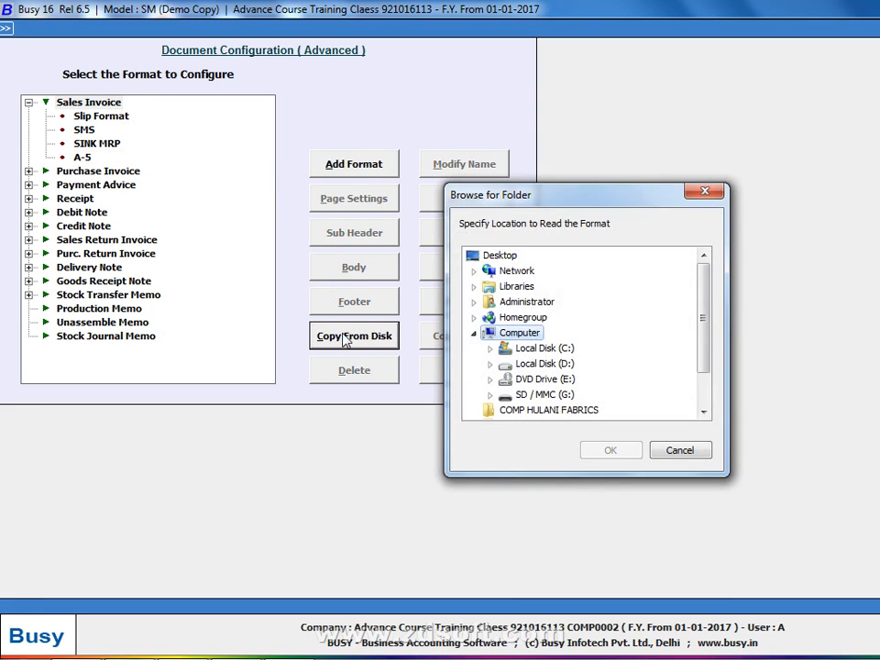
pyautogui.click(491, 366)
pyautogui.click(524, 349)
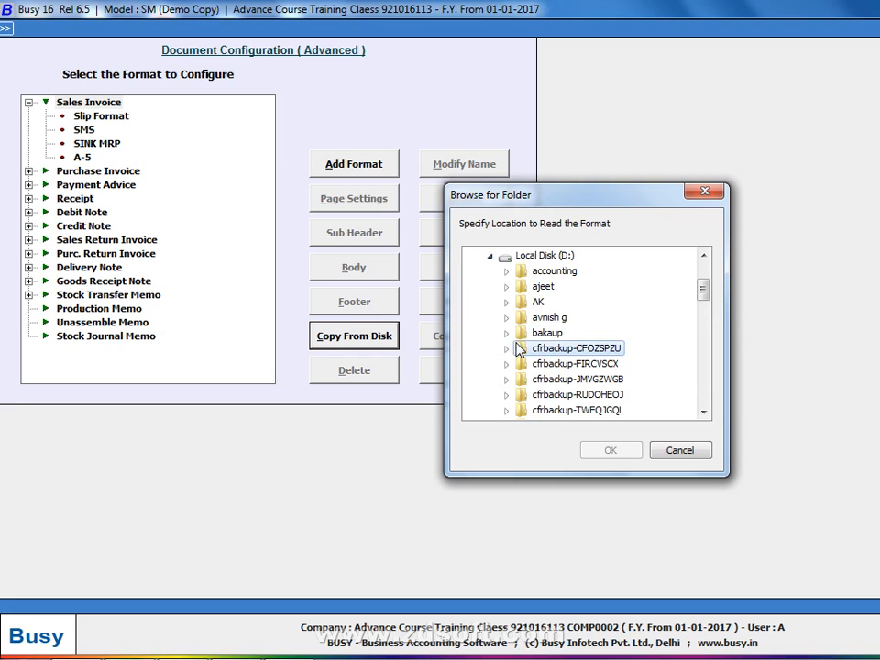
pyautogui.press('n')
pyautogui.press('Down')
pyautogui.press('Down')
pyautogui.press('Down')
pyautogui.press('Down')
pyautogui.press('Down')
pyautogui.press('Down')
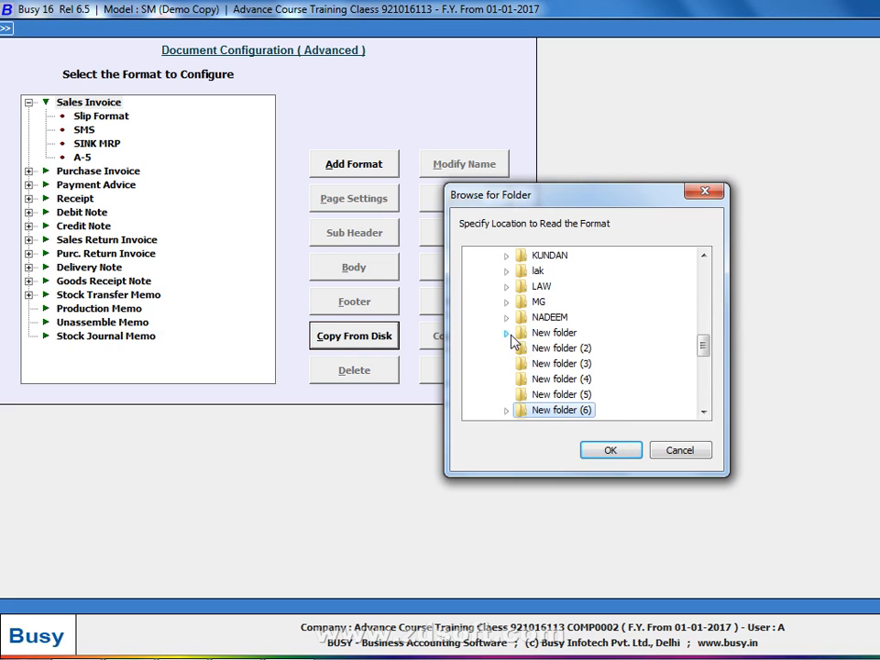
pyautogui.click(506, 410)
pyautogui.click(576, 410)
pyautogui.click(596, 450)
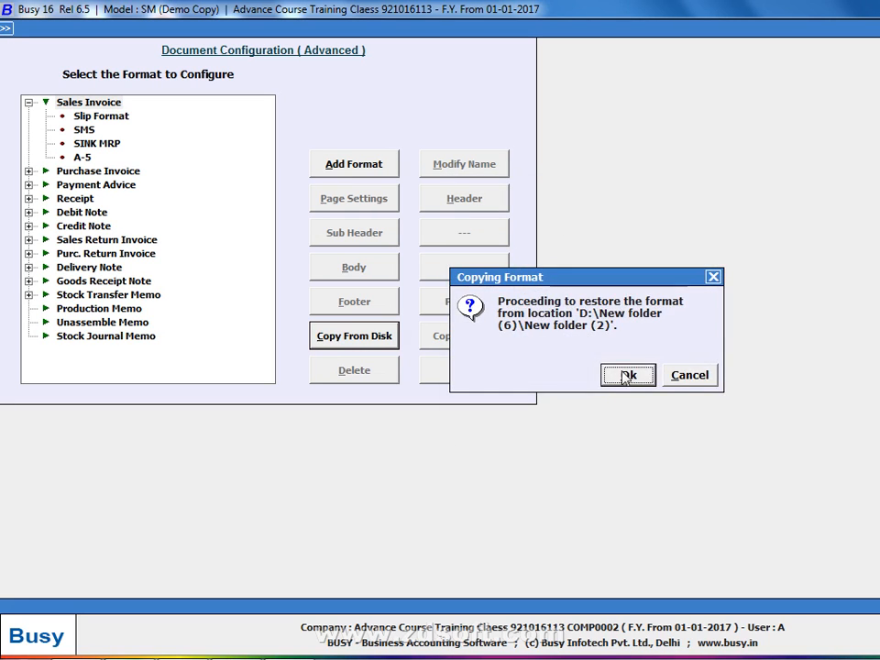
pyautogui.click(629, 375)
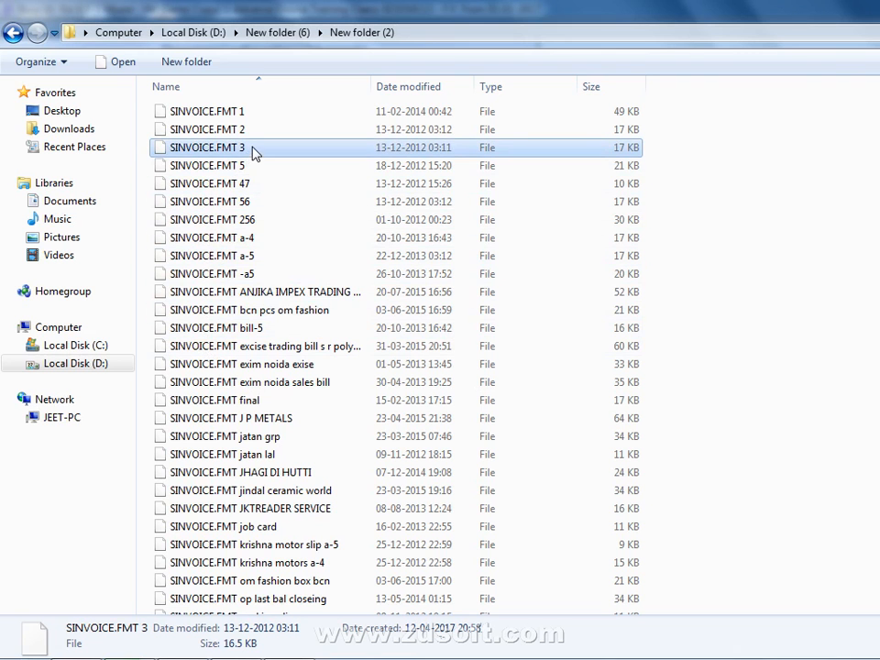
# Rename SINVOICE.FMT 3 to SINVOICE.FMT in Explorer
pyautogui.click(254, 148)
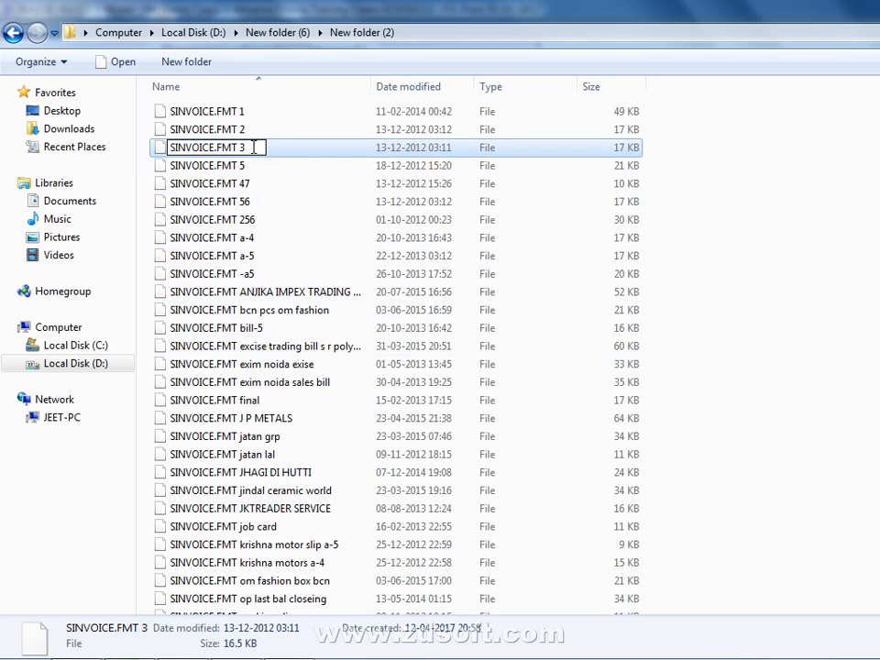
pyautogui.press('Return')
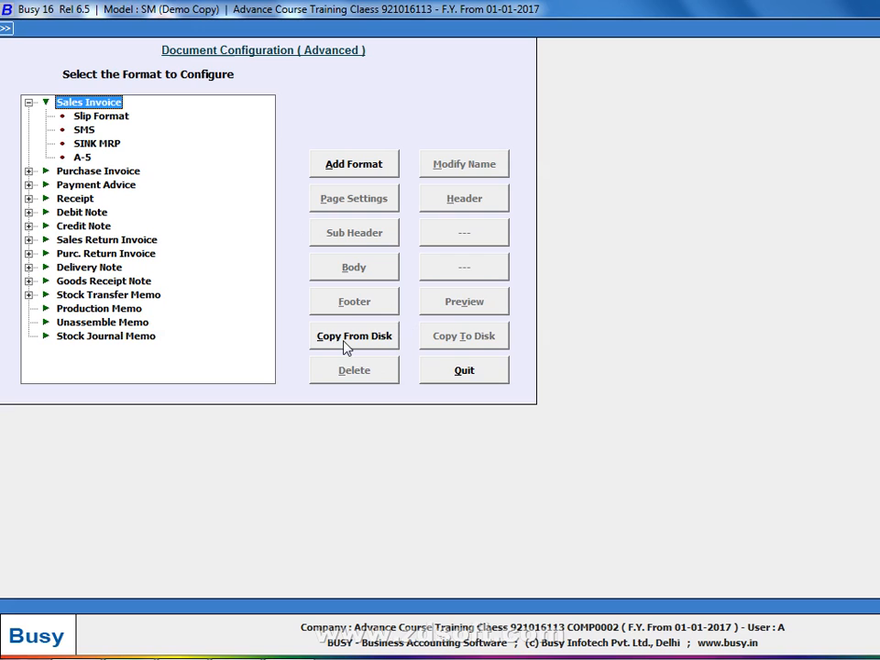
pyautogui.click(345, 339)
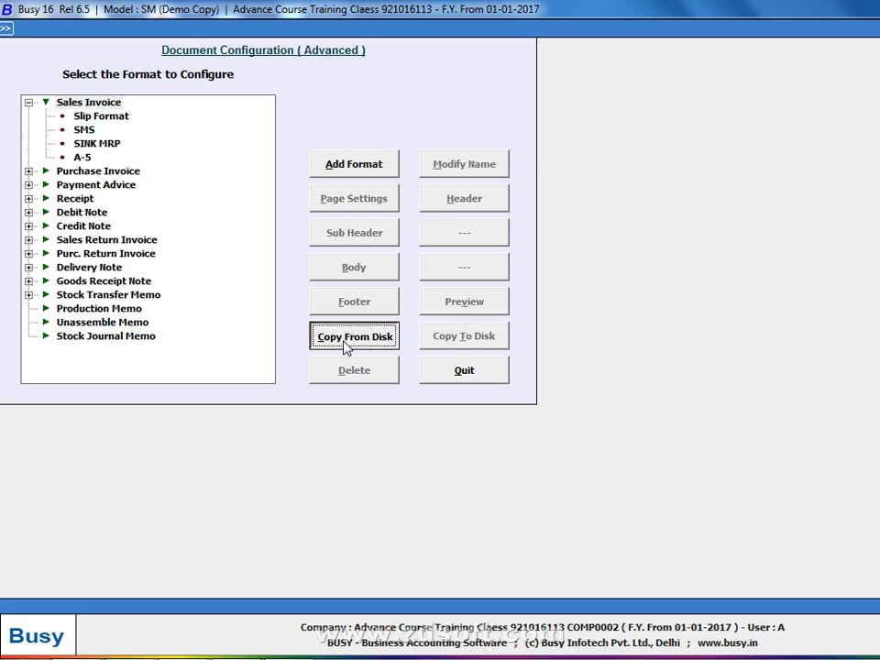
# Restore the format from D:\New folder (6)\New folder (2), overwriting the existing one
pyautogui.click(492, 367)
pyautogui.click(538, 366)
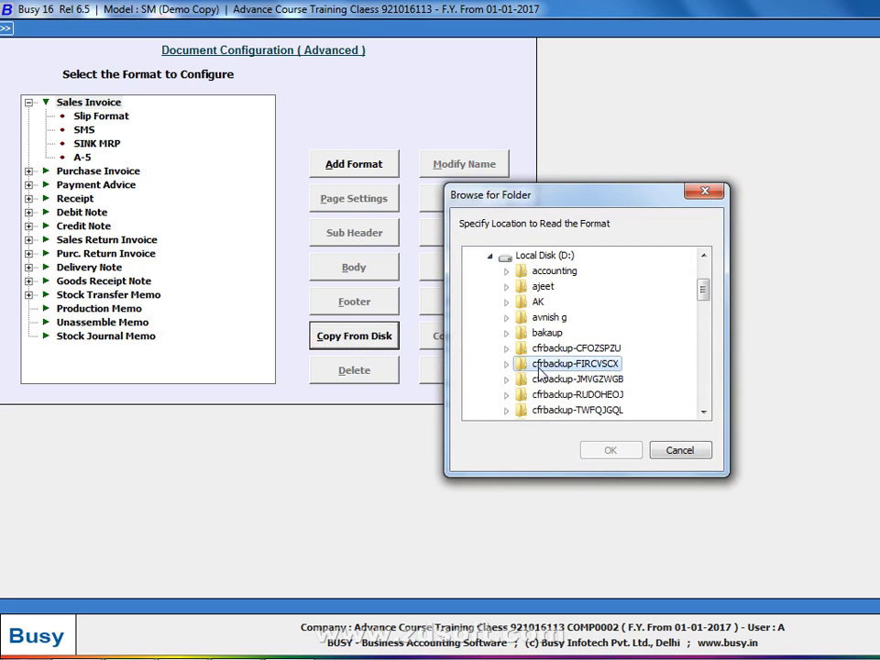
pyautogui.press('n')
pyautogui.press('Down')
pyautogui.press('Down')
pyautogui.press('Down')
pyautogui.press('Down')
pyautogui.press('Down')
pyautogui.press('Down')
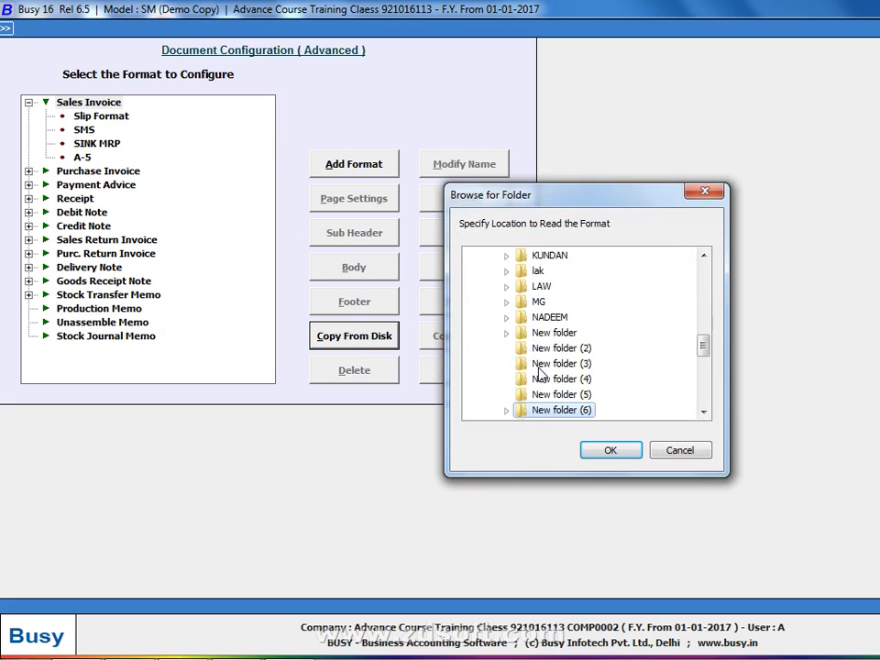
pyautogui.click(506, 410)
pyautogui.click(545, 413)
pyautogui.click(597, 452)
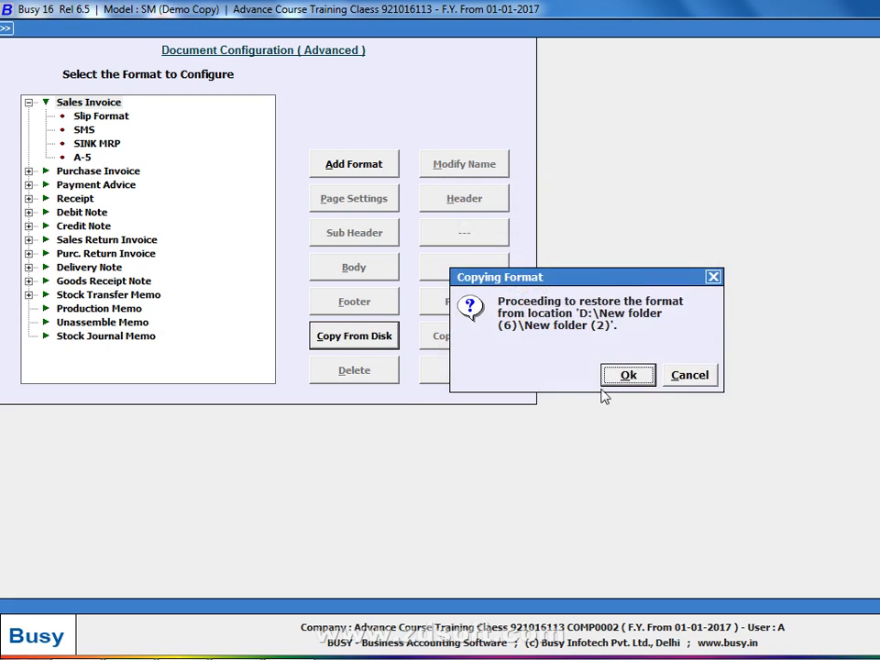
pyautogui.click(623, 373)
pyautogui.click(627, 382)
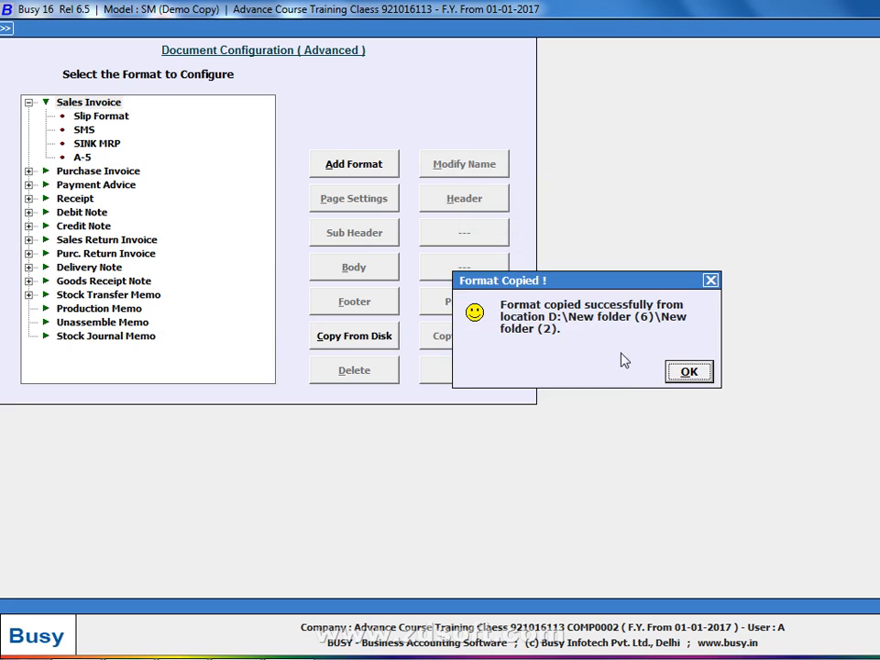
pyautogui.press('Return')
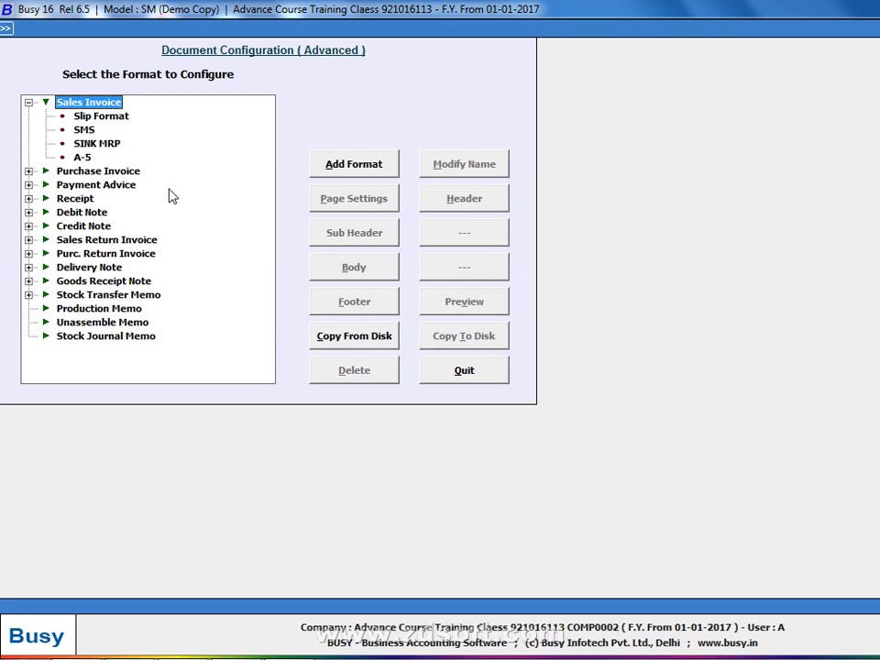
# Rename the A-5 sales invoice format with a trailing 'g' and save it
pyautogui.click(81, 157)
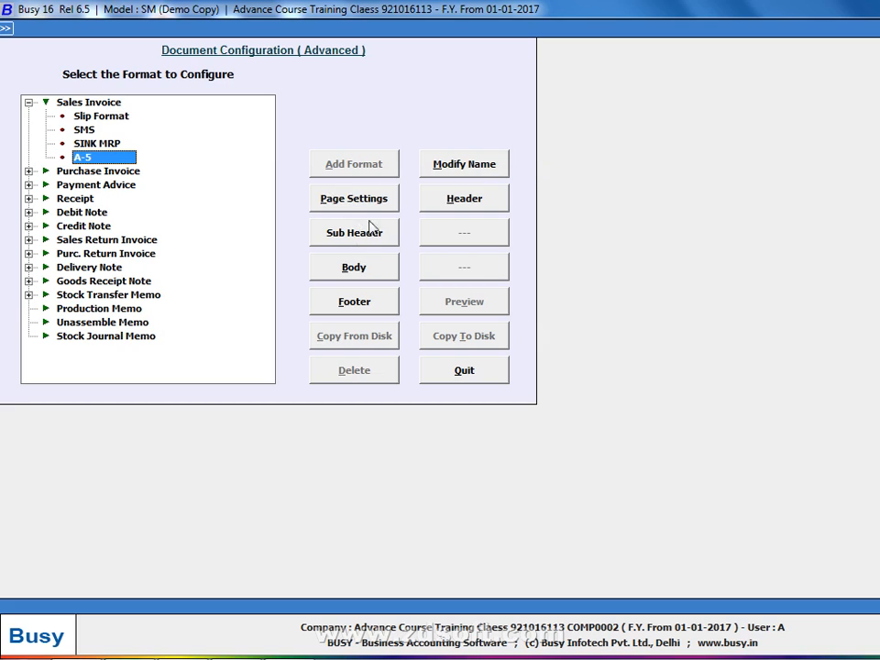
pyautogui.click(429, 165)
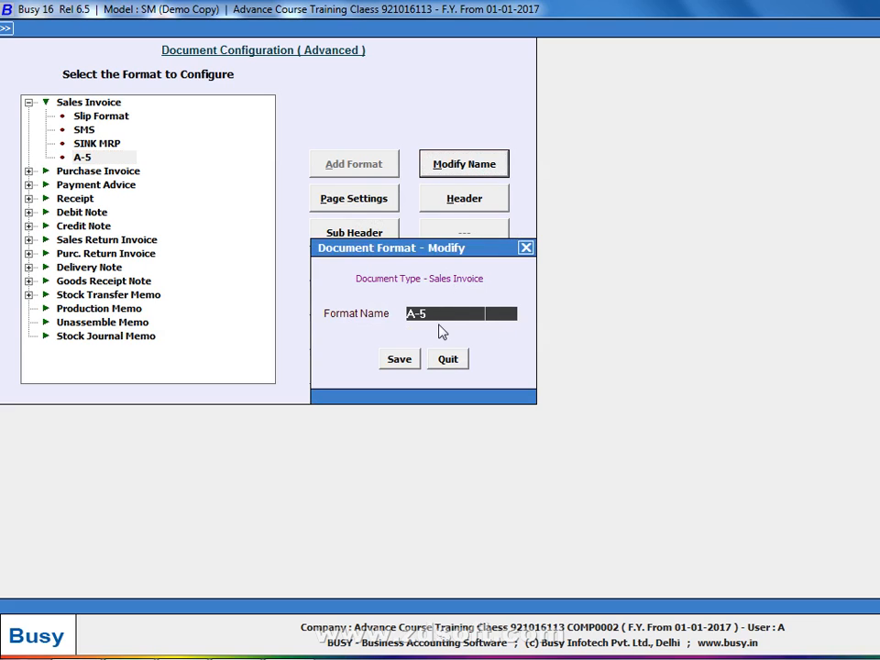
pyautogui.click(398, 366)
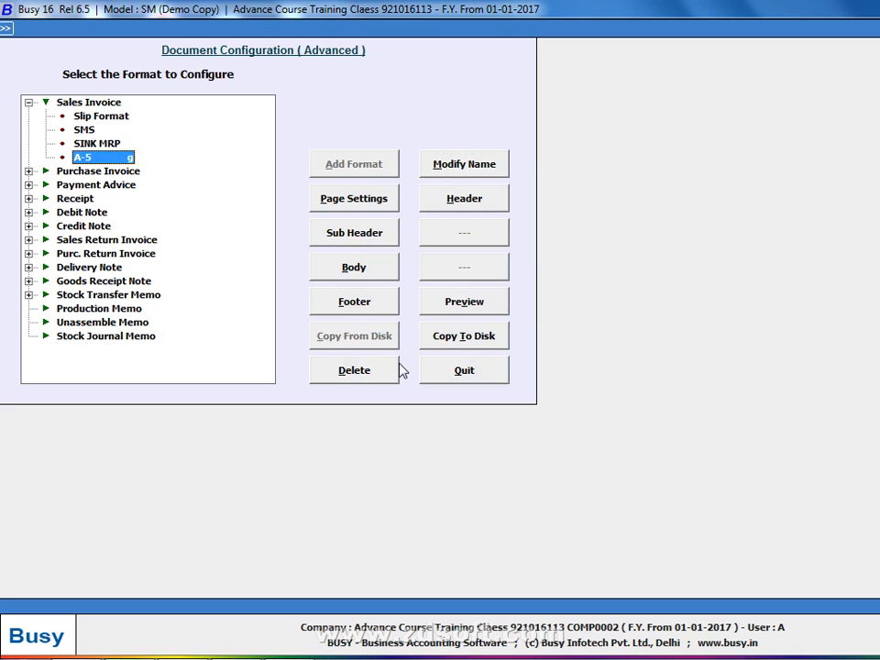
# Copy the A-5 sales invoice format in from D:\New folder (6)\New folder (2), then preview it
pyautogui.click(69, 103)
pyautogui.click(351, 334)
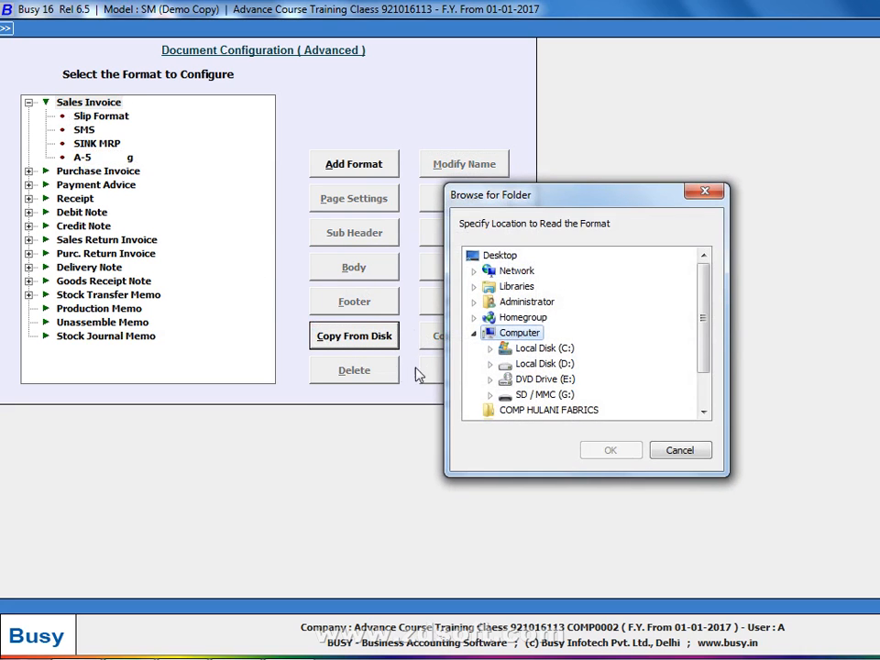
pyautogui.click(491, 363)
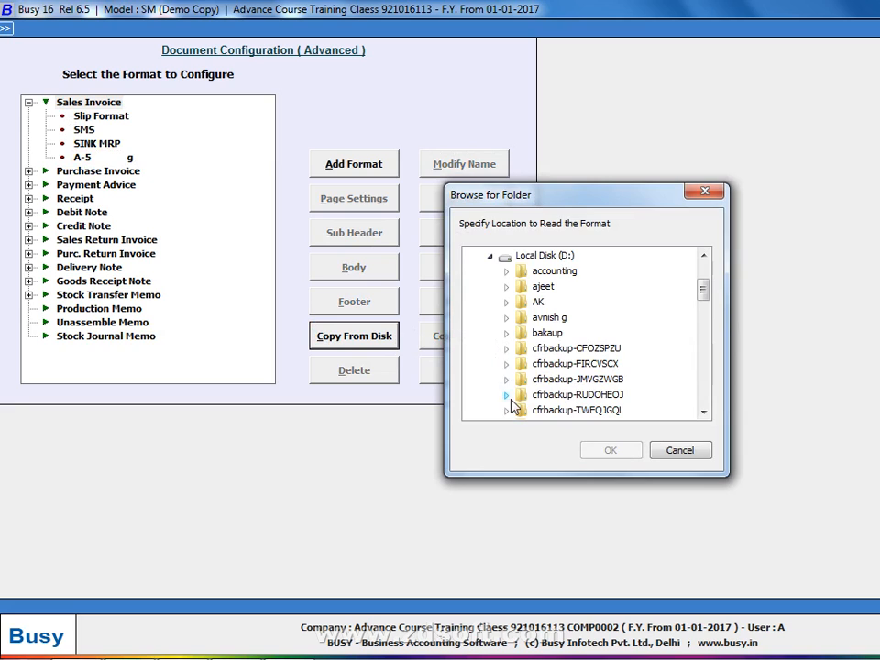
pyautogui.scroll(-5, 514, 405)
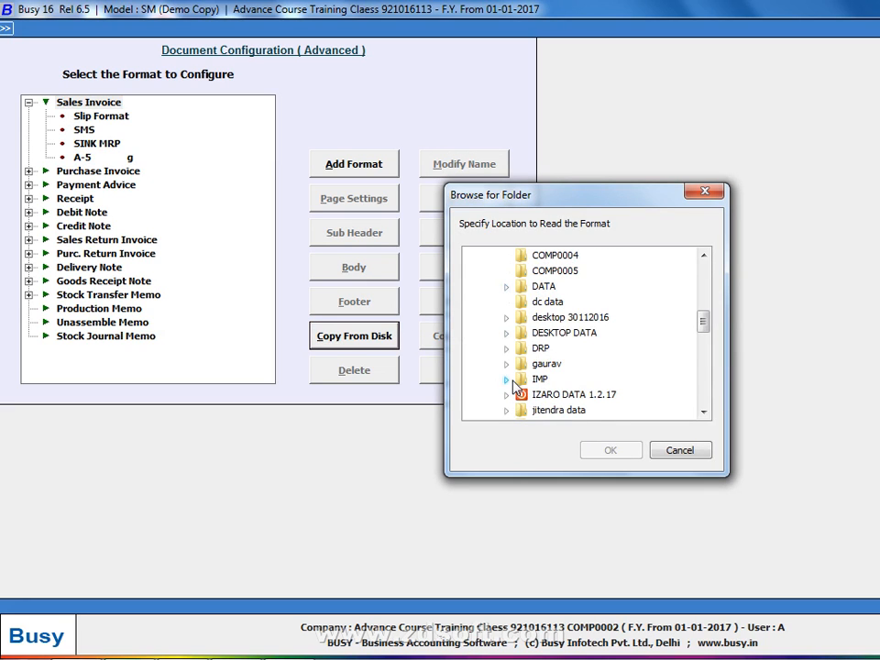
pyautogui.scroll(-4, 513, 387)
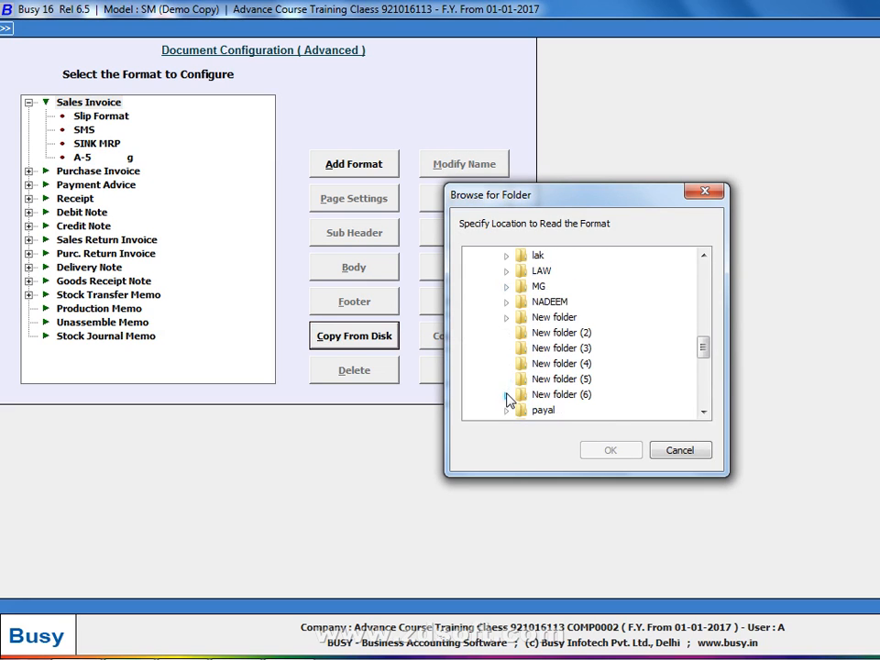
pyautogui.click(509, 401)
pyautogui.click(541, 410)
pyautogui.click(614, 450)
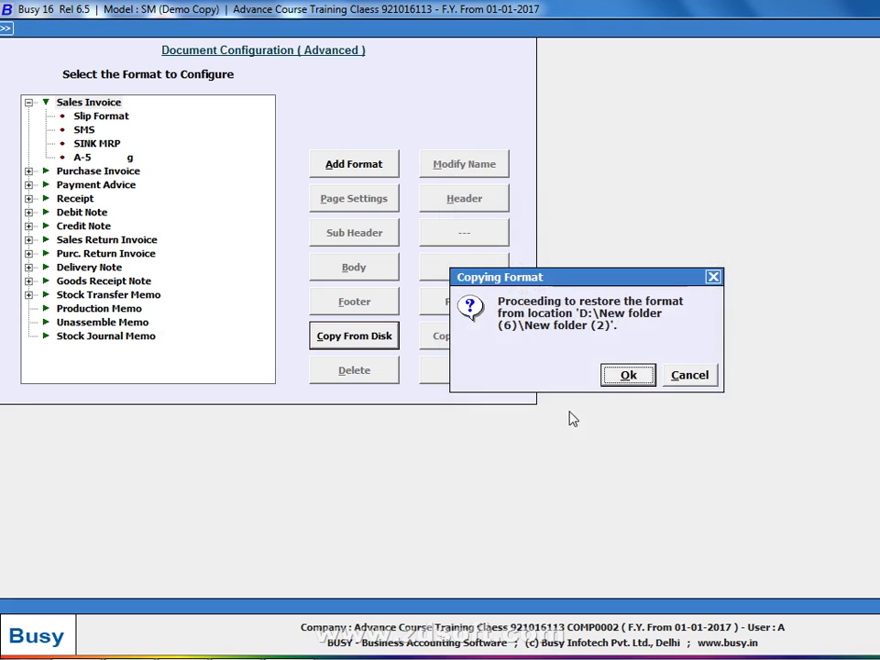
pyautogui.click(630, 375)
pyautogui.click(685, 370)
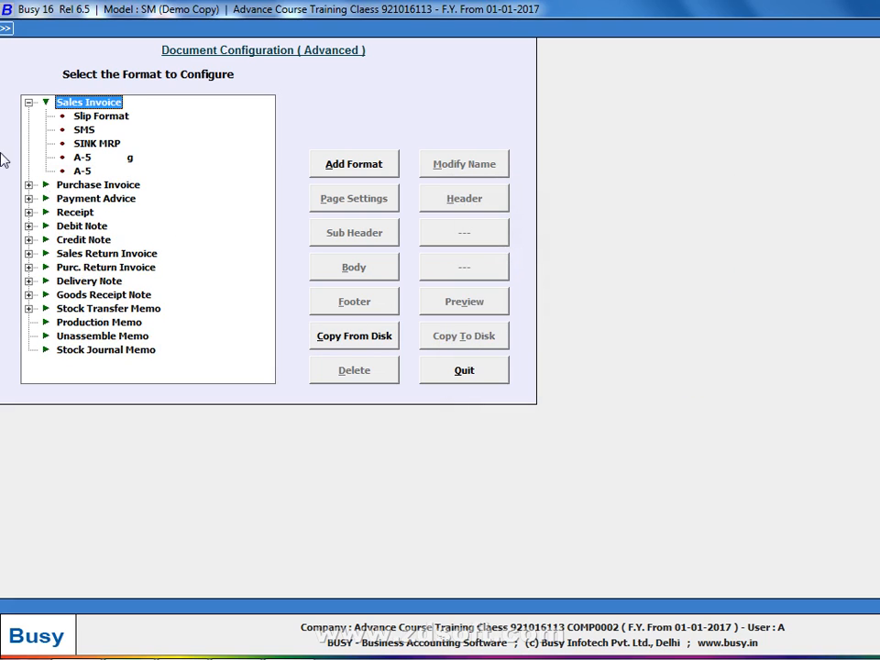
pyautogui.click(84, 170)
pyautogui.click(461, 305)
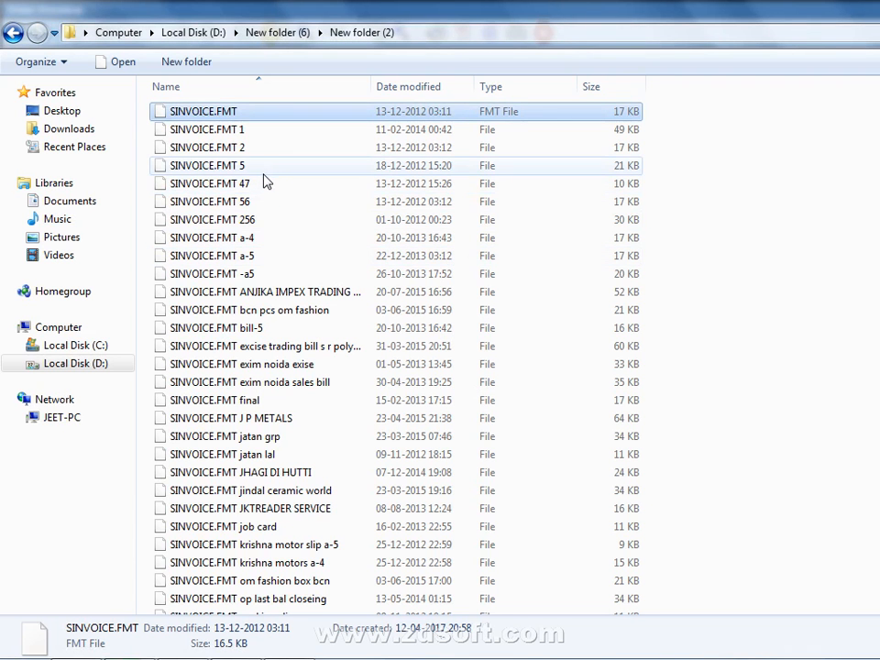
# Rename SINVOICE.FMT 5 to SINVOICE (2).FMT in Explorer
pyautogui.click(264, 169)
pyautogui.click(288, 169)
pyautogui.click(260, 165)
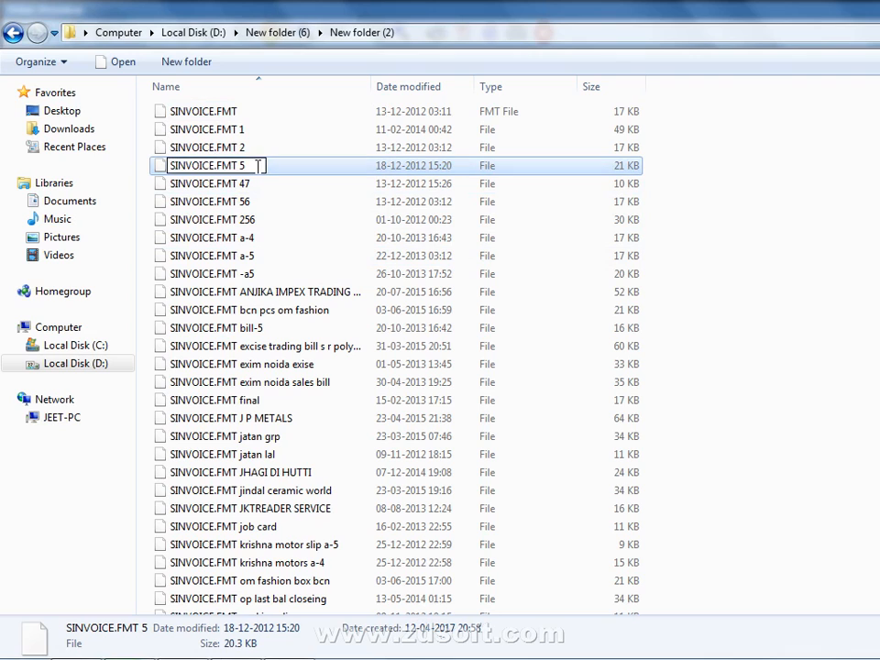
pyautogui.press('Return')
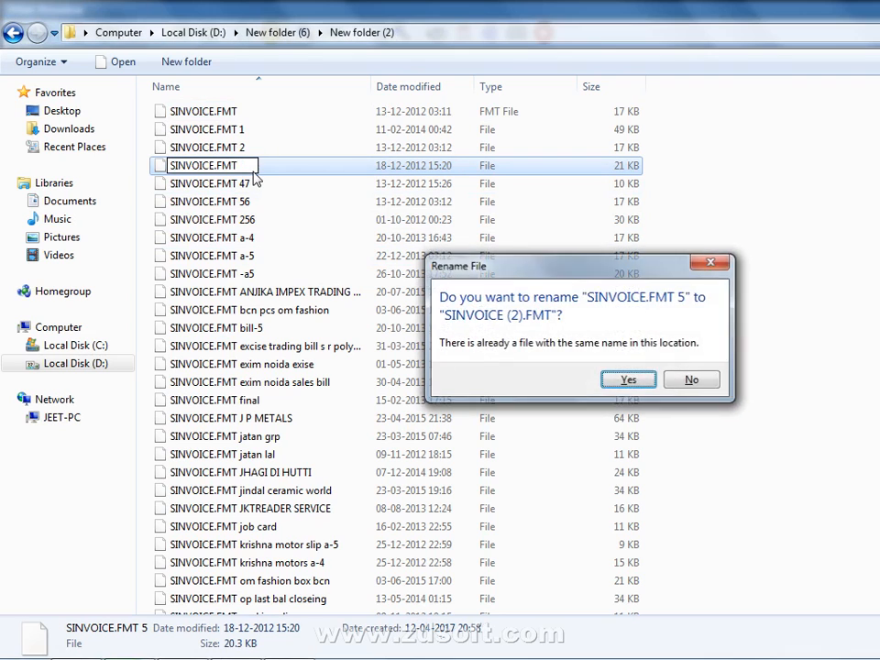
pyautogui.press('Return')
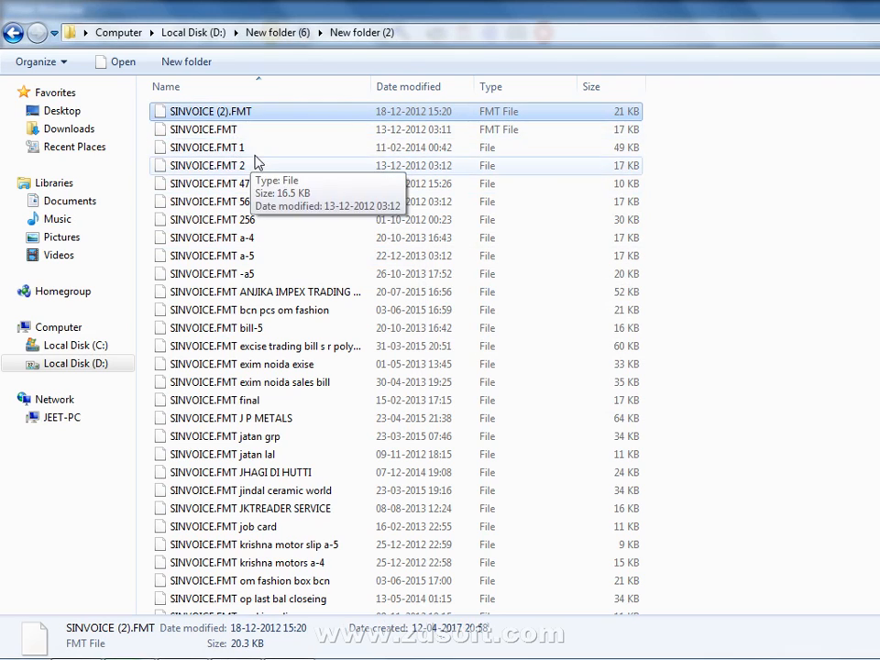
# Rename the original SINVOICE.FMT to SINVOICE.FMT 444
pyautogui.click(265, 138)
pyautogui.click(267, 139)
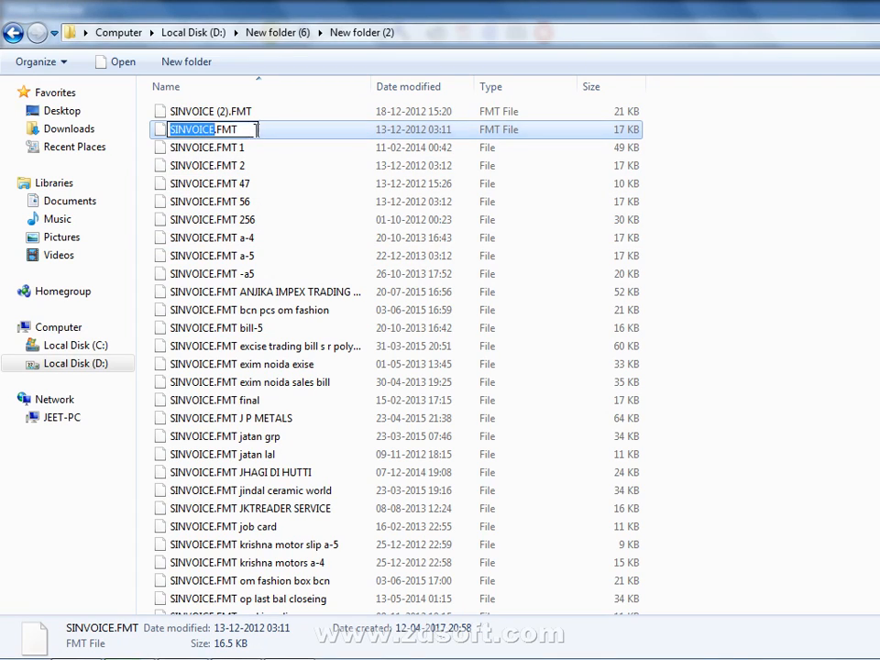
pyautogui.click(251, 130)
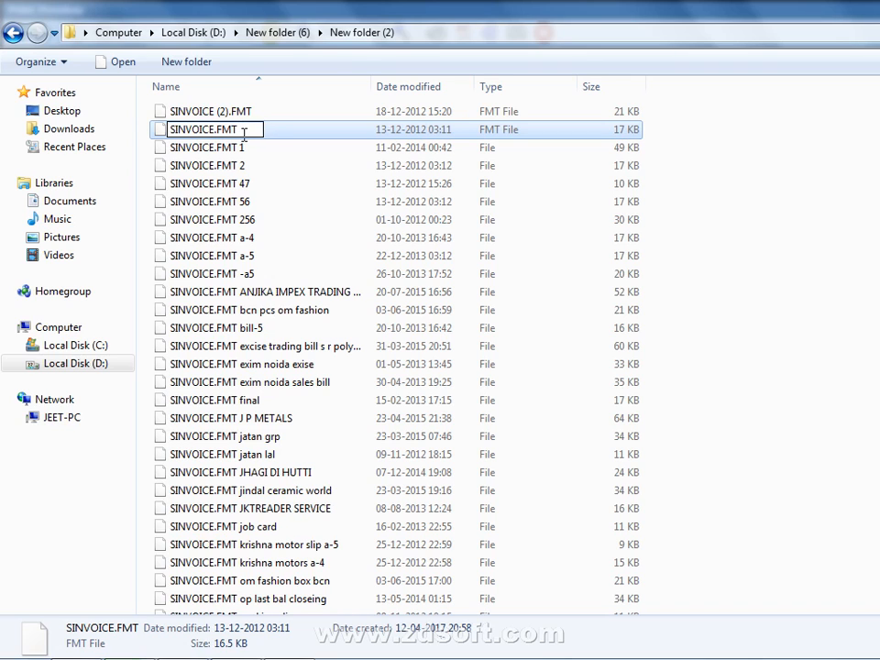
pyautogui.write('444')
pyautogui.press('Return')
pyautogui.press('Return')
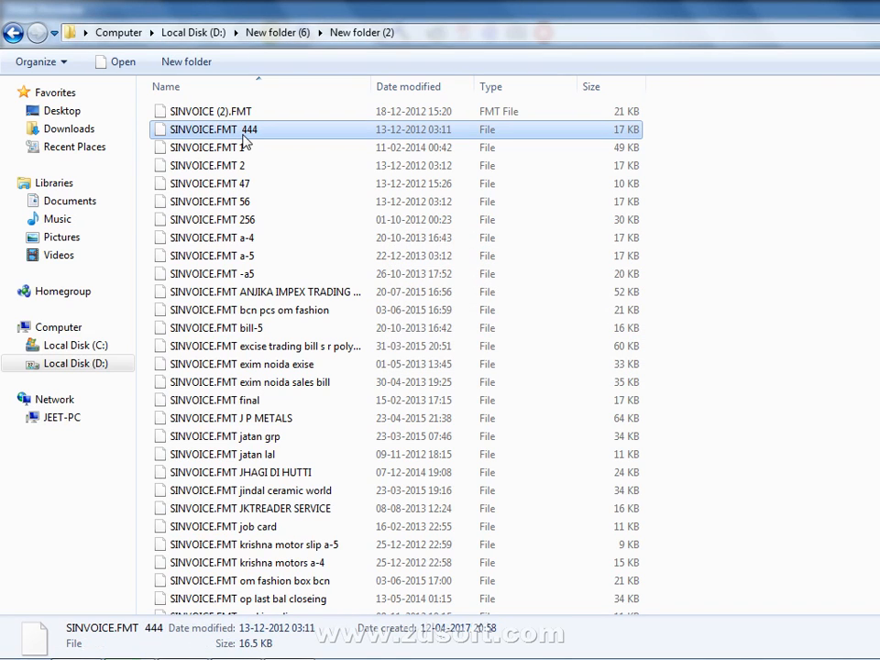
# Rename SINVOICE (2).FMT to SINVOICE.FMT and return to Busy's format configuration
pyautogui.click(223, 115)
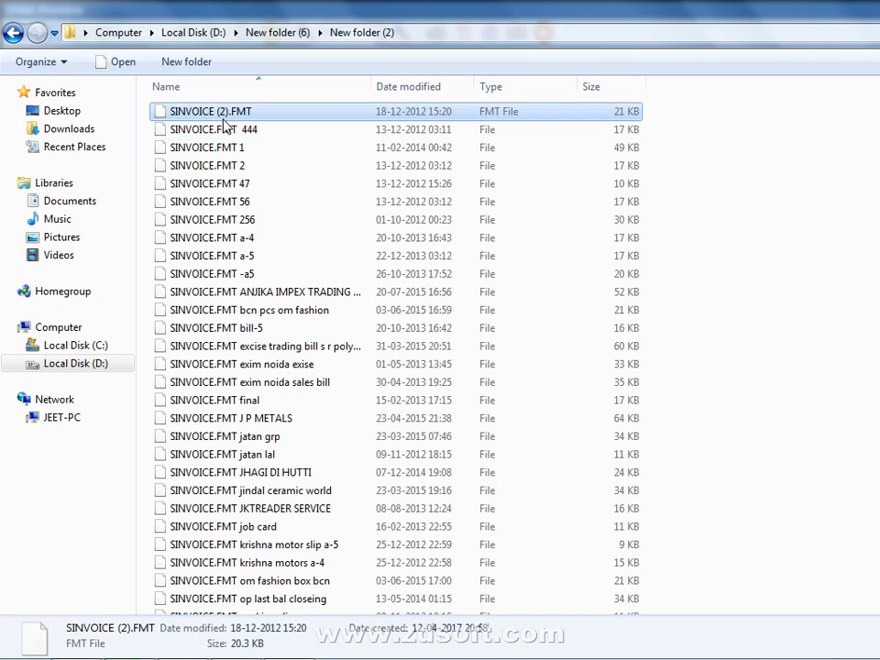
pyautogui.click(240, 113)
pyautogui.press('Right')
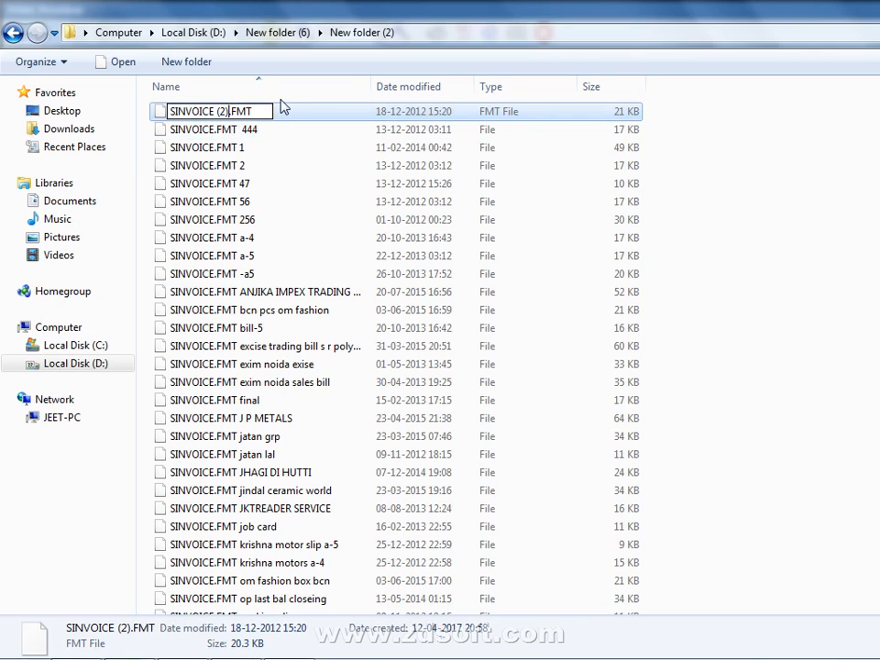
pyautogui.press('BackSpace')
pyautogui.press('BackSpace')
pyautogui.press('BackSpace')
pyautogui.press('BackSpace')
pyautogui.press('Return')
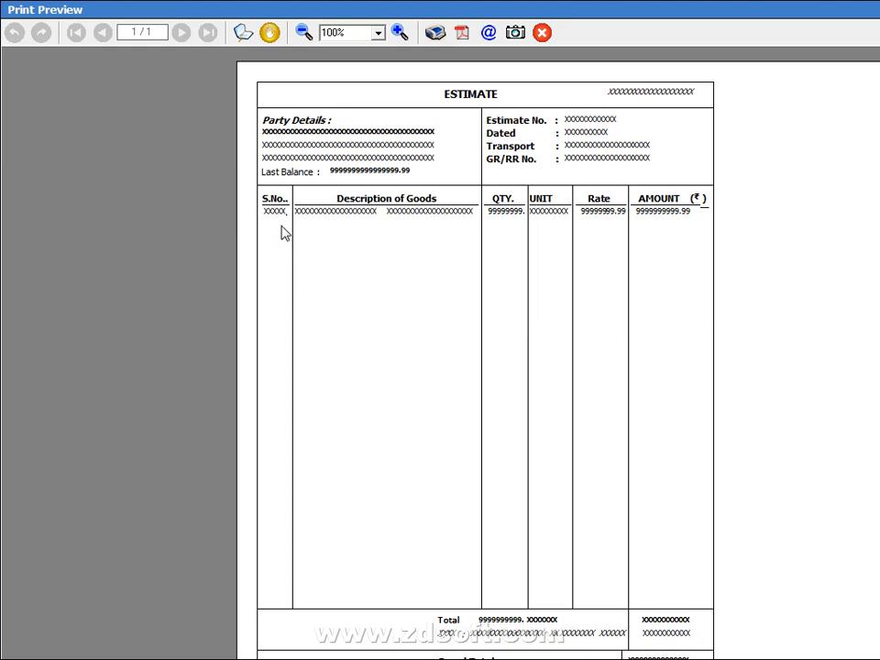
pyautogui.press('Escape')
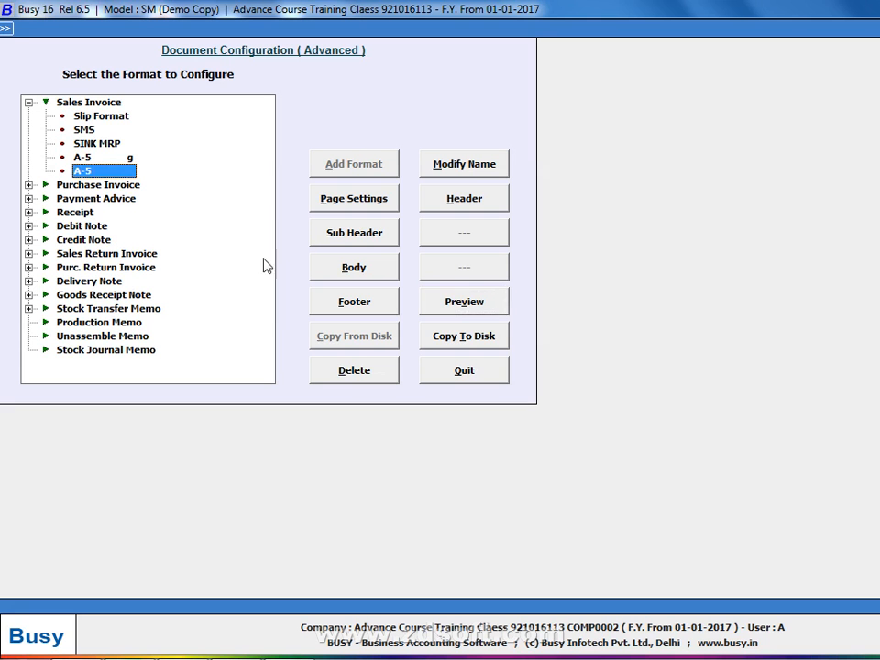
# Restore the Invoice format into Sales Invoice from D:\New folder (6)\New folder (2)
pyautogui.hotkey('alt', 'Tab')
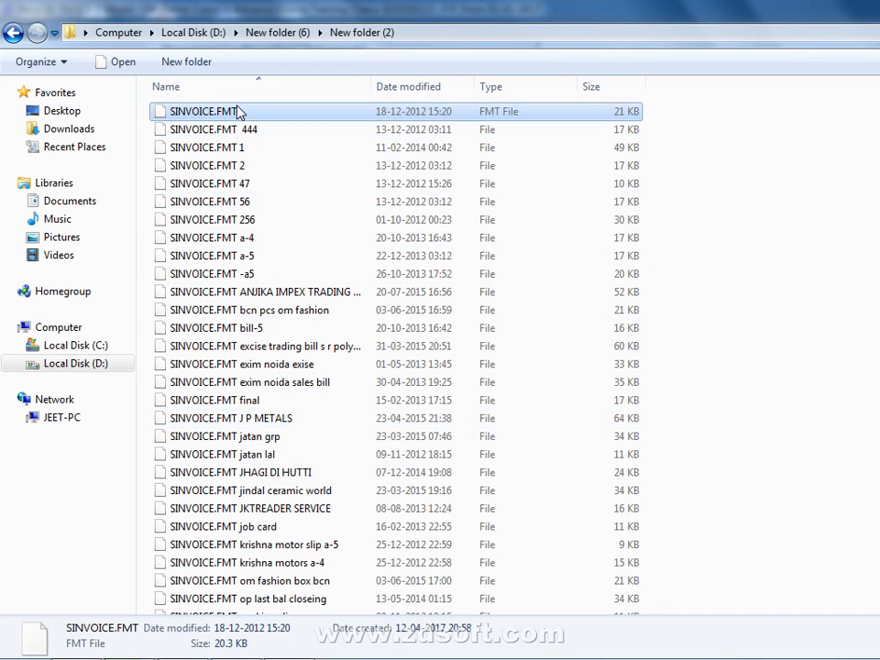
pyautogui.hotkey('alt', 'Tab')
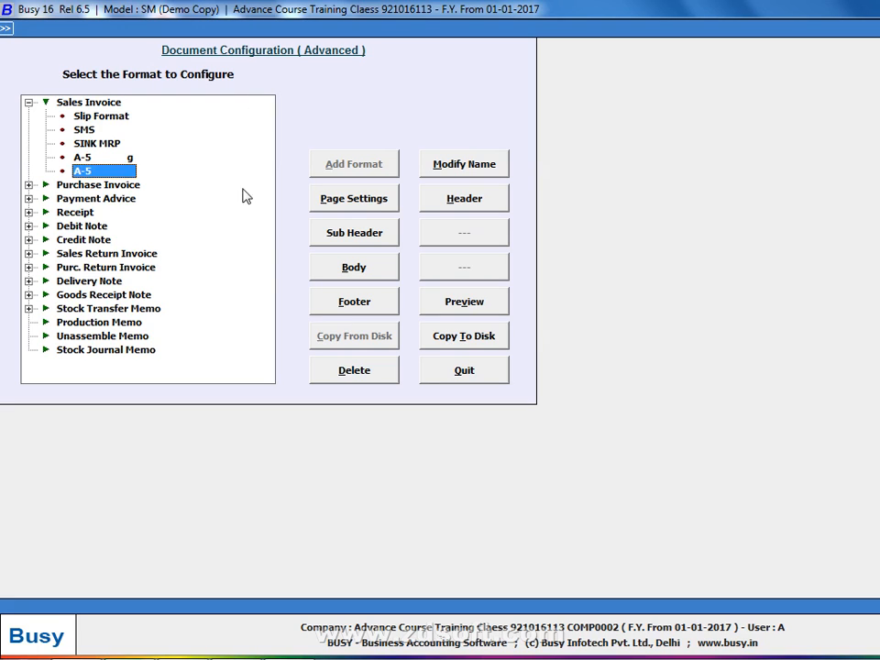
pyautogui.click(88, 102)
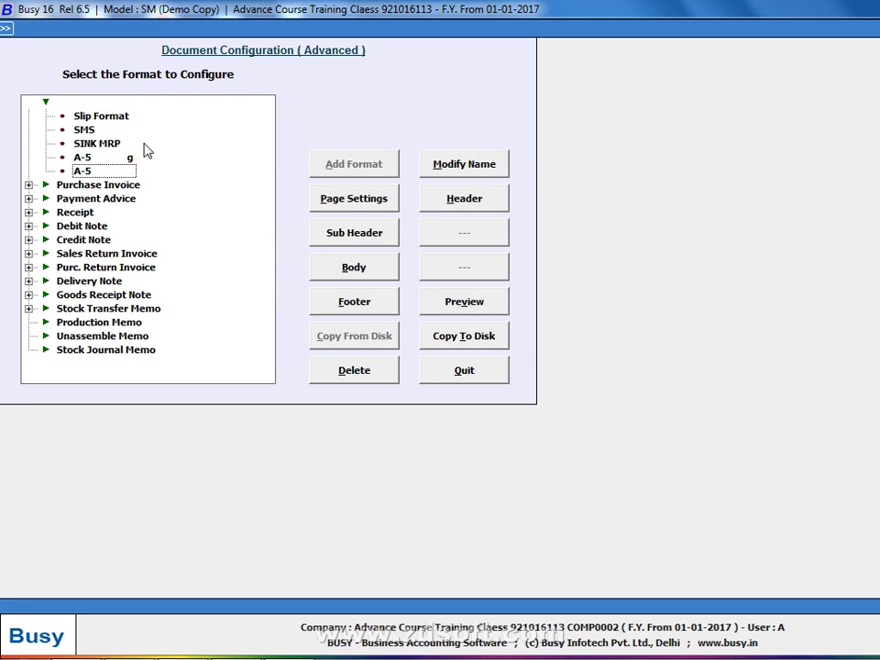
pyautogui.click(386, 341)
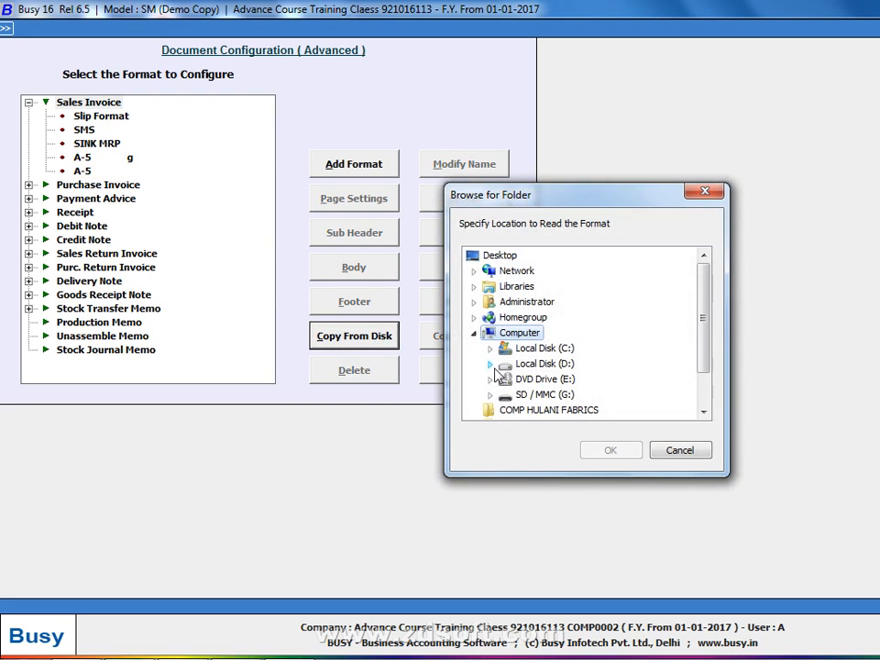
pyautogui.click(490, 364)
pyautogui.scroll(-10, 562, 389)
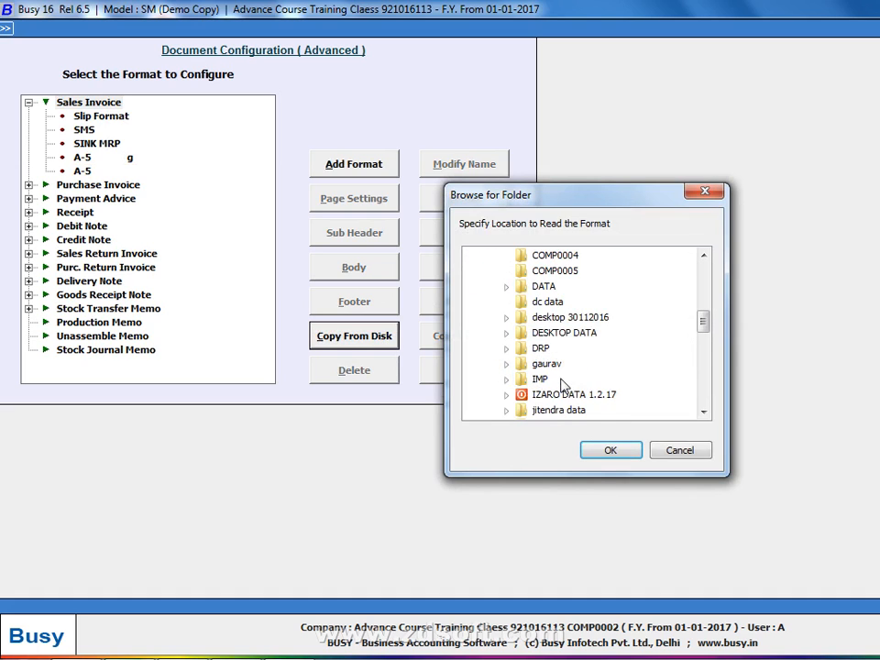
pyautogui.click(506, 395)
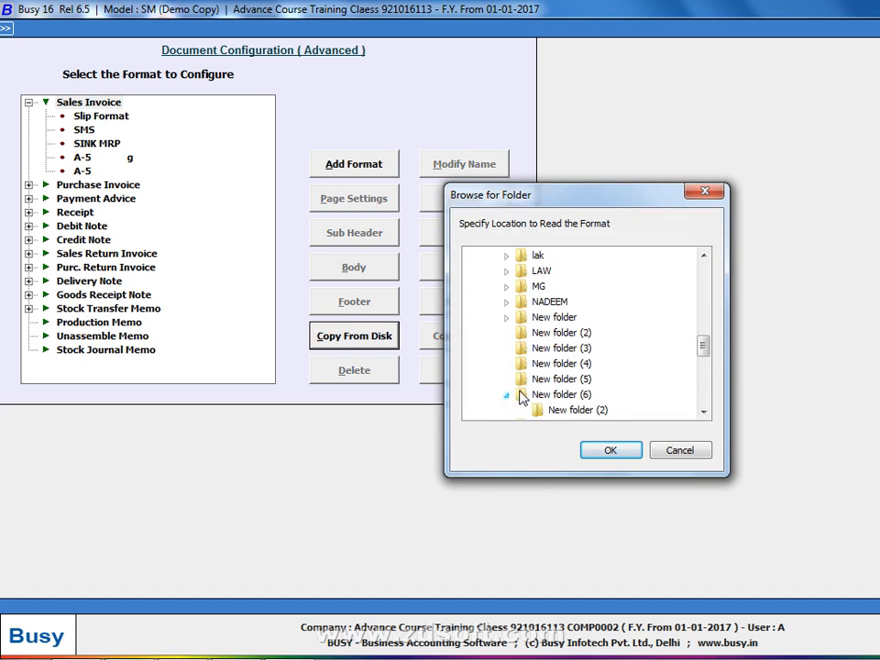
pyautogui.click(561, 410)
pyautogui.click(611, 453)
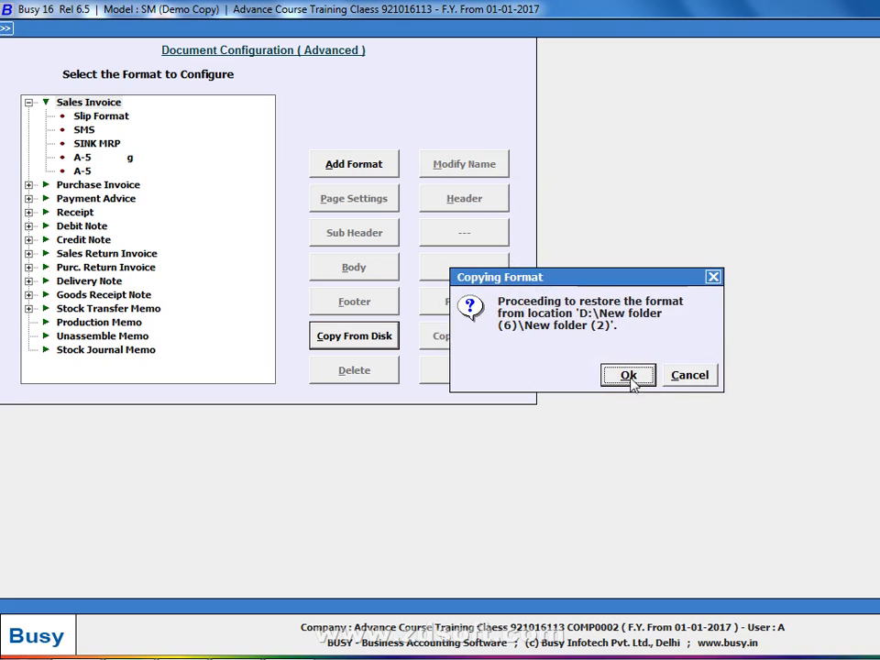
pyautogui.click(630, 377)
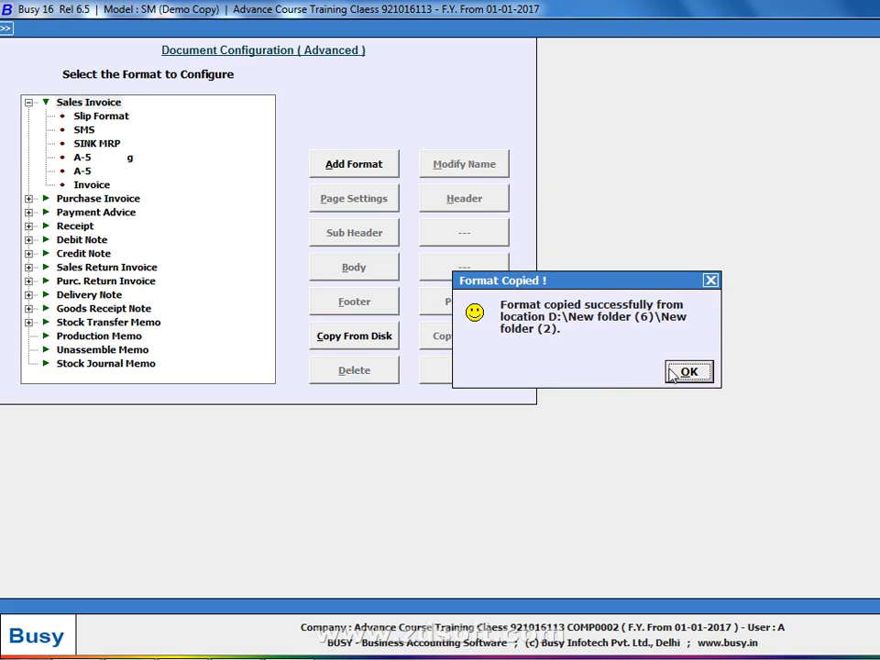
pyautogui.press('Return')
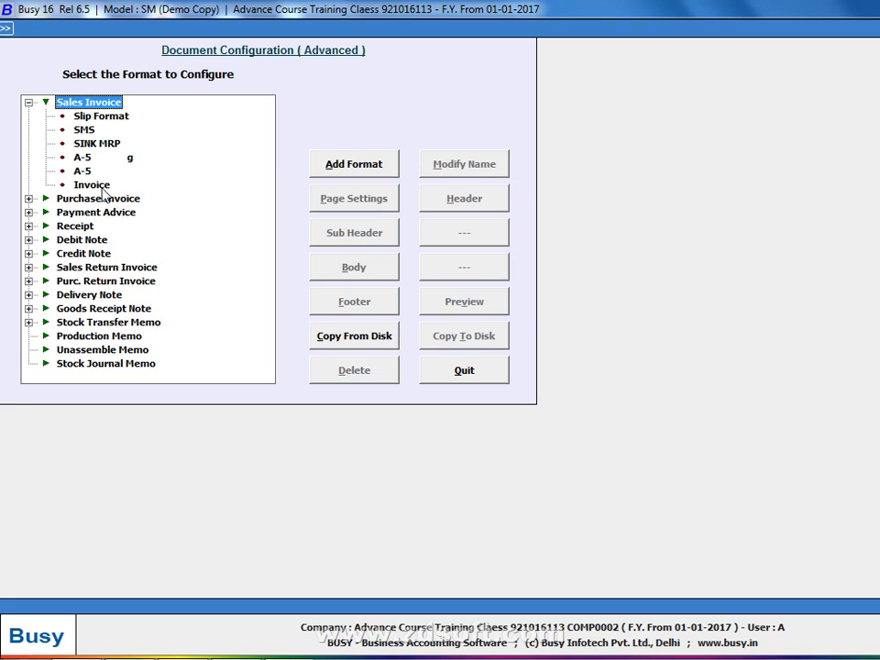
# Preview the new Invoice format with its ESTIMATE title, then begin renaming SINVOICE.FMT
pyautogui.click(96, 185)
pyautogui.click(463, 302)
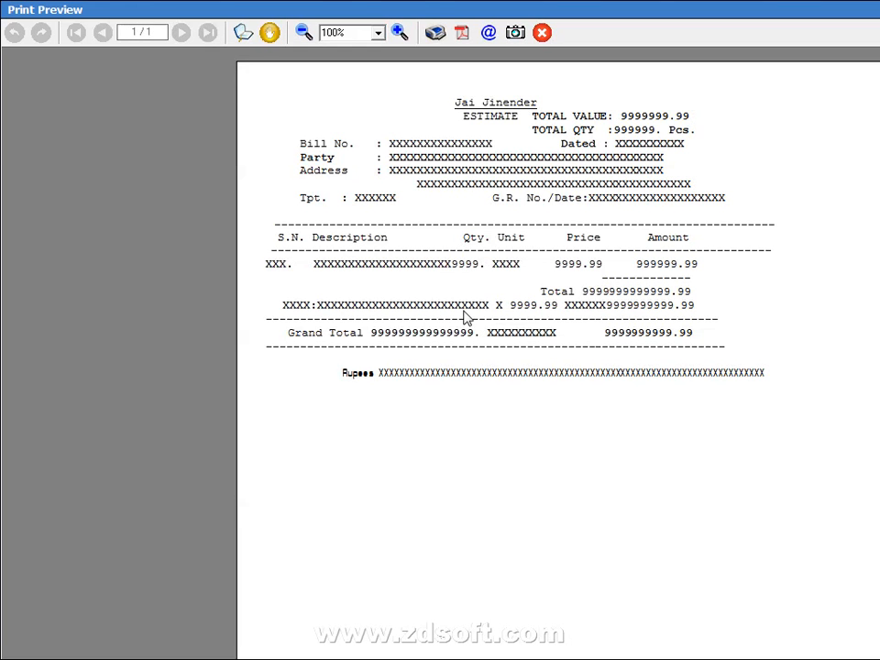
pyautogui.press('Escape')
pyautogui.click(96, 103)
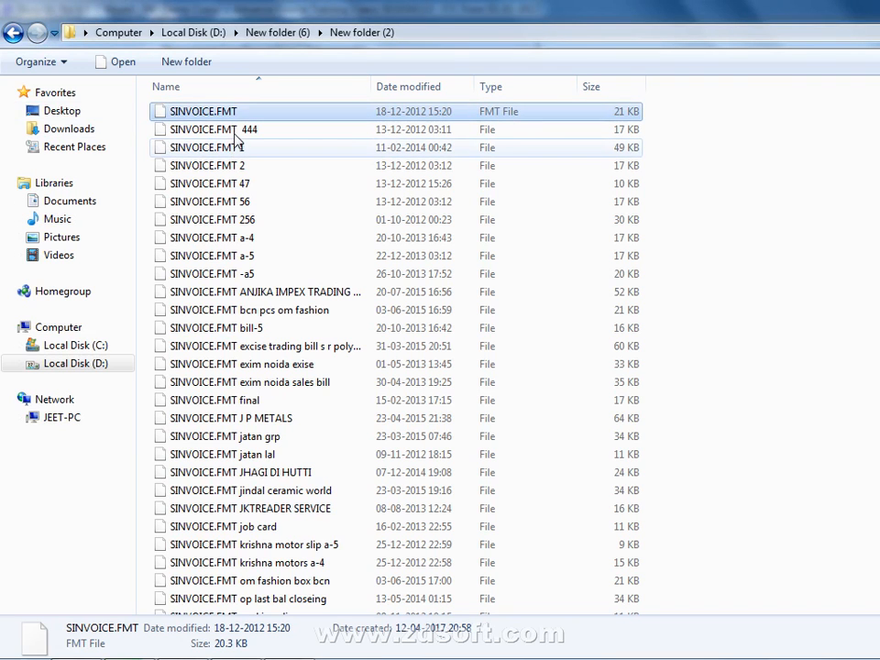
pyautogui.click(245, 114)
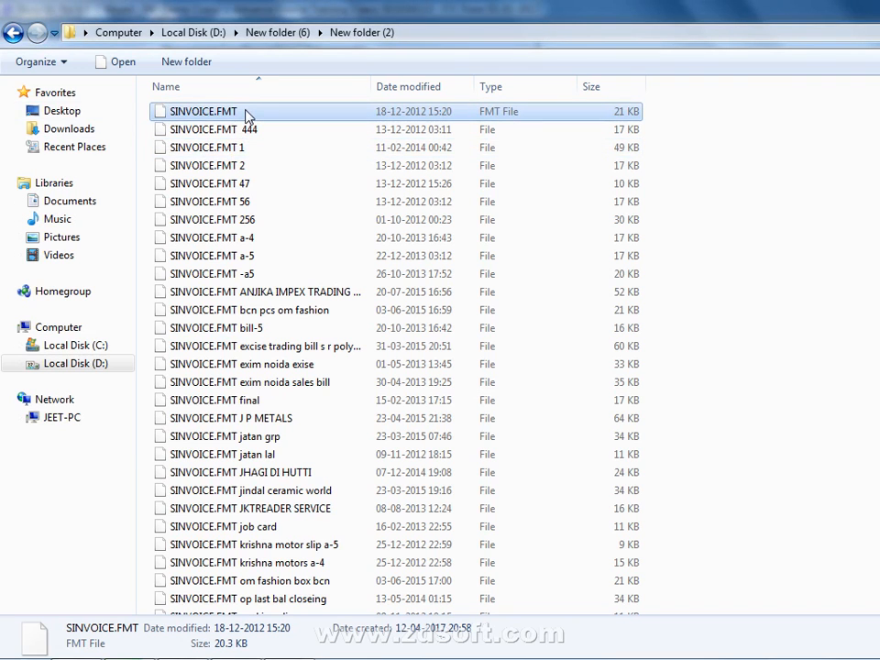
# Rename the original SINVOICE.FMT to SINVOICE.FMT adfadf
pyautogui.click(245, 111)
pyautogui.write('adfadf')
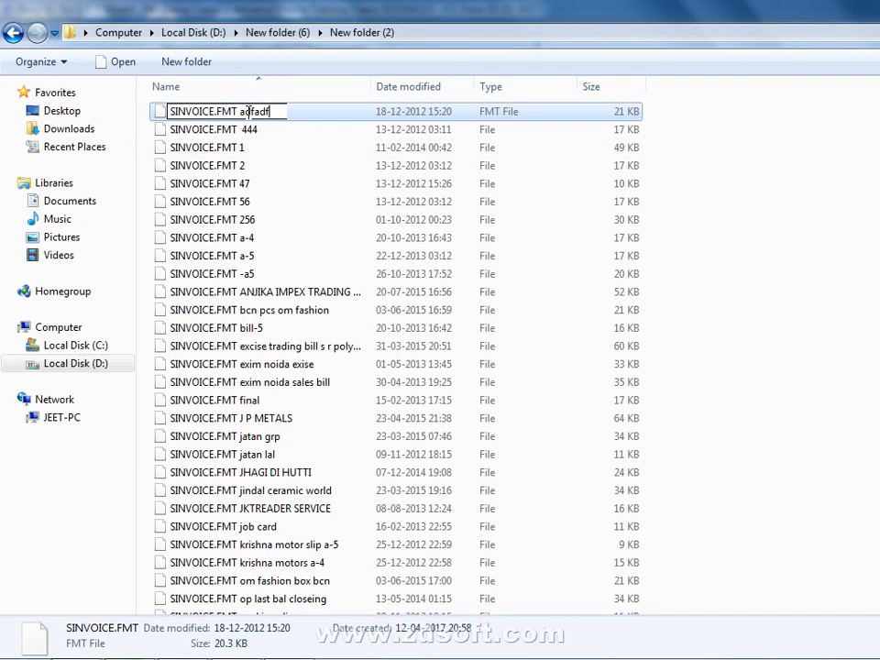
pyautogui.press('Return')
pyautogui.press('Return')
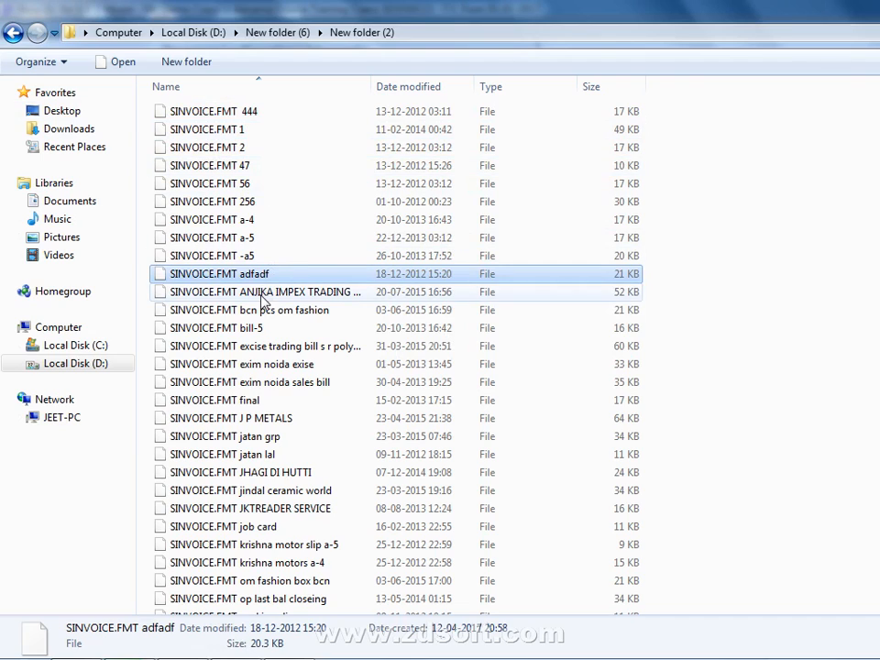
# Rename 'SINVOICE.FMT exim noida exise' to SINVOICE.FMT and return to Busy 16
pyautogui.click(195, 364)
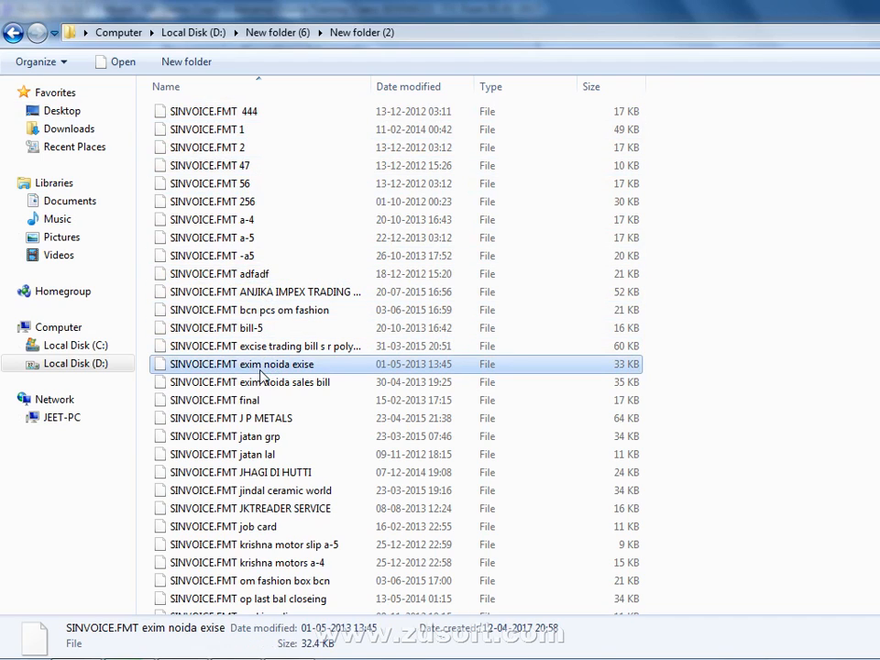
pyautogui.click(321, 364)
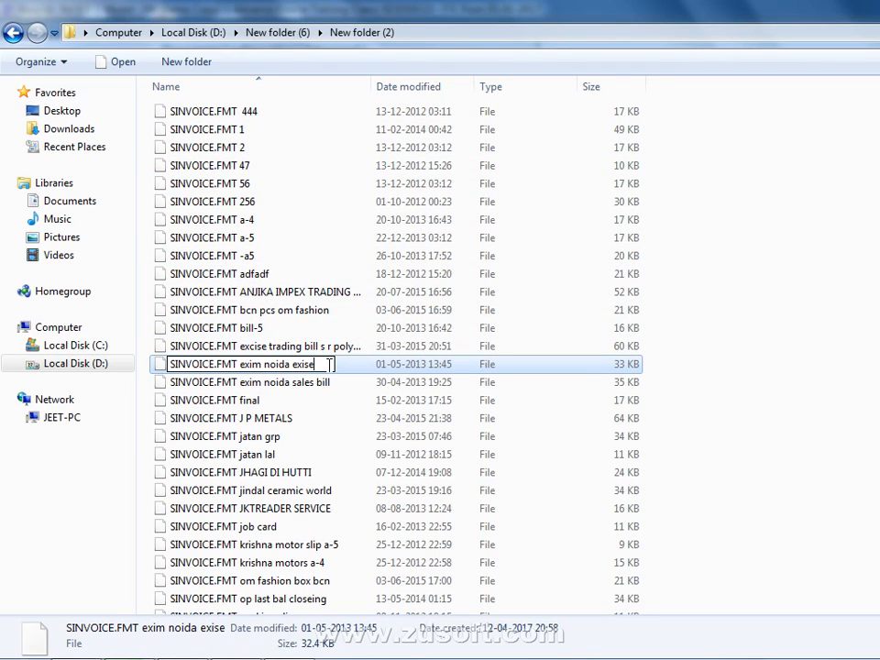
pyautogui.press('BackSpace')
pyautogui.press('BackSpace')
pyautogui.press('BackSpace')
pyautogui.press('BackSpace')
pyautogui.press('BackSpace')
pyautogui.press('BackSpace')
pyautogui.press('BackSpace')
pyautogui.press('BackSpace')
pyautogui.press('BackSpace')
pyautogui.press('BackSpace')
pyautogui.press('BackSpace')
pyautogui.press('BackSpace')
pyautogui.press('BackSpace')
pyautogui.press('BackSpace')
pyautogui.press('BackSpace')
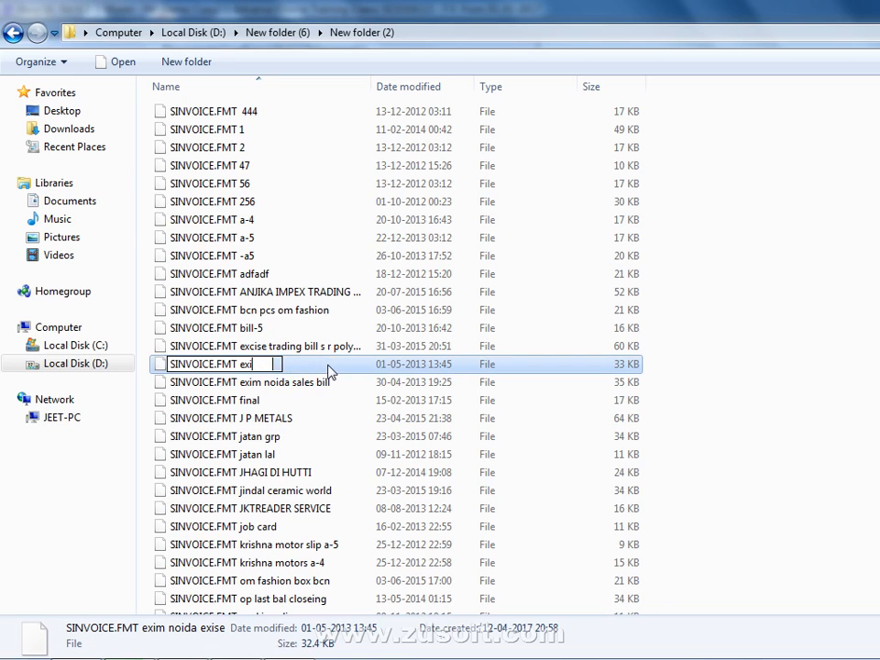
pyautogui.press('Return')
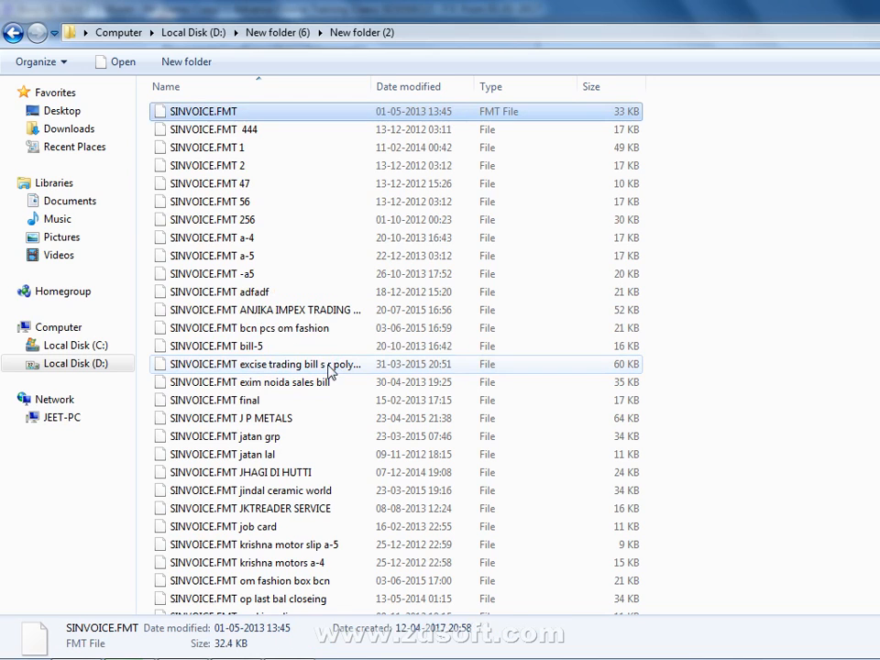
pyautogui.hotkey('alt', 'Tab')
pyautogui.click(373, 338)
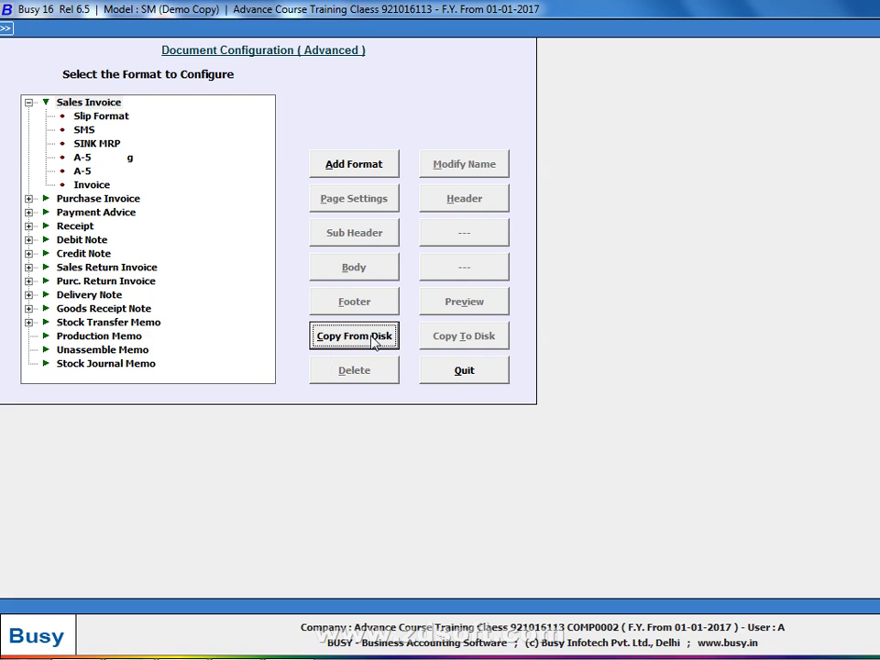
# Restore the format from D:\New folder (6)\New folder (2) into Sales Invoice
pyautogui.click(492, 364)
pyautogui.scroll(-6, 521, 377)
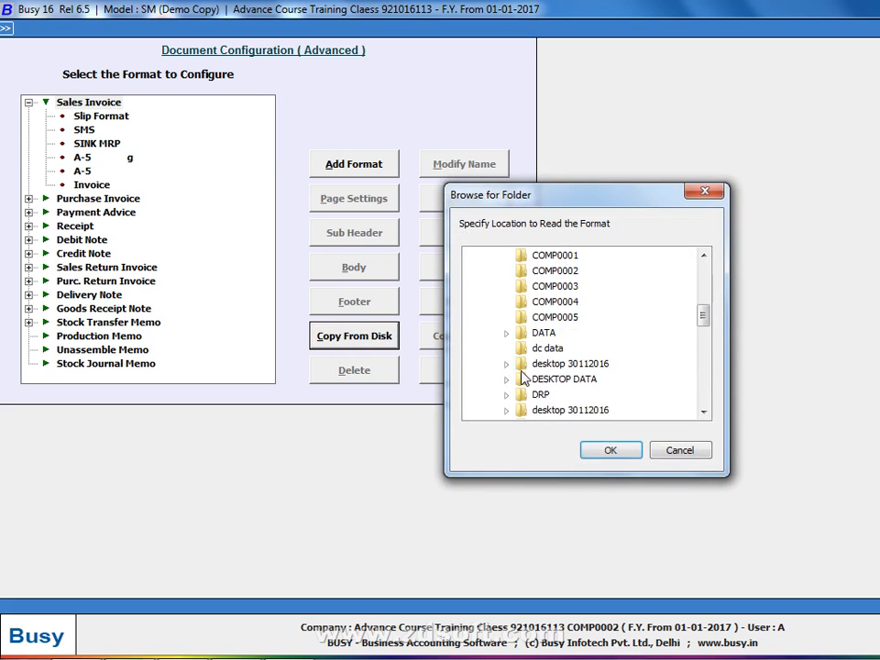
pyautogui.scroll(-5, 522, 377)
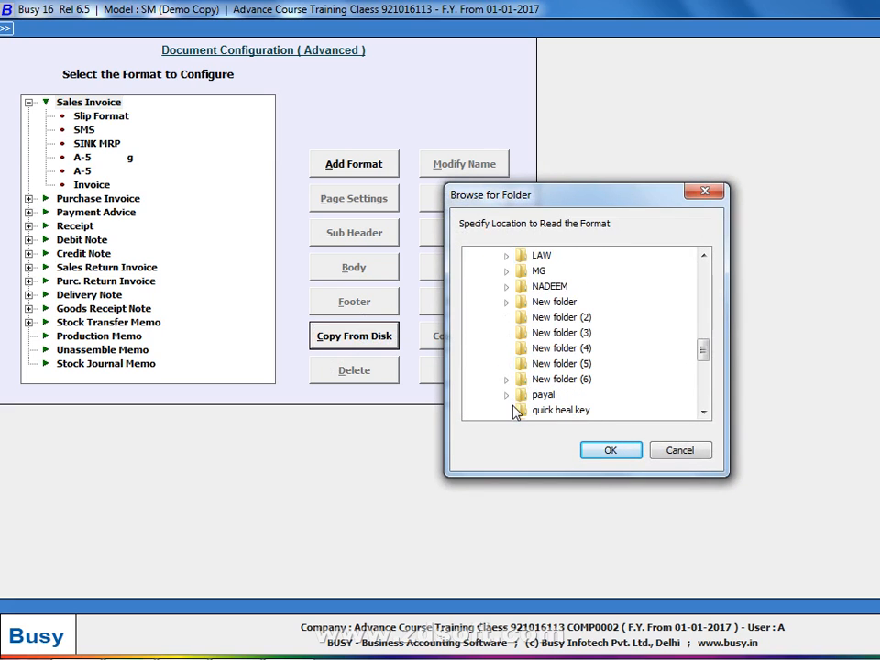
pyautogui.click(506, 380)
pyautogui.click(552, 394)
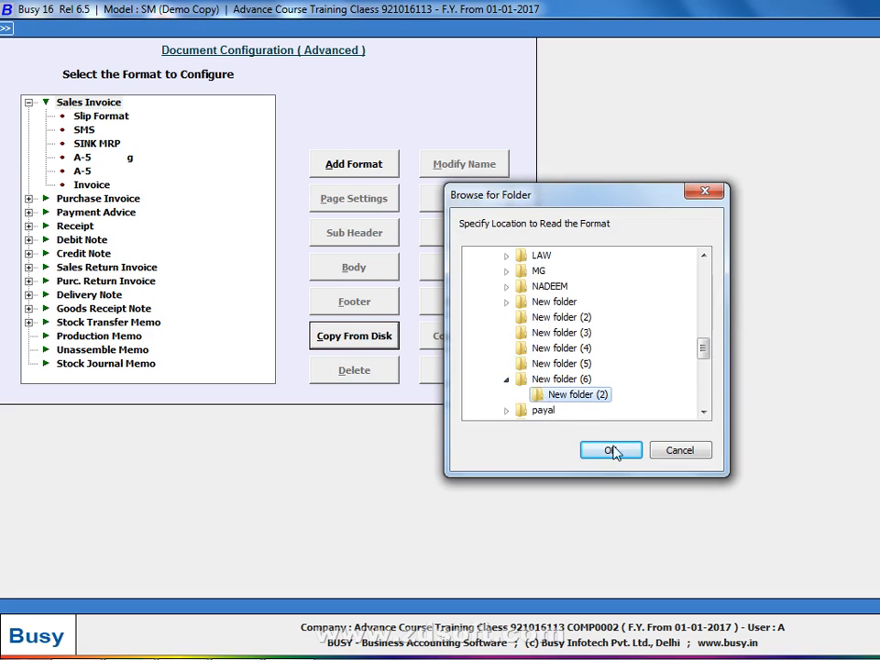
pyautogui.click(611, 450)
pyautogui.click(620, 376)
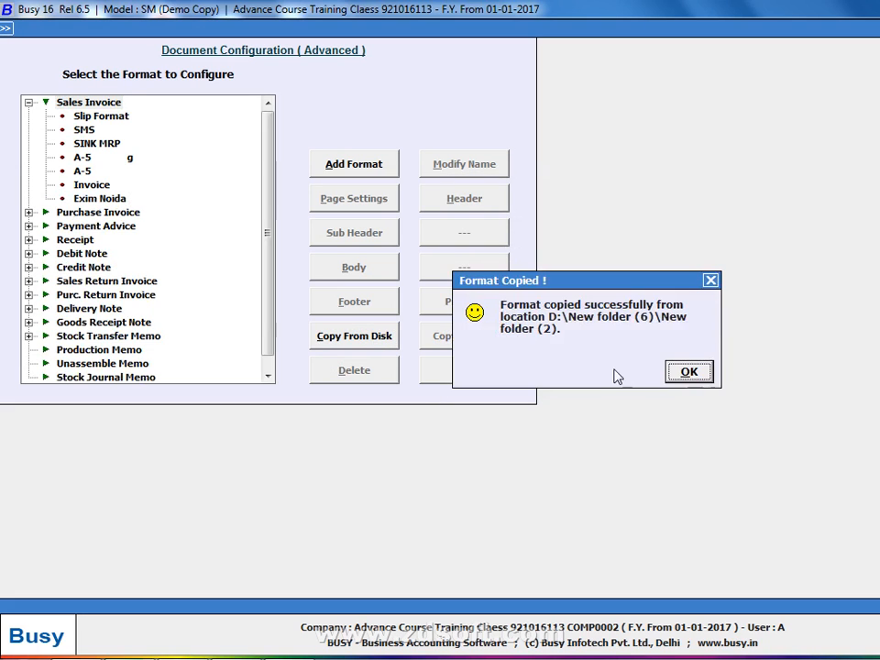
pyautogui.click(699, 376)
# Preview the Exim Noida format's Prayag Exim invoice layout, then close the preview
pyautogui.click(99, 198)
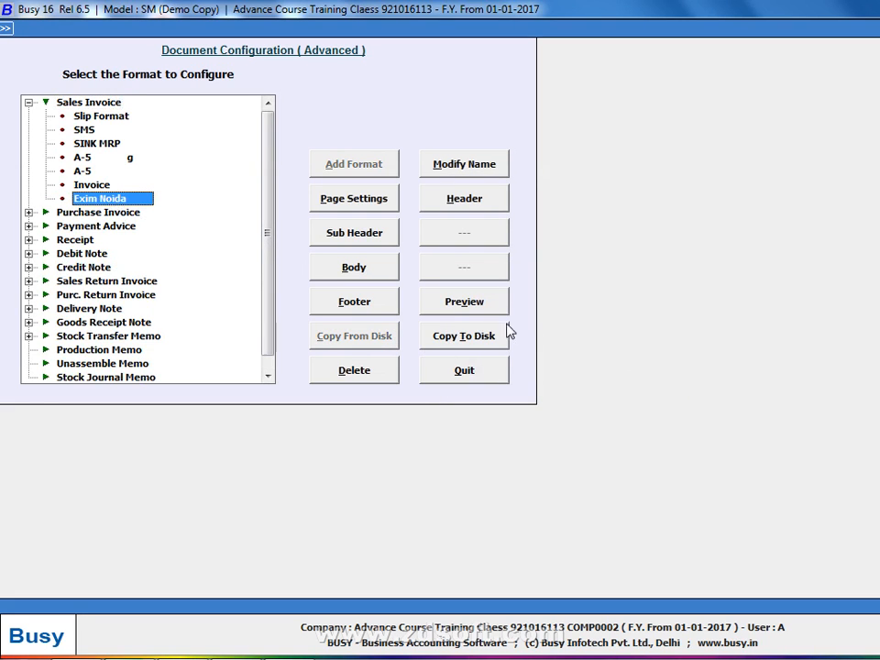
pyautogui.click(499, 316)
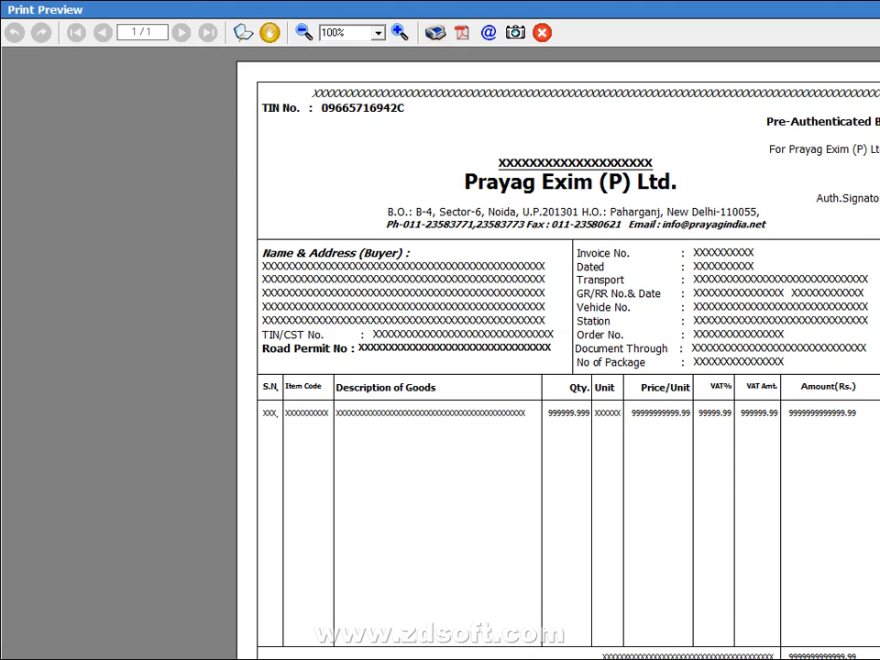
pyautogui.press('Escape')
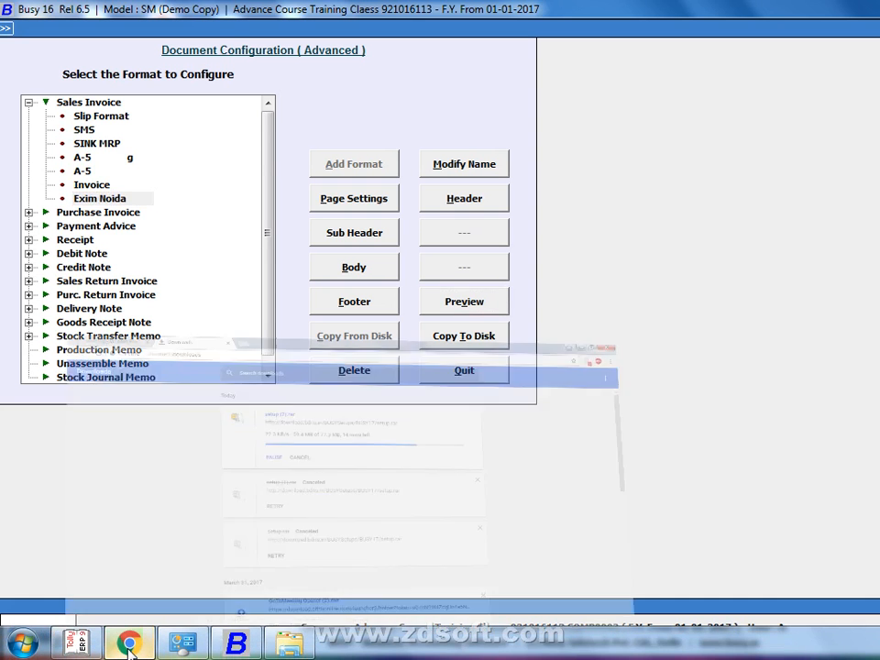
# In Chrome, start adding the saved Google account and focus its password field
pyautogui.click(129, 644)
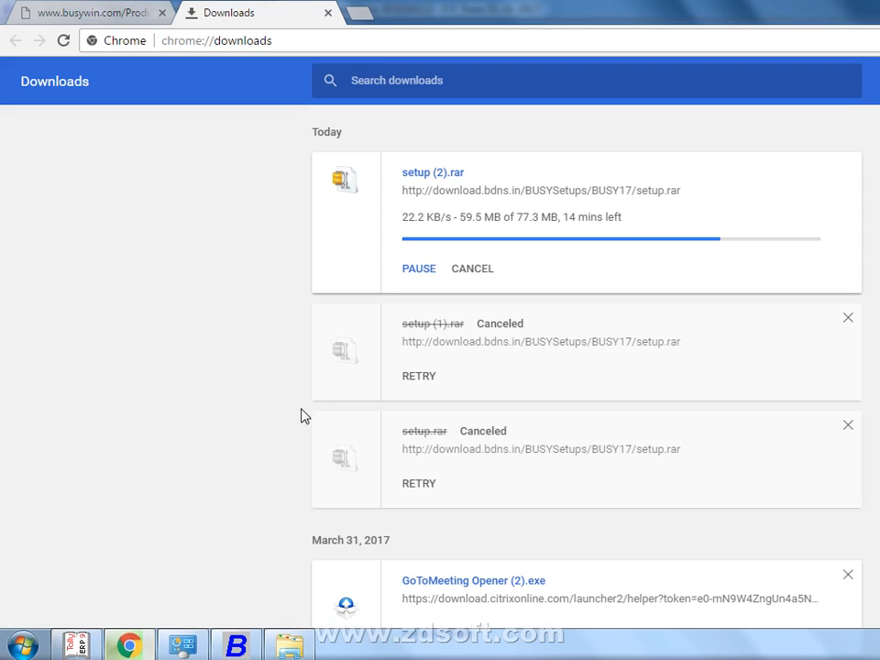
pyautogui.click(360, 12)
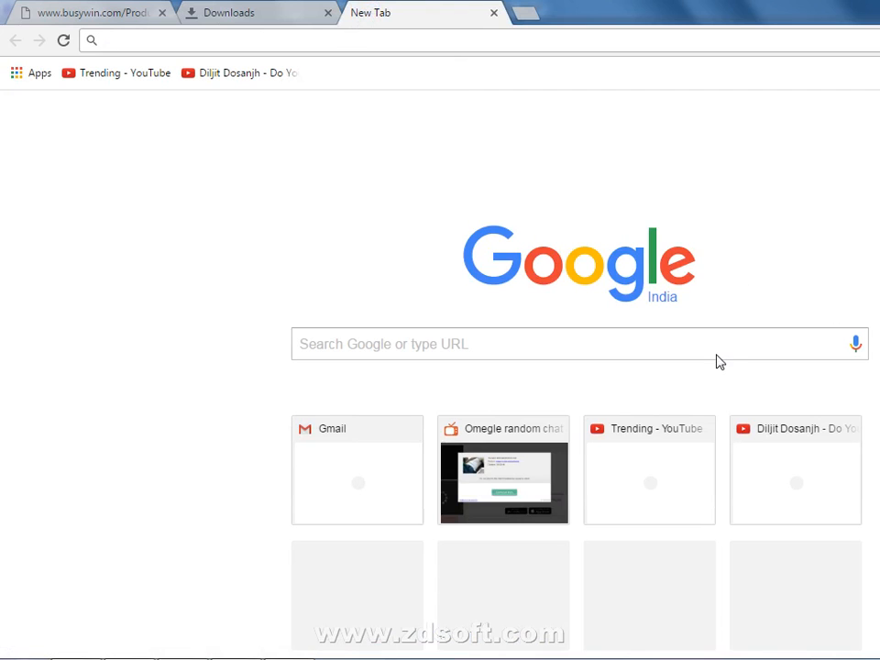
pyautogui.click(726, 347)
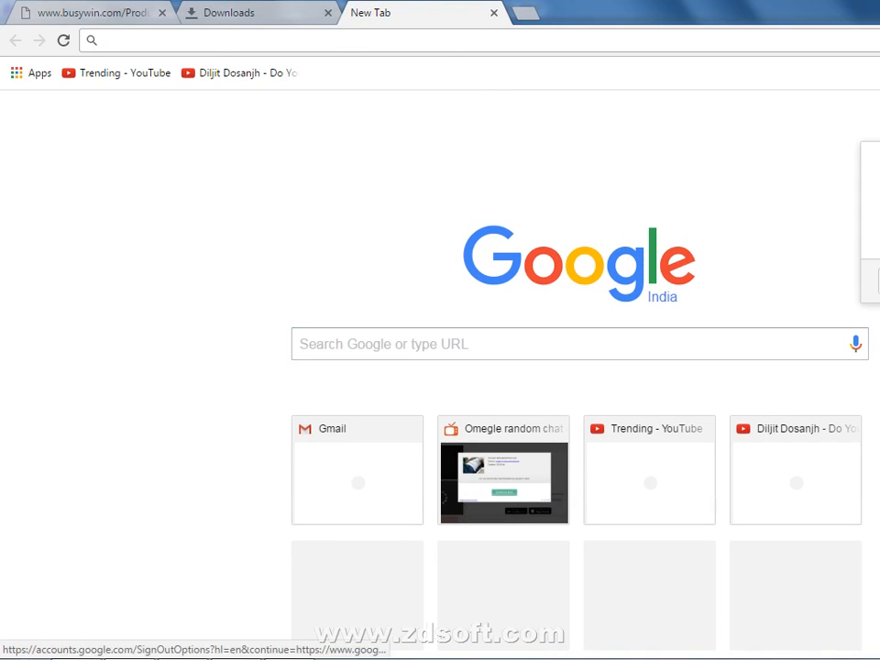
pyautogui.click(878, 282)
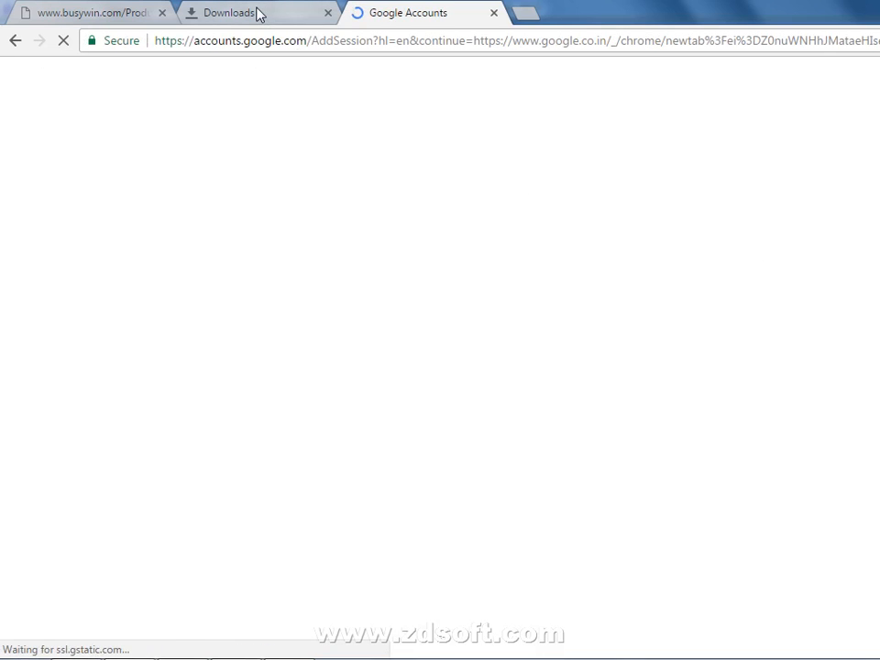
pyautogui.click(502, 213)
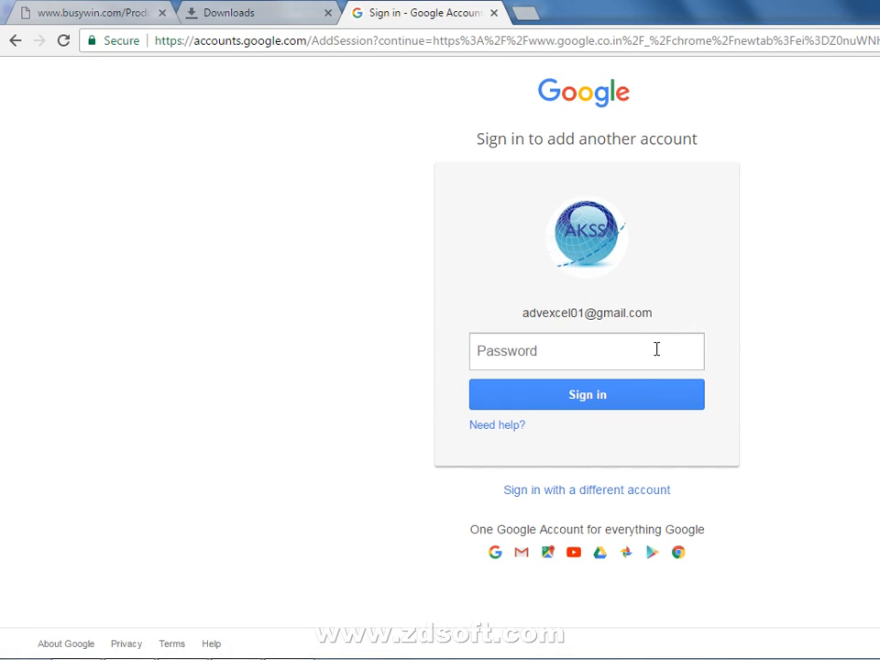
pyautogui.click(530, 13)
pyautogui.write('accounts.google.com')
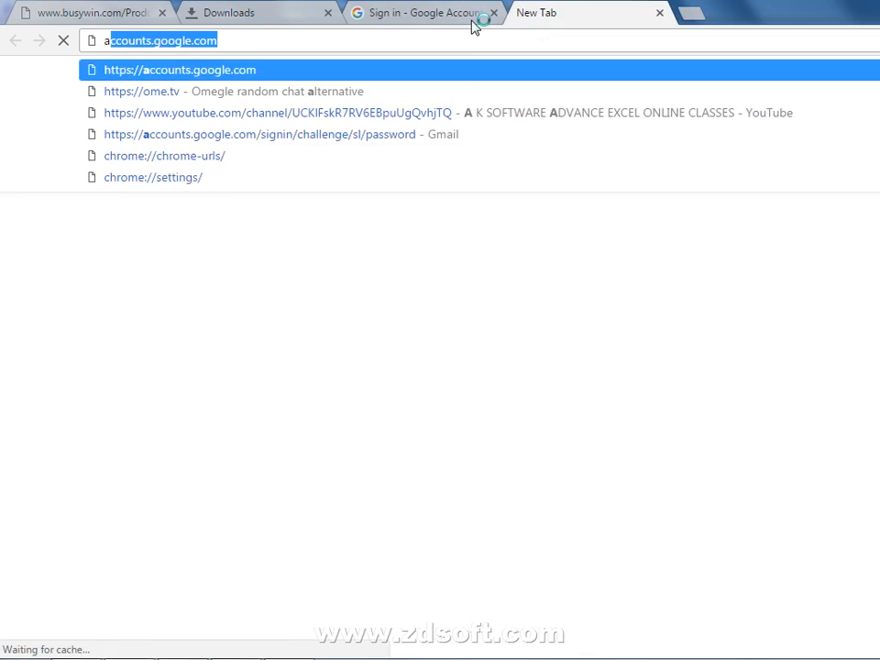
pyautogui.click(471, 26)
pyautogui.click(527, 353)
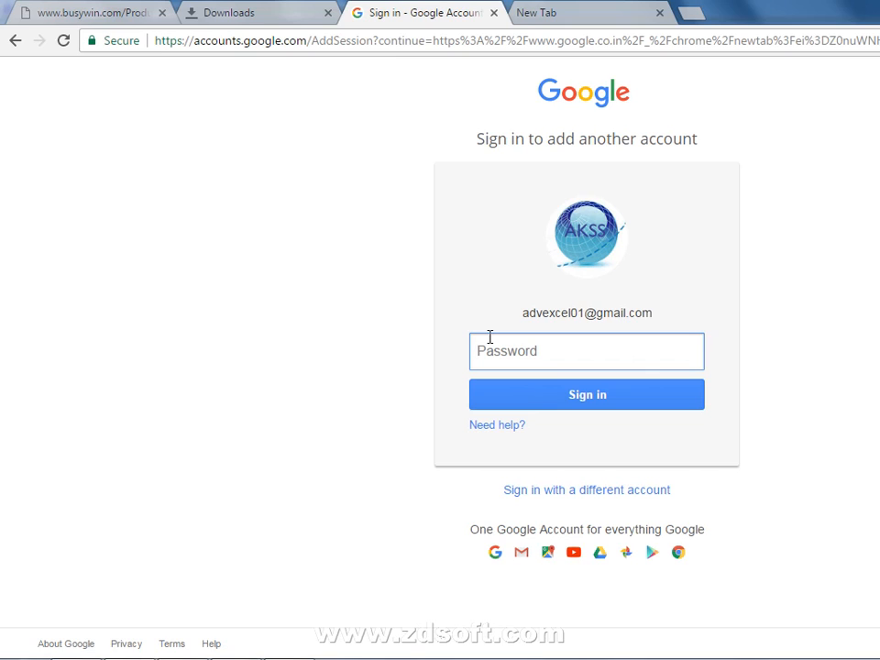
# Enter the account password and submit it to complete sign-in
pyautogui.write('a')
pyautogui.press('Return')
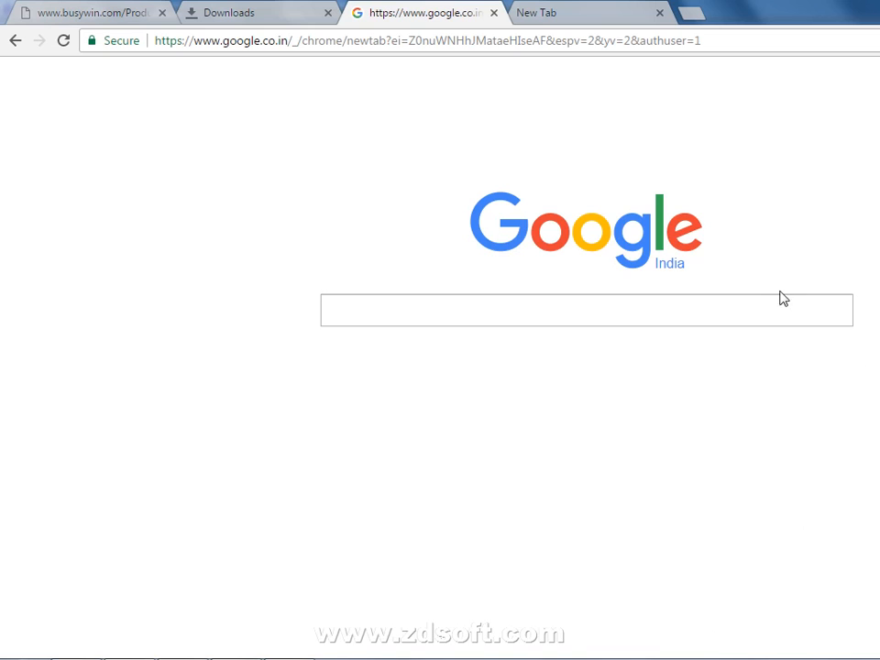
# Check the download, visit accounts.google.com and Google+, then open Gmail from the Google bar
pyautogui.click(308, 10)
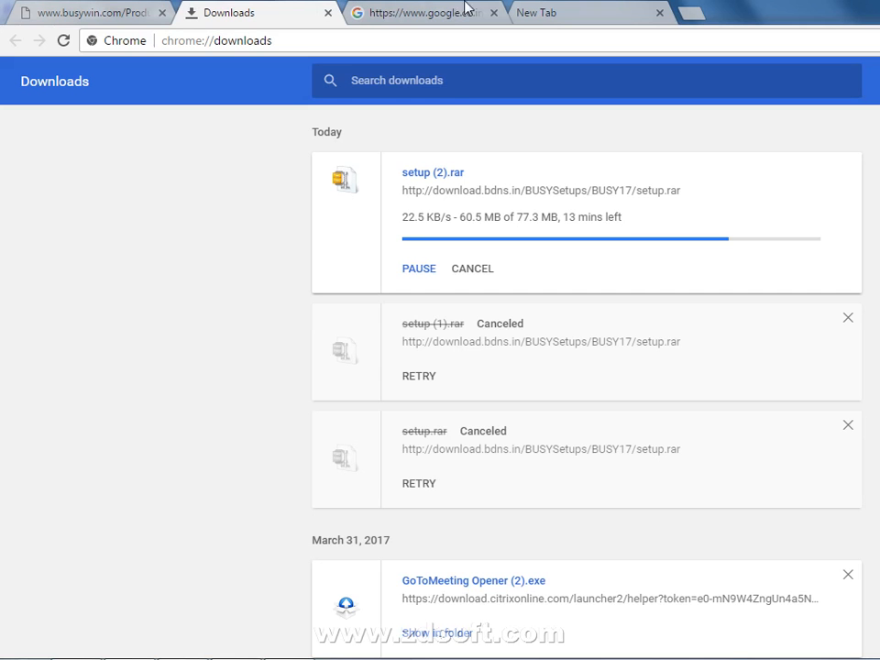
pyautogui.click(538, 9)
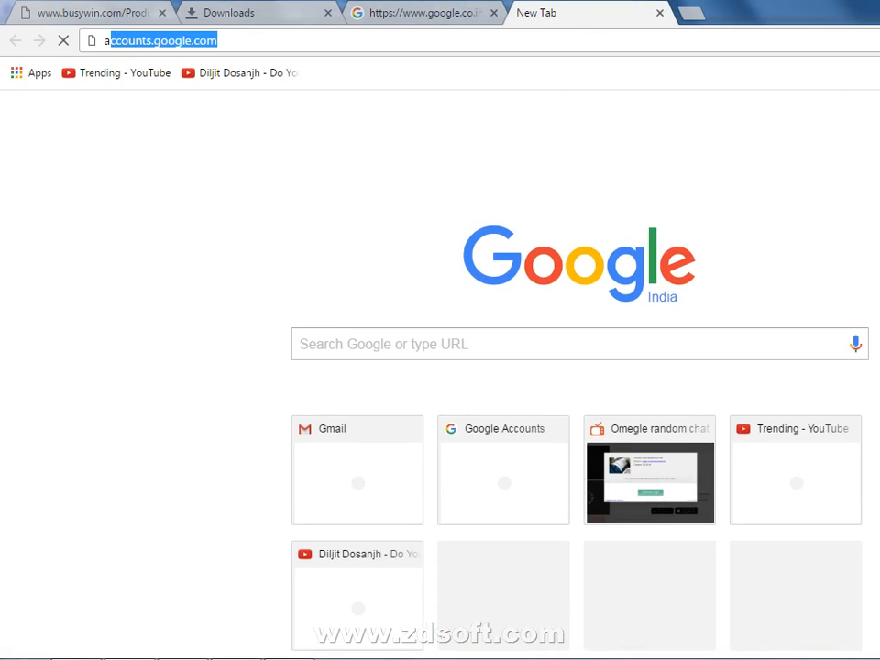
pyautogui.press('Return')
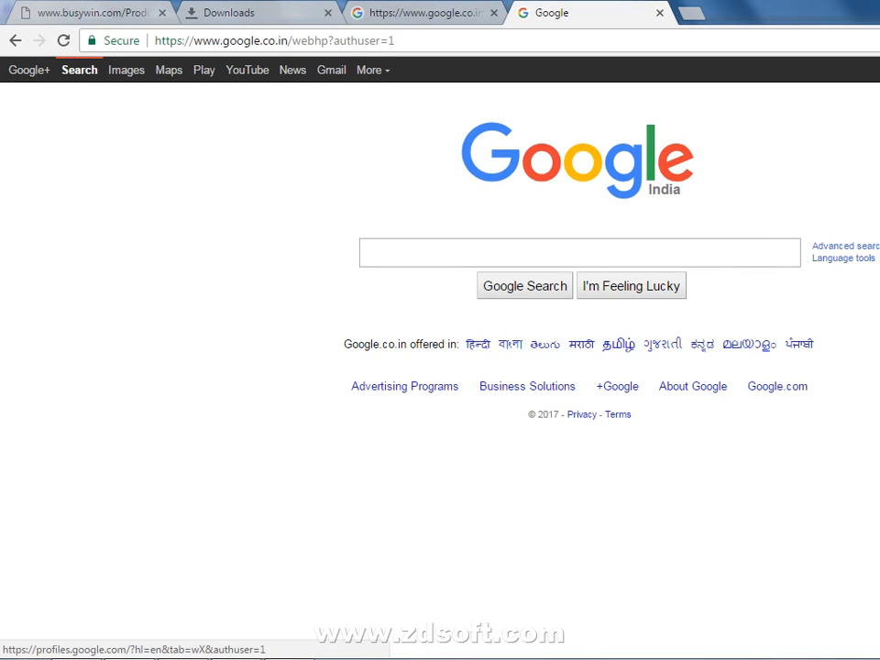
pyautogui.click(28, 69)
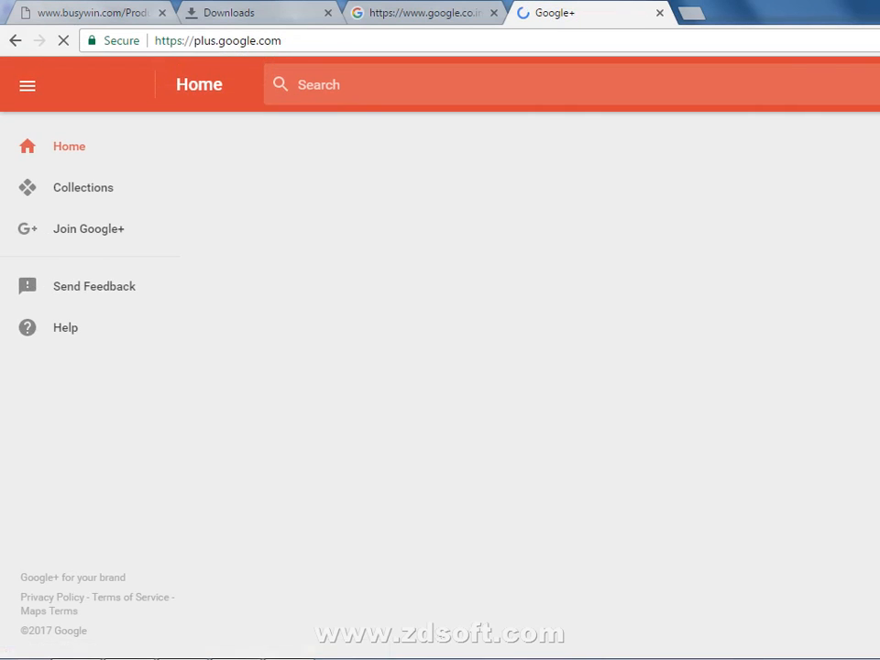
pyautogui.click(15, 41)
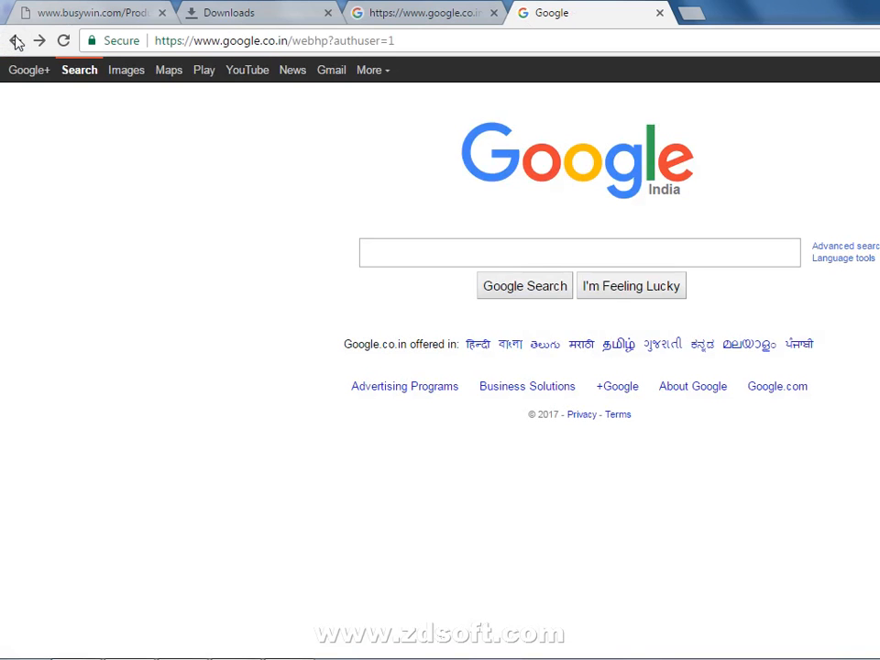
pyautogui.click(30, 70)
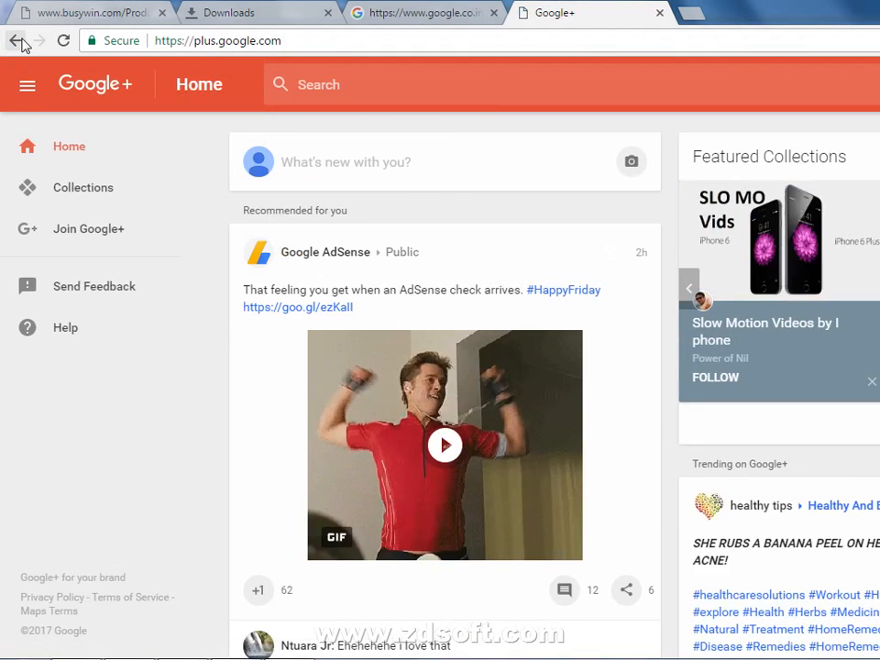
pyautogui.click(18, 41)
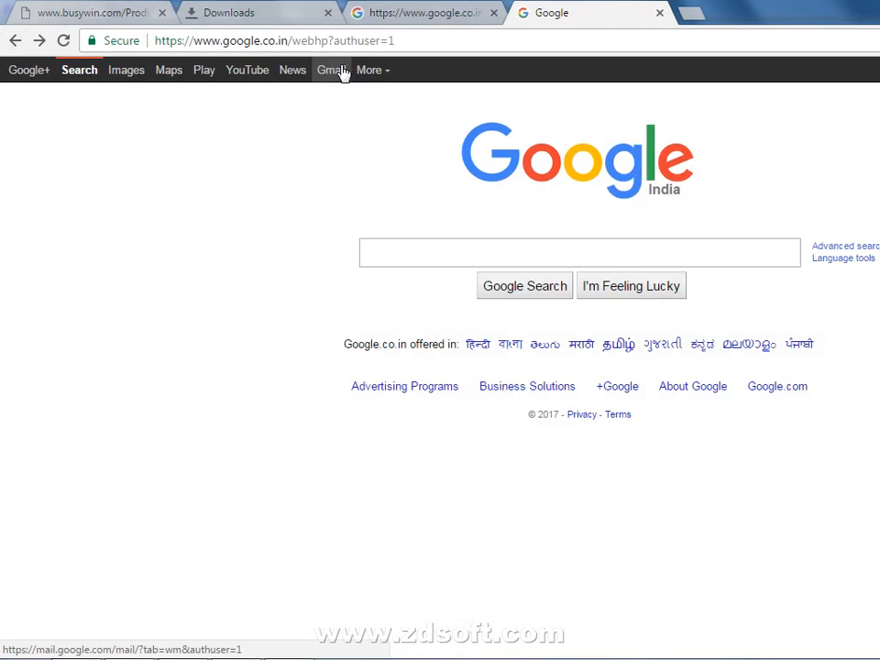
pyautogui.click(341, 72)
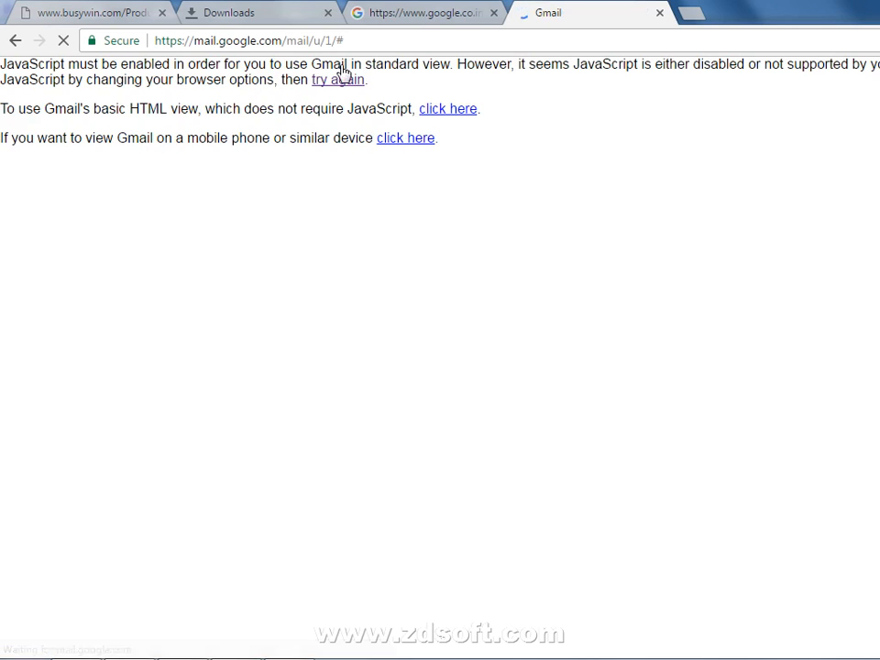
# Load the 260-message inbox in Gmail's mobile view, then switch to the google.co.in tab
pyautogui.click(415, 139)
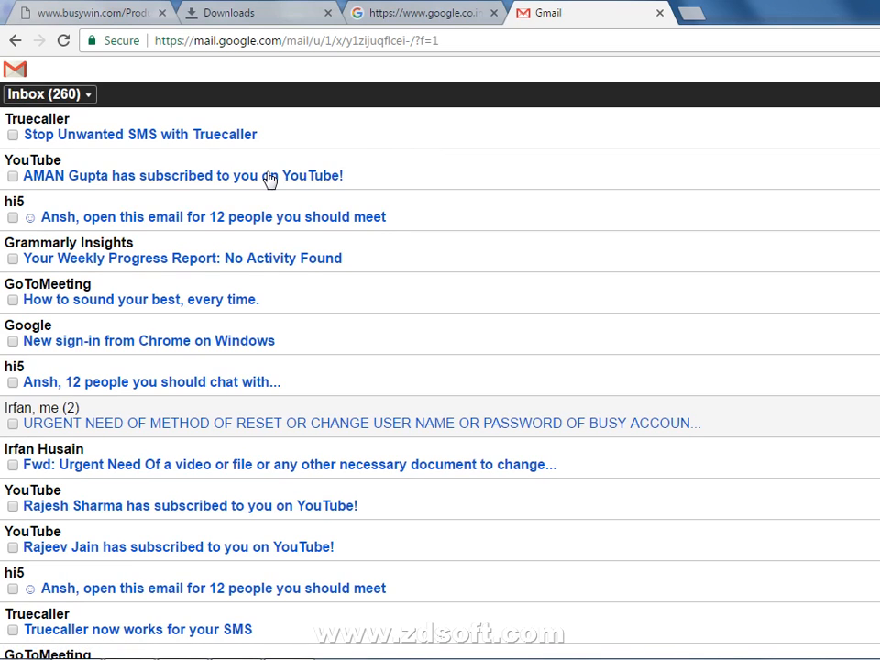
pyautogui.click(453, 15)
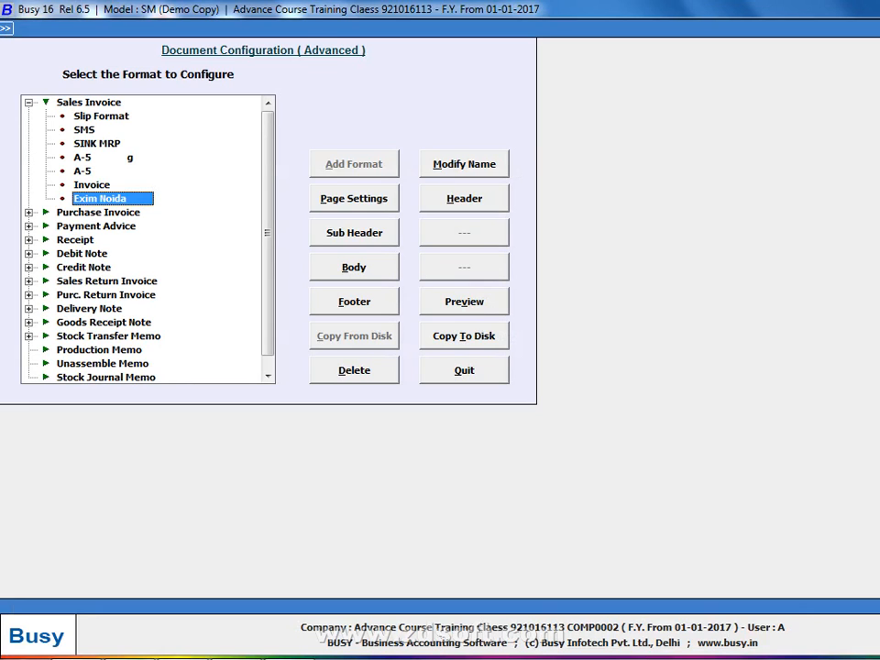
# Preview Exim Noida, copy it to C:\Users\Administrator\Desktop, and quit document configuration
pyautogui.click(501, 301)
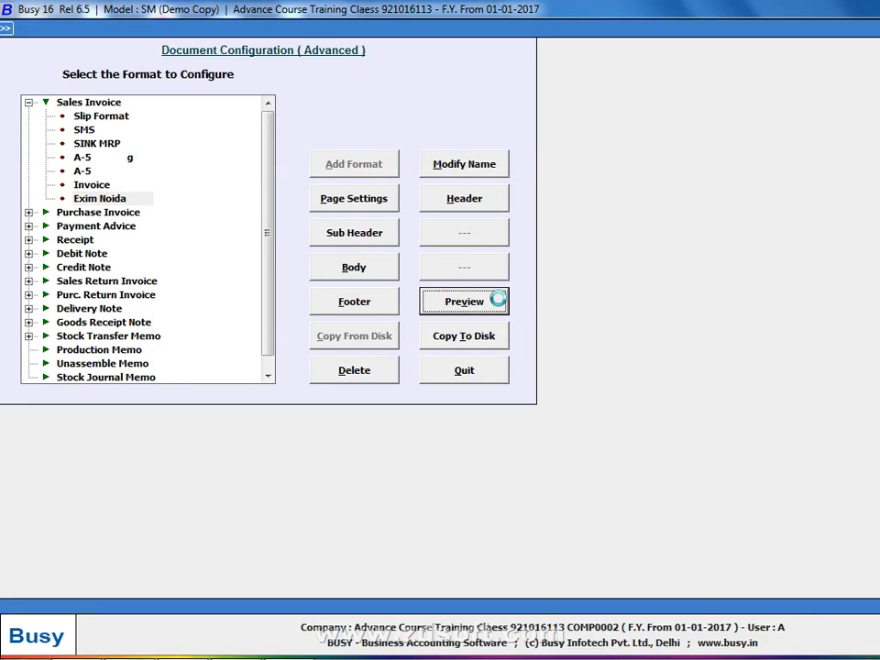
pyautogui.press('Escape')
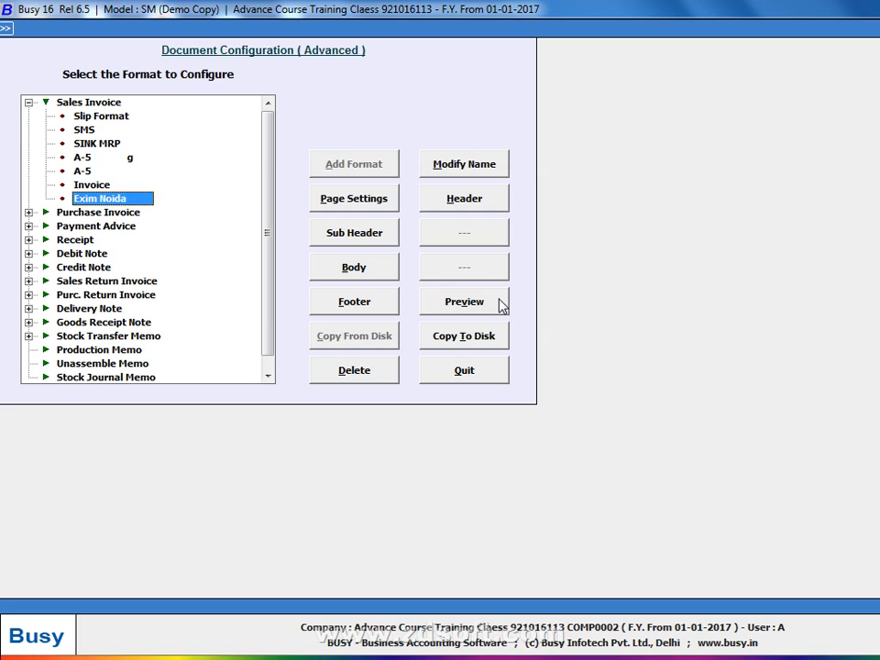
pyautogui.click(468, 339)
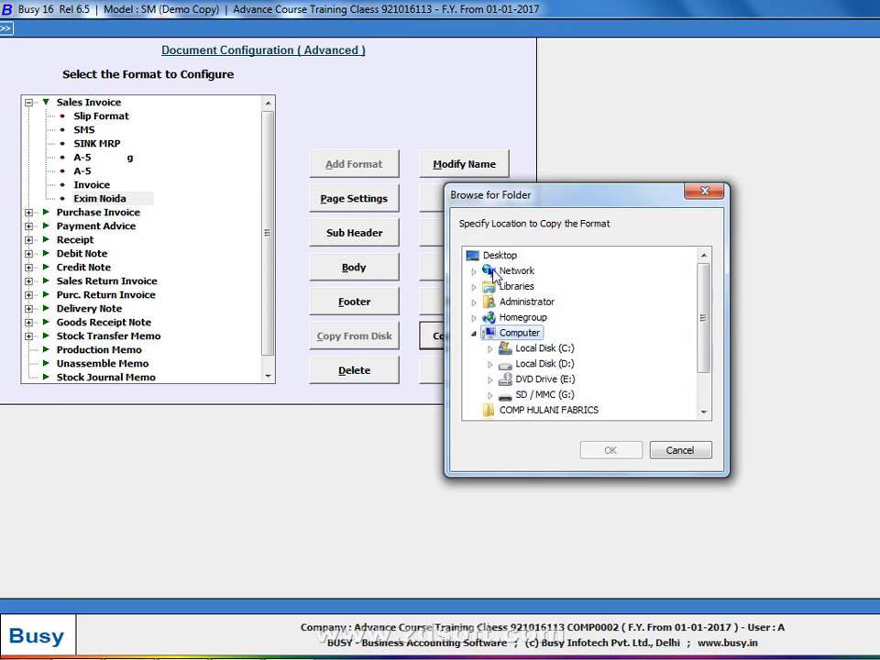
pyautogui.click(498, 258)
pyautogui.click(609, 449)
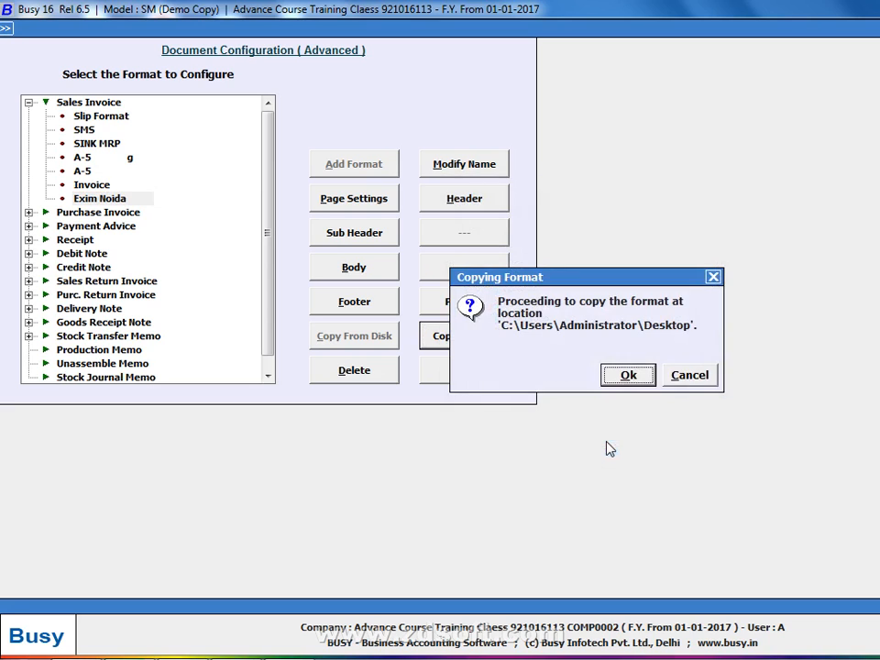
pyautogui.click(628, 376)
pyautogui.click(679, 372)
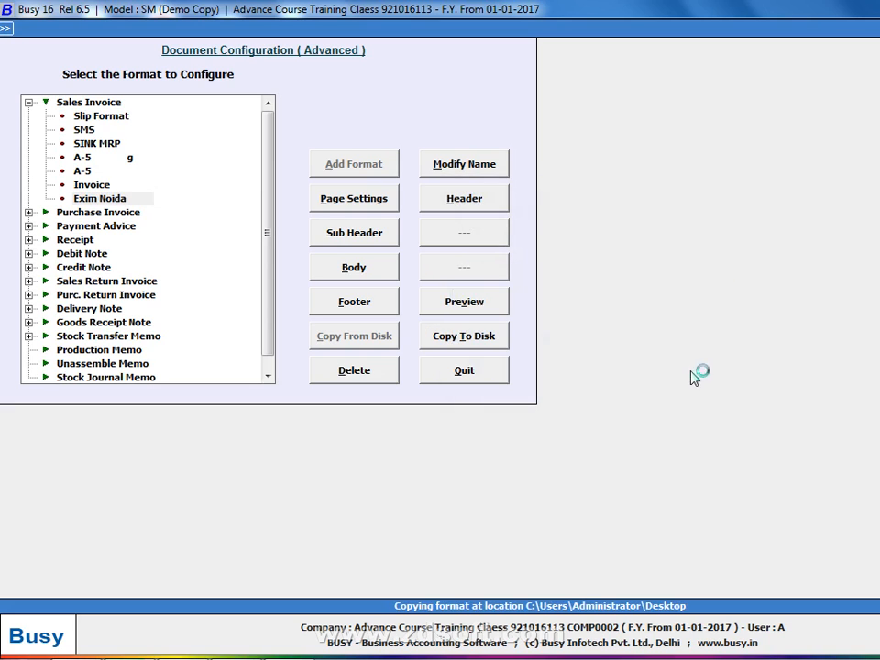
pyautogui.click(476, 361)
pyautogui.press('Escape')
pyautogui.press('Escape')
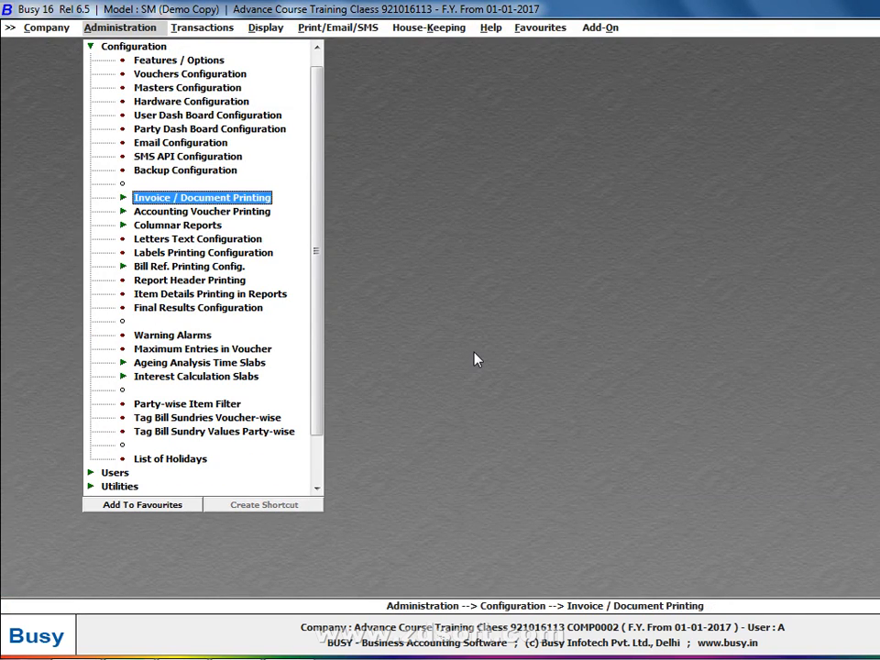
# Close the current company and back out after Shiva Agency can't be upgraded
pyautogui.press('Return')
pyautogui.press('Return')
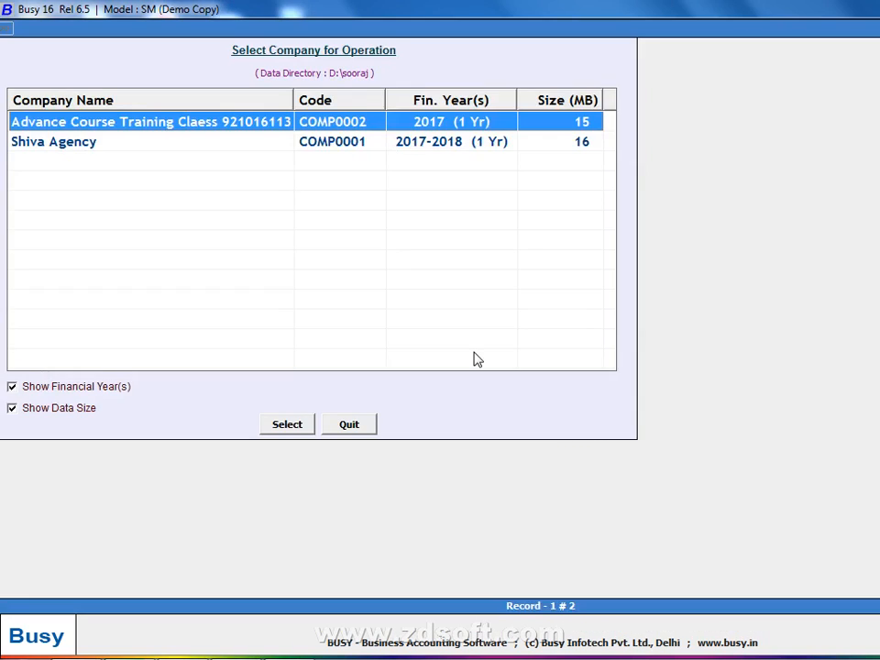
pyautogui.press('Down')
pyautogui.press('Return')
pyautogui.press('Return')
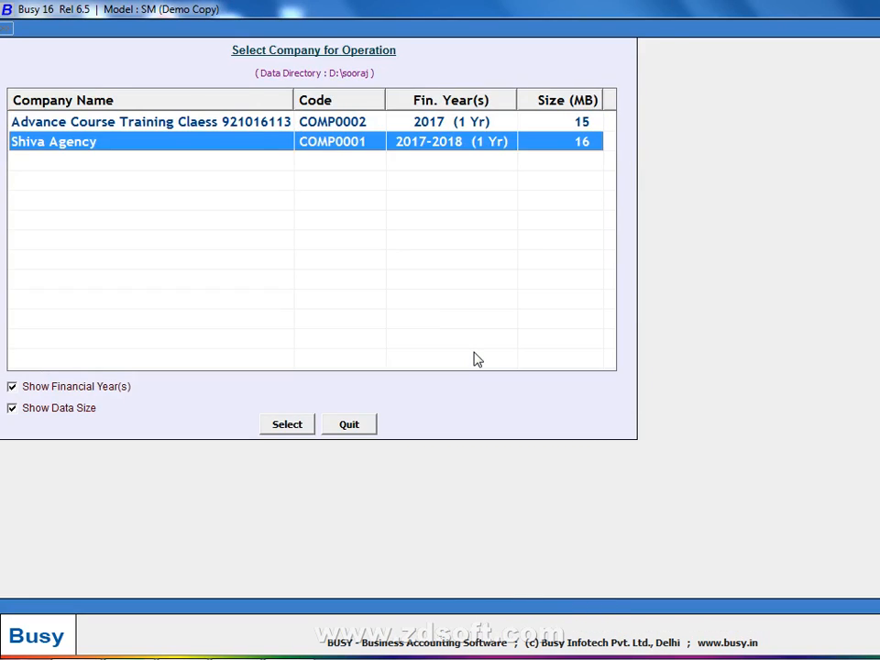
pyautogui.press('Return')
pyautogui.press('Return')
pyautogui.press('Escape')
# Open the Advance Course Training company and log in
pyautogui.press('Down')
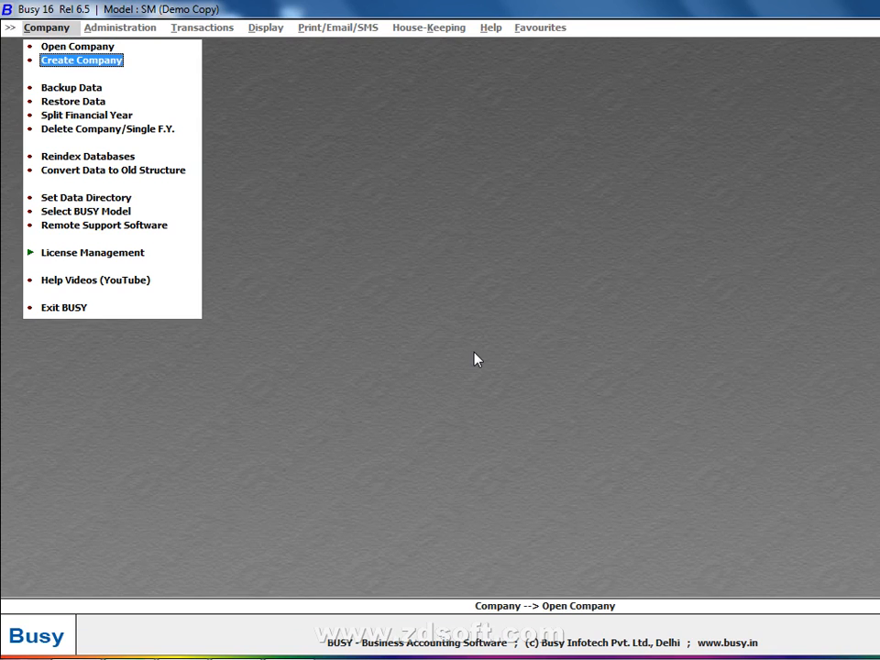
pyautogui.press('Down')
pyautogui.press('Down')
pyautogui.press('Down')
pyautogui.press('Up')
pyautogui.press('Up')
pyautogui.press('Up')
pyautogui.press('Up')
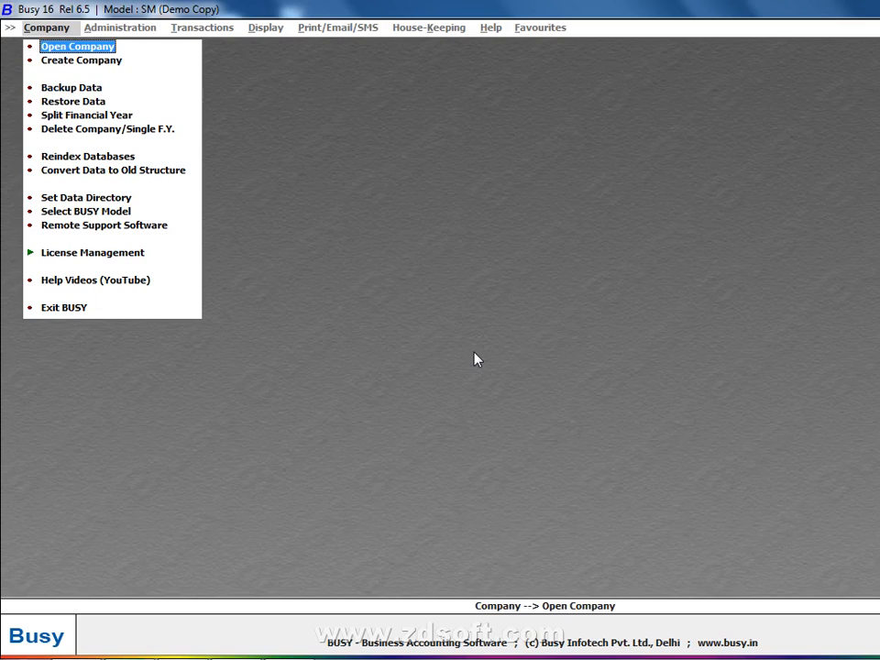
pyautogui.press('Return')
pyautogui.press('Down')
pyautogui.press('Up')
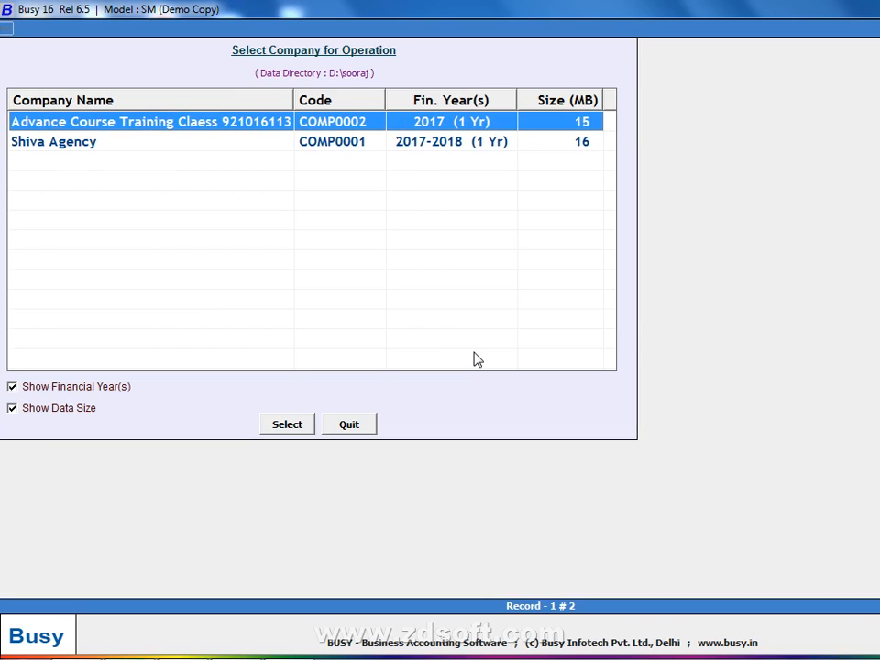
pyautogui.press('Return')
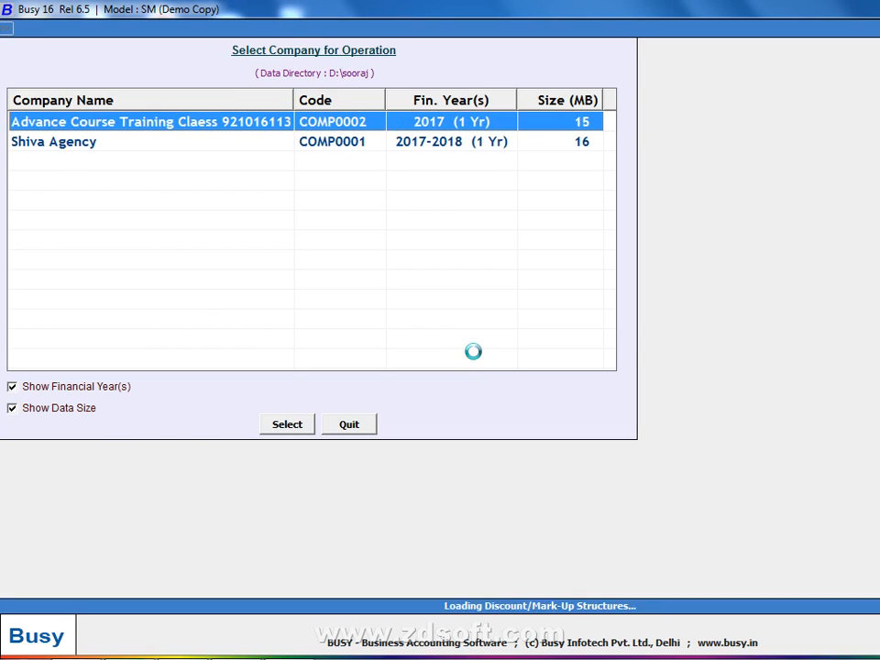
pyautogui.press('Return')
pyautogui.press('Return')
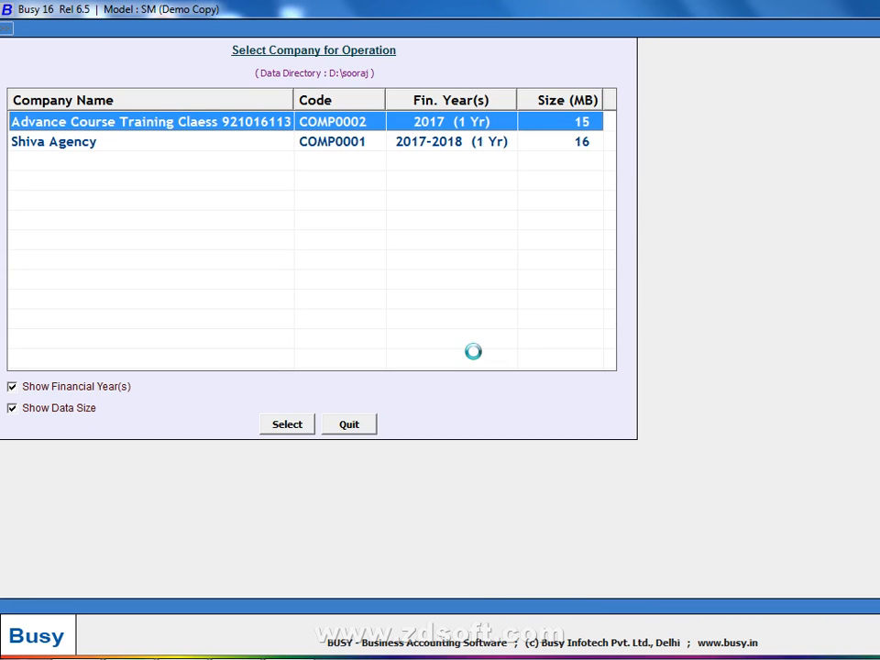
# Open Administration > Configuration > Invoice / Document Printing > Advanced
pyautogui.press('Down')
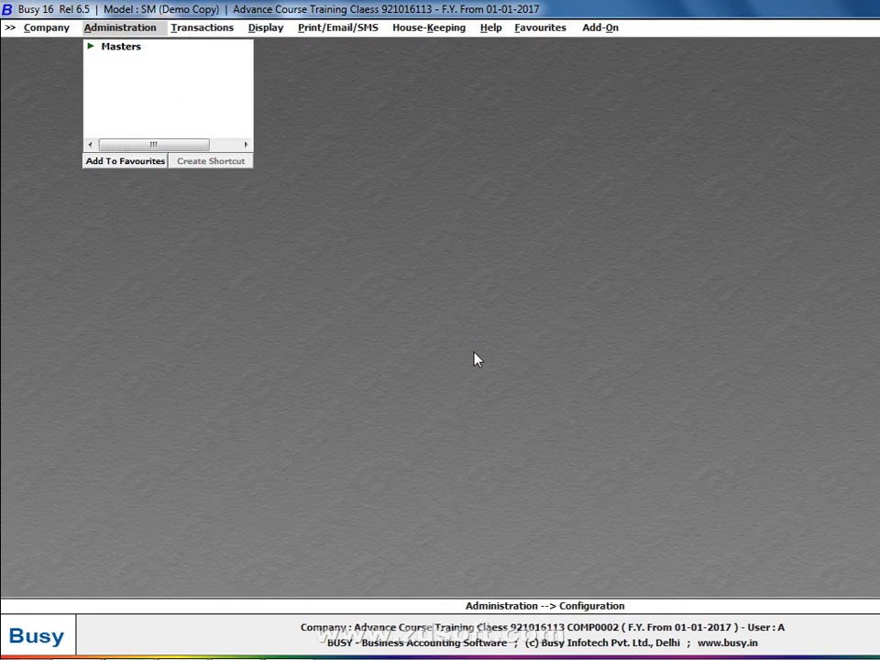
pyautogui.press('Return')
pyautogui.press('Down')
pyautogui.press('Down')
pyautogui.press('Down')
pyautogui.press('Down')
pyautogui.press('Down')
pyautogui.press('Down')
pyautogui.press('Down')
pyautogui.press('Down')
pyautogui.press('Down')
pyautogui.press('Return')
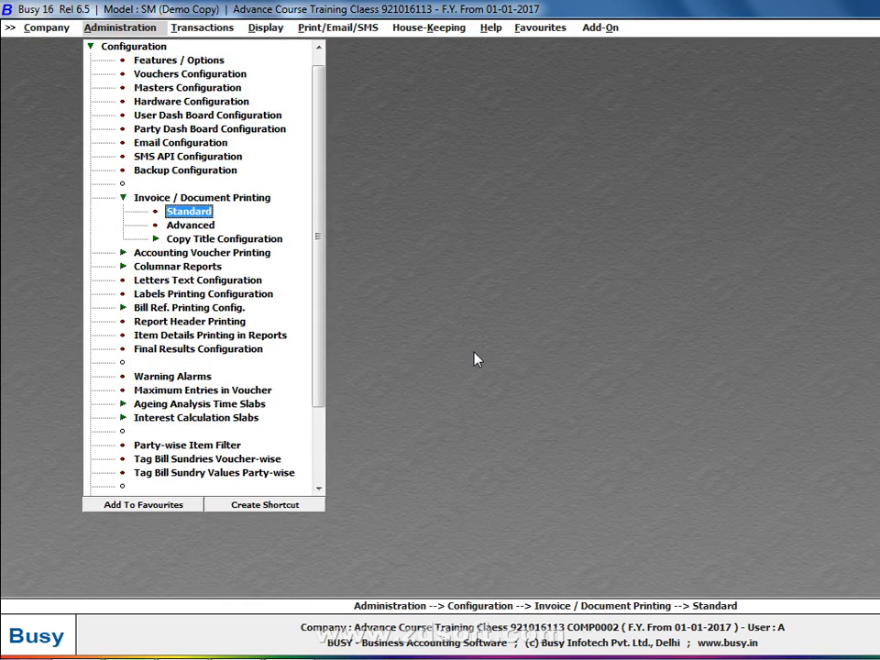
pyautogui.press('Down')
pyautogui.press('Return')
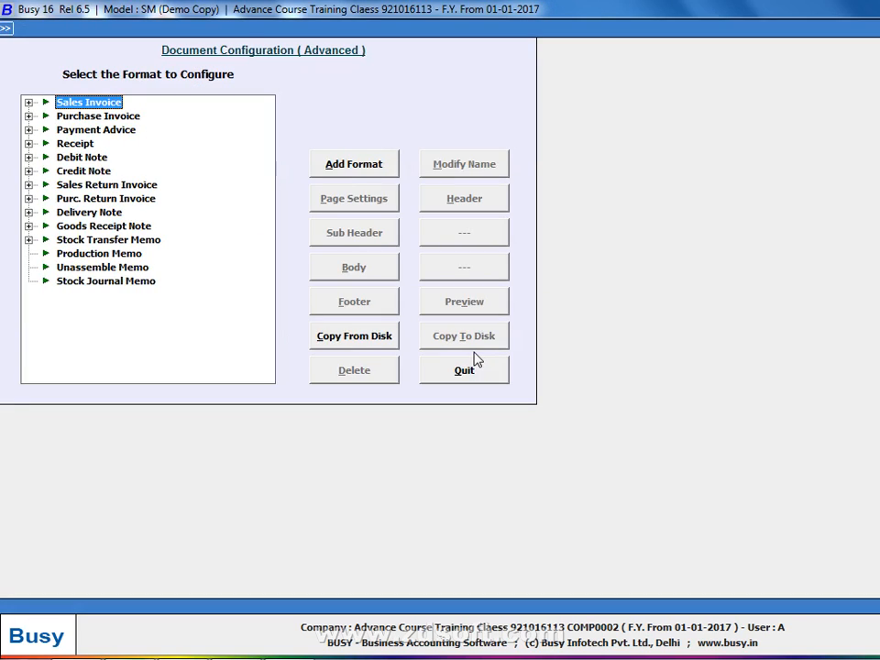
# Load a saved format from disk and preview the Sales Invoice 'Invoice' format
pyautogui.click(372, 350)
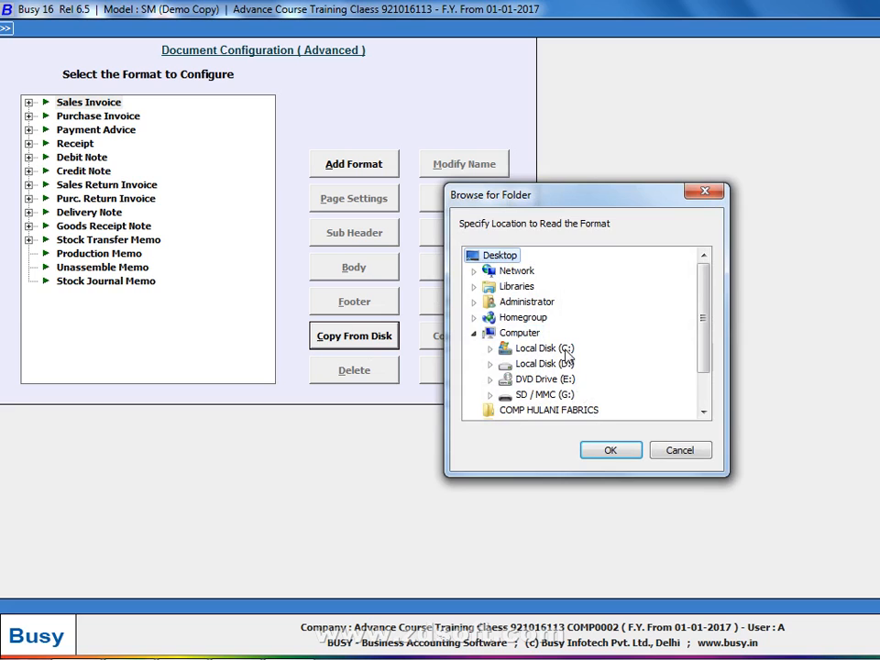
pyautogui.click(591, 450)
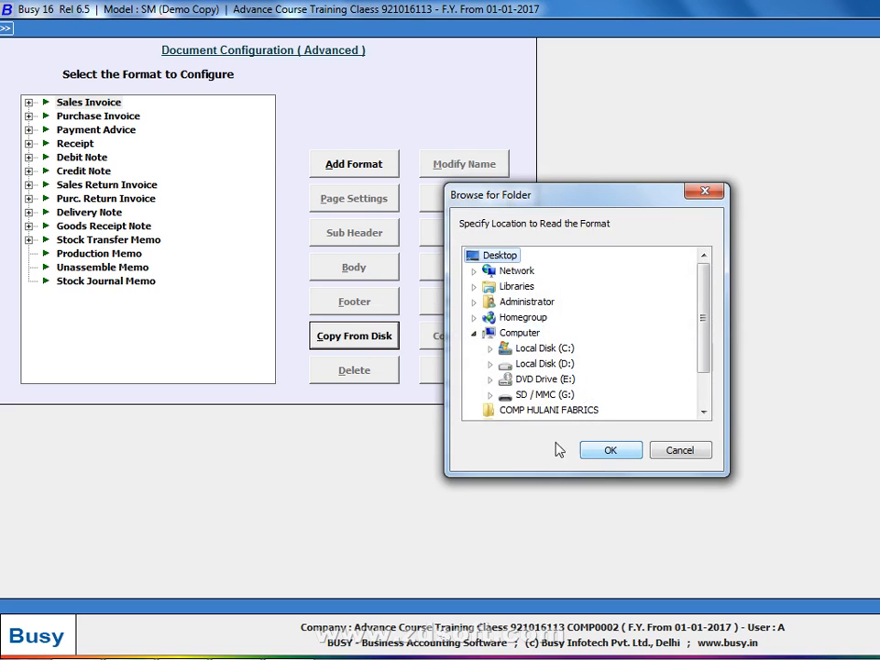
pyautogui.click(28, 102)
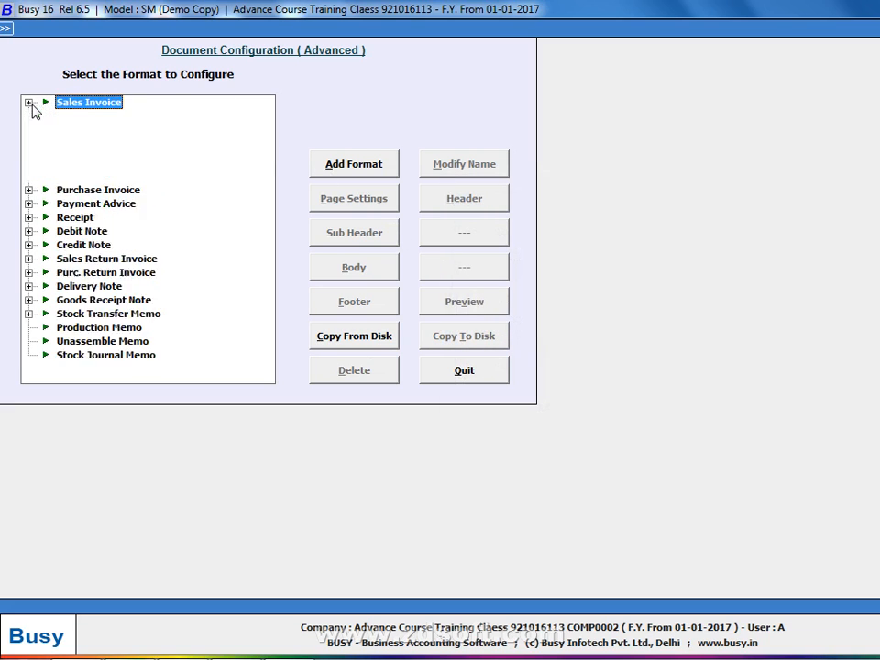
pyautogui.click(101, 162)
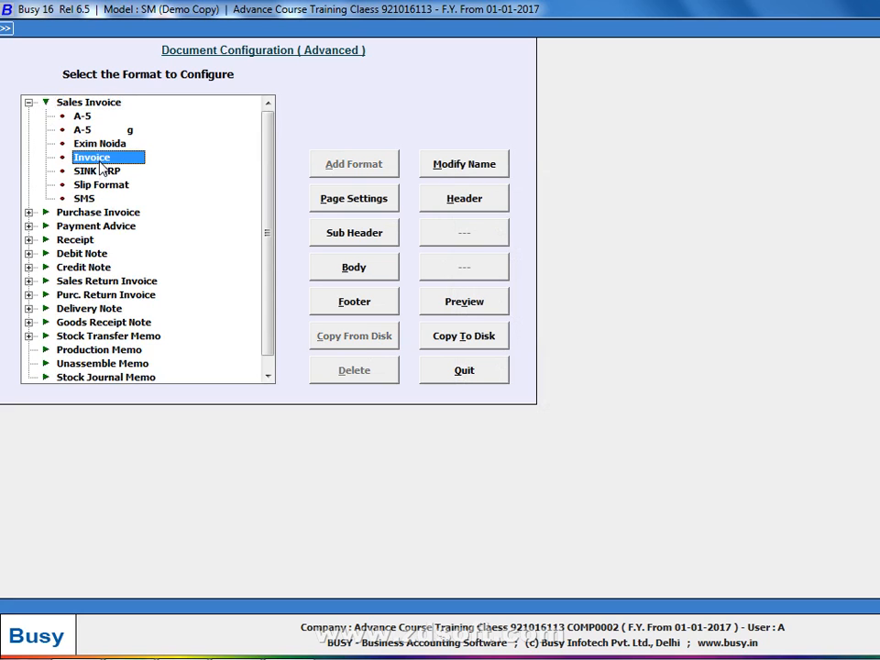
pyautogui.hotkey('alt', 'v')
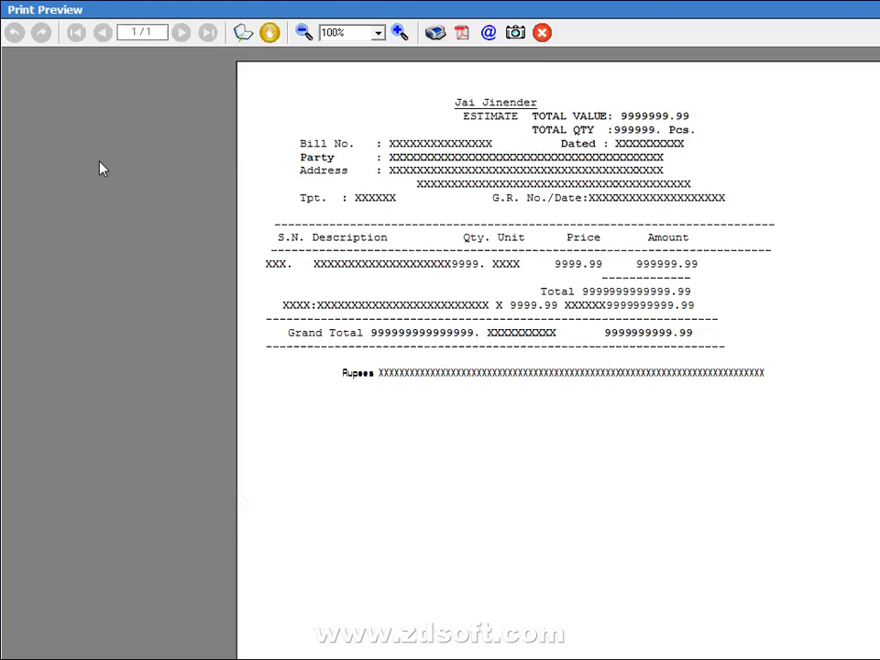
# Preview the A-5 sales invoice format with its ESTIMATE heading, then switch to Chrome
pyautogui.press('F1')
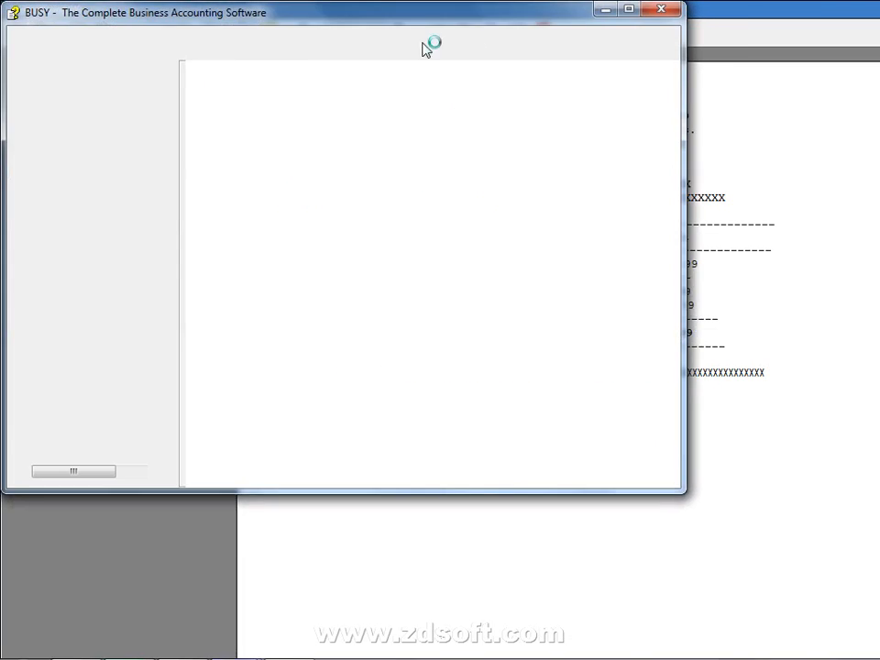
pyautogui.click(660, 13)
pyautogui.press('Escape')
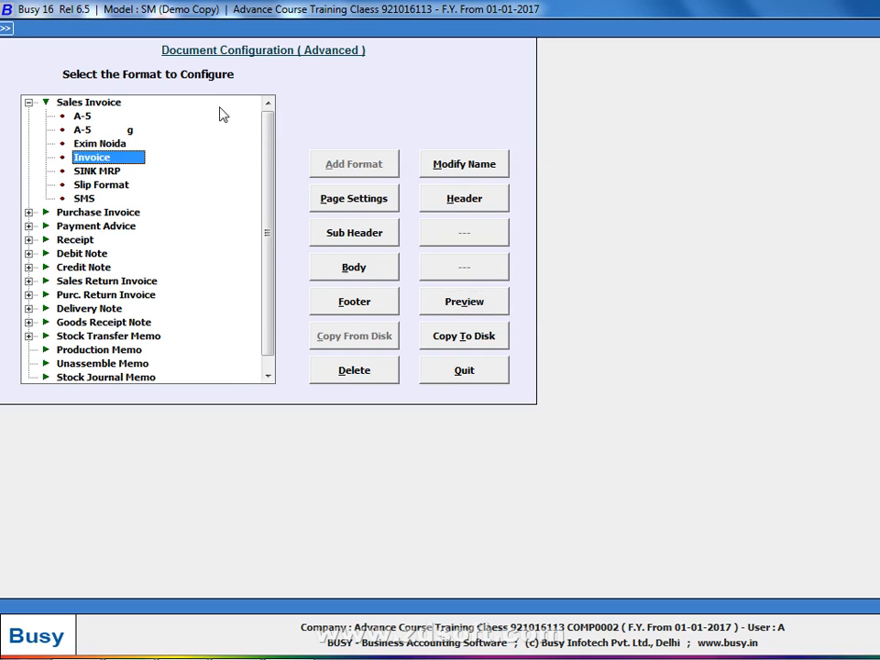
pyautogui.click(85, 116)
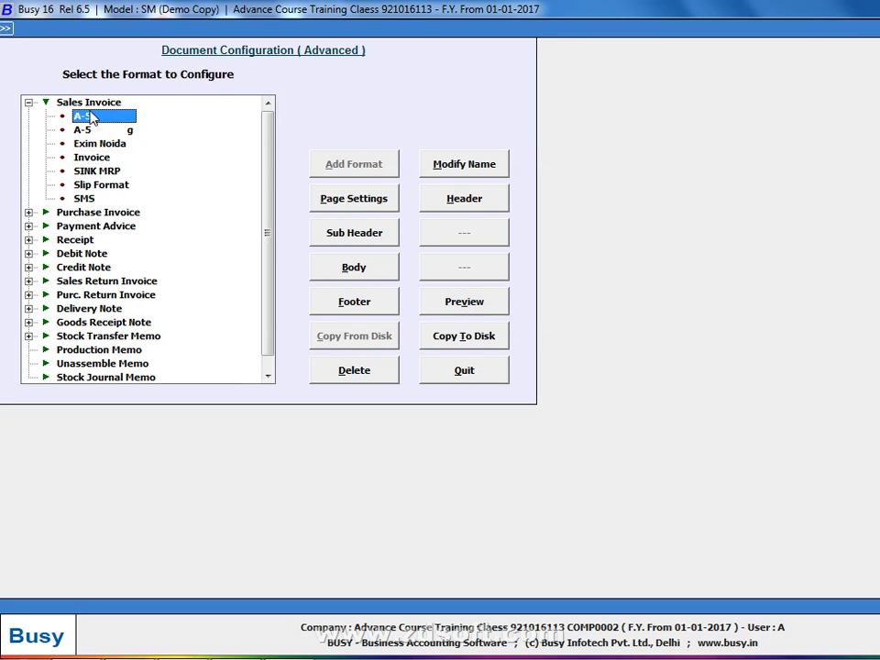
pyautogui.hotkey('alt', 'v')
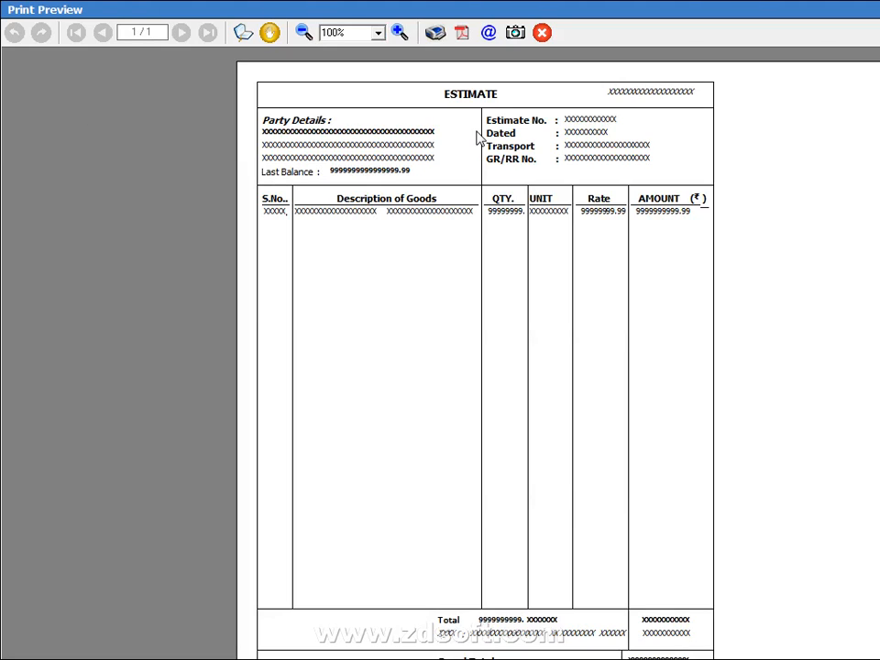
pyautogui.hotkey('alt', 'Tab')
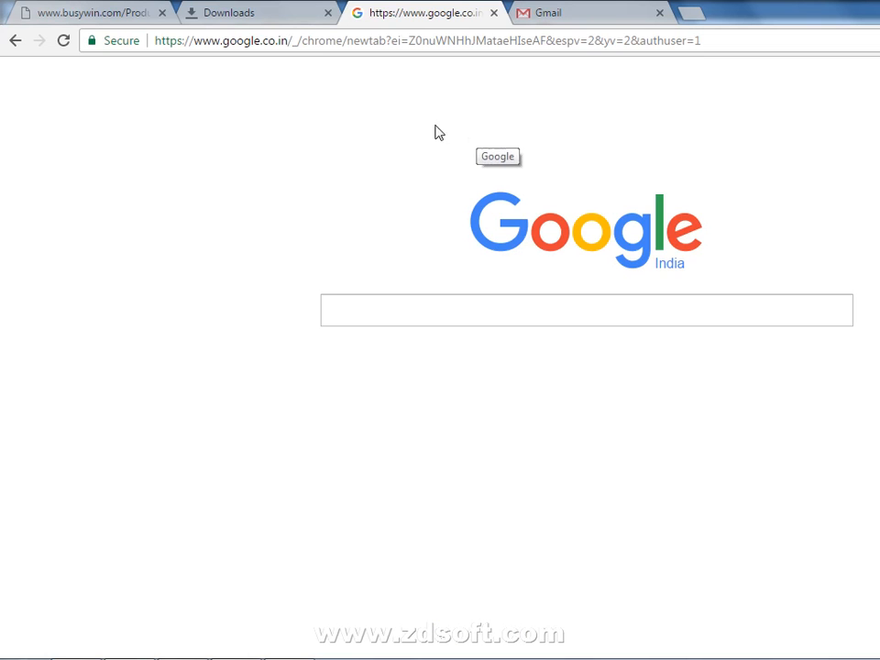
# Launch a second copy of Busy 16 by searching 'bu' in the Start menu
pyautogui.hotkey('alt', 'Tab')
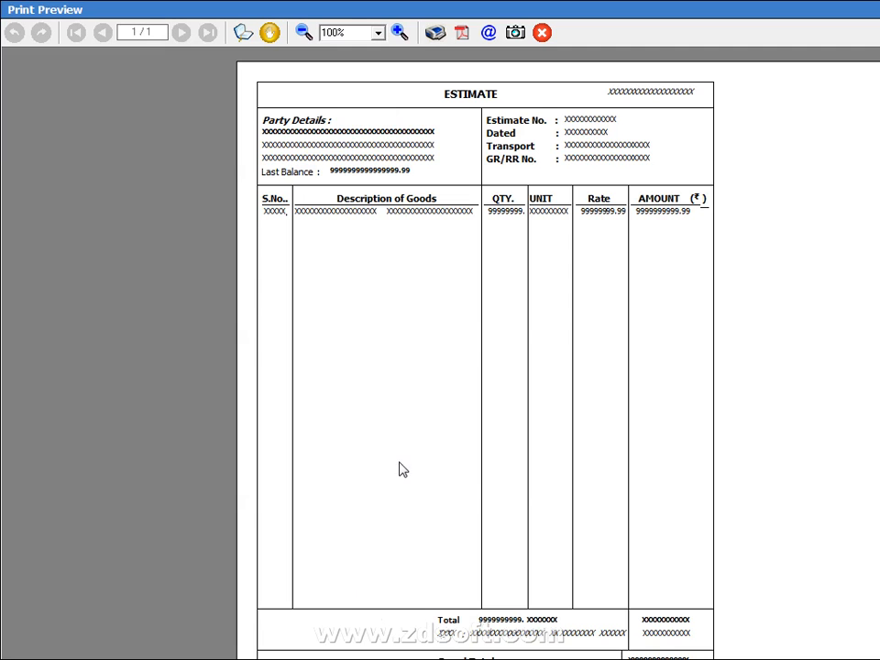
pyautogui.press('super')
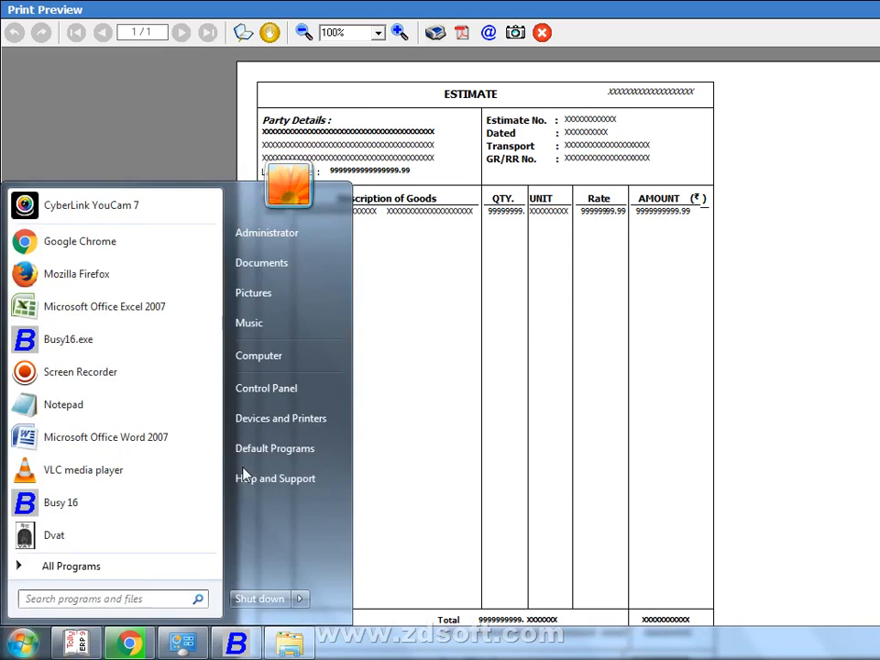
pyautogui.write('bu')
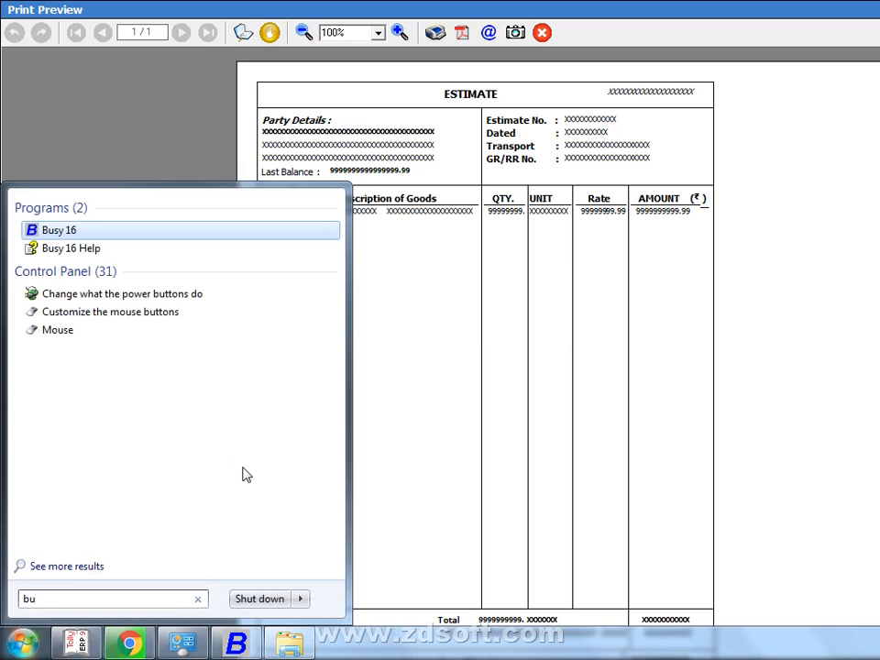
pyautogui.press('Return')
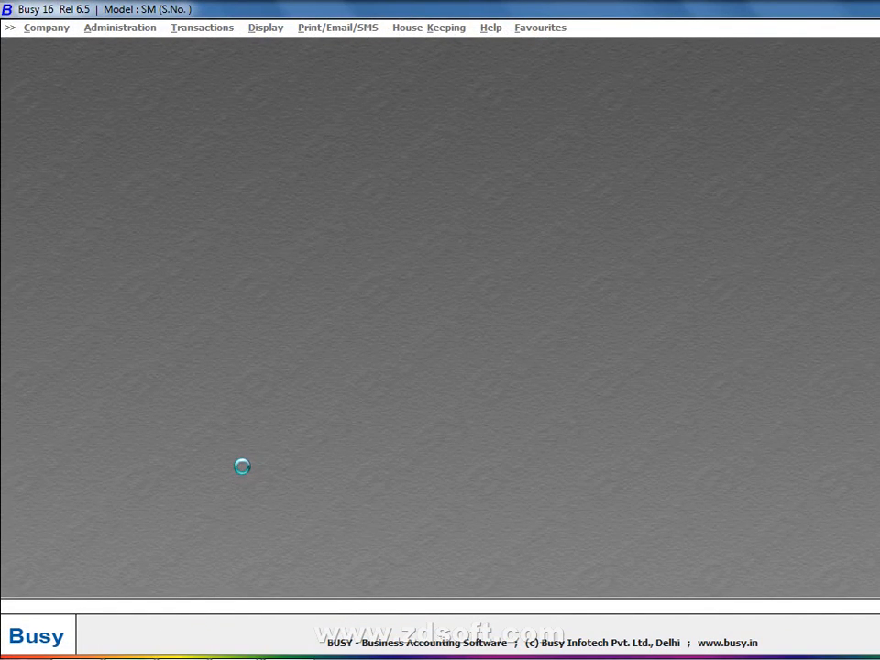
# Continue in demo mode and create a company named 'New Company' without copying masters
pyautogui.press('Return')
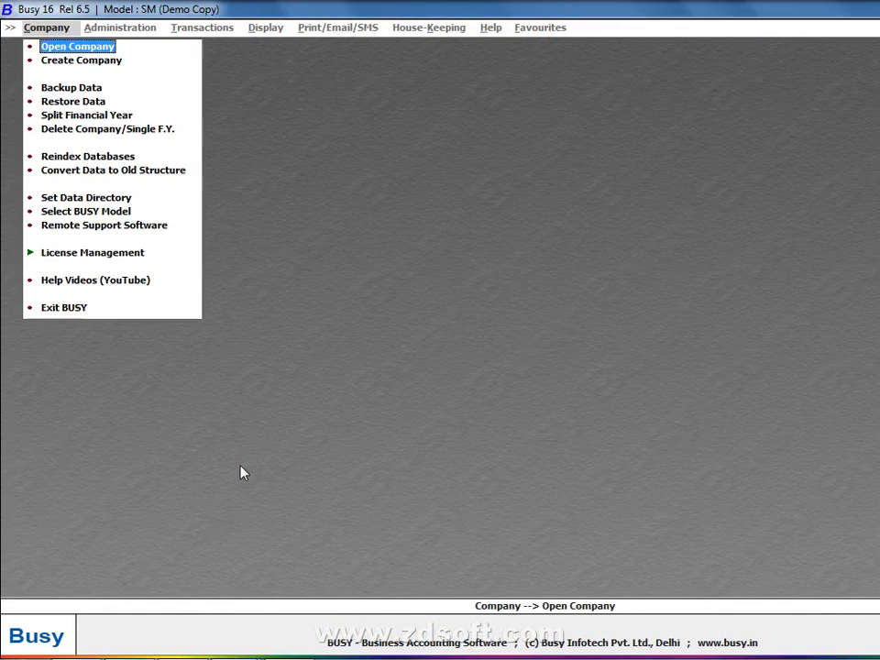
pyautogui.press('Down')
pyautogui.press('Return')
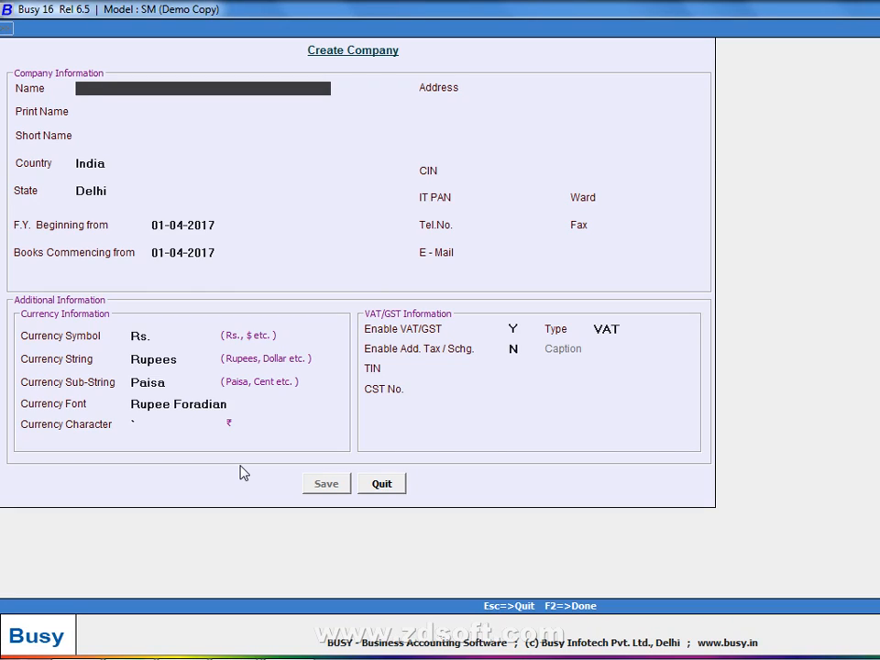
pyautogui.write('busy')
pyautogui.press('BackSpace')
pyautogui.press('BackSpace')
pyautogui.press('BackSpace')
pyautogui.press('BackSpace')
pyautogui.write('new company')
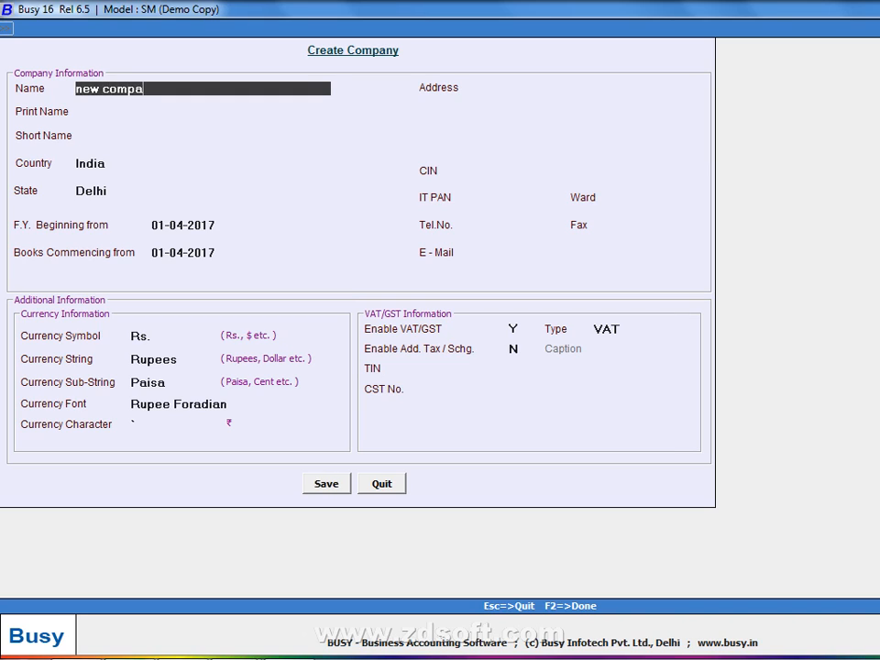
pyautogui.press('Return')
pyautogui.press('Return')
pyautogui.press('Return')
pyautogui.press('Return')
pyautogui.press('Return')
pyautogui.press('Return')
pyautogui.press('Return')
pyautogui.press('Return')
pyautogui.press('Return')
pyautogui.press('Return')
pyautogui.press('Return')
pyautogui.press('Return')
pyautogui.press('Return')
pyautogui.press('Return')
pyautogui.press('Return')
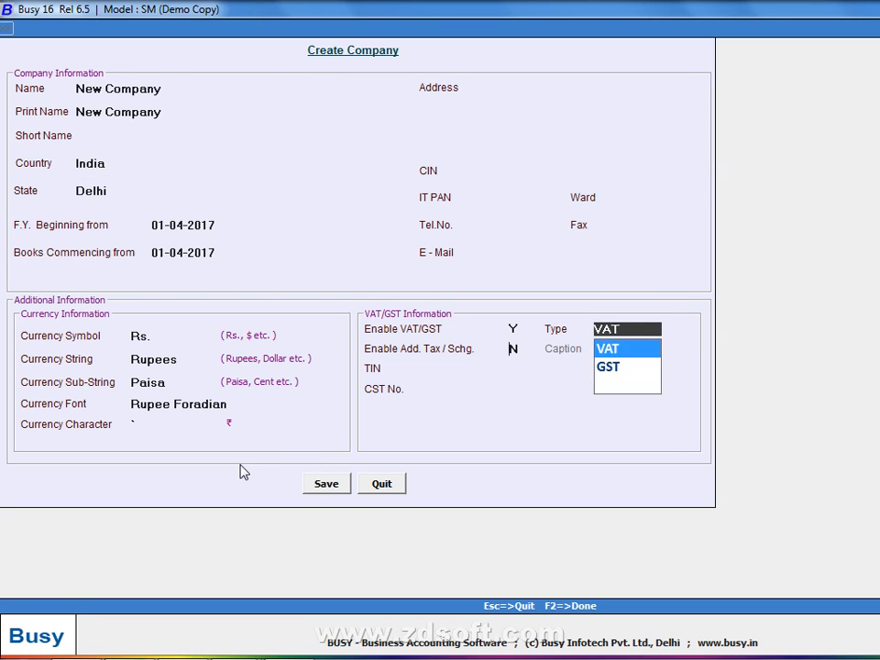
pyautogui.press('Return')
pyautogui.press('Return')
pyautogui.press('Return')
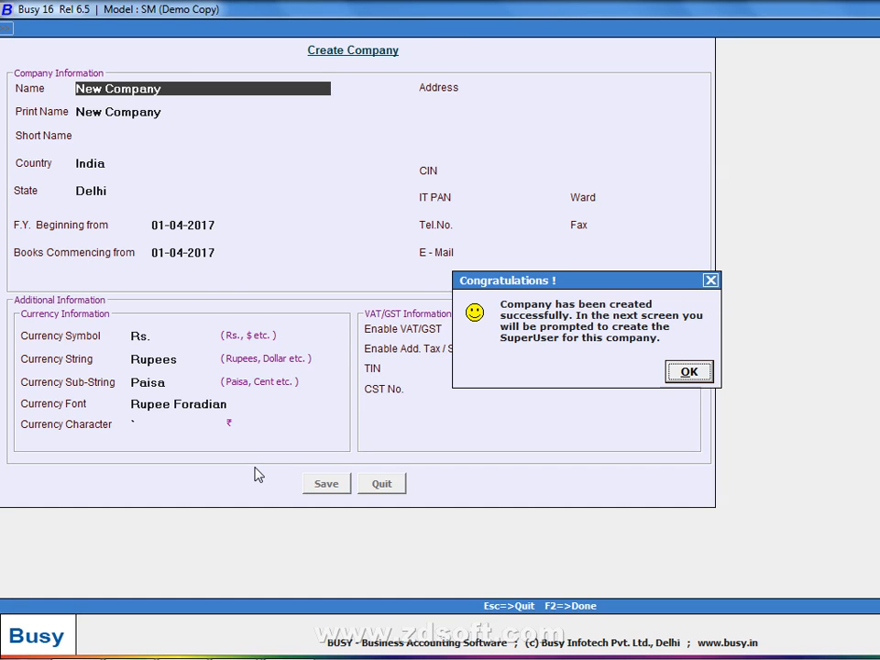
# Create the company's SuperUser, entering its user name and password
pyautogui.press('Return')
pyautogui.write('nn')
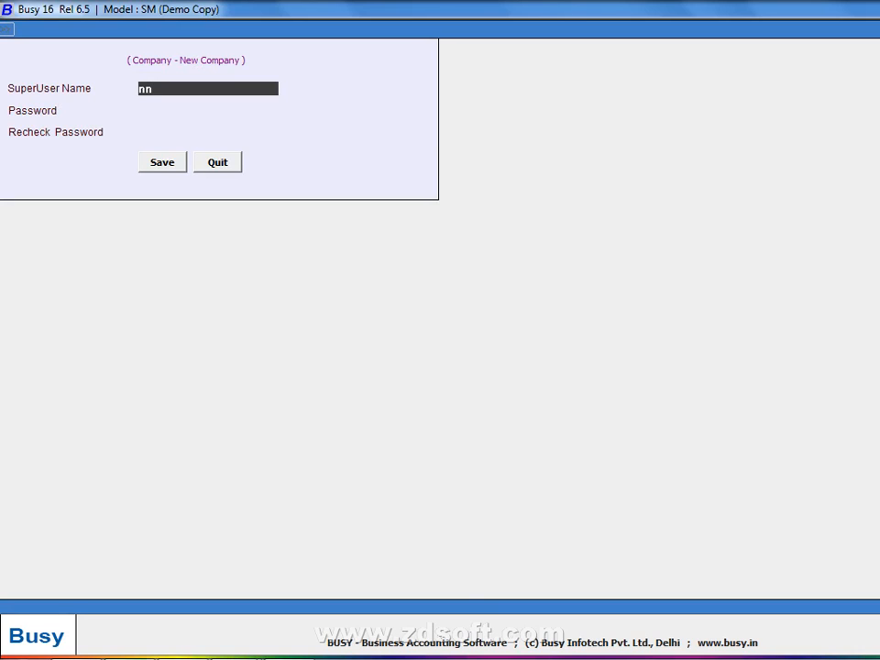
pyautogui.press('Return')
pyautogui.write('n')
pyautogui.press('Return')
pyautogui.write('n')
pyautogui.press('Return')
pyautogui.press('Return')
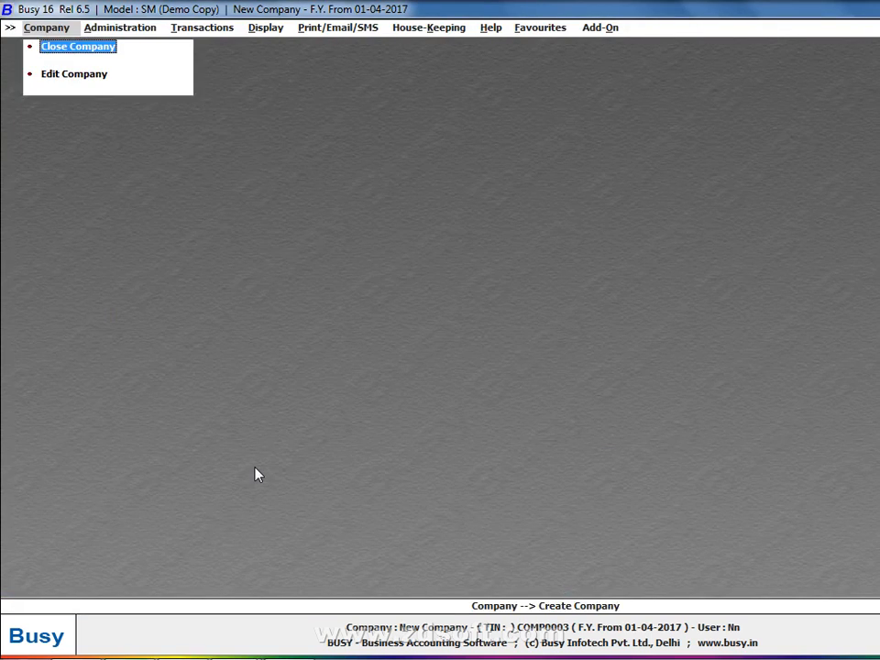
pyautogui.press('Right')
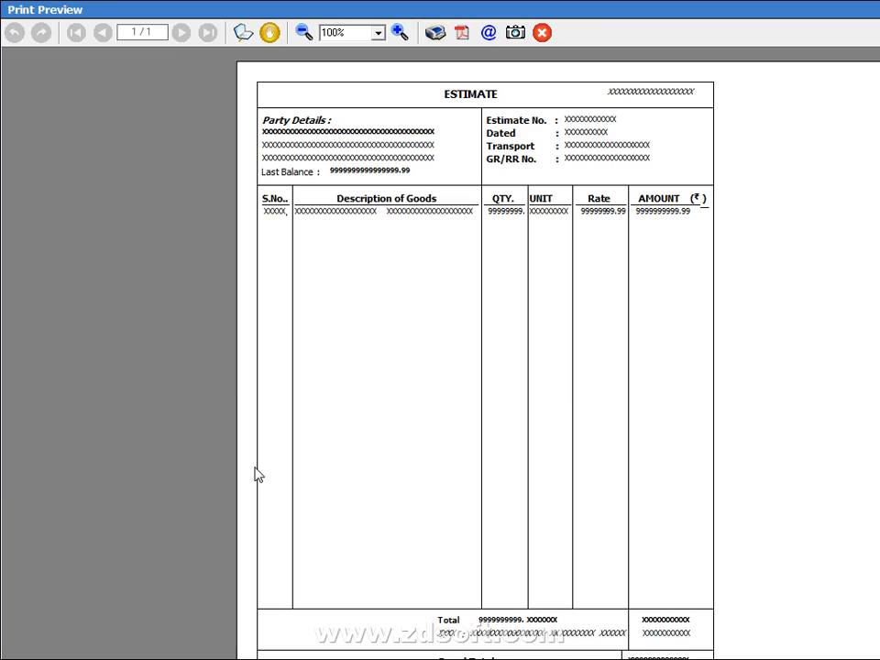
# Open the advanced Invoice / Document Printing configuration for New Company
pyautogui.press('Escape')
pyautogui.press('Down')
pyautogui.press('Down')
pyautogui.press('Up')
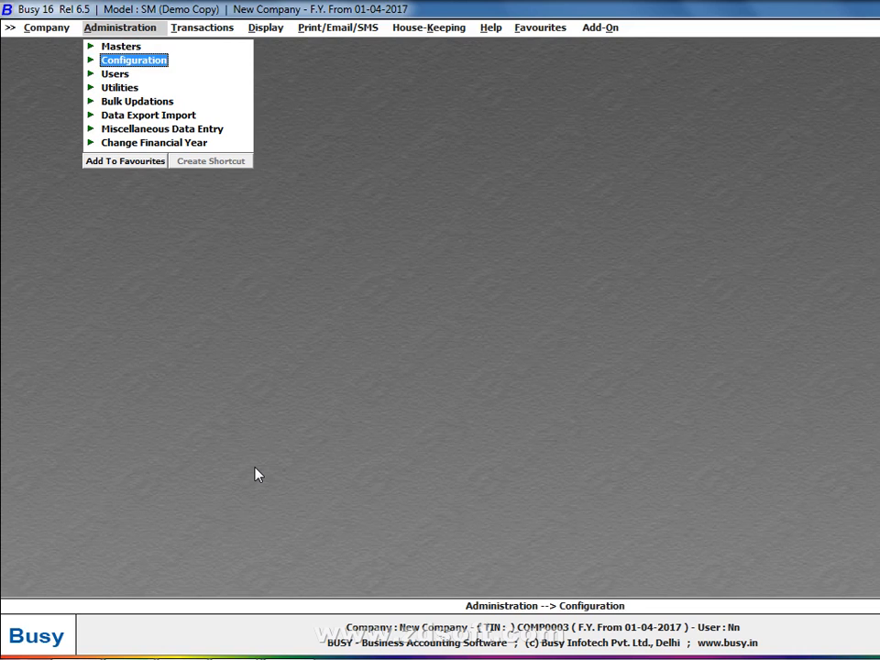
pyautogui.press('Right')
pyautogui.press('Down')
pyautogui.press('Down')
pyautogui.press('Down')
pyautogui.press('Down')
pyautogui.press('Down')
pyautogui.press('Down')
pyautogui.press('Down')
pyautogui.press('Down')
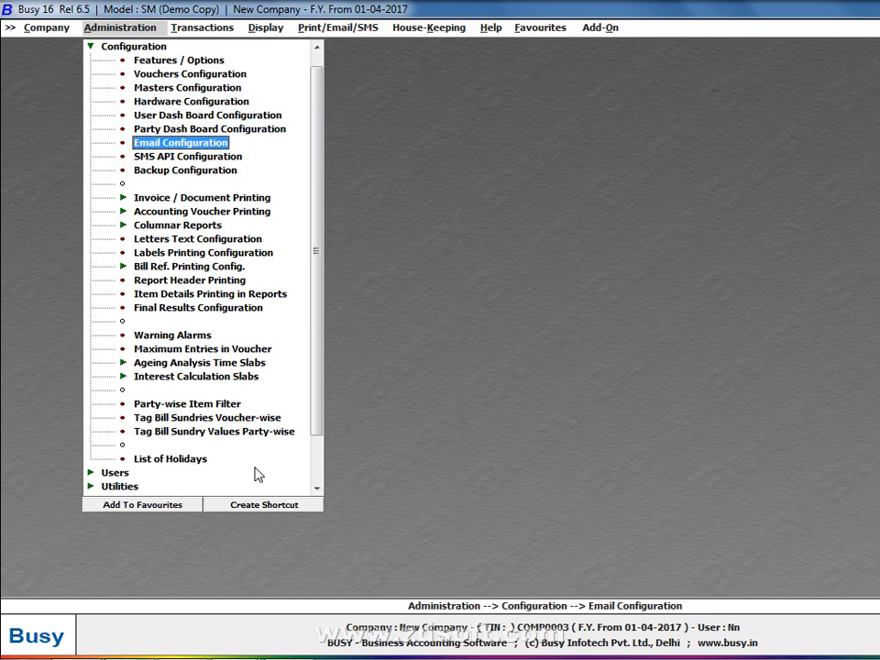
pyautogui.press('Down')
pyautogui.press('Right')
pyautogui.press('Down')
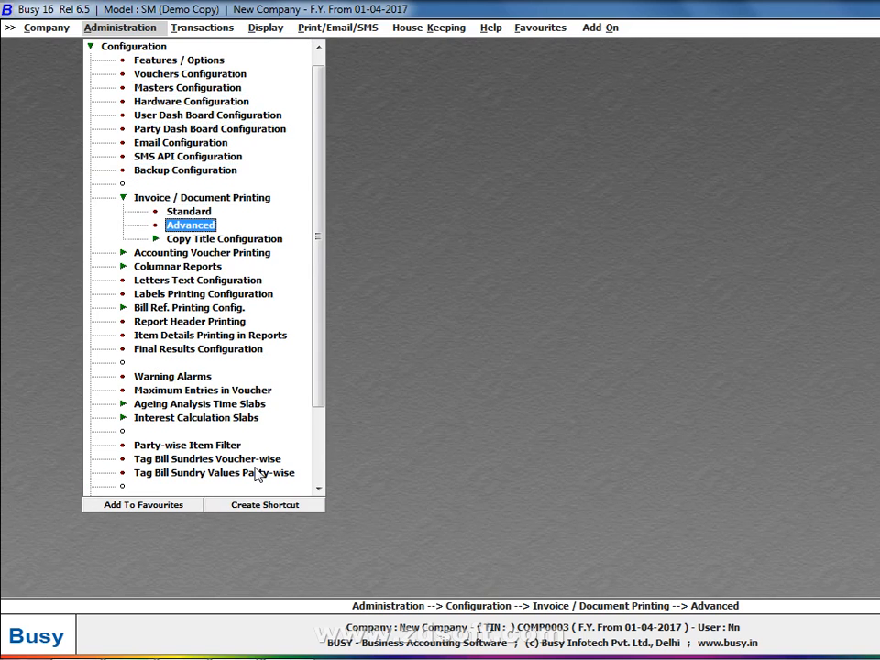
pyautogui.press('Return')
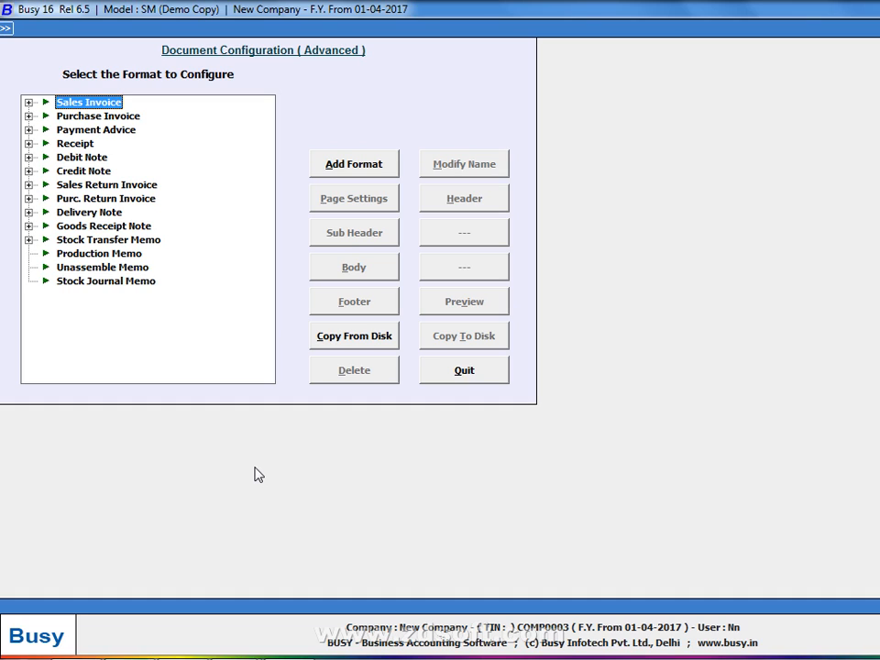
# Add a new Sales Invoice format named A-5
pyautogui.press('Return')
pyautogui.press('Return')
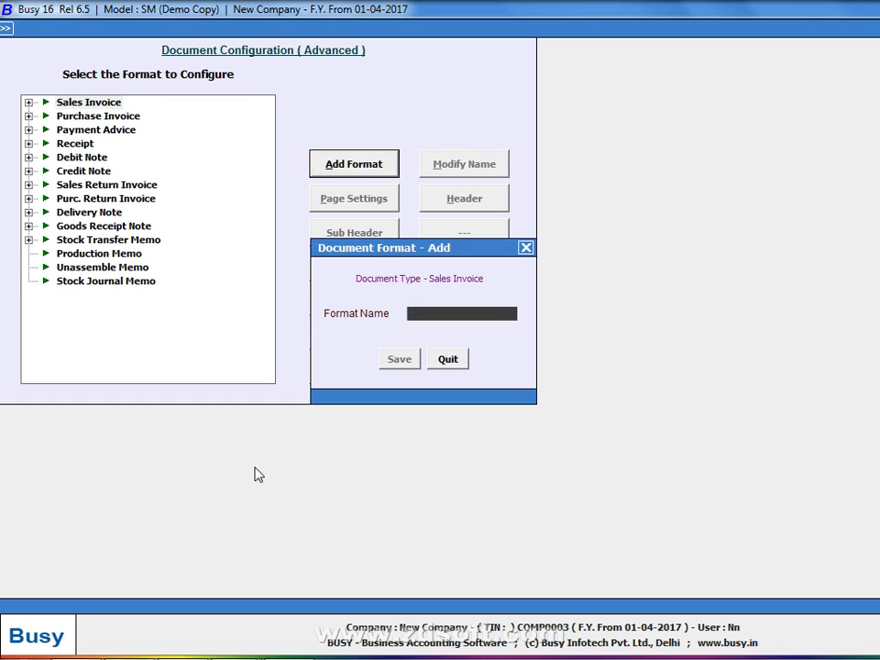
pyautogui.write('a-5')
pyautogui.press('Return')
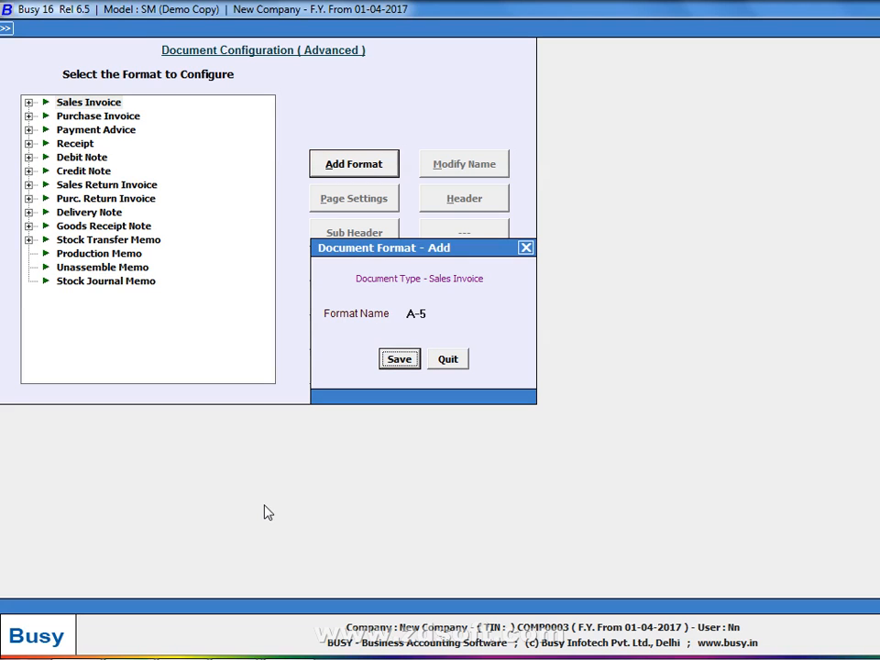
pyautogui.press('Return')
# Rename the A-5 format to *A-5 by prefixing an asterisk
pyautogui.press('Right')
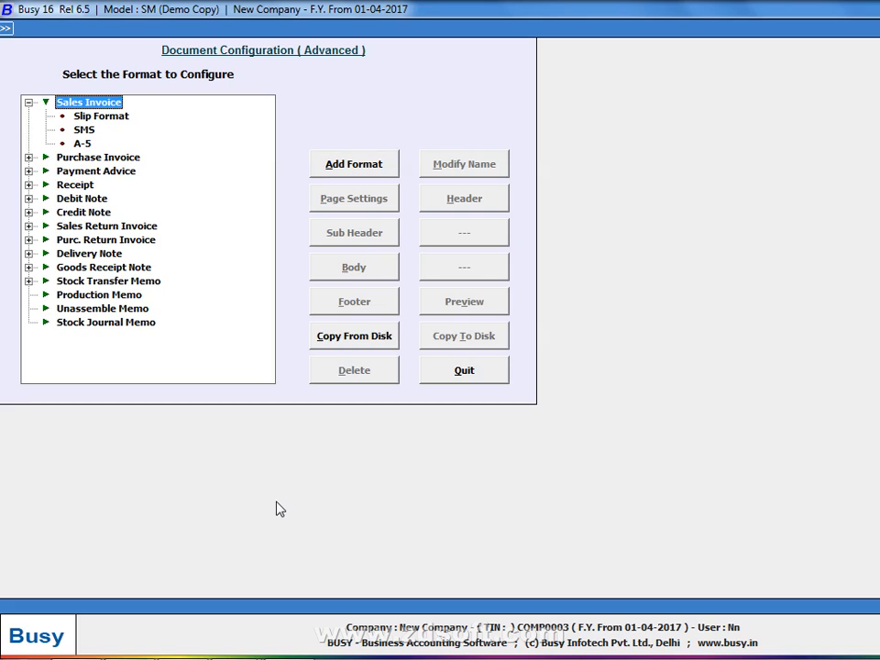
pyautogui.press('Down')
pyautogui.press('Down')
pyautogui.press('Down')
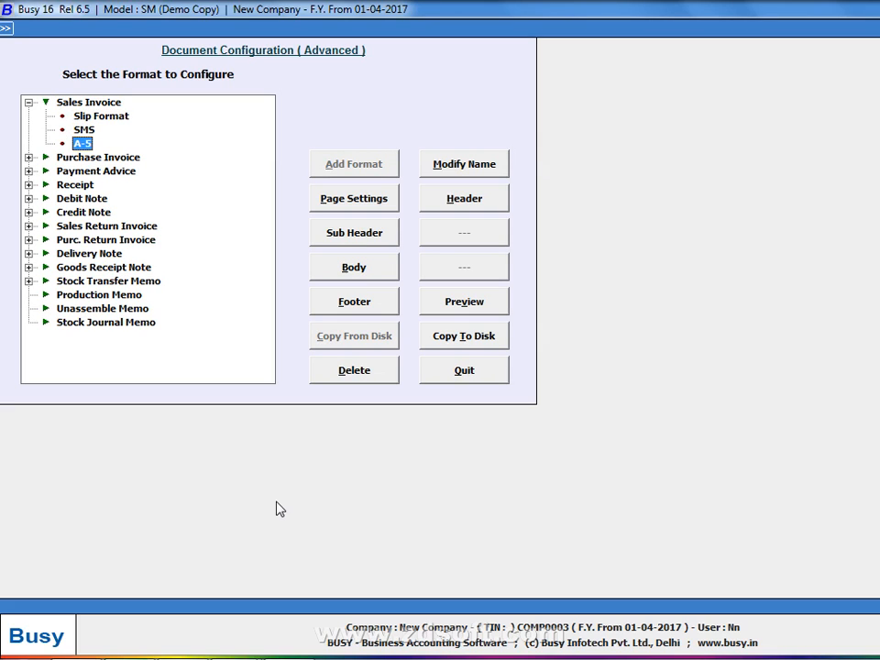
pyautogui.click(467, 167)
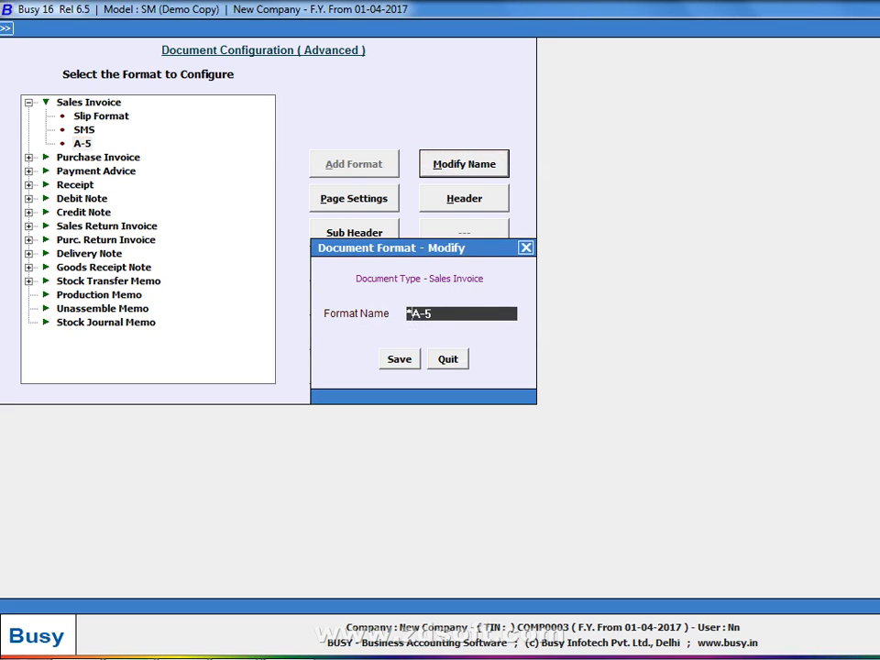
pyautogui.press('Home')
pyautogui.write('*')
pyautogui.press('Return')
pyautogui.press('Return')
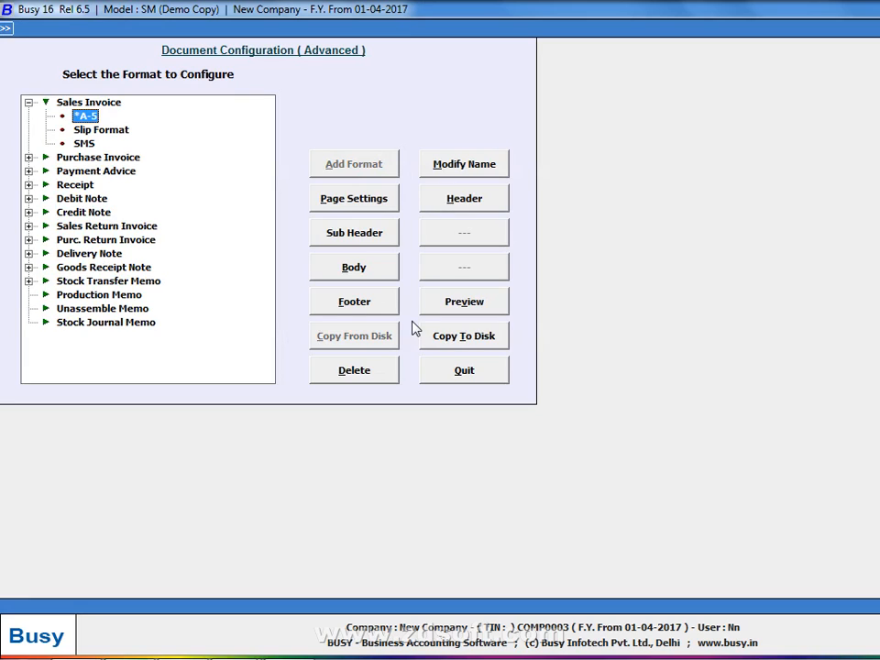
# Open and quit the *A-5 header editor, then preview the invoice down to the Grand Total
pyautogui.click(487, 198)
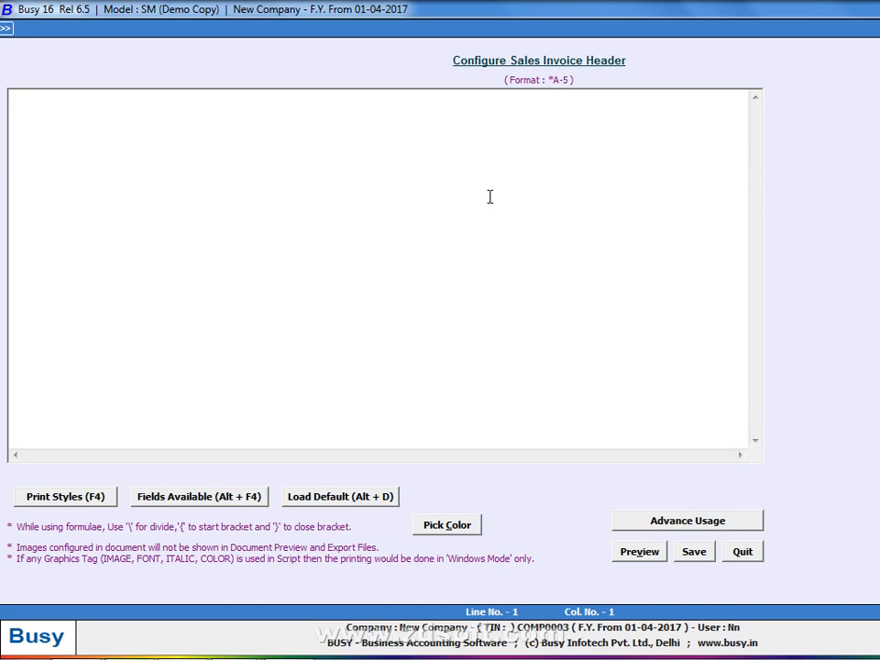
pyautogui.press('Escape')
pyautogui.press('Return')
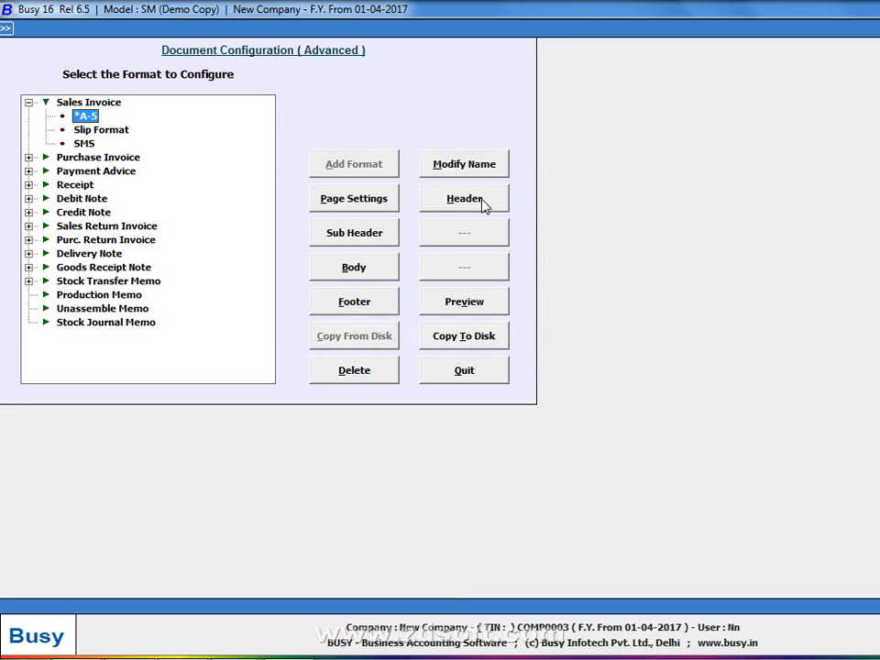
pyautogui.click(464, 301)
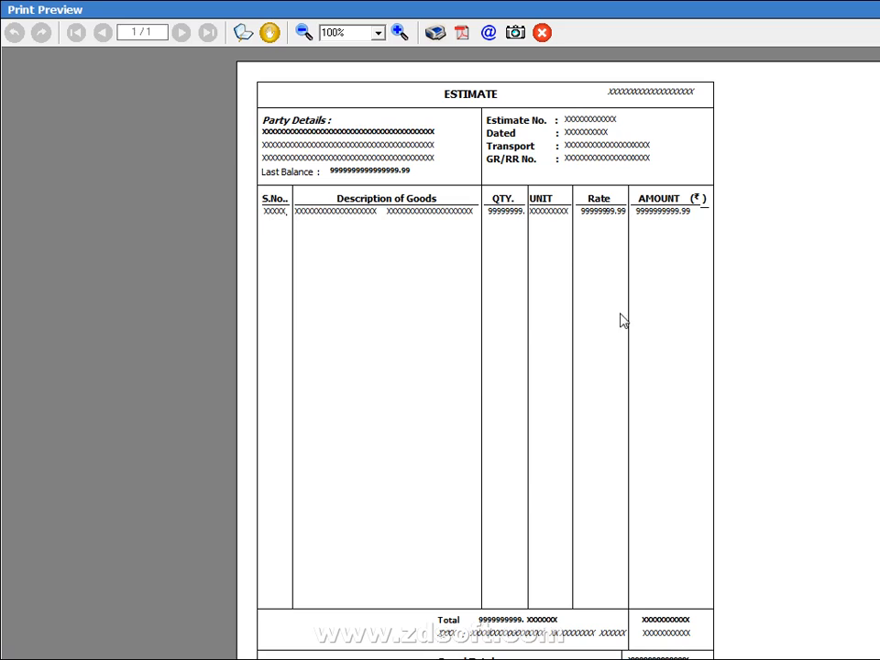
pyautogui.scroll(-3, 569, 526)
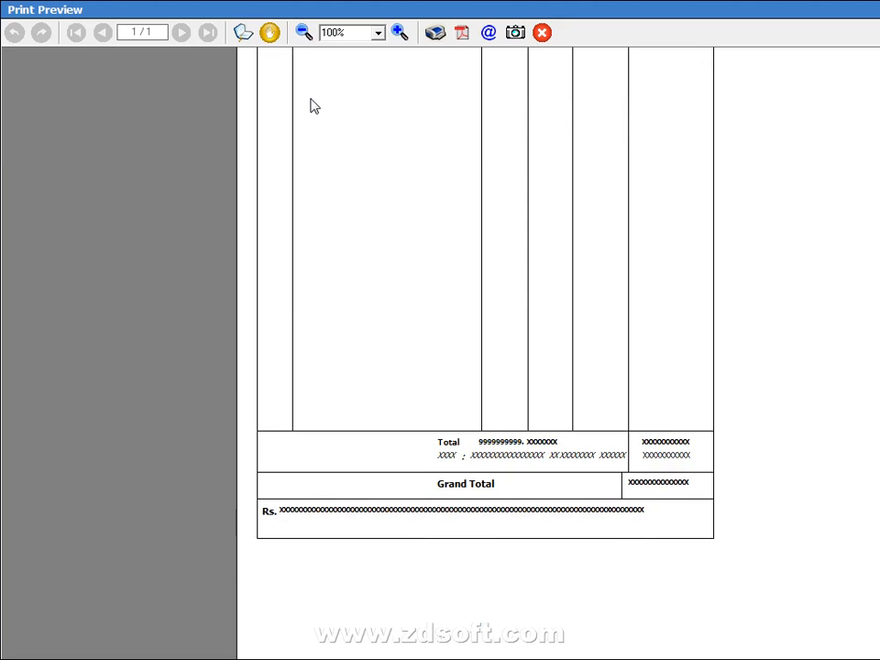
pyautogui.click(877, 8)
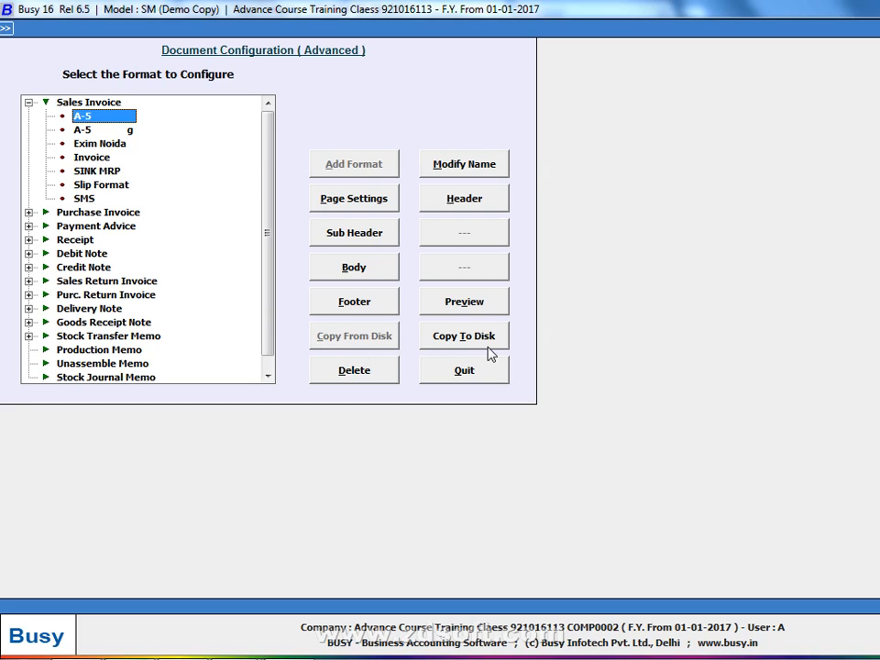
# View the *A-5 header script, then quit the editor without changes
pyautogui.click(442, 201)
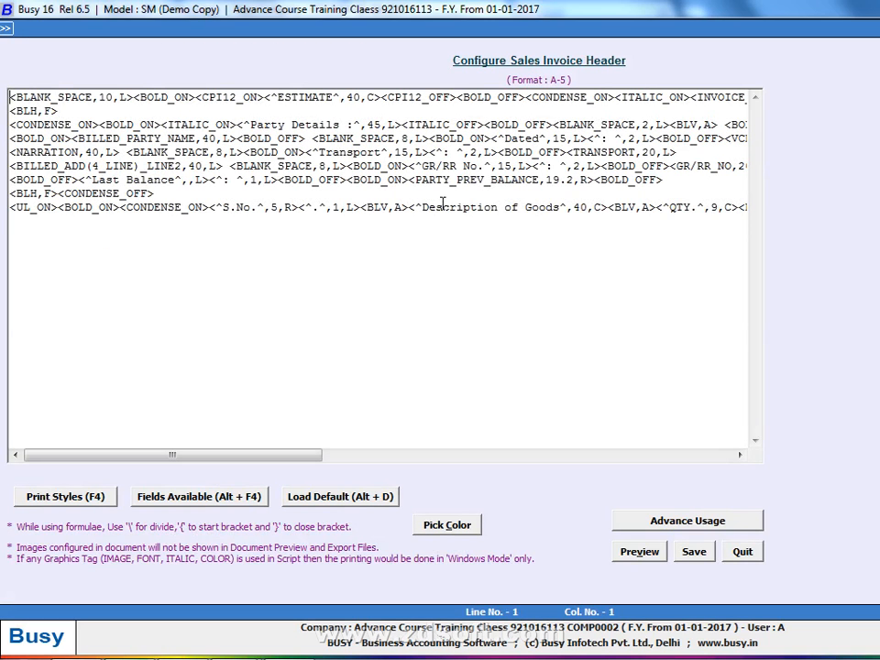
pyautogui.press('Escape')
pyautogui.press('Return')
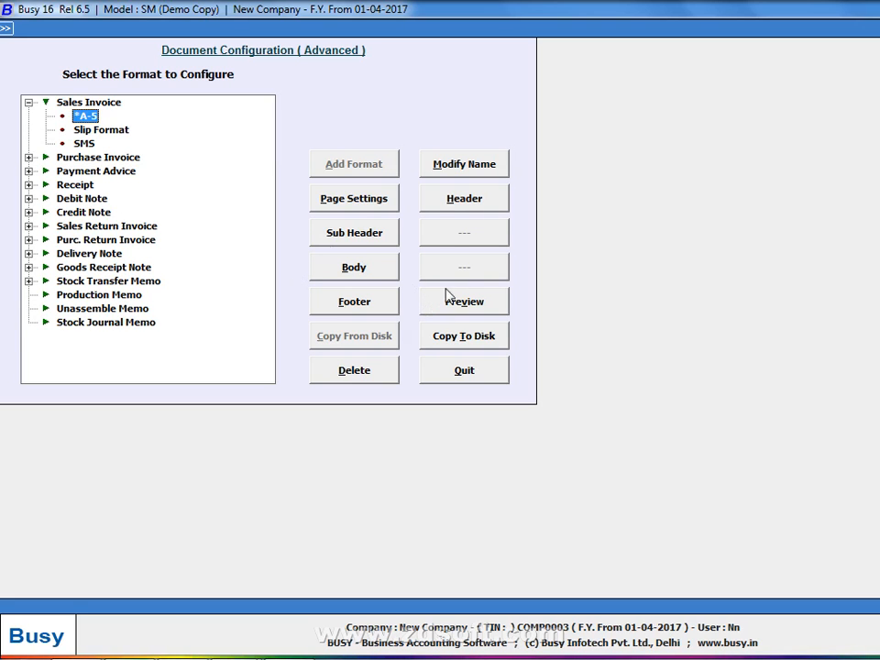
# Preview the printed invoice layout from the *A-5 header script editor, then quit it
pyautogui.click(453, 200)
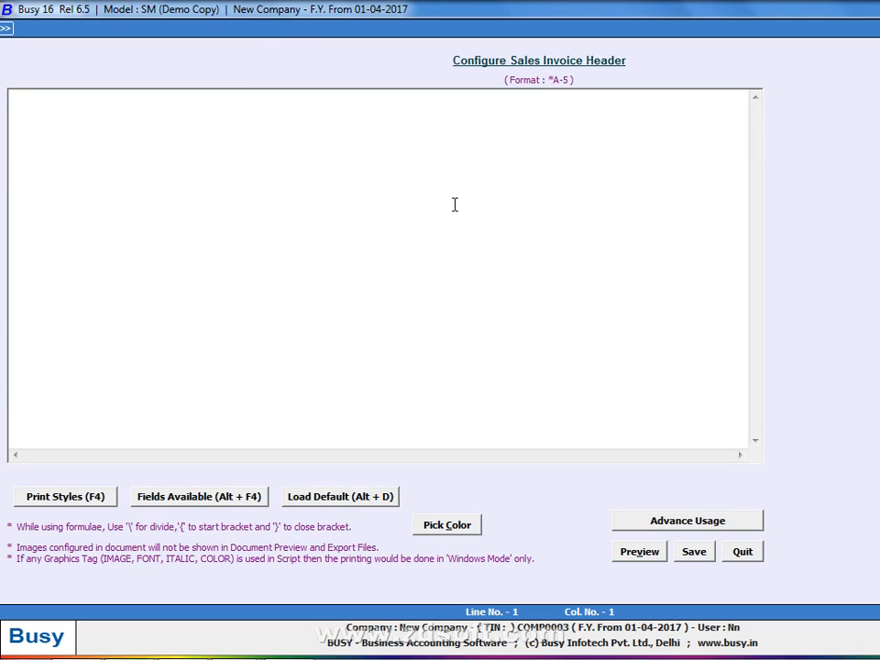
pyautogui.hotkey('alt', 'v')
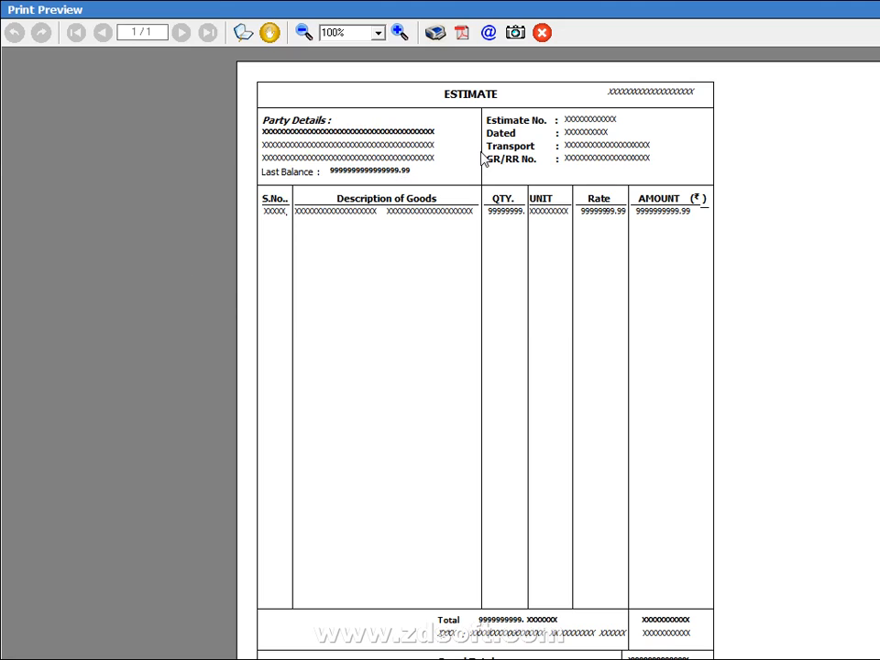
pyautogui.press('Escape')
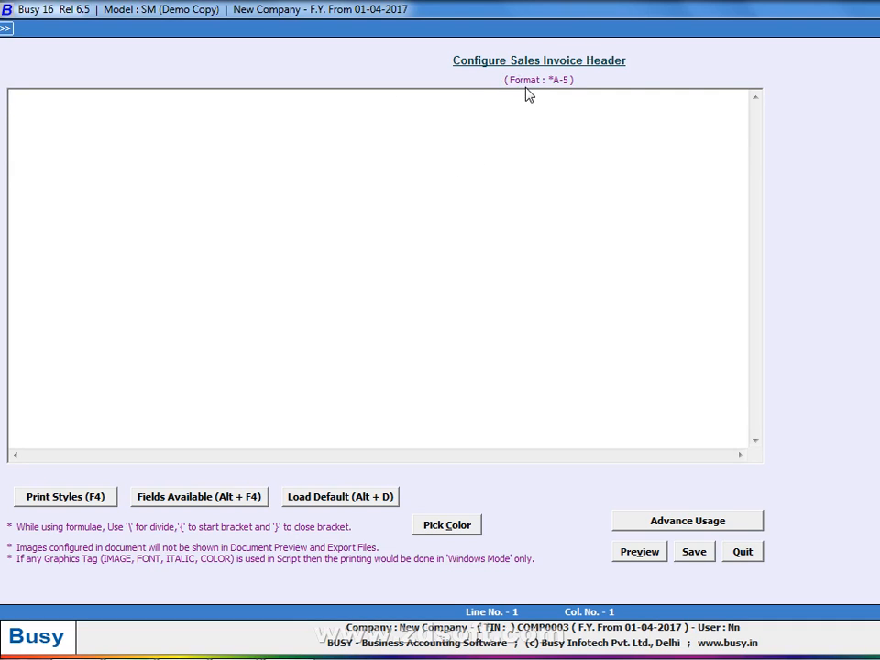
pyautogui.press('Escape')
pyautogui.press('Return')
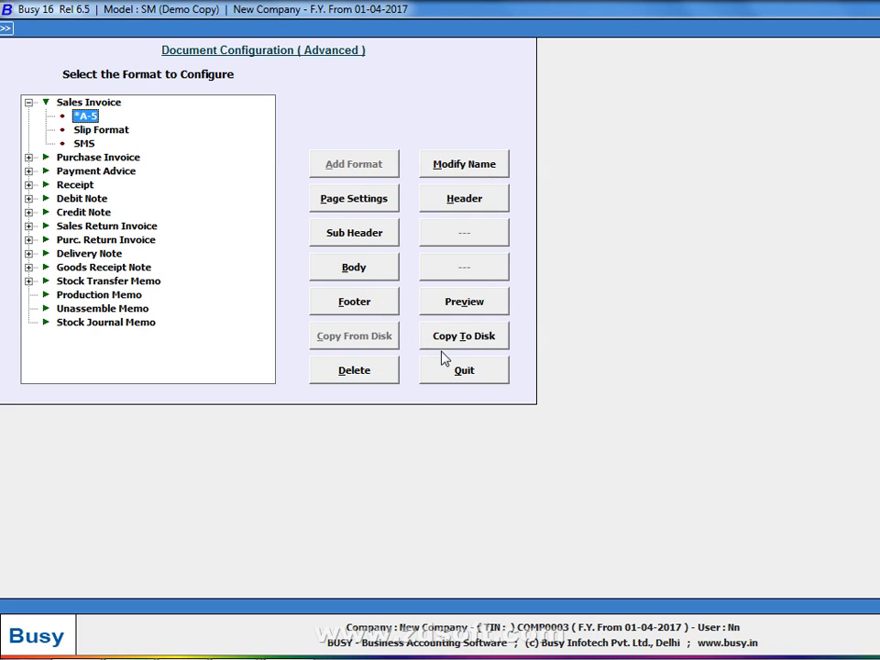
# Reopen the *A-5 header script and preview the printed invoice layout again
pyautogui.click(456, 199)
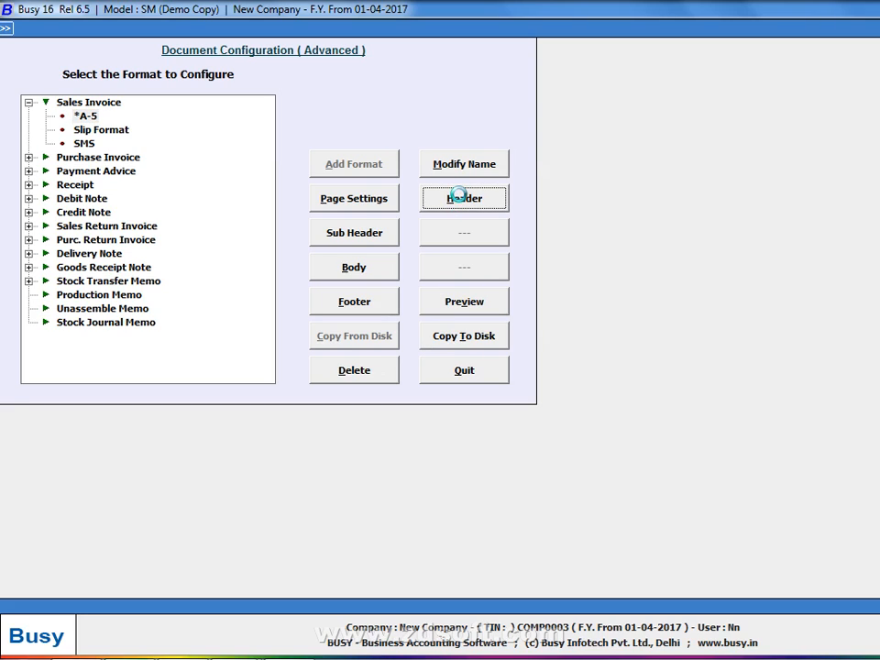
pyautogui.click(459, 198)
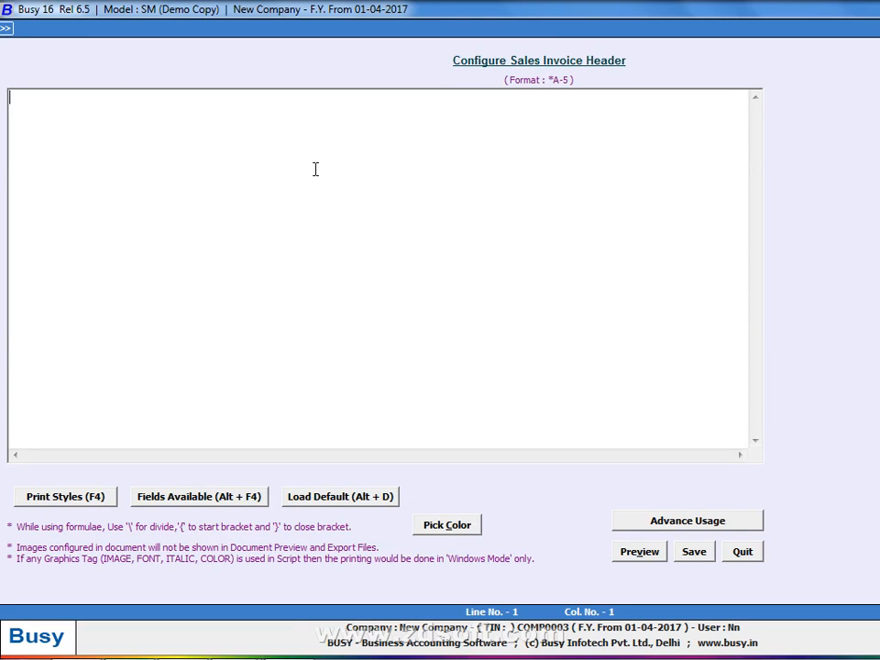
pyautogui.hotkey('alt', 'v')
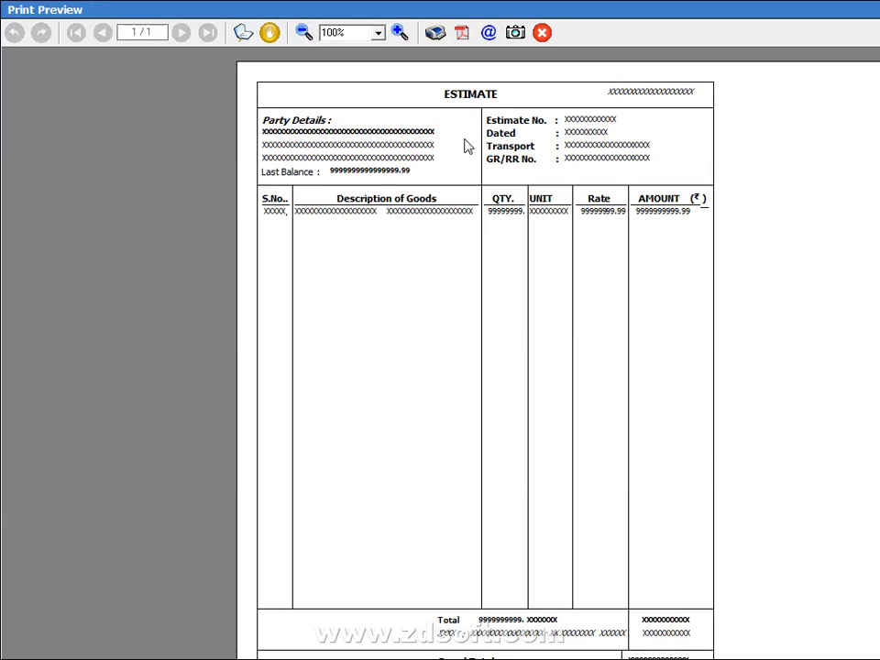
pyautogui.press('Escape')
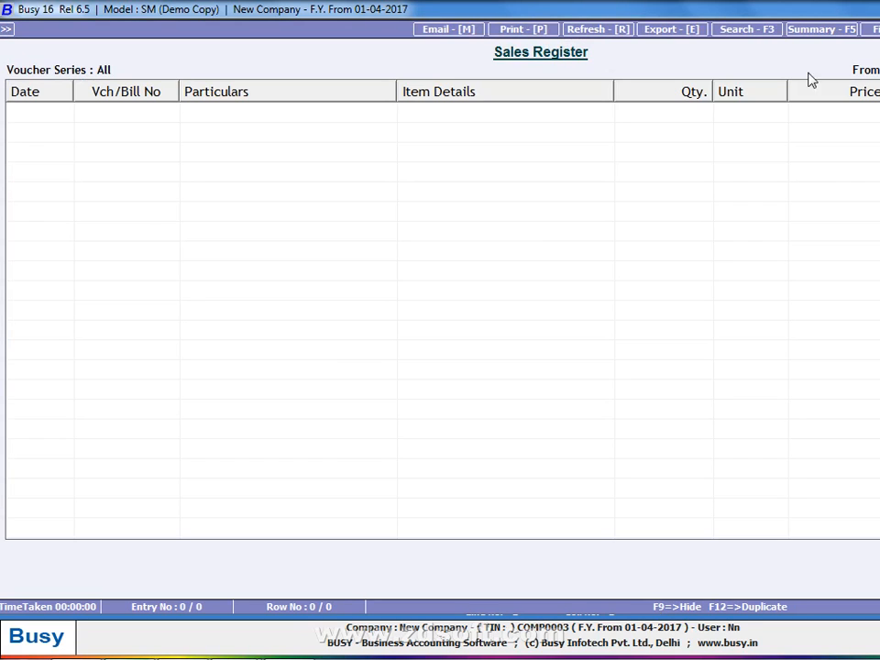
# Print the Sales Register 'As it is From Grid', opening the custom printing options
pyautogui.hotkey('alt', 'p')
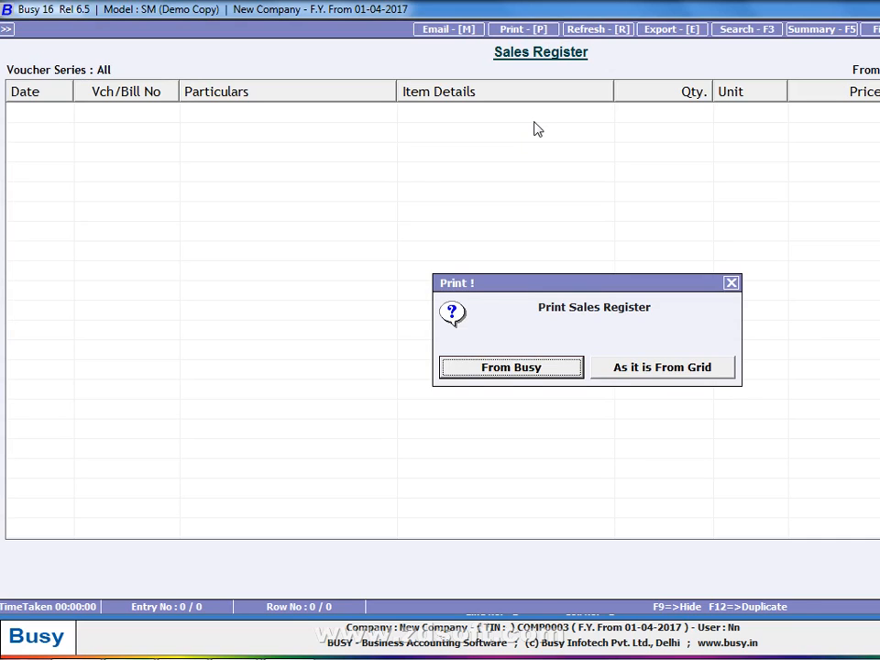
pyautogui.press('Right')
pyautogui.press('Return')
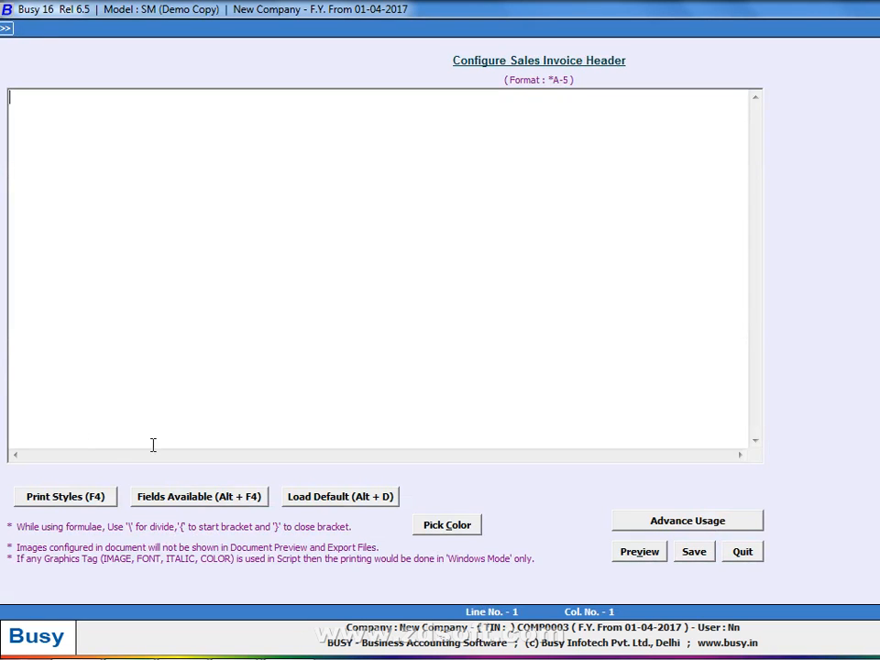
# Add <CPI12_ON><BOLD_ON><BOLD_OFF><CPI12_OFF> to the header script, with the caret between the bold tags
pyautogui.click(77, 506)
pyautogui.write('<CPI12_ON>')
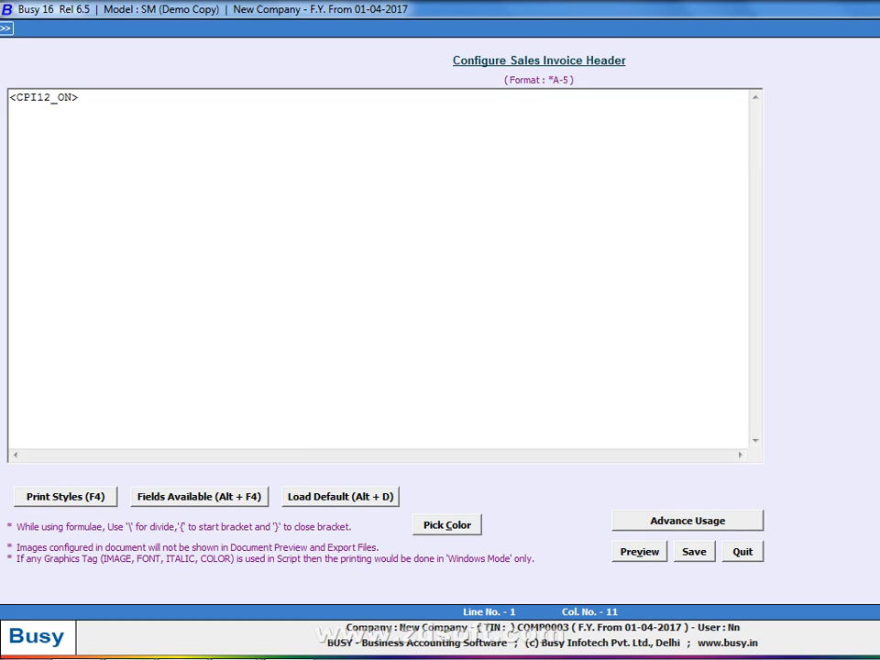
pyautogui.write('<BOLD_ON><BOLD_OFF>')
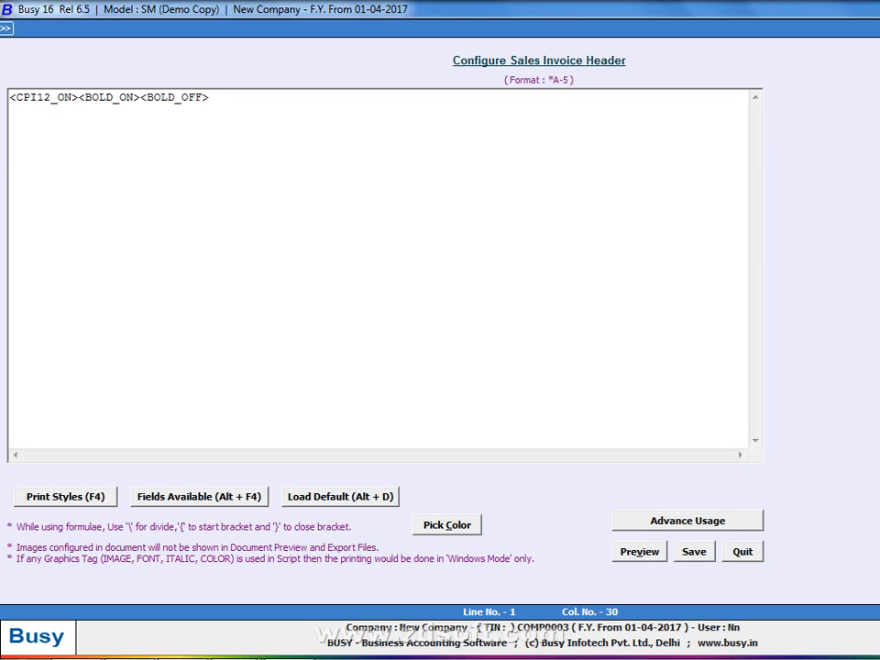
pyautogui.write('<CPI12_OFF>')
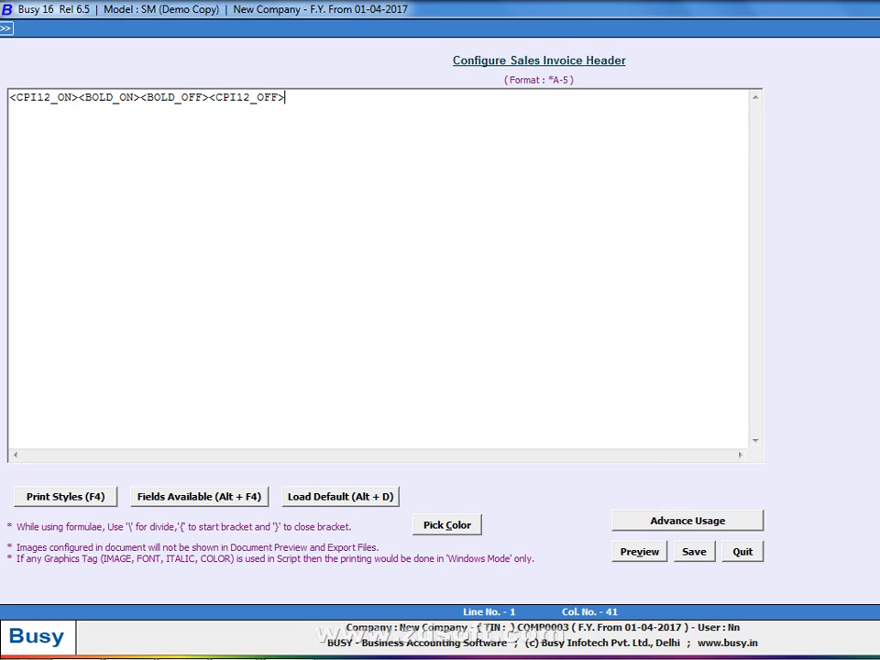
pyautogui.press('Left')
pyautogui.press('Left')
pyautogui.press('Left')
pyautogui.press('Left')
pyautogui.press('Left')
pyautogui.press('Left')
pyautogui.press('Left')
pyautogui.press('Left')
pyautogui.press('Left')
pyautogui.press('Left')
pyautogui.press('Left')
pyautogui.press('Left')
pyautogui.press('Left')
pyautogui.press('Left')
pyautogui.press('Left')
pyautogui.press('Left')
pyautogui.press('Left')
pyautogui.press('Left')
pyautogui.press('Left')
pyautogui.press('Left')
pyautogui.press('Left')
# Check the available fields list and preview the invoice layout with the new print-style tags
pyautogui.hotkey('alt', 'F4')
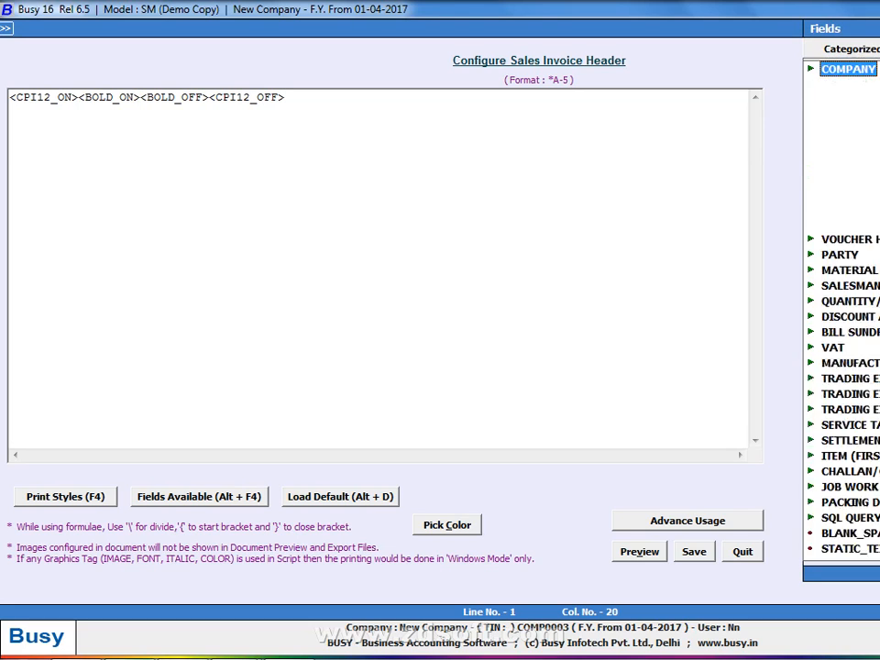
pyautogui.press('Escape')
pyautogui.hotkey('alt', 'v')
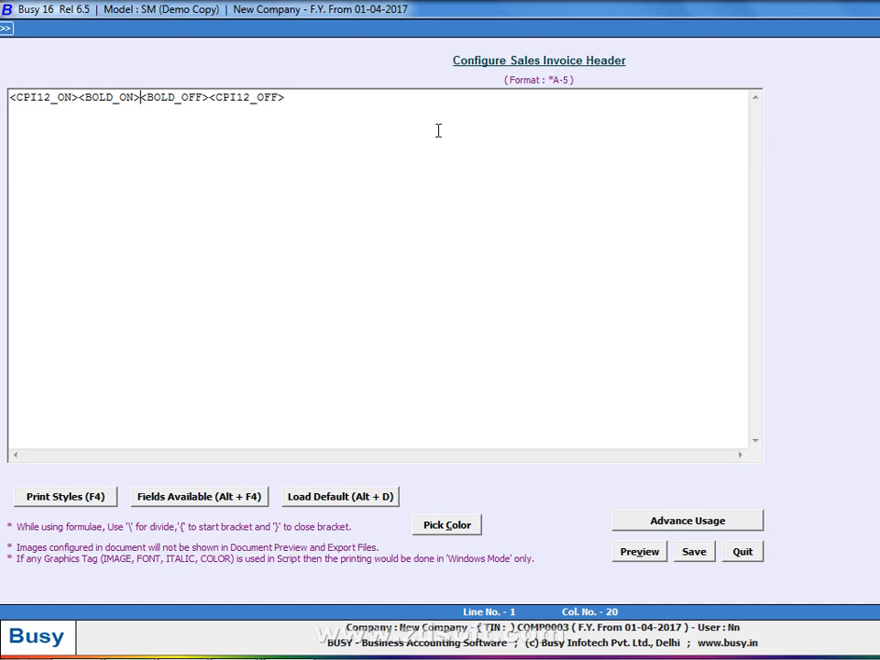
pyautogui.press('Escape')
pyautogui.click(180, 506)
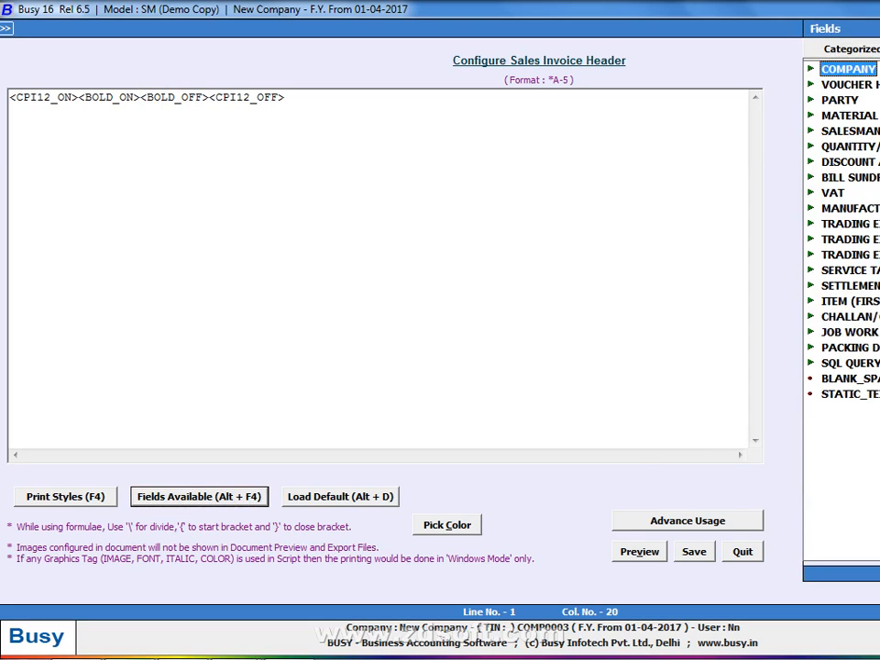
# Insert a static text field between the bold tags and replace its placeholder with ESTIMATE
pyautogui.press('Return')
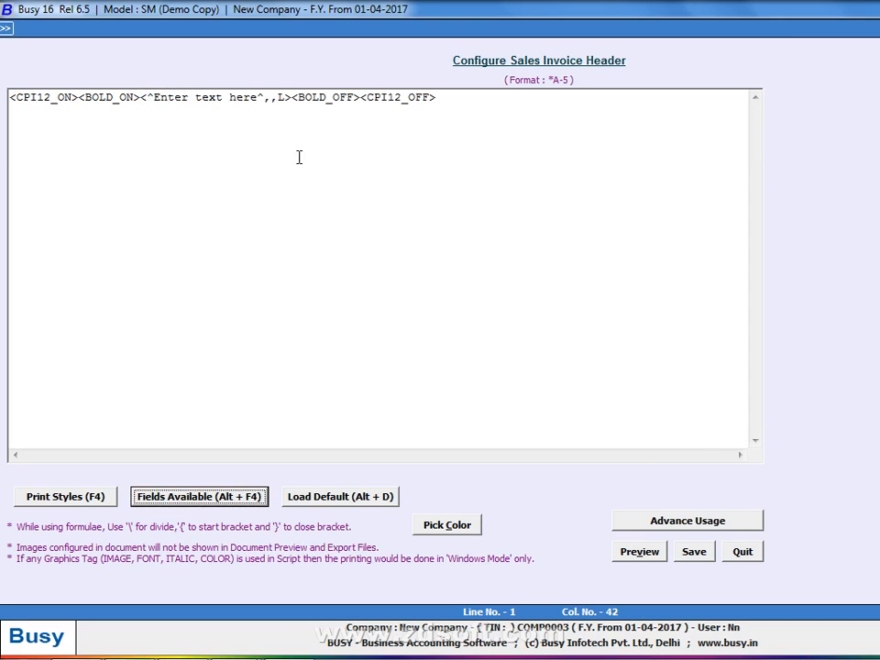
pyautogui.click(260, 97)
pyautogui.press('BackSpace')
pyautogui.press('BackSpace')
pyautogui.press('BackSpace')
pyautogui.press('BackSpace')
pyautogui.press('BackSpace')
pyautogui.press('BackSpace')
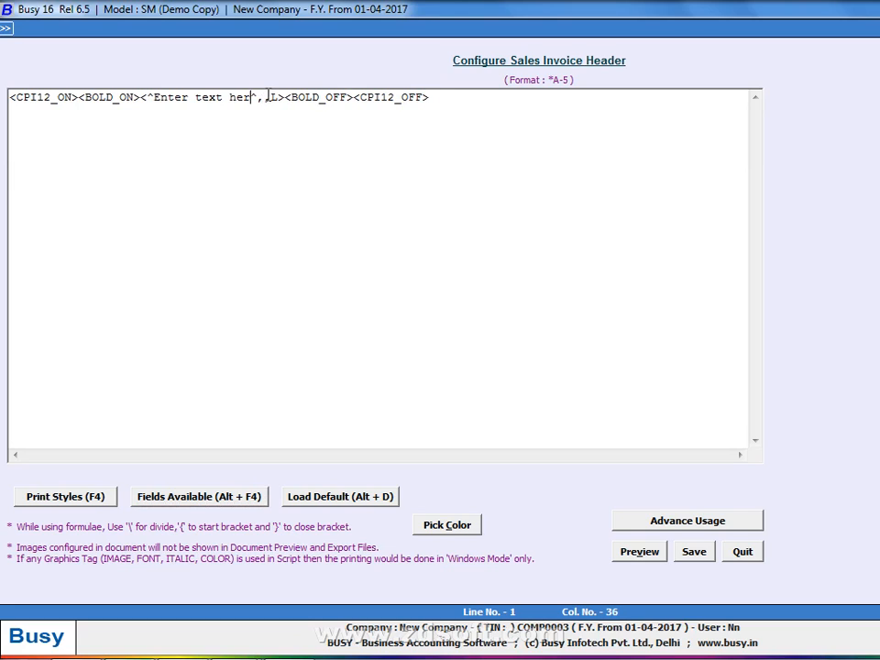
pyautogui.press('BackSpace')
pyautogui.press('BackSpace')
pyautogui.press('BackSpace')
pyautogui.press('BackSpace')
pyautogui.press('BackSpace')
pyautogui.press('BackSpace')
pyautogui.press('BackSpace')
pyautogui.press('BackSpace')
pyautogui.press('BackSpace')
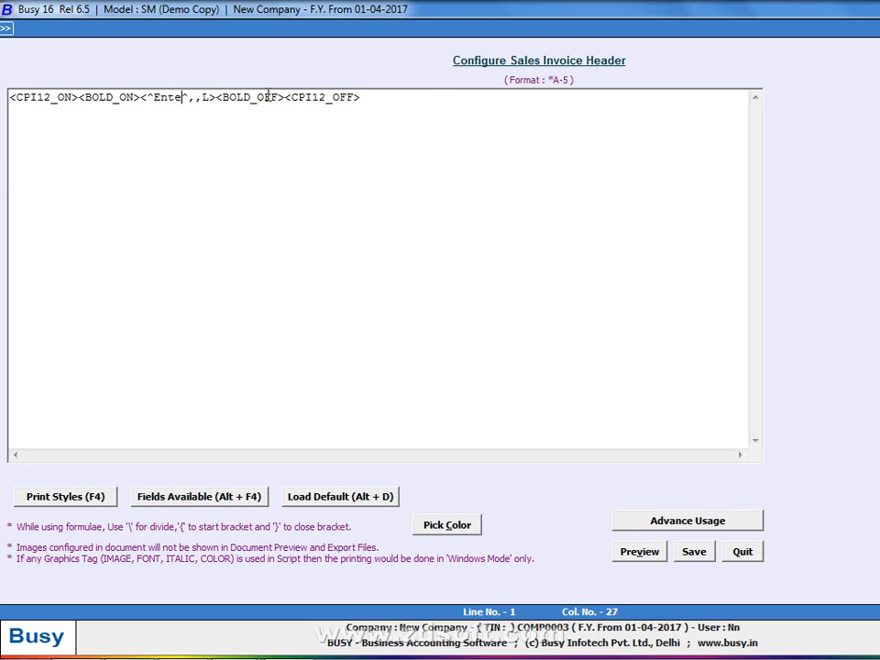
pyautogui.write('es')
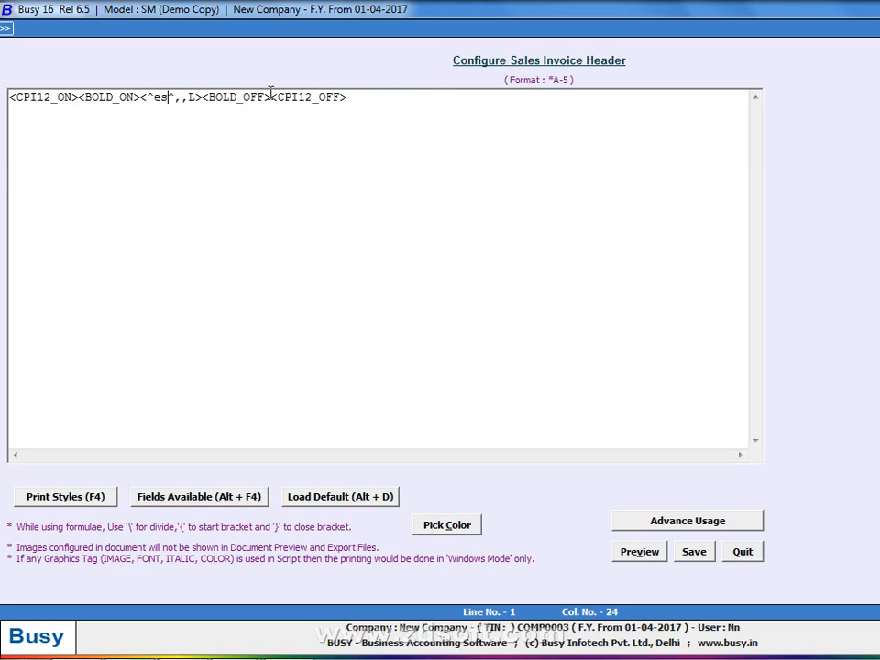
pyautogui.press('BackSpace')
pyautogui.press('BackSpace')
pyautogui.write('ESTIMATE')
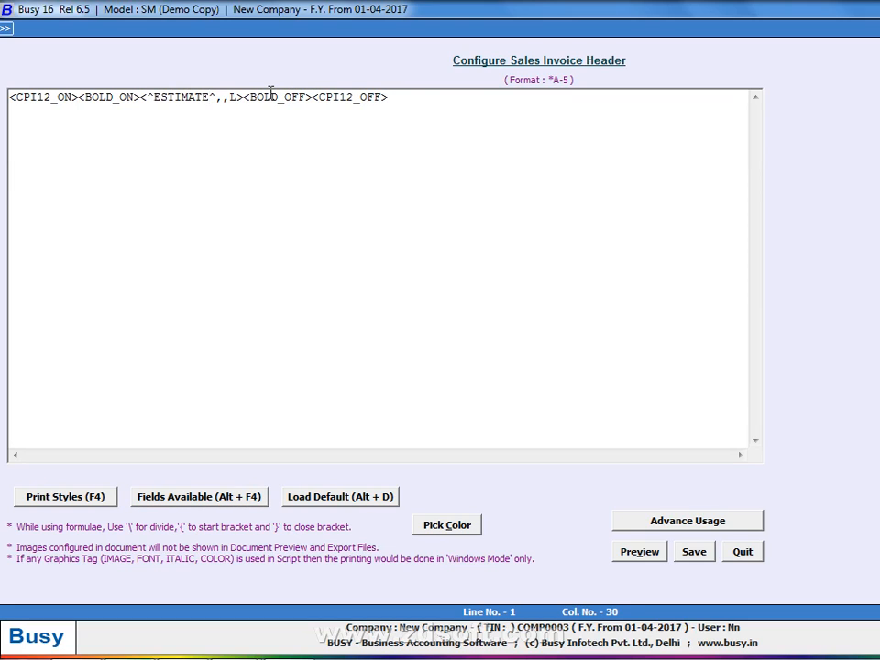
# Set the ESTIMATE field width to 53 with left (L) alignment and preview the header
pyautogui.press('Right')
pyautogui.press('Right')
pyautogui.write('53')
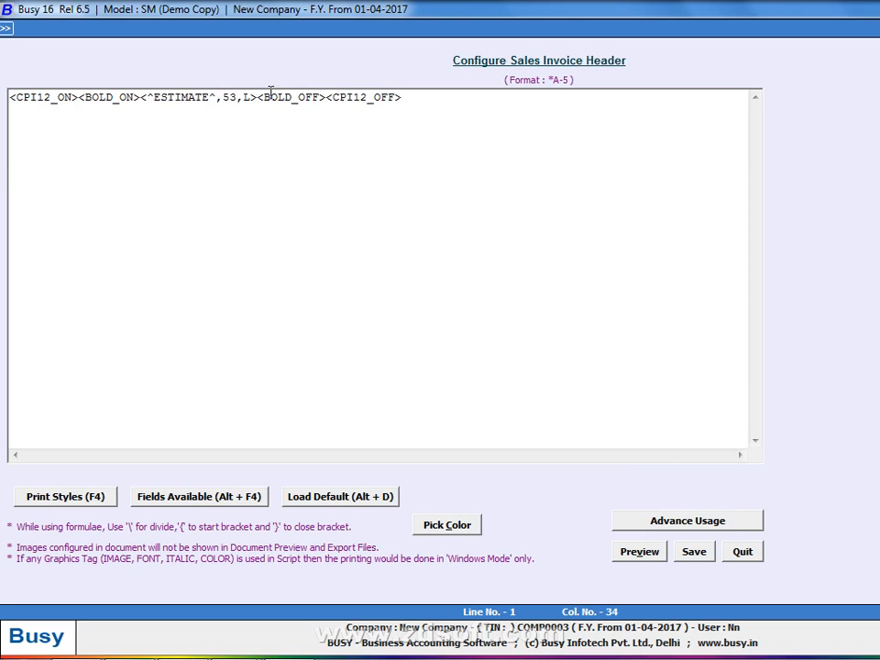
pyautogui.press('Right')
pyautogui.press('Right')
pyautogui.press('BackSpace')
pyautogui.write('C')
pyautogui.press('BackSpace')
pyautogui.write('L')
pyautogui.hotkey('alt', 'v')
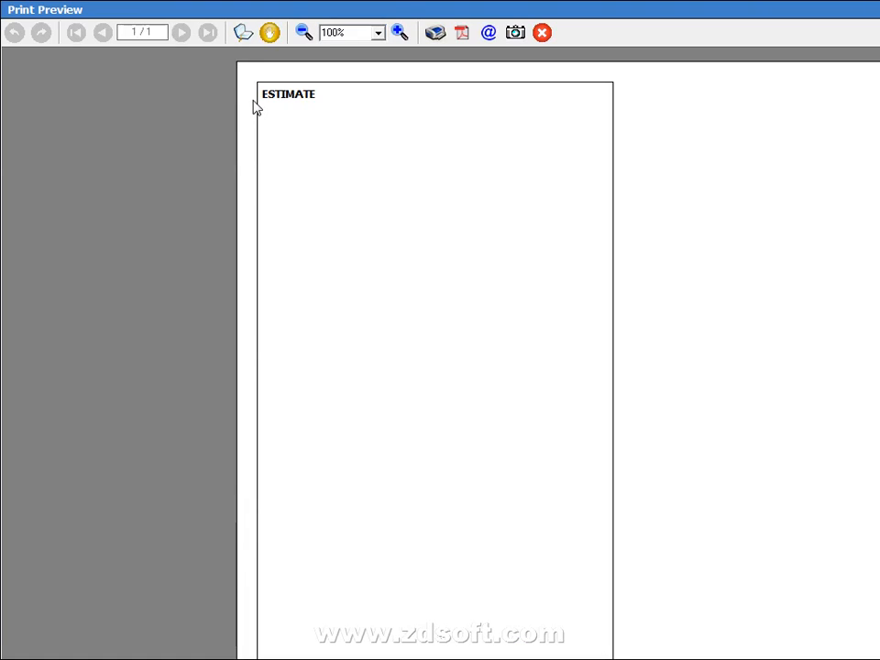
# Try centre (C) alignment for the ESTIMATE title and check it in print preview
pyautogui.press('Escape')
pyautogui.click(250, 98)
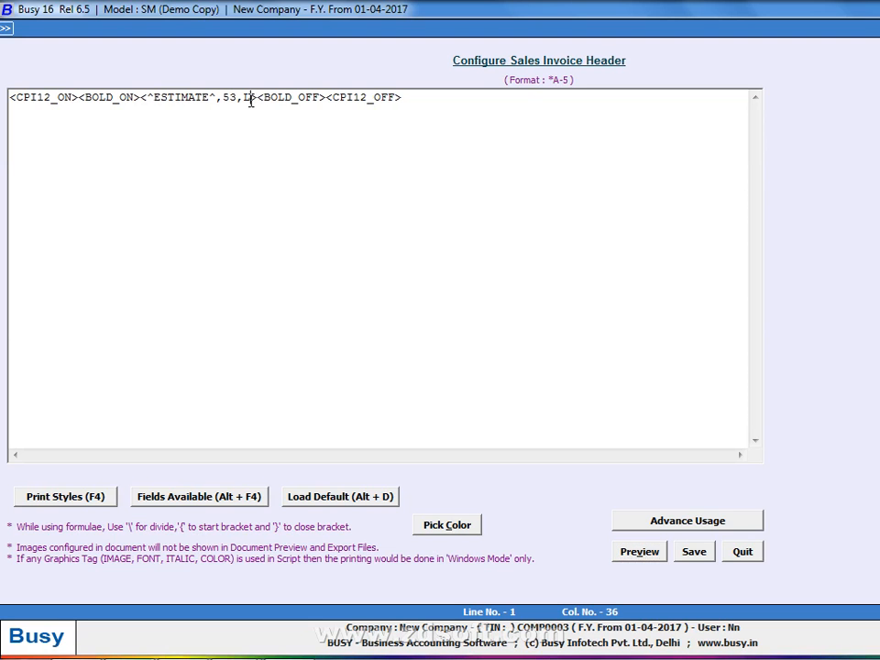
pyautogui.press('BackSpace')
pyautogui.write('C')
pyautogui.hotkey('alt', 'p')
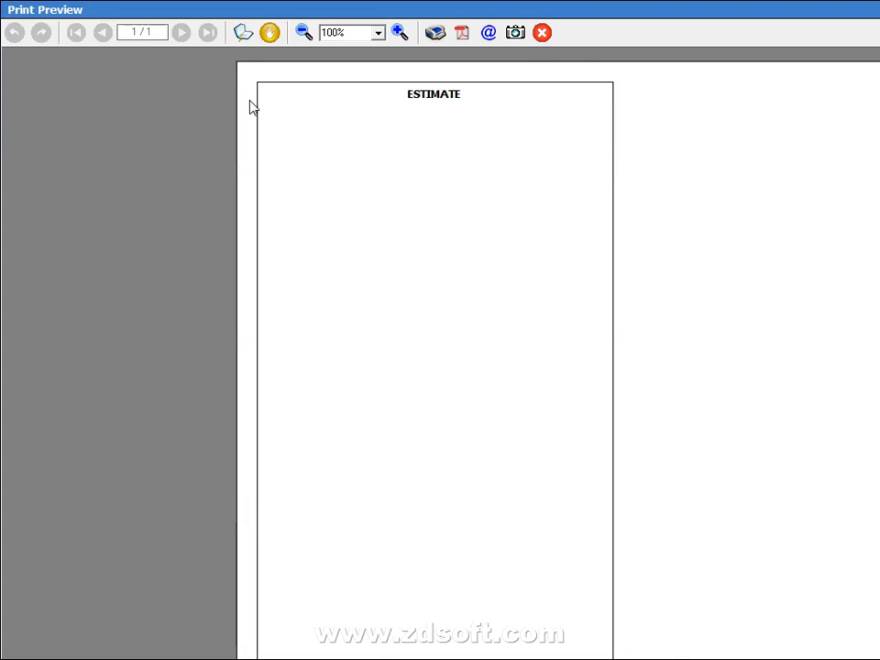
pyautogui.press('Escape')
# Change the ESTIMATE title alignment to right (R) and preview the result
pyautogui.click(250, 100)
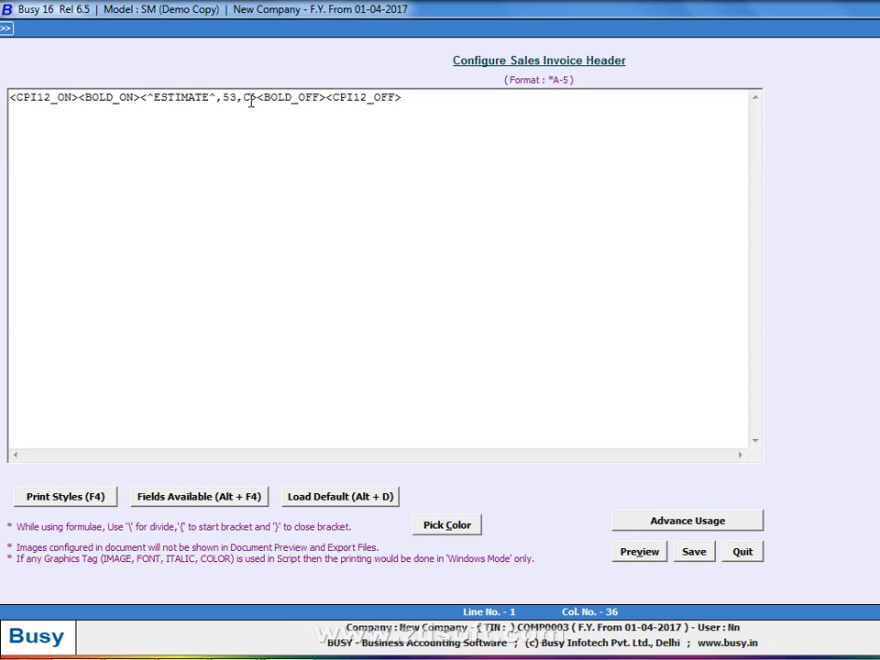
pyautogui.press('BackSpace')
pyautogui.write('R')
pyautogui.hotkey('alt', 'p')
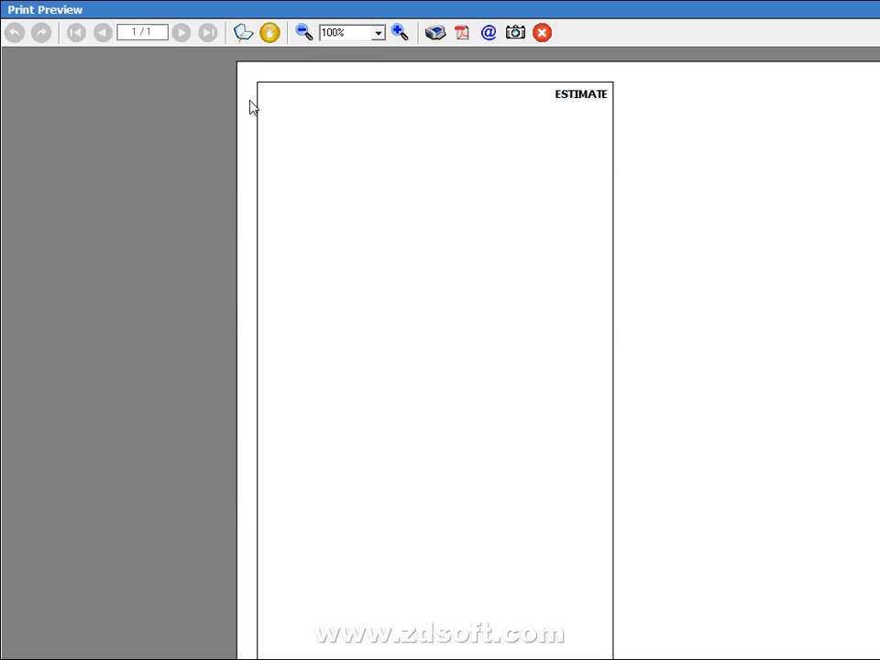
pyautogui.press('Escape')
pyautogui.press('Tab')
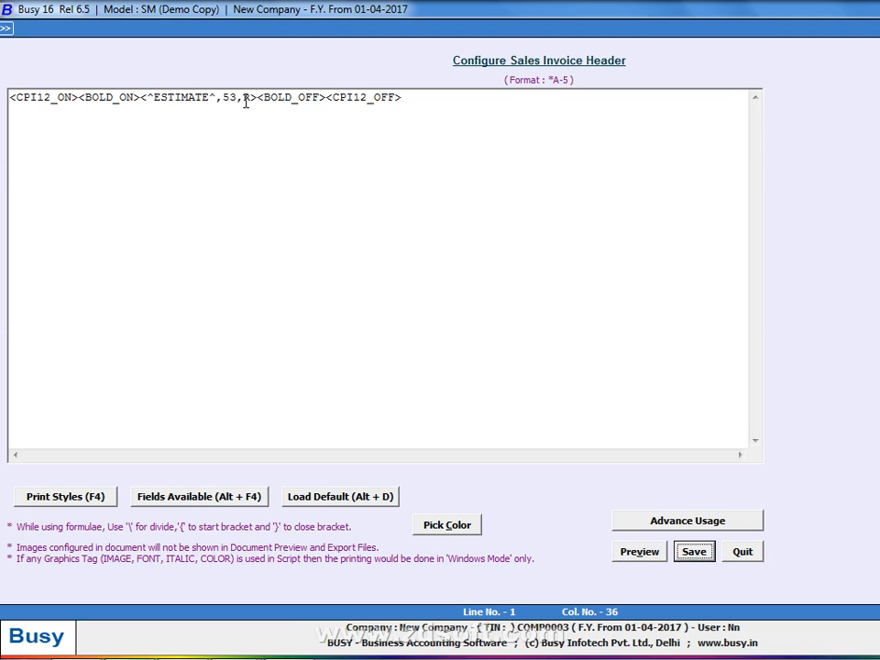
pyautogui.click(246, 101)
pyautogui.press('Left')
pyautogui.press('Left')
pyautogui.press('Left')
pyautogui.press('Left')
pyautogui.press('Left')
pyautogui.press('Left')
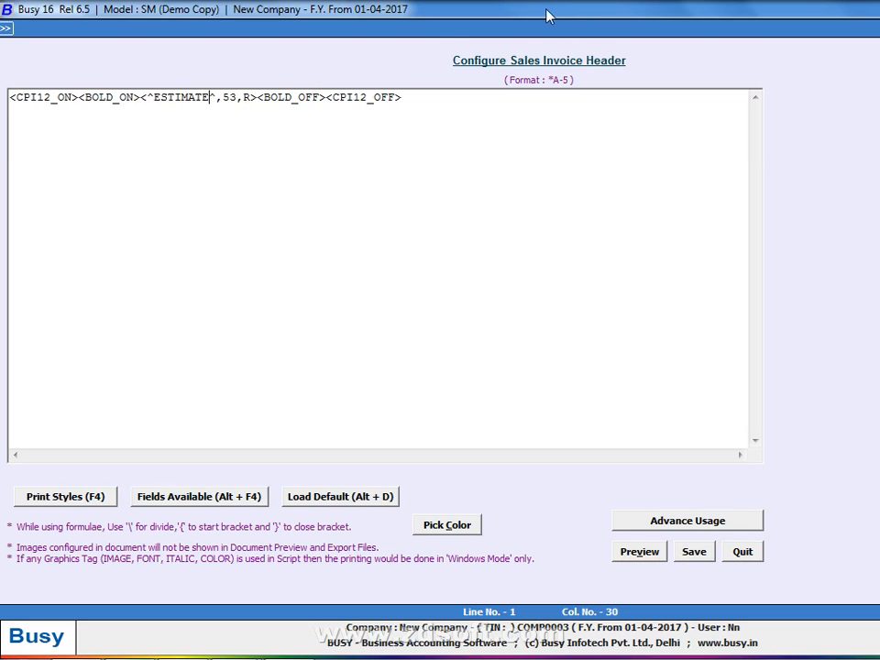
pyautogui.click(133, 97)
pyautogui.click(152, 97)
pyautogui.click(141, 97)
pyautogui.hotkey('alt', 'F4')
pyautogui.press('Up')
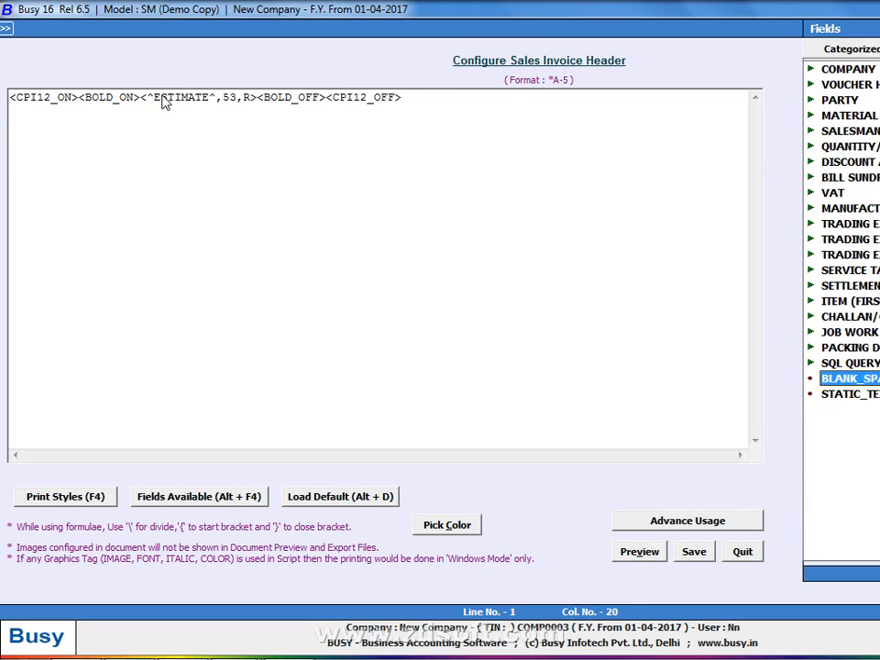
pyautogui.press('Return')
pyautogui.press('Left')
pyautogui.press('Left')
pyautogui.press('Left')
pyautogui.press('Left')
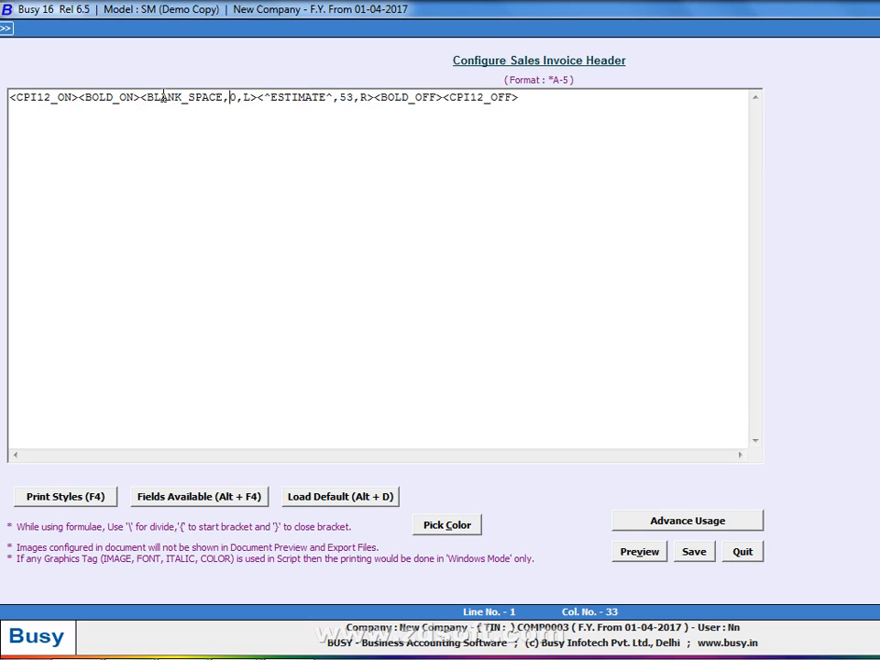
pyautogui.write('1')
pyautogui.hotkey('alt', 'v')
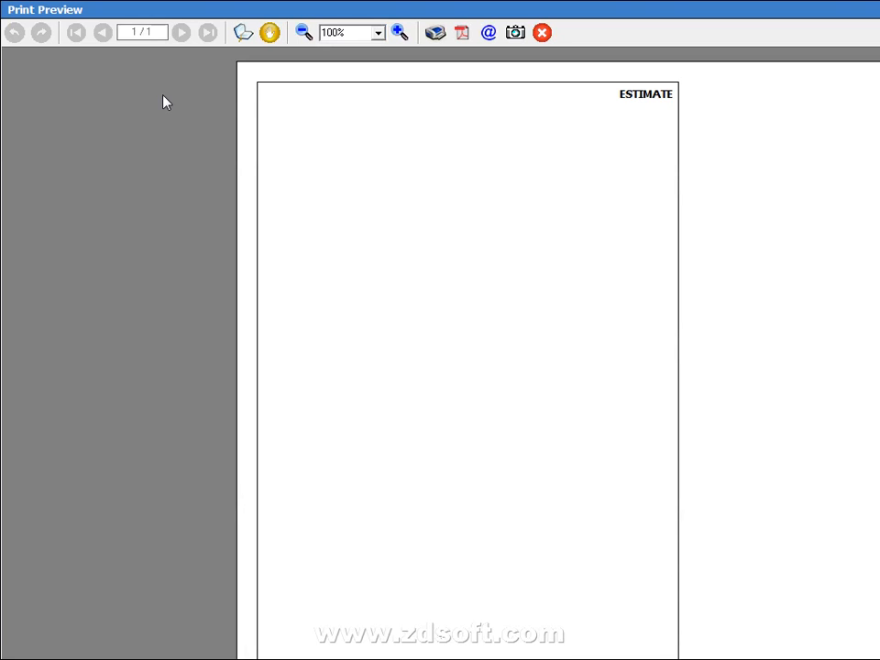
pyautogui.press('Escape')
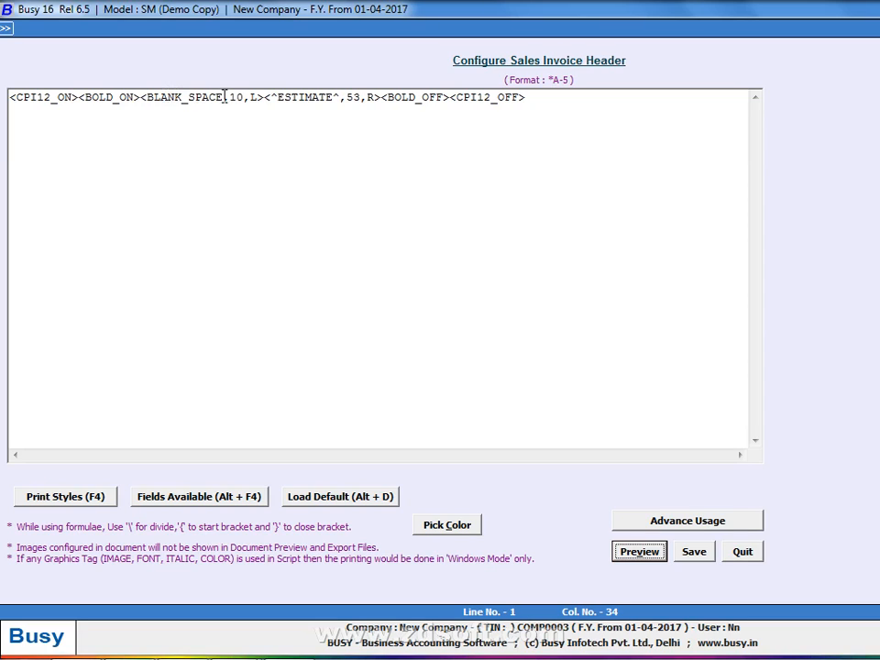
pyautogui.click(266, 97)
pyautogui.press('BackSpace')
pyautogui.press('BackSpace')
pyautogui.press('BackSpace')
pyautogui.press('BackSpace')
pyautogui.press('BackSpace')
pyautogui.press('BackSpace')
pyautogui.press('BackSpace')
pyautogui.press('BackSpace')
pyautogui.press('BackSpace')
pyautogui.press('BackSpace')
pyautogui.press('BackSpace')
pyautogui.press('BackSpace')
pyautogui.press('BackSpace')
pyautogui.press('BackSpace')
pyautogui.press('BackSpace')
pyautogui.press('BackSpace')
pyautogui.press('BackSpace')
pyautogui.press('BackSpace')
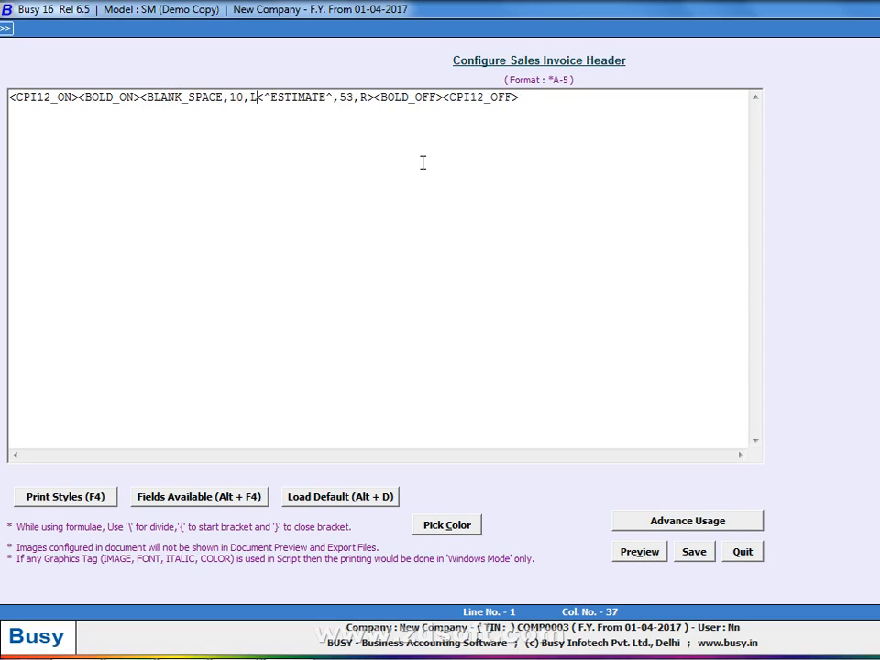
pyautogui.press('Right')
pyautogui.press('Right')
pyautogui.press('Right')
pyautogui.press('Right')
pyautogui.press('Right')
pyautogui.press('Right')
pyautogui.press('Right')
pyautogui.press('Right')
pyautogui.press('Right')
pyautogui.press('Right')
pyautogui.press('Right')
pyautogui.press('Right')
pyautogui.press('Right')
pyautogui.press('Right')
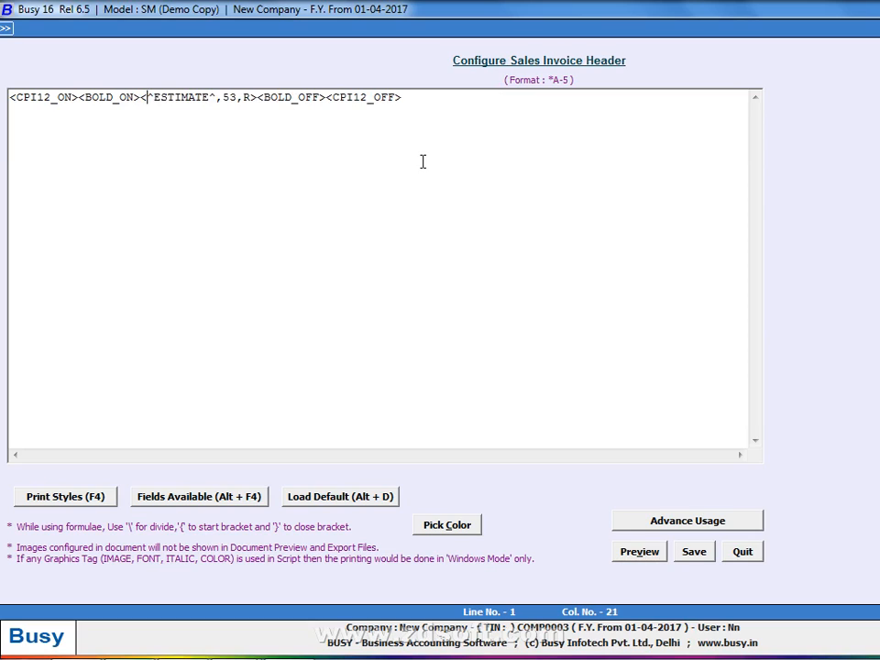
# Set the ESTIMATE width to 65 with centre (C) alignment and preview it
pyautogui.press('BackSpace')
pyautogui.press('BackSpace')
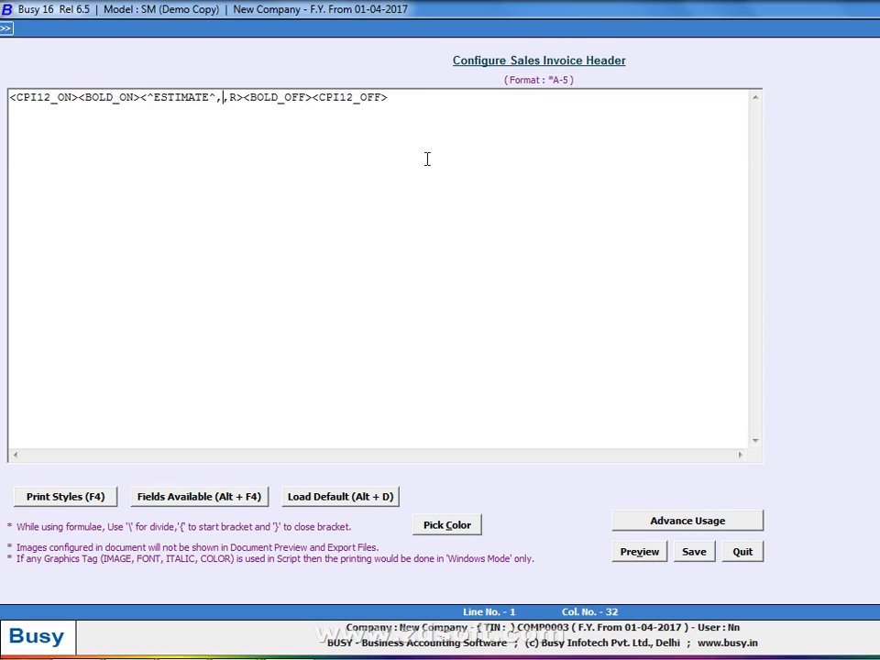
pyautogui.write('65')
pyautogui.press('Right')
pyautogui.press('Right')
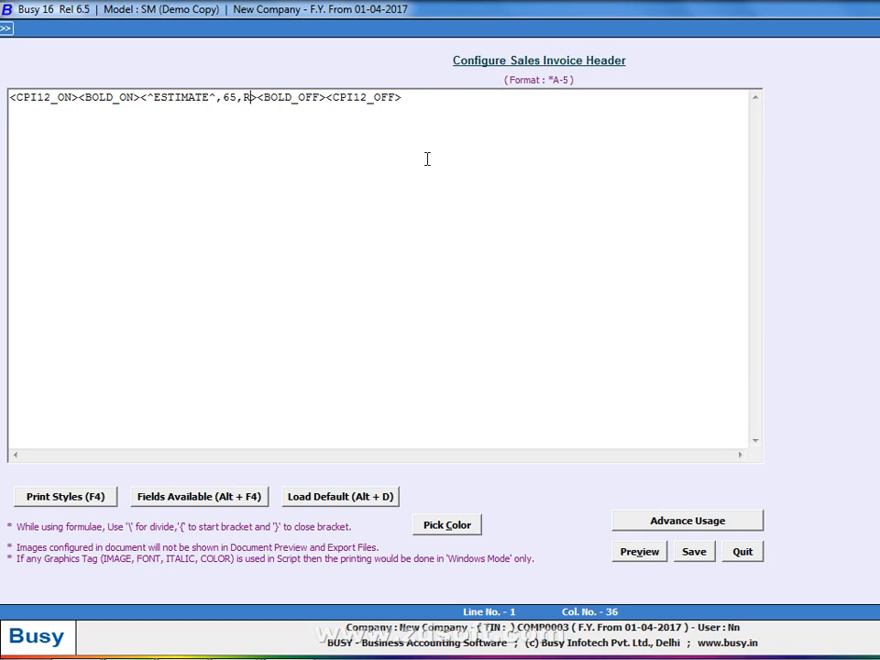
pyautogui.press('BackSpace')
pyautogui.write('C')
pyautogui.hotkey('alt', 'v')
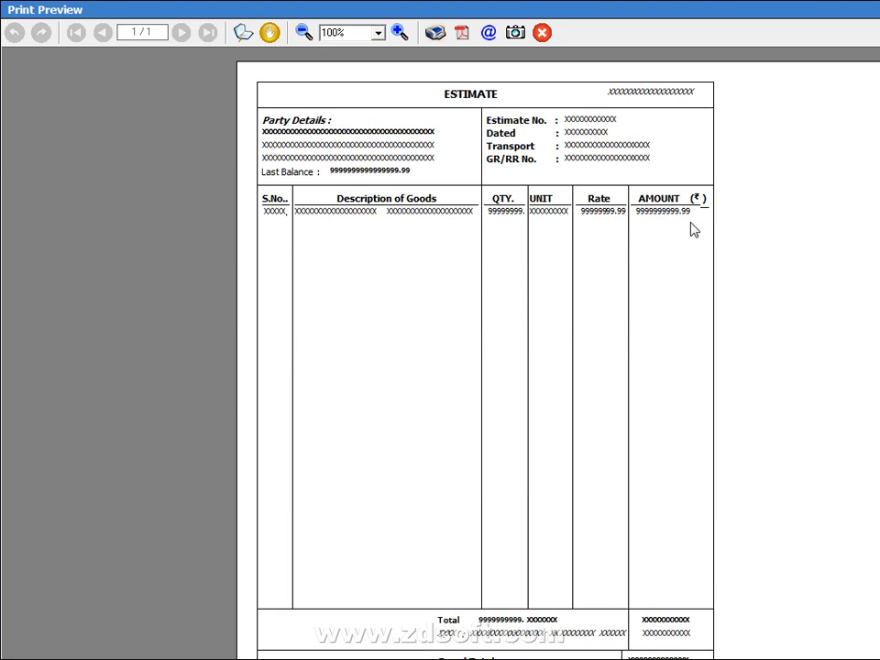
pyautogui.hotkey('alt', 'Tab')
pyautogui.hotkey('alt', 'Tab')
pyautogui.hotkey('alt', 'Tab')
pyautogui.press('Escape')
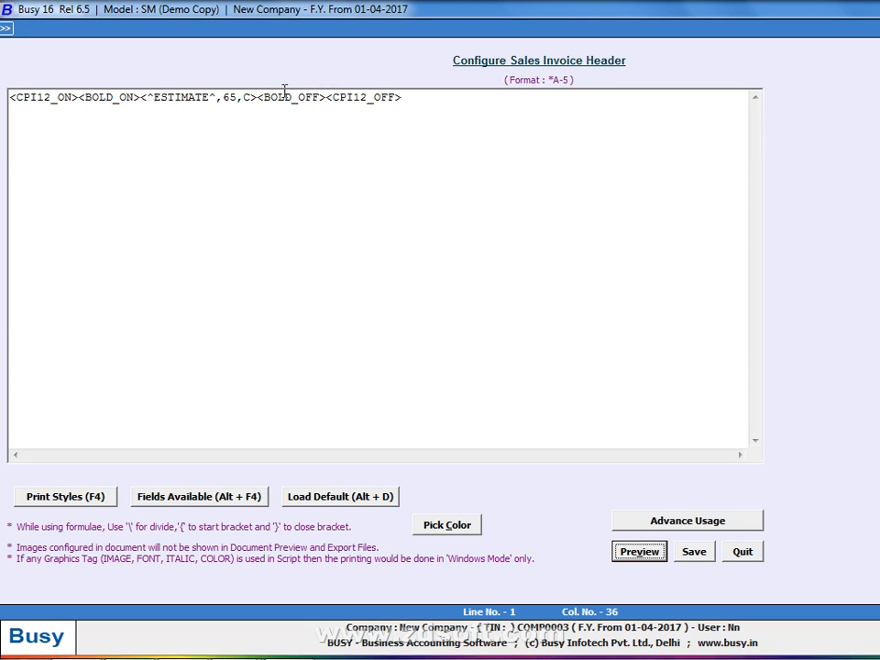
# Widen the ESTIMATE field to 70 and preview the centred title
pyautogui.moveTo(243, 96); pyautogui.dragTo(285, 96)
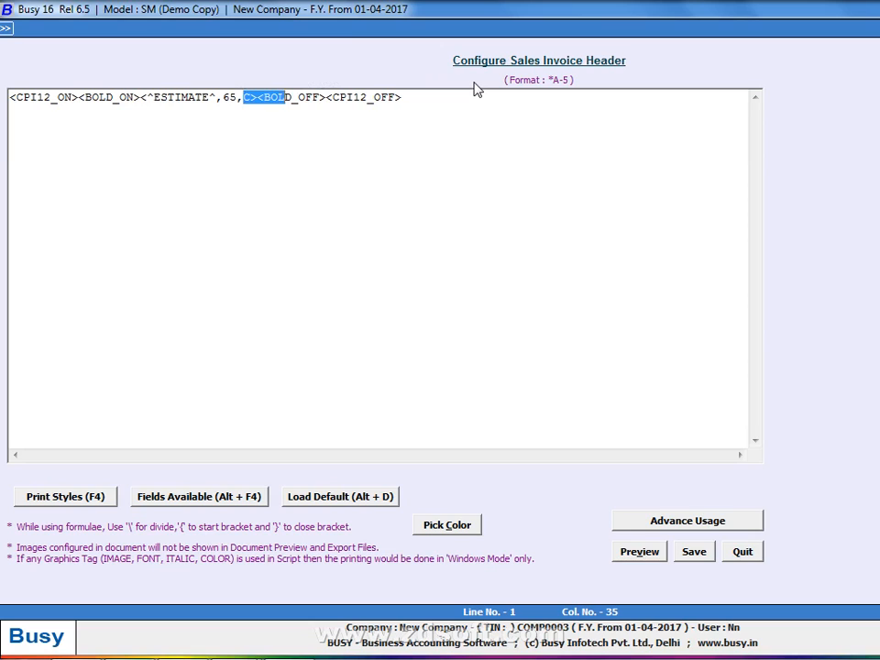
pyautogui.press('Left')
pyautogui.press('Left')
pyautogui.press('Left')
pyautogui.press('Left')
pyautogui.press('Left')
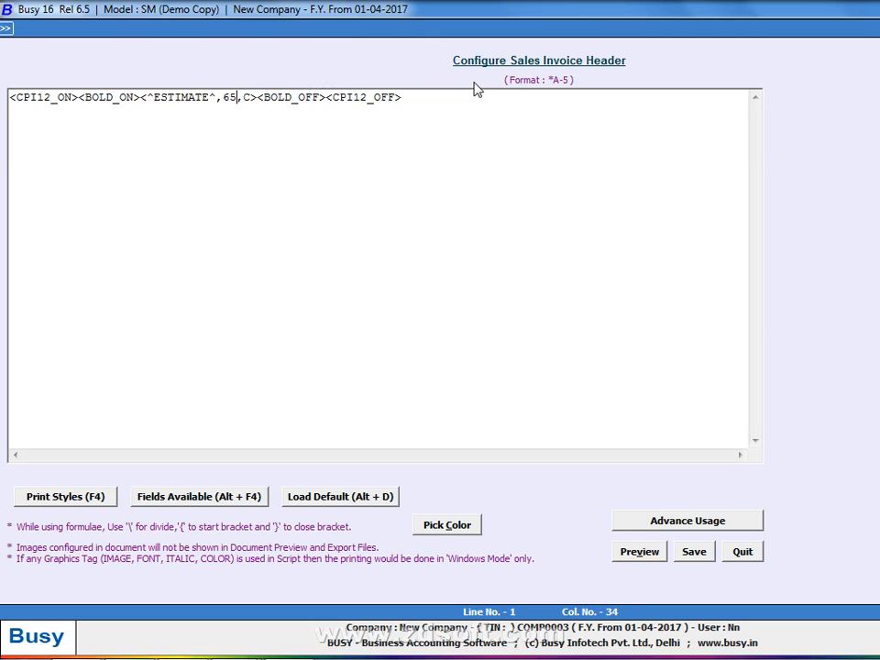
pyautogui.press('BackSpace')
pyautogui.press('BackSpace')
pyautogui.write('70')
pyautogui.hotkey('alt', 'v')
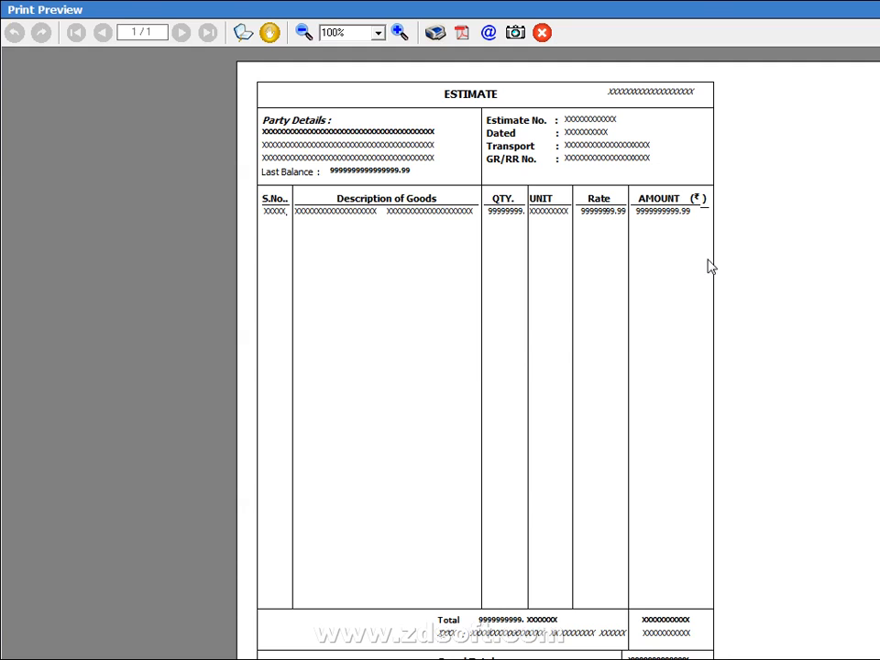
pyautogui.hotkey('alt', 'Tab')
pyautogui.press('Escape')
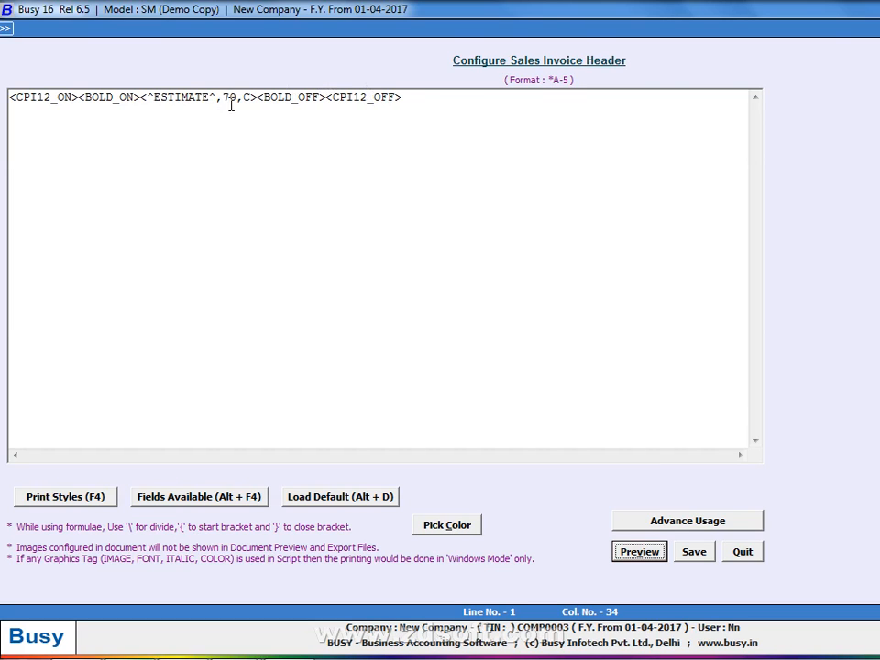
# Change the ESTIMATE width to 67 and compare the preview windows
pyautogui.click(238, 100)
pyautogui.press('BackSpace')
pyautogui.press('BackSpace')
pyautogui.write('67')
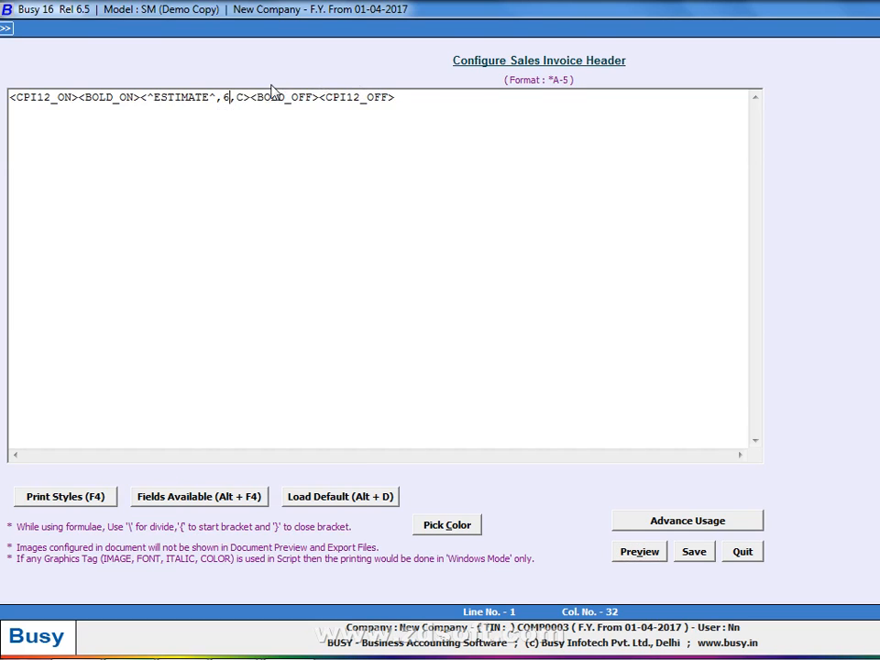
pyautogui.hotkey('alt', 'Tab')
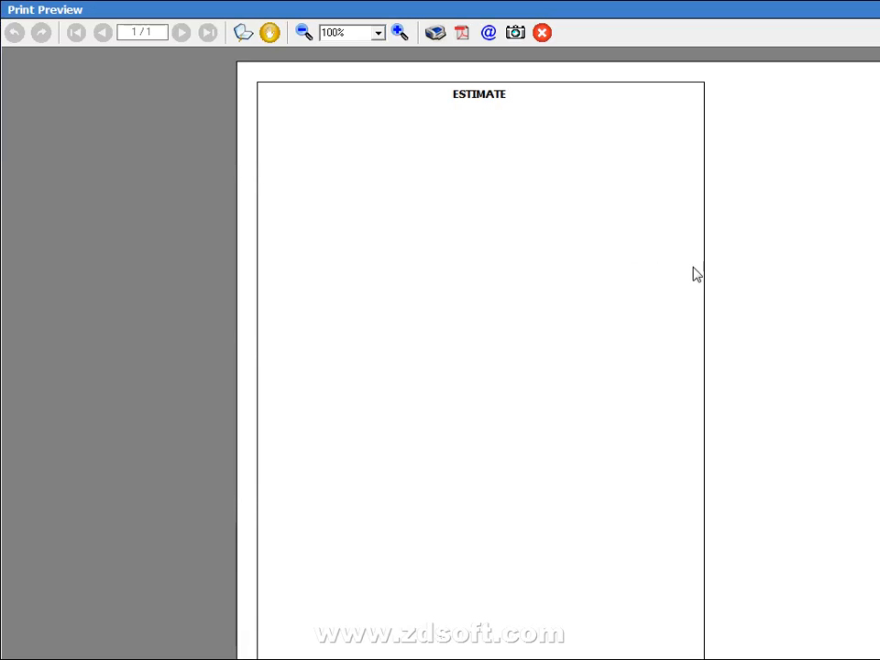
pyautogui.hotkey('alt', 'Tab')
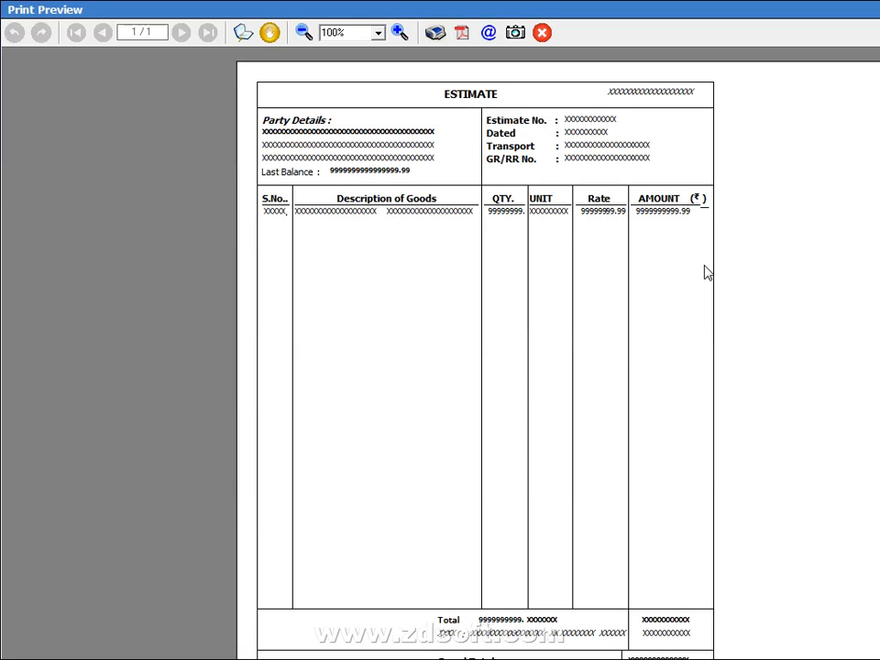
pyautogui.press('Escape')
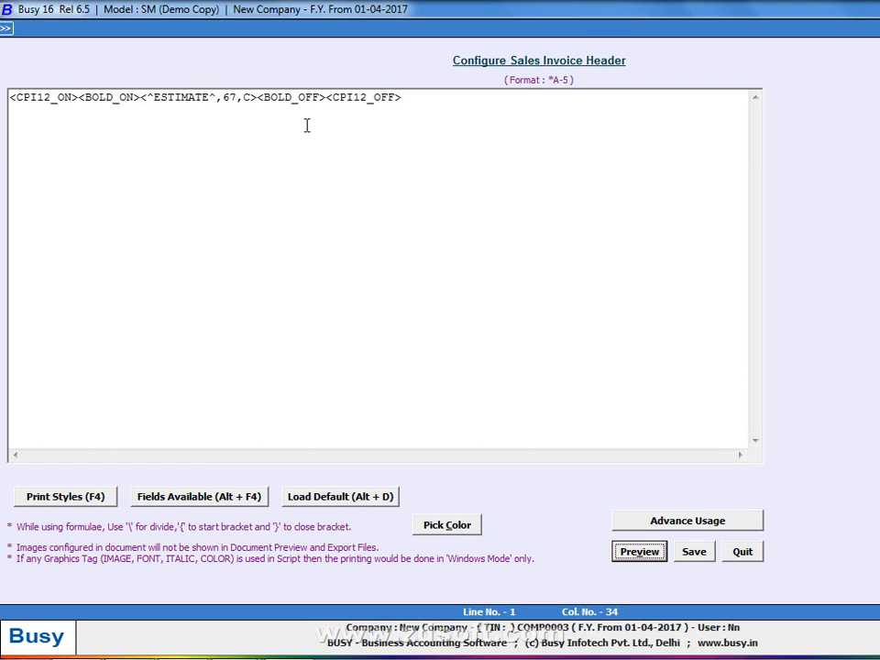
# Set the ESTIMATE width to 66 and compare it against the full estimate preview
pyautogui.click(240, 97)
pyautogui.press('BackSpace')
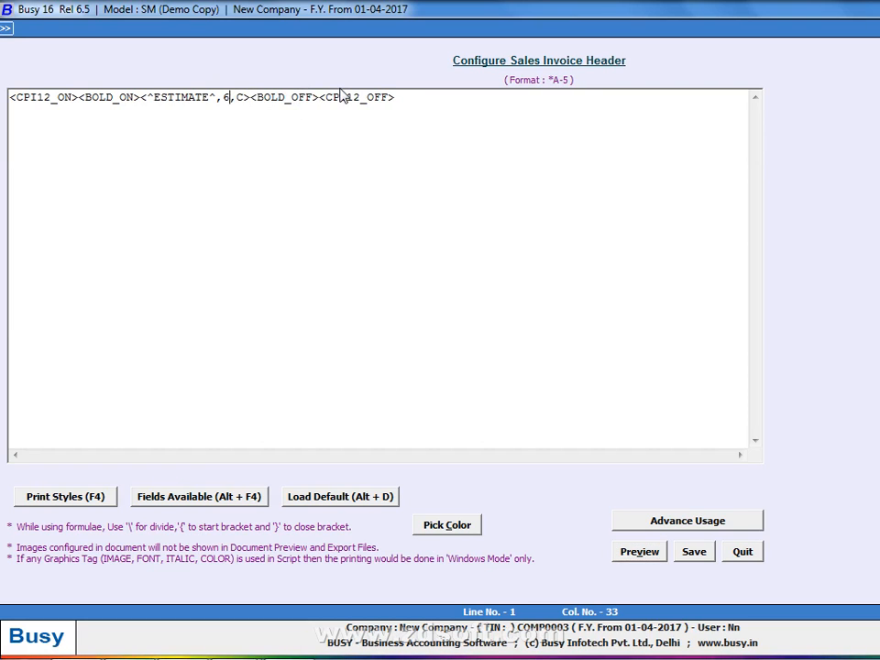
pyautogui.write('6')
pyautogui.hotkey('alt', 'p')
pyautogui.hotkey('alt', 'Tab')
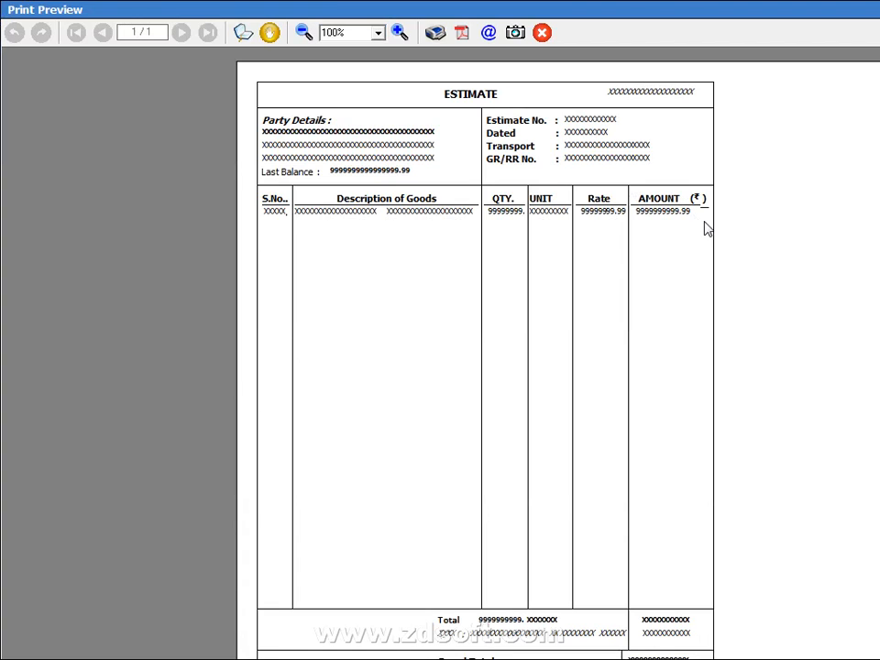
pyautogui.hotkey('alt', 'Tab')
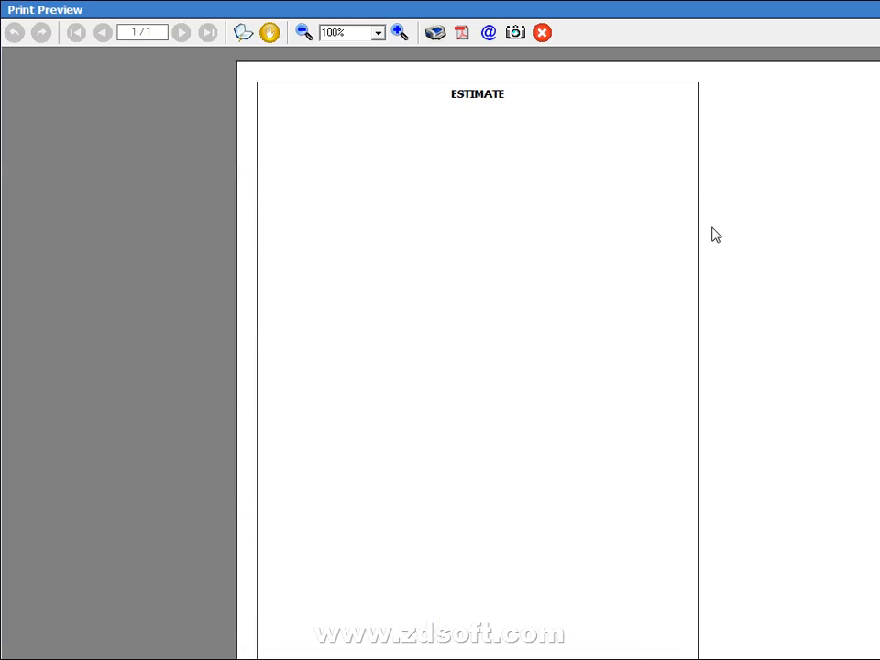
pyautogui.hotkey('alt', 'Tab')
pyautogui.hotkey('alt', 'Tab')
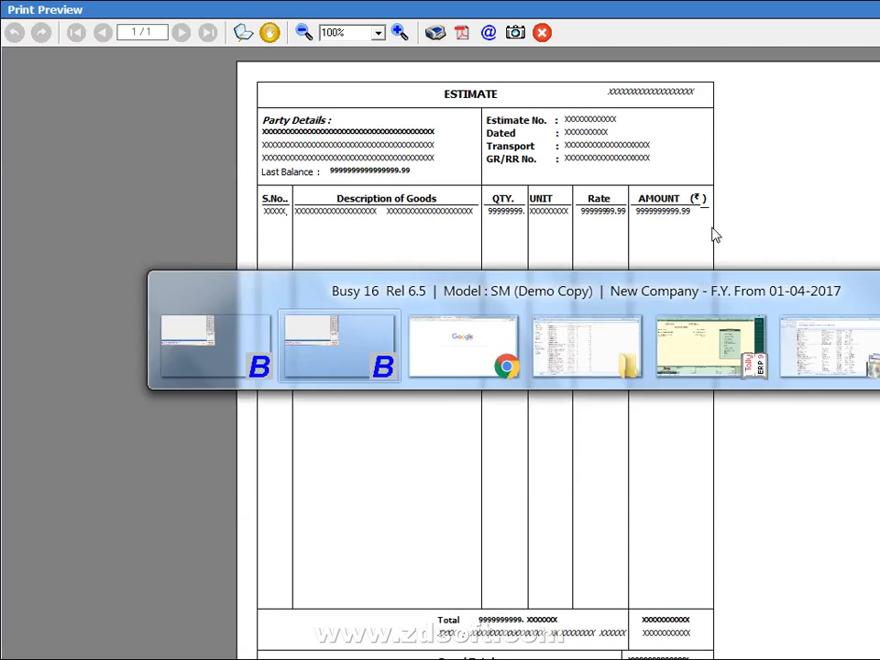
pyautogui.press('Escape')
# Set the ESTIMATE width to 60 and preview the centred bold title
pyautogui.click(243, 96)
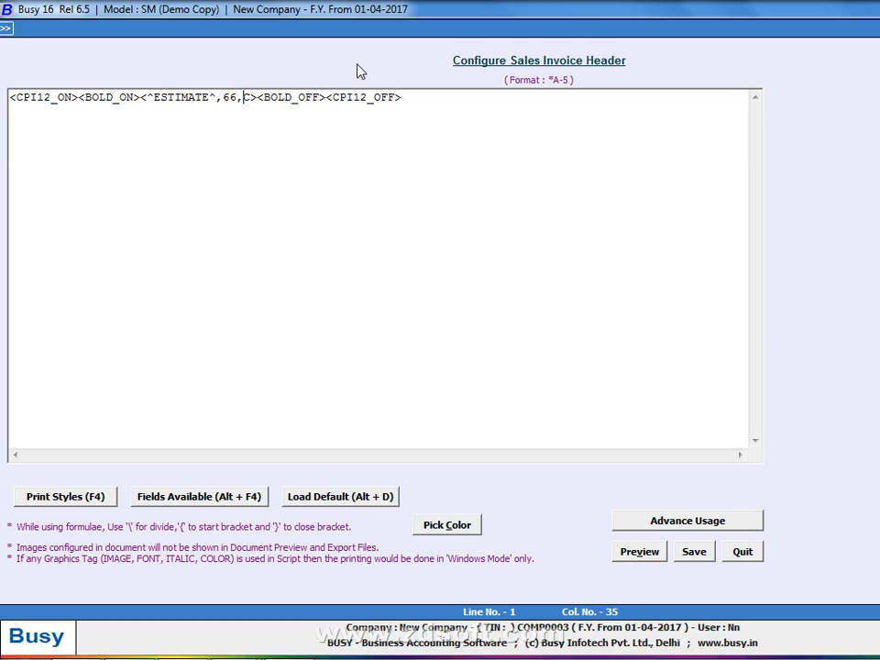
pyautogui.press('Left')
pyautogui.press('BackSpace')
pyautogui.write('0')
pyautogui.hotkey('alt', 'p')
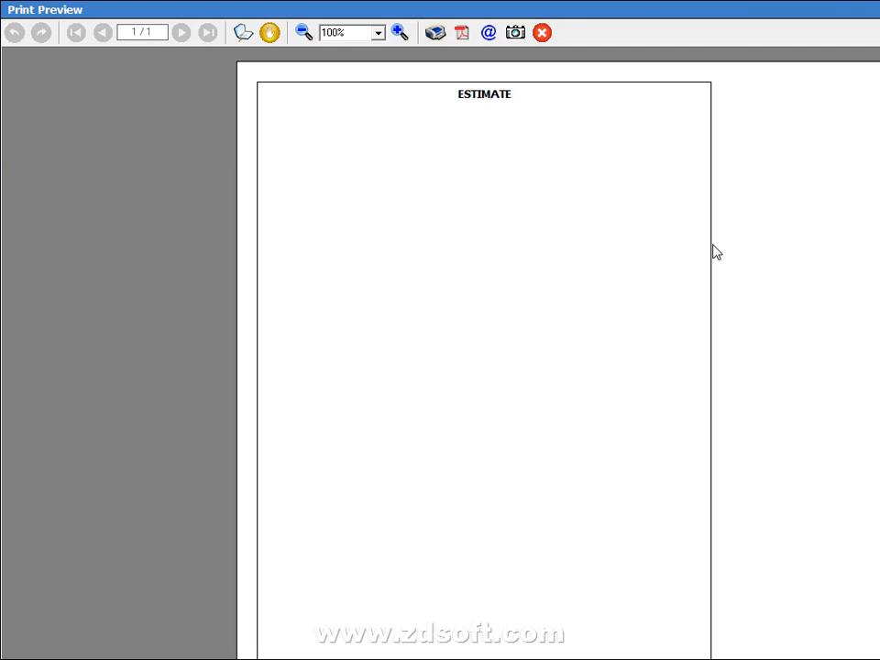
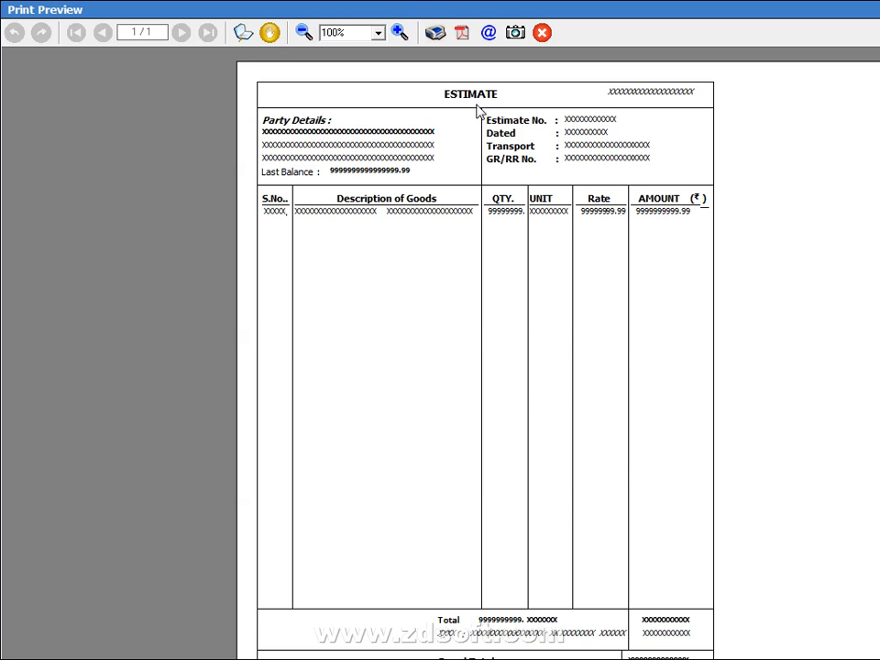
# Leave the print preview and put the cursor just before the <^ESTIMATE^ field in the header script
pyautogui.press('Escape')
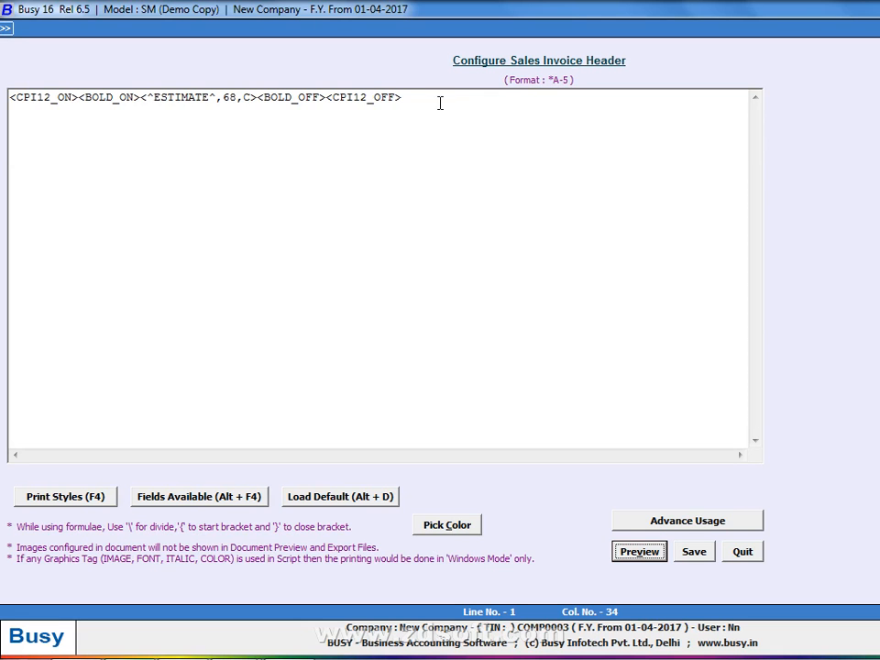
pyautogui.click(146, 96)
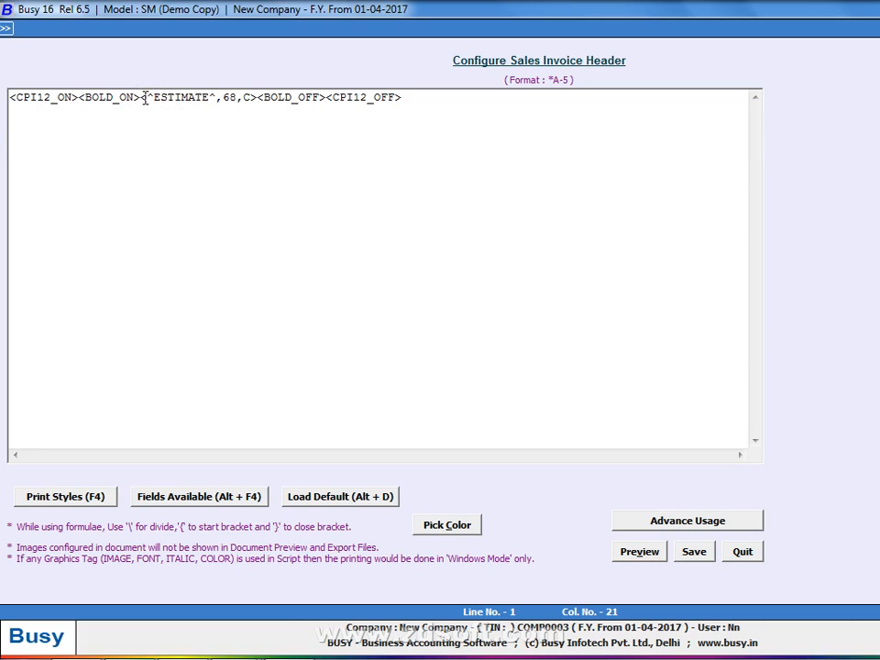
# Insert <DATA_FONT_ON,Tahoma,10> before the ESTIMATE field, replacing Courier New with Tahoma
pyautogui.press('Left')
pyautogui.write('<DATA_FONT_ON,Courier New,10>')
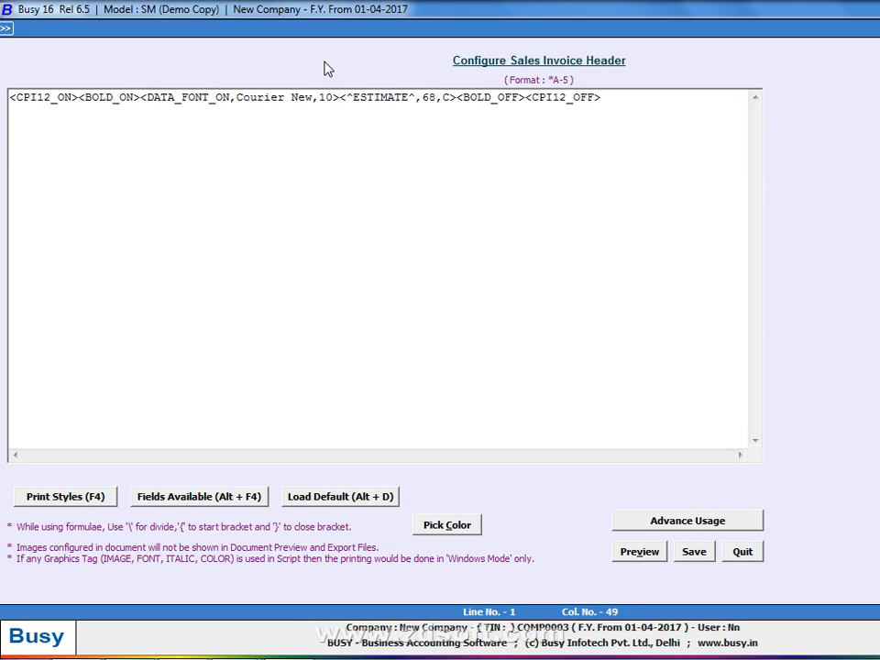
pyautogui.press('Left')
pyautogui.press('Left')
pyautogui.press('Left')
pyautogui.press('Left')
pyautogui.press('BackSpace')
pyautogui.press('BackSpace')
pyautogui.press('BackSpace')
pyautogui.press('BackSpace')
pyautogui.press('BackSpace')
pyautogui.press('BackSpace')
pyautogui.press('BackSpace')
pyautogui.press('BackSpace')
pyautogui.press('BackSpace')
pyautogui.press('BackSpace')
pyautogui.press('BackSpace')
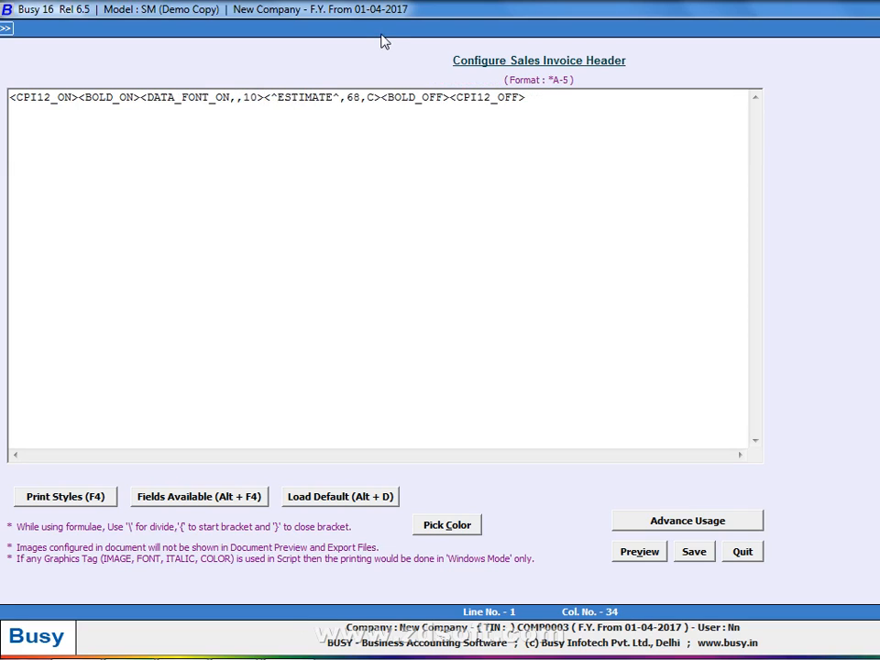
pyautogui.write('TA')
pyautogui.press('BackSpace')
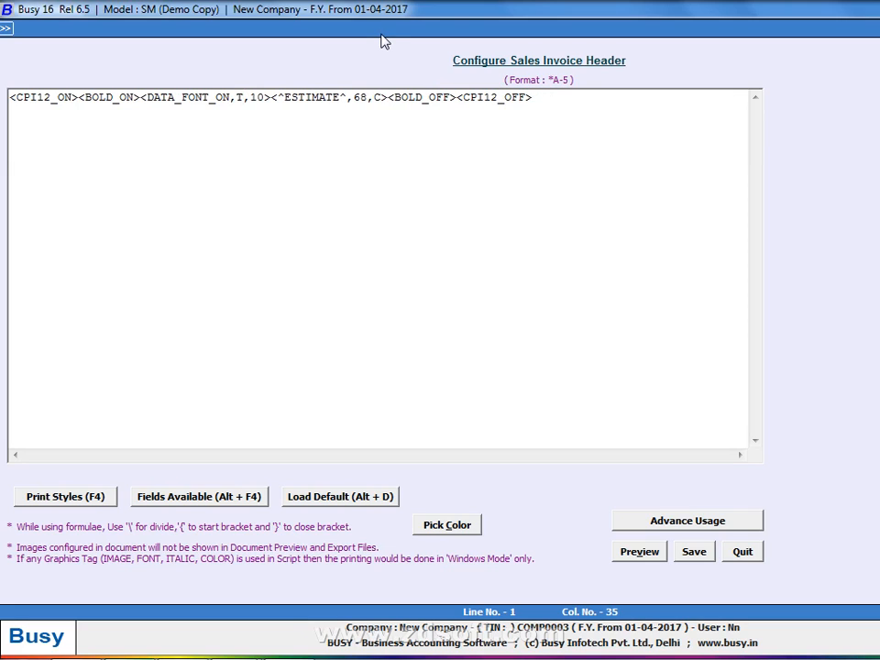
pyautogui.write('ahoma')
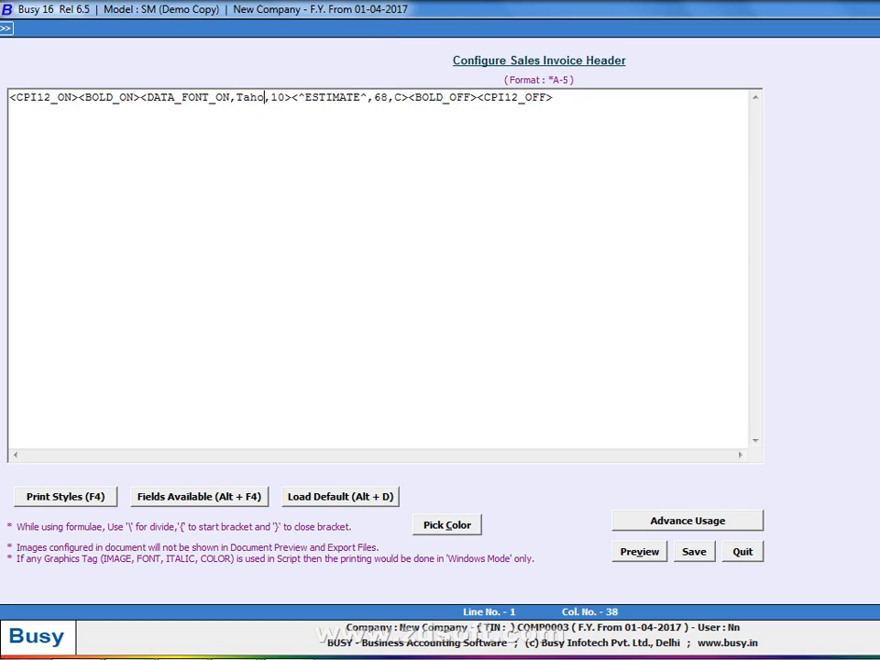
pyautogui.press('BackSpace')
pyautogui.press('BackSpace')
pyautogui.press('BackSpace')
pyautogui.press('BackSpace')
pyautogui.press('BackSpace')
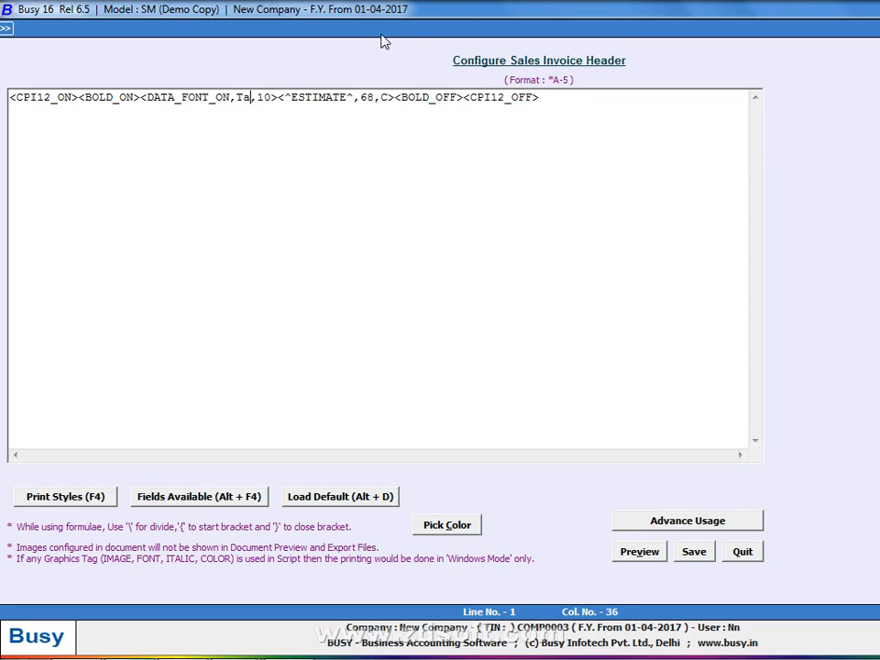
pyautogui.write('o')
pyautogui.press('BackSpace')
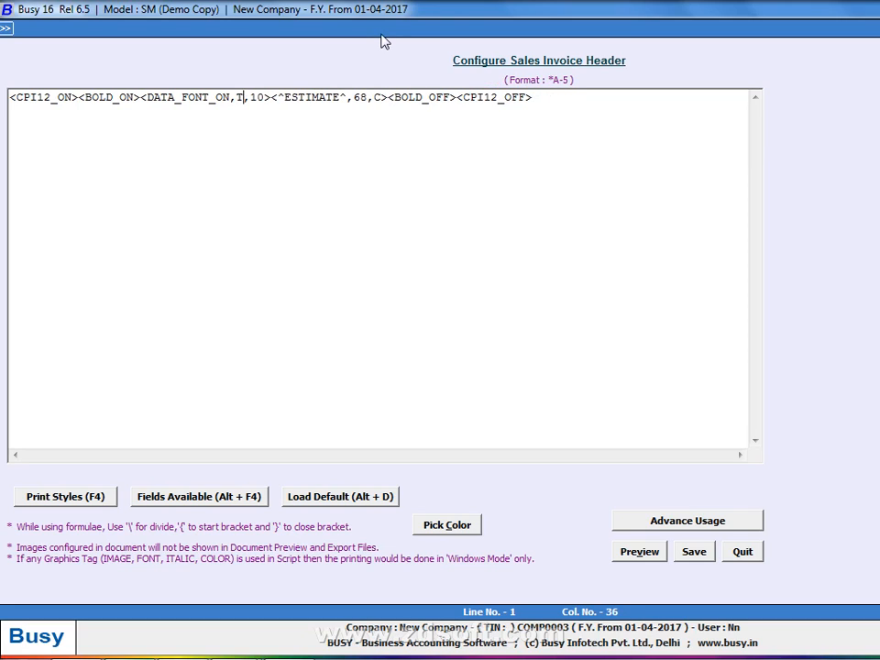
pyautogui.write('a')
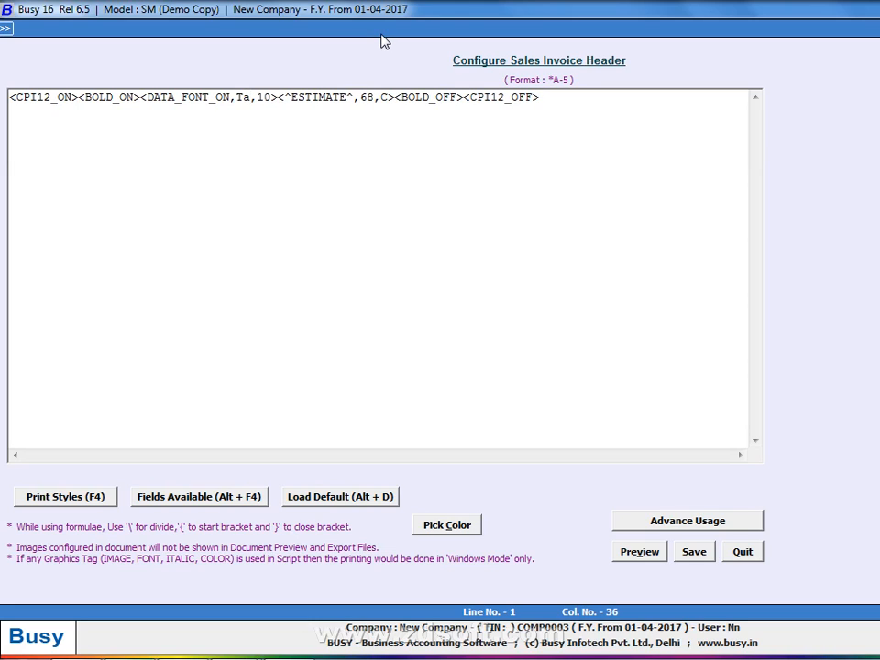
pyautogui.press('BackSpace')
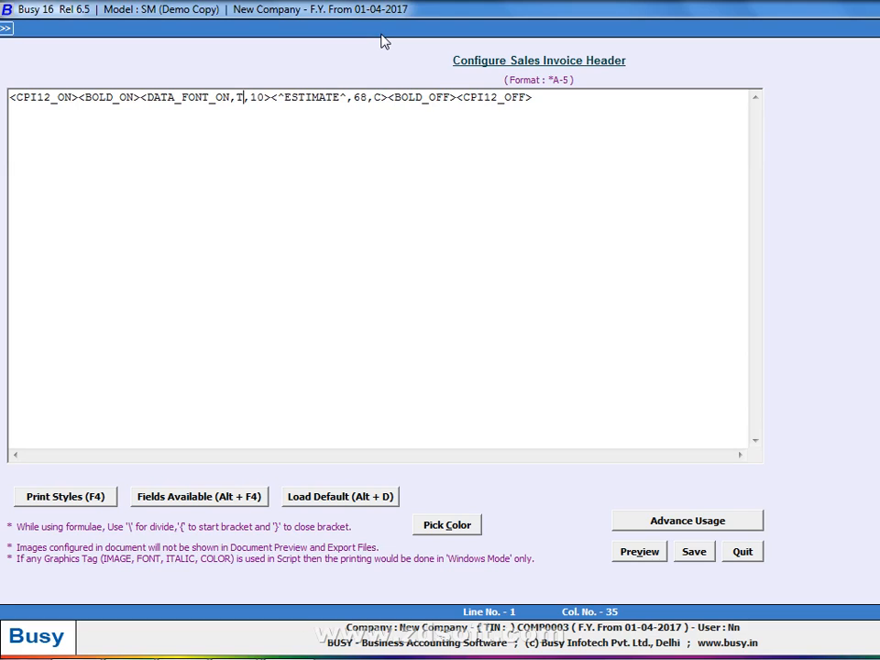
pyautogui.write('ahoma')
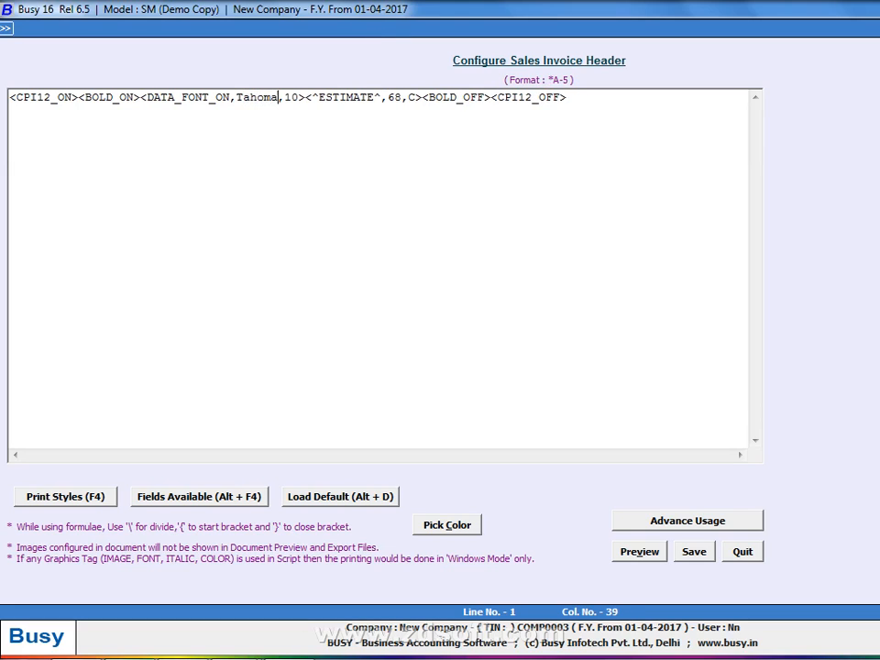
pyautogui.hotkey('alt', 'v')
pyautogui.press('Return')
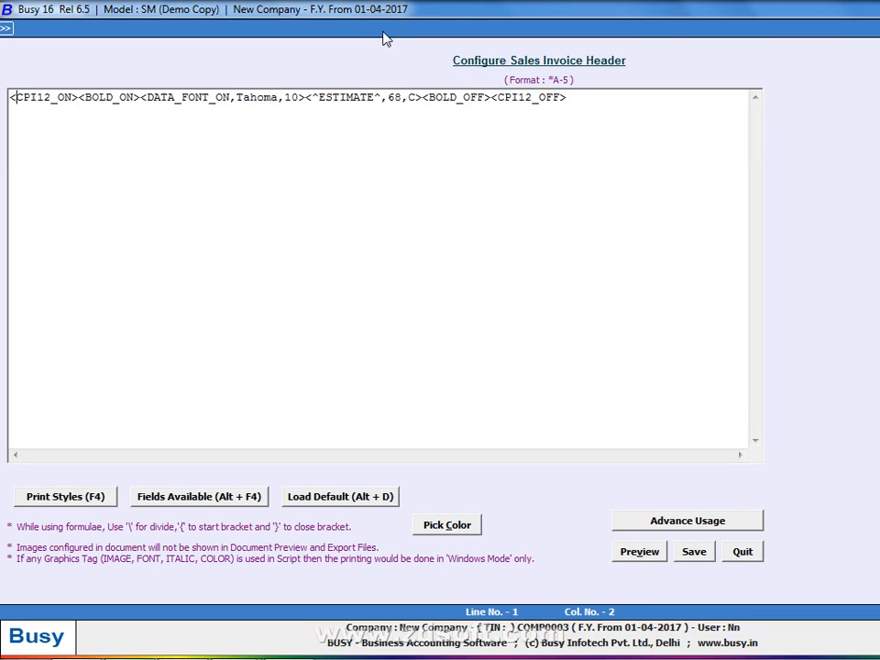
# Add <DATA_FONT_OFF> before <BOLD_OFF> and preview the Tahoma header
pyautogui.click(622, 102)
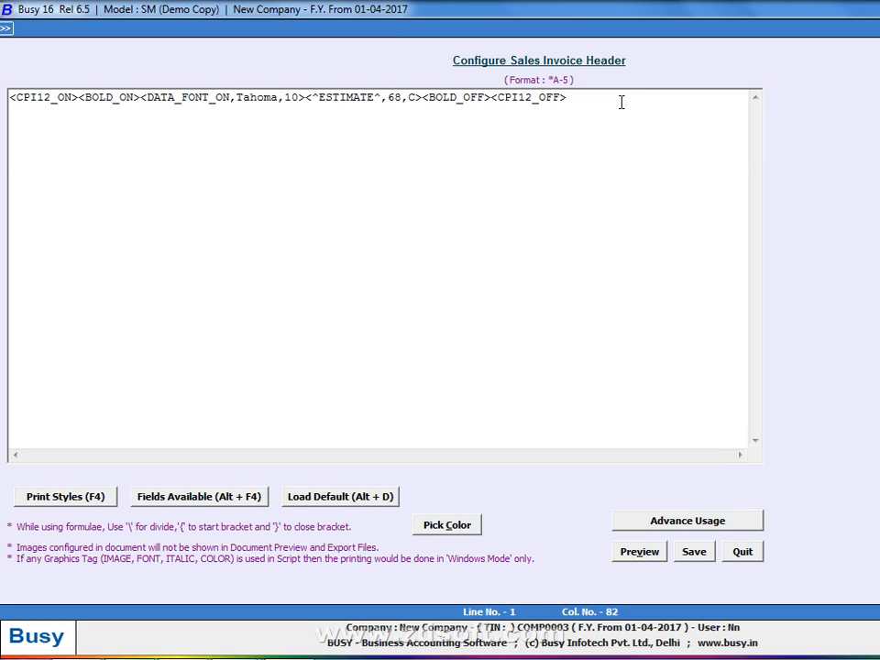
pyautogui.click(424, 98)
pyautogui.hotkey('alt', 'F4')
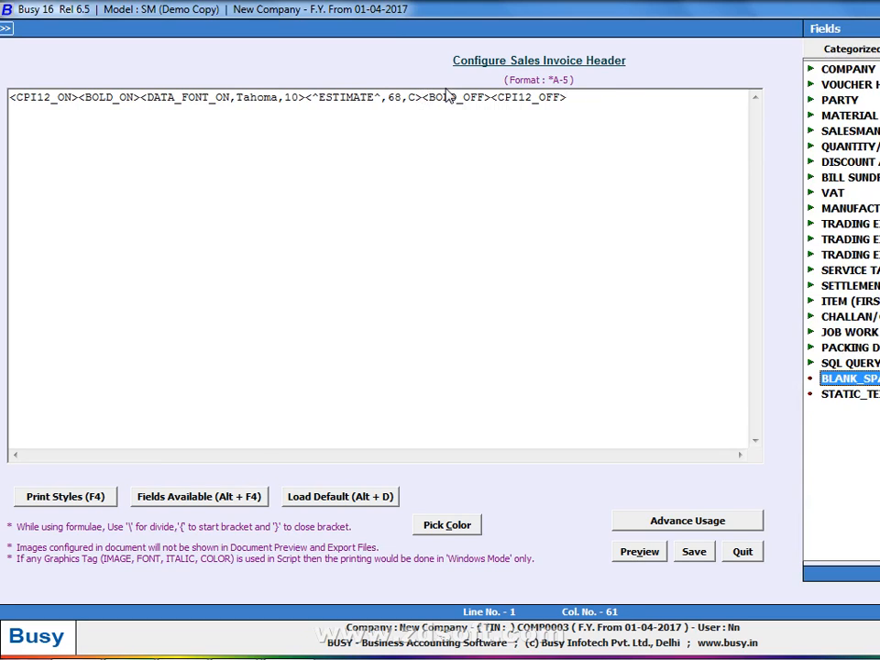
pyautogui.press('Return')
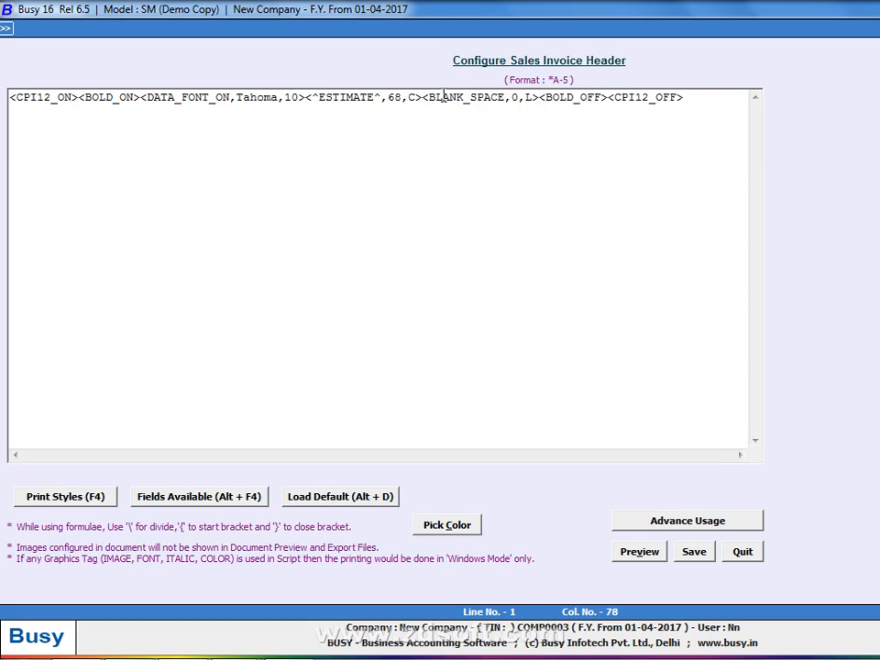
pyautogui.press('BackSpace')
pyautogui.press('BackSpace')
pyautogui.press('BackSpace')
pyautogui.press('BackSpace')
pyautogui.press('BackSpace')
pyautogui.press('BackSpace')
pyautogui.press('BackSpace')
pyautogui.press('BackSpace')
pyautogui.press('BackSpace')
pyautogui.press('BackSpace')
pyautogui.press('BackSpace')
pyautogui.press('BackSpace')
pyautogui.press('BackSpace')
pyautogui.press('BackSpace')
pyautogui.press('BackSpace')
pyautogui.press('BackSpace')
pyautogui.press('BackSpace')
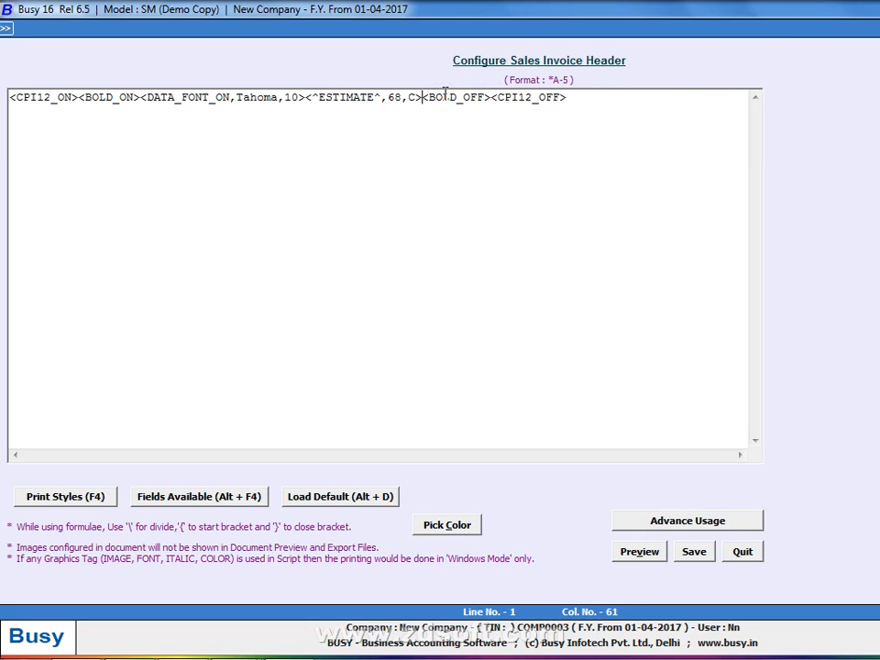
pyautogui.write('<DATA_FONT_OFF>')
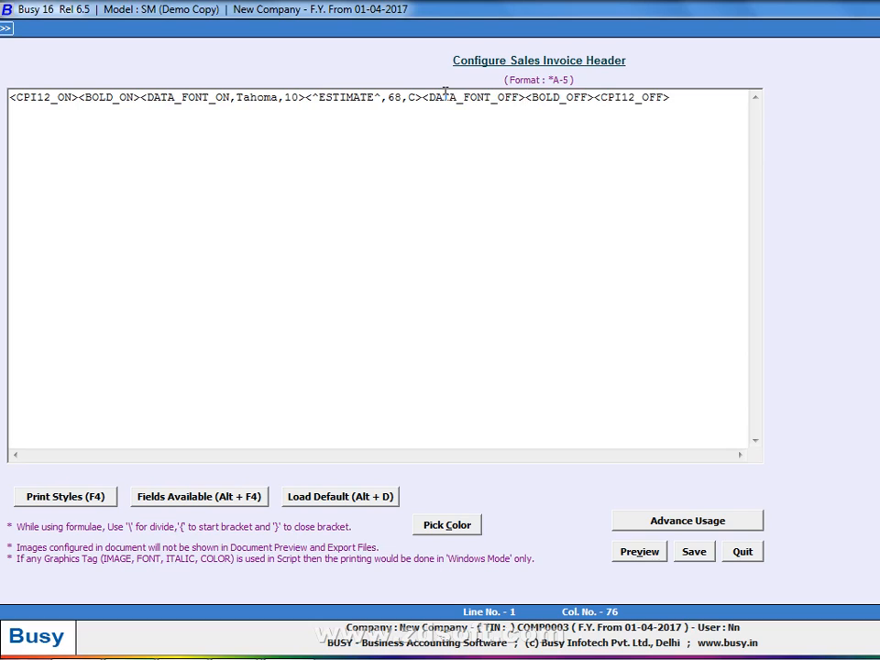
pyautogui.hotkey('alt', 'p')
pyautogui.press('Escape')
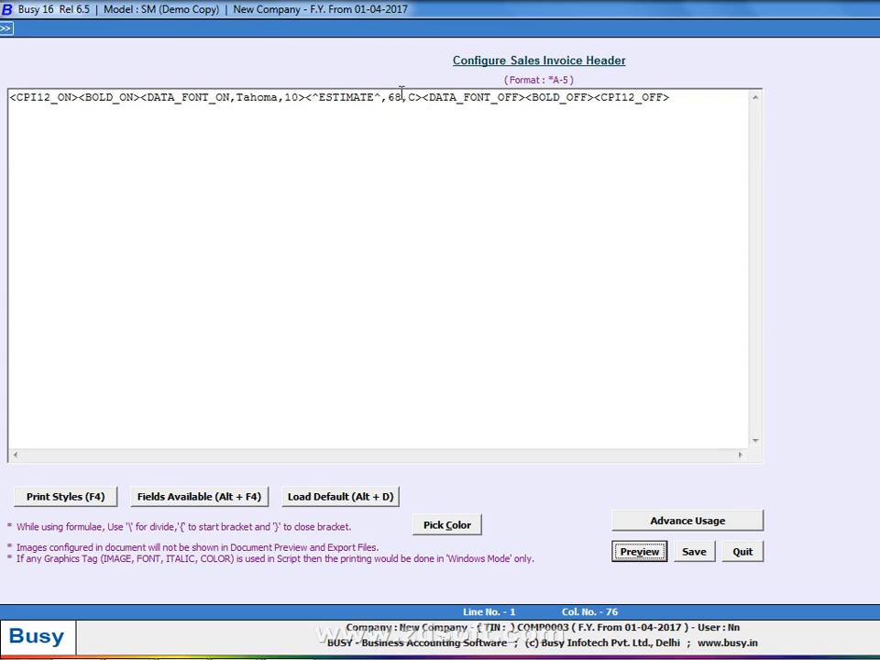
# Change the Tahoma font size from 10 to 12 and preview the header
pyautogui.click(298, 96)
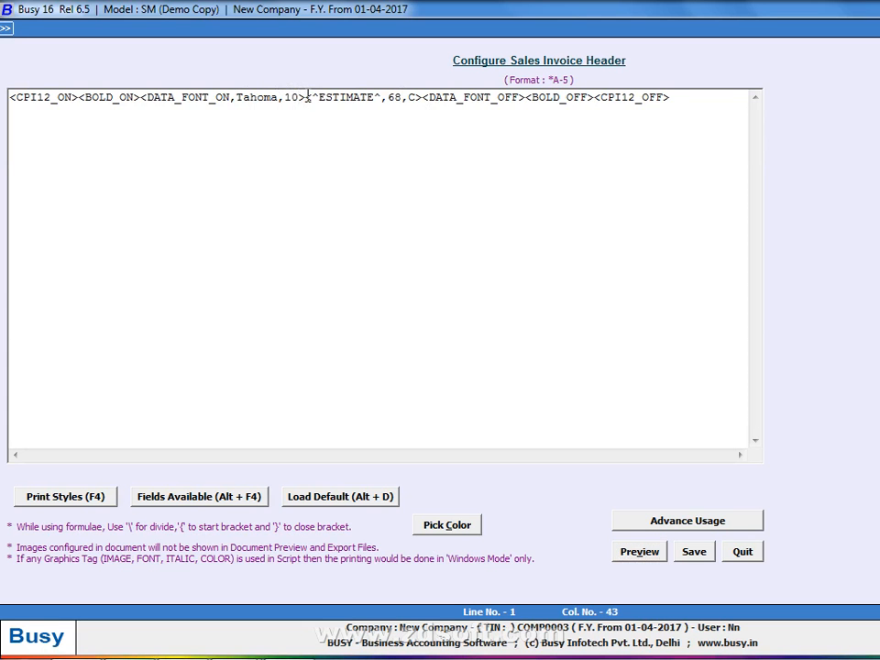
pyautogui.press('BackSpace')
pyautogui.write('2')
pyautogui.hotkey('alt', 'p')
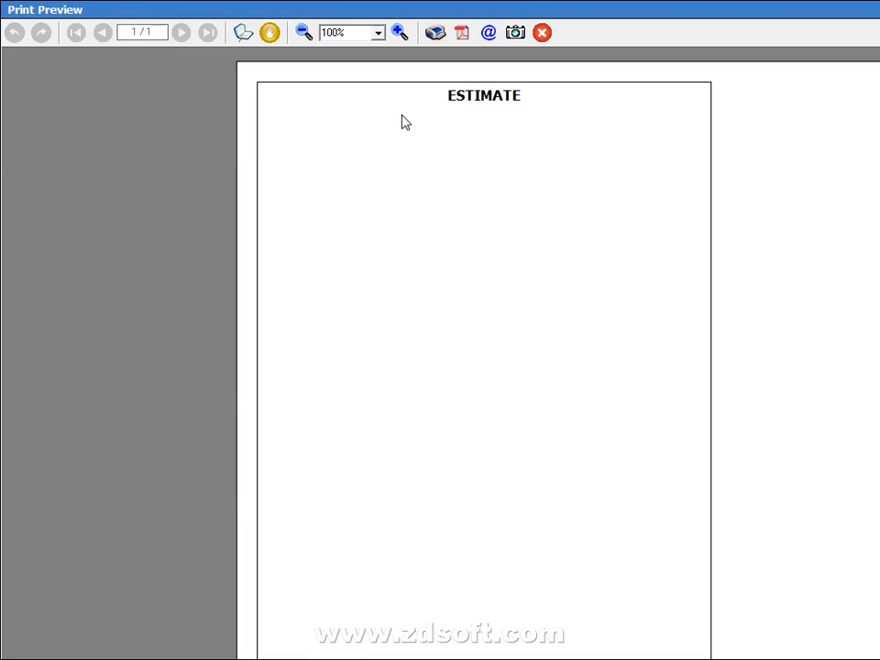
pyautogui.press('Escape')
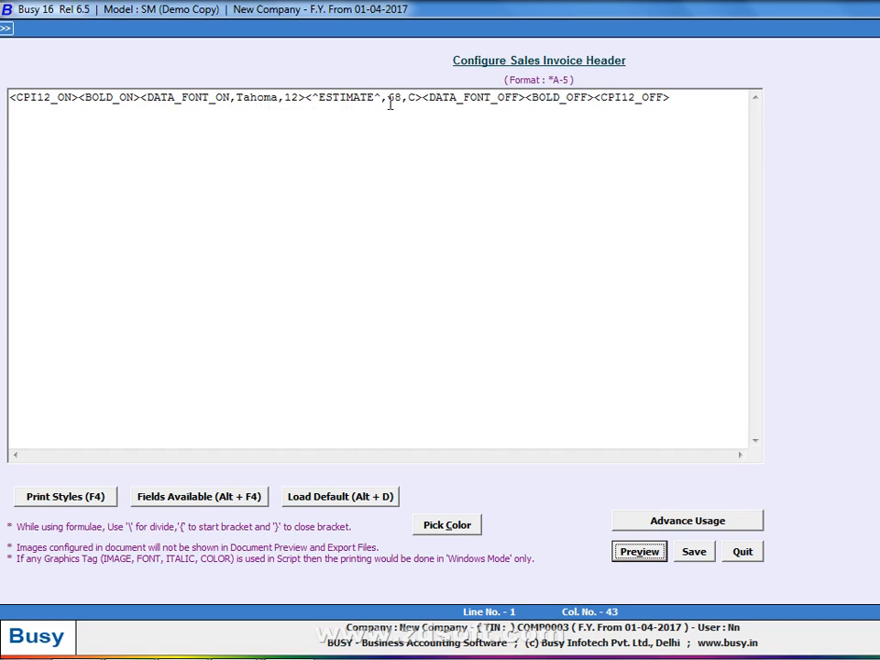
# Change the ESTIMATE position from 68 to 60, then to 65, previewing each
pyautogui.click(297, 97)
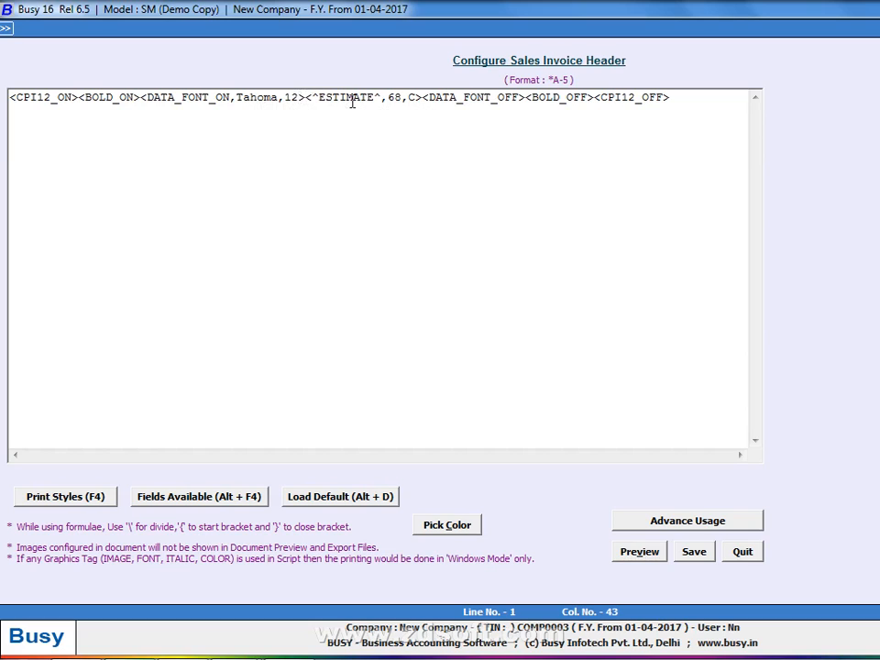
pyautogui.press('Right')
pyautogui.press('Right')
pyautogui.press('Right')
pyautogui.press('Right')
pyautogui.press('Right')
pyautogui.press('Right')
pyautogui.press('Right')
pyautogui.press('Right')
pyautogui.press('Right')
pyautogui.press('Right')
pyautogui.press('Right')
pyautogui.press('Right')
pyautogui.press('Right')
pyautogui.press('Right')
pyautogui.press('Right')
pyautogui.press('BackSpace')
pyautogui.write('0')
pyautogui.hotkey('alt', 'p')
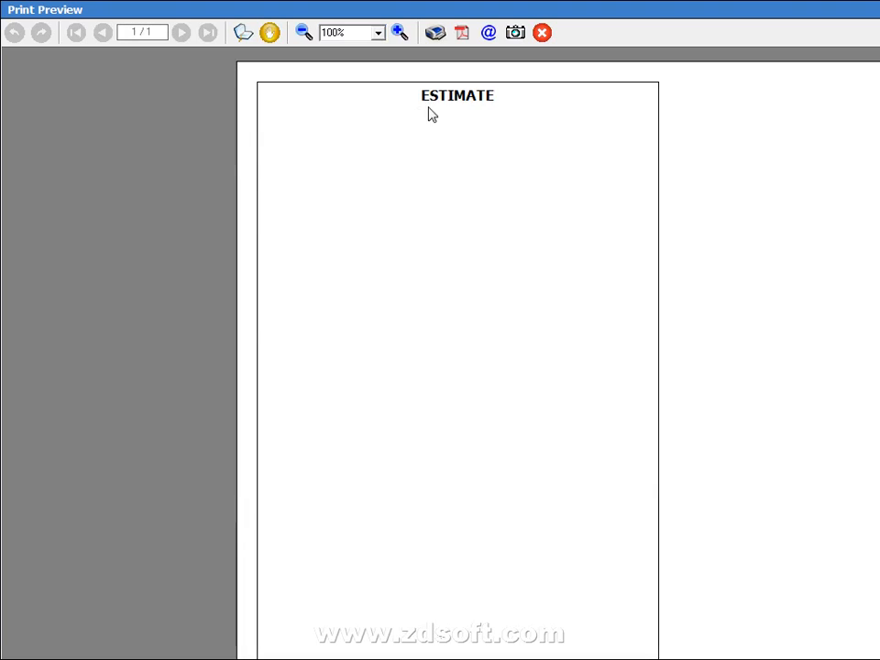
pyautogui.press('Escape')
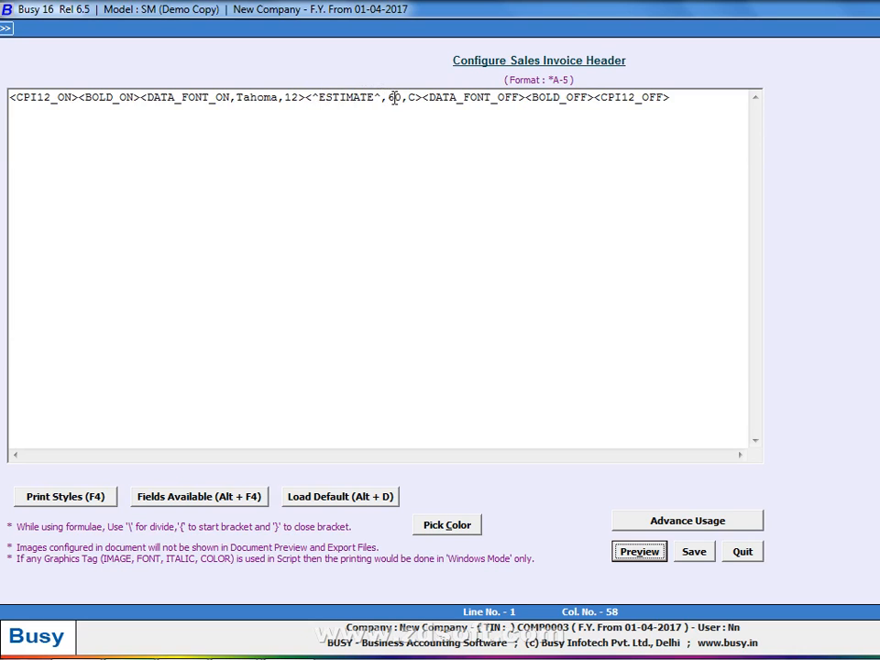
pyautogui.press('BackSpace')
pyautogui.write('5')
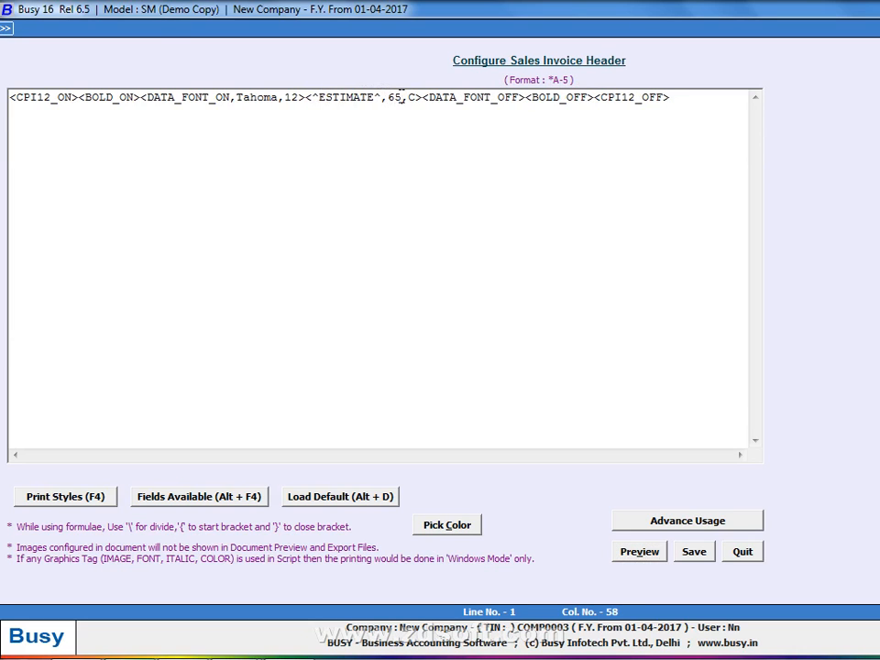
pyautogui.hotkey('alt', 'p')
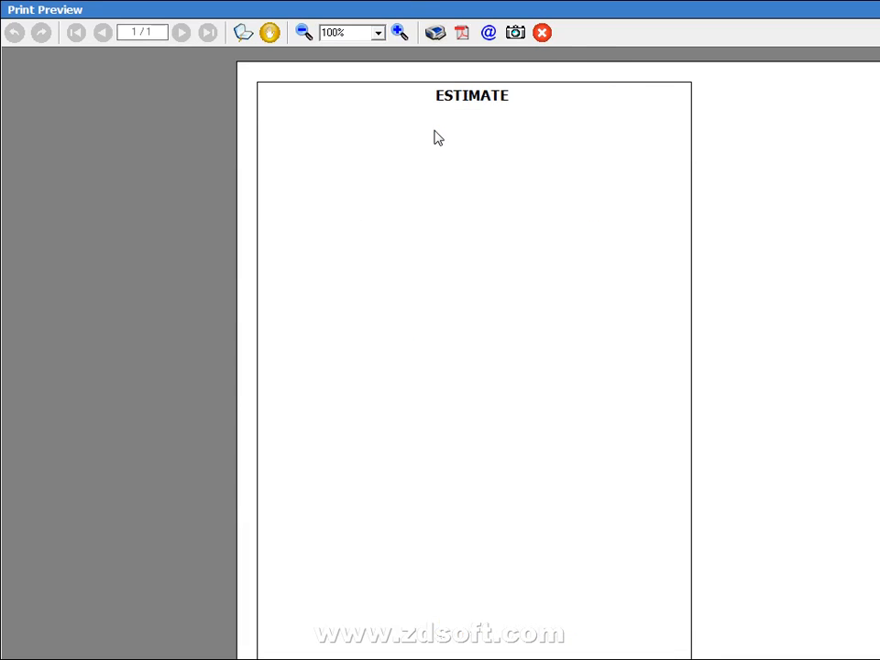
pyautogui.press('Escape')
# Preview the full estimate with the updated ESTIMATE title
pyautogui.click(287, 103)
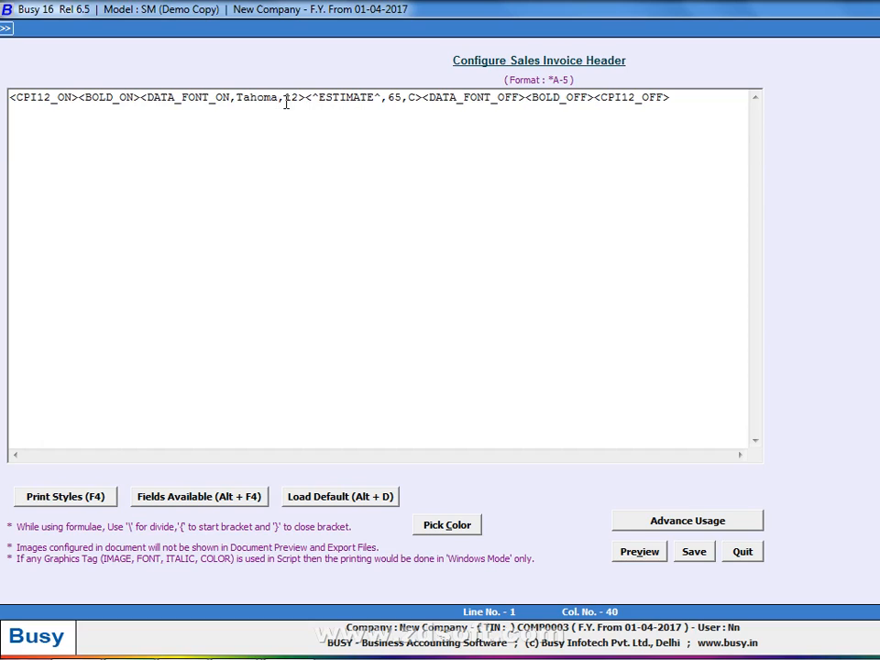
pyautogui.click(492, 103)
pyautogui.hotkey('alt', 'v')
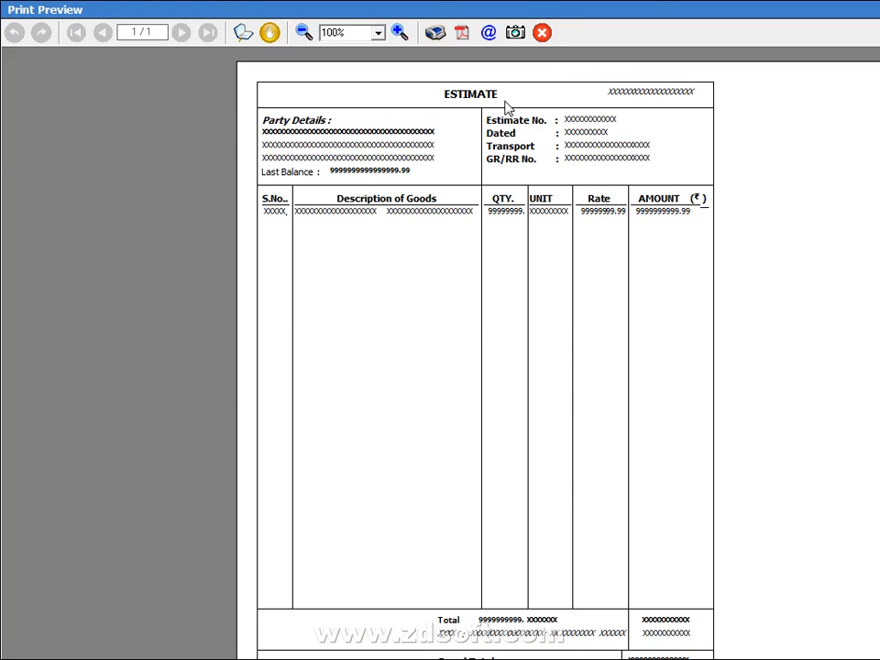
pyautogui.hotkey('alt', 'Tab')
# Add a full horizontal line <BLH,F> on a new line beneath the ESTIMATE title
pyautogui.click(705, 95)
pyautogui.hotkey('alt', 'Tab')
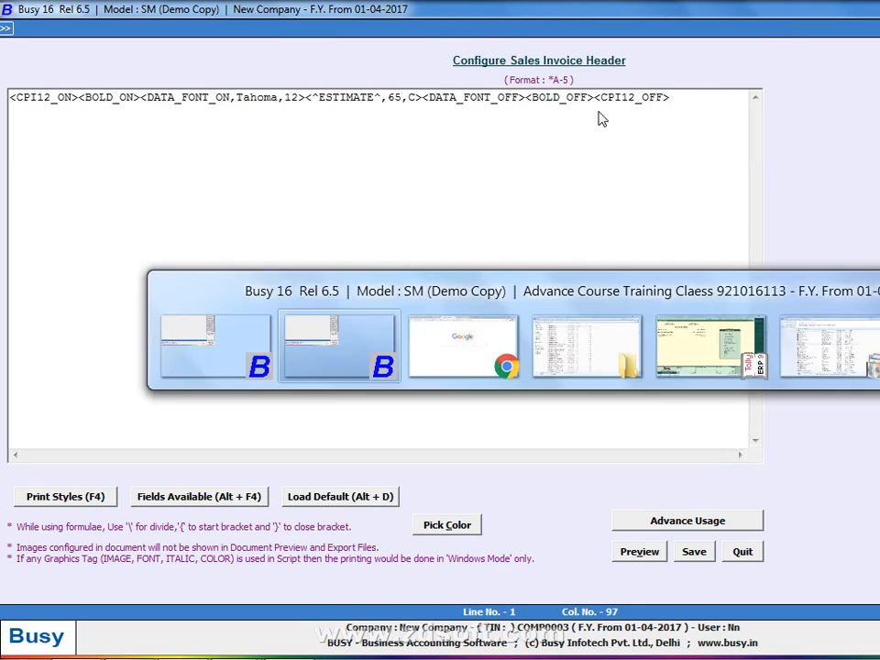
pyautogui.hotkey('alt', 'Tab')
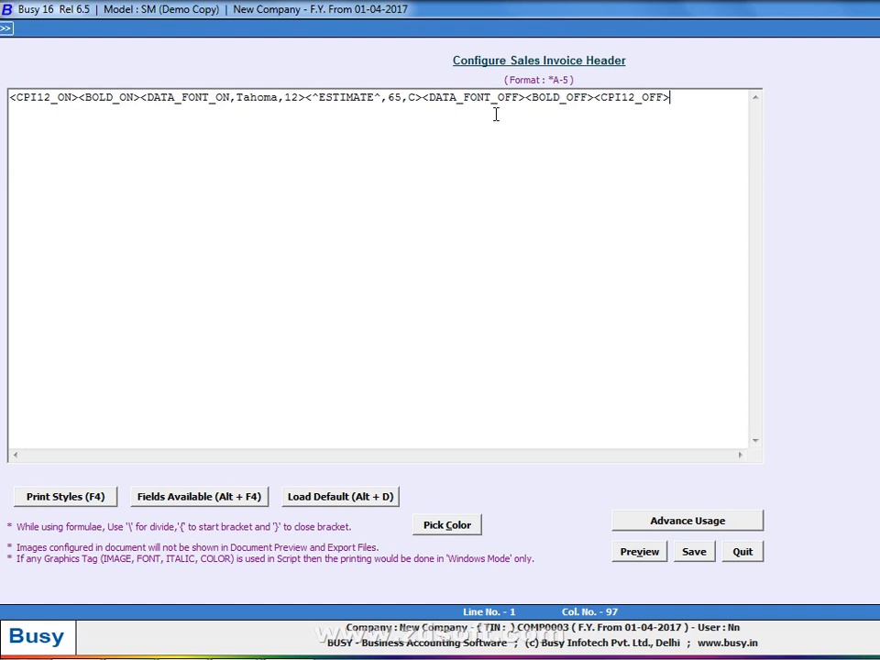
pyautogui.press('Return')
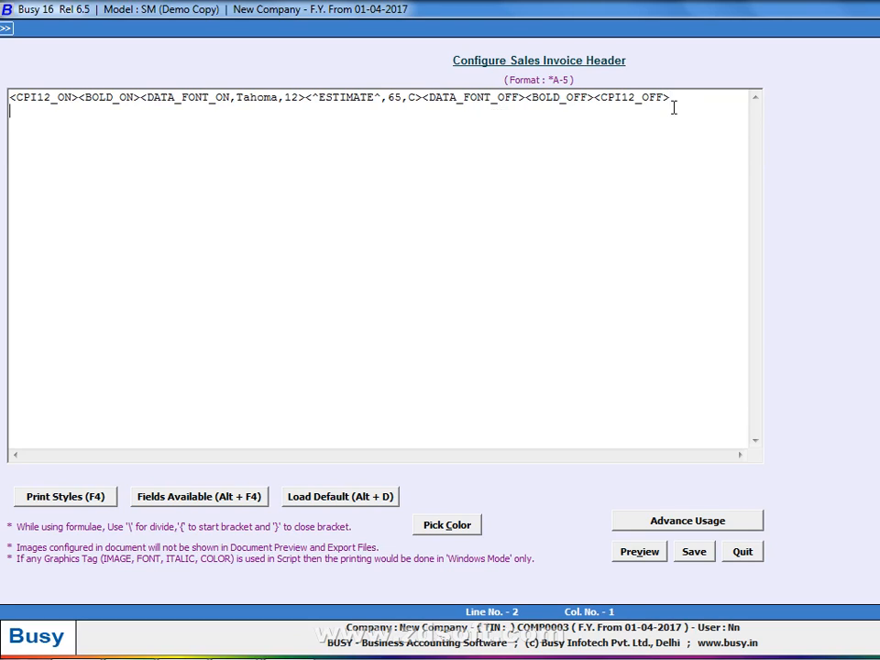
pyautogui.write('<b;')
pyautogui.press('BackSpace')
pyautogui.press('BackSpace')
pyautogui.write('BLH,F>')
pyautogui.hotkey('alt', 'p')
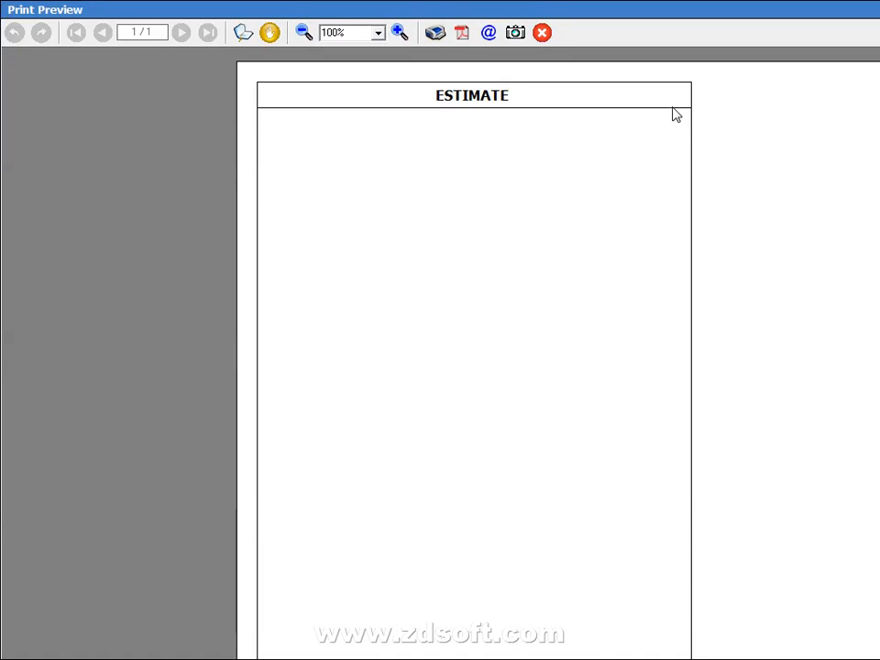
pyautogui.press('Escape')
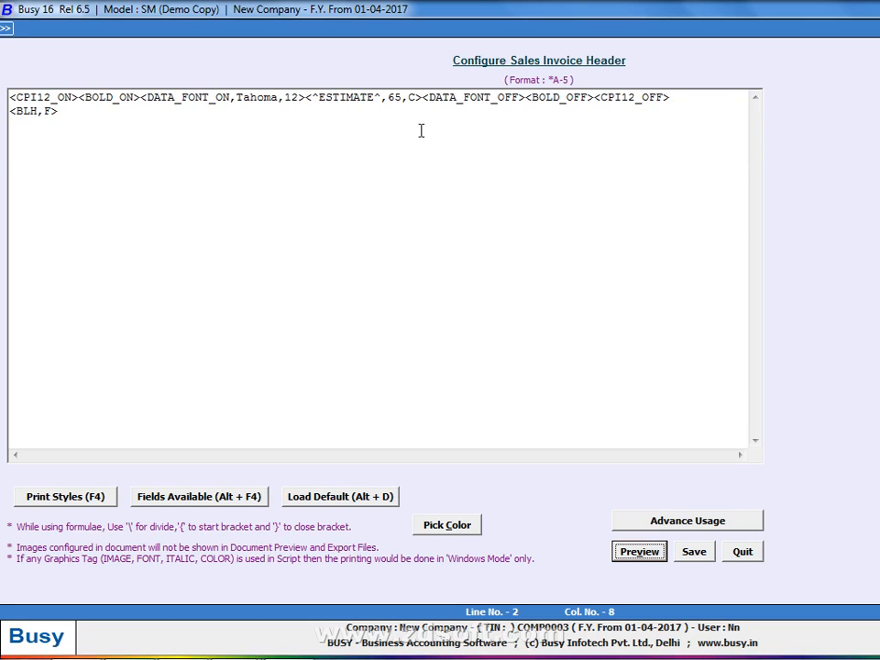
# Change the ESTIMATE width from 65 to 70 and preview the header
pyautogui.click(401, 100)
pyautogui.press('BackSpace')
pyautogui.press('BackSpace')
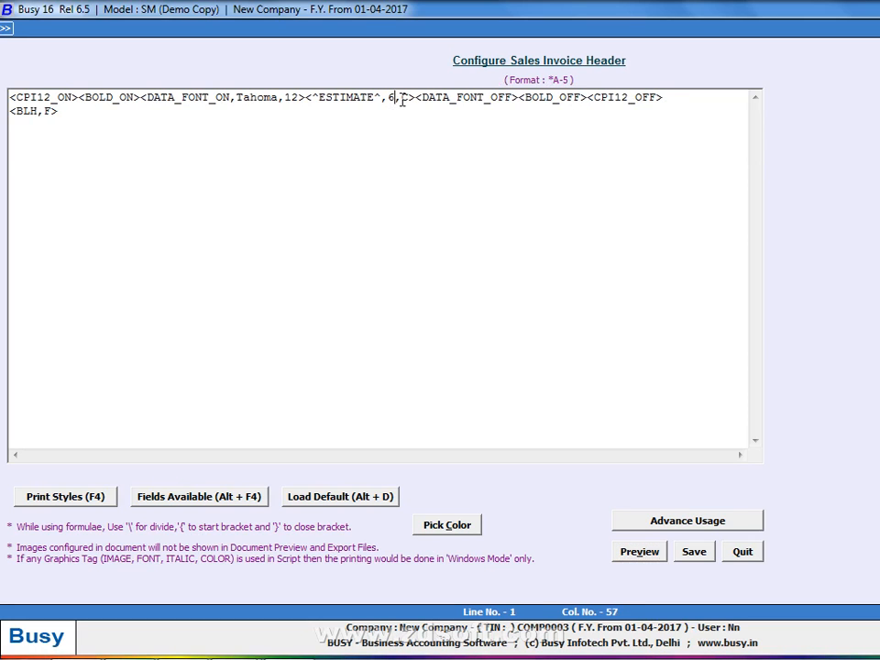
pyautogui.write('70')
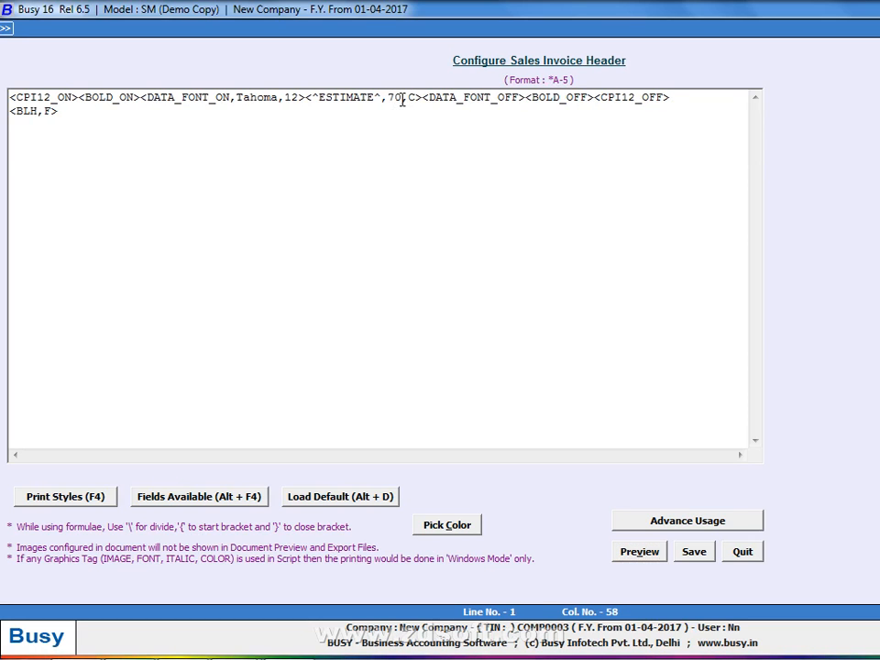
pyautogui.press('Down')
pyautogui.press('Left')
pyautogui.press('Left')
pyautogui.press('Left')
pyautogui.press('Left')
pyautogui.press('Left')
pyautogui.press('Left')
pyautogui.press('Left')
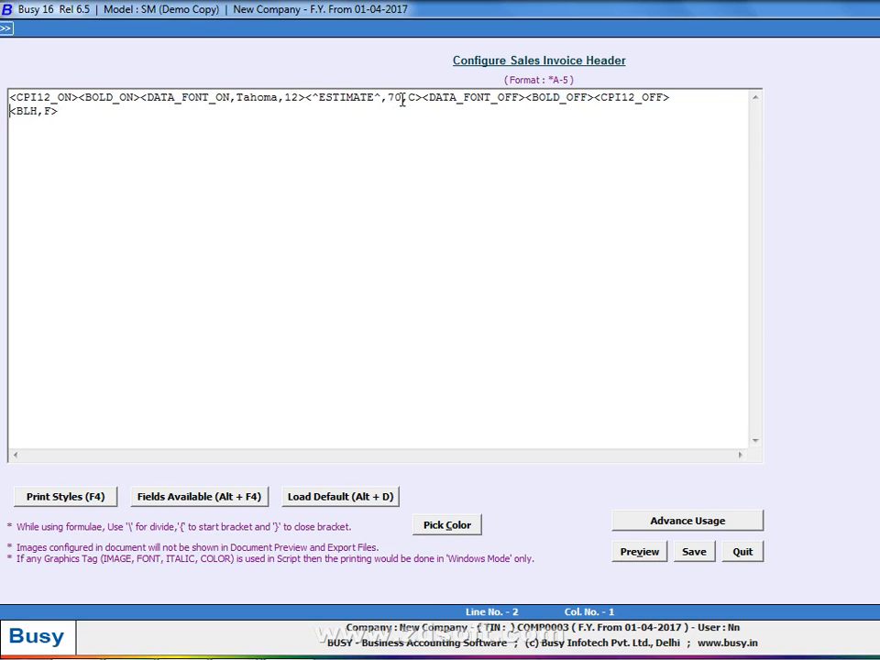
pyautogui.press('BackSpace')
pyautogui.hotkey('alt', 'v')
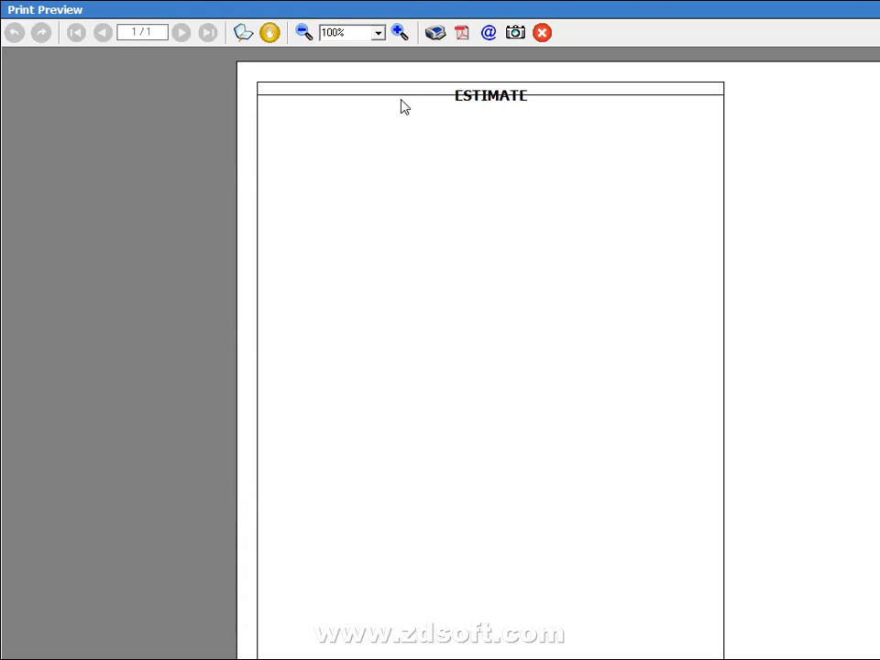
pyautogui.press('Escape')
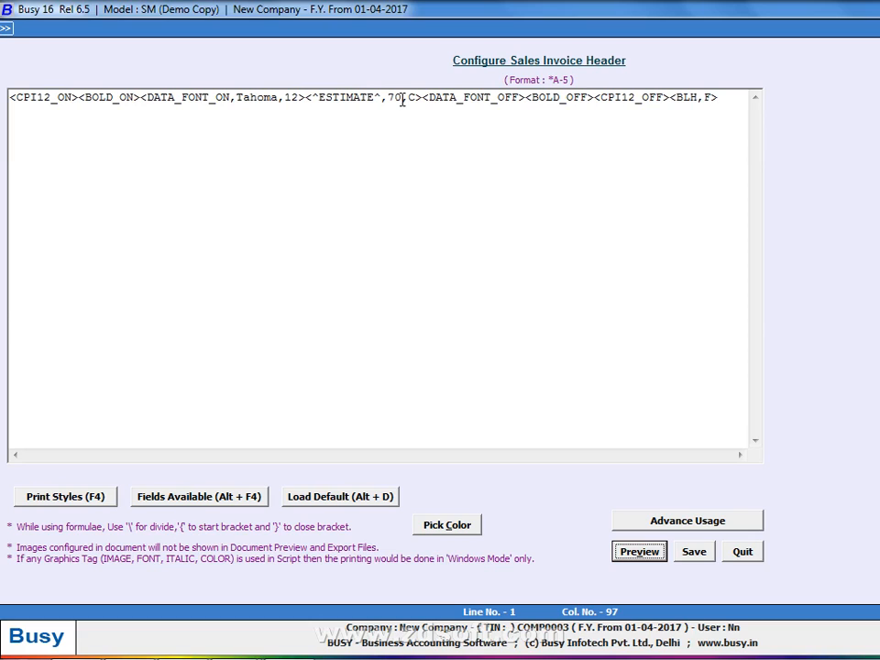
# Put <BLH,F> back on its own line and start line 3 with <CONDENSE_ON>
pyautogui.click(671, 97)
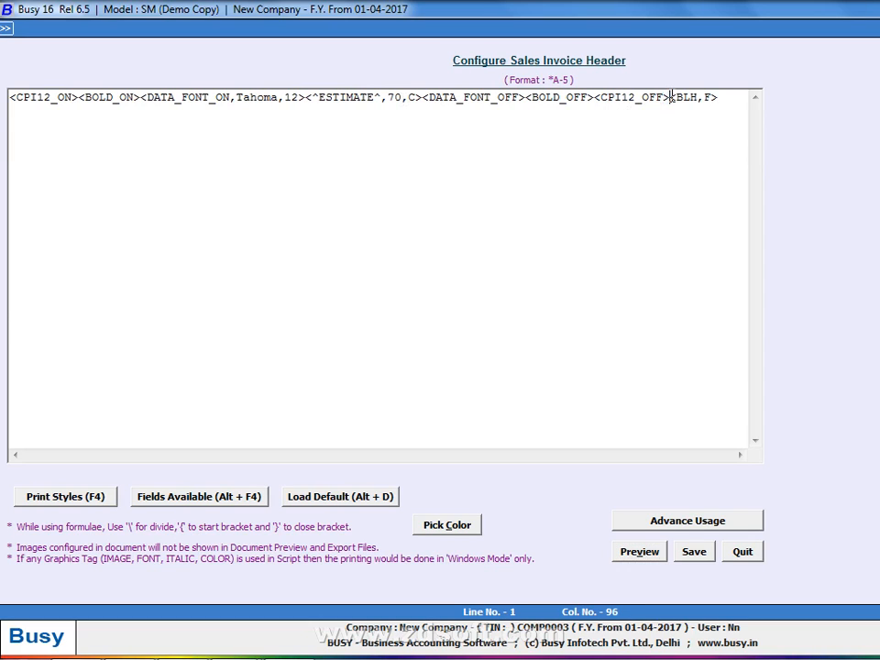
pyautogui.press('Right')
pyautogui.press('Return')
pyautogui.hotkey('alt', 'v')
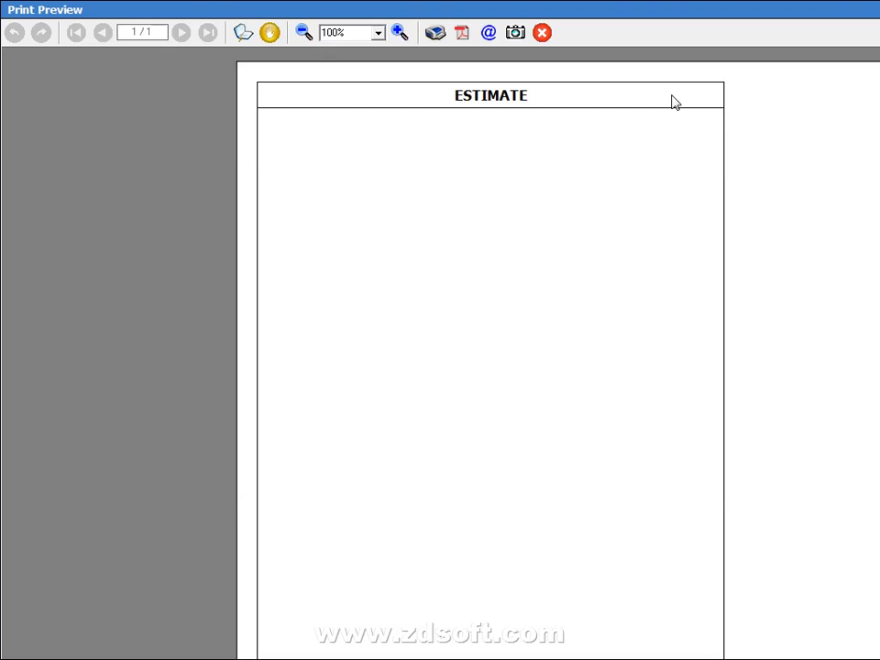
pyautogui.hotkey('alt', 'Tab')
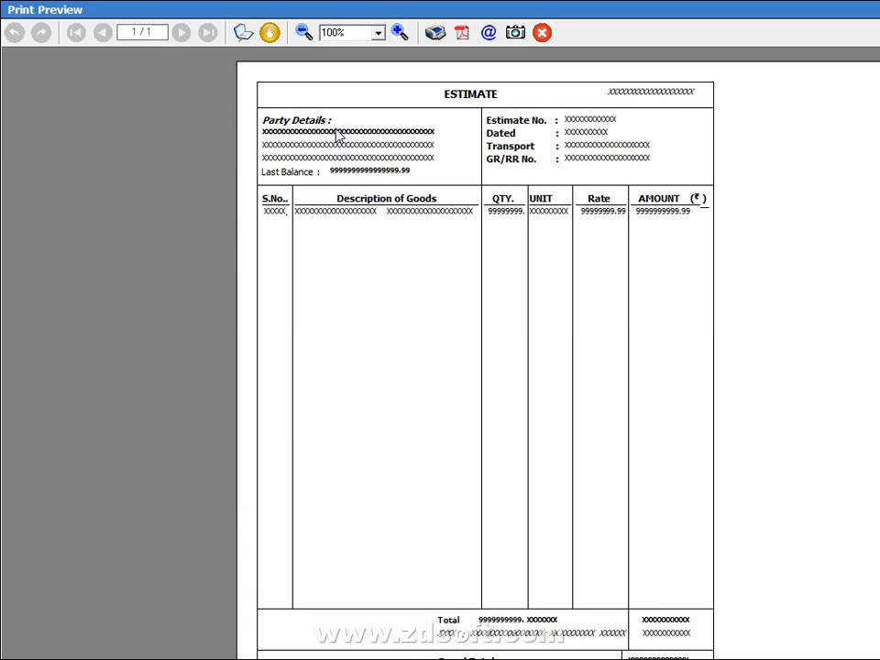
pyautogui.press('Escape')
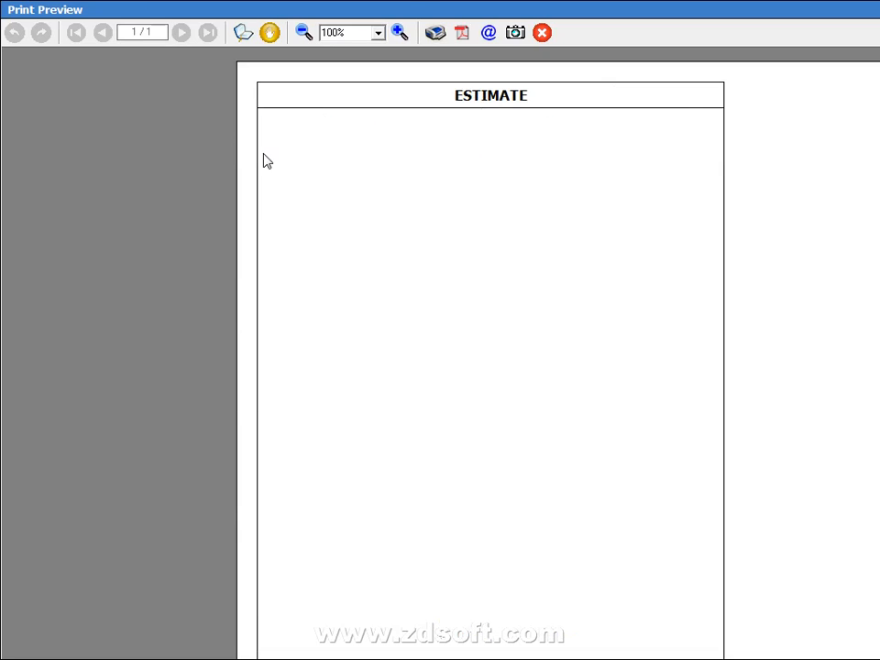
pyautogui.press('Return')
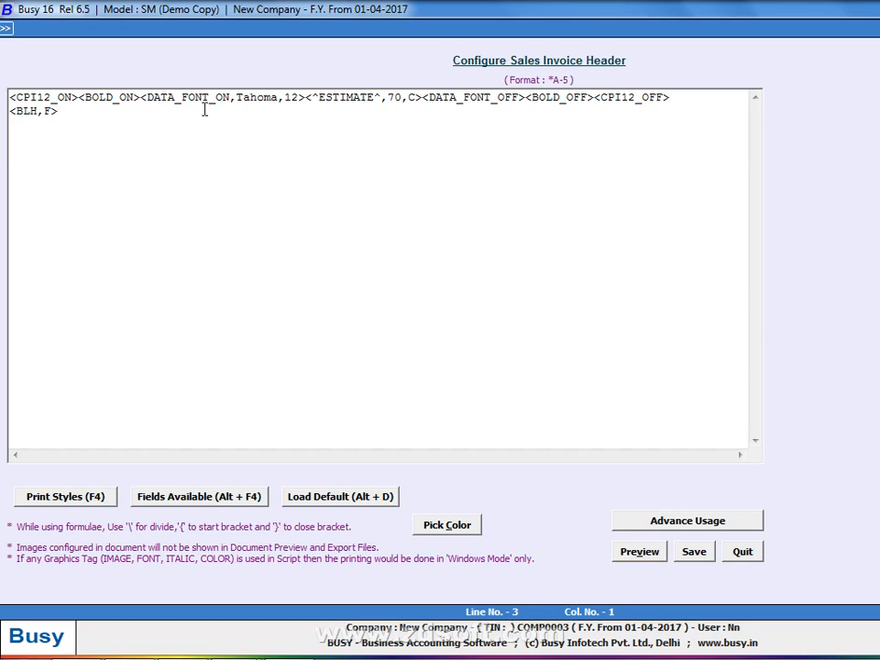
pyautogui.write('<CONDENSE_ON>')
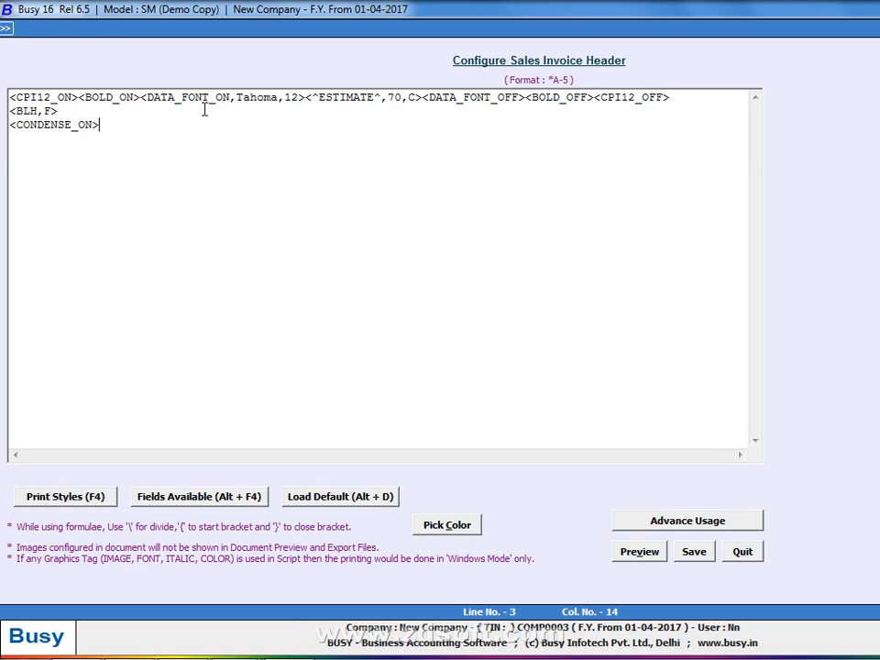
# Add <BOLD_ON><ITALIC_ON> after the condensed tag on line 3
pyautogui.hotkey('alt', 'Tab')
pyautogui.hotkey('alt', 'Tab')
pyautogui.hotkey('alt', 'Tab')
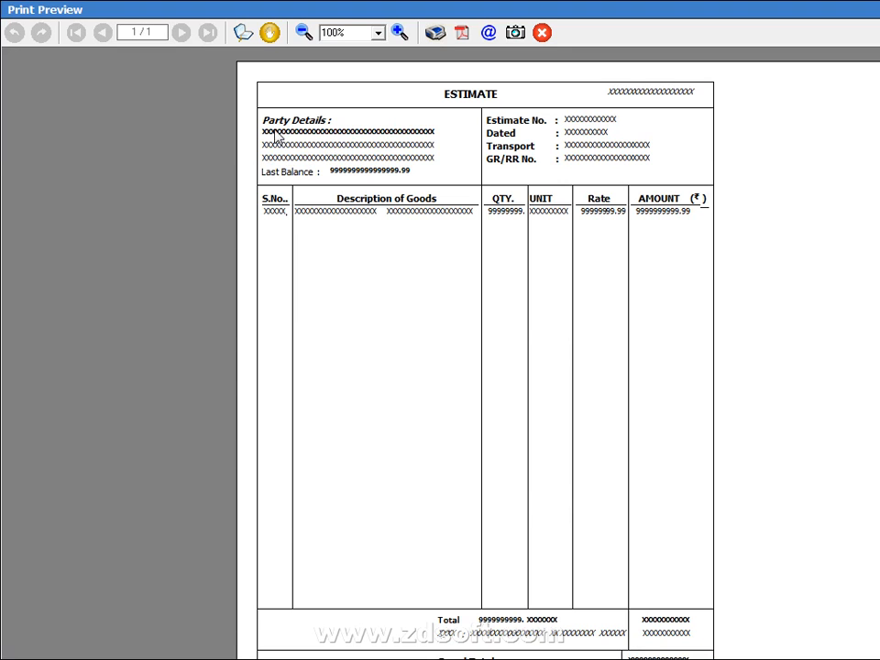
pyautogui.hotkey('alt', 'Tab')
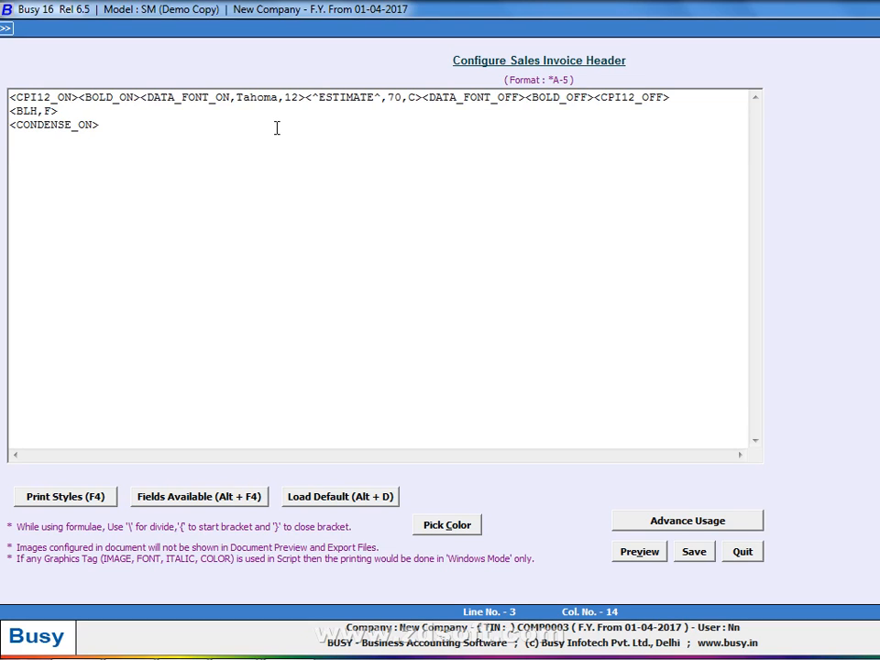
pyautogui.write('<BOLD_ON>')
pyautogui.write('<ITALIC_ON>')
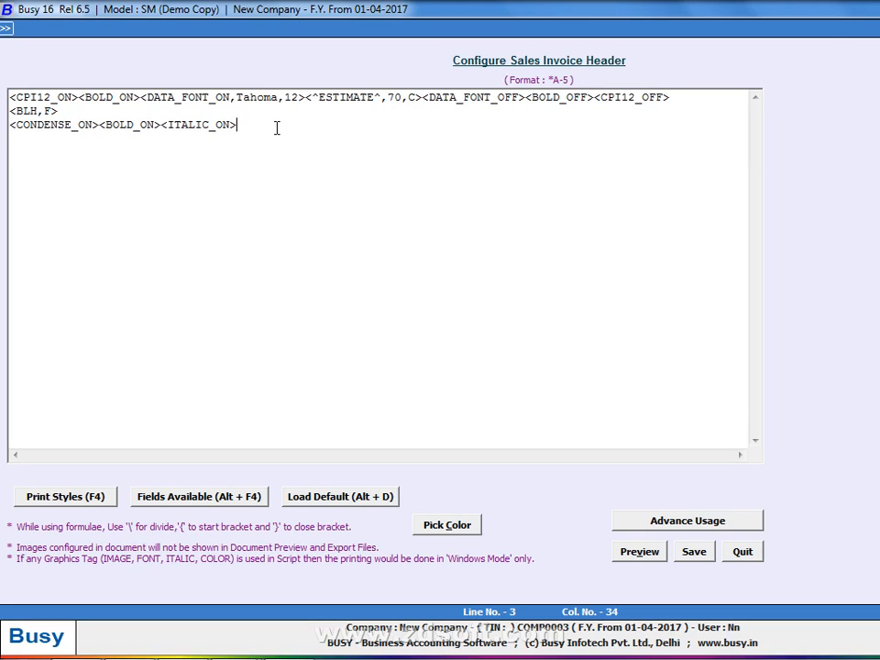
# Insert a left-aligned text label field from Fields Available and clear its placeholder
pyautogui.hotkey('alt', 'F4')
pyautogui.press('Down')
pyautogui.press('Return')
pyautogui.press('Left')
pyautogui.press('Left')
pyautogui.press('Left')
pyautogui.press('Left')
pyautogui.press('BackSpace')
pyautogui.press('BackSpace')
pyautogui.press('BackSpace')
pyautogui.press('BackSpace')
pyautogui.press('BackSpace')
pyautogui.press('BackSpace')
pyautogui.press('BackSpace')
pyautogui.press('BackSpace')
pyautogui.press('BackSpace')
pyautogui.press('BackSpace')
# Type 'Party Name' as the label text and preview the layout
pyautogui.press('BackSpace')
pyautogui.press('BackSpace')
pyautogui.press('BackSpace')
pyautogui.press('BackSpace')
pyautogui.press('BackSpace')
pyautogui.write('p')
pyautogui.press('BackSpace')
pyautogui.write('PaRT')
pyautogui.press('BackSpace')
pyautogui.press('BackSpace')
pyautogui.write('re')
pyautogui.press('BackSpace')
pyautogui.write('t n')
pyautogui.press('BackSpace')
pyautogui.write('Nmae')
pyautogui.press('BackSpace')
pyautogui.press('BackSpace')
pyautogui.press('BackSpace')
pyautogui.press('BackSpace')
pyautogui.press('BackSpace')
pyautogui.press('BackSpace')
pyautogui.write('ty')
pyautogui.press('BackSpace')
pyautogui.write('N')
pyautogui.write('ame')
pyautogui.press('Right')
pyautogui.hotkey('alt', 'p')
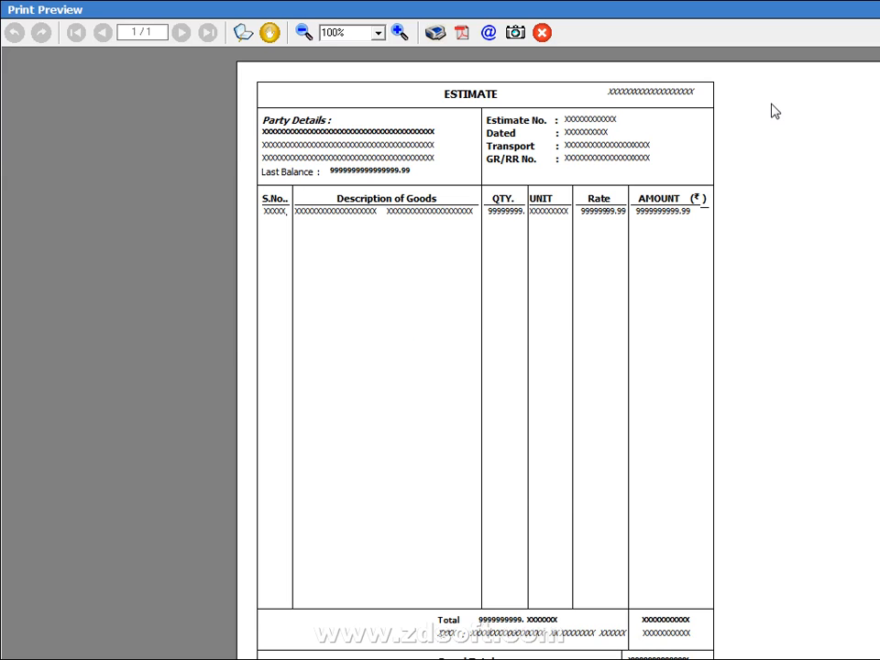
pyautogui.press('Escape')
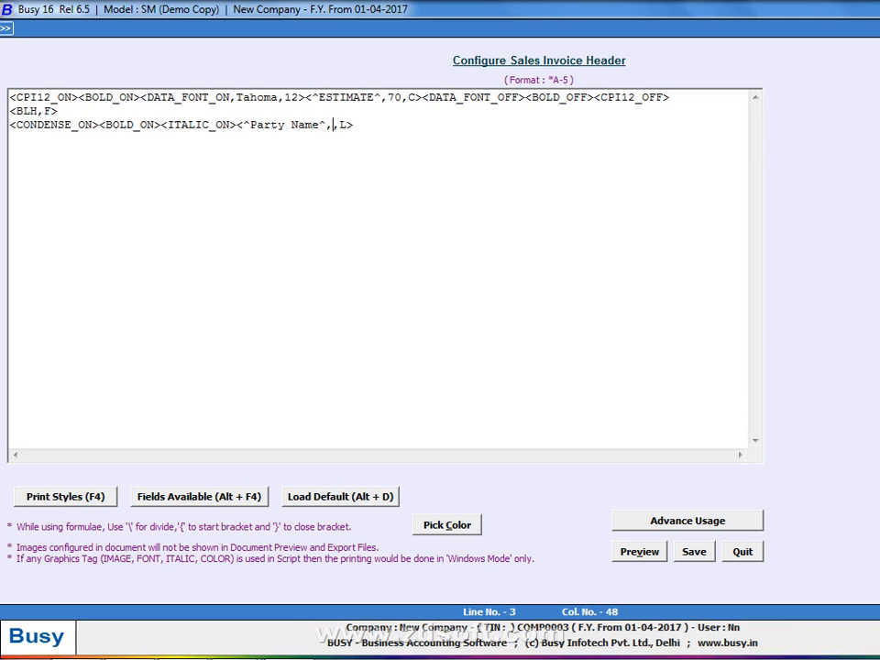
# Give the Party Name label width 40, close italic and bold, and preview
pyautogui.write('40')
pyautogui.press('Right')
pyautogui.press('Right')
pyautogui.press('Right')
pyautogui.write('<ITALIC_OFF>')
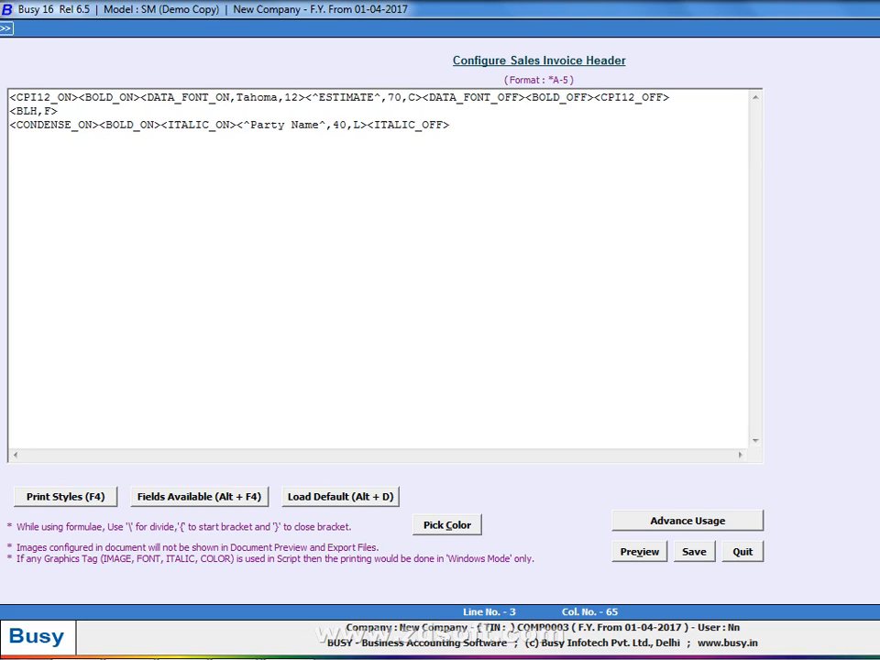
pyautogui.write('<BOLD_OFF>')
pyautogui.write('<CONDENSE_OFF>')
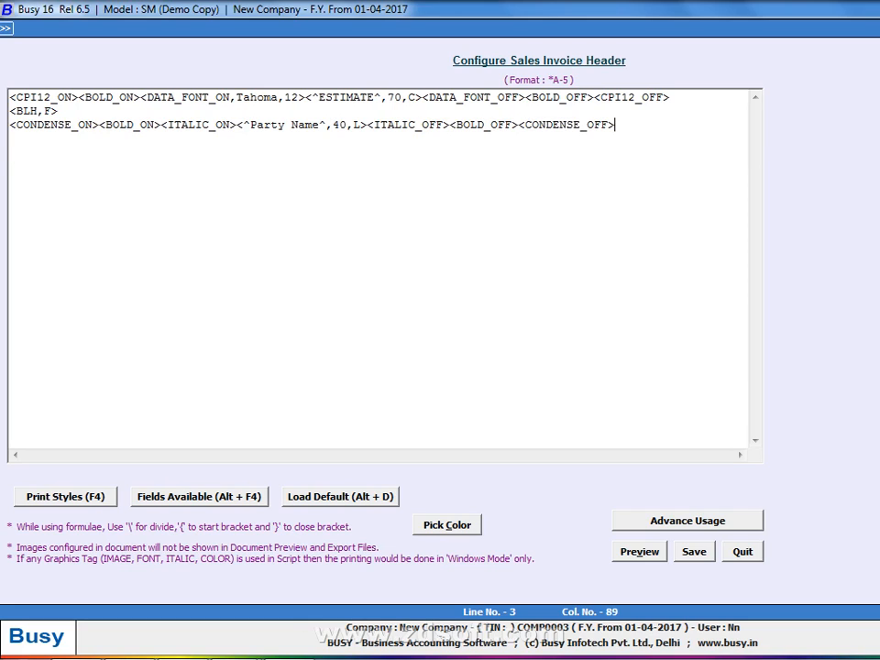
pyautogui.hotkey('alt', 'v')
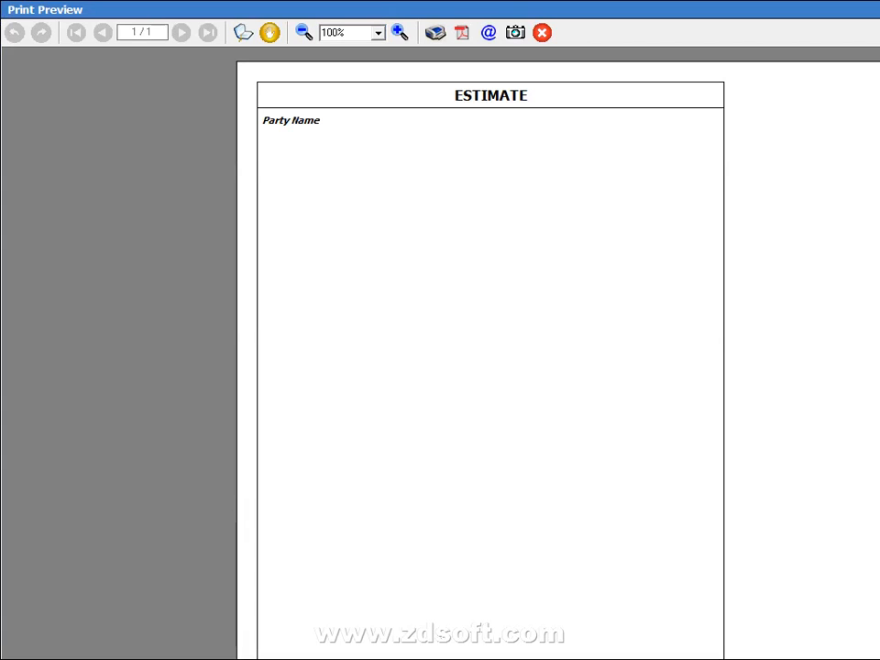
pyautogui.press('Escape')
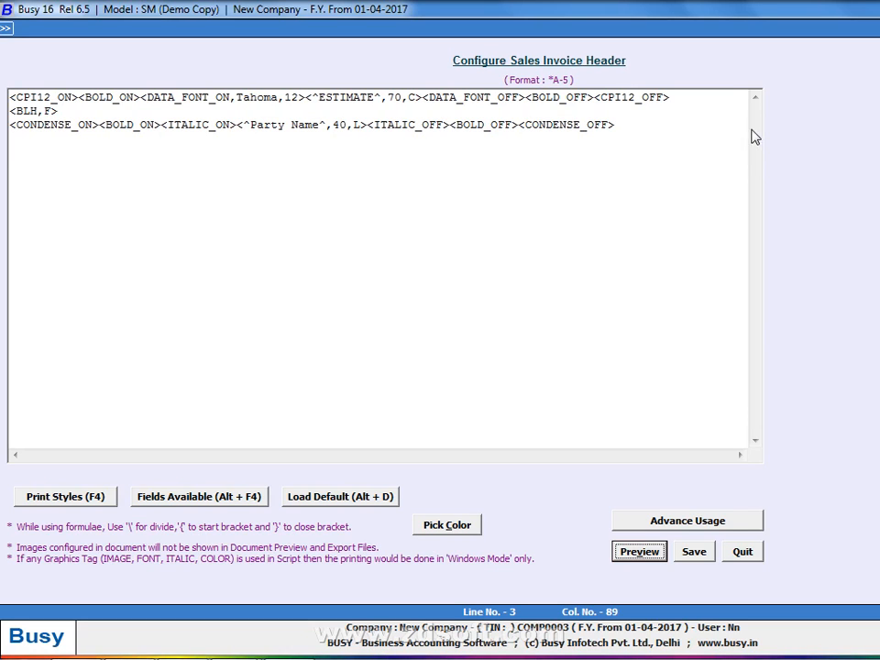
# Append a <BLV,A> vertical line tag to line 3 and preview it
pyautogui.click(632, 124)
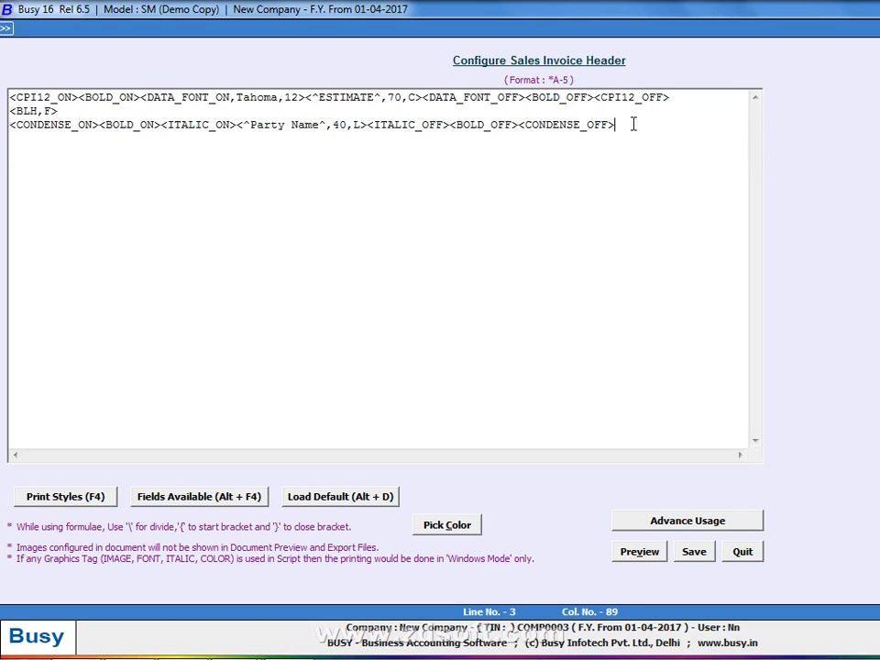
pyautogui.write('<BLH')
pyautogui.press('BackSpace')
pyautogui.press('BackSpace')
pyautogui.press('BackSpace')
pyautogui.write('BLV,A>')
pyautogui.hotkey('alt', 'p')
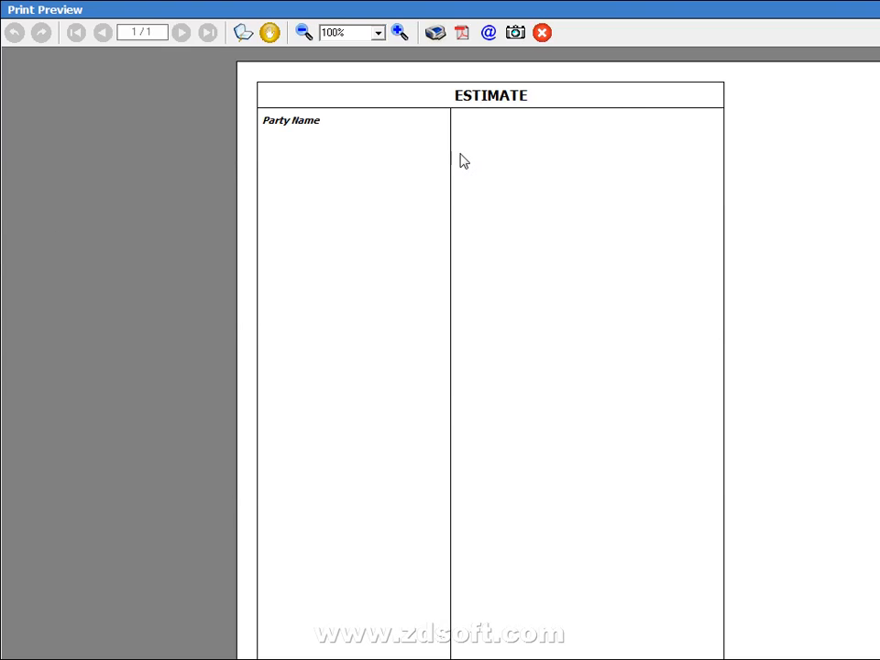
pyautogui.press('Escape')
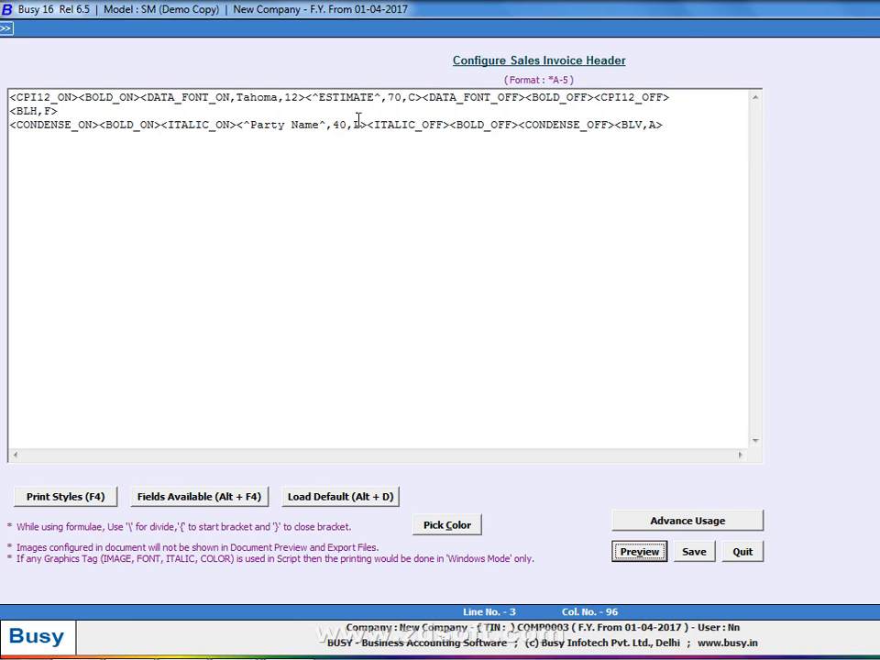
# Select and inspect the <BLV,A> vertical line tag at the end of line 3
pyautogui.click(617, 124)
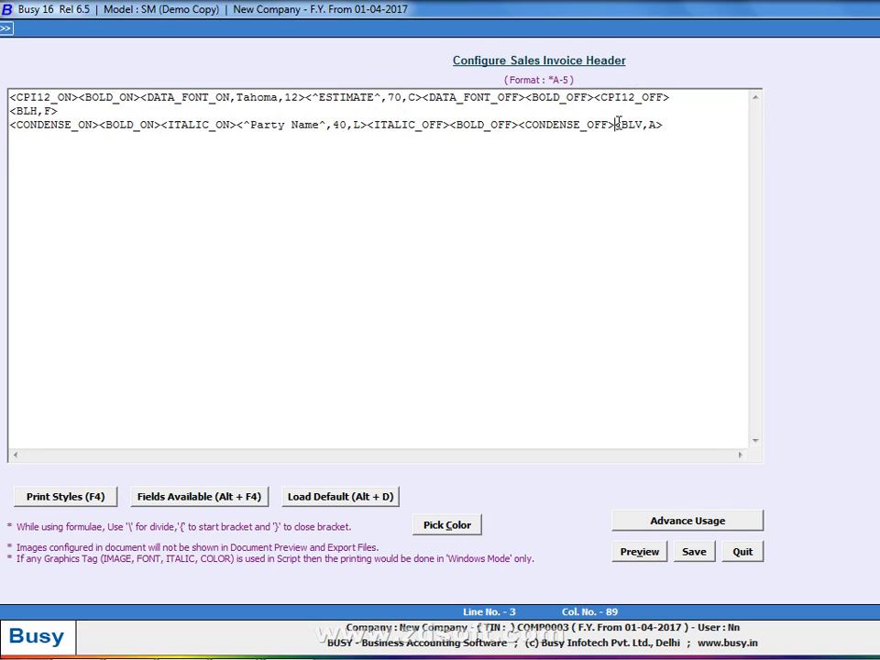
pyautogui.moveTo(615, 124); pyautogui.dragTo(711, 124)
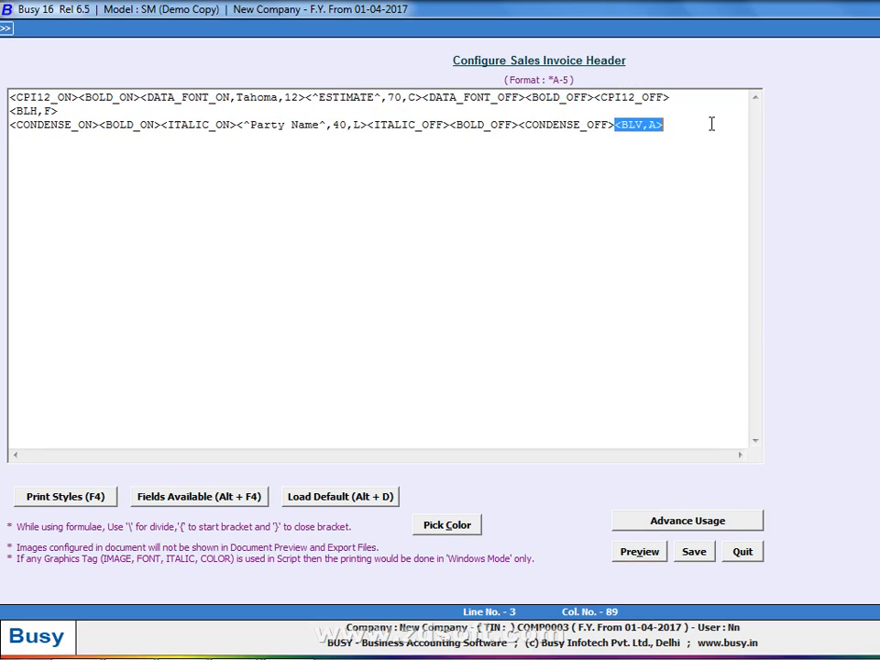
pyautogui.click(668, 149)
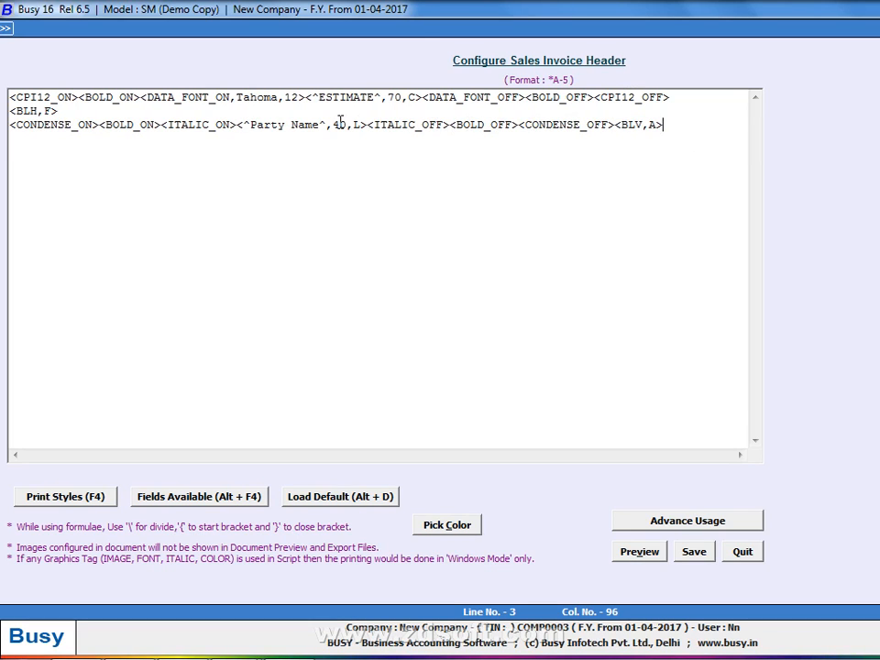
pyautogui.hotkey('alt', 'Tab')
pyautogui.hotkey('alt', 'Tab')
# Change the Party Name label width from 40 to 60 and preview the header
pyautogui.click(338, 124)
pyautogui.press('BackSpace')
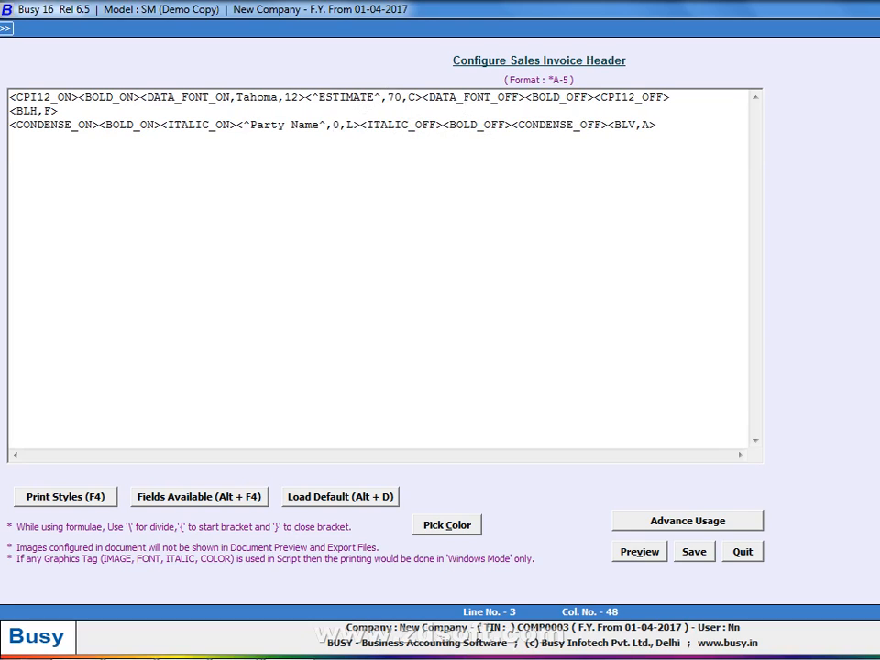
pyautogui.write('6')
pyautogui.hotkey('alt', 'p')
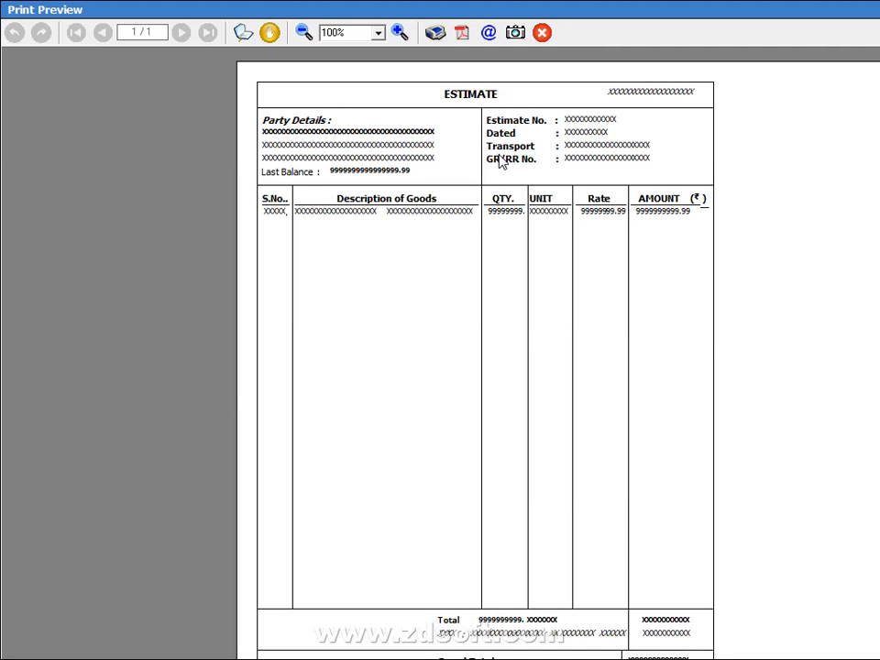
pyautogui.press('Escape')
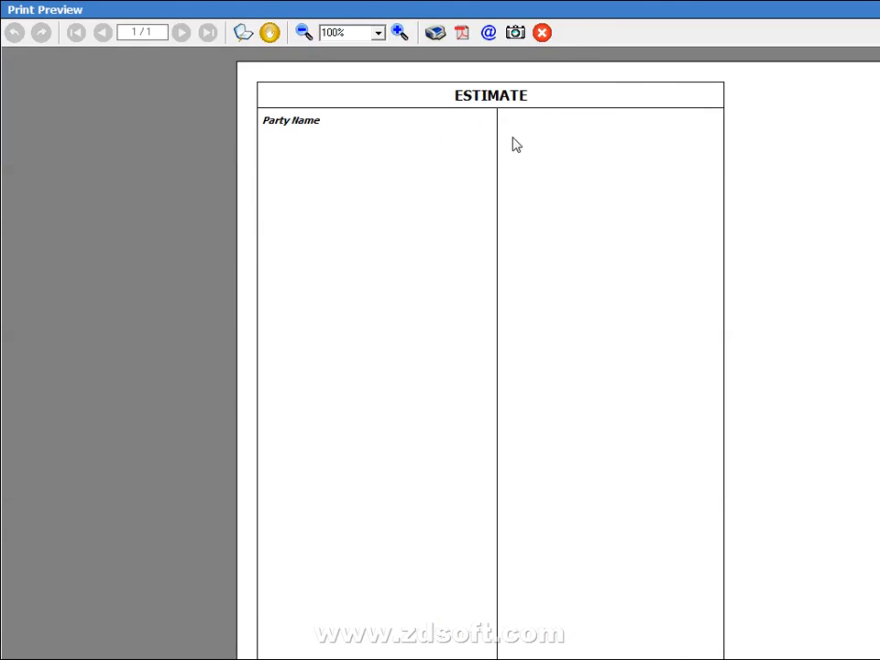
pyautogui.press('Escape')
pyautogui.click(679, 124)
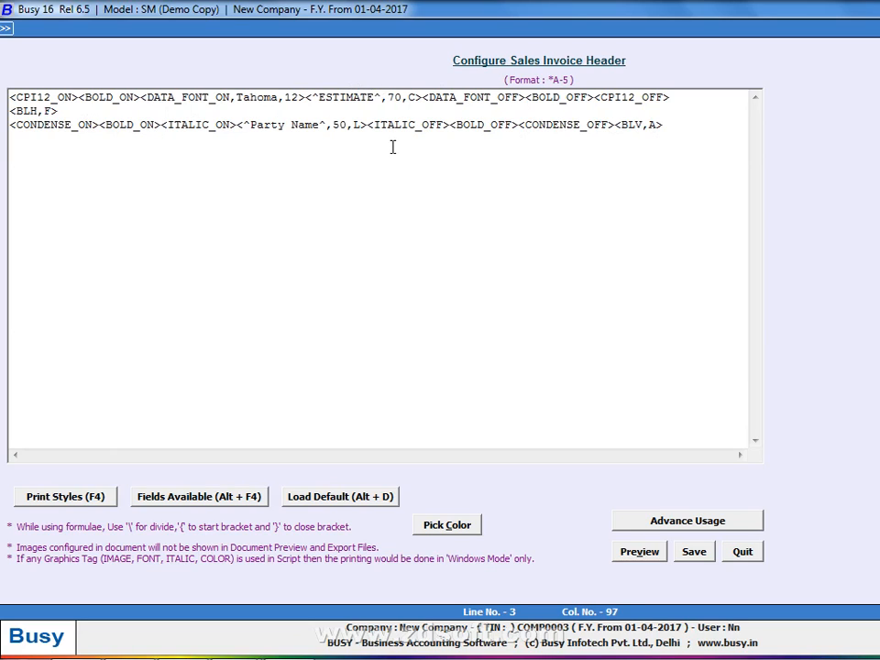
# Append <CONDENSE_ON><BOLD_ON><^ESTIMATE NO .^,12,L> to the end of line 3
pyautogui.write('<COLOR_ON,0>')
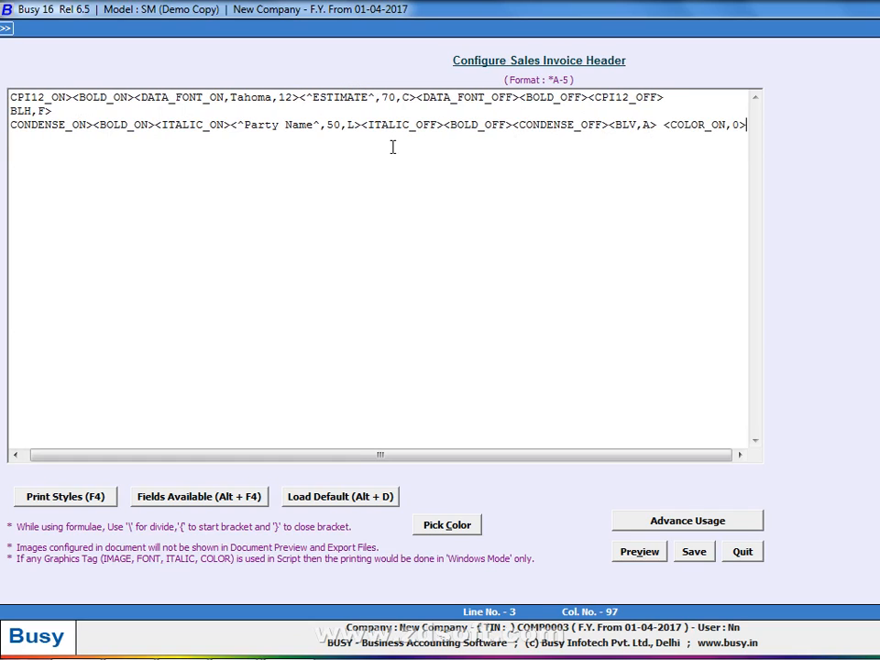
pyautogui.press('BackSpace')
pyautogui.press('BackSpace')
pyautogui.press('BackSpace')
pyautogui.press('BackSpace')
pyautogui.press('BackSpace')
pyautogui.press('BackSpace')
pyautogui.press('BackSpace')
pyautogui.press('BackSpace')
pyautogui.press('BackSpace')
pyautogui.press('BackSpace')
pyautogui.press('BackSpace')
pyautogui.press('BackSpace')
pyautogui.write('<CONDENSE_ON>')
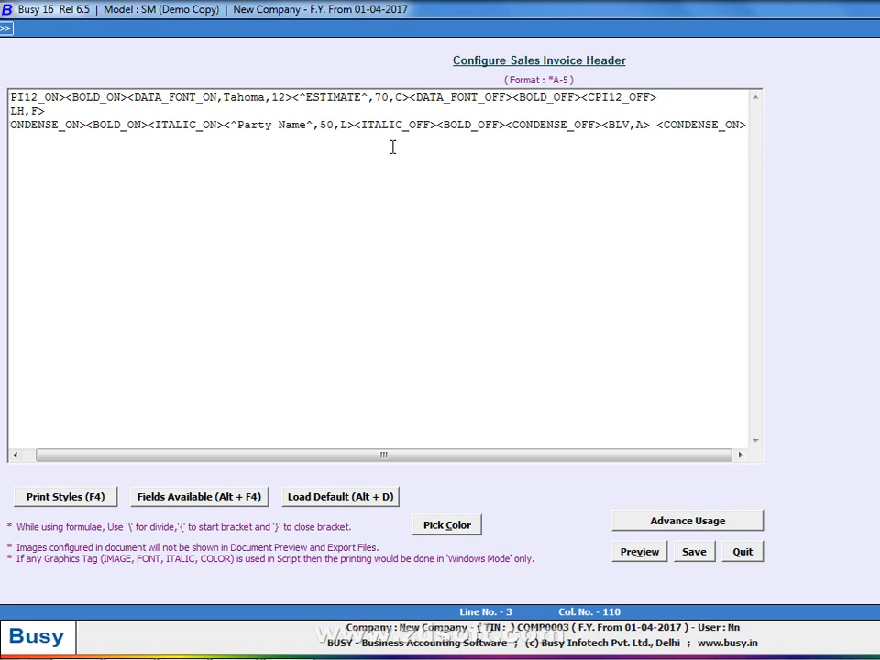
pyautogui.write('<BOLD_ON>')
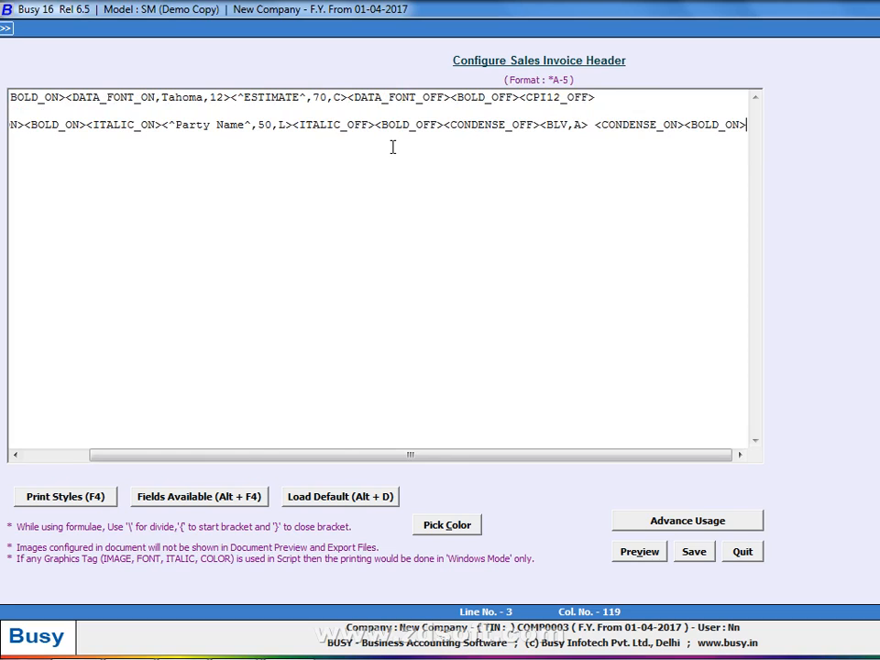
pyautogui.write('<&')
pyautogui.press('BackSpace')
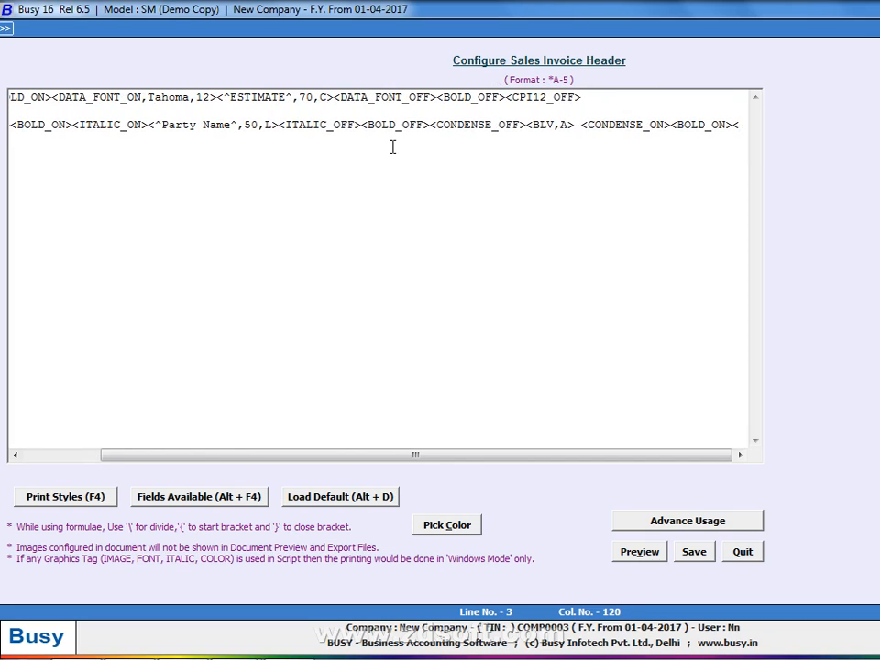
pyautogui.write('^ESTIMA')
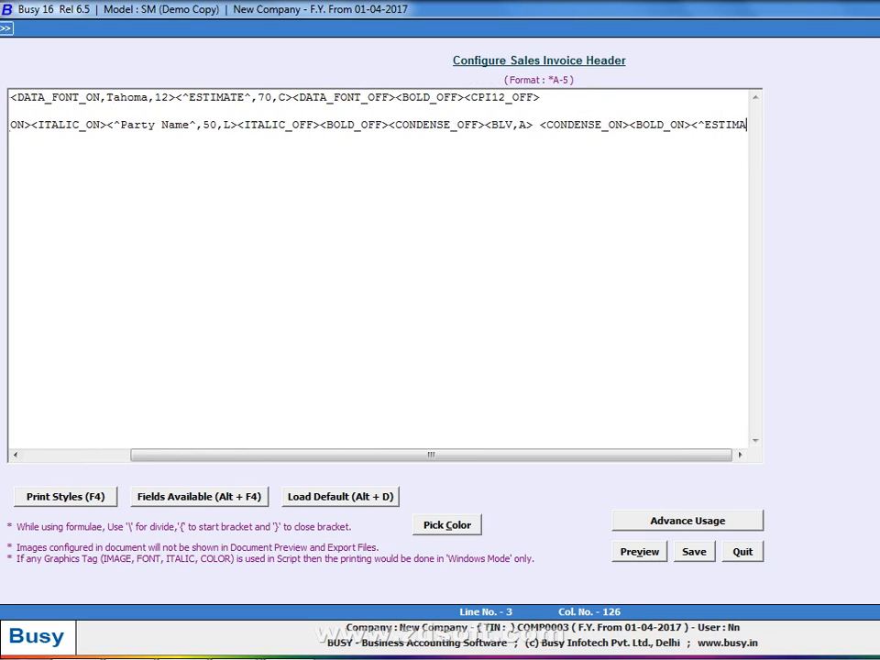
pyautogui.write('TE NO .')
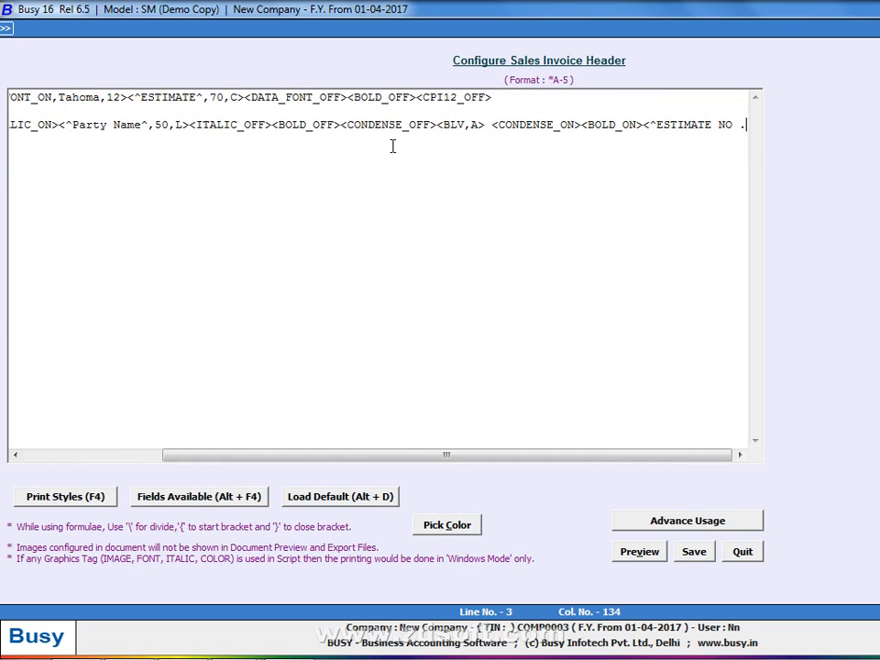
pyautogui.write('^')
pyautogui.hotkey('alt', 'Tab')
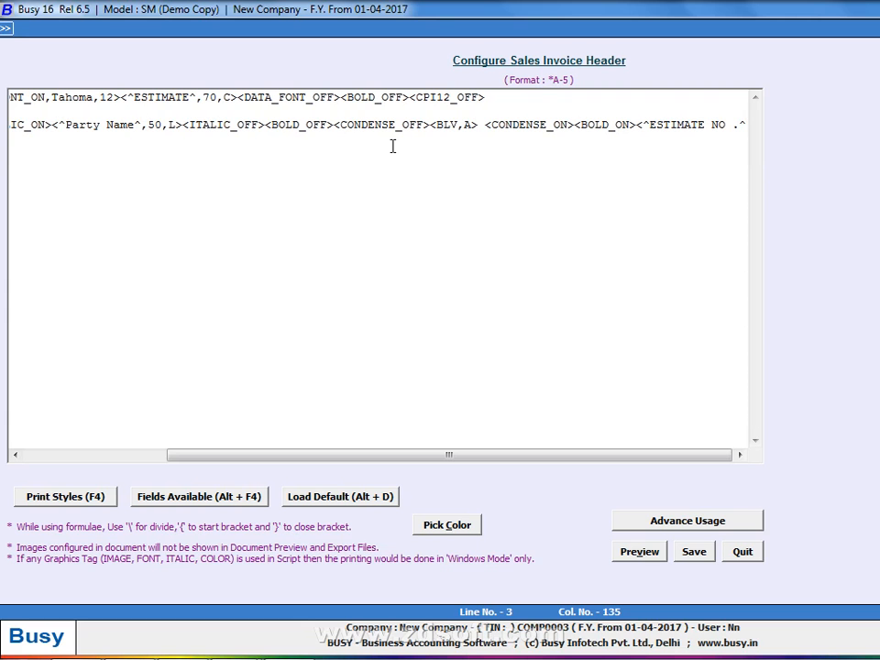
pyautogui.write(',12,L')
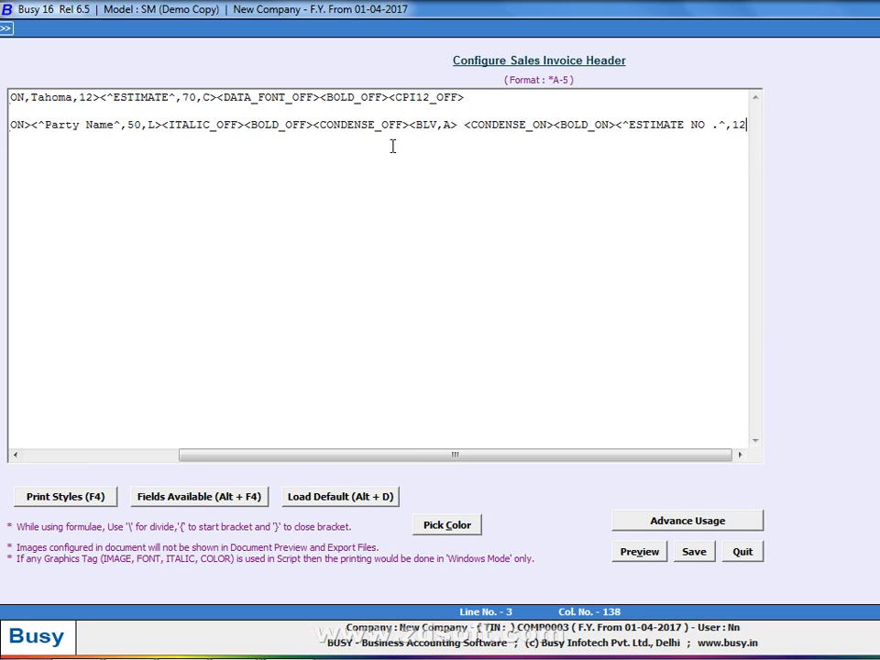
pyautogui.write('>')
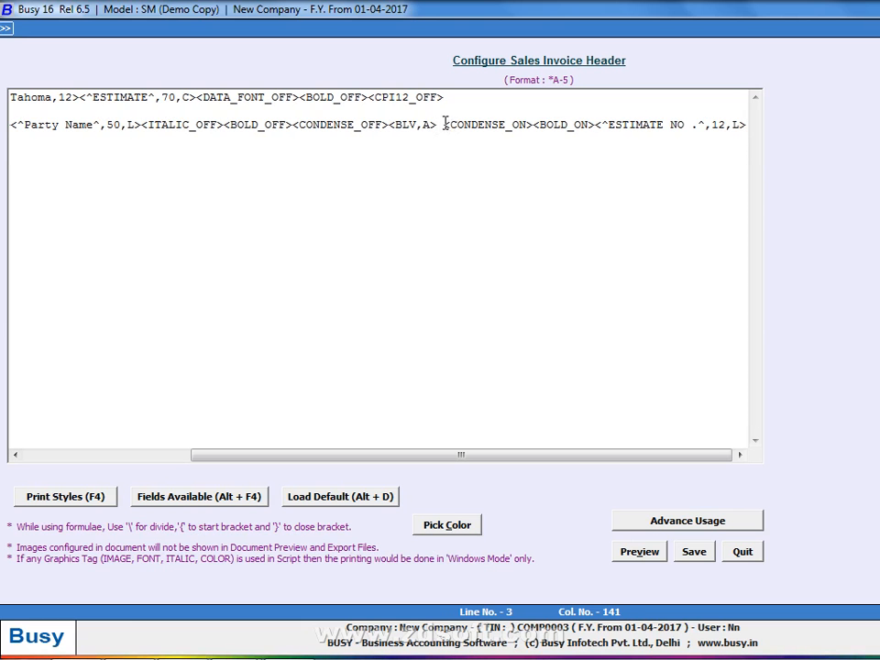
# Remove the ESTIMATE NO . code, preview without it, then paste it back
pyautogui.moveTo(444, 123); pyautogui.dragTo(858, 133)
pyautogui.hotkey('ctrl', 'c')
pyautogui.press('Delete')
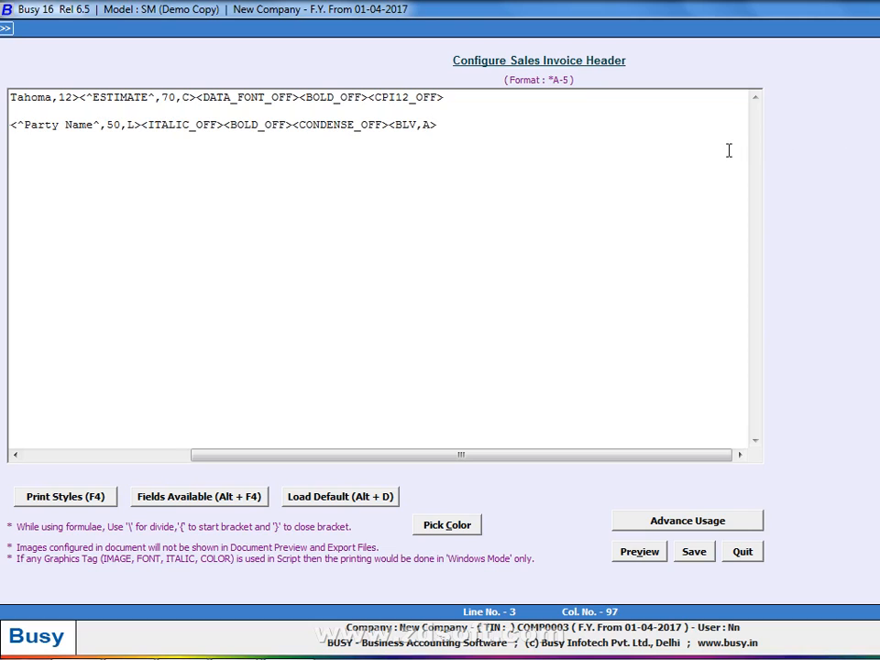
pyautogui.hotkey('alt', 'v')
pyautogui.hotkey('ctrl', 'v')
# Remove the stray space before the <CONDENSE_ON> code on the ESTIMATE NO. line and preview
pyautogui.click(527, 128)
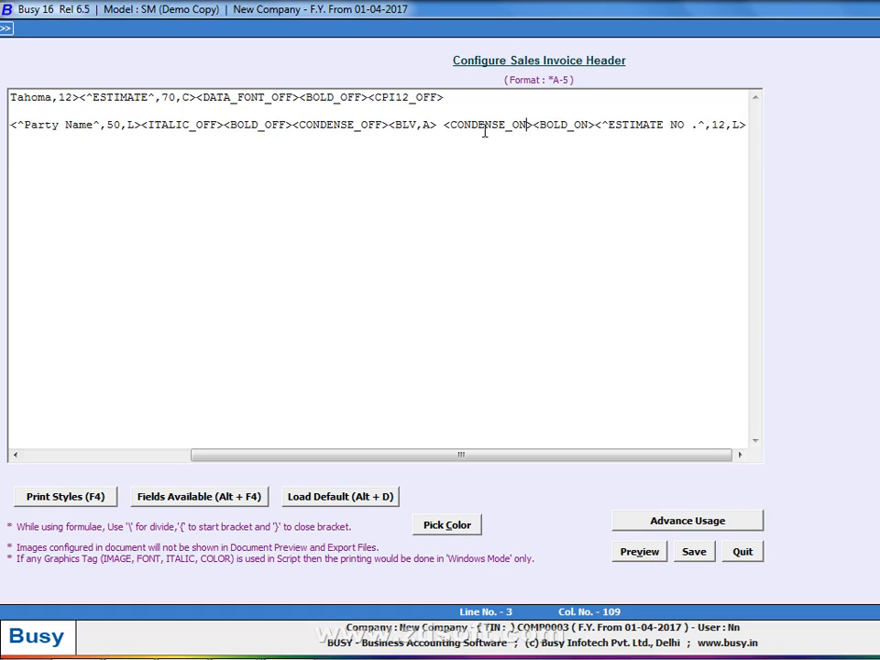
pyautogui.hotkey('alt', 'v')
pyautogui.press('Left')
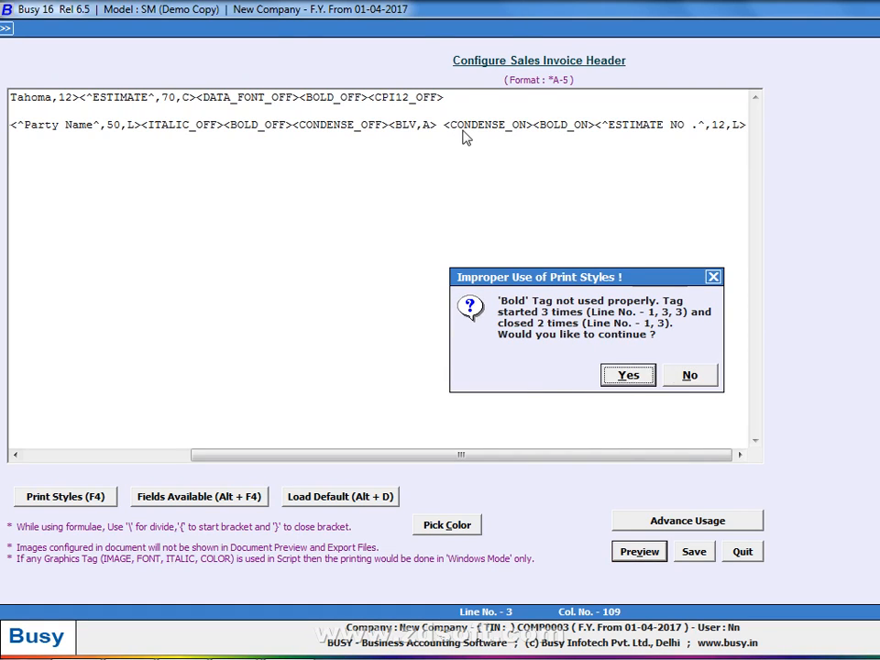
pyautogui.press('Return')
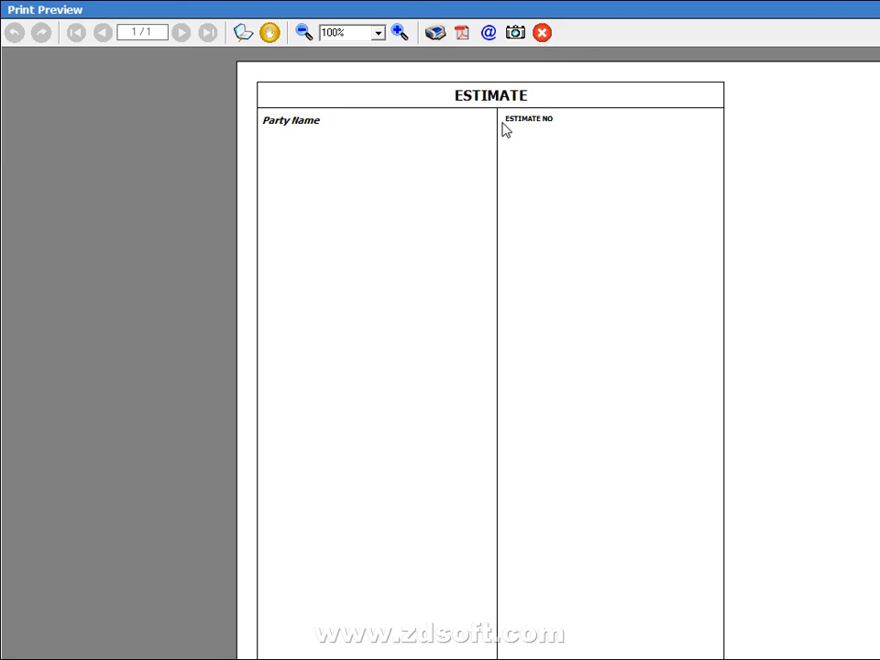
pyautogui.press('Escape')
pyautogui.press('Left')
pyautogui.press('Left')
pyautogui.press('Left')
pyautogui.press('Left')
pyautogui.press('Left')
pyautogui.press('Left')
pyautogui.press('Left')
pyautogui.press('Left')
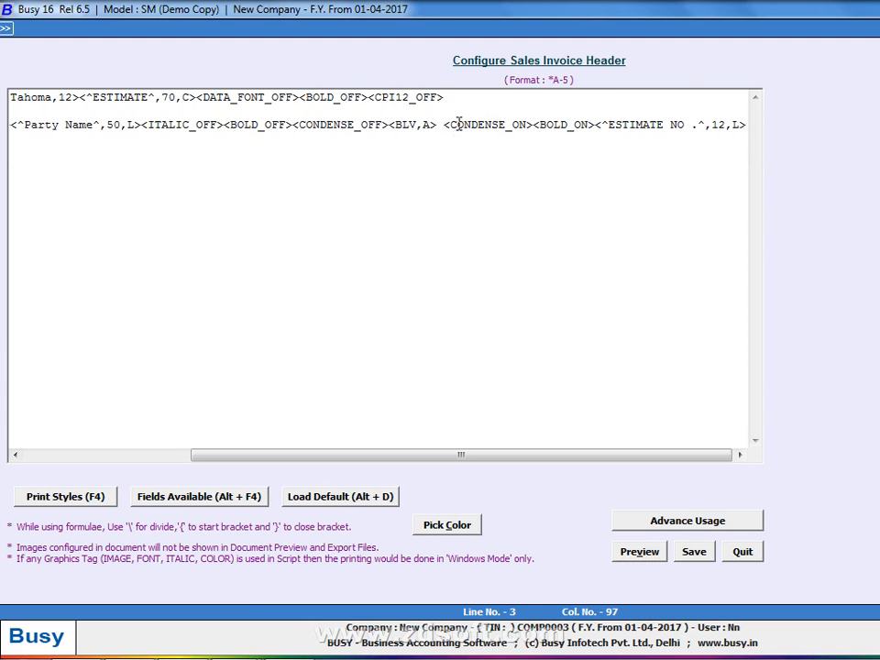
pyautogui.press('BackSpace')
pyautogui.hotkey('alt', 'v')
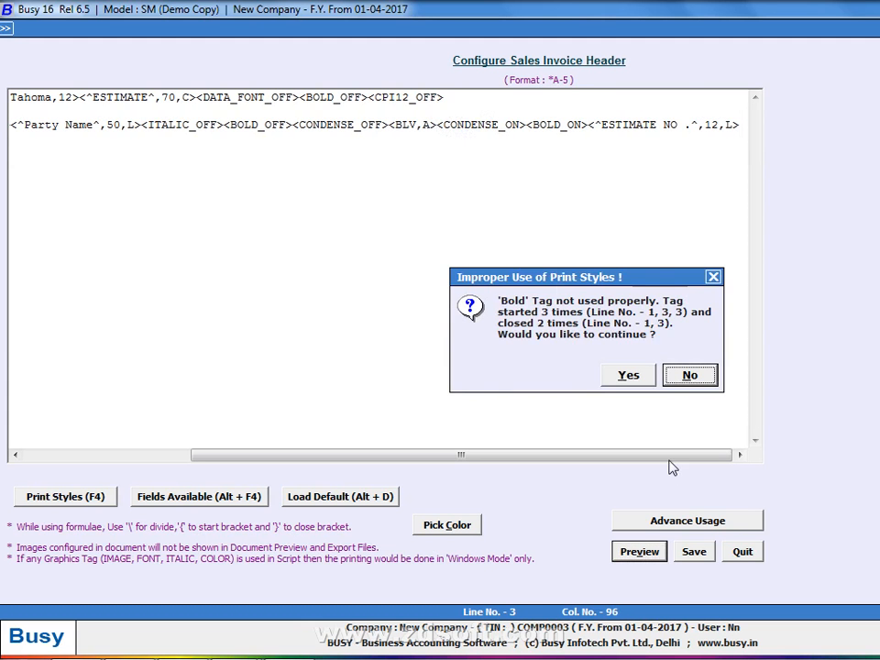
pyautogui.click(628, 373)
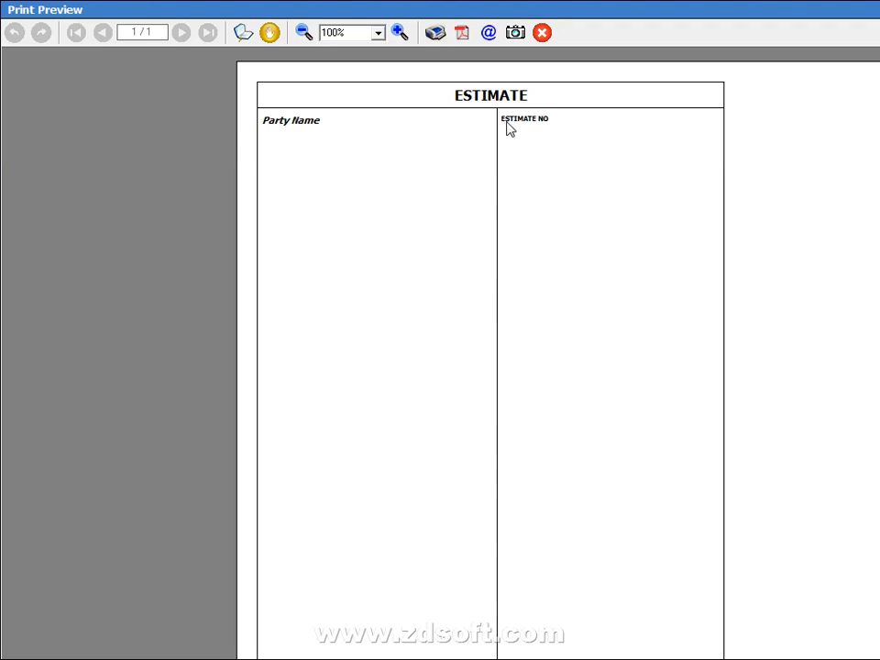
pyautogui.press('Escape')
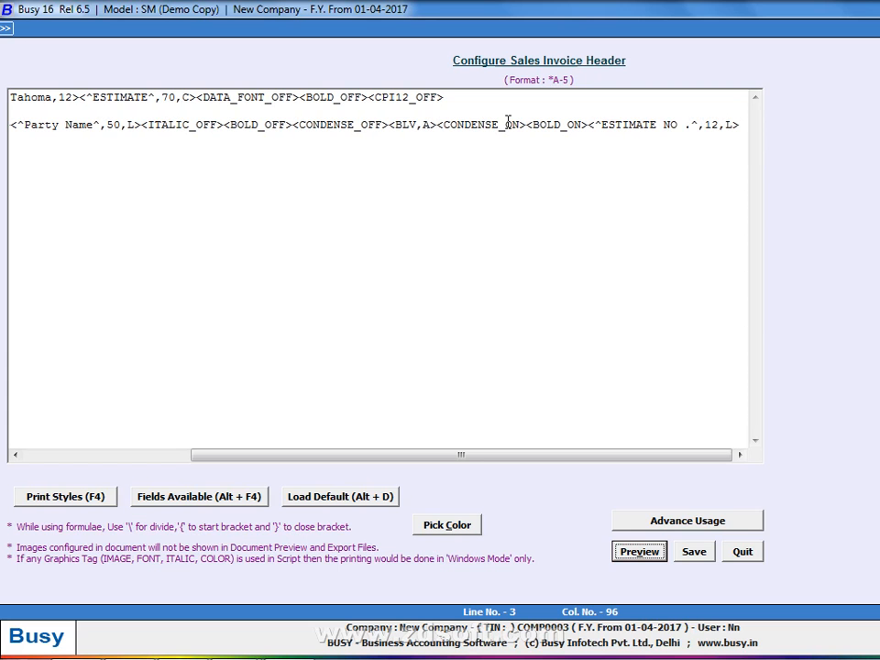
# Change the ESTIMATE NO. caption width from 12 to 14 and preview
pyautogui.click(733, 123)
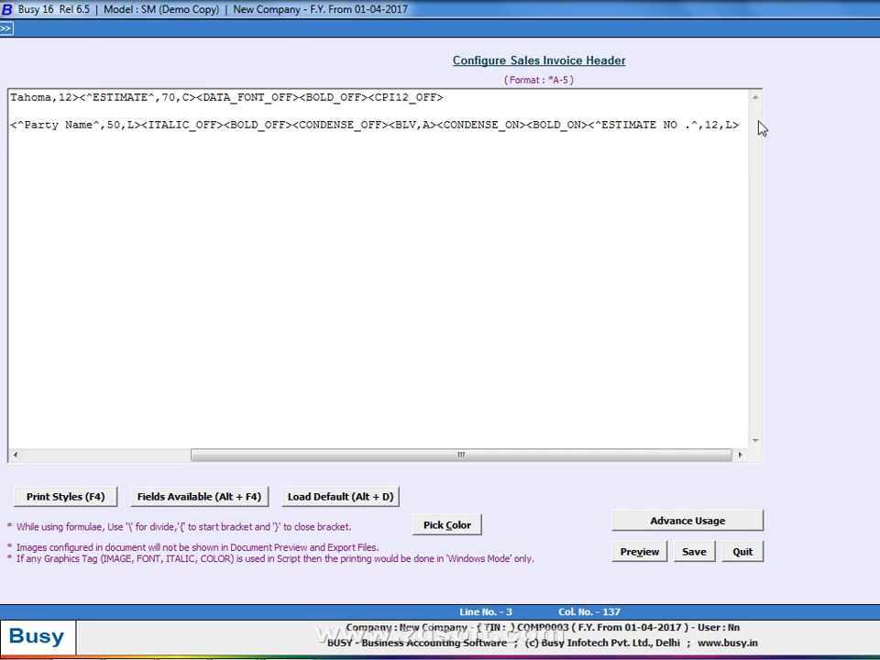
pyautogui.press('BackSpace')
pyautogui.write('4')
pyautogui.hotkey('alt', 'v')
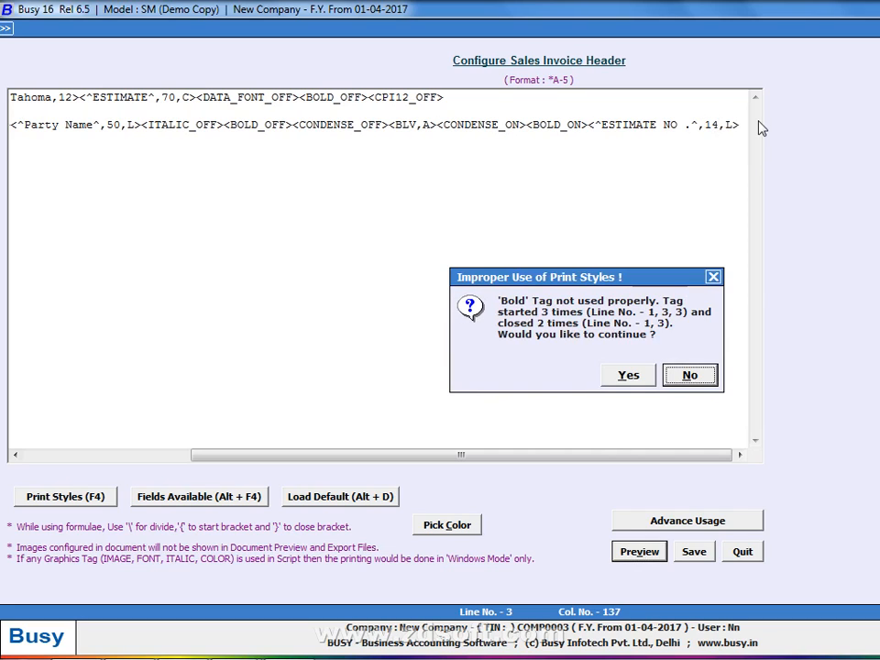
pyautogui.press('Return')
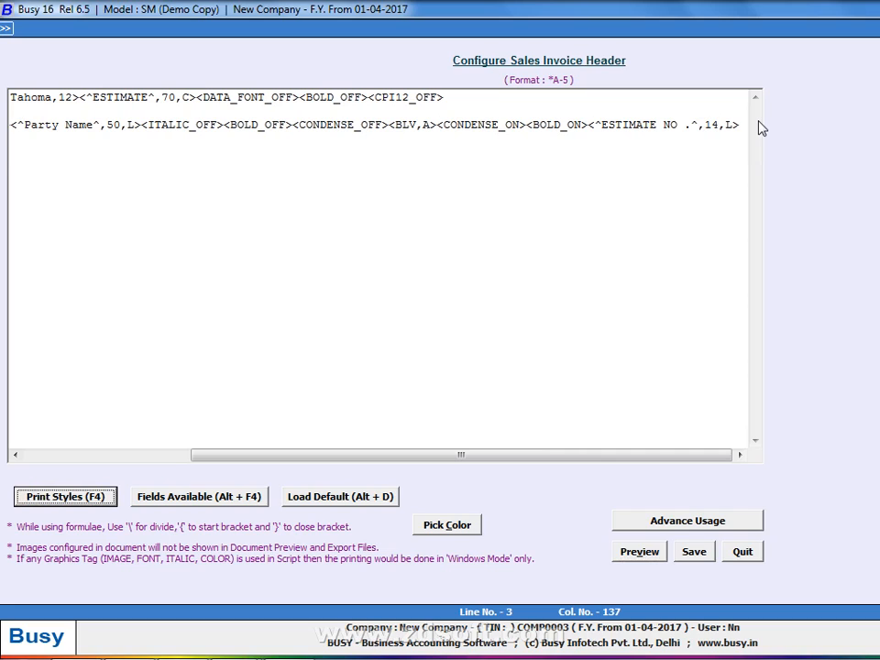
# Append <BOLD_OFF><CONDENSE_OFF> after the caption and preview the header
pyautogui.click(745, 125)
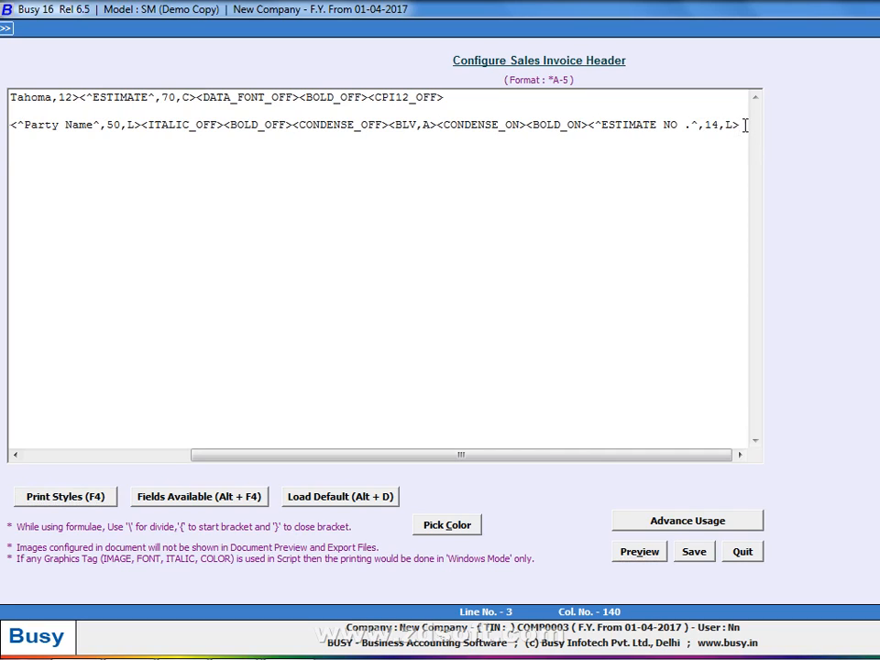
pyautogui.write('<BOLD_OFF>')
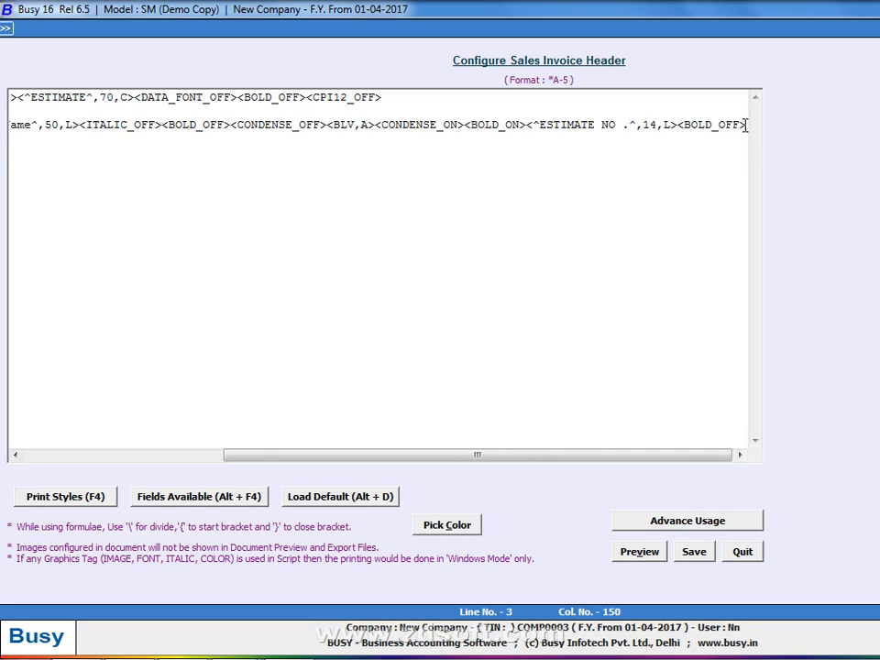
pyautogui.write('<CONDENSE_OFF>')
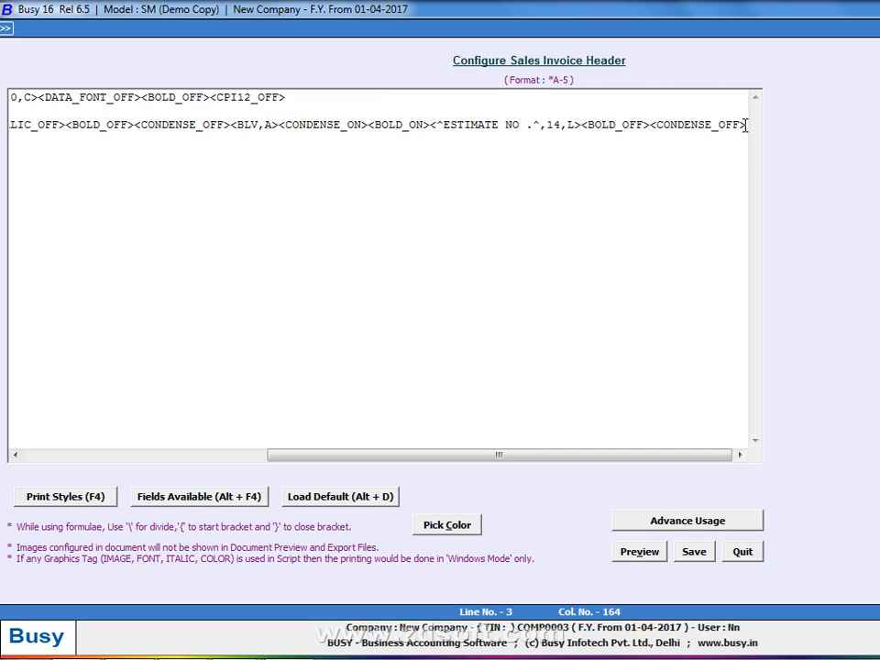
pyautogui.hotkey('alt', 'v')
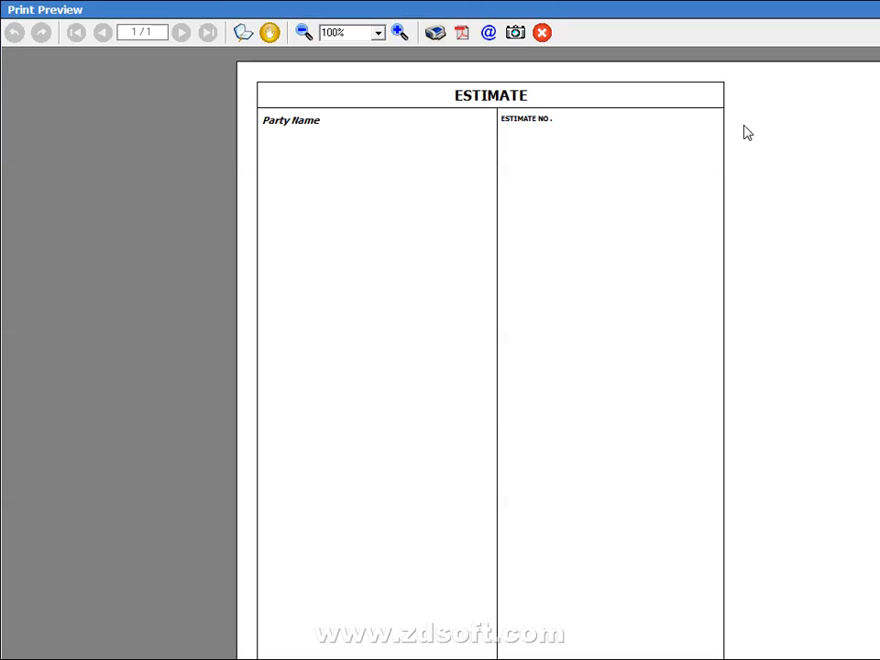
pyautogui.press('Escape')
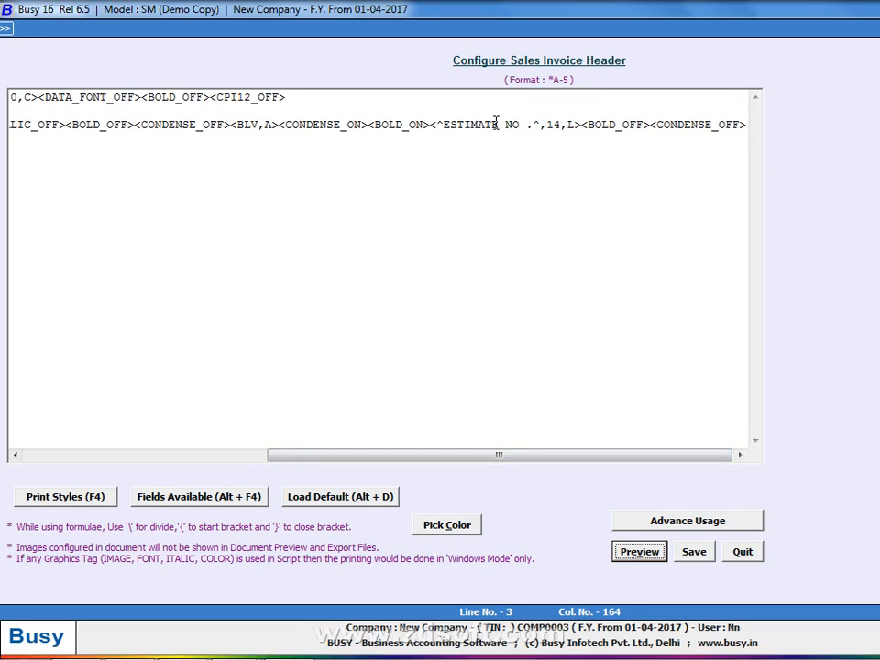
# Replace the <CONDENSE_ON> code before <BOLD_ON> with a space and <CPI12_ON>
pyautogui.press('Return')
pyautogui.press('Escape')
pyautogui.click(281, 125)
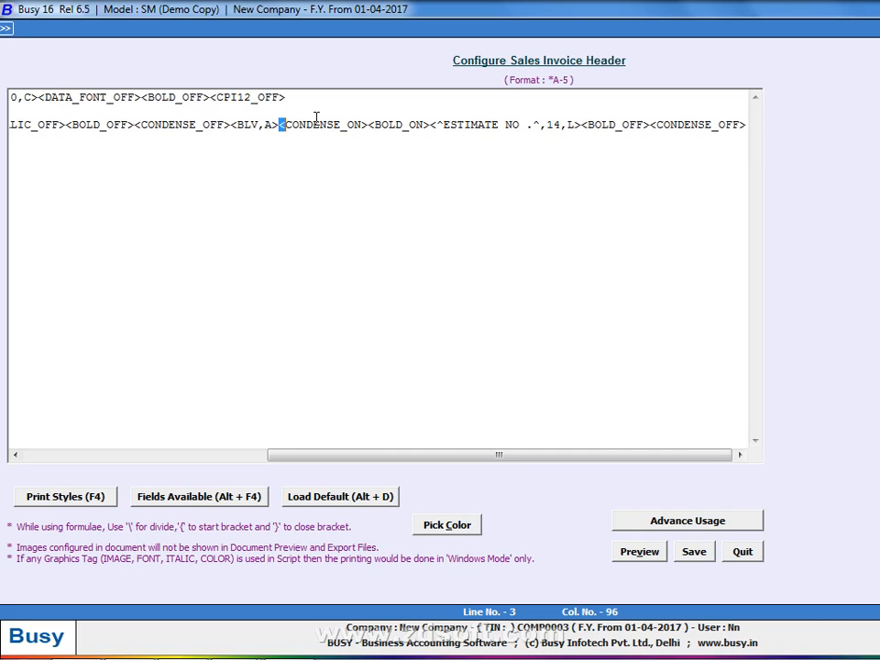
pyautogui.click(369, 124)
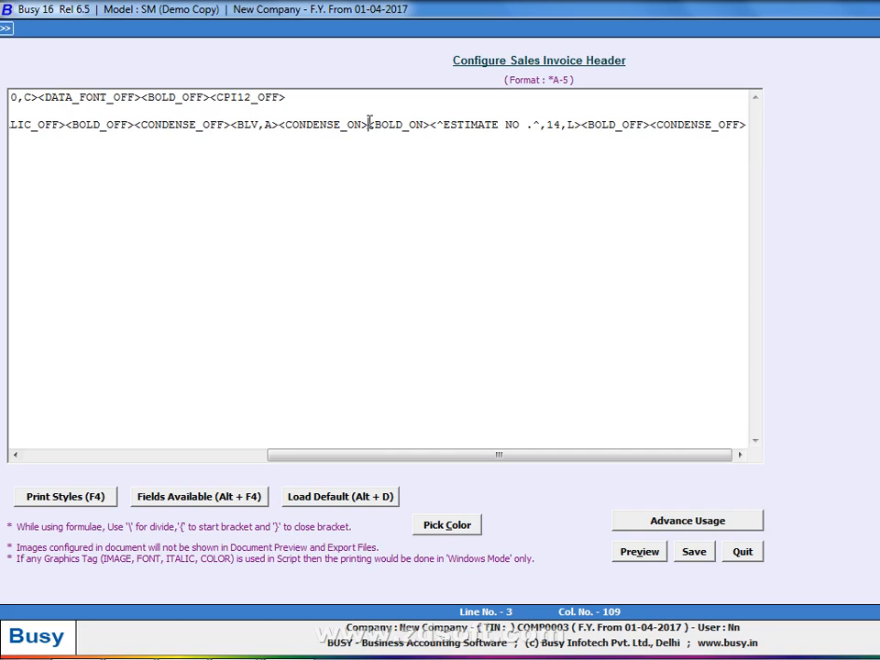
pyautogui.press('BackSpace')
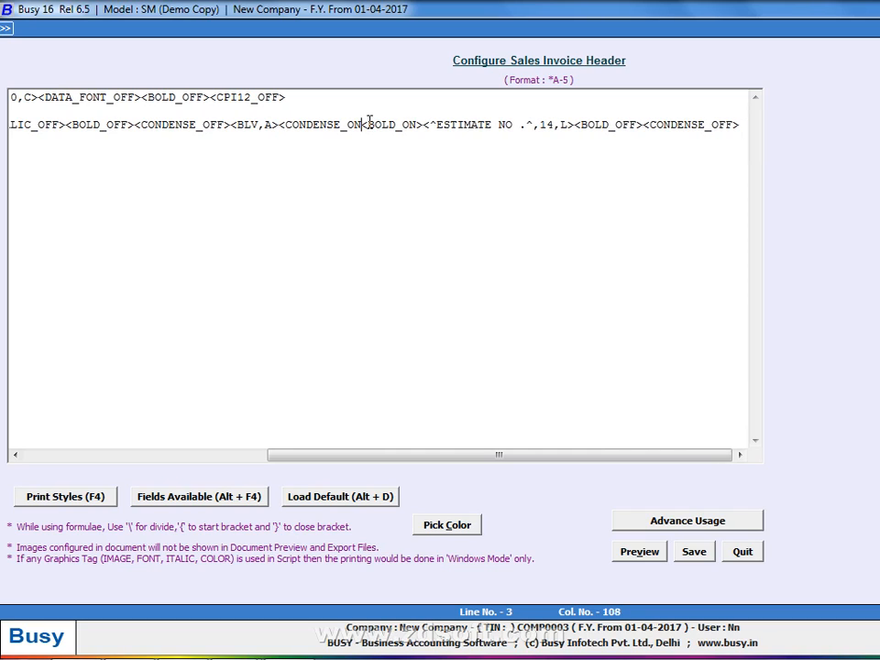
pyautogui.press('BackSpace')
pyautogui.press('BackSpace')
pyautogui.press('BackSpace')
pyautogui.press('BackSpace')
pyautogui.press('BackSpace')
pyautogui.press('BackSpace')
pyautogui.press('BackSpace')
pyautogui.press('BackSpace')
pyautogui.press('BackSpace')
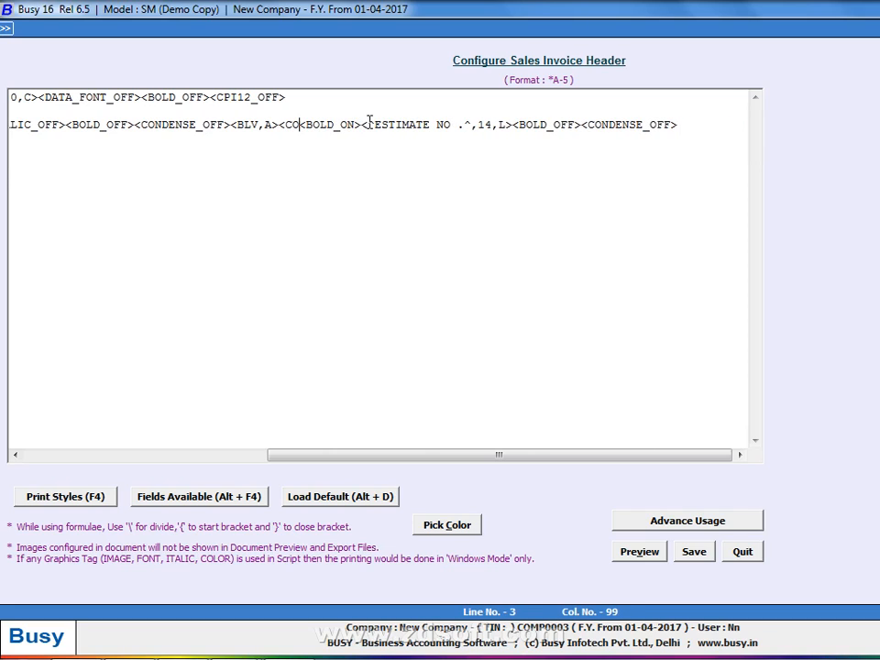
pyautogui.press('BackSpace')
pyautogui.press('BackSpace')
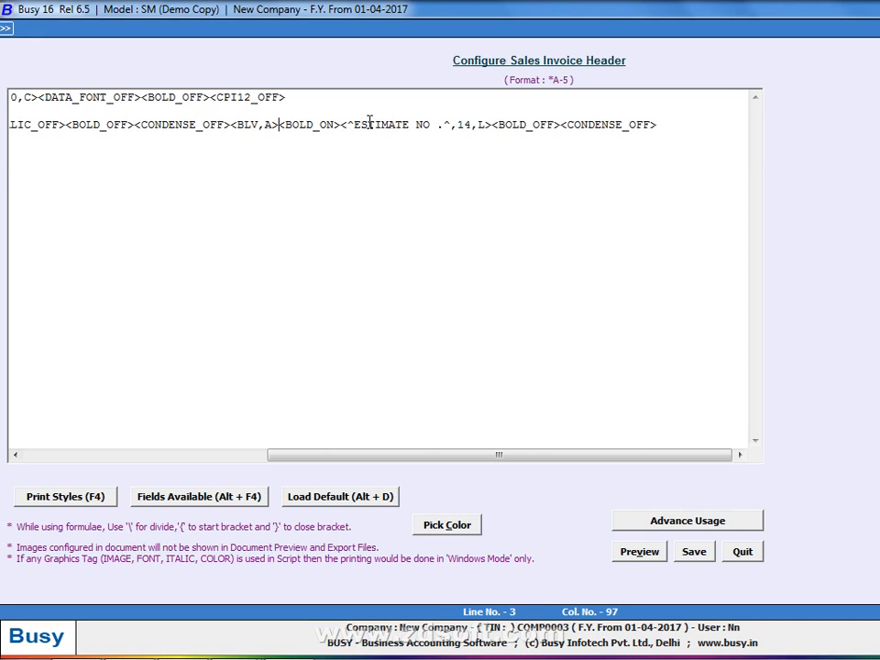
pyautogui.press('Left')
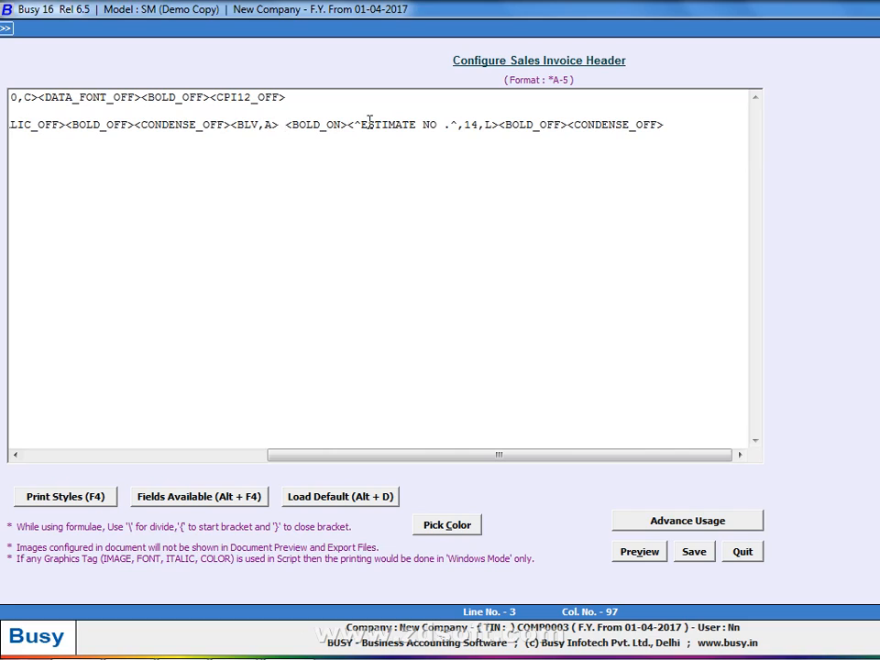
pyautogui.write('<CPI12_ON>')
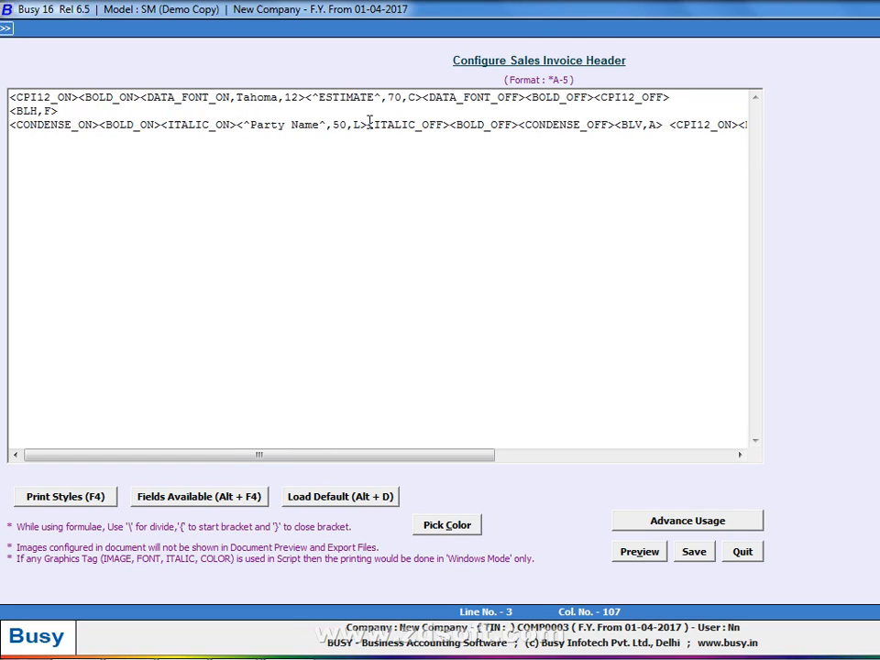
# Replace the trailing <CONDENSE_OFF> with <CPI12_OFF> and preview the header
pyautogui.press('End')
pyautogui.press('BackSpace')
pyautogui.press('BackSpace')
pyautogui.press('BackSpace')
pyautogui.press('BackSpace')
pyautogui.press('BackSpace')
pyautogui.press('BackSpace')
pyautogui.press('BackSpace')
pyautogui.press('BackSpace')
pyautogui.press('BackSpace')
pyautogui.press('BackSpace')
pyautogui.press('BackSpace')
pyautogui.press('BackSpace')
pyautogui.press('BackSpace')
pyautogui.press('BackSpace')
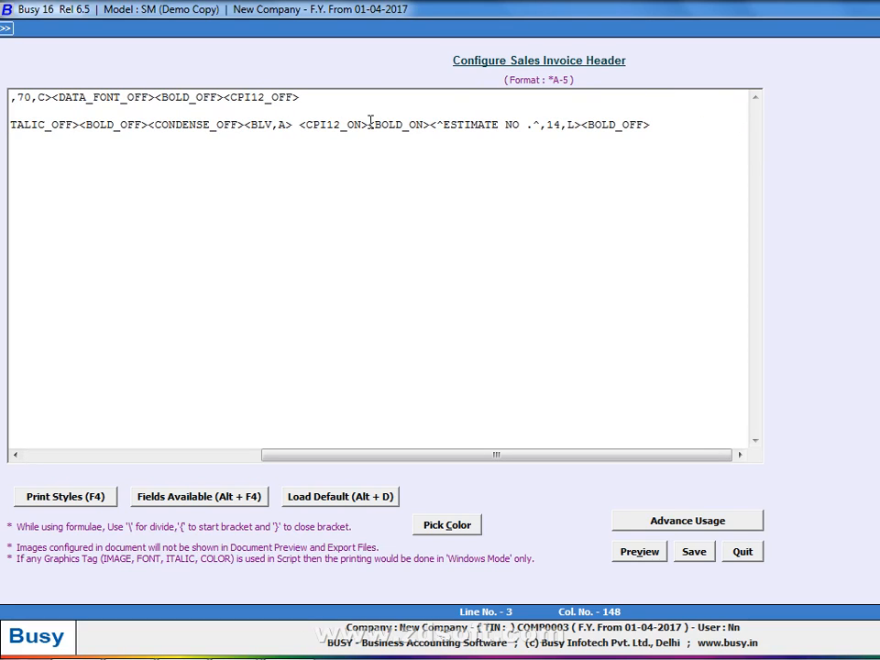
pyautogui.write('<CPI12_OFF>')
pyautogui.hotkey('alt', 'p')
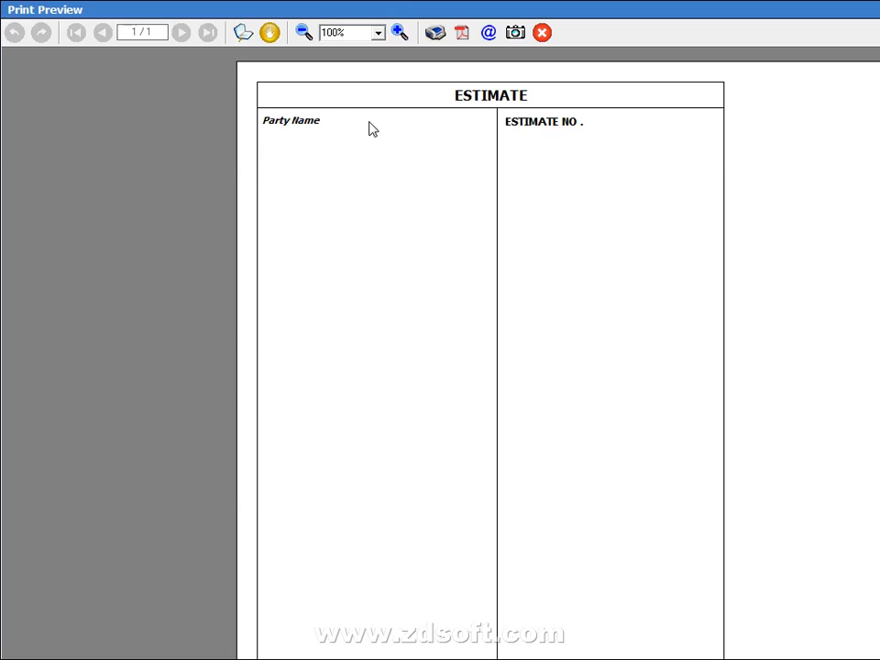
# Change the ESTIMATE NO. width from 14 to 15 and preview
pyautogui.press('Escape')
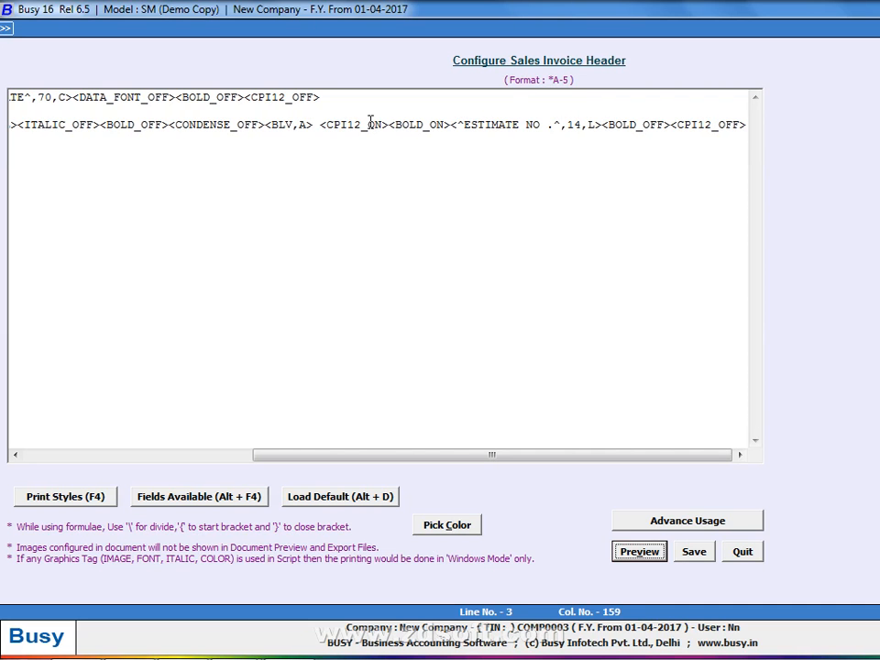
pyautogui.click(581, 124)
pyautogui.press('BackSpace')
pyautogui.write('5')
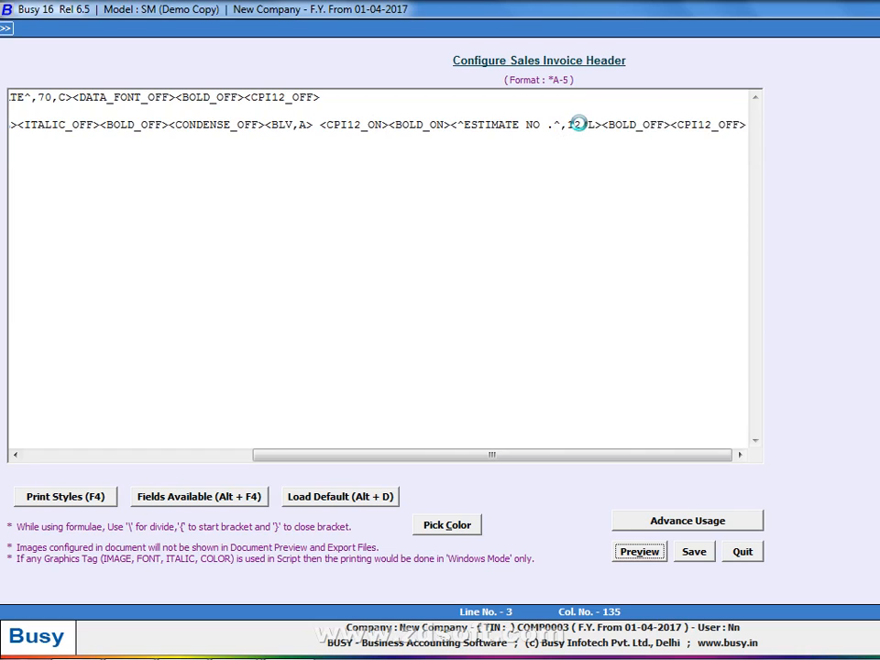
pyautogui.hotkey('alt', 'p')
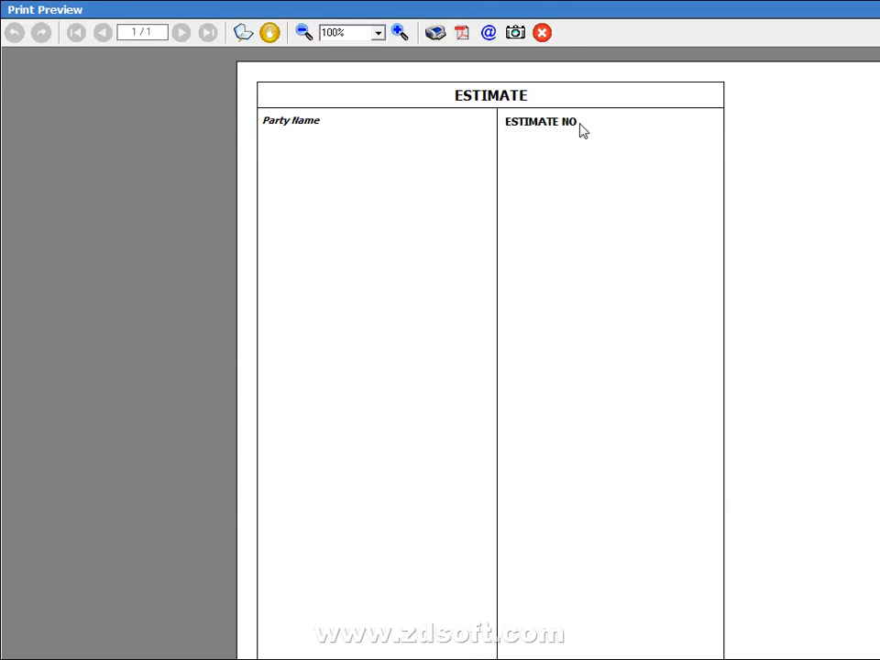
# Try width 10 in the preview, then set the width back to 15
pyautogui.press('Escape')
pyautogui.press('BackSpace')
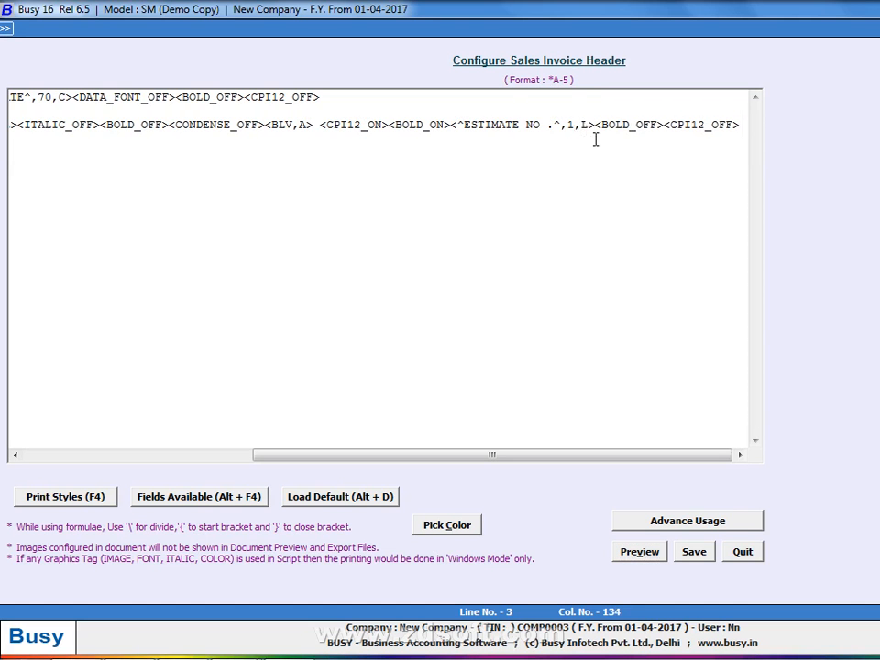
pyautogui.write('0')
pyautogui.hotkey('alt', 'p')
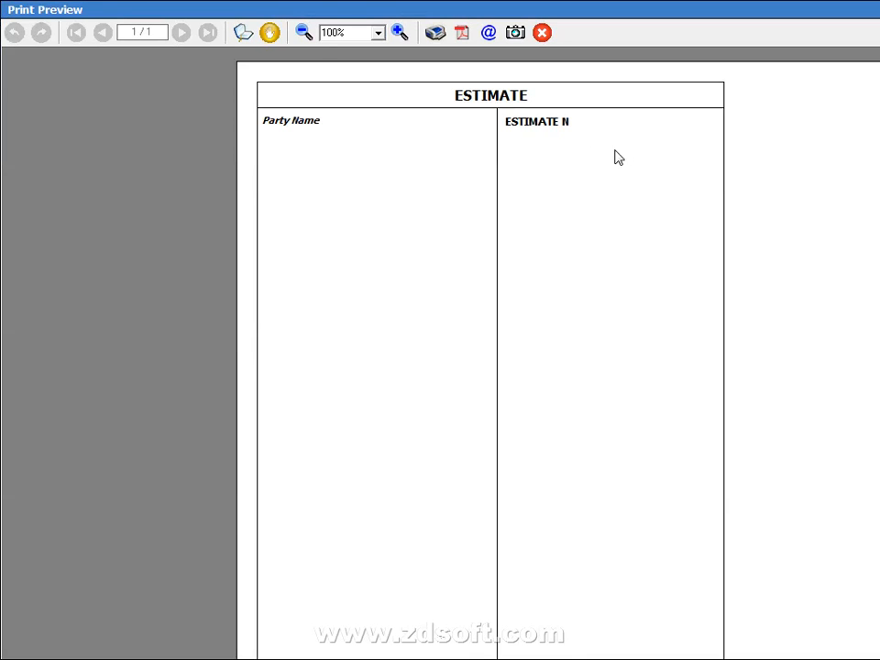
pyautogui.press('Escape')
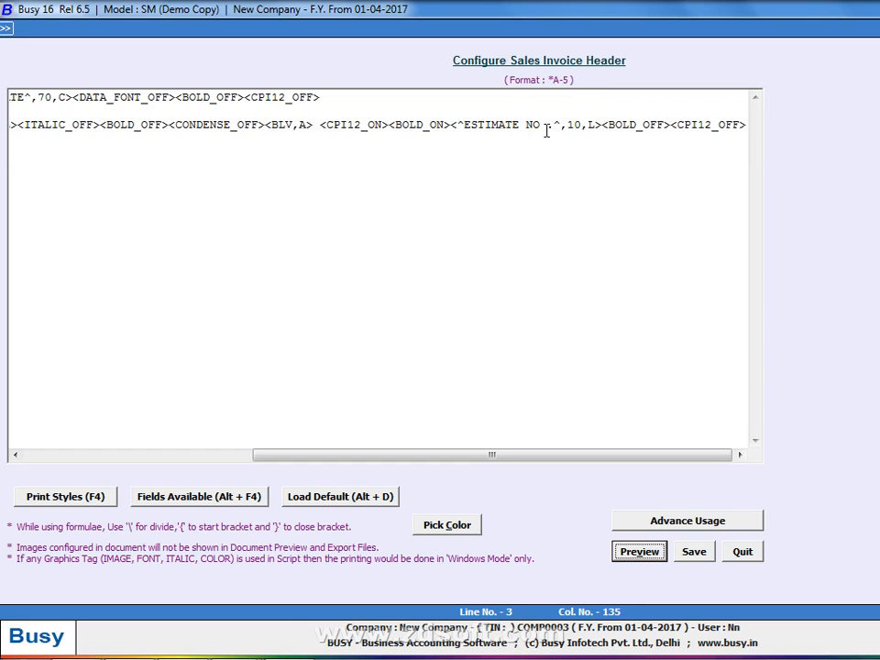
pyautogui.click(572, 124)
pyautogui.click(581, 125)
pyautogui.press('BackSpace')
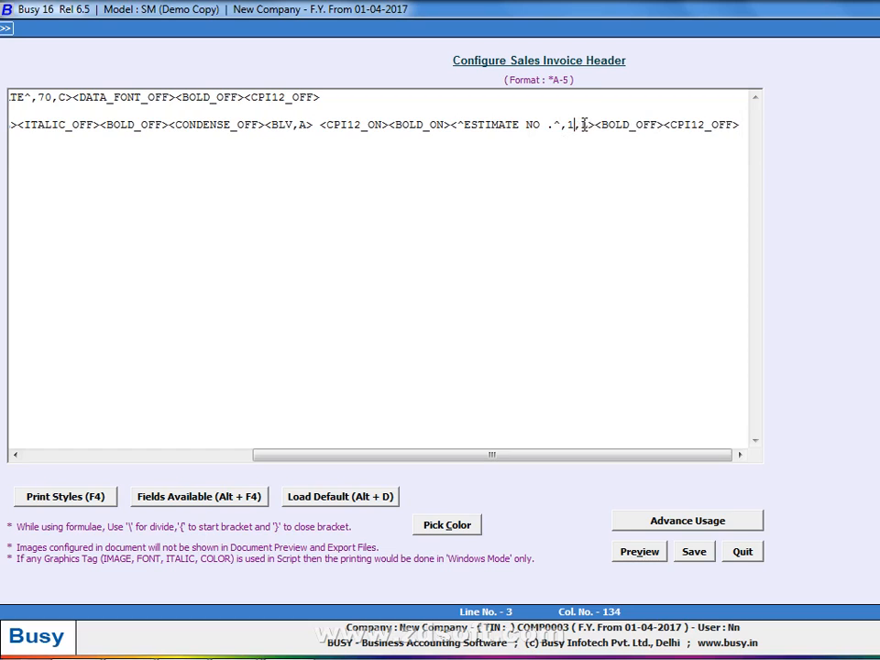
pyautogui.write('5')
pyautogui.hotkey('alt', 'p')
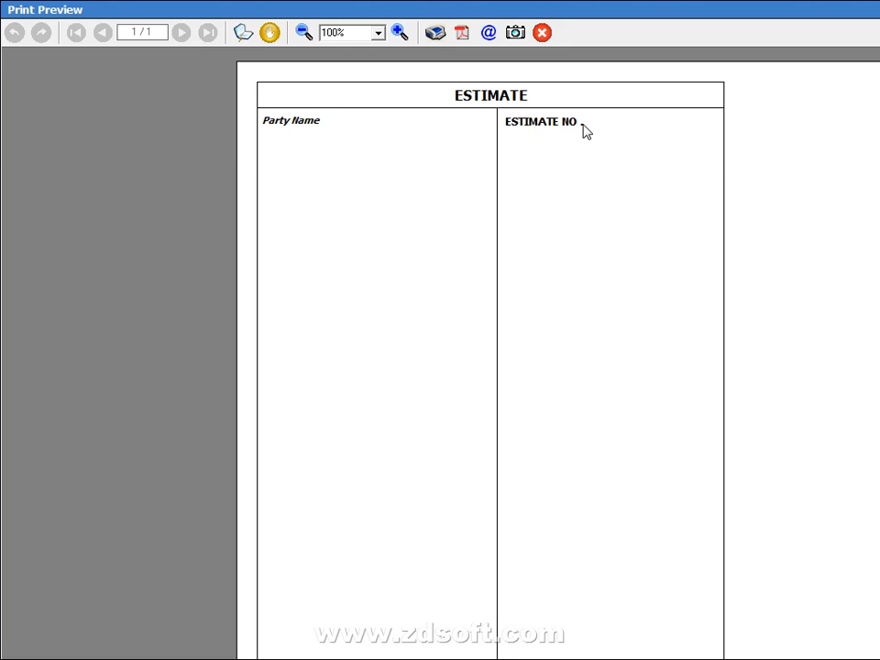
pyautogui.press('Escape')
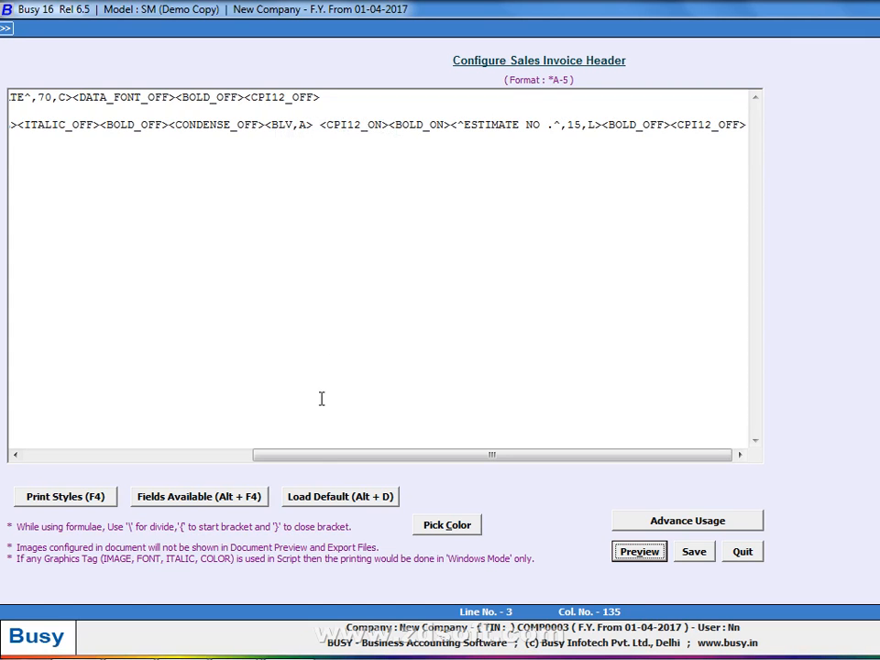
pyautogui.hscroll(-6, 230, 436)
# Change the Party Name width from 50 to 45
pyautogui.click(169, 126)
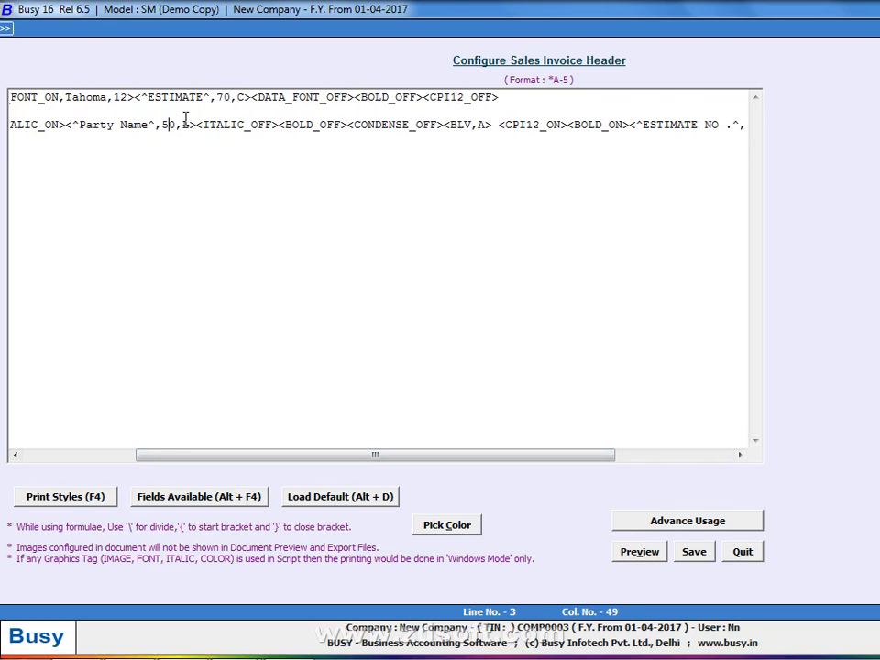
pyautogui.press('BackSpace')
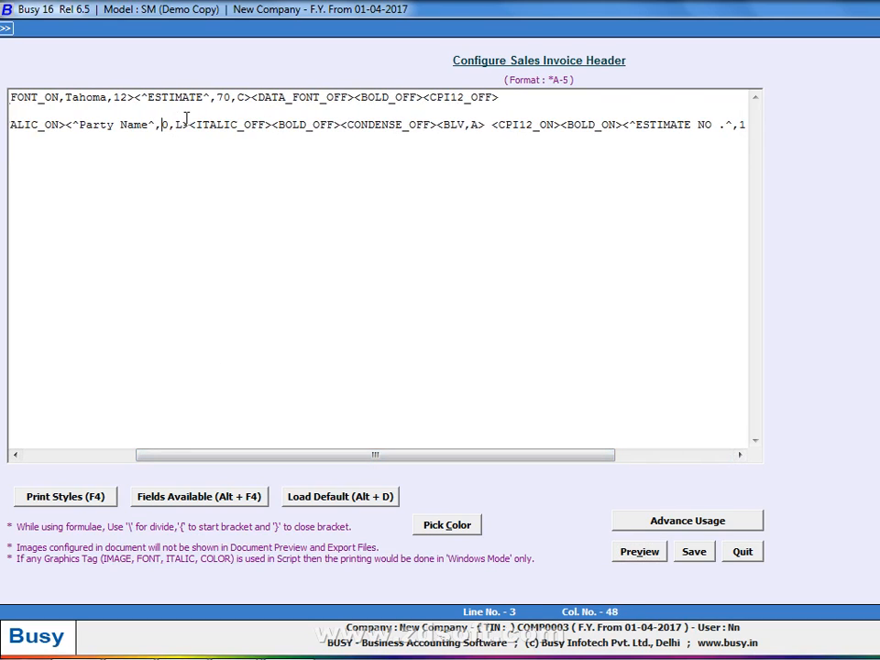
pyautogui.press('Right')
pyautogui.press('BackSpace')
pyautogui.write('45')
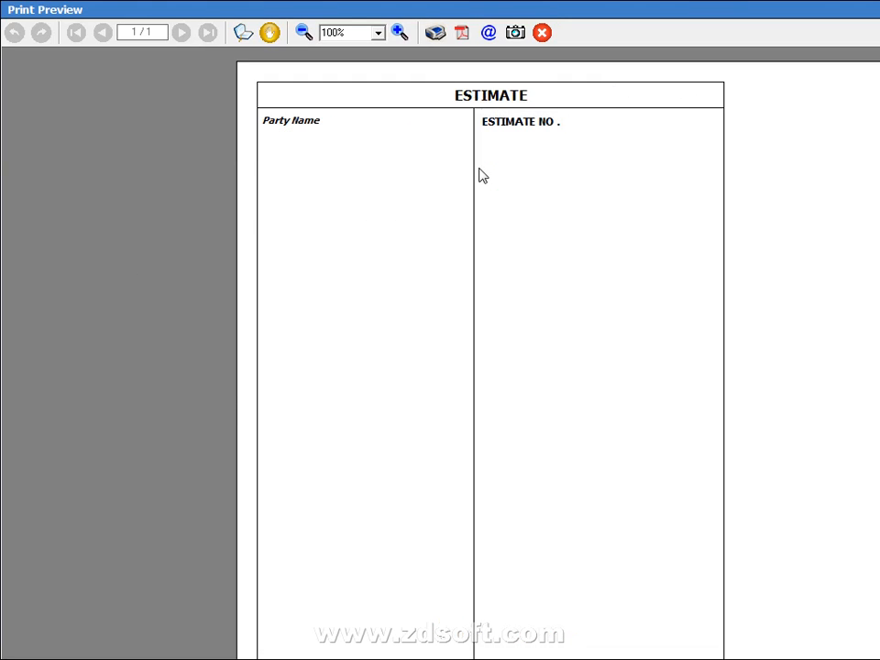
# Replace <CPI12_ON> before the ESTIMATE NO. bold tag with <CONDENSE_ON>
pyautogui.press('Escape')
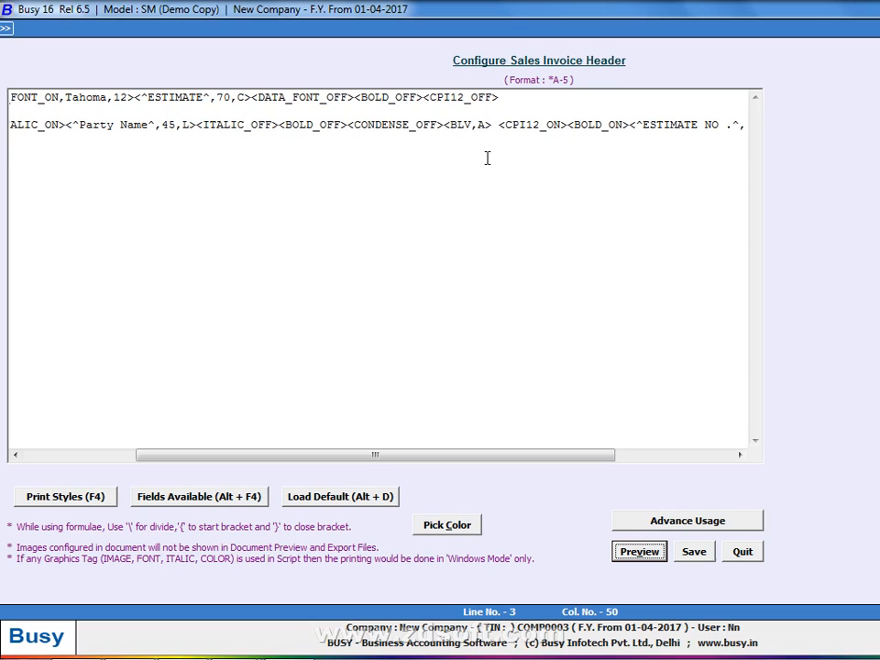
pyautogui.click(565, 125)
pyautogui.press('BackSpace')
pyautogui.press('BackSpace')
pyautogui.press('BackSpace')
pyautogui.press('BackSpace')
pyautogui.press('BackSpace')
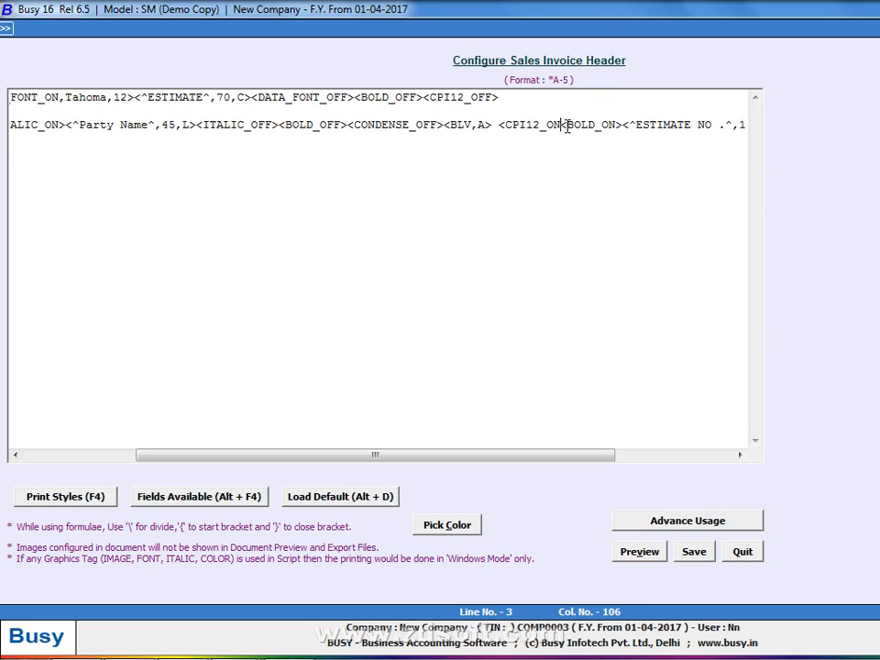
pyautogui.press('BackSpace')
pyautogui.press('BackSpace')
pyautogui.press('BackSpace')
pyautogui.press('BackSpace')
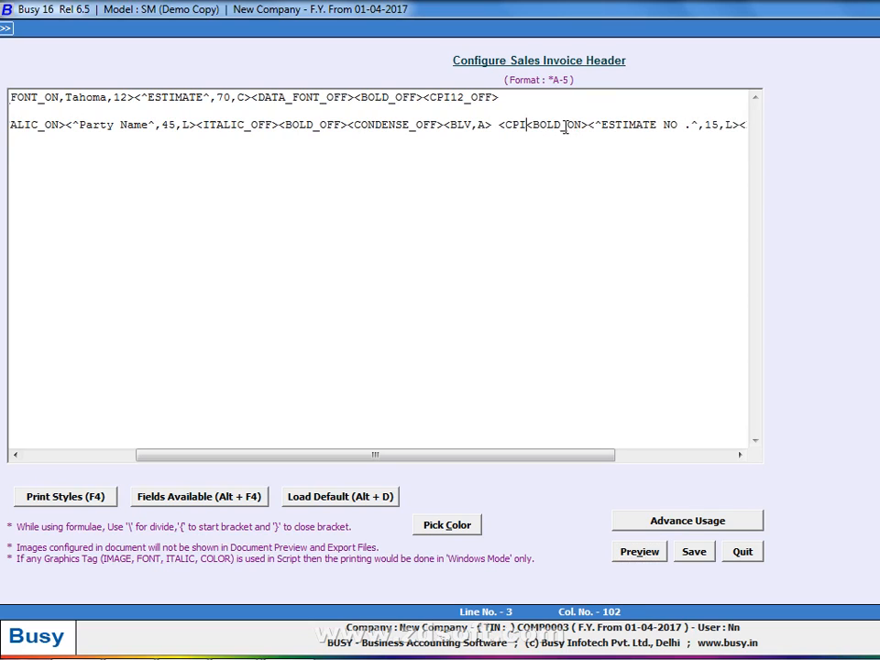
pyautogui.press('BackSpace')
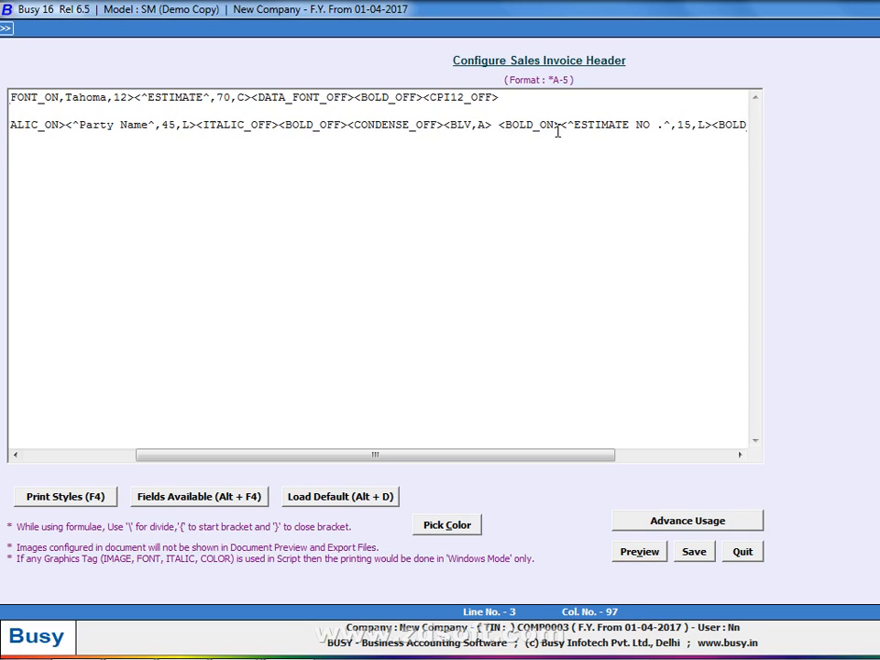
pyautogui.write('<CONDENSE_ON>')
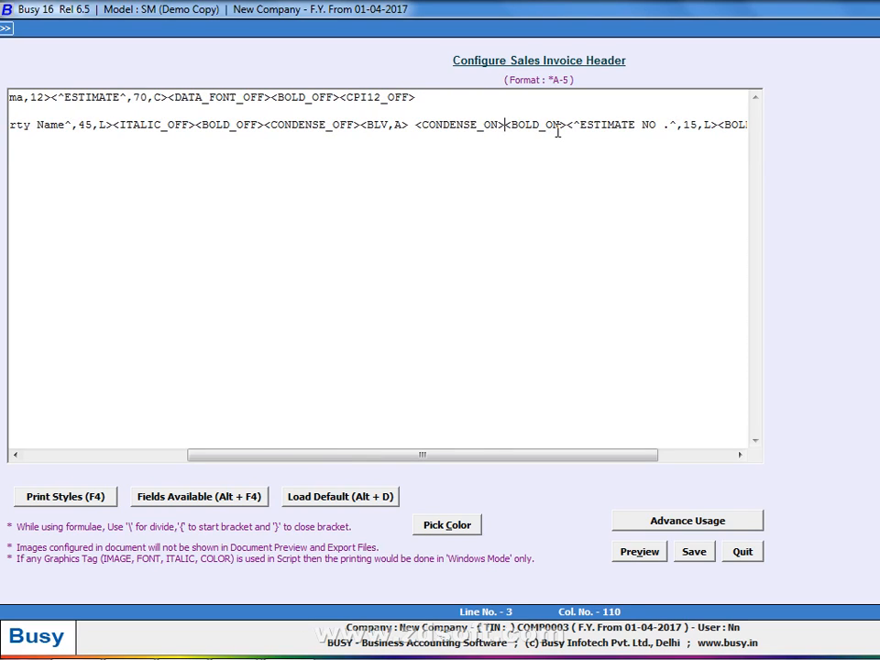
# End line 3 with <BOLD_OFF><CONDENSE_OFF> instead of the CPI12 closing tags and preview
pyautogui.press('End')
pyautogui.press('BackSpace')
pyautogui.press('BackSpace')
pyautogui.press('BackSpace')
pyautogui.press('BackSpace')
pyautogui.press('BackSpace')
pyautogui.press('BackSpace')
pyautogui.press('BackSpace')
pyautogui.press('BackSpace')
pyautogui.press('BackSpace')
pyautogui.press('BackSpace')
pyautogui.press('BackSpace')
pyautogui.press('BackSpace')
pyautogui.press('BackSpace')
pyautogui.press('BackSpace')
pyautogui.press('BackSpace')
pyautogui.press('BackSpace')
pyautogui.press('BackSpace')
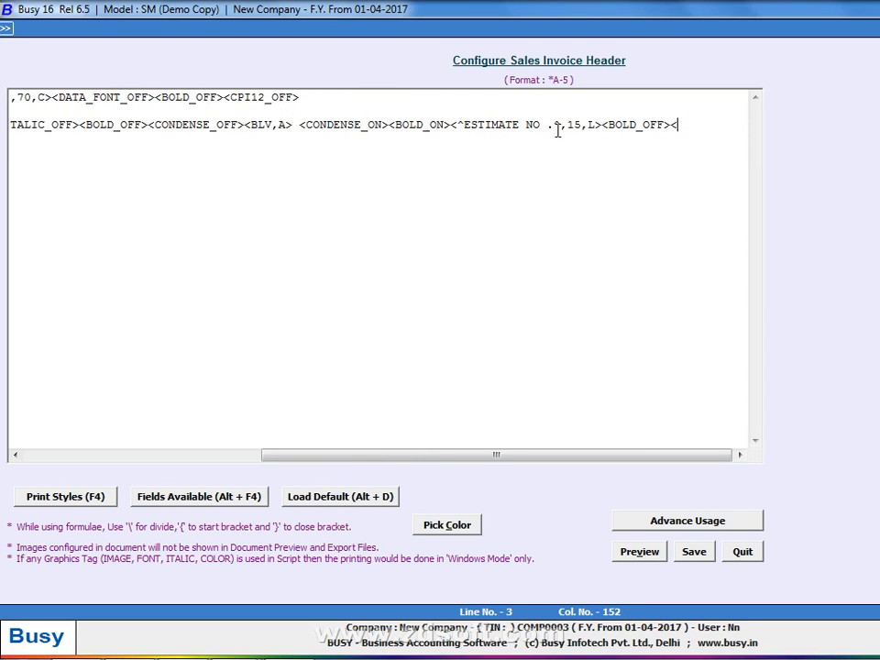
pyautogui.press('BackSpace')
pyautogui.press('BackSpace')
pyautogui.press('BackSpace')
pyautogui.press('BackSpace')
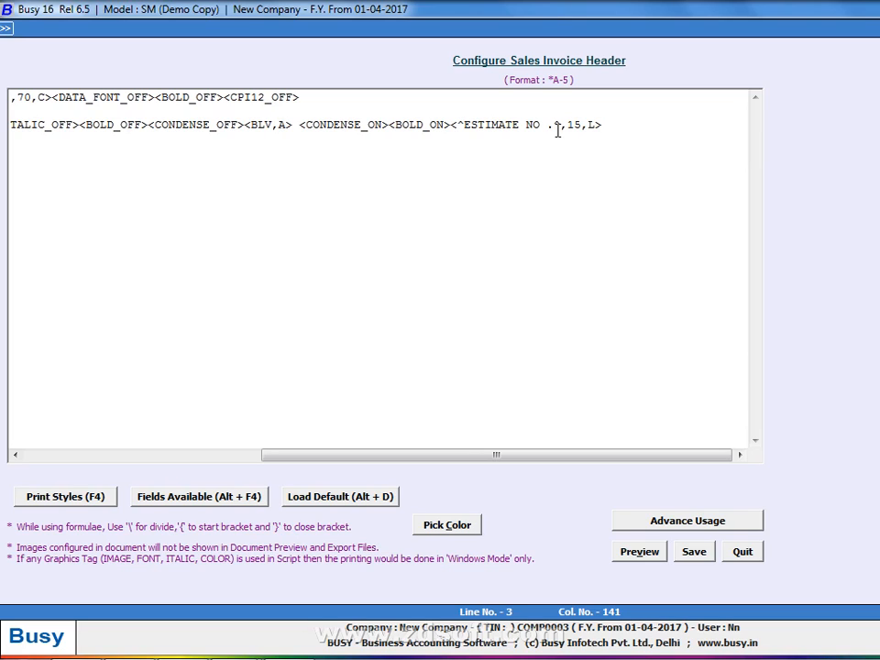
pyautogui.write('<BOLD_OFF>')
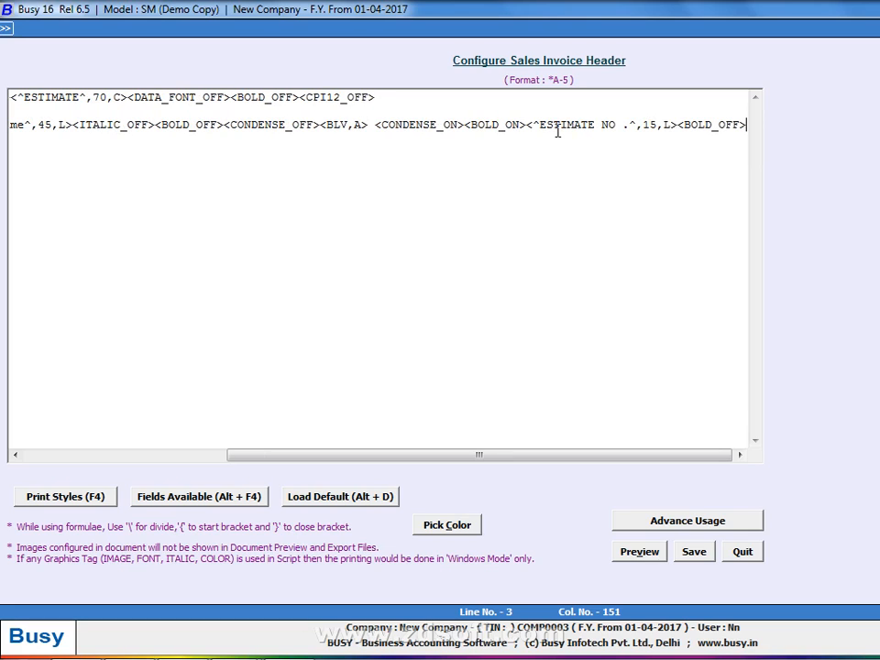
pyautogui.write('<CONDENSE_OFF>')
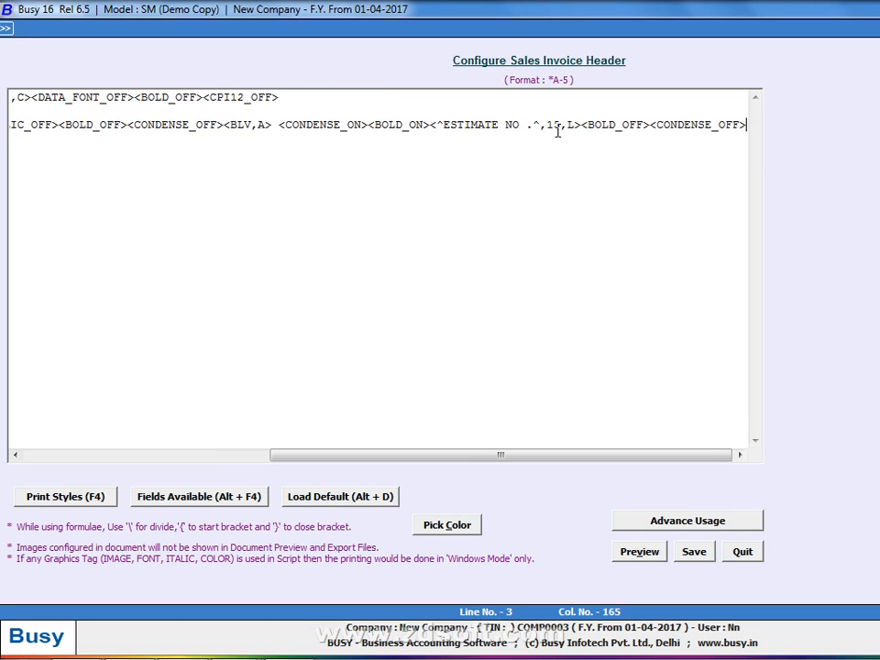
pyautogui.hotkey('alt', 'v')
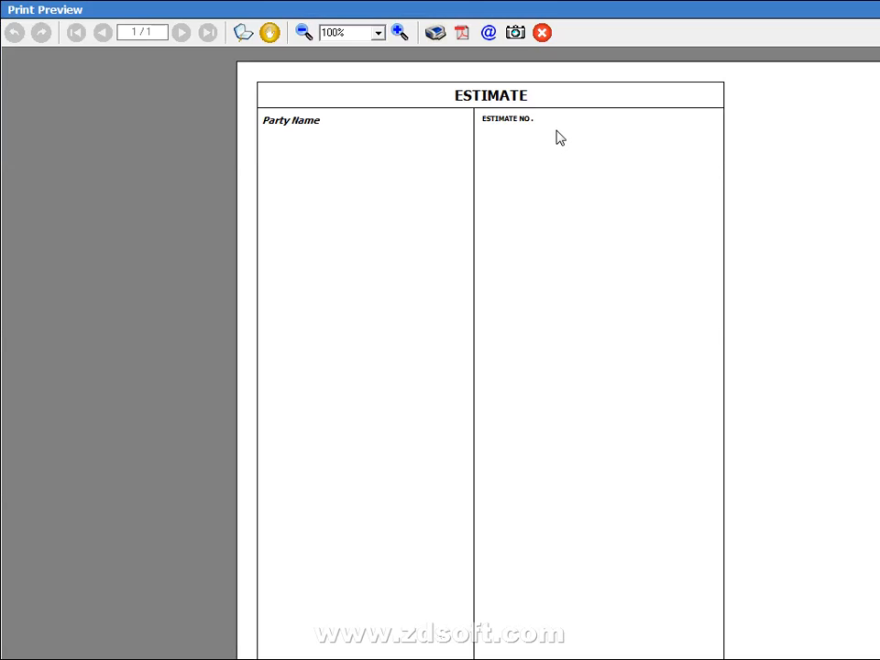
pyautogui.press('Escape')
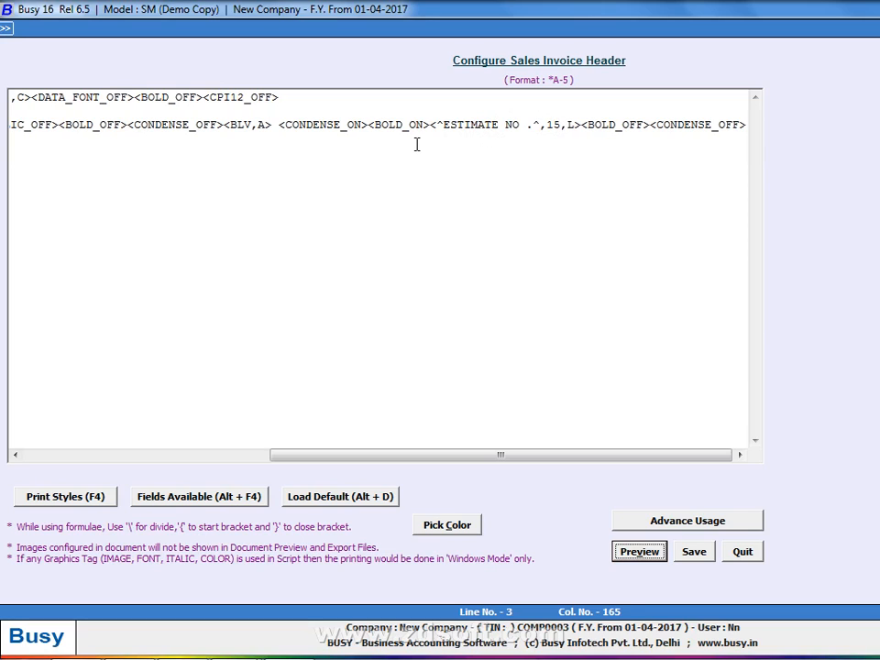
pyautogui.hotkey('alt', 'v')
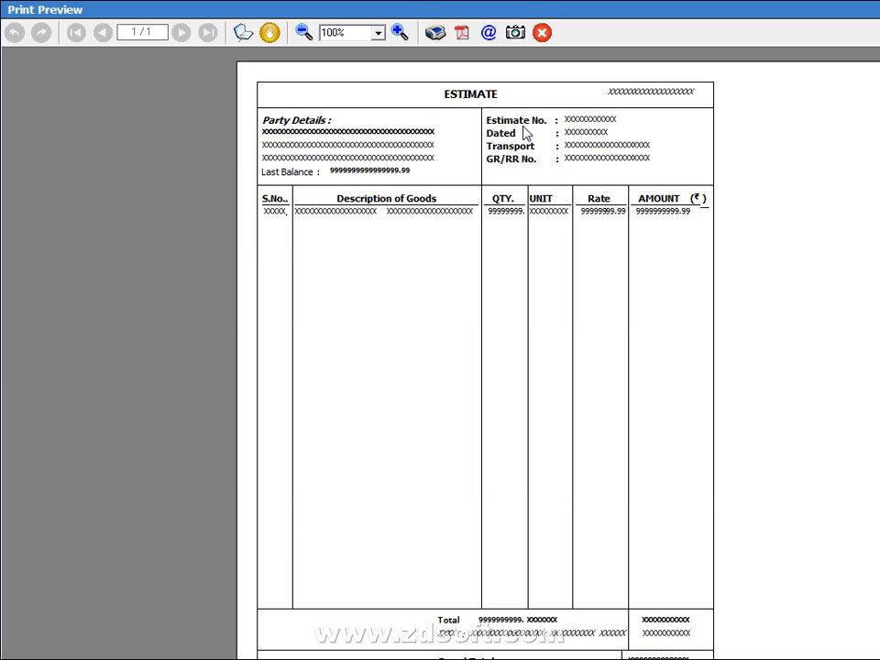
pyautogui.press('Escape')
pyautogui.click(465, 200)
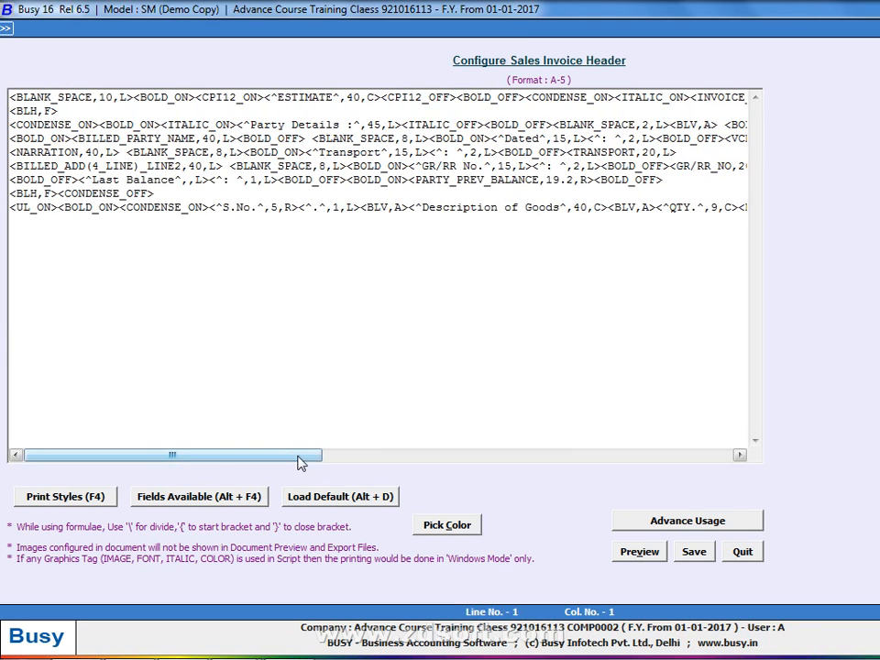
pyautogui.moveTo(297, 456); pyautogui.dragTo(393, 457)
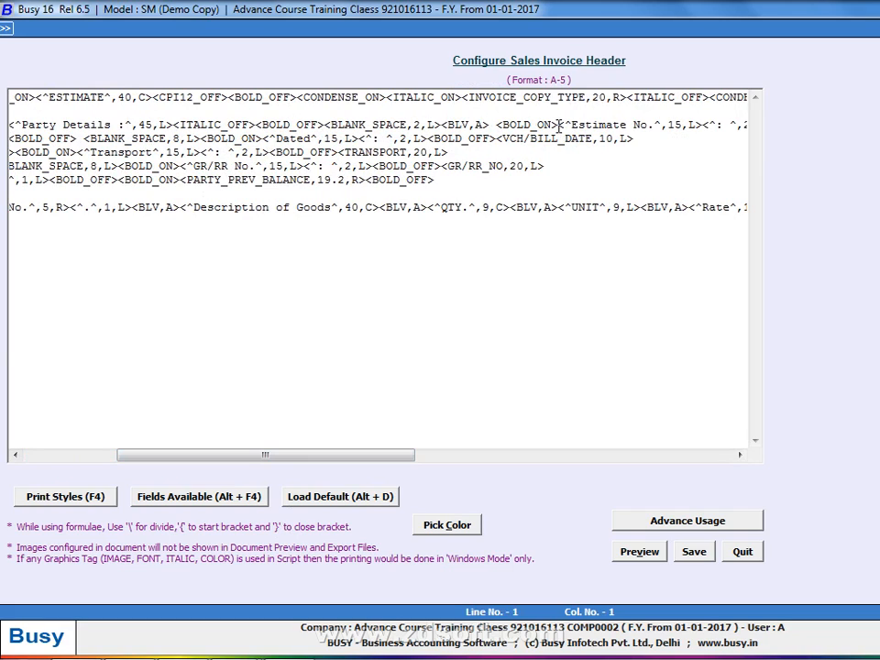
pyautogui.moveTo(385, 457); pyautogui.dragTo(518, 456)
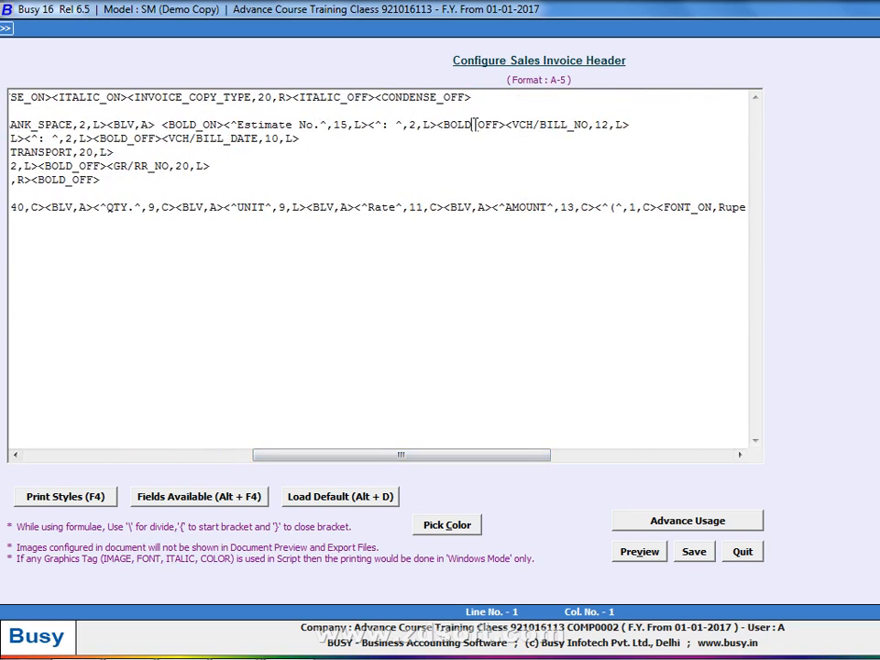
pyautogui.click(473, 124)
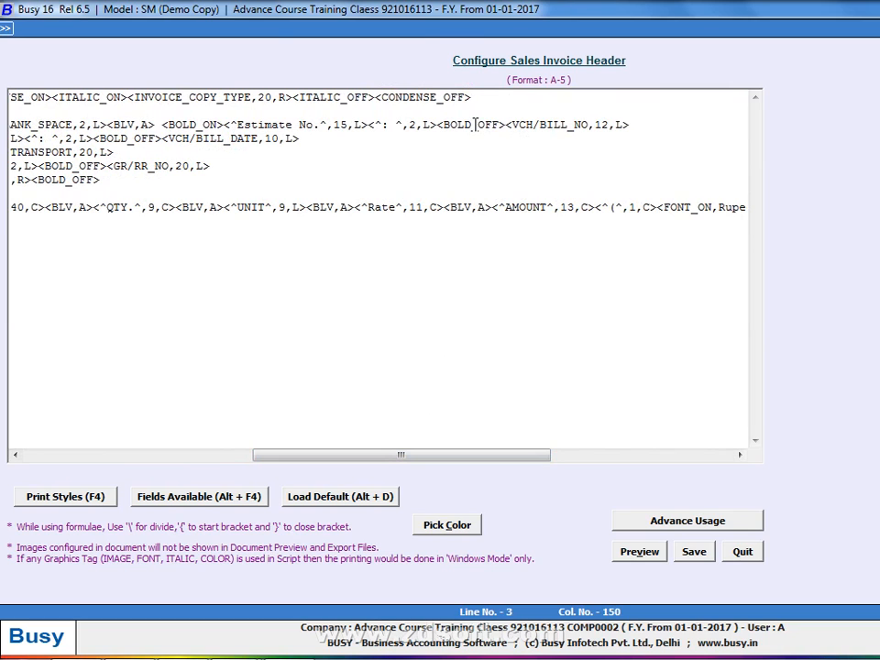
pyautogui.hotkey('alt', 'Tab')
pyautogui.press('Escape')
pyautogui.press('Escape')
# Strip the <CONDENSE_ON> and trailing <CONDENSE_OFF> tags from line 3 and preview the full-size bold label
pyautogui.press('Return')
pyautogui.press('v')
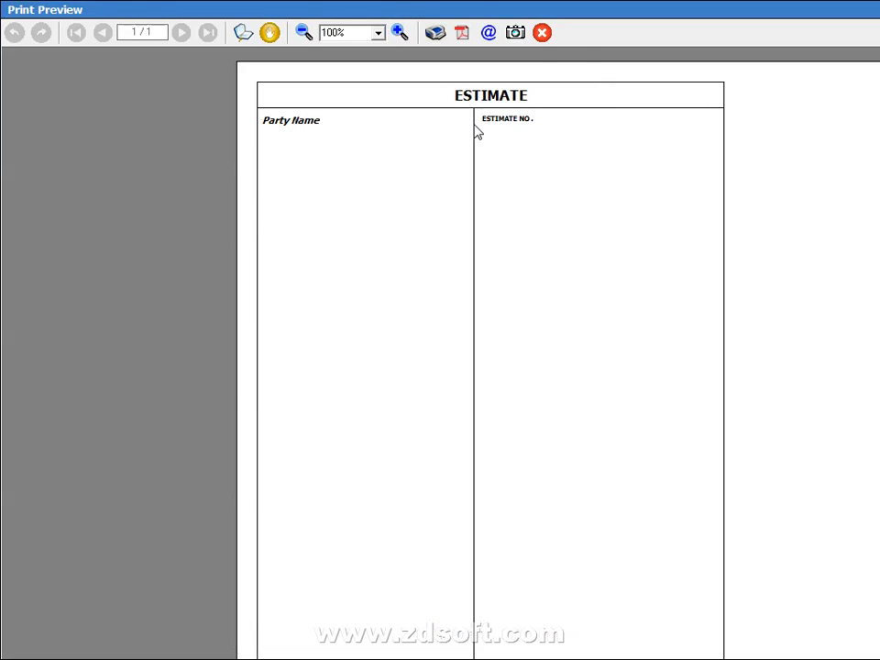
pyautogui.press('Escape')
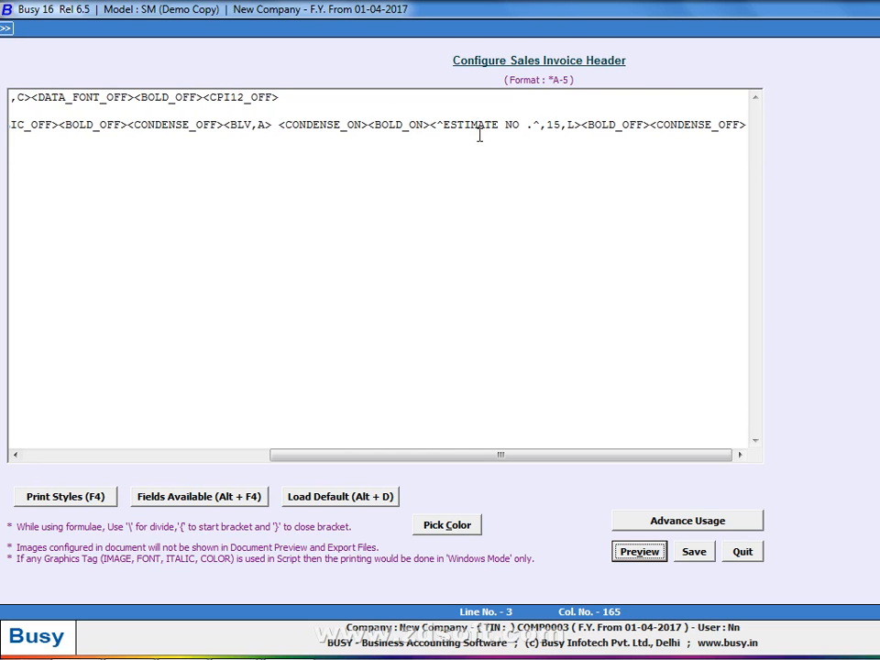
pyautogui.click(371, 125)
pyautogui.press('BackSpace')
pyautogui.press('BackSpace')
pyautogui.press('BackSpace')
pyautogui.press('BackSpace')
pyautogui.press('BackSpace')
pyautogui.press('BackSpace')
pyautogui.press('BackSpace')
pyautogui.press('BackSpace')
pyautogui.press('BackSpace')
pyautogui.press('BackSpace')
pyautogui.press('BackSpace')
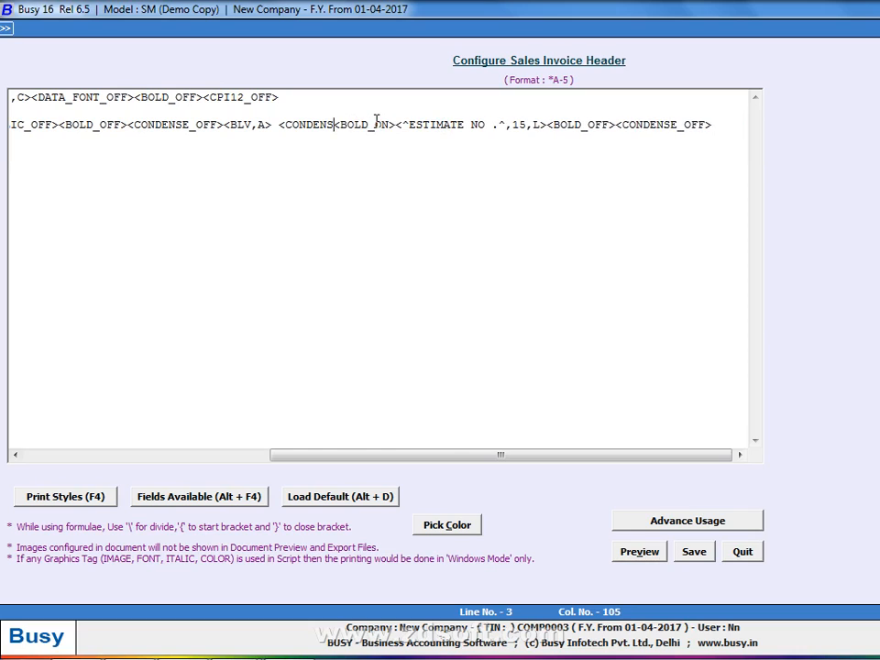
pyautogui.press('BackSpace')
pyautogui.press('BackSpace')
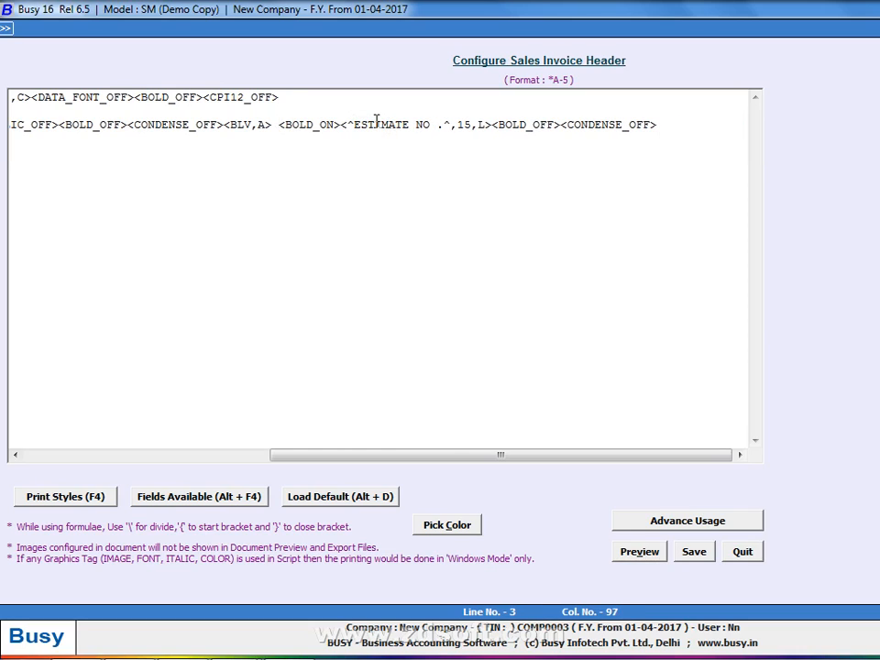
pyautogui.press('End')
pyautogui.press('BackSpace')
pyautogui.press('BackSpace')
pyautogui.press('BackSpace')
pyautogui.press('BackSpace')
pyautogui.press('BackSpace')
pyautogui.press('BackSpace')
pyautogui.press('BackSpace')
pyautogui.press('BackSpace')
pyautogui.press('BackSpace')
pyautogui.press('BackSpace')
pyautogui.press('BackSpace')
pyautogui.press('BackSpace')
pyautogui.press('BackSpace')
pyautogui.press('BackSpace')
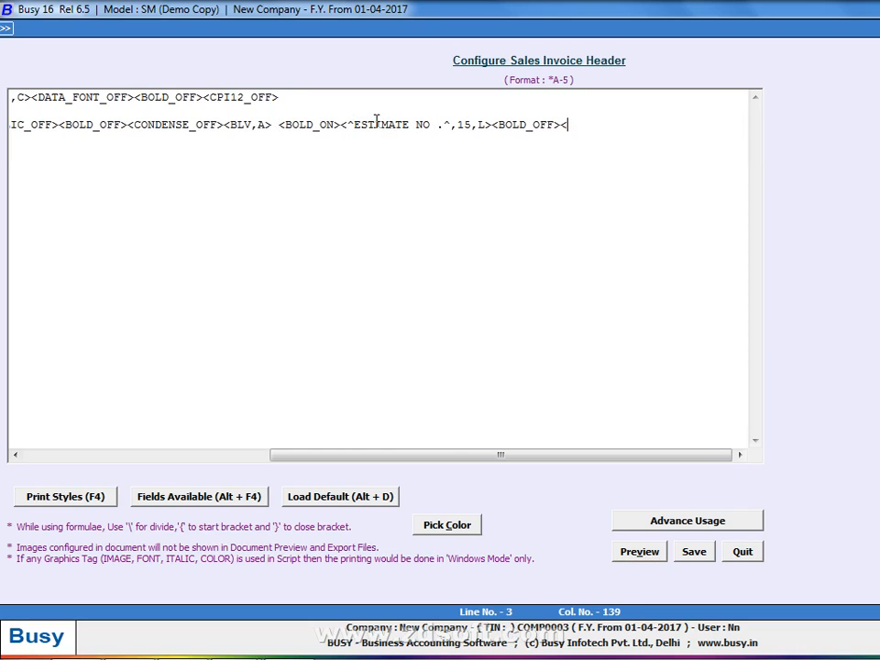
pyautogui.hotkey('alt', 'v')
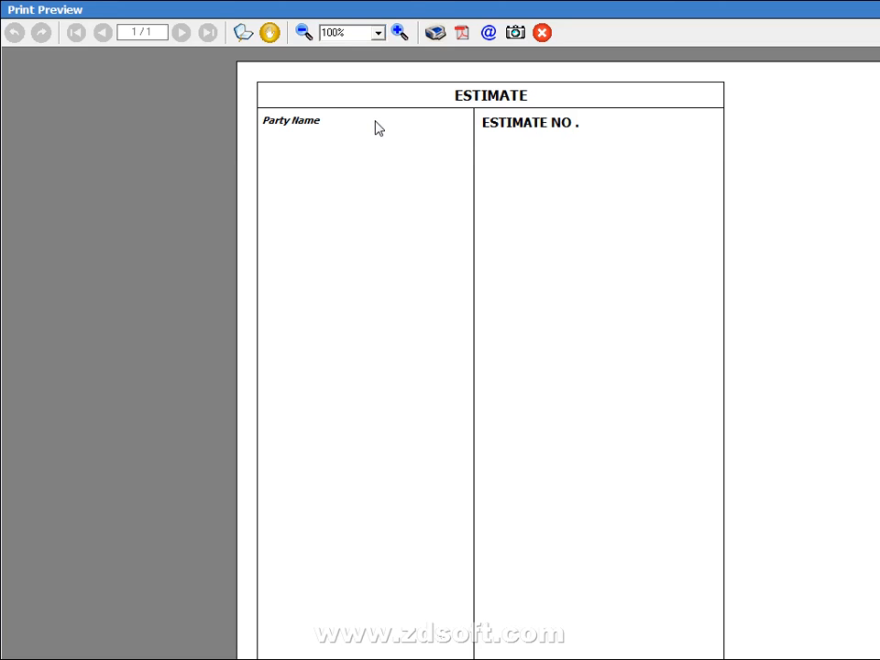
pyautogui.press('Escape')
pyautogui.click(280, 125)
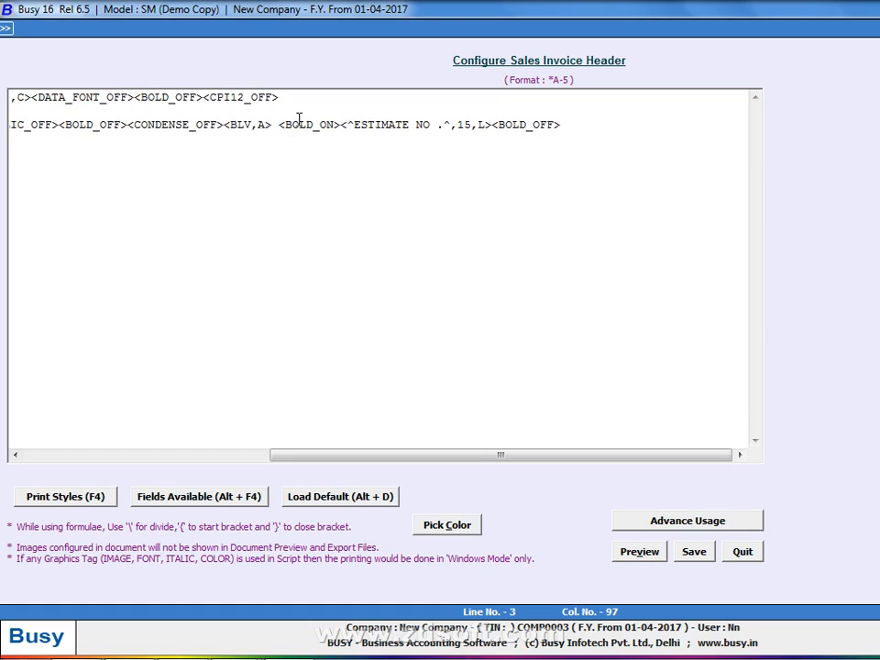
# Wrap ESTIMATE NO. in <CONDENSE_ON><CPI12_ON> … <CPI12_OFF><CONDENSE_OFF> tags and preview
pyautogui.write('<CONDENSE_ON>')
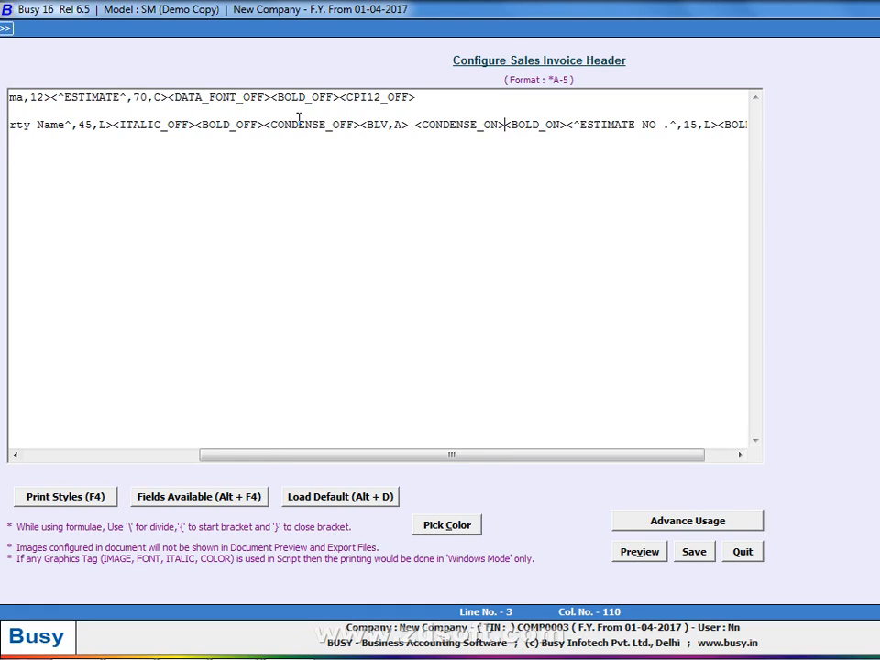
pyautogui.write('<CPI12_ON>')
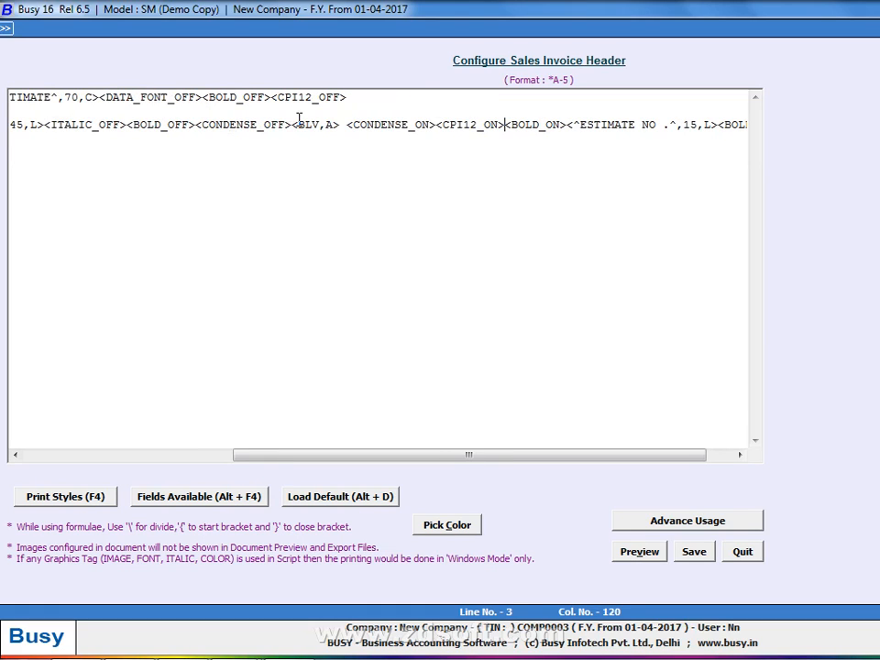
pyautogui.press('End')
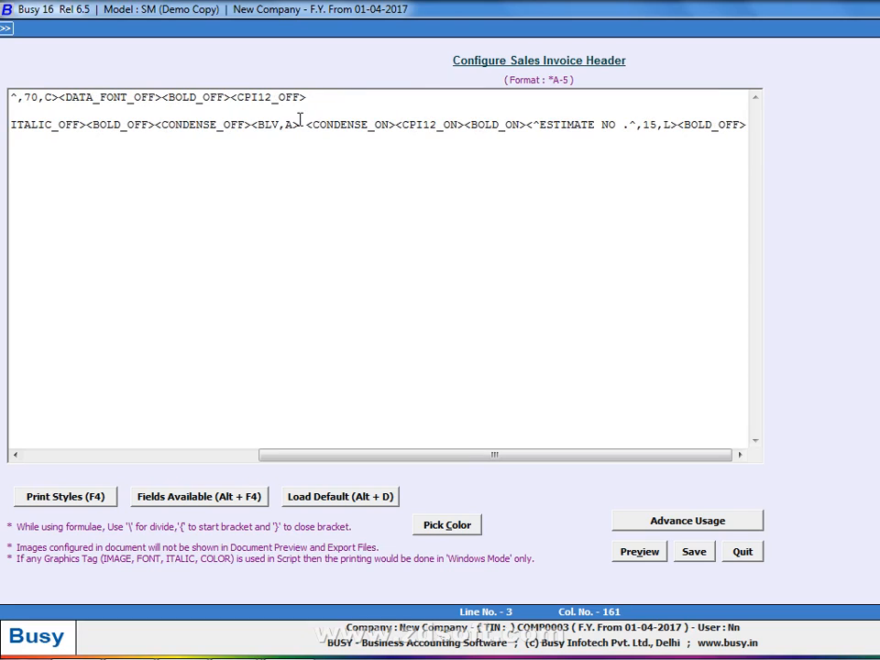
pyautogui.write('<CPI12_OFF>')
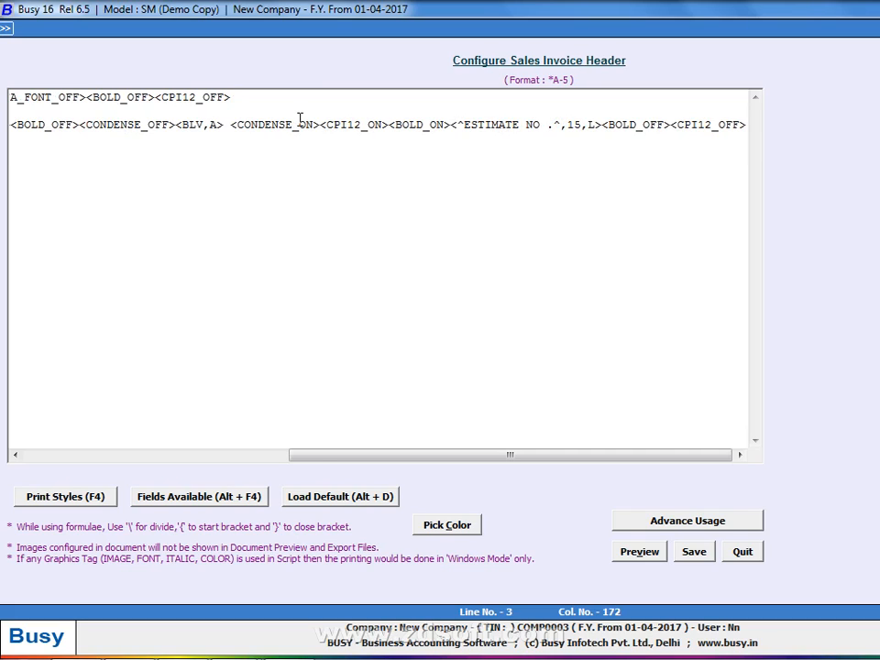
pyautogui.write('<CONDENSE_OFF>')
pyautogui.hotkey('alt', 'v')
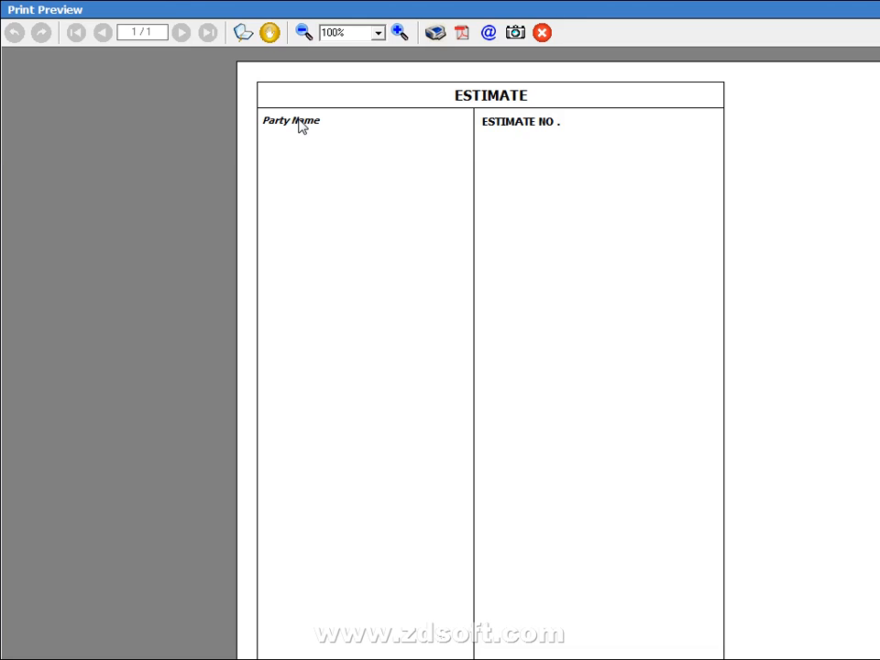
pyautogui.press('Escape')
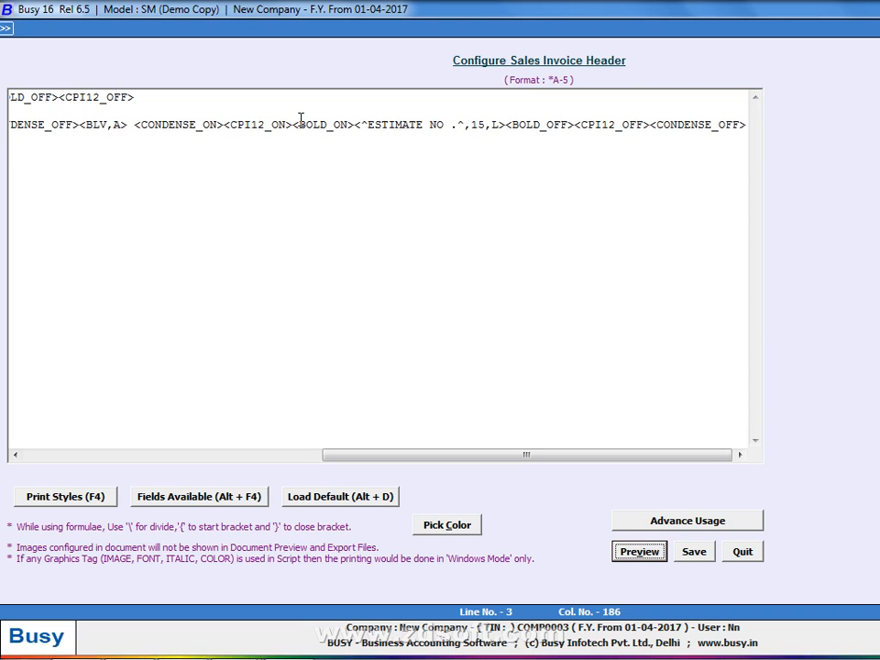
# Delete the third script line holding Party Name and ESTIMATE NO
pyautogui.moveTo(327, 446); pyautogui.dragTo(42, 456)
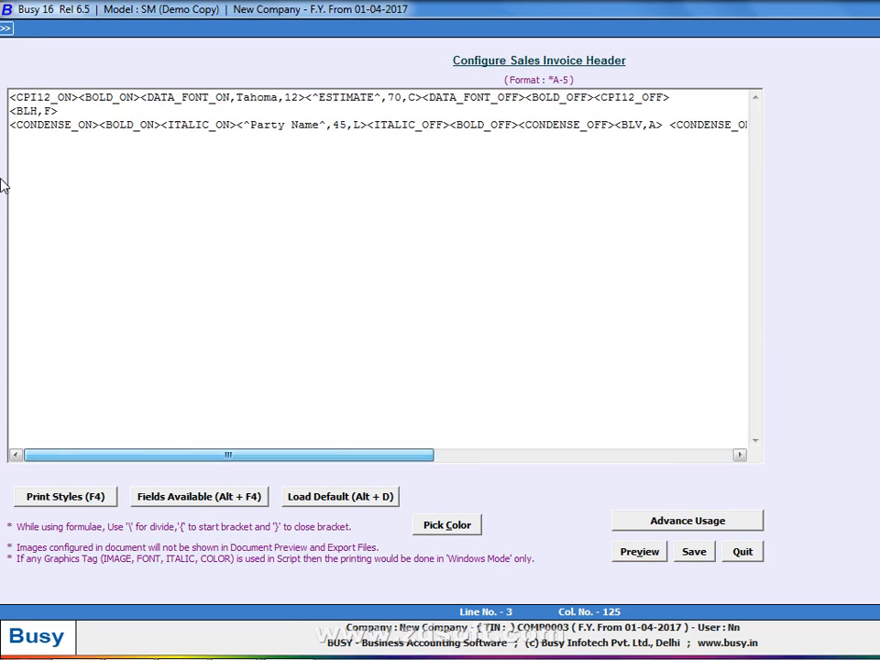
pyautogui.click(11, 125)
pyautogui.hotkey('shift', 'End')
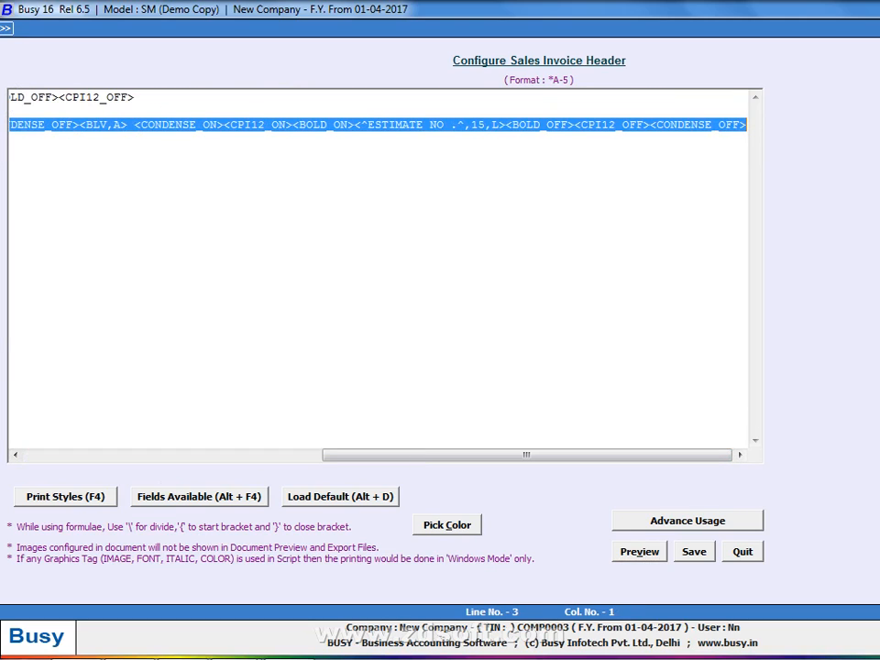
pyautogui.press('Delete')
# Remove the opening Tahoma 12 DATA_FONT tag from the ESTIMATE title line
pyautogui.press('Up')
pyautogui.press('Up')
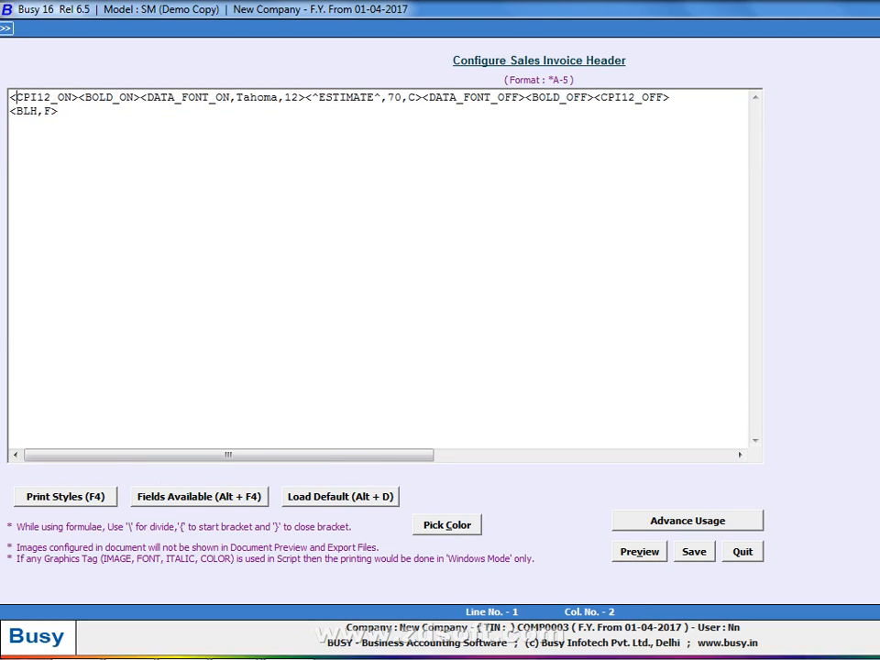
pyautogui.press('Right')
pyautogui.press('Right')
pyautogui.press('Right')
pyautogui.press('Right')
pyautogui.press('Right')
pyautogui.press('Right')
pyautogui.press('Right')
pyautogui.press('Right')
pyautogui.press('Right')
pyautogui.press('Right')
pyautogui.press('Right')
pyautogui.press('Right')
pyautogui.press('Right')
pyautogui.press('Right')
pyautogui.press('Right')
pyautogui.press('Right')
pyautogui.press('Right')
pyautogui.press('Right')
pyautogui.press('Right')
pyautogui.press('Right')
pyautogui.press('Right')
pyautogui.press('Right')
pyautogui.press('Right')
pyautogui.press('Right')
pyautogui.press('Right')
pyautogui.press('Right')
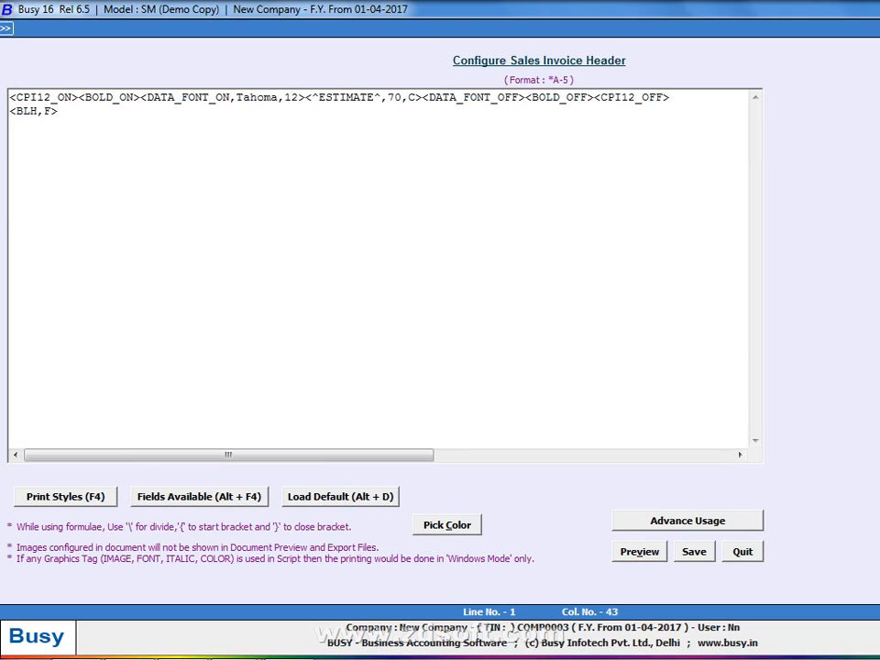
pyautogui.press('BackSpace')
pyautogui.press('BackSpace')
pyautogui.press('BackSpace')
pyautogui.press('BackSpace')
pyautogui.press('BackSpace')
pyautogui.press('BackSpace')
pyautogui.press('BackSpace')
pyautogui.press('BackSpace')
pyautogui.press('BackSpace')
pyautogui.press('BackSpace')
pyautogui.press('BackSpace')
pyautogui.press('BackSpace')
pyautogui.press('BackSpace')
pyautogui.press('BackSpace')
pyautogui.press('BackSpace')
pyautogui.press('BackSpace')
pyautogui.press('BackSpace')
pyautogui.press('BackSpace')
pyautogui.press('BackSpace')
pyautogui.press('BackSpace')
pyautogui.press('BackSpace')
pyautogui.press('BackSpace')
pyautogui.press('BackSpace')
pyautogui.press('BackSpace')
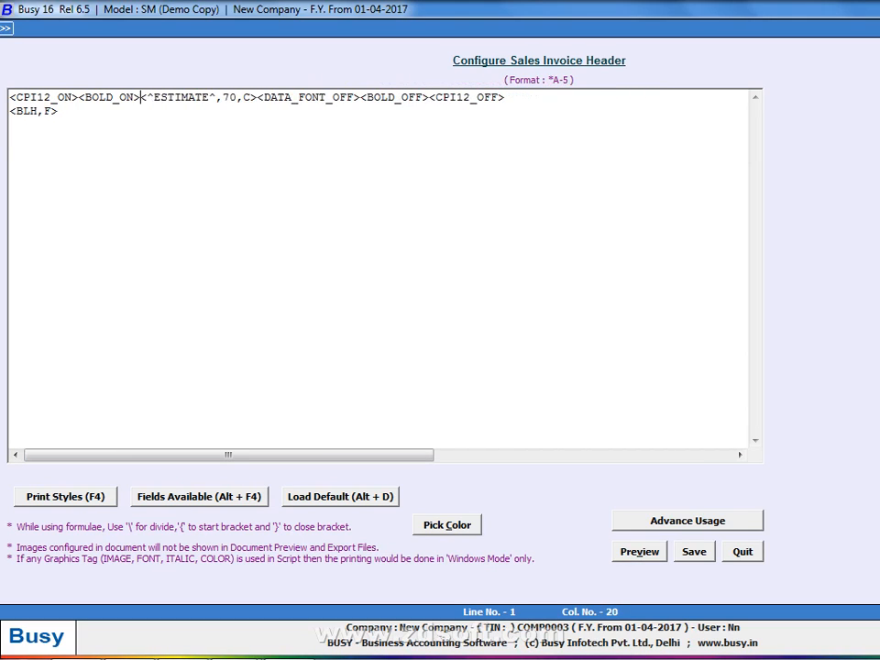
pyautogui.press('Left')
pyautogui.press('Right')
pyautogui.press('Right')
pyautogui.press('Right')
pyautogui.press('Right')
pyautogui.press('Right')
pyautogui.press('Right')
pyautogui.press('Right')
pyautogui.press('Right')
pyautogui.press('Right')
pyautogui.press('Right')
pyautogui.press('Right')
pyautogui.press('Right')
pyautogui.press('Right')
pyautogui.press('Right')
pyautogui.press('Right')
pyautogui.press('BackSpace')
pyautogui.press('BackSpace')
# Change the ESTIMATE width from 70 to 68, drop the closing font tag, and preview
pyautogui.write('68')
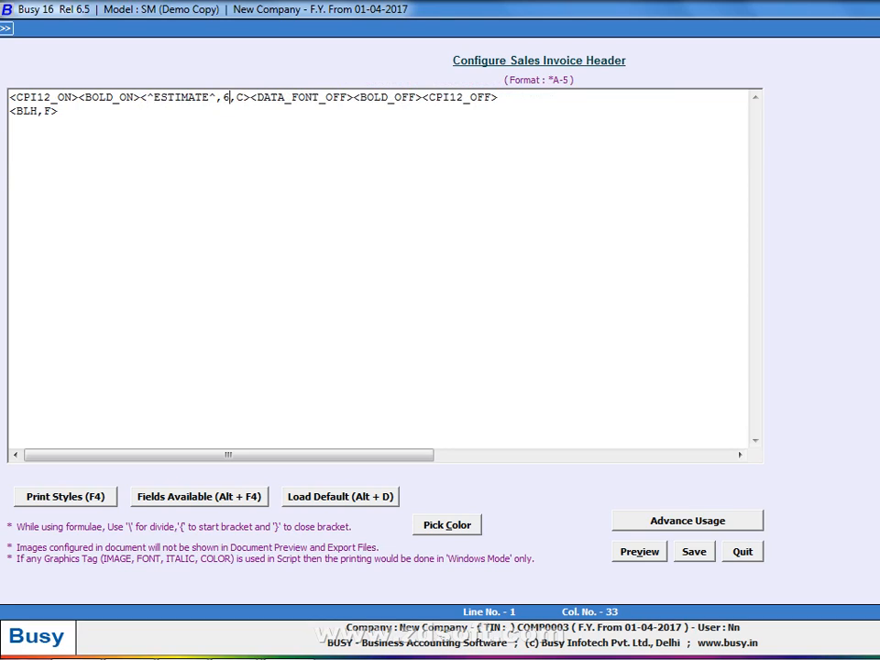
pyautogui.press('Right')
pyautogui.press('Right')
pyautogui.press('Right')
pyautogui.press('Right')
pyautogui.press('Right')
pyautogui.press('Right')
pyautogui.press('Right')
pyautogui.press('Right')
pyautogui.press('Right')
pyautogui.press('Right')
pyautogui.press('Right')
pyautogui.press('Right')
pyautogui.press('Right')
pyautogui.press('Right')
pyautogui.press('Right')
pyautogui.press('Right')
pyautogui.press('Right')
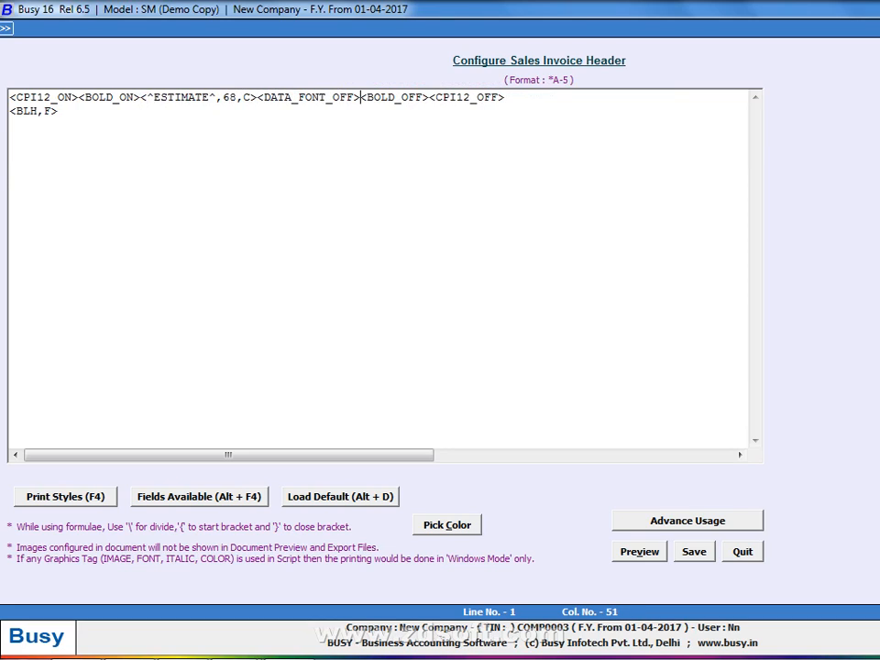
pyautogui.press('Right')
pyautogui.press('Right')
pyautogui.press('Left')
pyautogui.press('BackSpace')
pyautogui.press('BackSpace')
pyautogui.press('BackSpace')
pyautogui.press('BackSpace')
pyautogui.press('BackSpace')
pyautogui.press('BackSpace')
pyautogui.press('BackSpace')
pyautogui.press('BackSpace')
pyautogui.press('BackSpace')
pyautogui.press('BackSpace')
pyautogui.press('BackSpace')
pyautogui.press('BackSpace')
pyautogui.press('BackSpace')
pyautogui.press('BackSpace')
pyautogui.press('BackSpace')
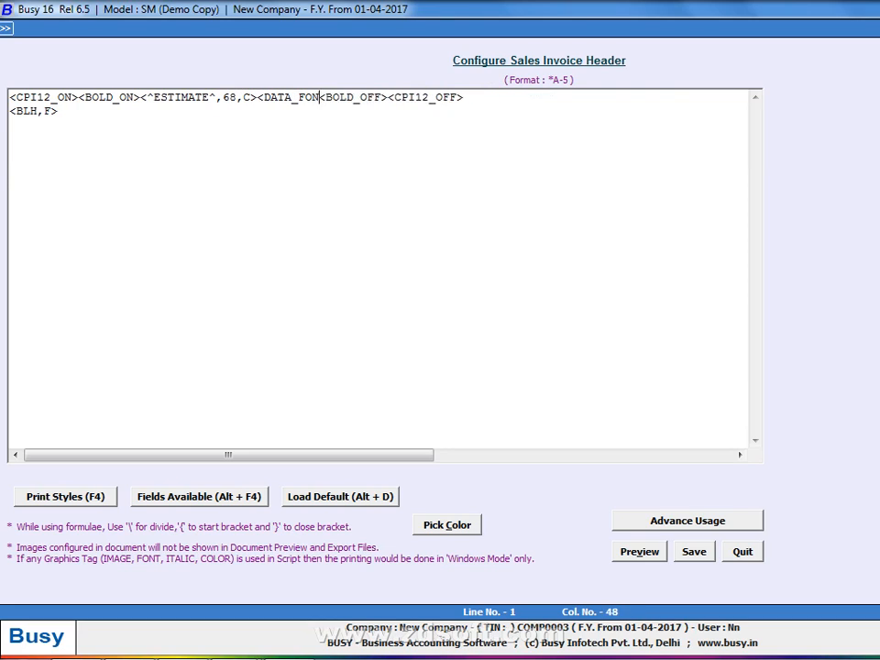
pyautogui.hotkey('alt', 'p')
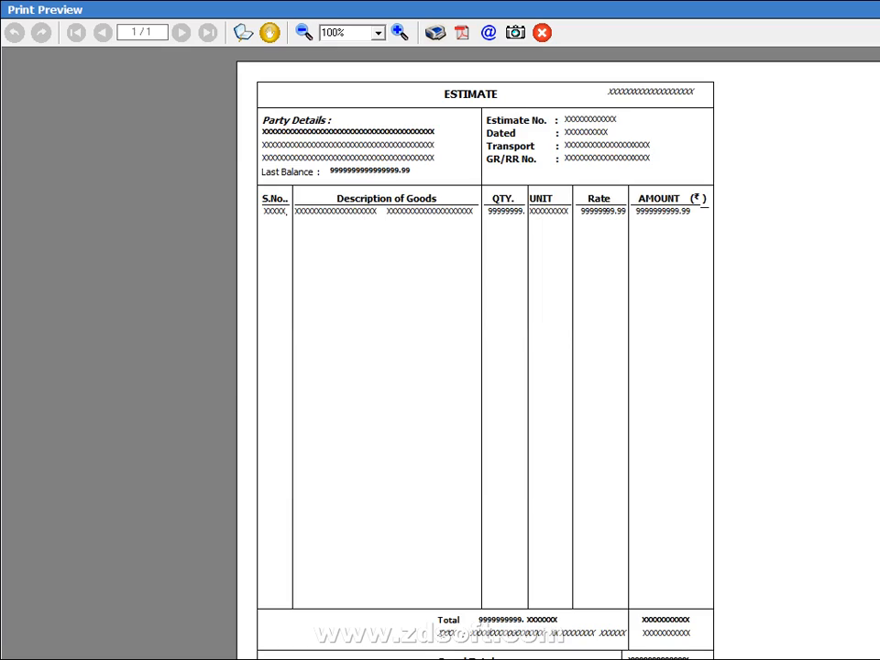
pyautogui.hotkey('alt', 'Tab')
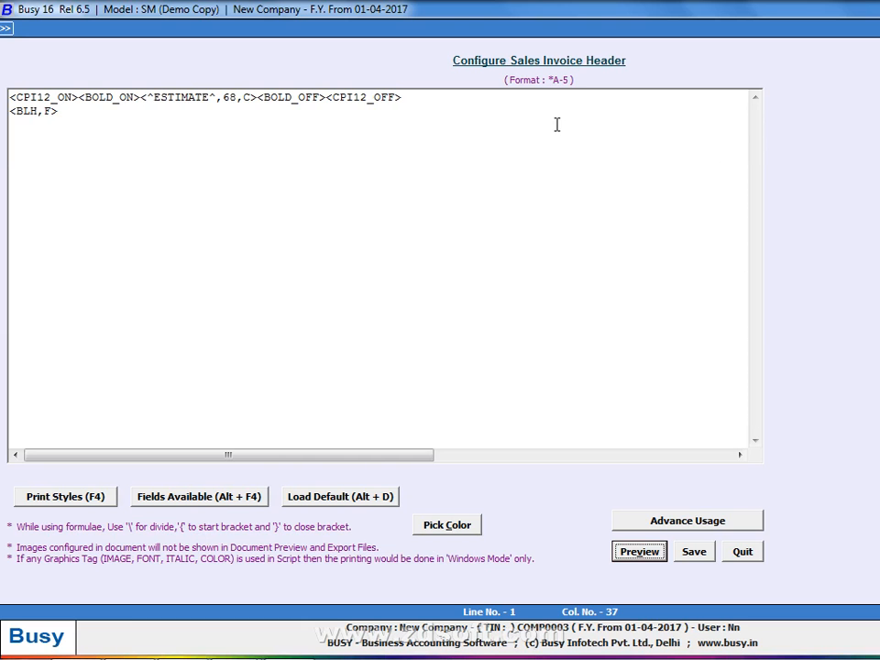
# Start a new third line with <CPI12_ON><BOLD_ON><ITALIC_ON> tags
pyautogui.click(142, 118)
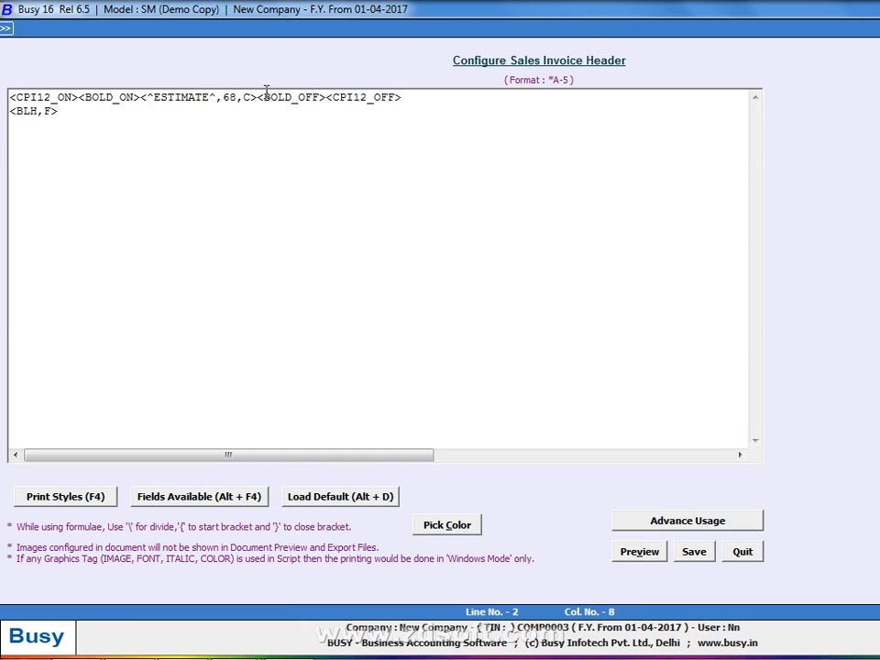
pyautogui.press('Return')
pyautogui.write('<CPI12_ON>')
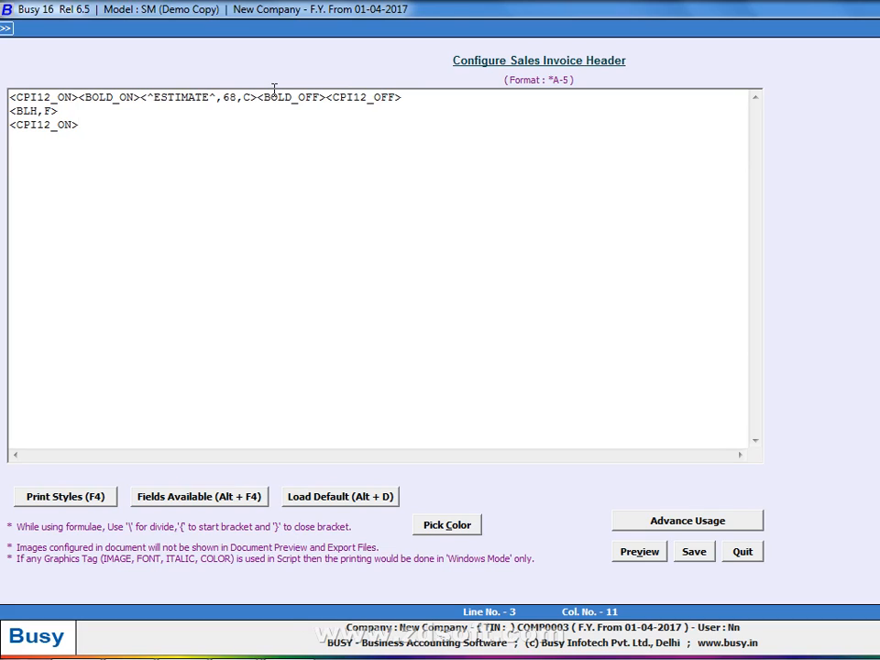
pyautogui.write('<BOLD_ON>')
pyautogui.press('Return')
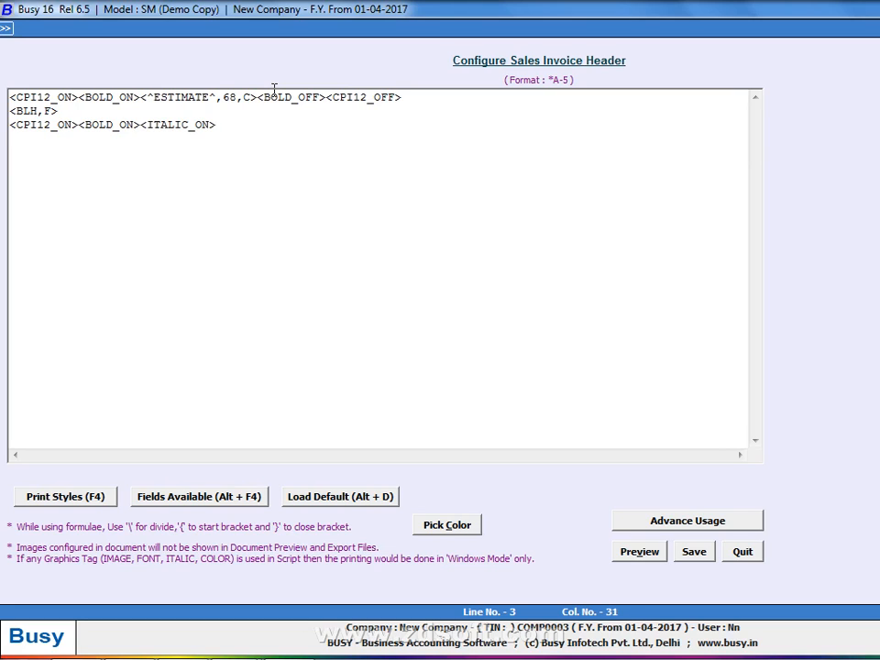
# Insert a STATIC_TEXT field reading 'Party Name' with width 40
pyautogui.hotkey('alt', 'F4')
pyautogui.press('Return')
pyautogui.press('Left')
pyautogui.press('Left')
pyautogui.press('Left')
pyautogui.press('Left')
pyautogui.press('Left')
pyautogui.press('BackSpace')
pyautogui.press('BackSpace')
pyautogui.press('BackSpace')
pyautogui.press('BackSpace')
pyautogui.press('BackSpace')
pyautogui.press('BackSpace')
pyautogui.press('BackSpace')
pyautogui.press('BackSpace')
pyautogui.press('BackSpace')
pyautogui.press('BackSpace')
pyautogui.press('BackSpace')
pyautogui.press('BackSpace')
pyautogui.press('BackSpace')
pyautogui.press('BackSpace')
pyautogui.write('p')
pyautogui.press('BackSpace')
pyautogui.write('Party Name')
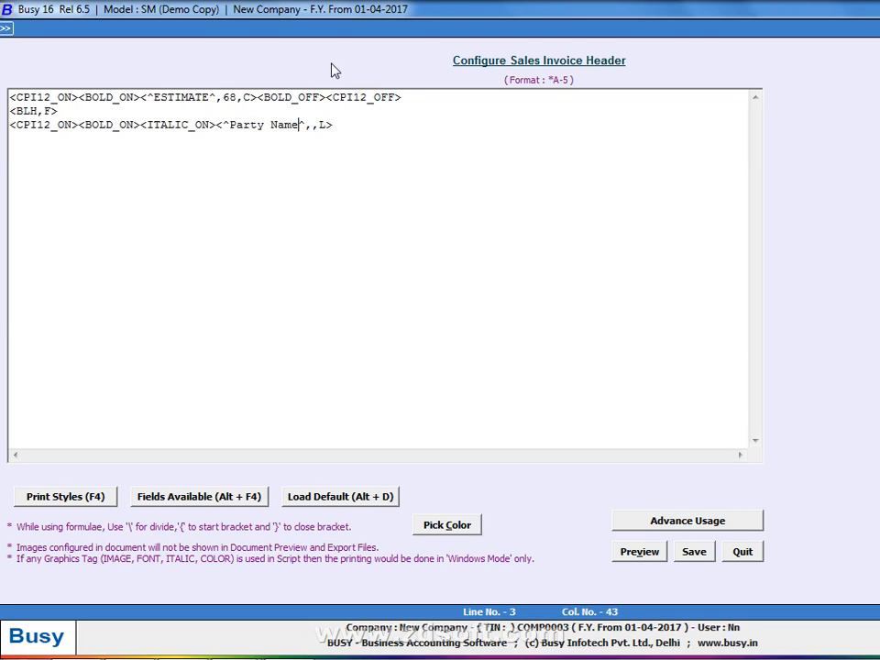
pyautogui.press('Right')
pyautogui.press('Right')
pyautogui.write('40')
# Add <ITALIC_OFF><BOLD_ON><CPI12_ON> at the end of line 3 and preview
pyautogui.press('End')
pyautogui.press('Return')
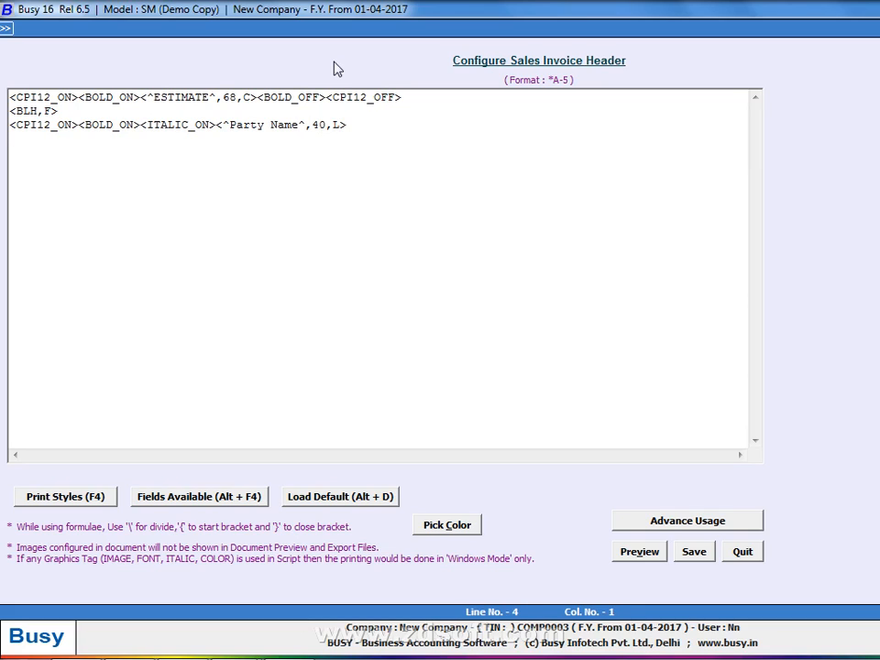
pyautogui.press('BackSpace')
pyautogui.write('<ITALIC_OFF>')
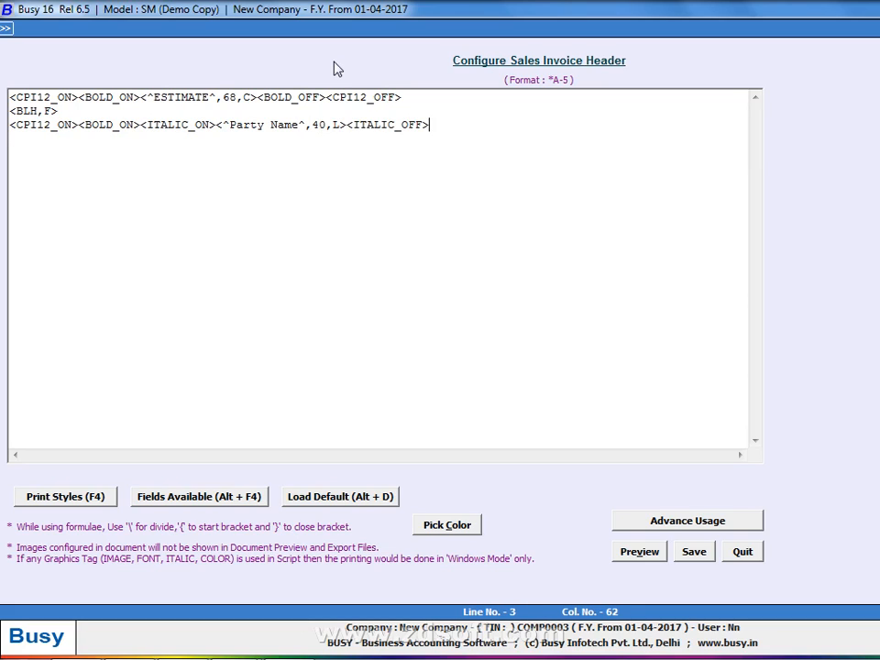
pyautogui.write('<BOLD_ON><CPI12_ON>')
pyautogui.hotkey('alt', 'v')
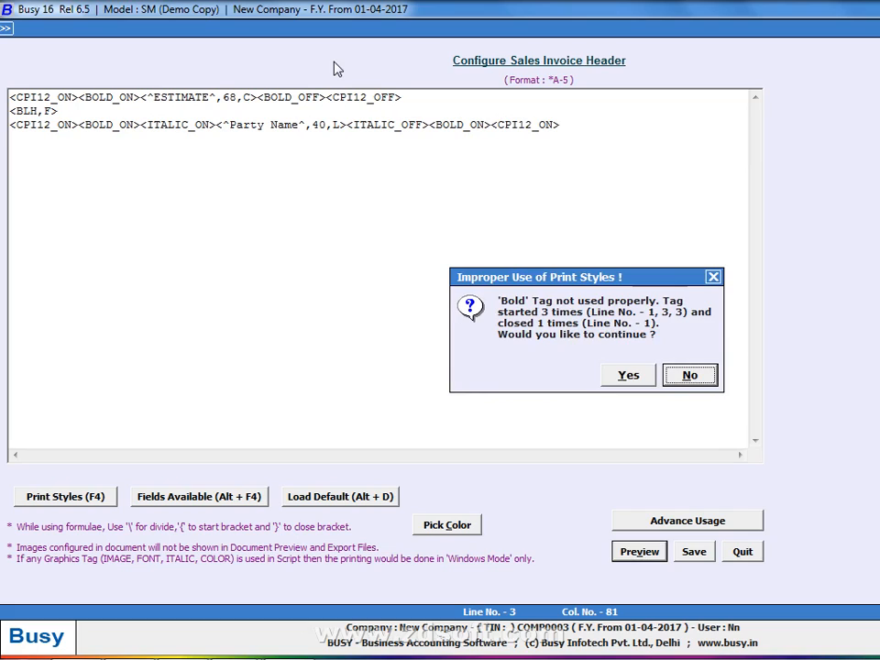
# Change the last <CPI12_ON> tag on line 3 to <CPI12_OFF>
pyautogui.press('Return')
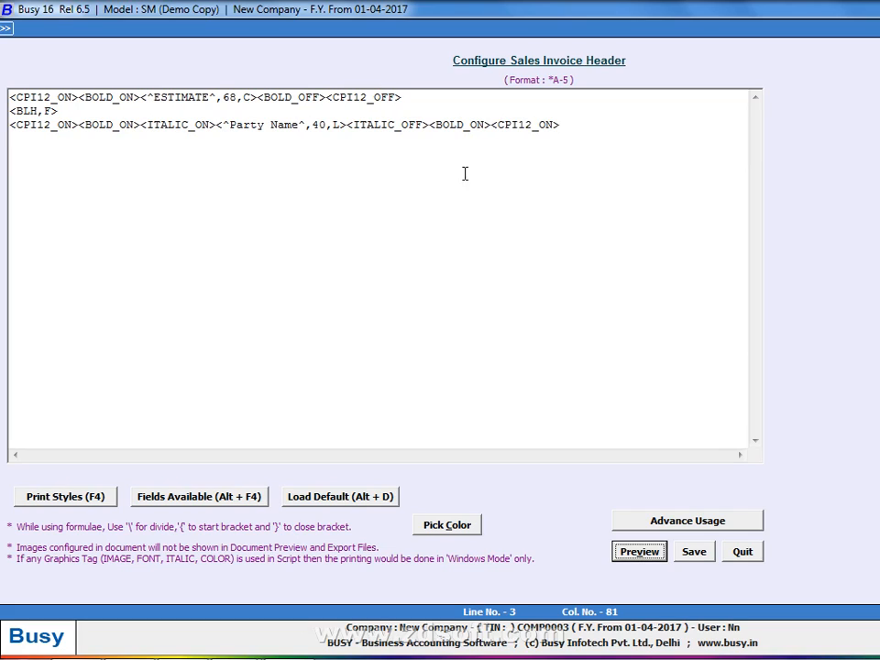
pyautogui.click(552, 125)
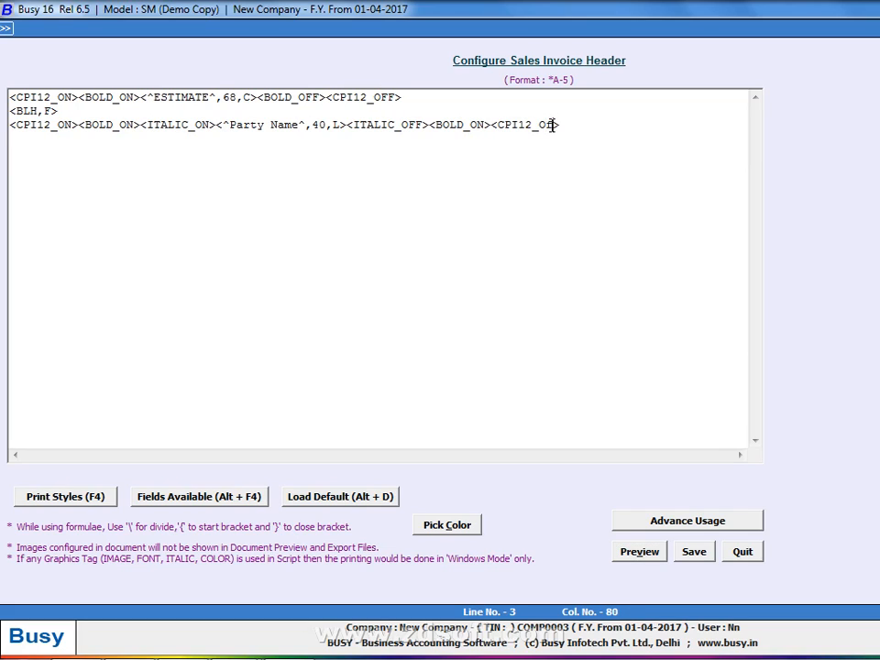
pyautogui.write('F')
pyautogui.press('BackSpace')
pyautogui.press('BackSpace')
pyautogui.write('FF')
pyautogui.hotkey('alt', 'v')
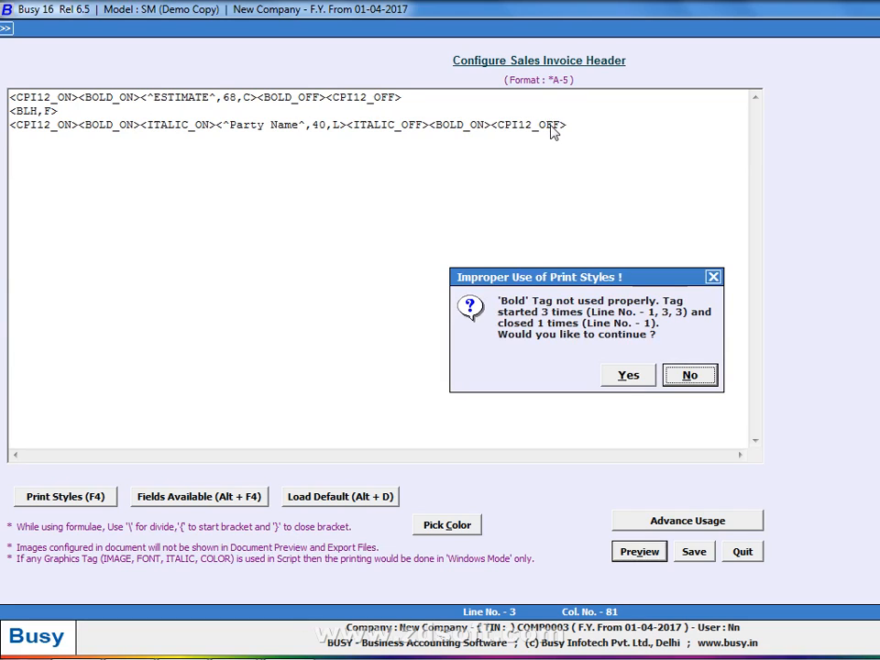
# Change the second <BOLD_ON> on line 3 to <BOLD_OFF> and preview the corrected header
pyautogui.press('Return')
pyautogui.click(487, 124)
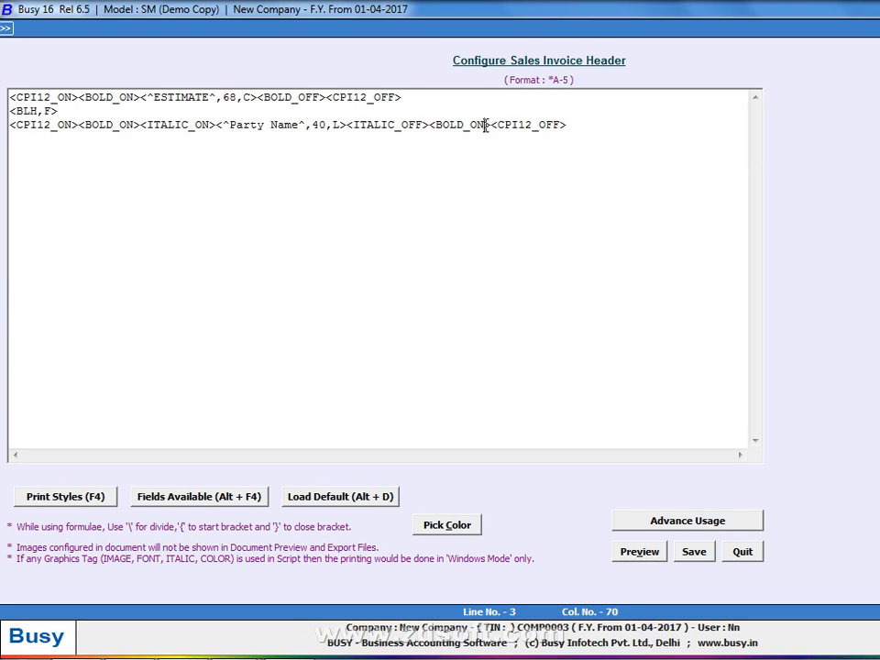
pyautogui.press('BackSpace')
pyautogui.write('FF')
pyautogui.hotkey('alt', 'v')
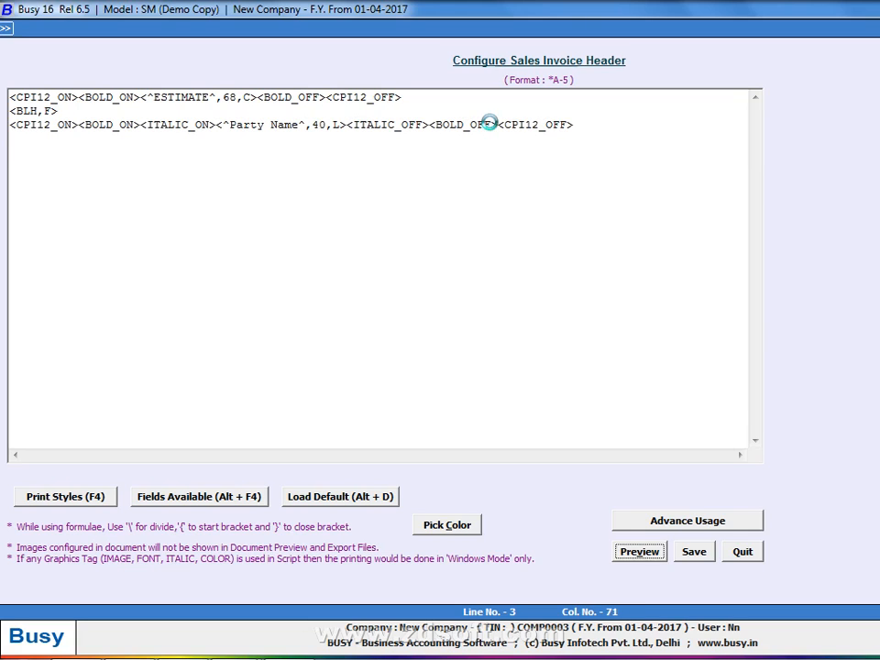
pyautogui.press('Escape')
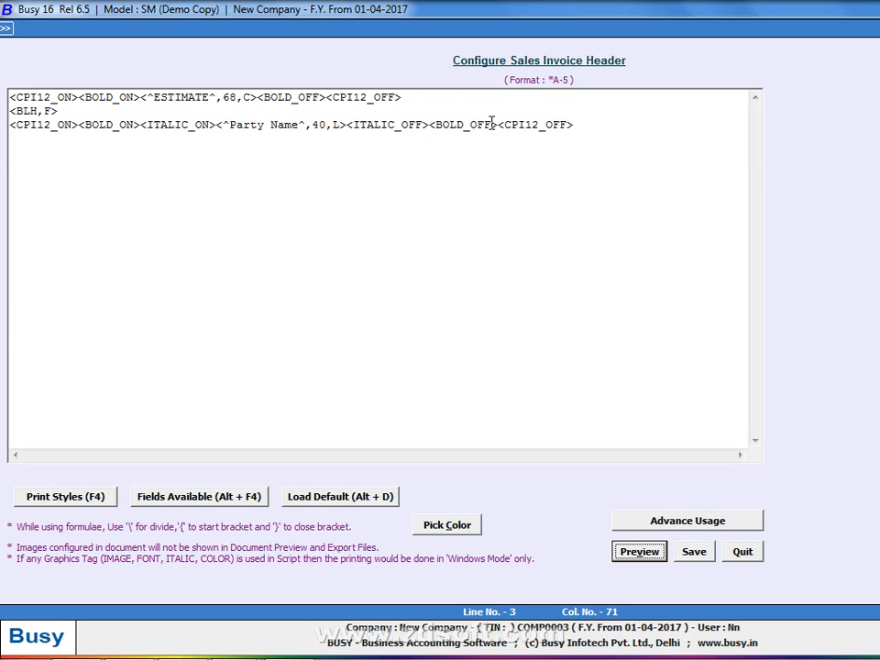
# Append a <BLV,A> vertical-line tag to the end of line 3 and preview it
pyautogui.click(609, 118)
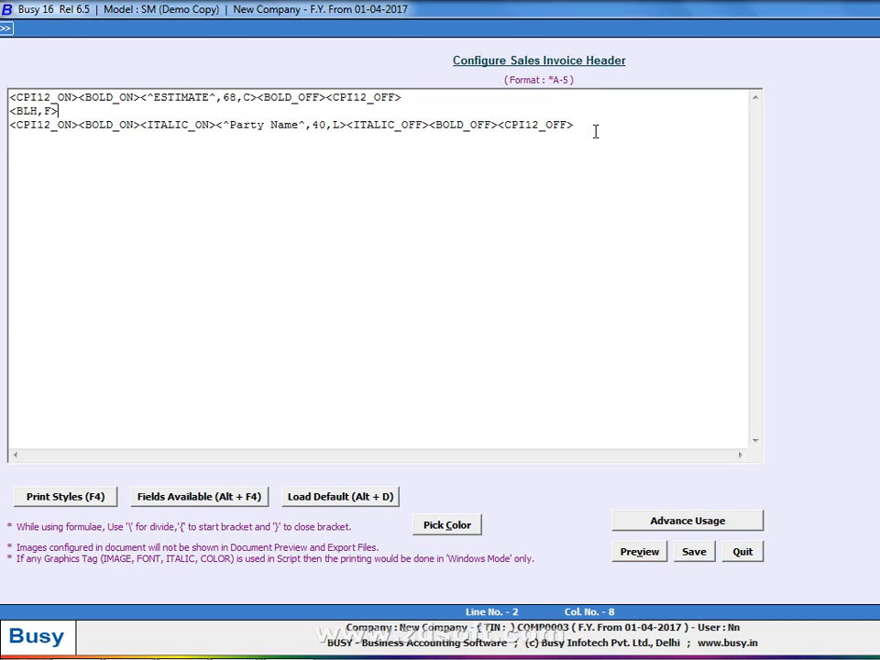
pyautogui.click(593, 128)
pyautogui.write('<BLH')
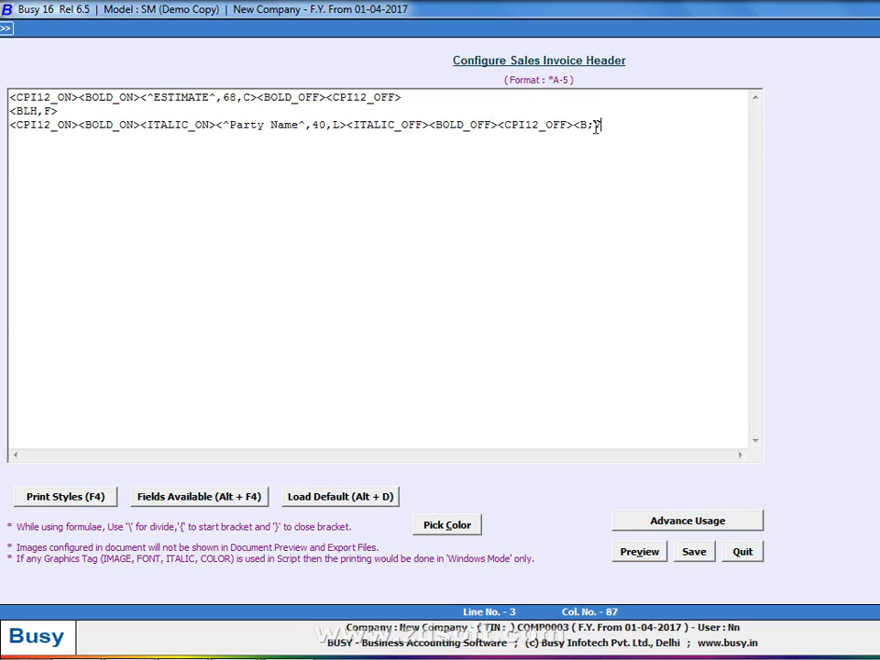
pyautogui.press('BackSpace')
pyautogui.write('H,A>')
pyautogui.hotkey('alt', 'v')
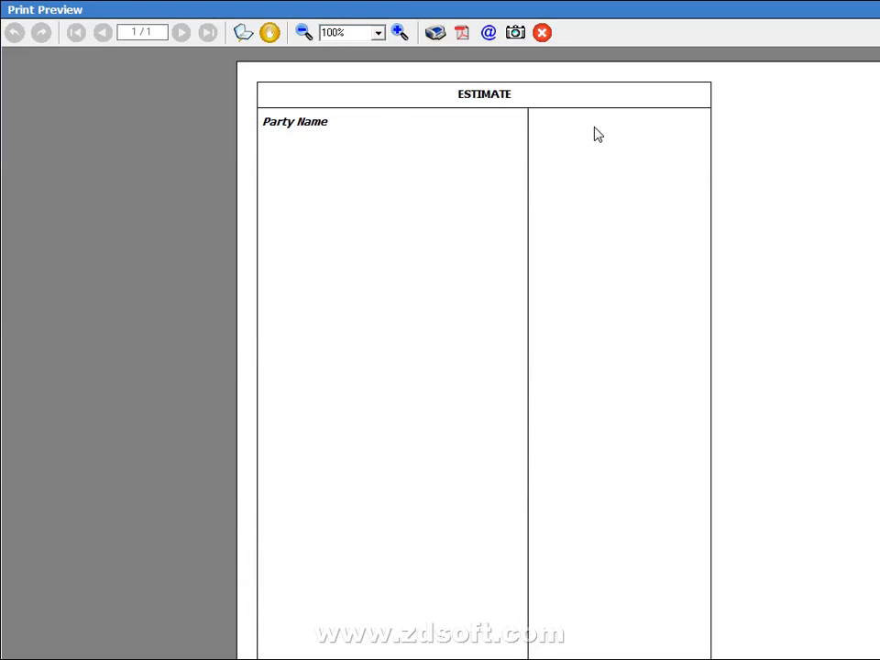
pyautogui.press('Escape')
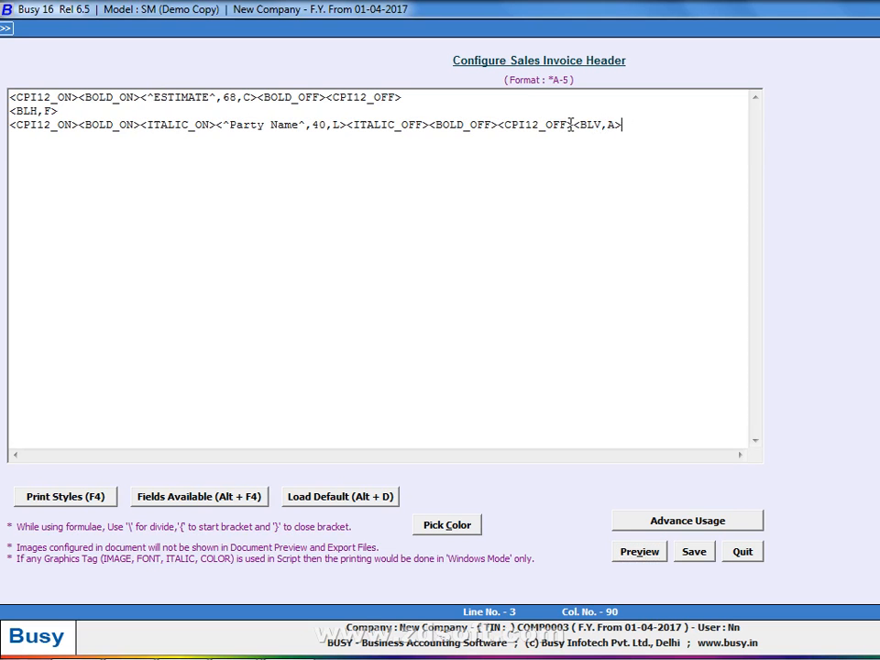
# Narrow the Party Name field width from 40 to 38 and preview the result
pyautogui.hotkey('alt', 'v')
pyautogui.press('Escape')
pyautogui.click(326, 124)
pyautogui.press('BackSpace')
pyautogui.press('BackSpace')
pyautogui.write('38')
pyautogui.hotkey('alt', 'v')
pyautogui.press('Escape')
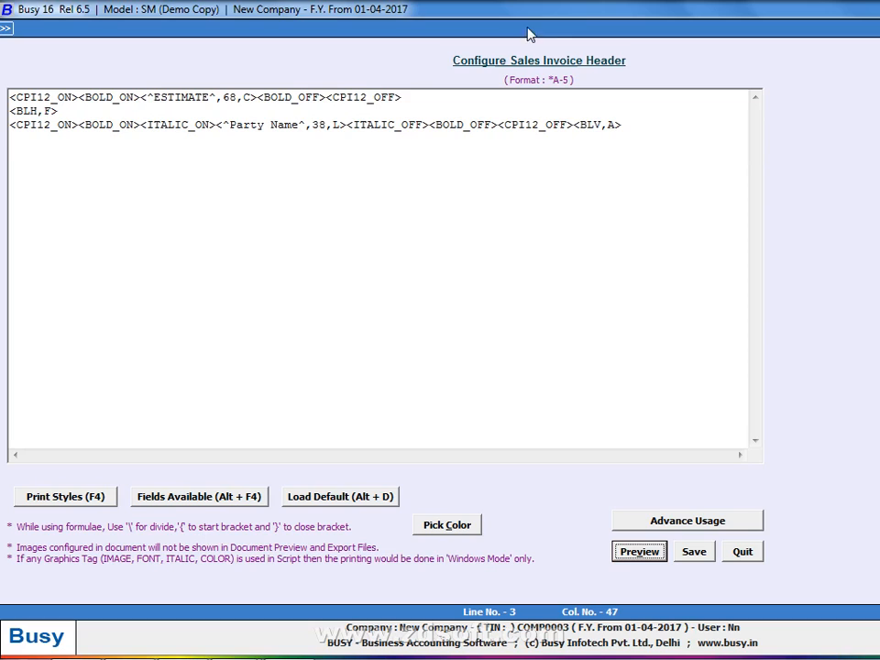
# Reduce the Party Name width further to 33 and check it in preview
pyautogui.click(330, 124)
pyautogui.press('BackSpace')
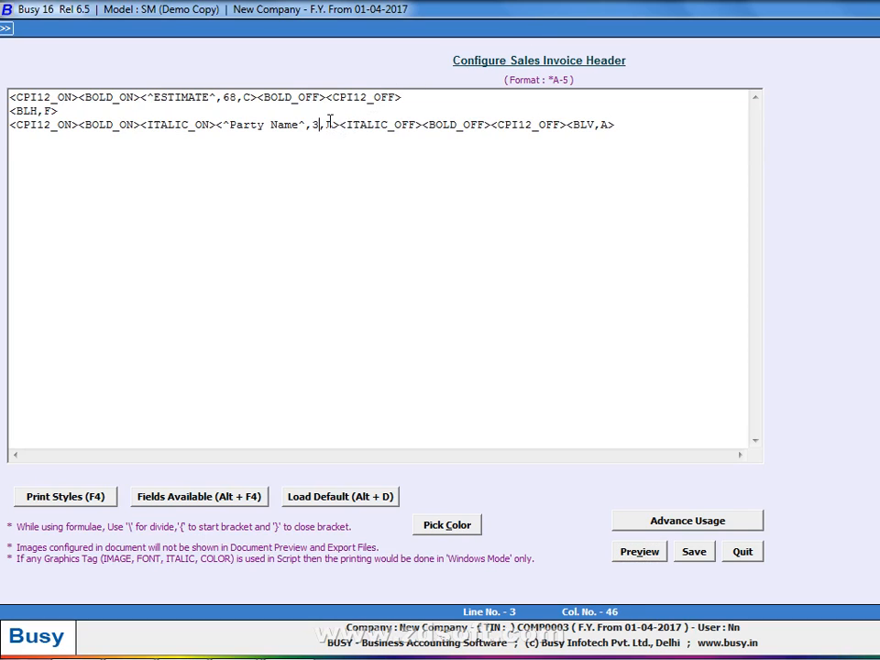
pyautogui.write('3')
pyautogui.hotkey('alt', 'v')
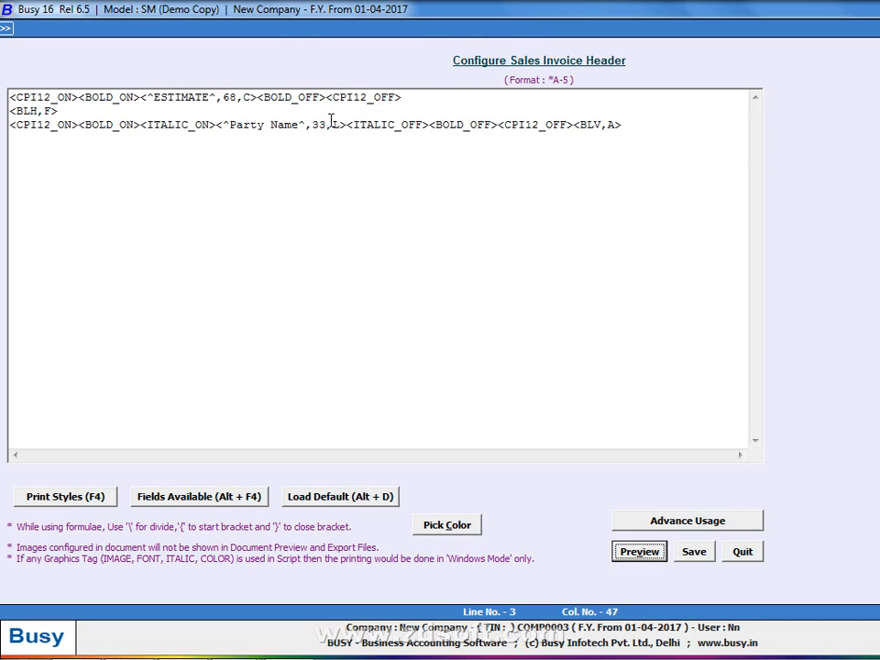
pyautogui.press('Escape')
pyautogui.click(631, 128)
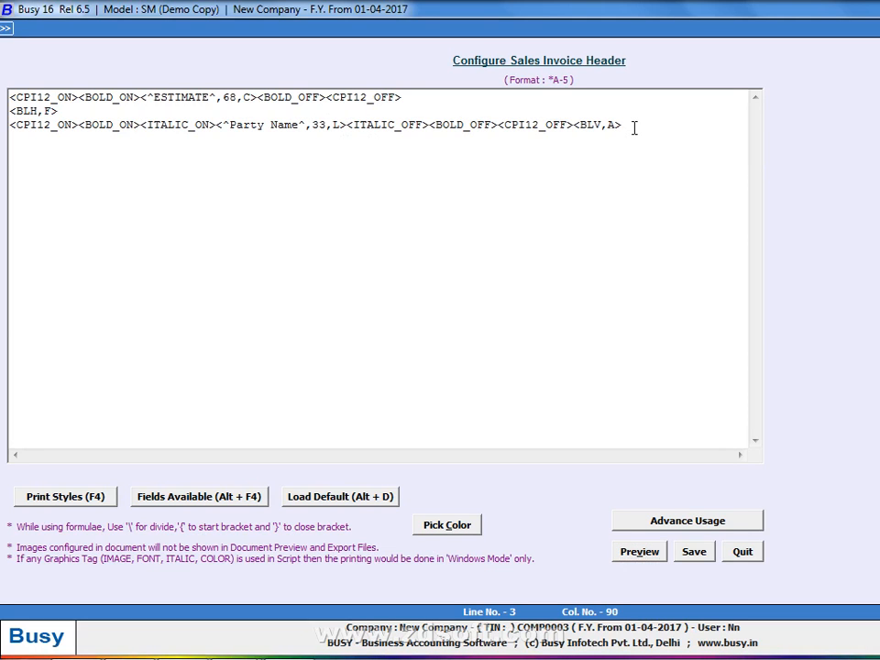
# Add <BOLD_ON> at the end of line 3 and insert a STATIC_TEXT field from Fields Available
pyautogui.write('<BOLD_ON>')
pyautogui.hotkey('alt', 'F4')
pyautogui.press('Up')
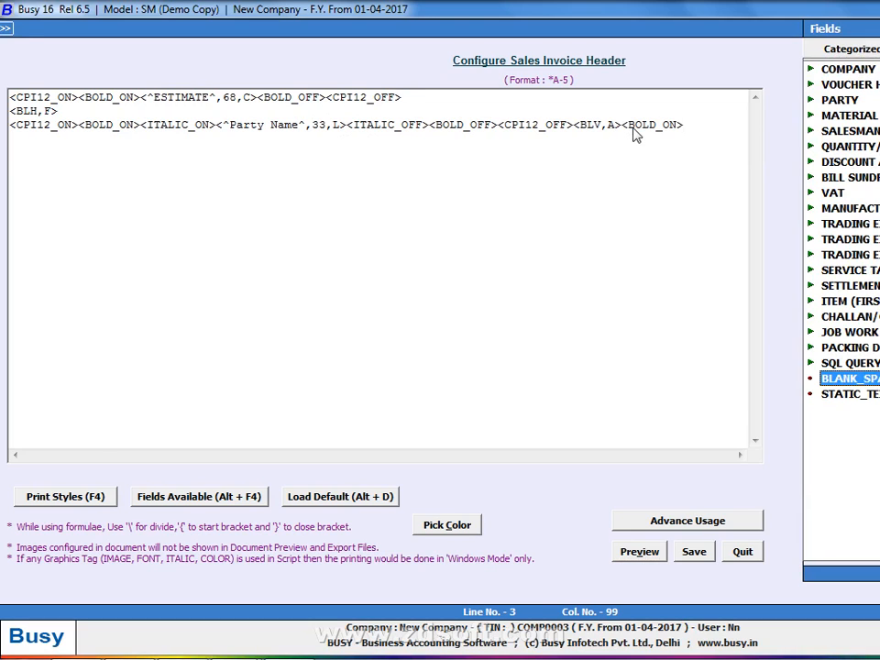
pyautogui.press('Down')
pyautogui.press('Return')
pyautogui.press('Left')
pyautogui.press('Left')
pyautogui.press('Left')
pyautogui.press('Left')
pyautogui.press('Left')
pyautogui.press('BackSpace')
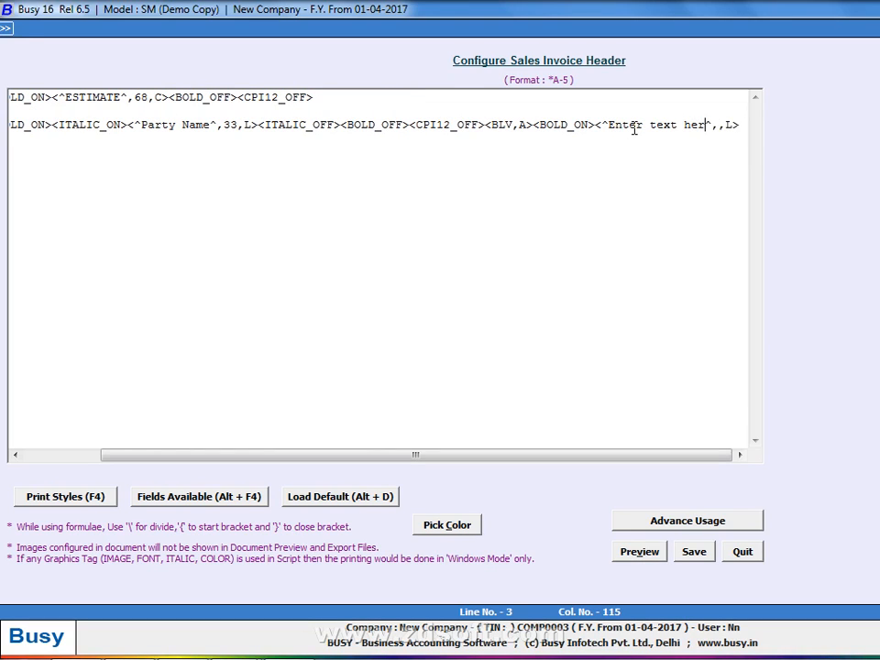
pyautogui.press('BackSpace')
pyautogui.press('BackSpace')
pyautogui.press('BackSpace')
pyautogui.press('BackSpace')
pyautogui.press('BackSpace')
pyautogui.press('BackSpace')
pyautogui.press('BackSpace')
pyautogui.press('BackSpace')
pyautogui.press('BackSpace')
pyautogui.press('BackSpace')
pyautogui.press('BackSpace')
pyautogui.press('BackSpace')
pyautogui.press('BackSpace')
pyautogui.press('BackSpace')
# Set the static text to 'INVOICE NO.' with a width of 14
pyautogui.write('INV')
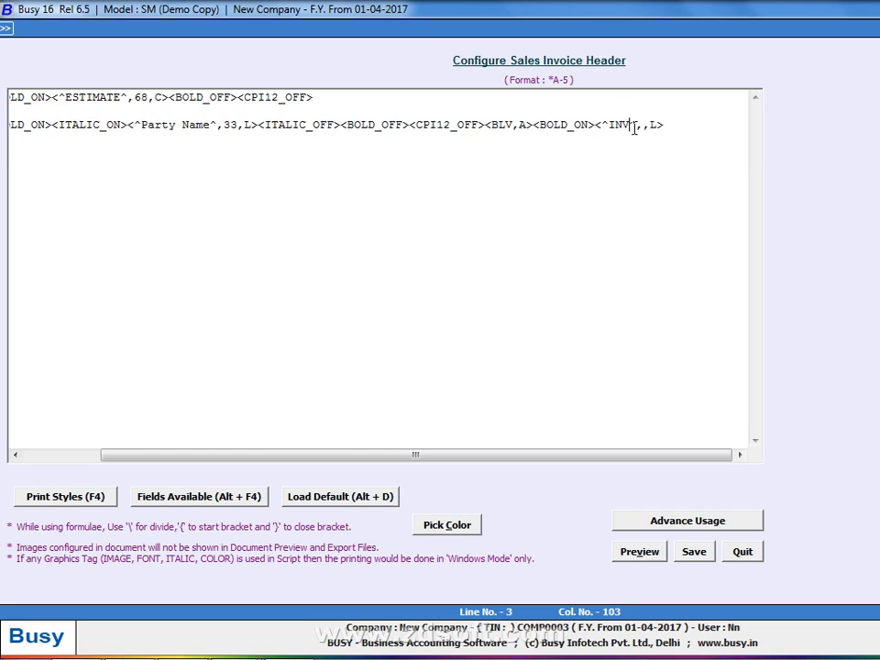
pyautogui.write('OICE NO')
pyautogui.press('Right')
pyautogui.write('.')
pyautogui.press('Right')
pyautogui.press('Right')
pyautogui.write('14')
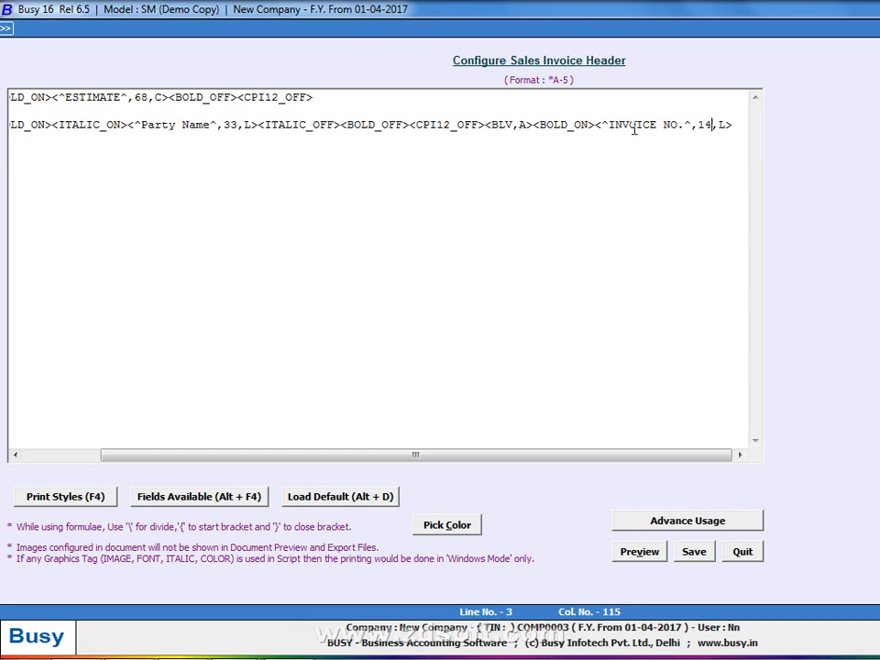
pyautogui.press('End')
# Add a <^:^,2,L> colon and <BOLD_OFF> after the invoice label, then preview
pyautogui.write('<^:^')
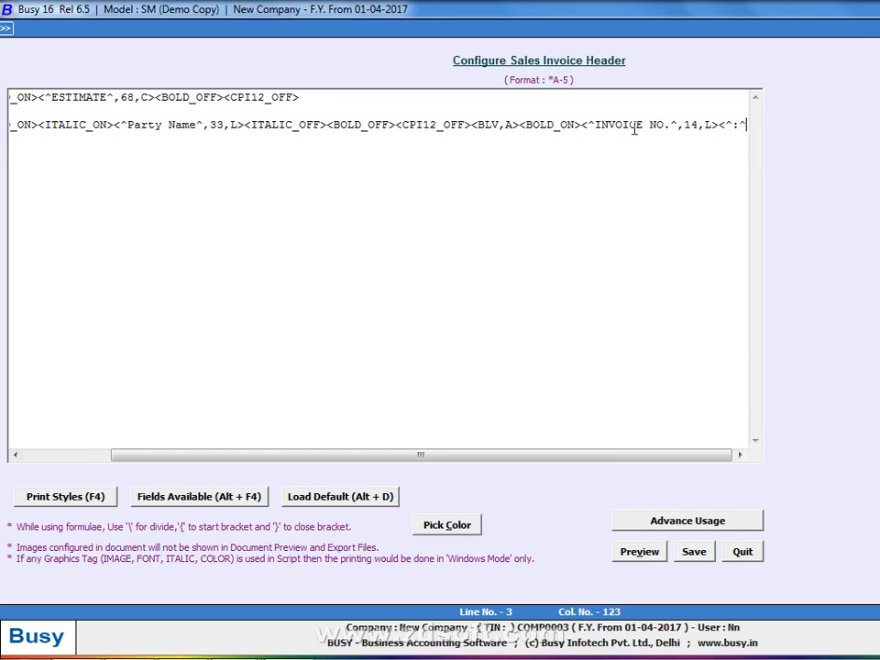
pyautogui.write(',2,')
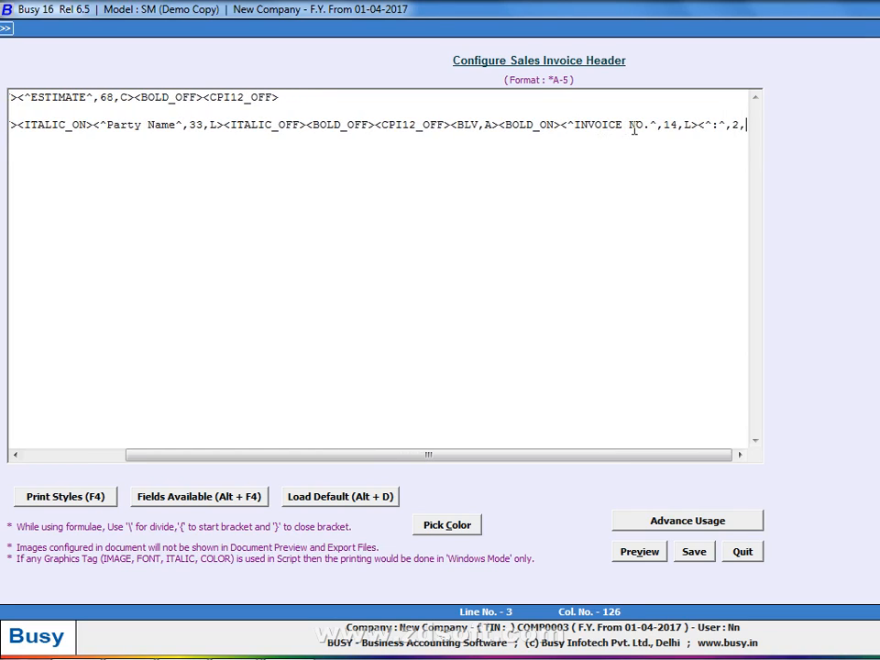
pyautogui.write('0')
pyautogui.press('BackSpace')
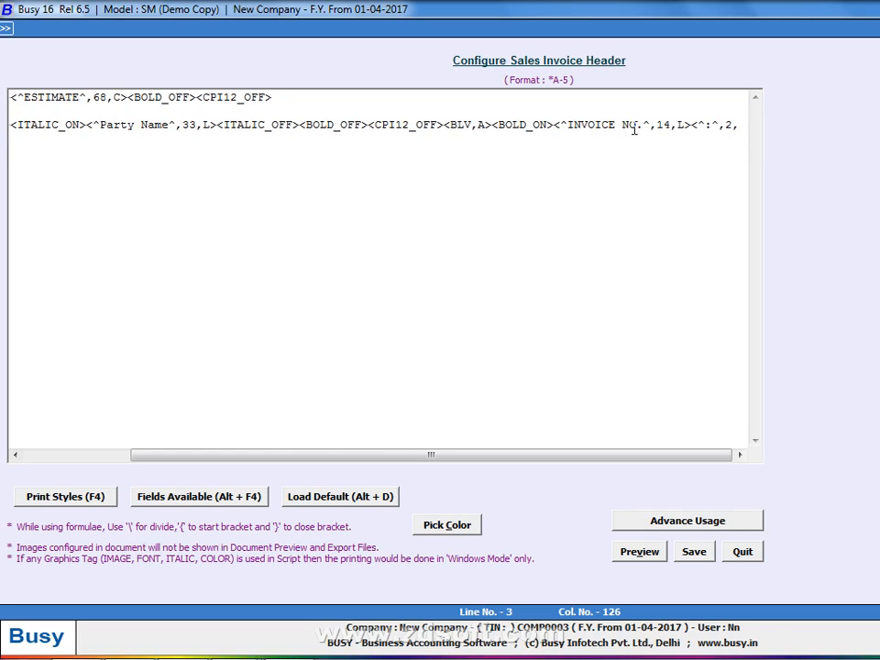
pyautogui.write('L>')
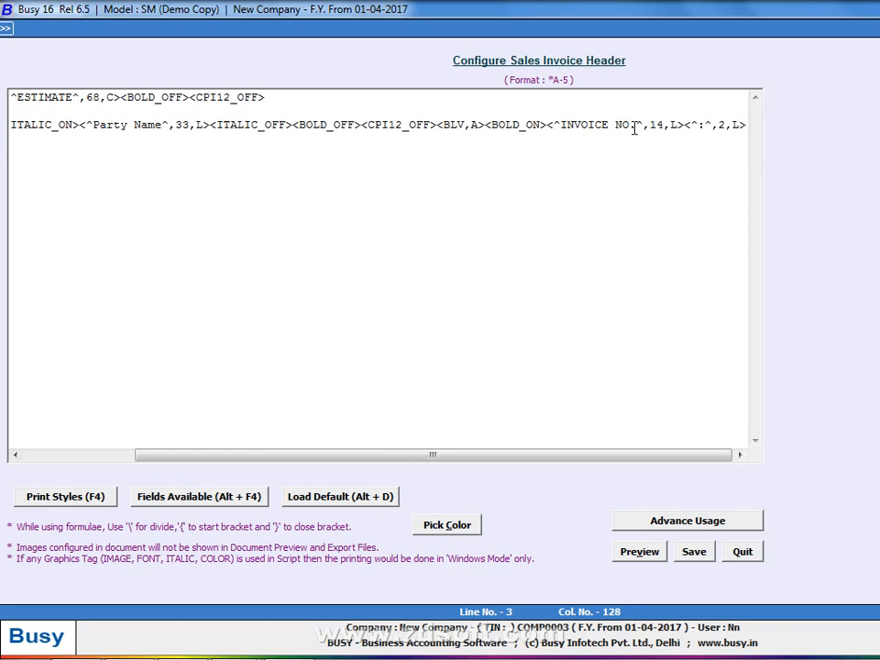
pyautogui.write('<BOLD_OFF>')
pyautogui.hotkey('alt', 'v')
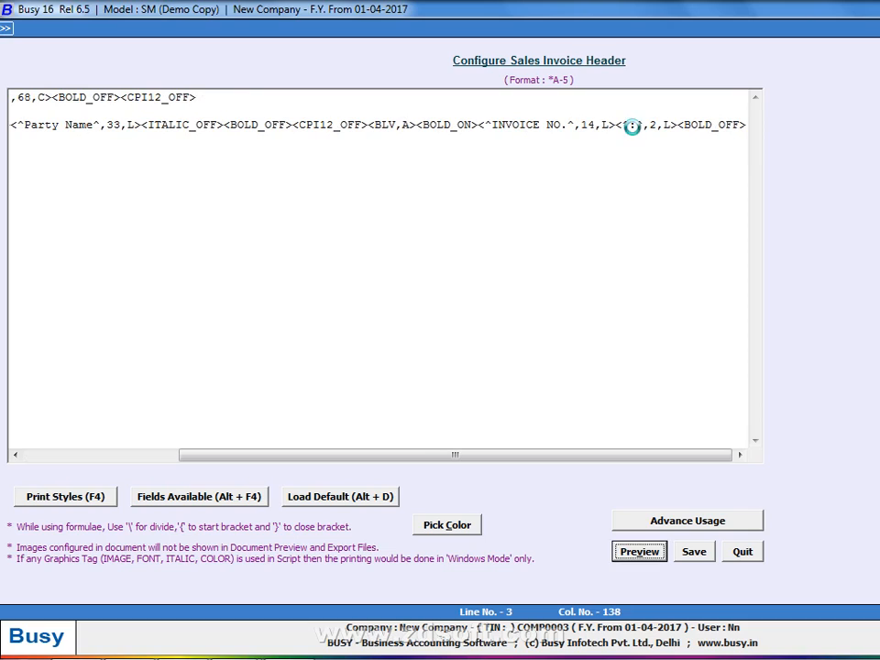
pyautogui.press('Escape')
# Wrap the invoice label in <CPI12_ON> and <CPI12_OFF> tags and preview the header
pyautogui.click(417, 125)
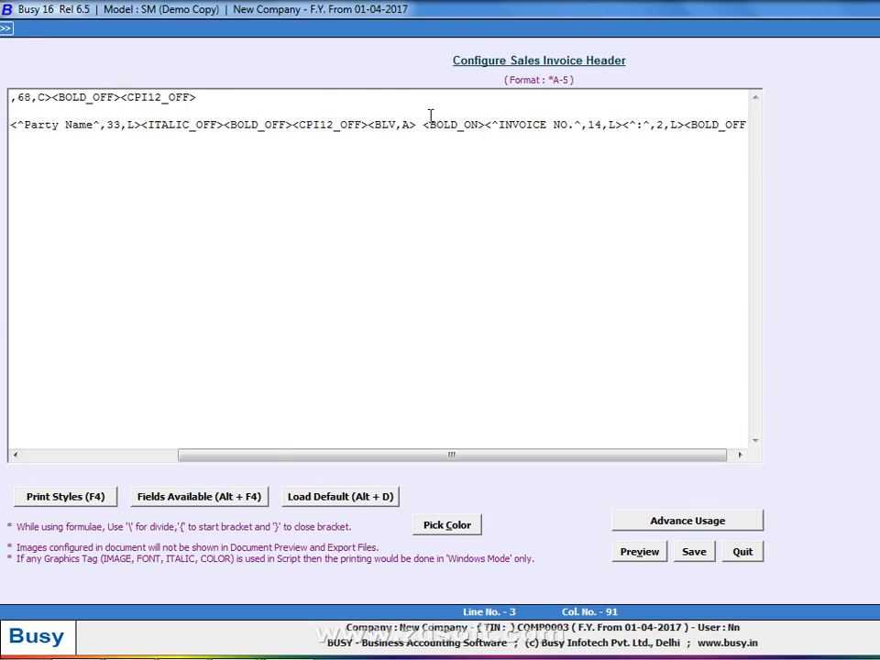
pyautogui.write('<CPI12_ON>')
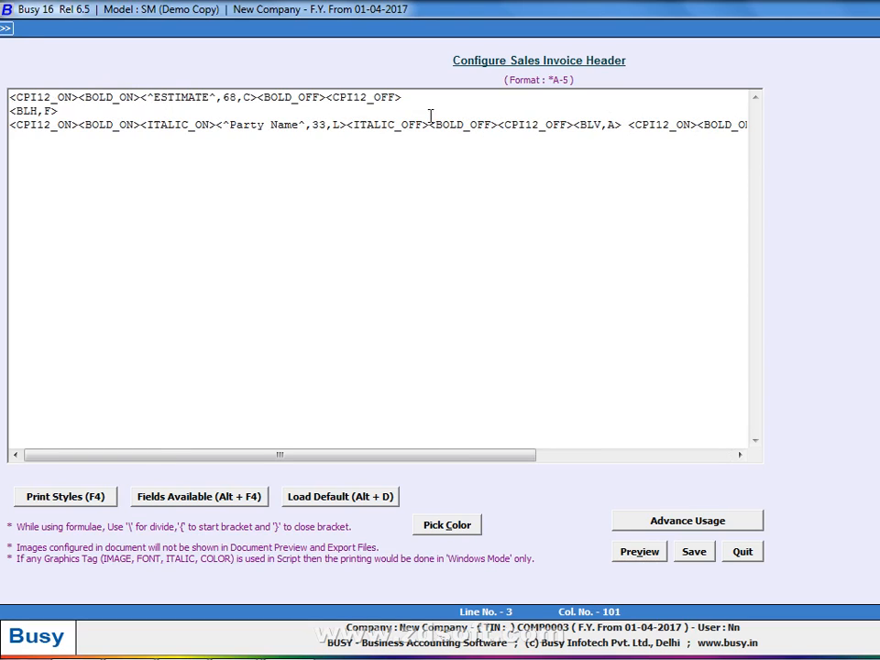
pyautogui.press('End')
pyautogui.write('<CPI12_OFF>')
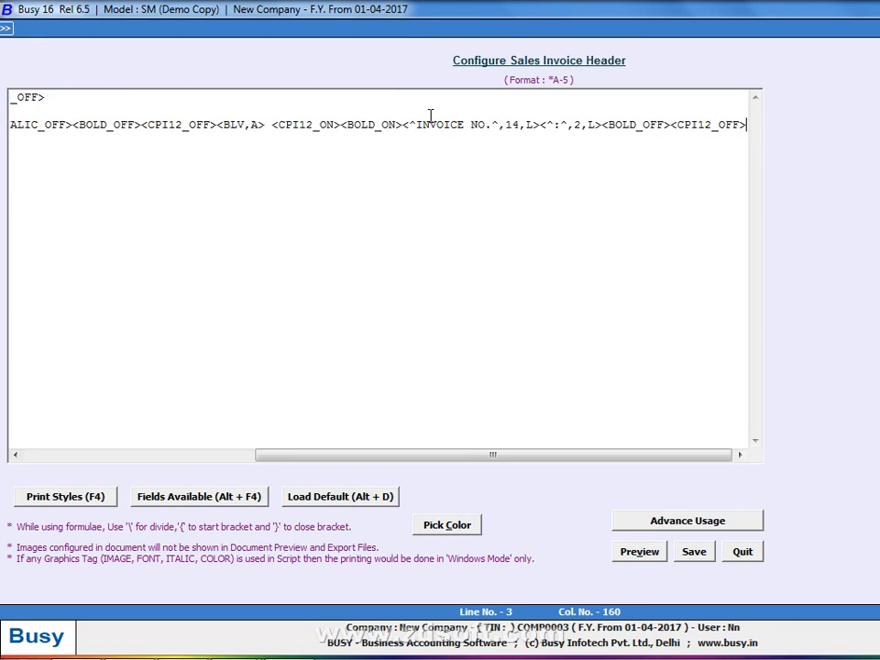
pyautogui.hotkey('alt', 'v')
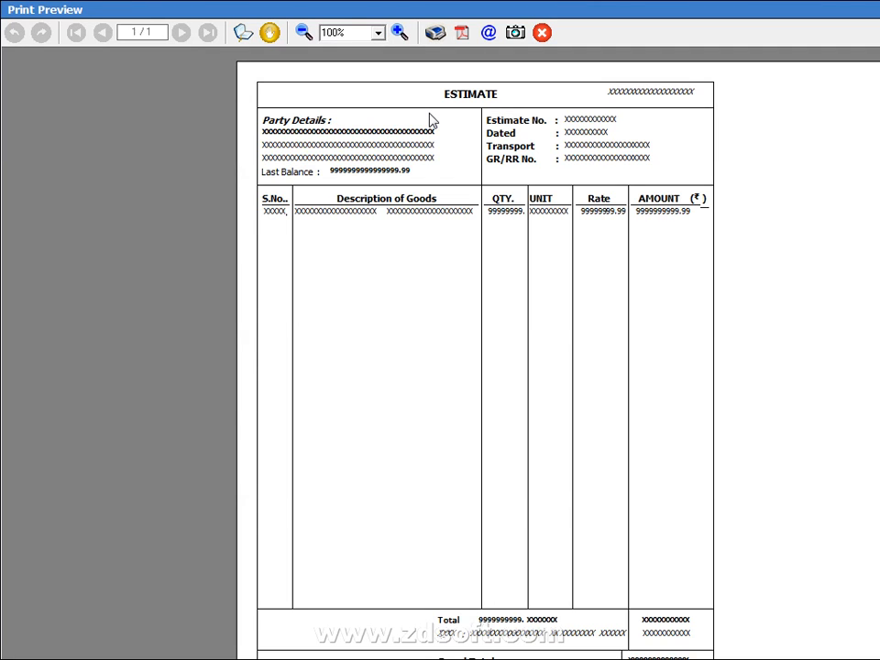
pyautogui.press('Escape')
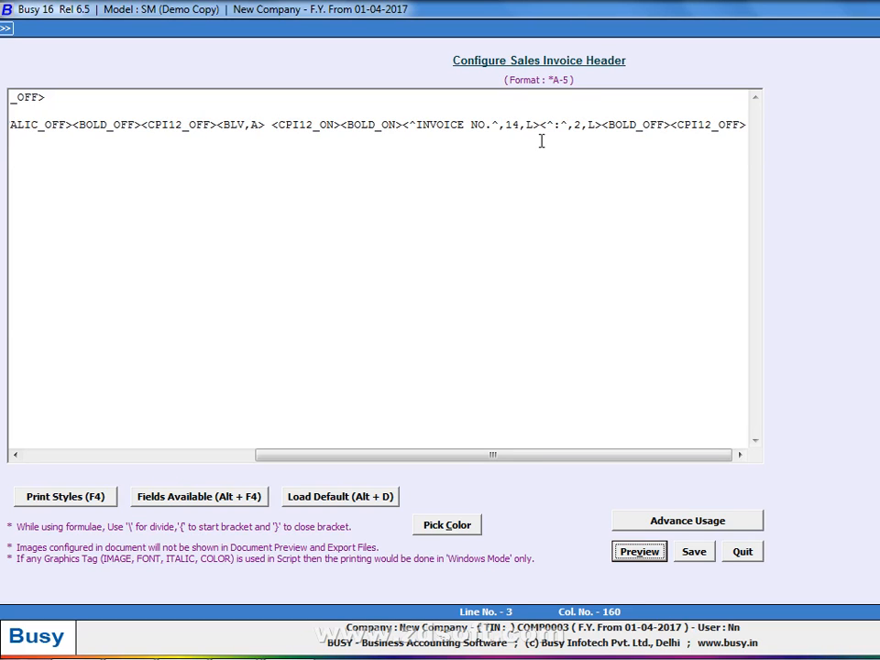
pyautogui.click(745, 125)
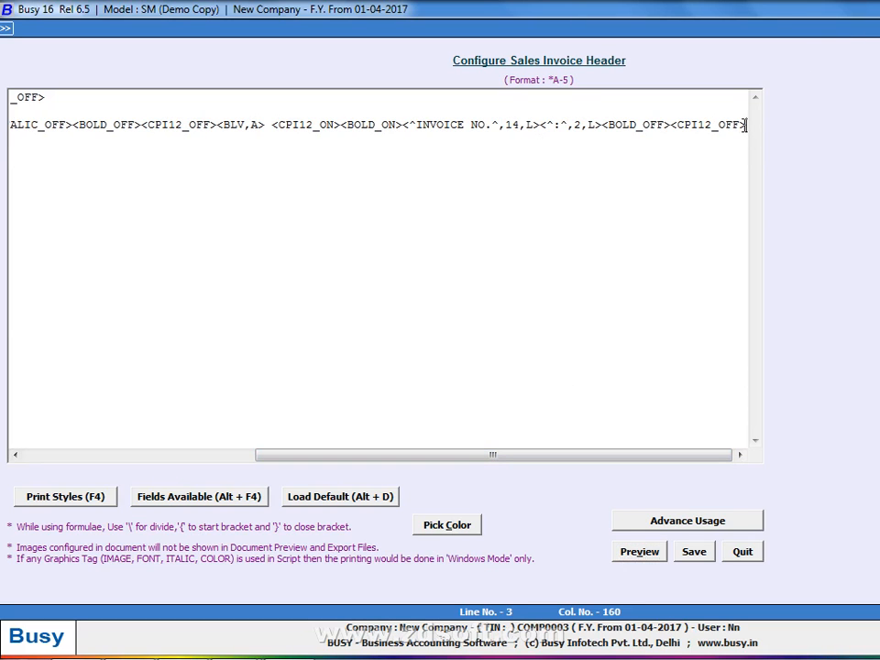
# Insert the VCH/BILL_NO field from the voucher header fields after the INVOICE NO. colon
pyautogui.click(221, 498)
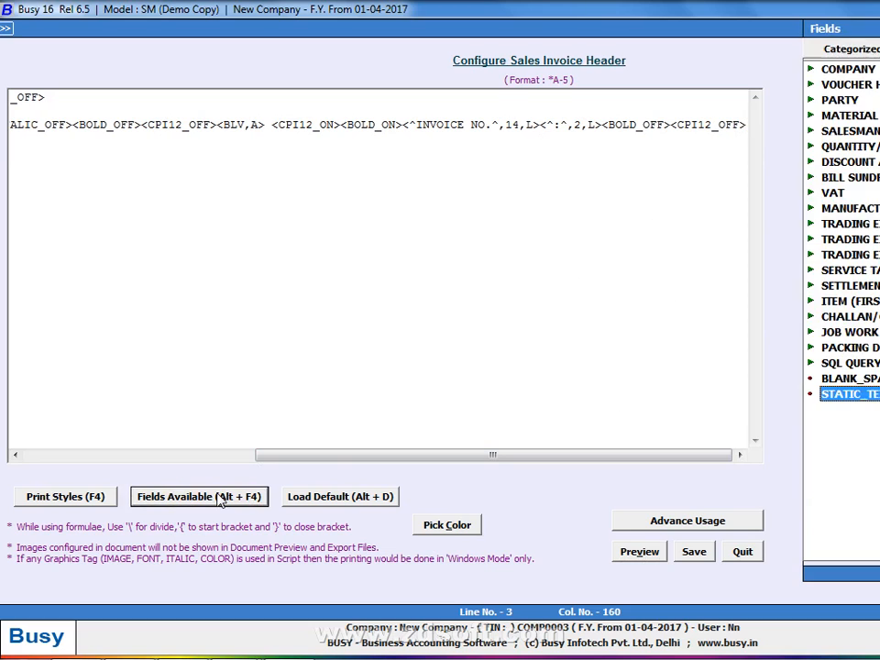
pyautogui.click(843, 86)
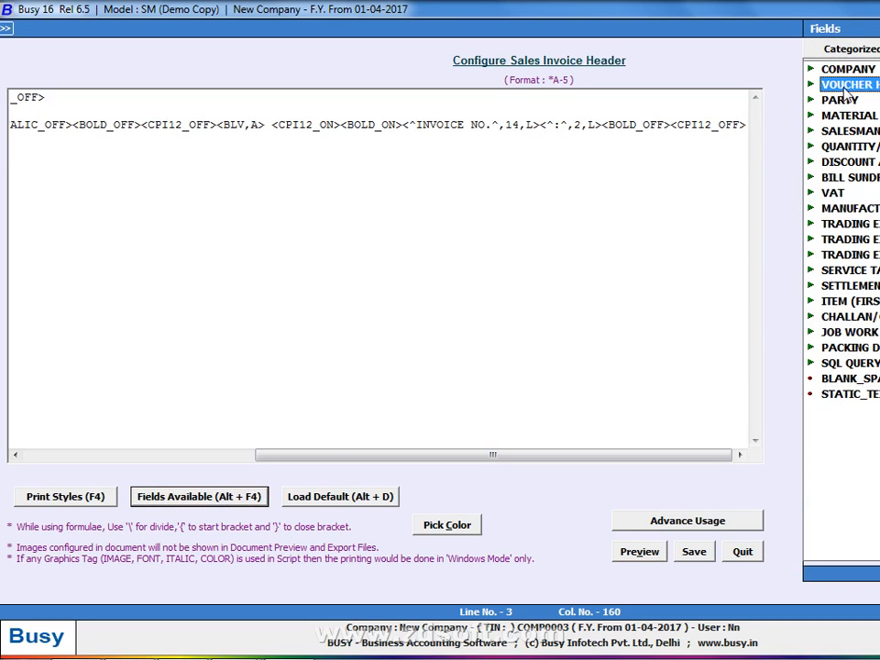
pyautogui.doubleClick(844, 87)
pyautogui.scroll(-15, 871, 266)
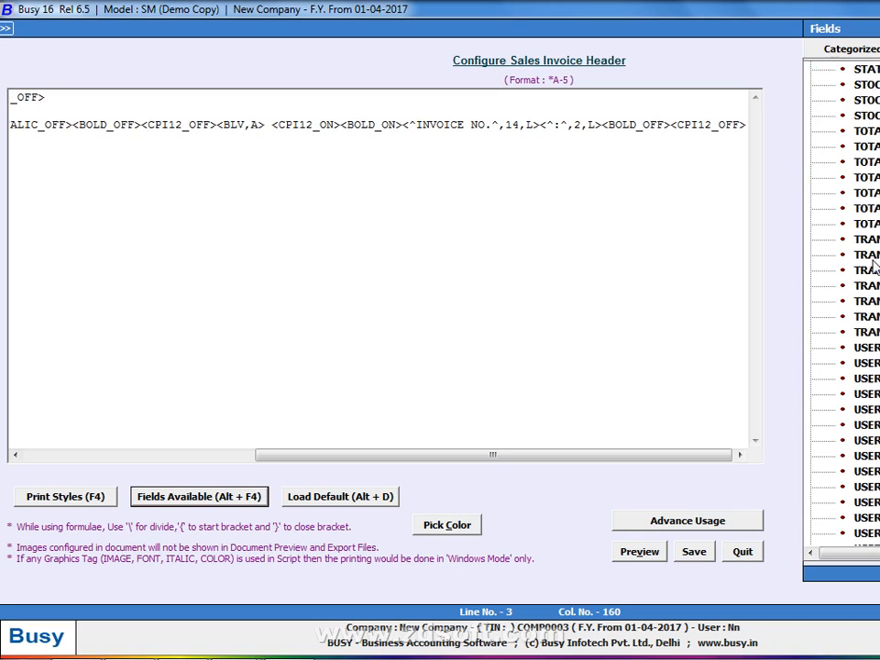
pyautogui.scroll(-4, 874, 265)
pyautogui.click(866, 394)
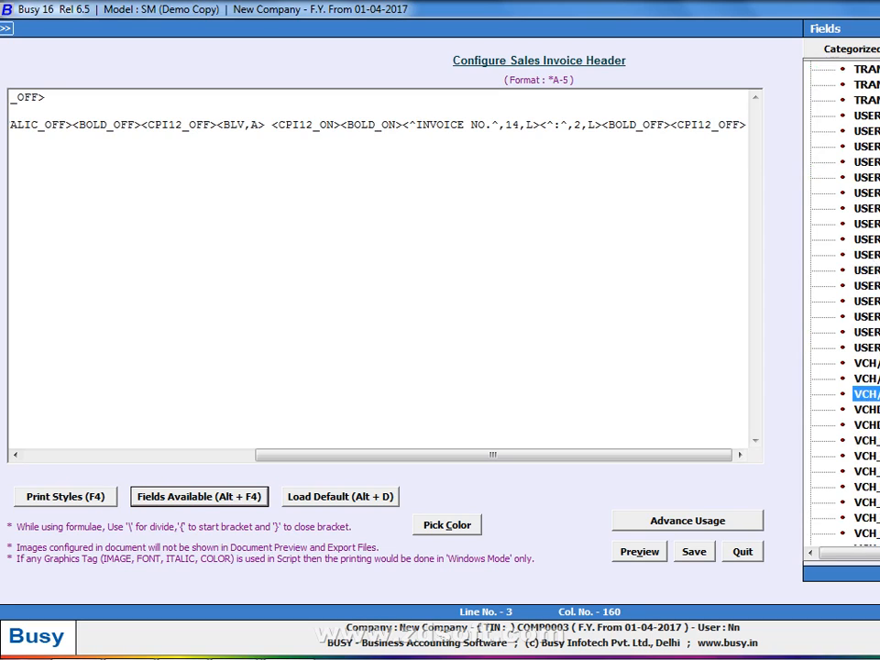
pyautogui.doubleClick(866, 394)
pyautogui.press('Left')
pyautogui.press('Left')
pyautogui.press('Left')
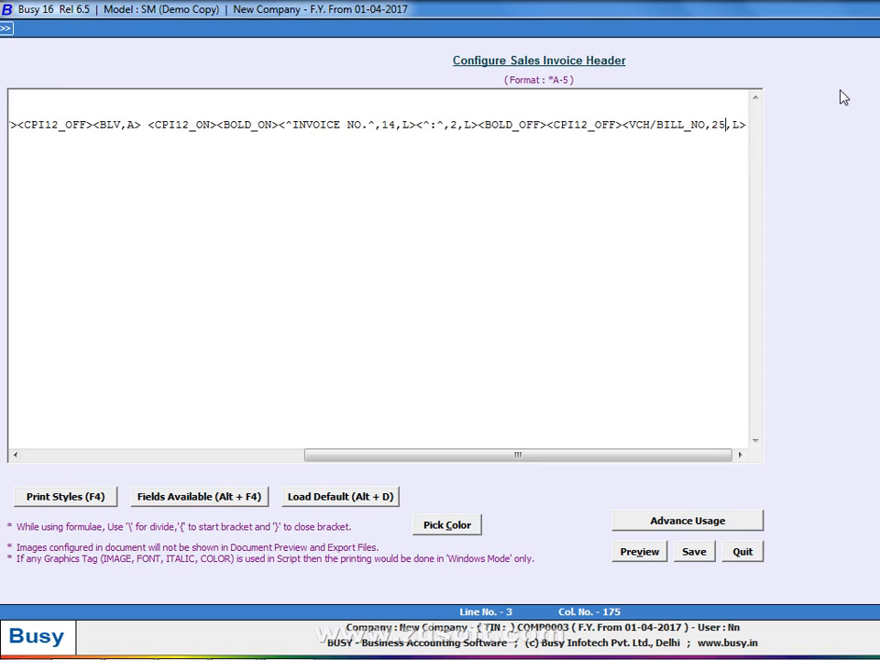
pyautogui.hotkey('alt', 'v')
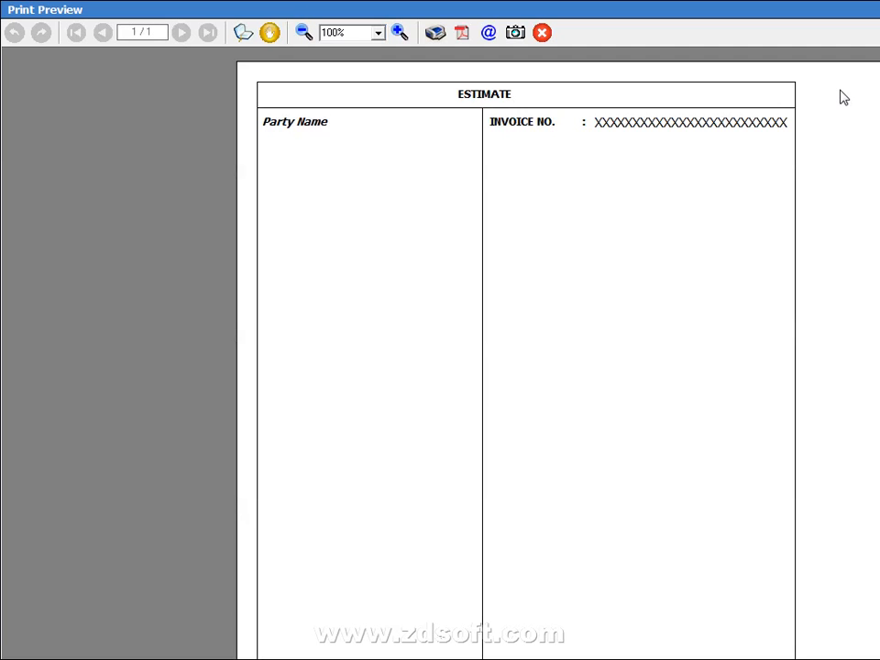
pyautogui.press('Escape')
# Change the bill-number field width from 25 to 12 and preview
pyautogui.moveTo(730, 121); pyautogui.dragTo(748, 110)
pyautogui.press('Right')
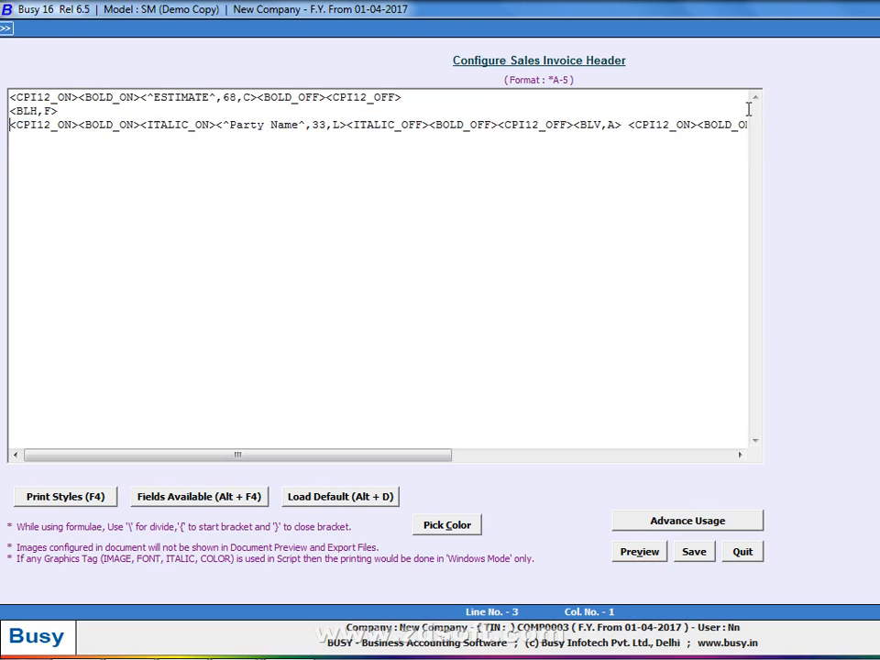
pyautogui.press('End')
pyautogui.press('Left')
pyautogui.press('Left')
pyautogui.press('Left')
pyautogui.press('BackSpace')
pyautogui.press('BackSpace')
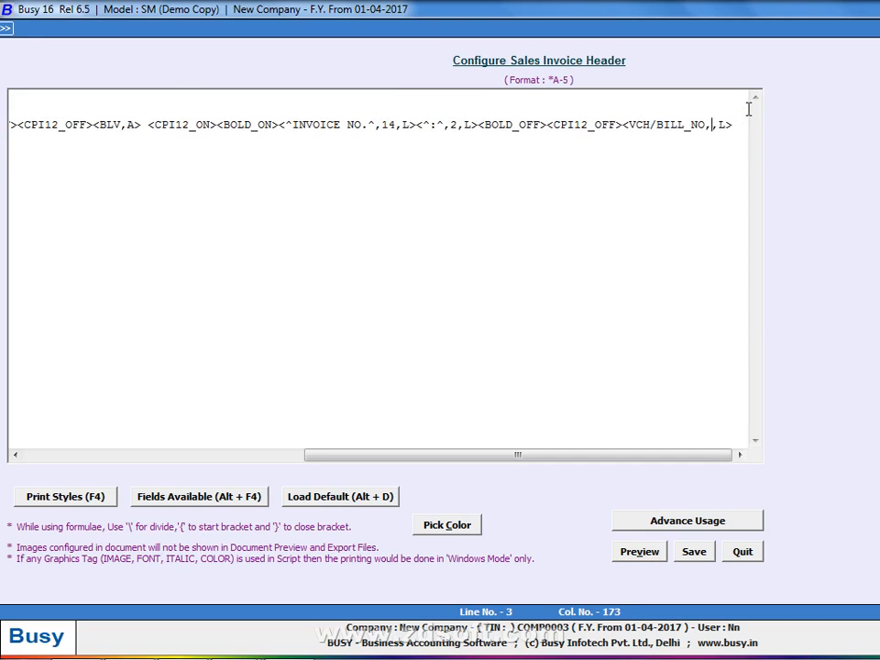
pyautogui.write('12')
pyautogui.hotkey('alt', 'p')
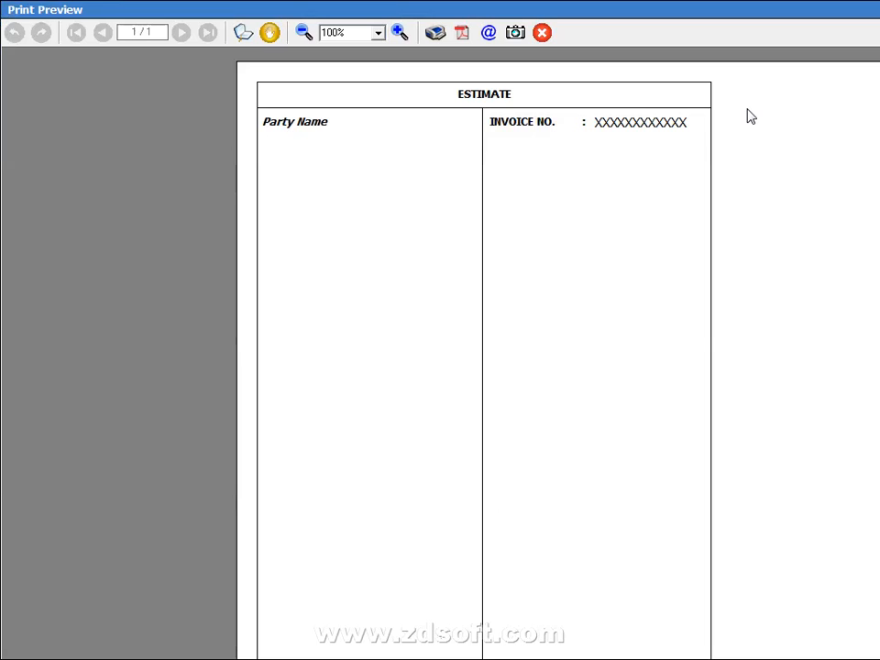
pyautogui.press('Escape')
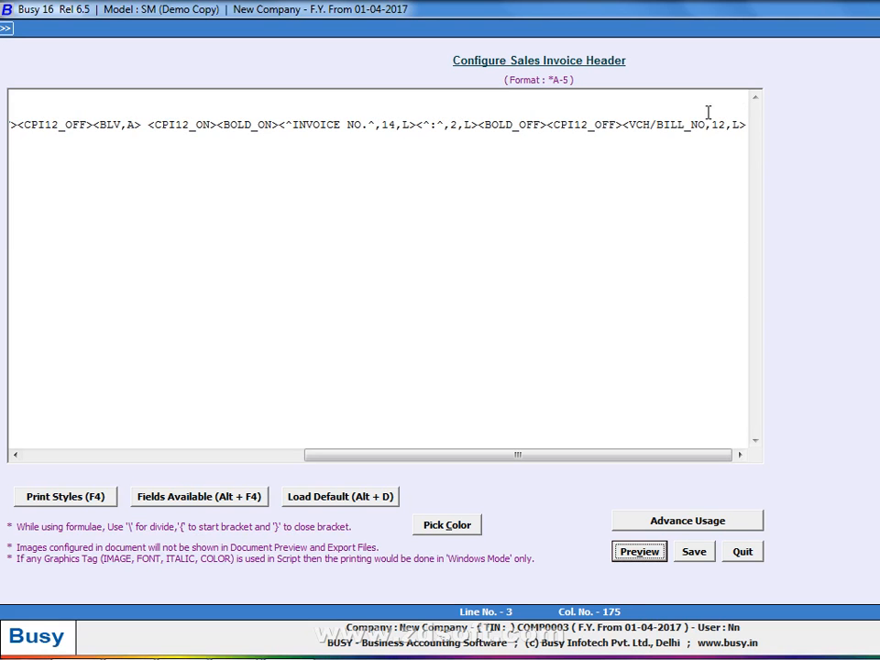
# Move <CPI12_OFF> from before the bill-number field to the end of line 3, then preview
pyautogui.click(621, 124)
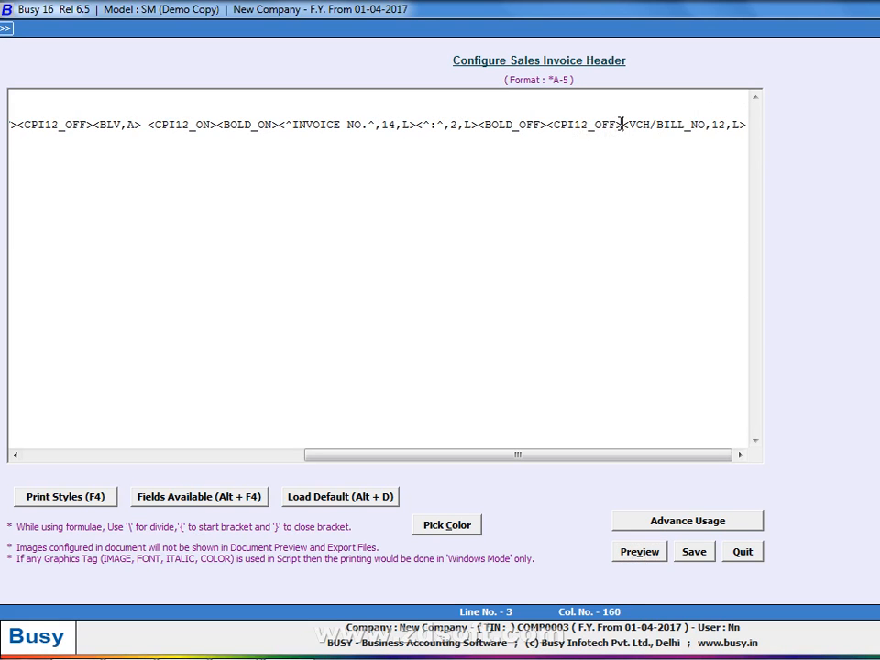
pyautogui.press('BackSpace')
pyautogui.press('BackSpace')
pyautogui.press('BackSpace')
pyautogui.press('BackSpace')
pyautogui.press('BackSpace')
pyautogui.press('BackSpace')
pyautogui.press('BackSpace')
pyautogui.press('BackSpace')
pyautogui.press('BackSpace')
pyautogui.press('BackSpace')
pyautogui.press('BackSpace')
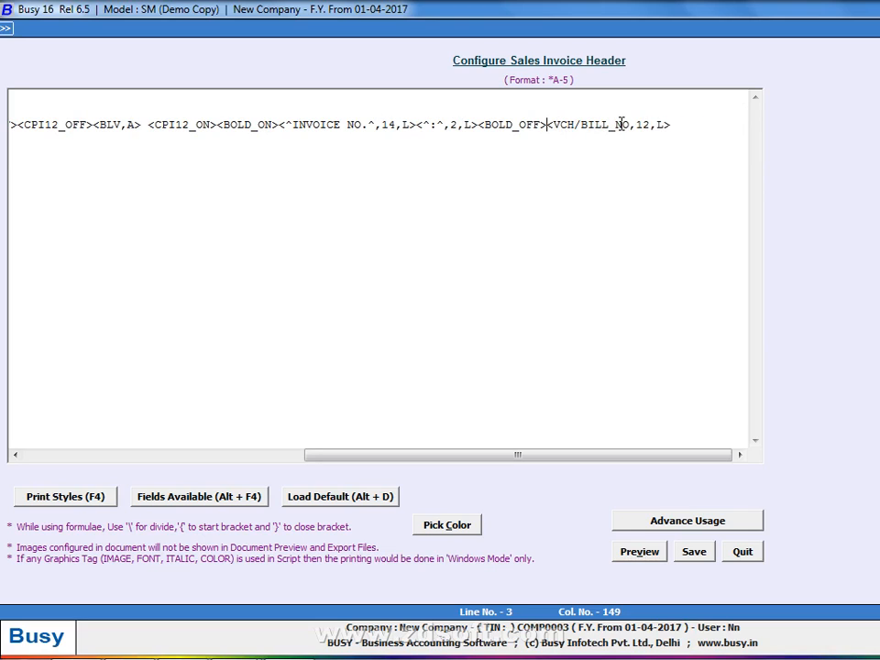
pyautogui.press('Right')
pyautogui.press('Right')
pyautogui.press('Right')
pyautogui.press('Right')
pyautogui.press('Right')
pyautogui.press('Right')
pyautogui.press('Right')
pyautogui.press('Right')
pyautogui.press('Right')
pyautogui.press('Right')
pyautogui.press('Right')
pyautogui.press('Right')
pyautogui.press('Right')
pyautogui.press('Right')
pyautogui.press('Right')
pyautogui.press('Right')
pyautogui.press('Right')
pyautogui.write('<CONDENSE_ON>')
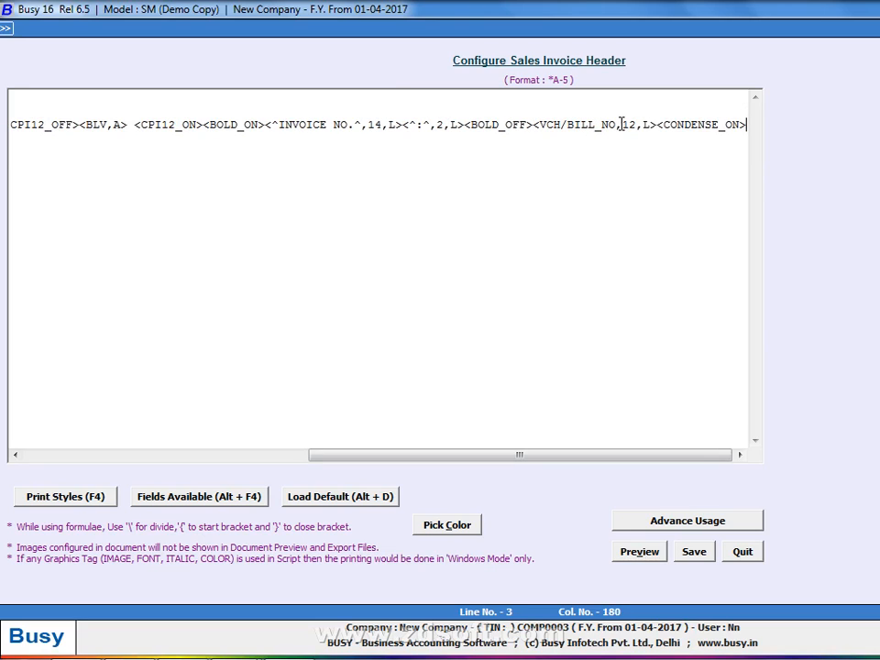
pyautogui.press('BackSpace')
pyautogui.press('BackSpace')
pyautogui.press('BackSpace')
pyautogui.press('BackSpace')
pyautogui.press('BackSpace')
pyautogui.press('BackSpace')
pyautogui.press('BackSpace')
pyautogui.press('BackSpace')
pyautogui.press('BackSpace')
pyautogui.press('BackSpace')
pyautogui.press('BackSpace')
pyautogui.press('BackSpace')
pyautogui.press('BackSpace')
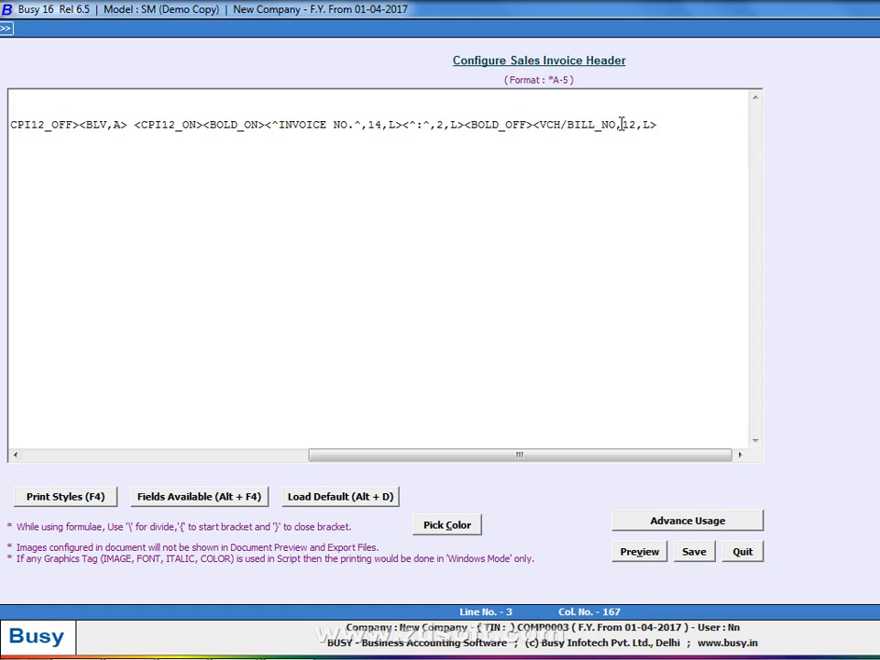
pyautogui.write('<CPI12_OFF>')
pyautogui.hotkey('alt', 'v')
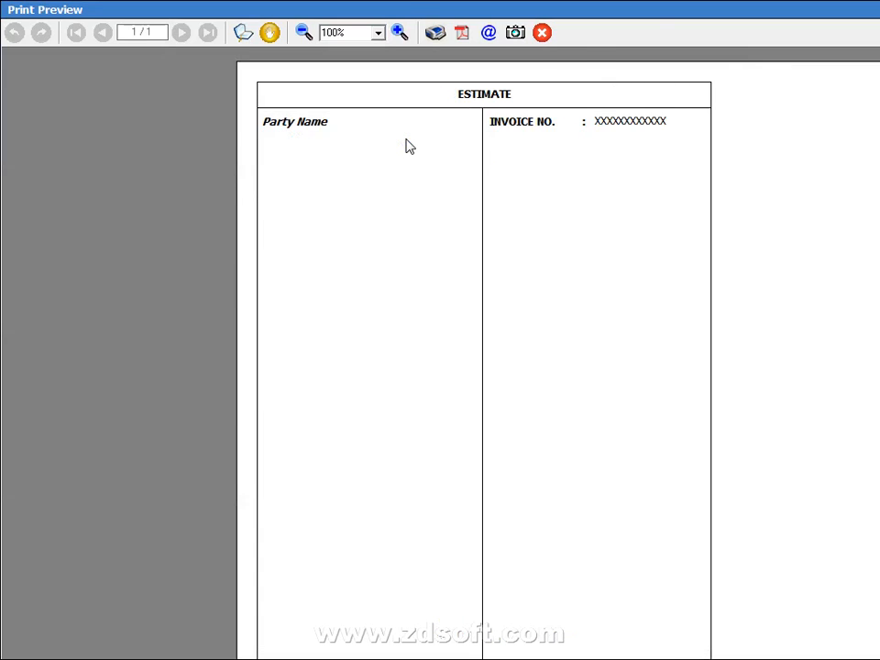
pyautogui.press('Escape')
pyautogui.press('Up')
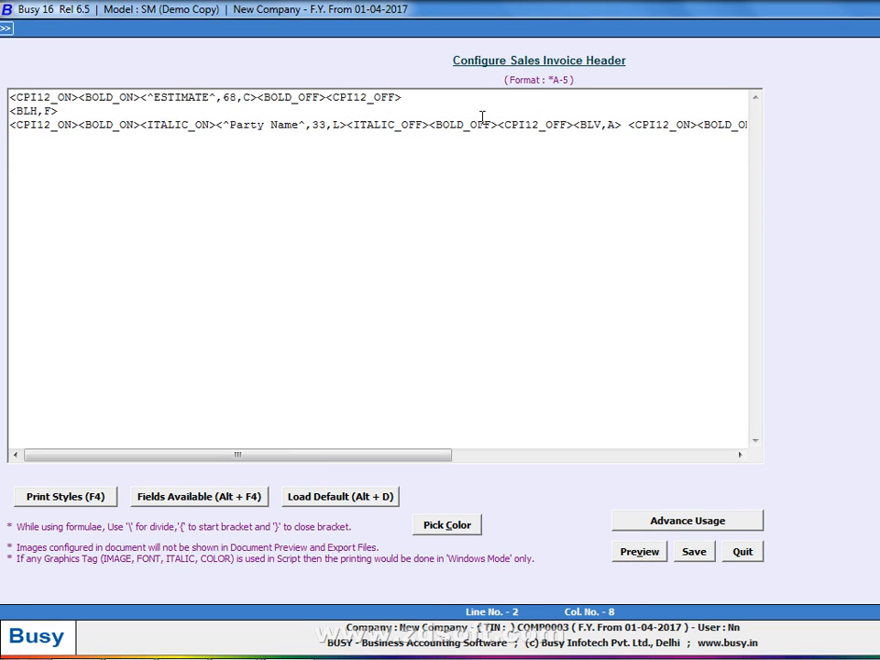
# Start a new line 4 with <CONDENSE_ON><BOLD_ON> tags, previewing along the way
pyautogui.press('End')
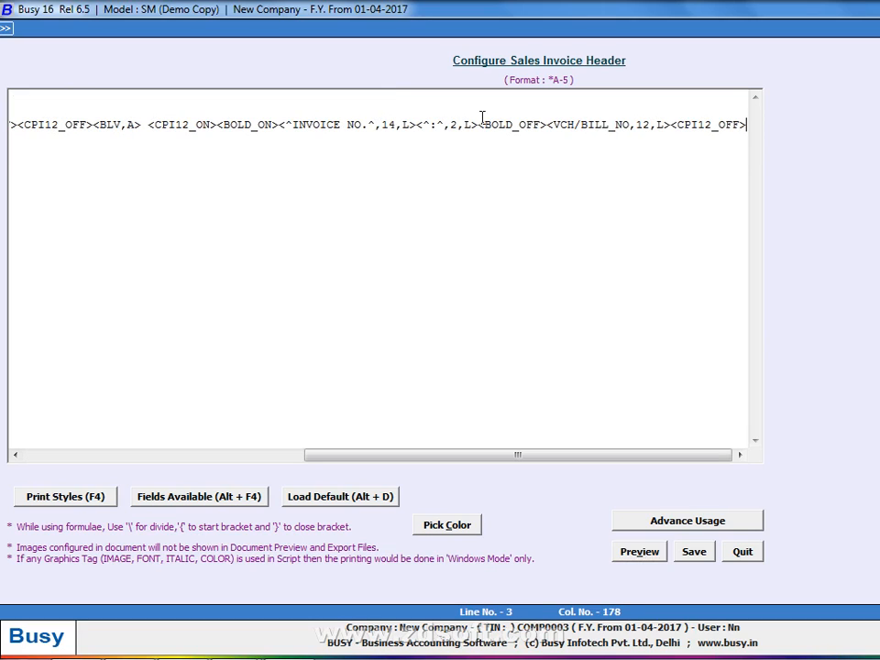
pyautogui.press('Return')
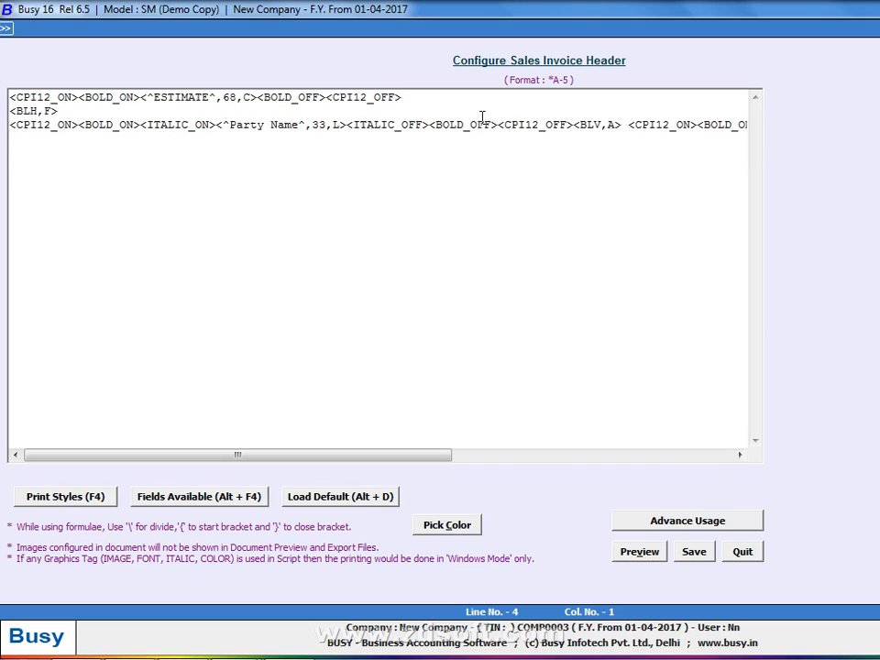
pyautogui.write('<CONDENSE_ON>')
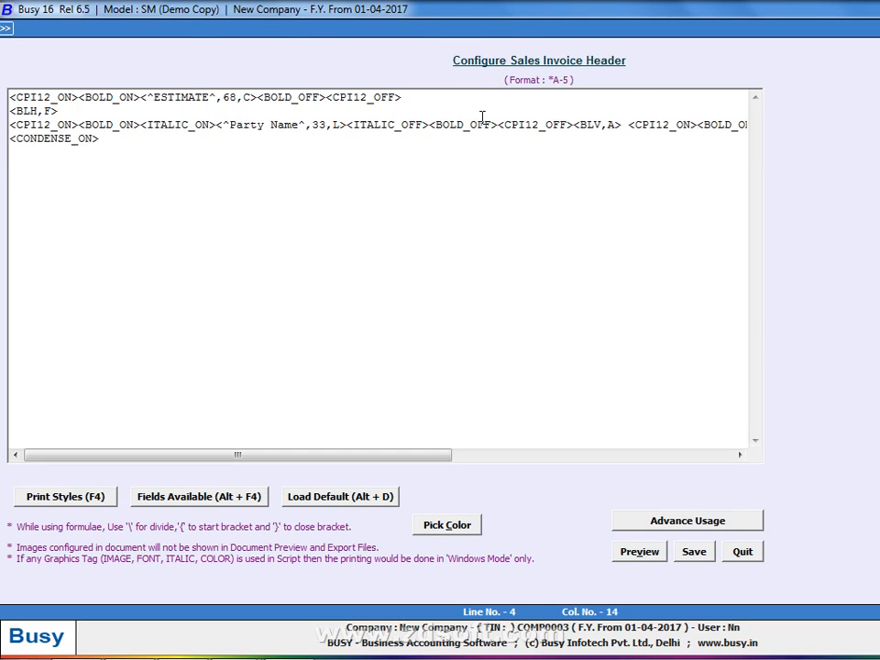
pyautogui.hotkey('ctrl', 'p')
pyautogui.press('Escape')
pyautogui.hotkey('ctrl', 'p')
pyautogui.press('Escape')
pyautogui.write('<BOLD_ON>')
pyautogui.hotkey('ctrl', 'p')
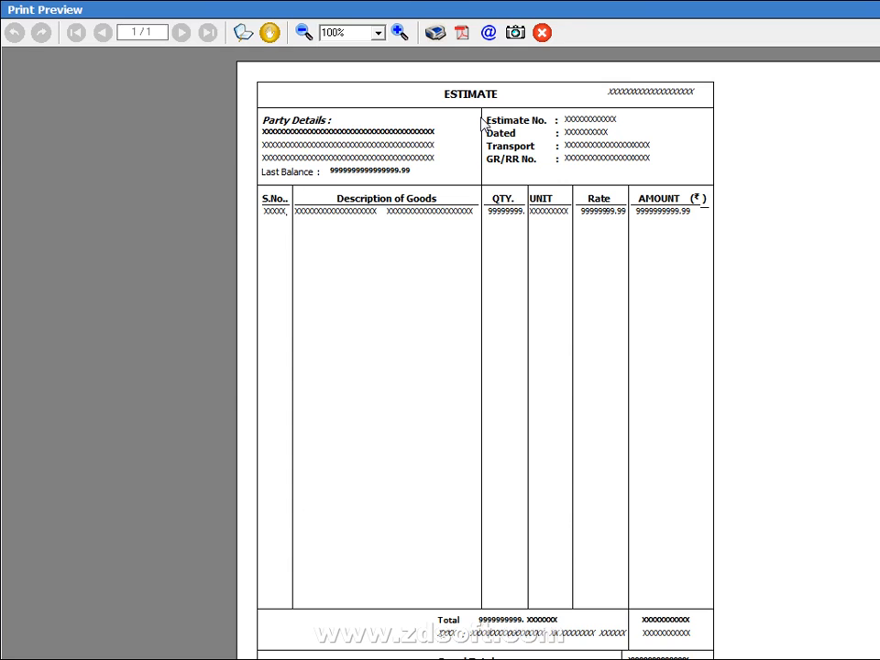
pyautogui.press('Escape')
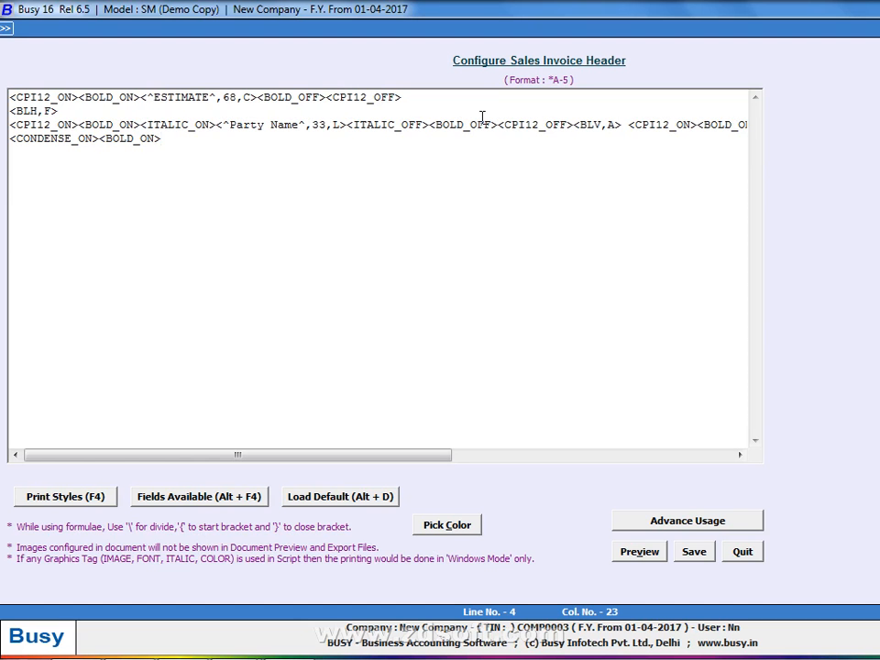
# Insert the PARTY_NAME field from the PARTY category of Fields Available onto line 4
pyautogui.click(225, 498)
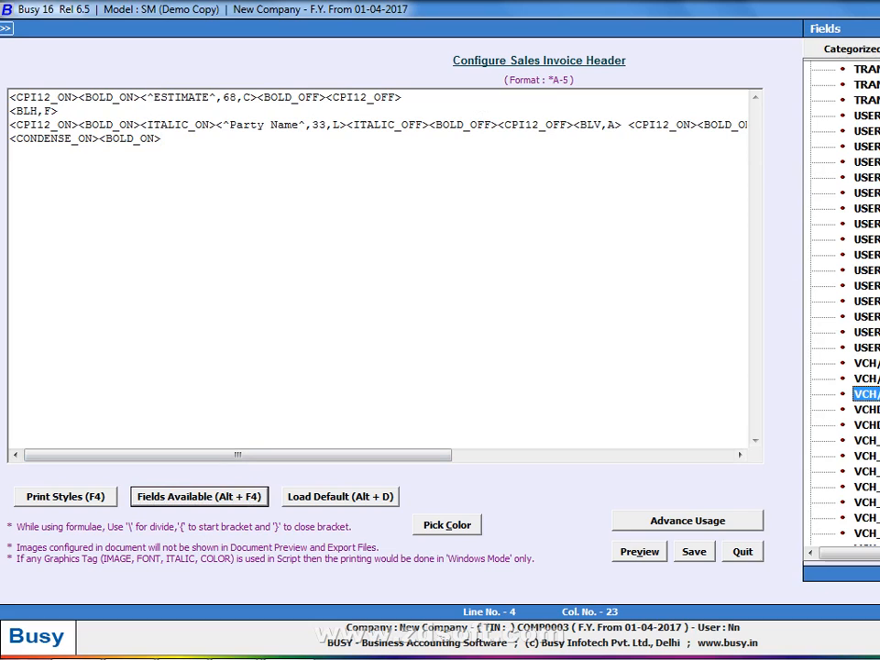
pyautogui.scroll(10, 841, 302)
pyautogui.scroll(10, 841, 303)
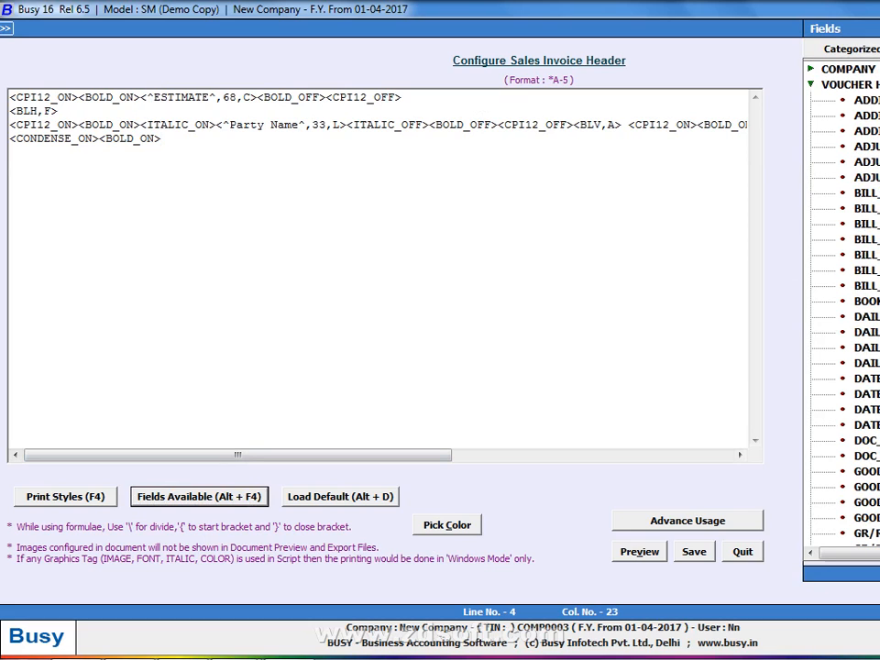
pyautogui.click(860, 85)
pyautogui.doubleClick(860, 85)
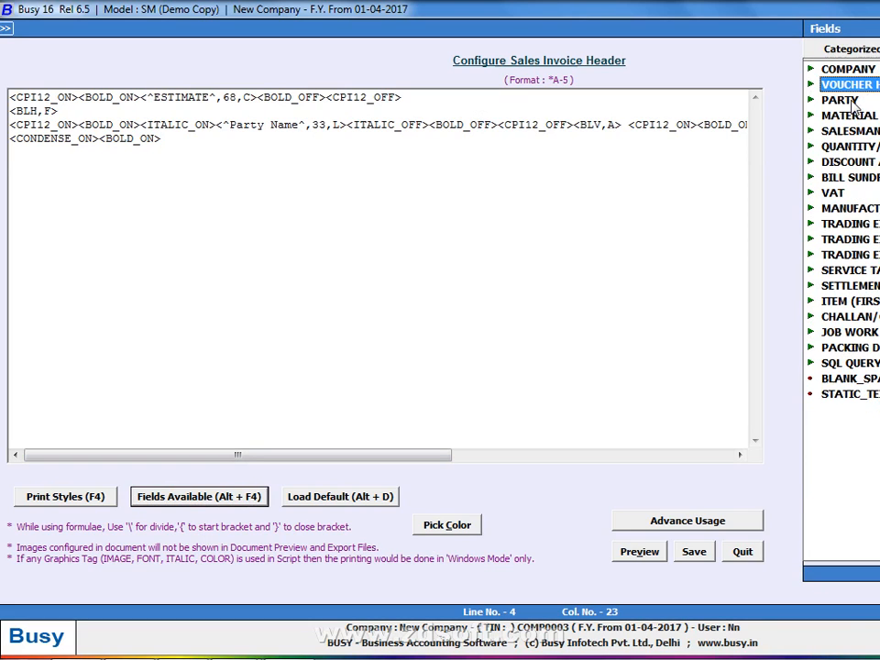
pyautogui.doubleClick(859, 100)
pyautogui.scroll(-2, 875, 205)
pyautogui.scroll(-4, 875, 205)
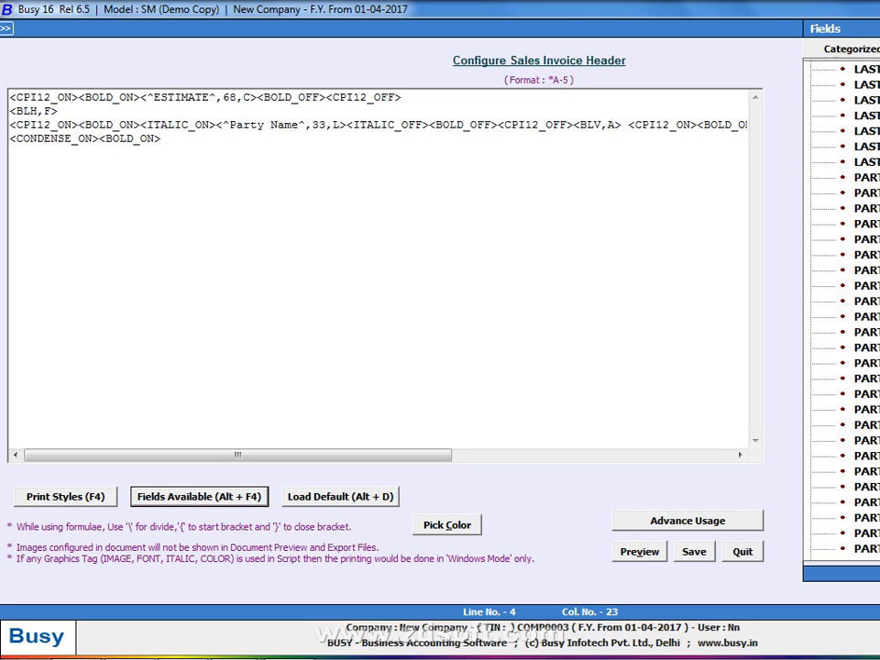
pyautogui.scroll(-3, 841, 302)
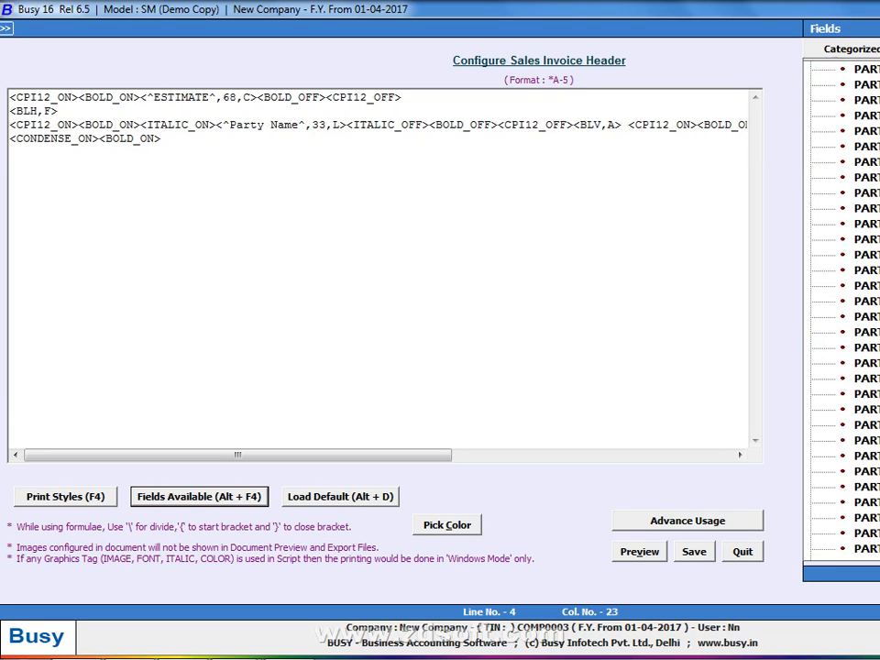
pyautogui.scroll(-1, 840, 302)
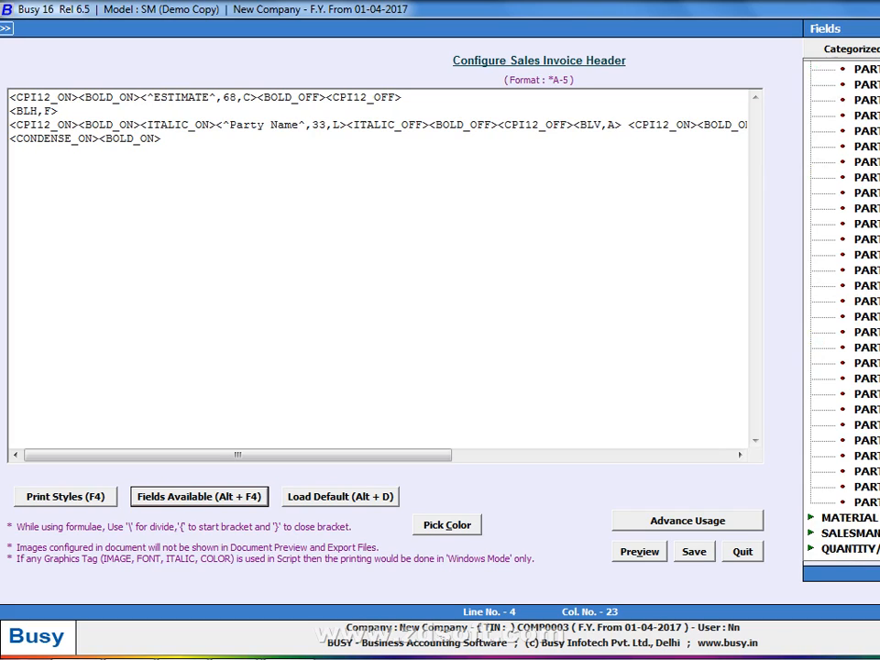
pyautogui.scroll(1, 840, 303)
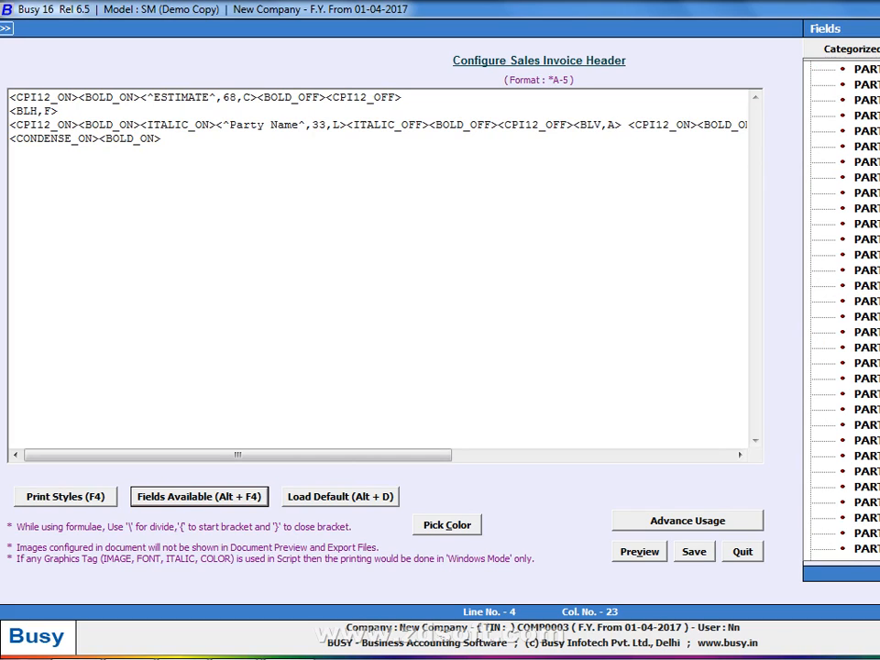
pyautogui.doubleClick(866, 161)
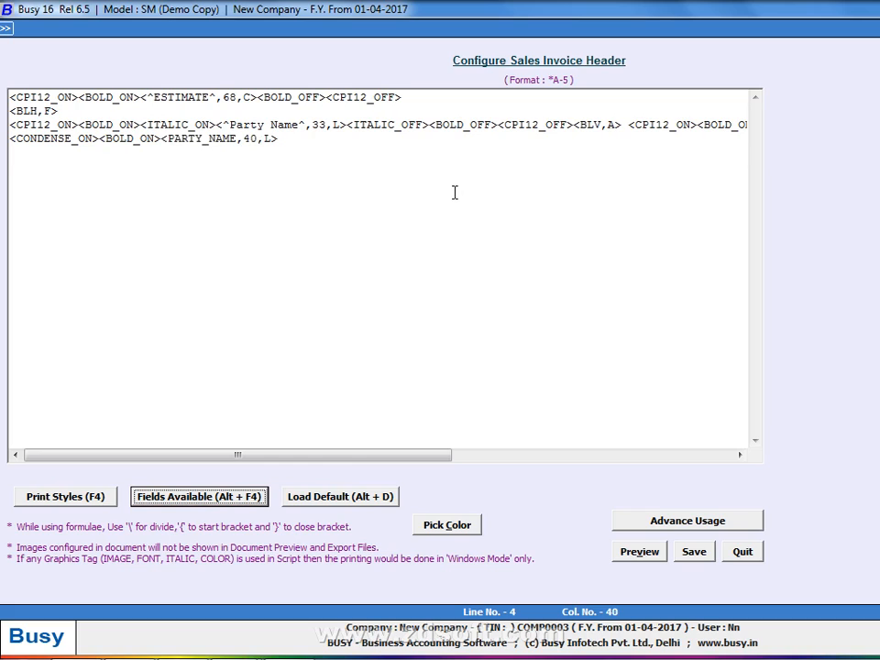
# Close line 4 with <BOLD_OFF><CONDENSE_OFF> and preview the ESTIMATE header
pyautogui.click(298, 137)
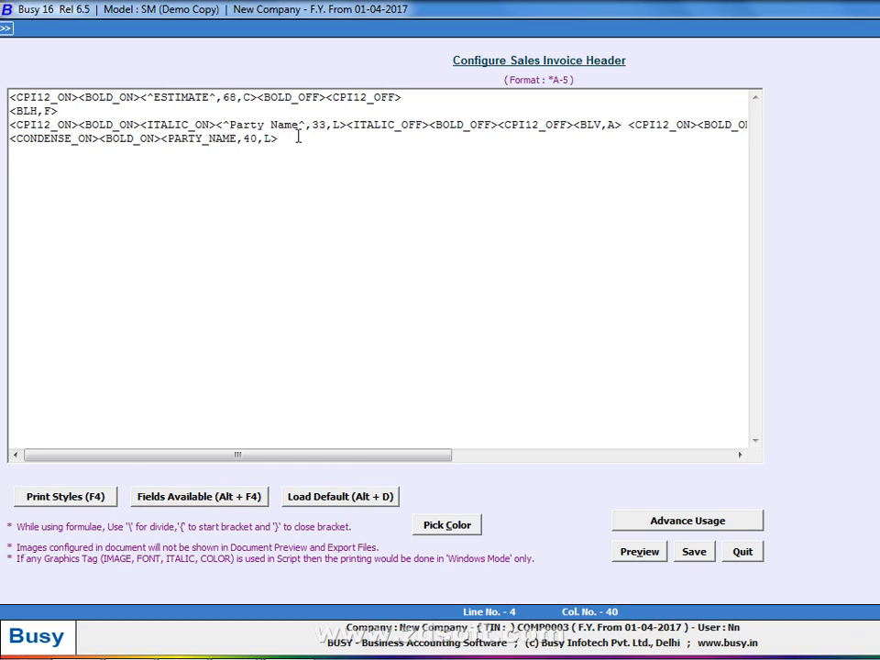
pyautogui.write('<BOLD_OFF><CONDENSE_OFF>')
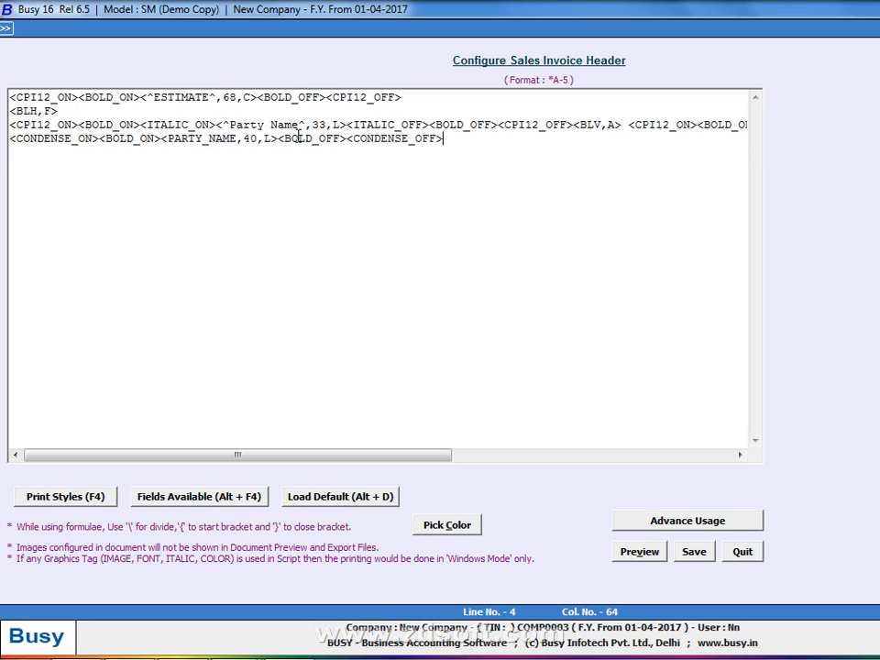
pyautogui.hotkey('alt', 'p')
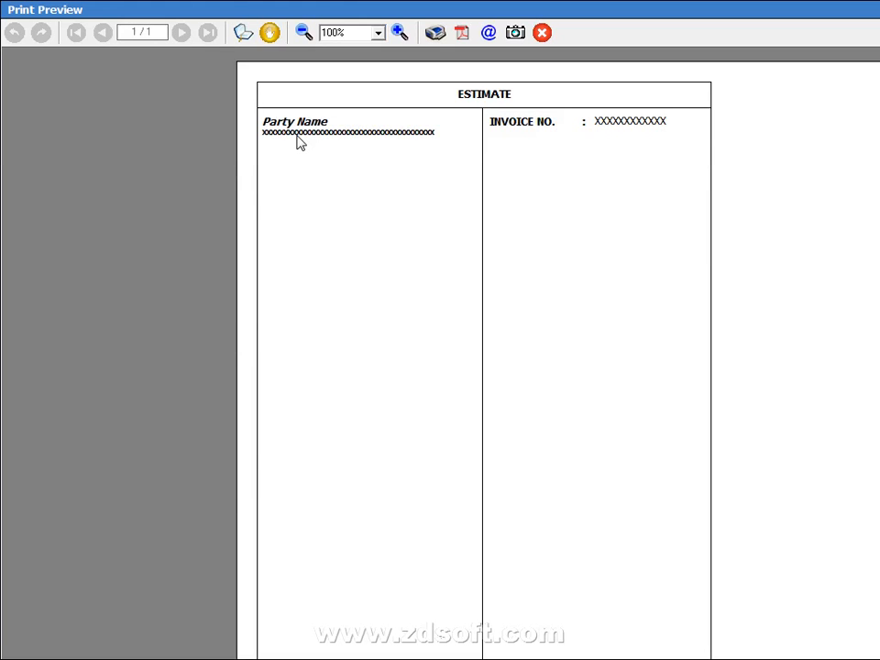
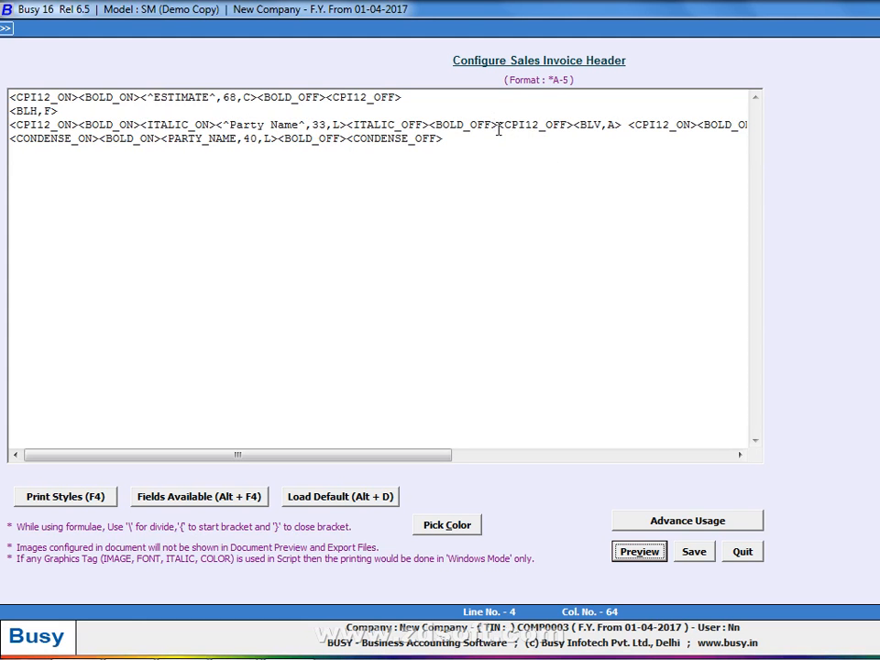
# Copy line 3's INVOICE NO tag block and paste it at the end of line 4
pyautogui.moveTo(499, 129); pyautogui.dragTo(789, 157)
pyautogui.click(405, 165)
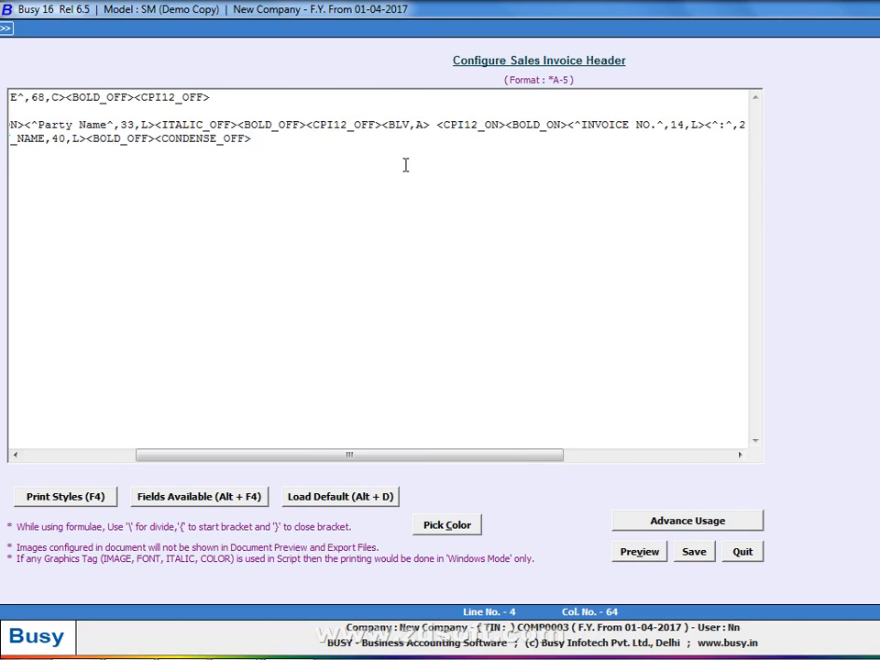
pyautogui.moveTo(305, 126); pyautogui.dragTo(749, 130)
pyautogui.hotkey('ctrl', 'c')
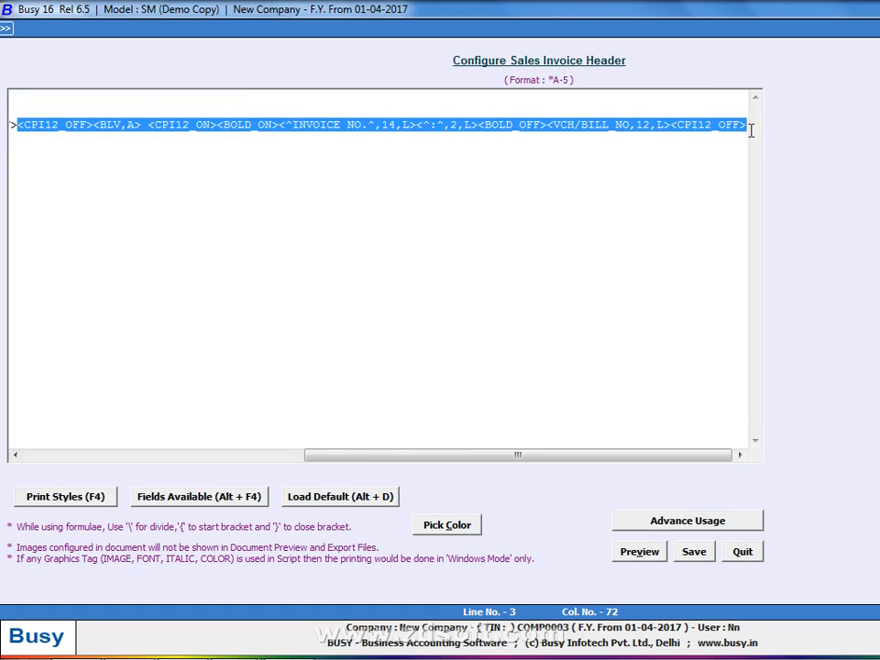
pyautogui.click(469, 155)
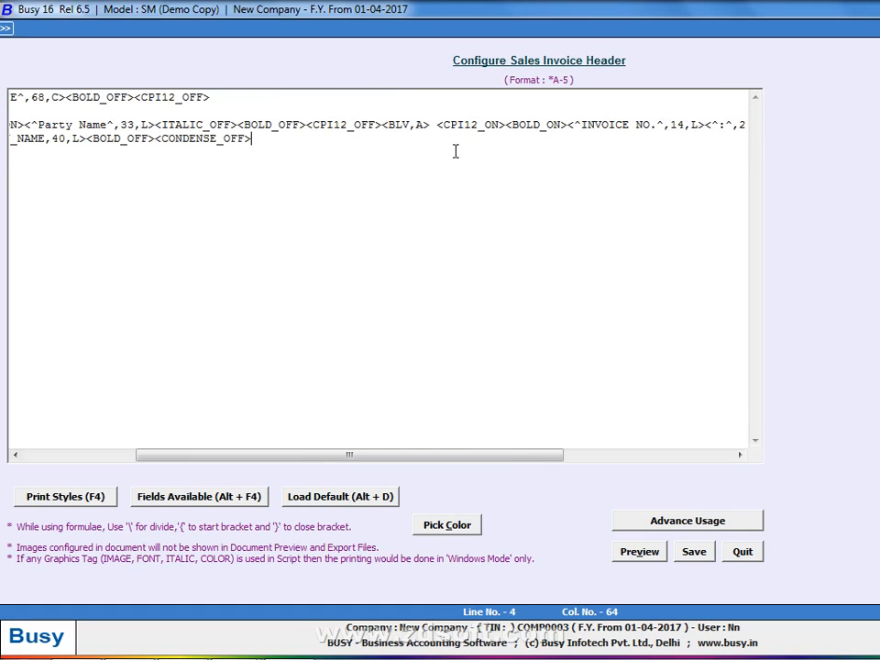
pyautogui.hotkey('ctrl', 'v')
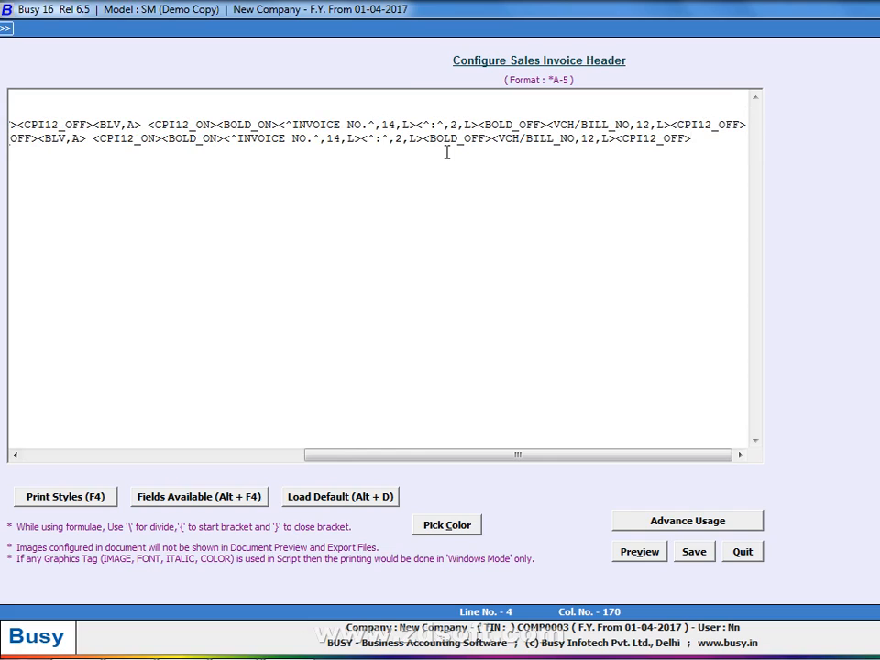
# Relabel the pasted INVOICE NO text to 'Dated' and delete its VCH/BILL_NO field
pyautogui.press('Left')
pyautogui.press('Left')
pyautogui.press('Left')
pyautogui.press('Left')
pyautogui.press('Left')
pyautogui.press('Left')
pyautogui.press('Left')
pyautogui.press('Left')
pyautogui.press('Left')
pyautogui.press('Left')
pyautogui.press('Left')
pyautogui.press('Left')
pyautogui.press('Left')
pyautogui.press('Left')
pyautogui.press('Left')
pyautogui.press('Left')
pyautogui.press('Left')
pyautogui.press('Left')
pyautogui.press('Left')
pyautogui.press('Left')
pyautogui.press('Left')
pyautogui.press('Left')
pyautogui.press('Left')
pyautogui.press('Left')
pyautogui.press('Left')
pyautogui.press('Left')
pyautogui.press('Left')
pyautogui.press('Left')
pyautogui.press('Left')
pyautogui.press('Left')
pyautogui.press('Left')
pyautogui.press('Left')
pyautogui.press('Left')
pyautogui.press('Left')
pyautogui.press('Left')
pyautogui.press('Left')
pyautogui.press('Left')
pyautogui.press('Left')
pyautogui.press('Left')
pyautogui.press('Left')
pyautogui.press('Right')
pyautogui.press('BackSpace')
pyautogui.press('BackSpace')
pyautogui.press('BackSpace')
pyautogui.press('BackSpace')
pyautogui.press('BackSpace')
pyautogui.press('BackSpace')
pyautogui.press('BackSpace')
pyautogui.press('BackSpace')
pyautogui.press('BackSpace')
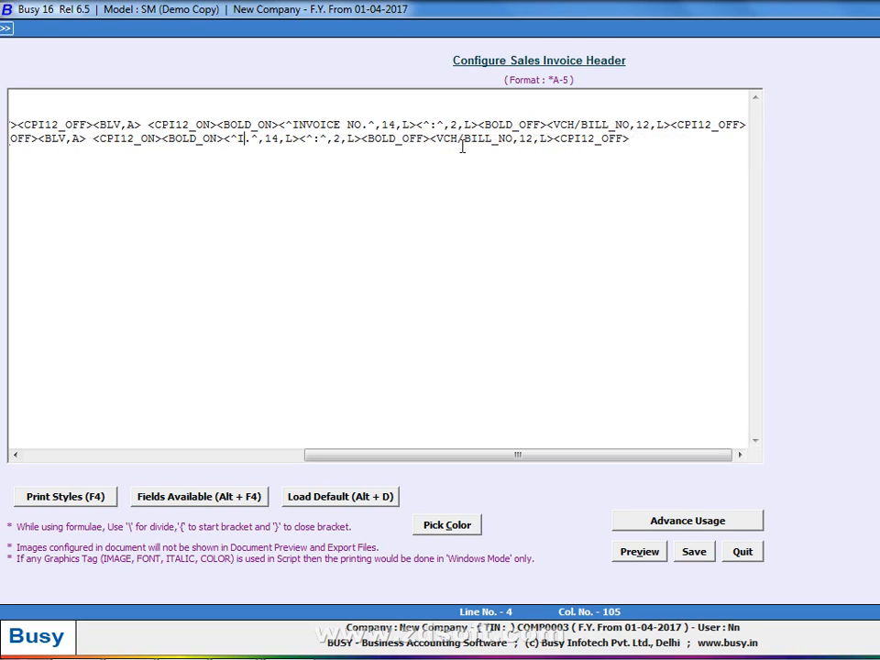
pyautogui.write('Date')
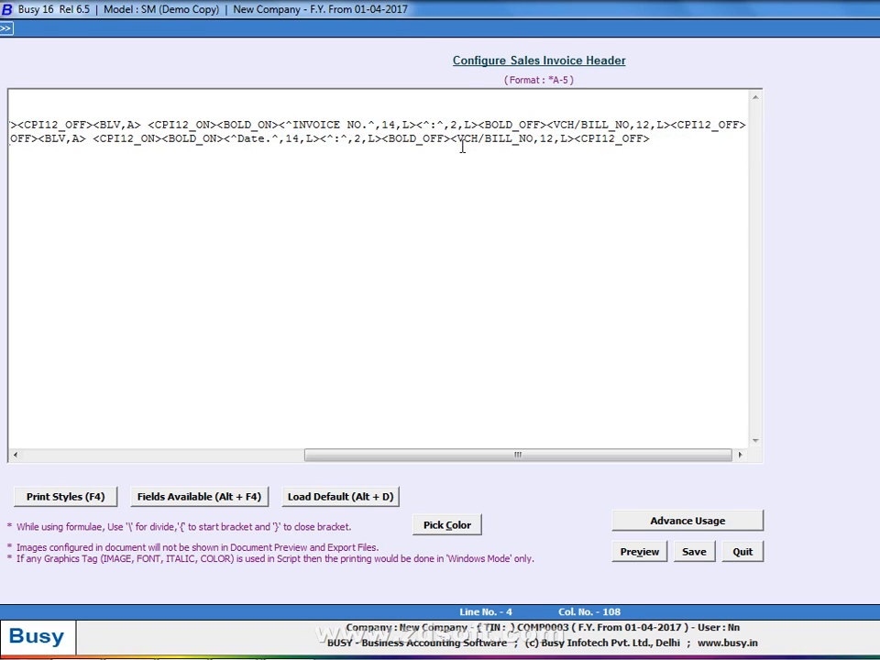
pyautogui.hotkey('alt', 'Tab')
pyautogui.press('Escape')
pyautogui.write('d')
pyautogui.press('Right')
pyautogui.press('Right')
pyautogui.press('Right')
pyautogui.press('Right')
pyautogui.press('Right')
pyautogui.press('Right')
pyautogui.press('Right')
pyautogui.press('Right')
pyautogui.press('Right')
pyautogui.press('Right')
pyautogui.press('Right')
pyautogui.press('Right')
pyautogui.press('Right')
pyautogui.press('Right')
pyautogui.press('Right')
pyautogui.press('Right')
pyautogui.press('Right')
pyautogui.press('Right')
pyautogui.press('Right')
pyautogui.press('Right')
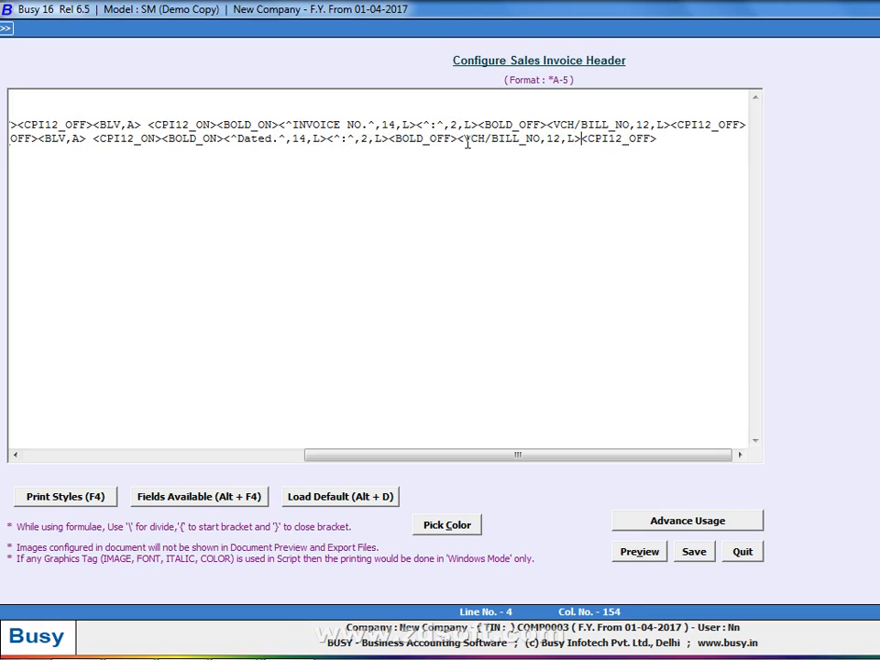
pyautogui.press('BackSpace')
pyautogui.press('BackSpace')
pyautogui.press('BackSpace')
pyautogui.press('BackSpace')
pyautogui.press('BackSpace')
pyautogui.press('BackSpace')
pyautogui.press('BackSpace')
pyautogui.press('BackSpace')
pyautogui.press('BackSpace')
pyautogui.press('BackSpace')
pyautogui.press('BackSpace')
pyautogui.press('BackSpace')
pyautogui.press('BackSpace')
pyautogui.press('BackSpace')
pyautogui.press('BackSpace')
pyautogui.press('BackSpace')
pyautogui.press('BackSpace')
pyautogui.press('BackSpace')
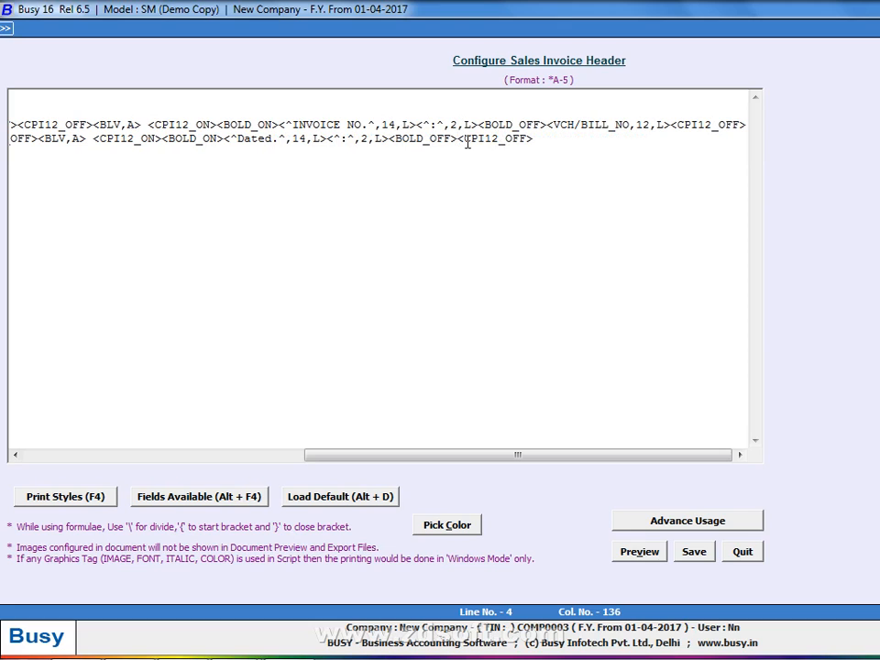
pyautogui.hotkey('alt', 'F4')
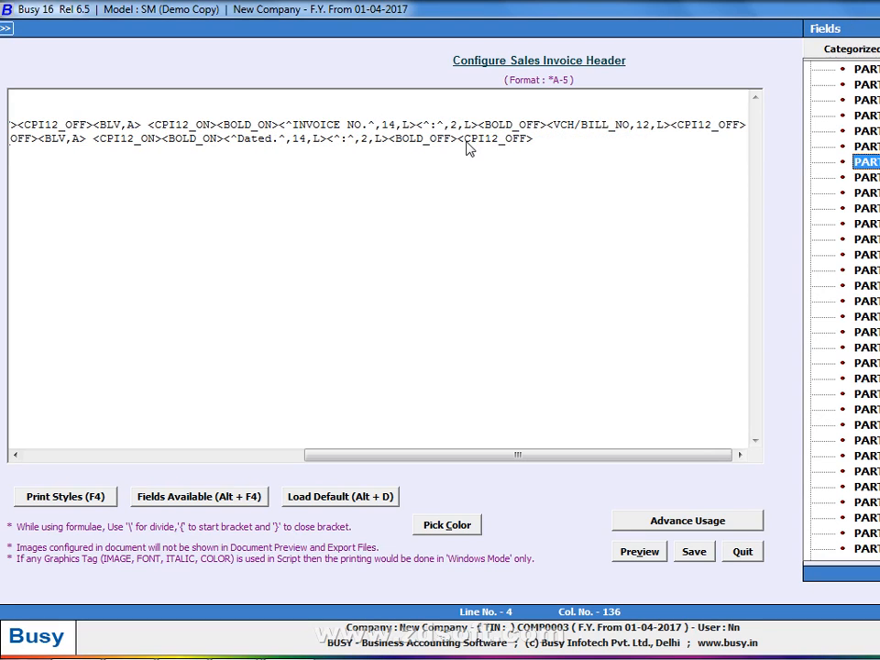
# Insert the Voucher Header VCH/BILL_DATE field after the Dated label and preview the header
pyautogui.press('Down')
pyautogui.press('Down')
pyautogui.press('Down')
pyautogui.press('Down')
pyautogui.press('Down')
pyautogui.press('Down')
pyautogui.press('Down')
pyautogui.press('Down')
pyautogui.press('Down')
pyautogui.press('Down')
pyautogui.press('Down')
pyautogui.press('Down')
pyautogui.press('Down')
pyautogui.press('Down')
pyautogui.press('Down')
pyautogui.press('Down')
pyautogui.press('Down')
pyautogui.press('Down')
pyautogui.press('Down')
pyautogui.press('Down')
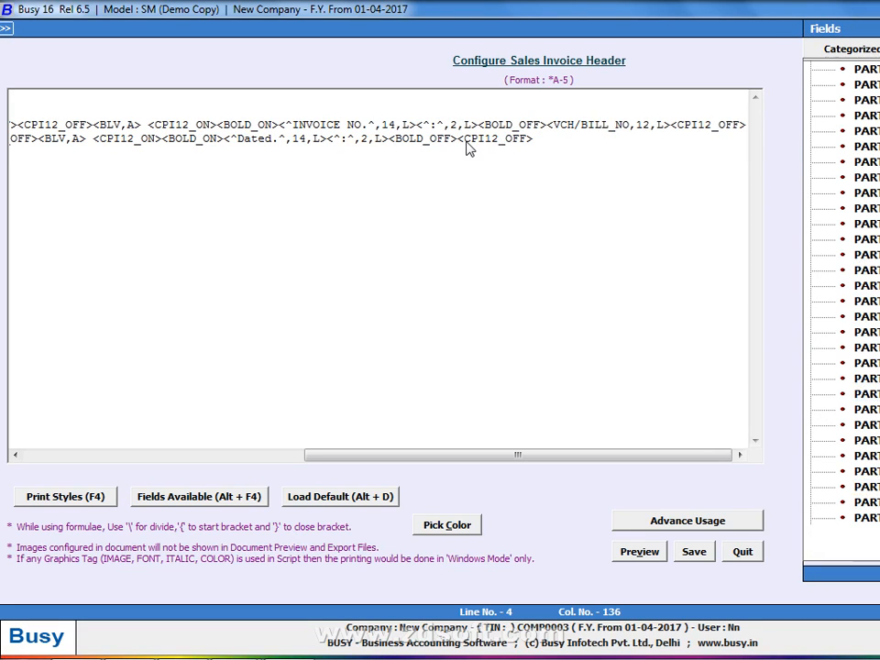
pyautogui.press('Up')
pyautogui.press('Up')
pyautogui.press('Up')
pyautogui.press('Up')
pyautogui.press('Up')
pyautogui.press('Up')
pyautogui.press('Up')
pyautogui.press('Up')
pyautogui.press('Up')
pyautogui.press('Up')
pyautogui.press('Up')
pyautogui.press('Up')
pyautogui.press('Up')
pyautogui.press('Up')
pyautogui.press('Up')
pyautogui.press('Up')
pyautogui.press('Up')
pyautogui.press('Up')
pyautogui.press('Up')
pyautogui.press('Up')
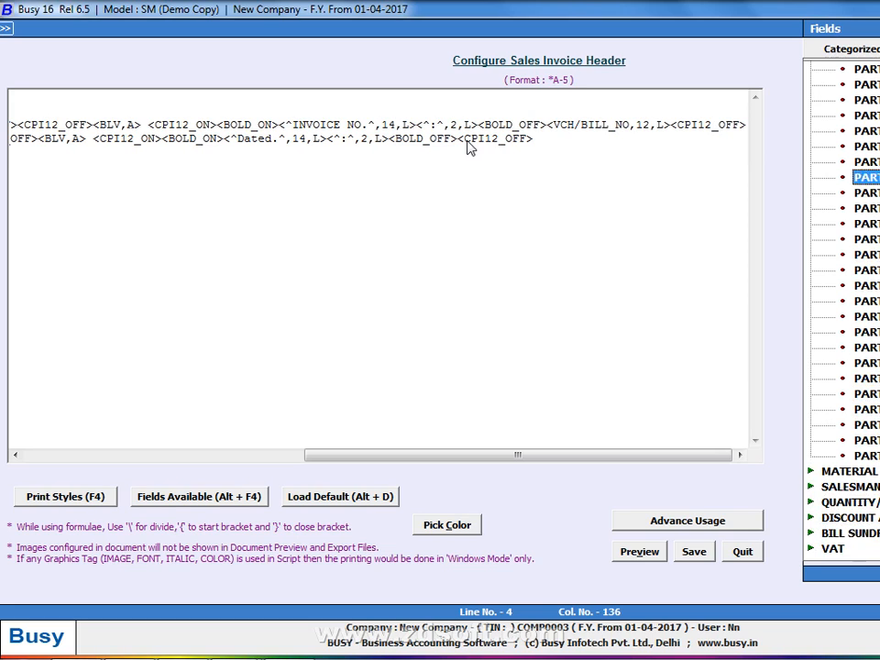
pyautogui.press('Up')
pyautogui.press('Up')
pyautogui.press('Up')
pyautogui.press('Up')
pyautogui.press('Up')
pyautogui.press('Up')
pyautogui.press('Up')
pyautogui.press('Up')
pyautogui.press('Up')
pyautogui.press('Up')
pyautogui.press('Up')
pyautogui.press('Up')
pyautogui.press('Up')
pyautogui.press('Up')
pyautogui.press('Up')
pyautogui.press('Up')
pyautogui.press('Up')
pyautogui.press('Up')
pyautogui.press('Up')
pyautogui.press('Up')
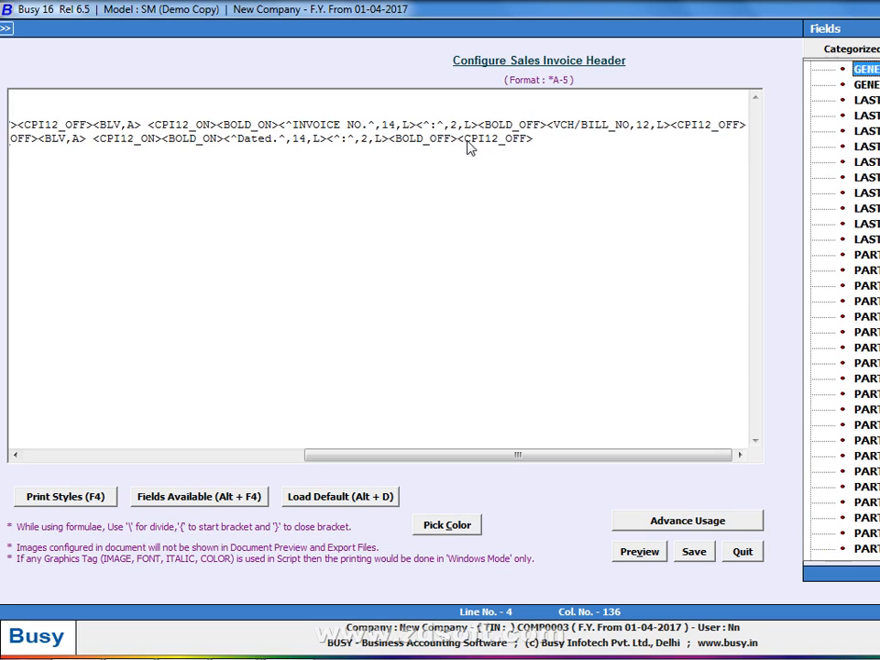
pyautogui.press('Up')
pyautogui.press('Up')
pyautogui.press('Up')
pyautogui.press('Up')
pyautogui.press('Up')
pyautogui.press('Up')
pyautogui.press('Up')
pyautogui.press('Up')
pyautogui.press('Up')
pyautogui.press('Up')
pyautogui.press('Up')
pyautogui.press('Up')
pyautogui.press('Up')
pyautogui.press('Up')
pyautogui.press('Up')
pyautogui.press('Up')
pyautogui.press('Up')
pyautogui.press('Up')
pyautogui.press('Up')
pyautogui.press('Up')
pyautogui.press('Down')
pyautogui.press('Down')
pyautogui.press('Down')
pyautogui.press('Down')
pyautogui.press('Down')
pyautogui.press('Down')
pyautogui.press('Down')
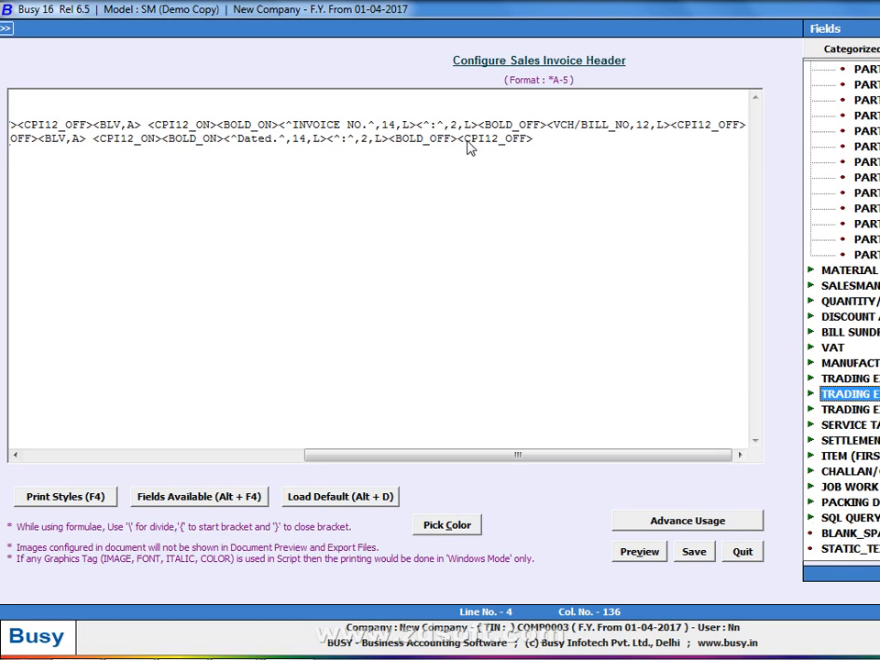
pyautogui.press('Down')
pyautogui.press('Down')
pyautogui.press('Down')
pyautogui.press('Down')
pyautogui.press('Down')
pyautogui.press('Down')
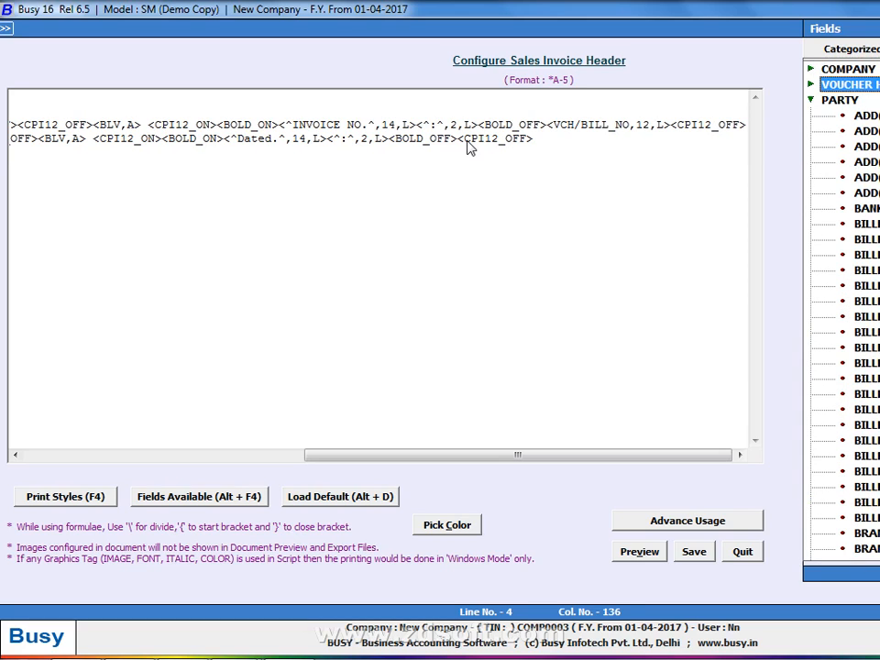
pyautogui.press('Down')
pyautogui.press('Down')
pyautogui.press('Down')
pyautogui.press('Down')
pyautogui.press('Down')
pyautogui.press('Down')
pyautogui.press('Down')
pyautogui.press('Down')
pyautogui.press('Down')
pyautogui.press('Down')
pyautogui.press('Down')
pyautogui.press('Down')
pyautogui.press('Down')
pyautogui.press('Down')
pyautogui.press('Down')
pyautogui.press('Down')
pyautogui.press('Down')
pyautogui.press('Down')
pyautogui.press('Down')
pyautogui.press('Down')
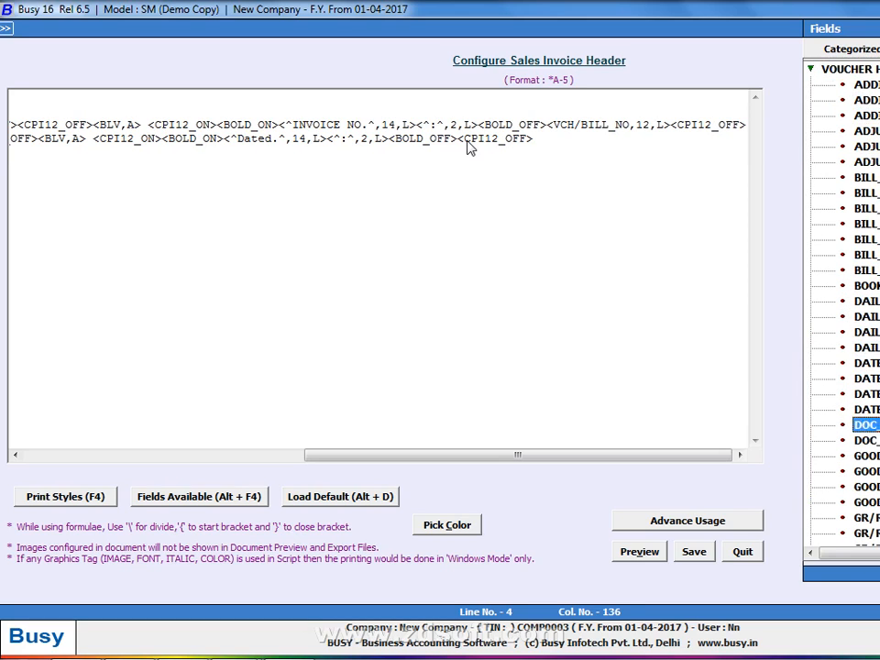
pyautogui.press('Down')
pyautogui.press('Down')
pyautogui.press('Down')
pyautogui.press('Down')
pyautogui.press('Down')
pyautogui.press('Down')
pyautogui.press('Down')
pyautogui.press('Down')
pyautogui.press('Down')
pyautogui.press('Down')
pyautogui.press('Down')
pyautogui.press('Down')
pyautogui.press('Down')
pyautogui.press('Down')
pyautogui.press('Down')
pyautogui.press('Down')
pyautogui.press('Down')
pyautogui.press('Down')
pyautogui.press('Down')
pyautogui.press('Down')
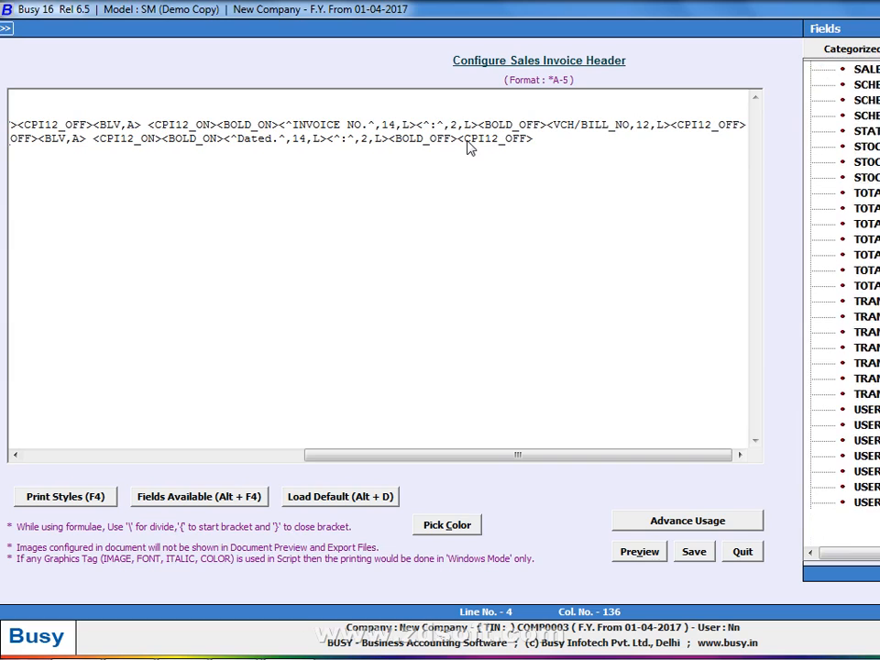
pyautogui.press('Down')
pyautogui.press('Down')
pyautogui.press('Down')
pyautogui.press('Down')
pyautogui.press('Down')
pyautogui.press('Down')
pyautogui.press('Down')
pyautogui.press('Down')
pyautogui.press('Down')
pyautogui.press('Down')
pyautogui.press('Down')
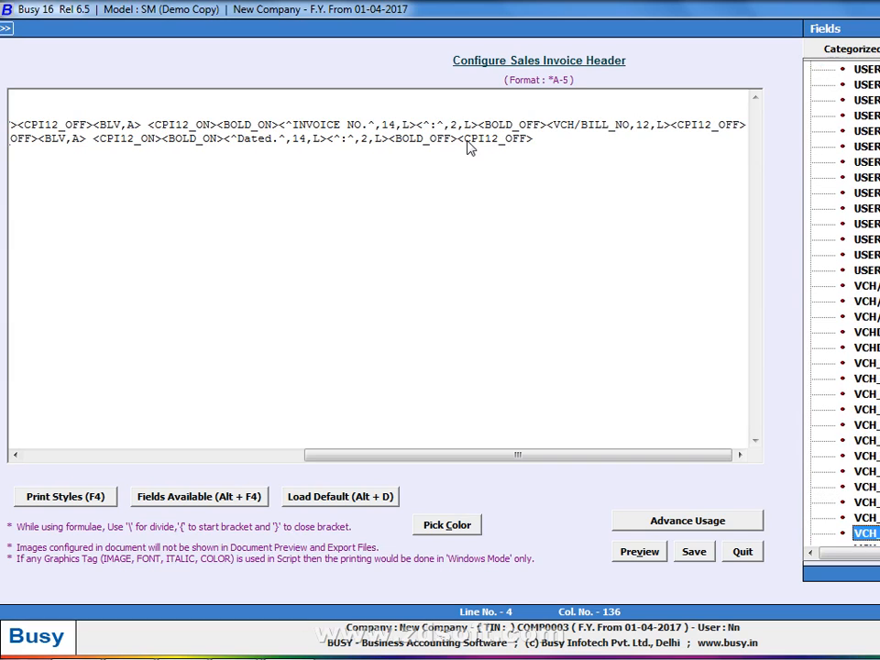
pyautogui.press('Up')
pyautogui.press('Up')
pyautogui.press('Up')
pyautogui.press('Up')
pyautogui.press('Up')
pyautogui.press('Up')
pyautogui.press('Up')
pyautogui.press('Up')
pyautogui.press('Up')
pyautogui.press('Up')
pyautogui.press('Up')
pyautogui.press('Up')
pyautogui.press('Up')
pyautogui.press('Up')
pyautogui.press('Up')
pyautogui.press('Up')
pyautogui.press('Up')
pyautogui.press('Up')
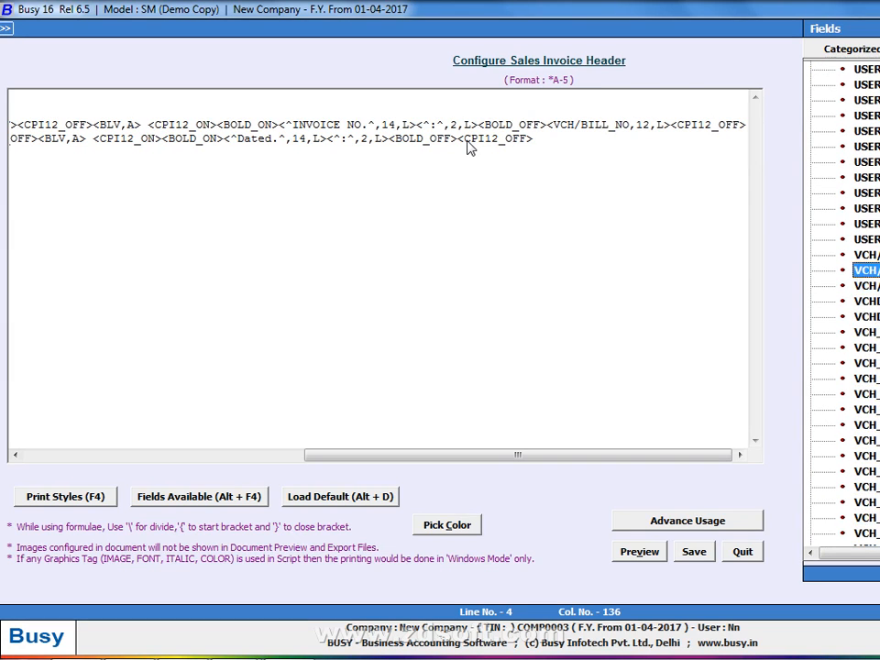
pyautogui.press('Return')
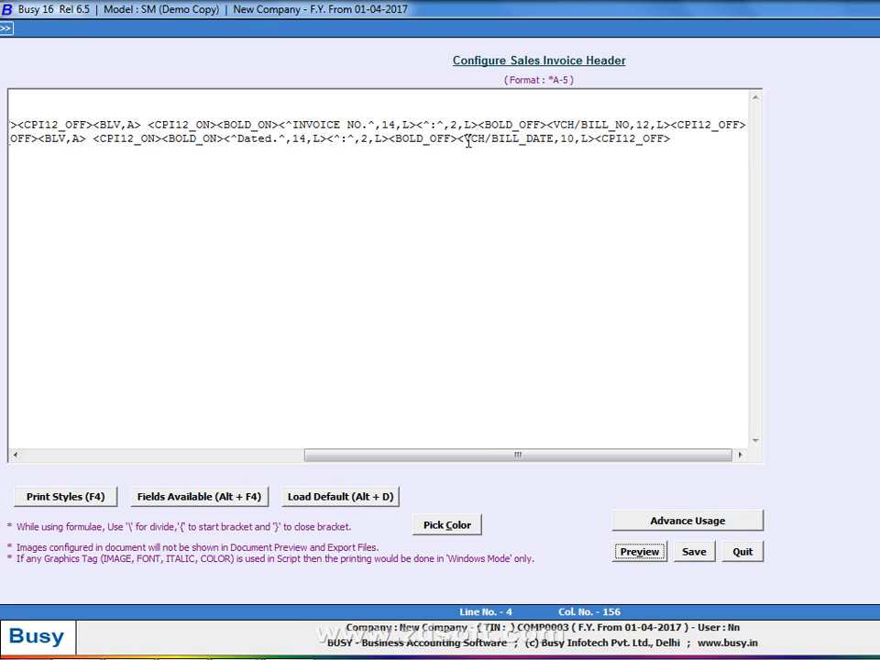
pyautogui.hotkey('alt', 'v')
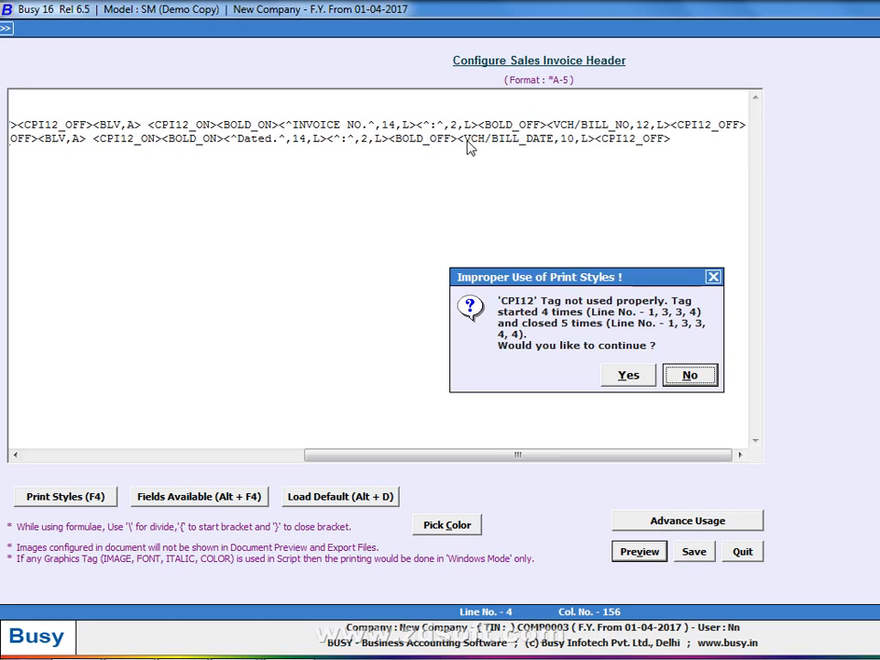
# Dismiss the tag warning, delete the extra <CPI12_OFF> before <BLV,A> on line 4, and preview
pyautogui.click(686, 376)
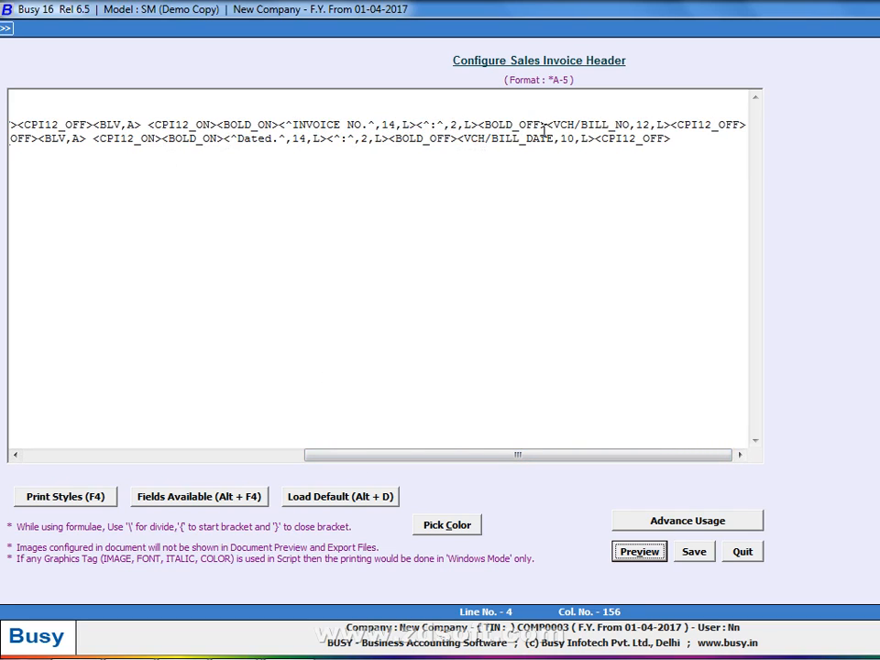
pyautogui.click(423, 141)
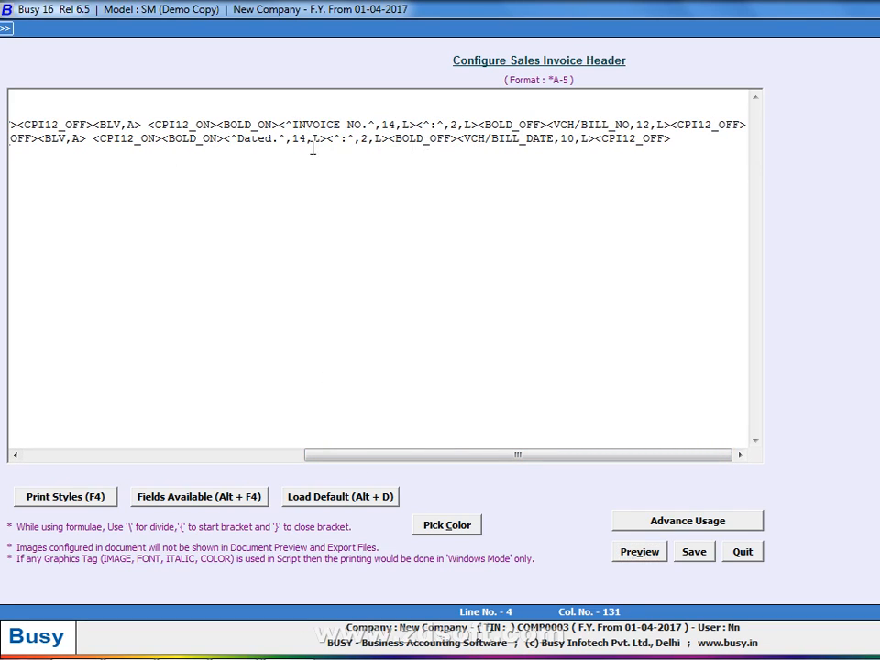
pyautogui.click(217, 142)
pyautogui.moveTo(357, 454); pyautogui.dragTo(149, 467)
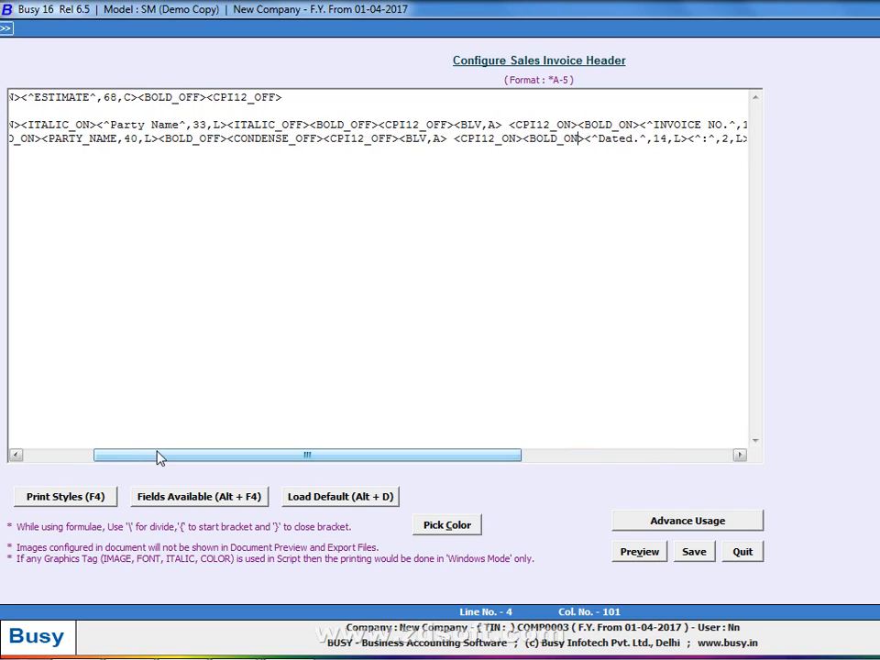
pyautogui.click(393, 149)
pyautogui.click(308, 148)
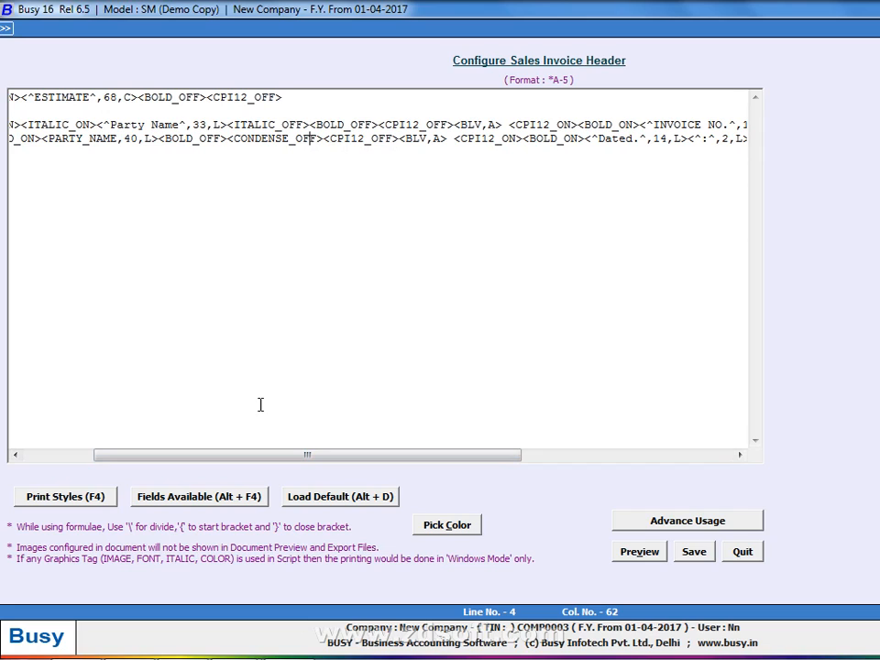
pyautogui.click(401, 139)
pyautogui.press('BackSpace')
pyautogui.press('BackSpace')
pyautogui.press('BackSpace')
pyautogui.press('BackSpace')
pyautogui.press('BackSpace')
pyautogui.press('BackSpace')
pyautogui.press('BackSpace')
pyautogui.press('BackSpace')
pyautogui.press('BackSpace')
pyautogui.press('BackSpace')
pyautogui.press('BackSpace')
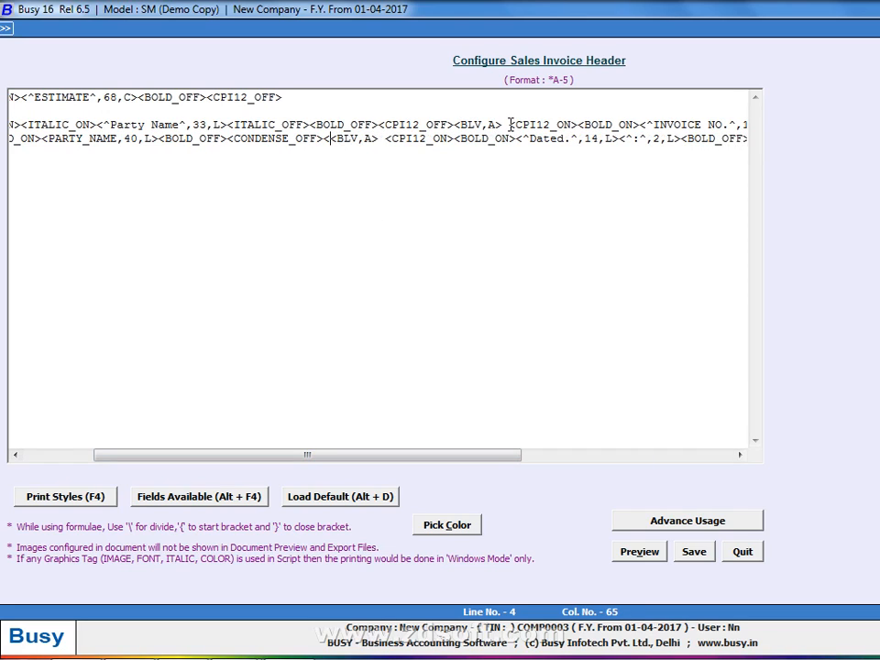
pyautogui.hotkey('alt', 'v')
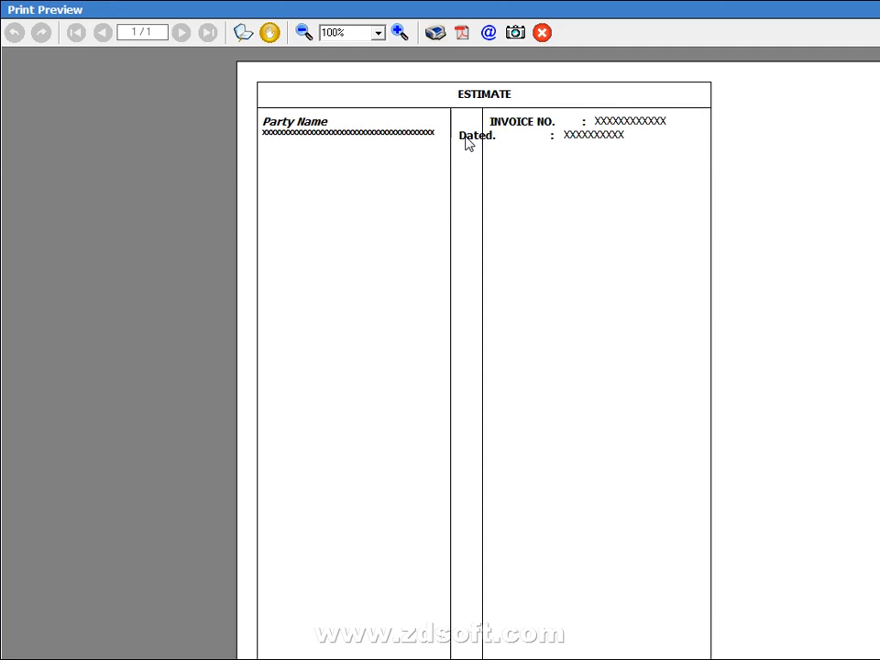
# Change the PARTY_NAME width on line 4 from 40 to 33 and check the preview
pyautogui.hotkey('alt', 'Tab')
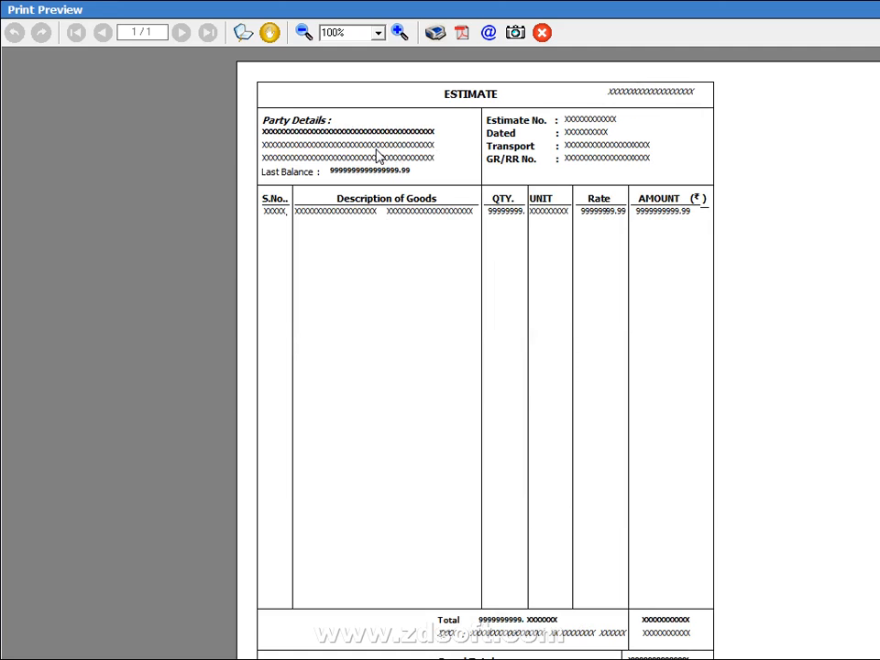
pyautogui.hotkey('alt', 'Tab')
pyautogui.press('Escape')
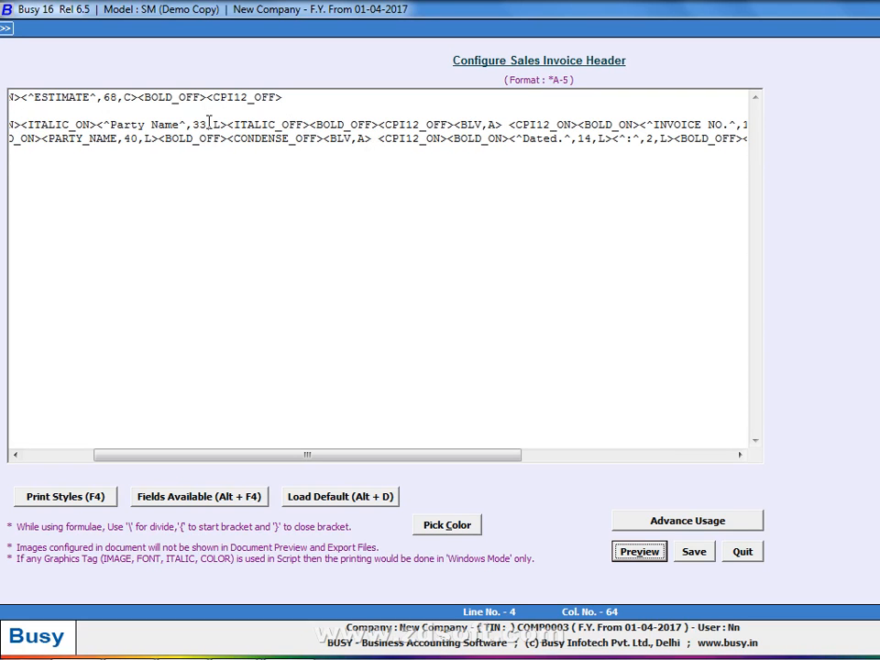
pyautogui.click(141, 139)
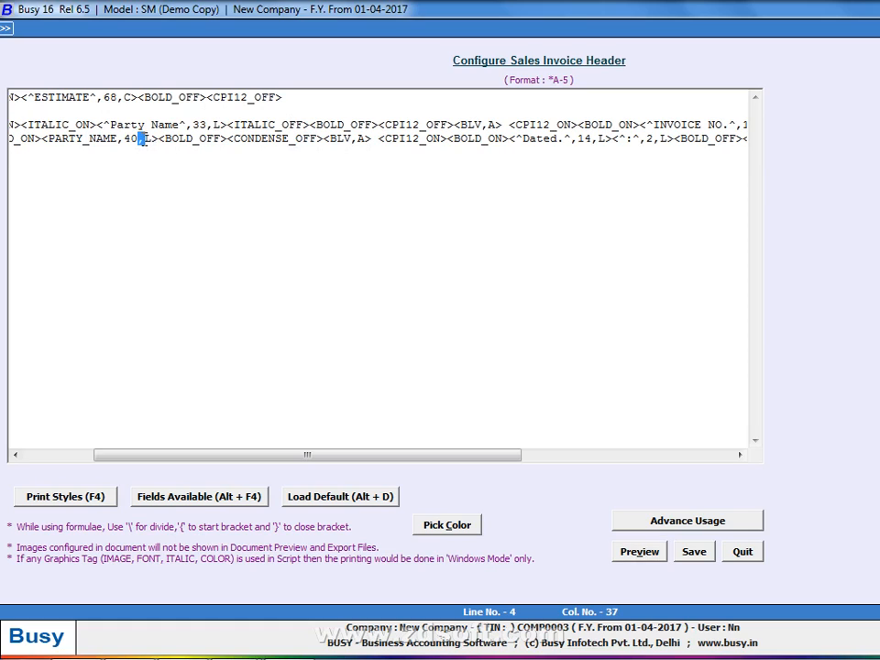
pyautogui.press('BackSpace')
pyautogui.press('BackSpace')
pyautogui.write('33')
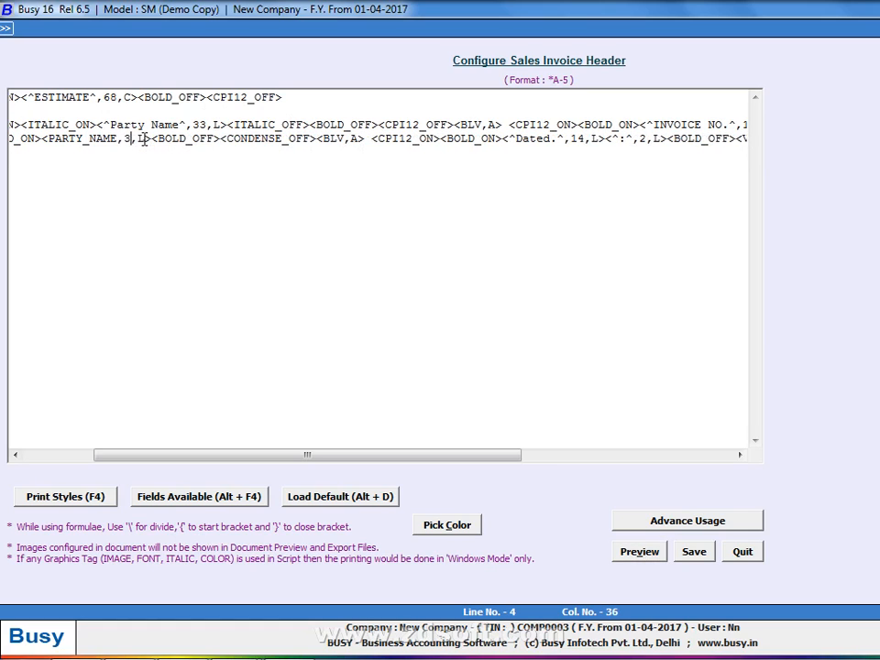
pyautogui.hotkey('alt', 'p')
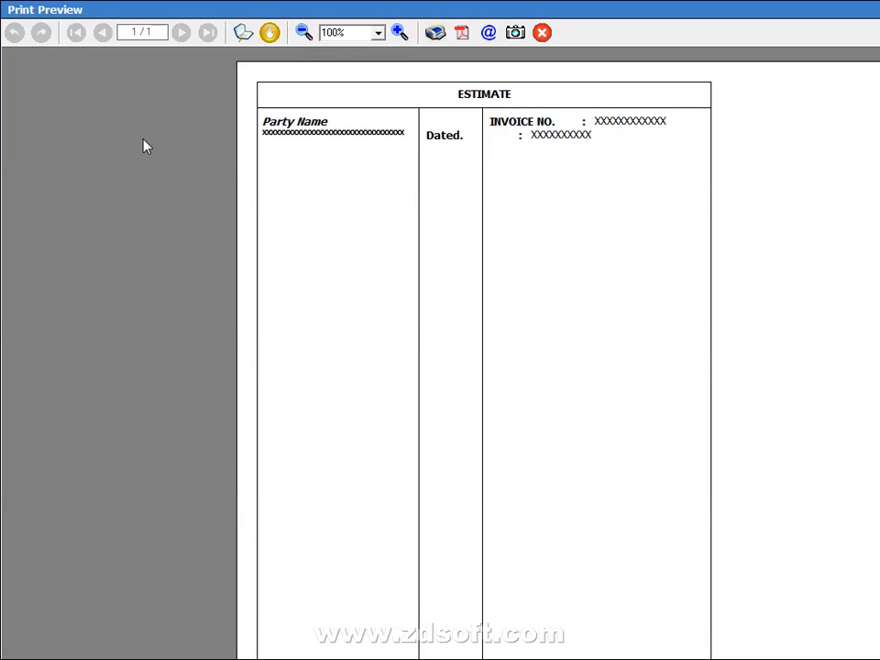
pyautogui.press('Escape')
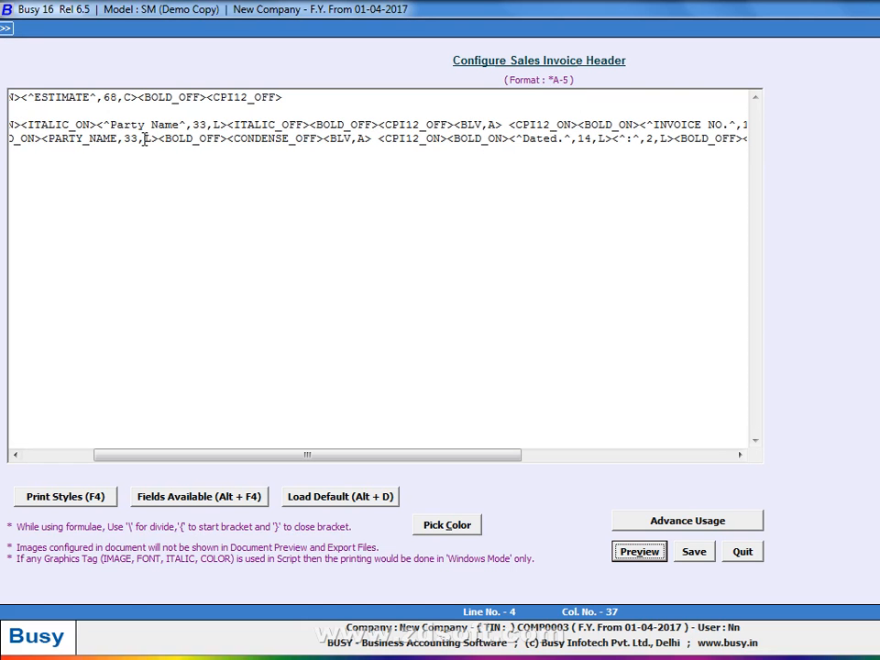
pyautogui.moveTo(154, 458); pyautogui.dragTo(67, 450)
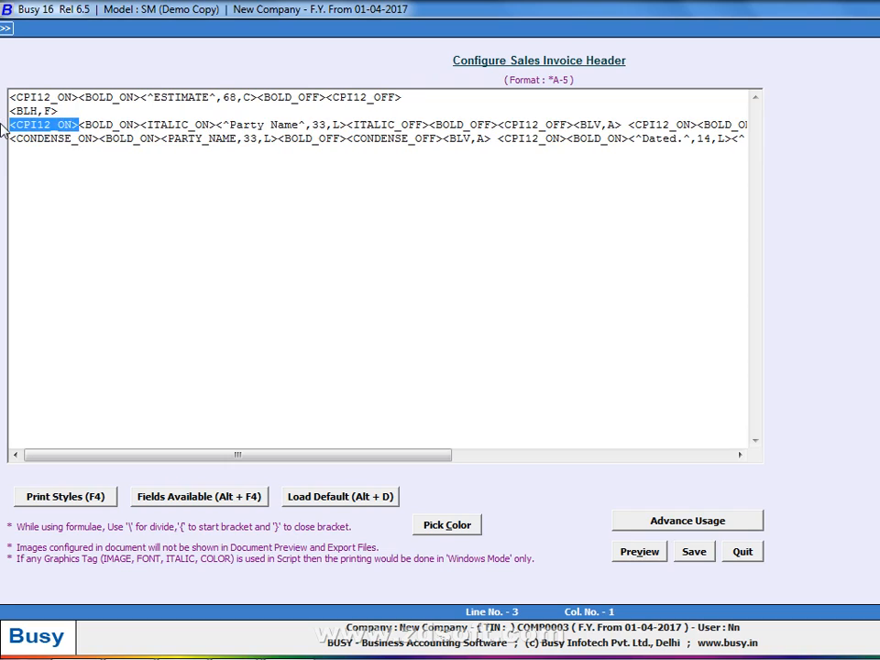
# Replace line 3's CPI12_ON and CPI12_OFF tags with CONDENSE_ON and CONDENSE_OFF
pyautogui.doubleClick(81, 137)
pyautogui.keyDown('shift'); pyautogui.click(7, 139); pyautogui.keyUp('shift')
pyautogui.hotkey('ctrl', 'c')
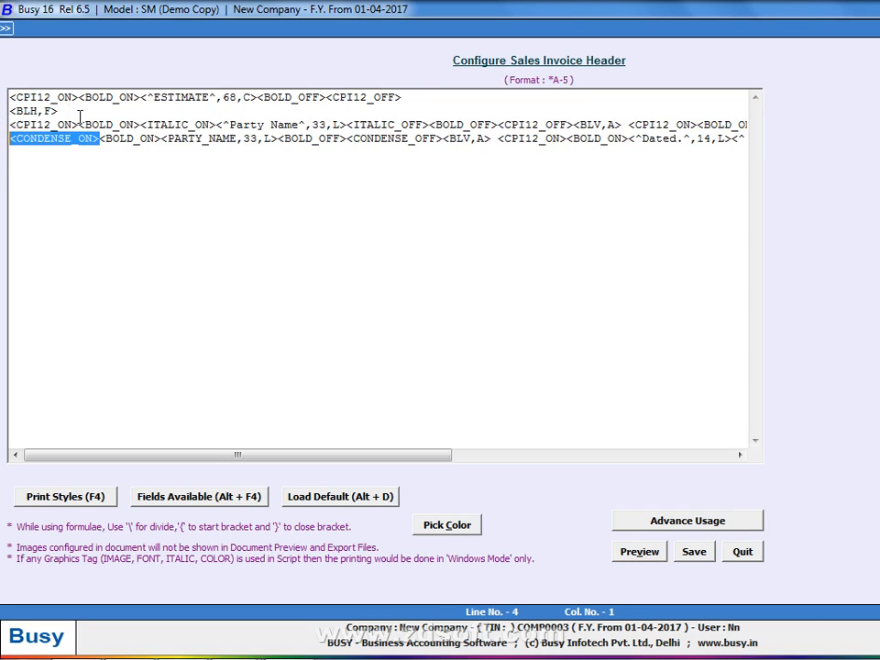
pyautogui.moveTo(80, 126); pyautogui.dragTo(7, 127)
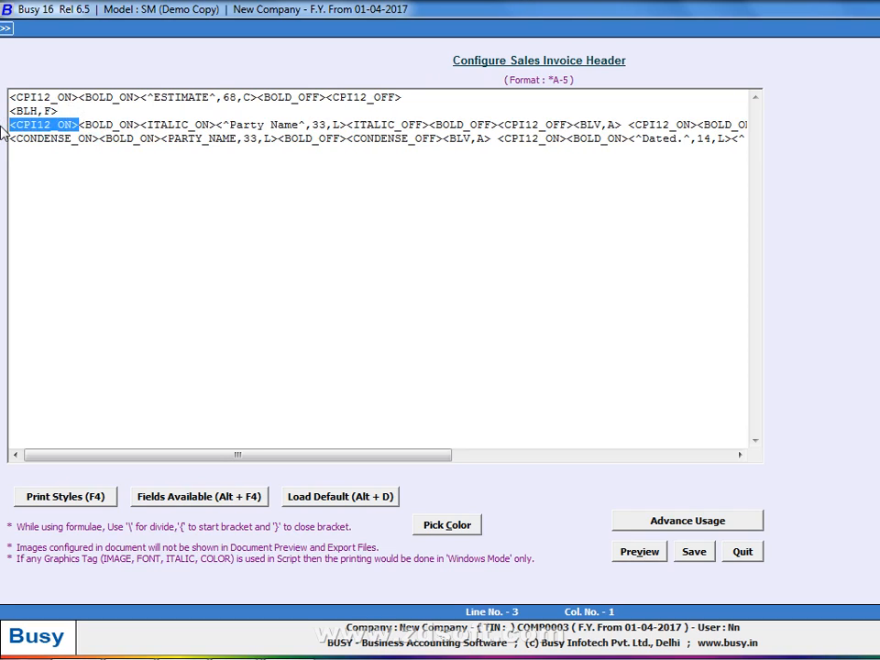
pyautogui.hotkey('ctrl', 'v')
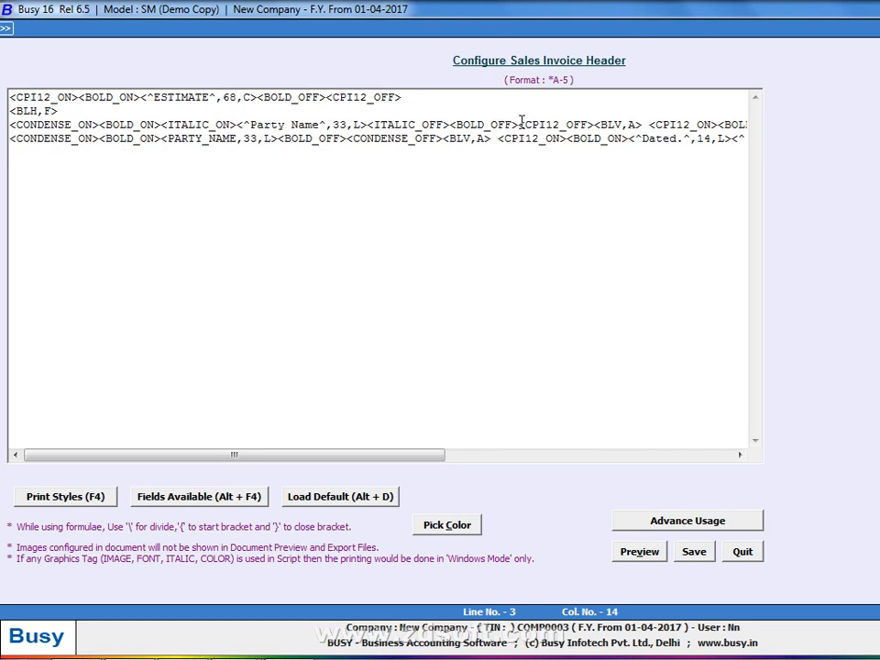
pyautogui.moveTo(519, 126); pyautogui.dragTo(575, 120)
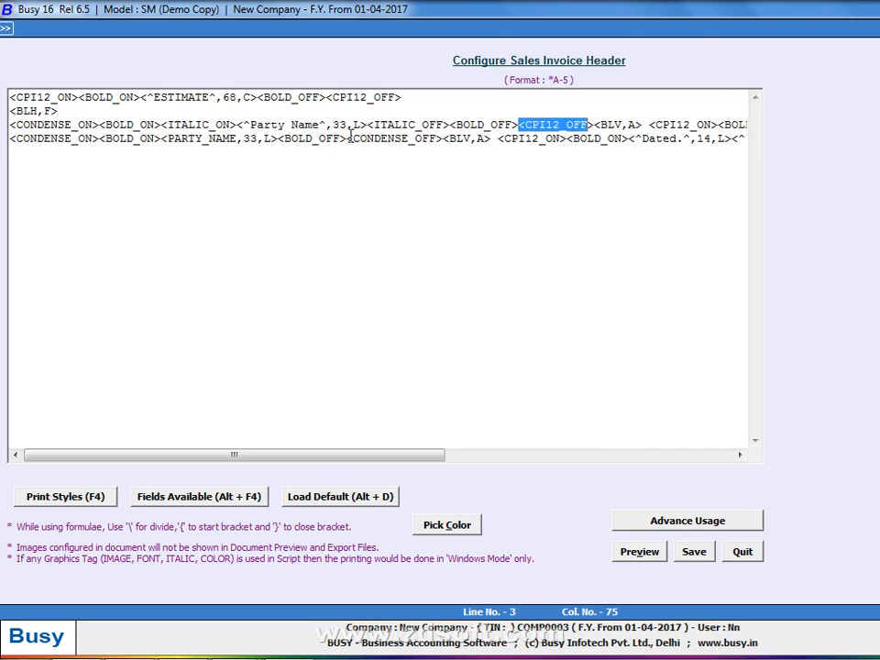
pyautogui.moveTo(348, 138); pyautogui.dragTo(438, 134)
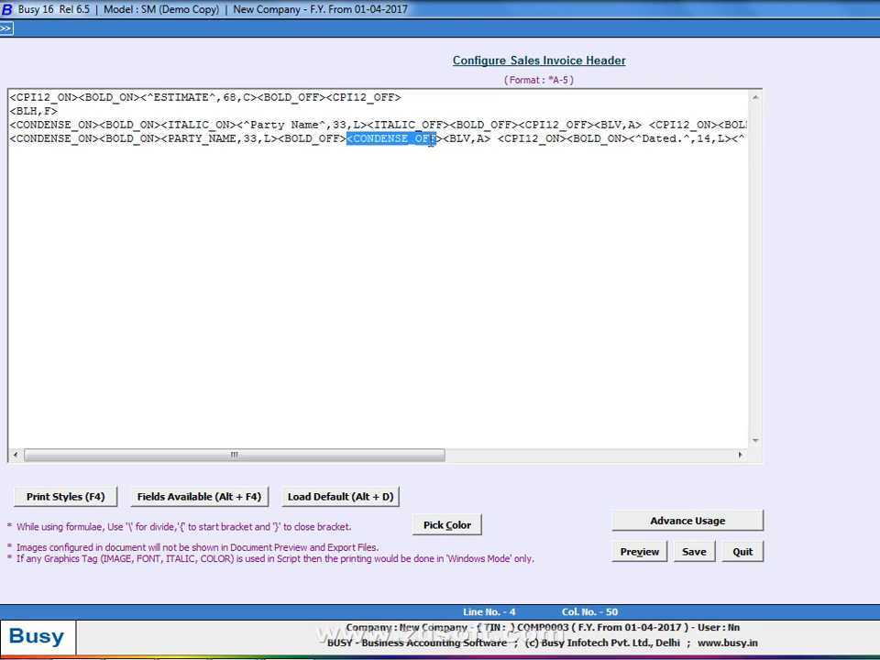
pyautogui.moveTo(441, 133); pyautogui.dragTo(443, 138)
pyautogui.hotkey('ctrl', 'c')
pyautogui.moveTo(519, 124); pyautogui.dragTo(593, 123)
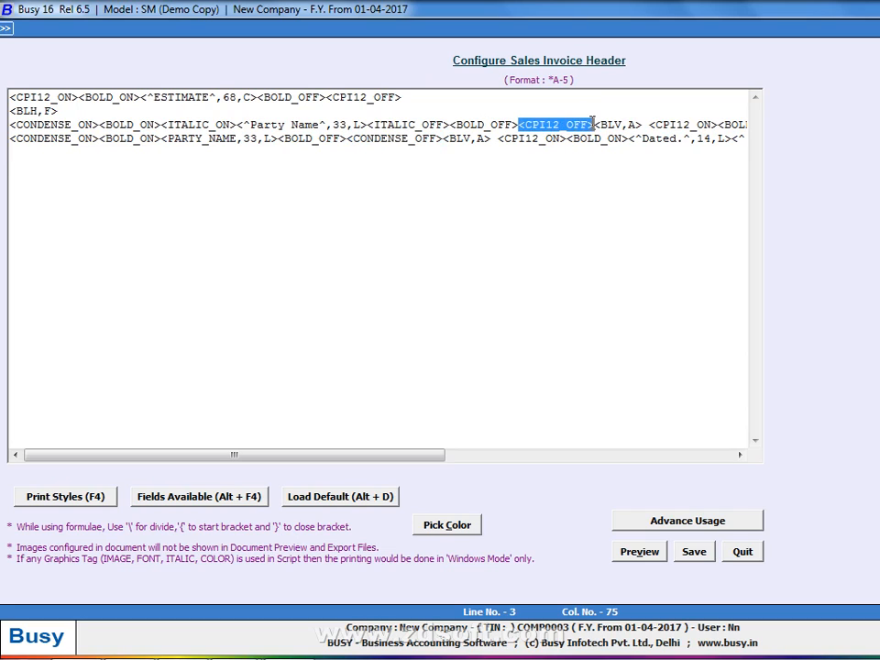
pyautogui.hotkey('ctrl', 'v')
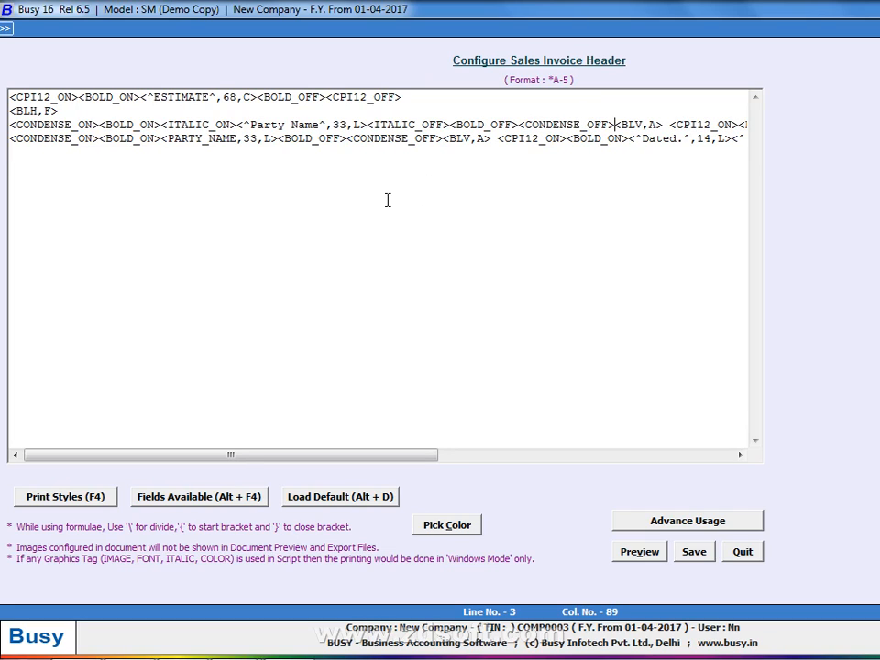
# Set the Party Name label and PARTY_NAME field widths to 45 and preview
pyautogui.click(348, 124)
pyautogui.press('BackSpace')
pyautogui.press('BackSpace')
pyautogui.write('45')
pyautogui.press('Left')
pyautogui.press('Down')
pyautogui.press('Left')
pyautogui.press('Left')
pyautogui.press('Left')
pyautogui.press('Left')
pyautogui.press('Left')
pyautogui.press('Left')
pyautogui.press('Left')
pyautogui.press('Left')
pyautogui.press('Left')
pyautogui.press('Left')
pyautogui.press('Left')
pyautogui.press('Left')
pyautogui.press('Left')
pyautogui.press('Left')
pyautogui.press('Right')
pyautogui.press('Right')
pyautogui.press('Right')
pyautogui.press('BackSpace')
pyautogui.press('BackSpace')
pyautogui.write('45')
pyautogui.hotkey('alt', 'v')
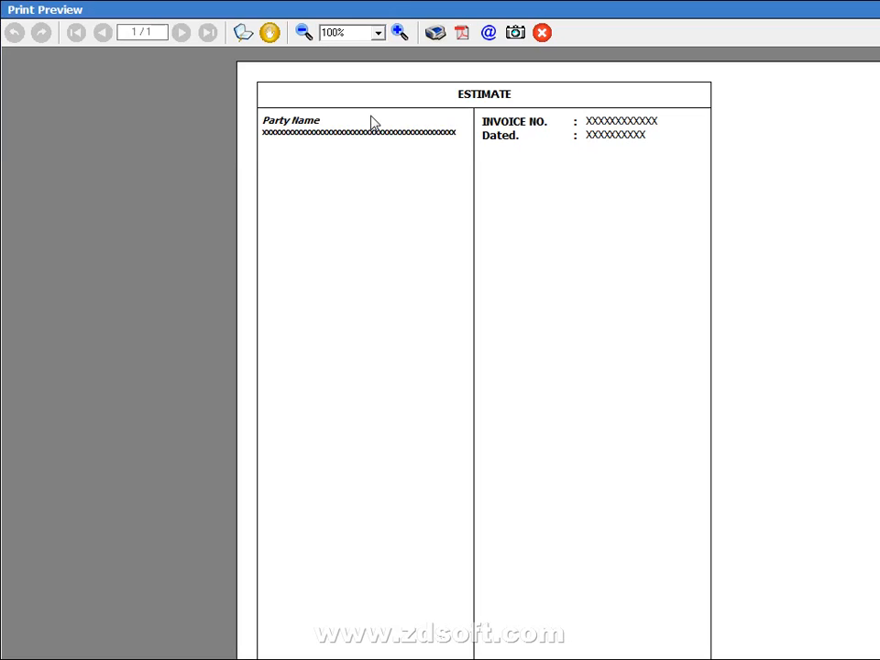
pyautogui.press('Escape')
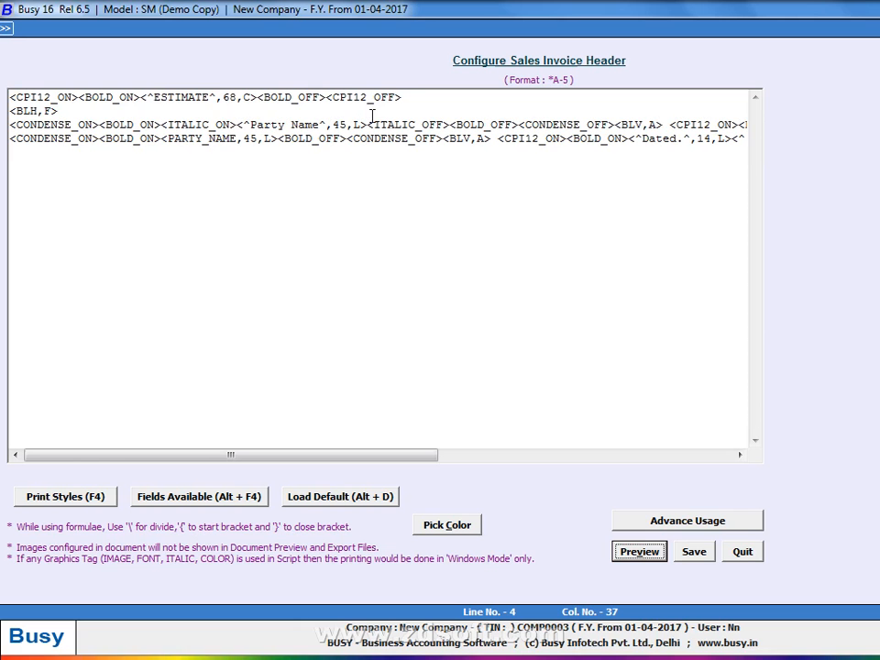
# Add an empty line 5 below line 4 and copy the whole of line 4
pyautogui.click(441, 143)
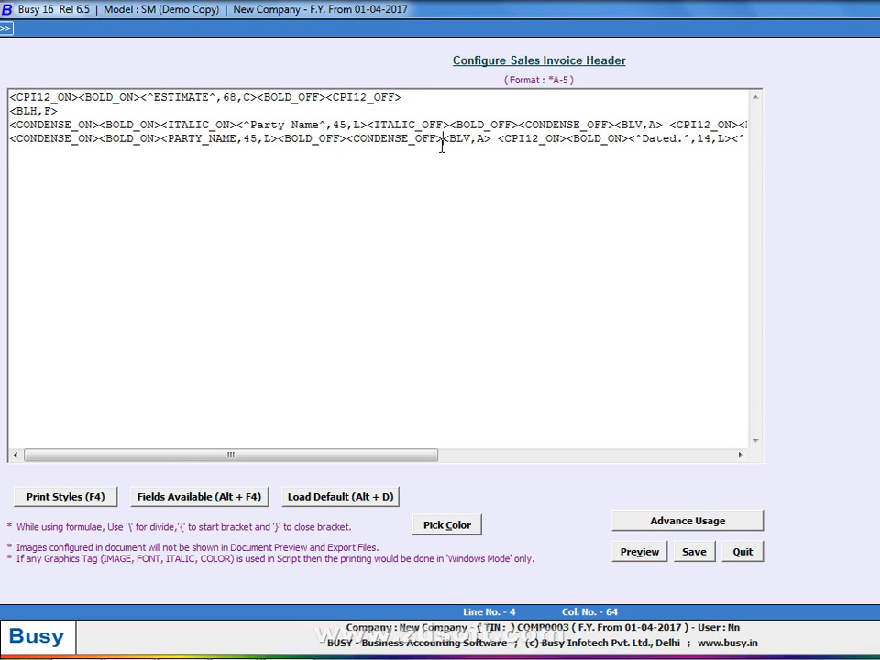
pyautogui.press('End')
pyautogui.press('Return')
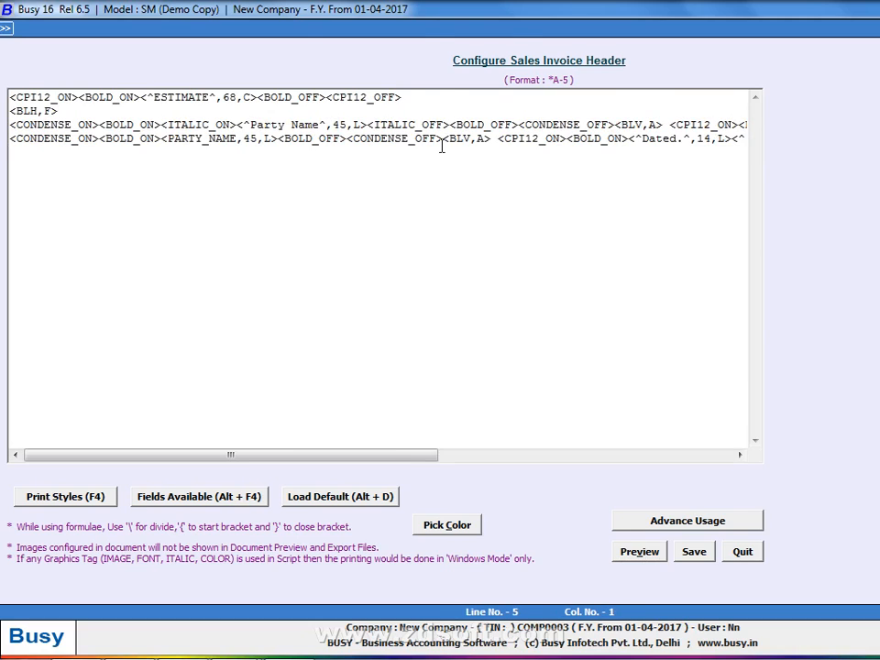
pyautogui.hotkey('alt', 'v')
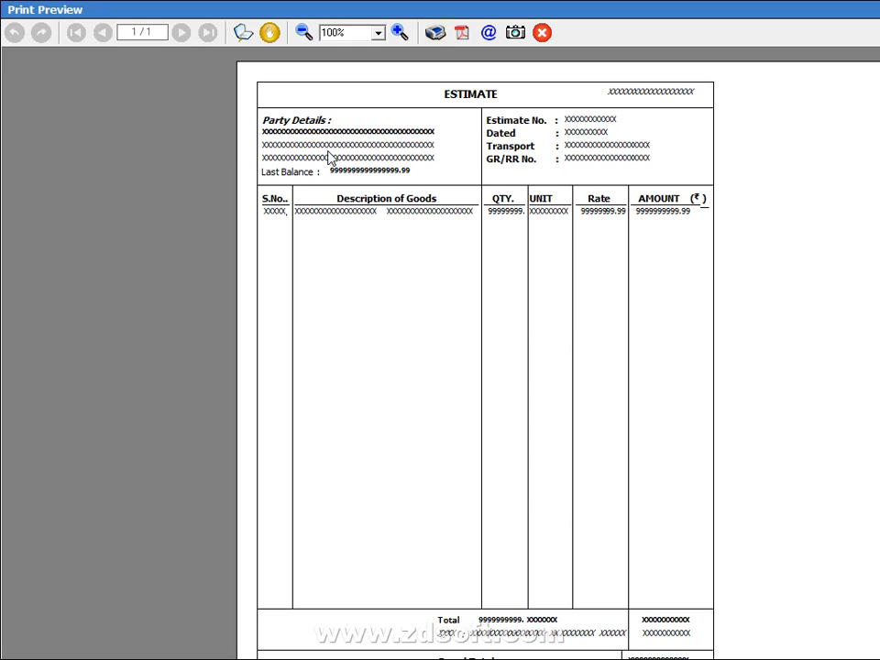
pyautogui.hotkey('alt', 'Tab')
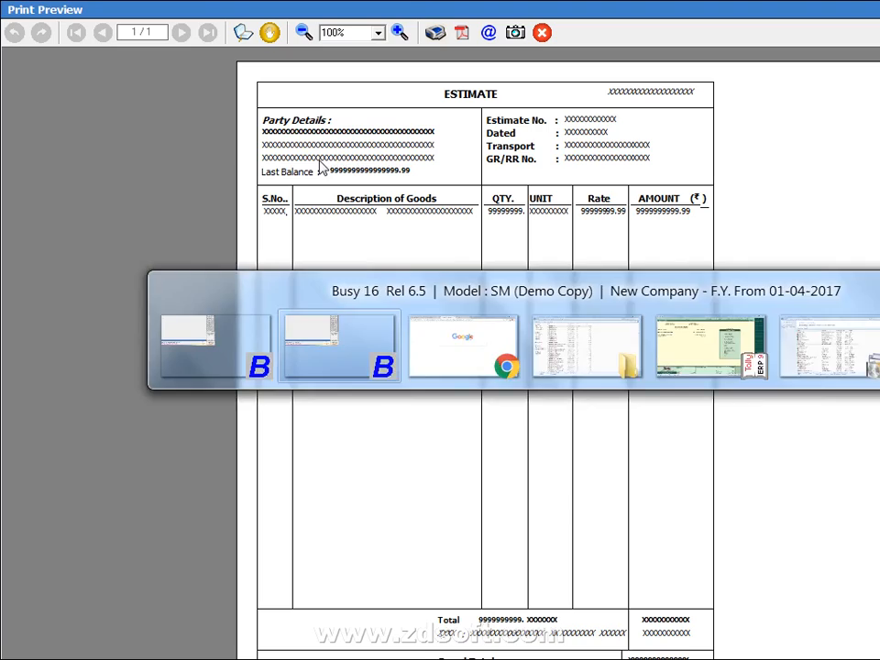
pyautogui.press('Up')
pyautogui.press('End')
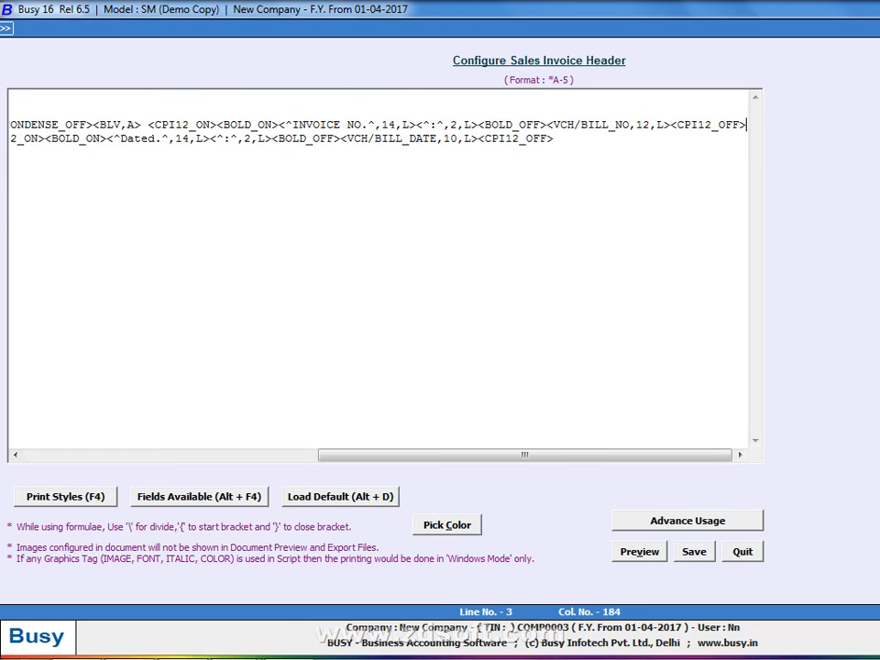
pyautogui.hotkey('shift', 'Home')
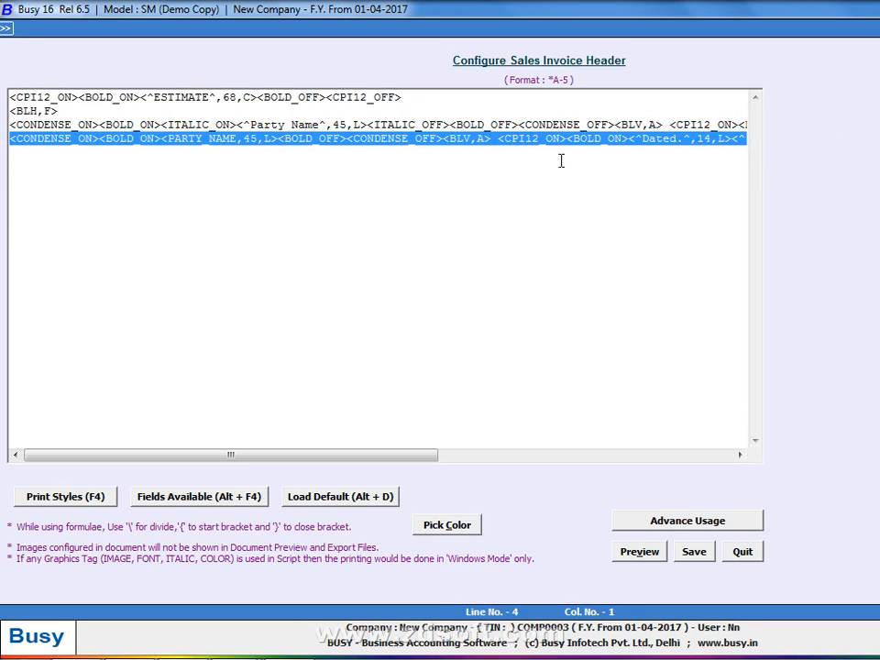
# Paste two copies of the party-name line below line 4
pyautogui.press('Down')
pyautogui.hotkey('ctrl', 'v')
pyautogui.press('Return')
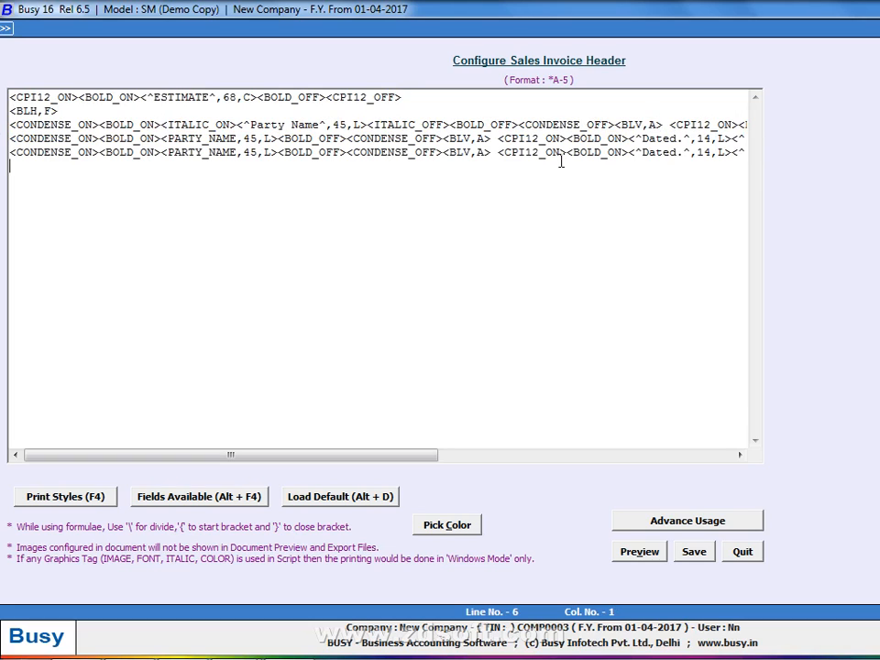
pyautogui.hotkey('ctrl', 'v')
pyautogui.press('Return')
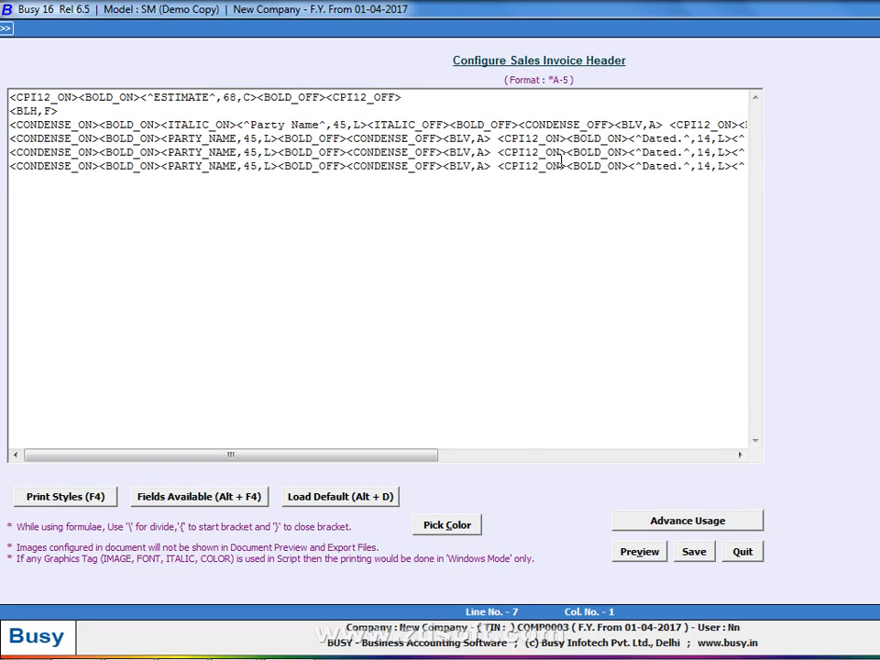
pyautogui.press('BackSpace')
pyautogui.press('Left')
pyautogui.press('Left')
pyautogui.press('Left')
pyautogui.press('Left')
pyautogui.press('Left')
pyautogui.press('Left')
pyautogui.press('Left')
pyautogui.press('Left')
pyautogui.press('Left')
pyautogui.press('Left')
pyautogui.press('Left')
pyautogui.press('Left')
pyautogui.press('Left')
pyautogui.press('Left')
pyautogui.press('Left')
pyautogui.press('Left')
pyautogui.press('Left')
pyautogui.press('Left')
pyautogui.press('Left')
pyautogui.press('Left')
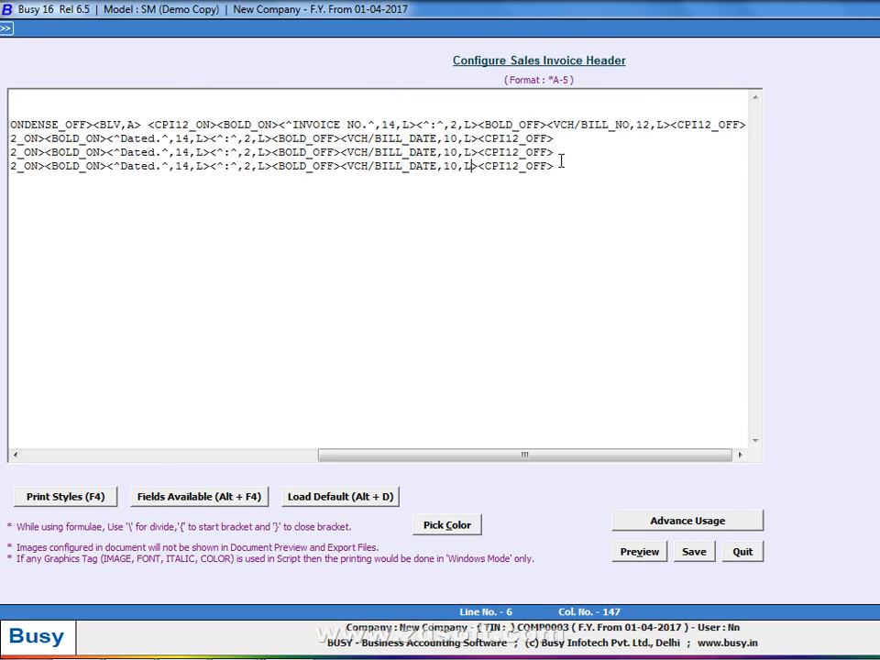
# Change line 5's 'Dated.' label to 'Transport'
pyautogui.hotkey('alt', 'Tab')
pyautogui.press('Escape')
pyautogui.press('Left')
pyautogui.press('Left')
pyautogui.press('Left')
pyautogui.press('Left')
pyautogui.press('Left')
pyautogui.press('Left')
pyautogui.press('Left')
pyautogui.press('Left')
pyautogui.press('Left')
pyautogui.press('Left')
pyautogui.press('Left')
pyautogui.press('Left')
pyautogui.press('Left')
pyautogui.press('Left')
pyautogui.press('Left')
pyautogui.press('Left')
pyautogui.press('Left')
pyautogui.press('Left')
pyautogui.press('Left')
pyautogui.press('Left')
pyautogui.press('Left')
pyautogui.press('Left')
pyautogui.press('Left')
pyautogui.press('Left')
pyautogui.press('Left')
pyautogui.press('Up')
pyautogui.press('Left')
pyautogui.press('Left')
pyautogui.press('Left')
pyautogui.press('Left')
pyautogui.press('Left')
pyautogui.press('Right')
pyautogui.press('BackSpace')
pyautogui.press('Delete')
pyautogui.press('BackSpace')
pyautogui.press('BackSpace')
pyautogui.press('BackSpace')
pyautogui.press('BackSpace')
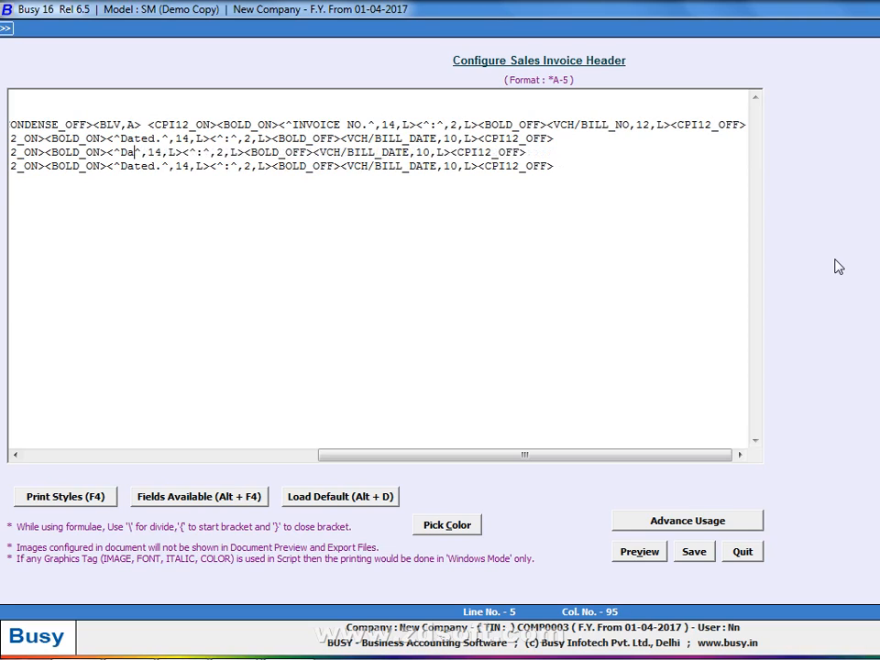
pyautogui.write('T')
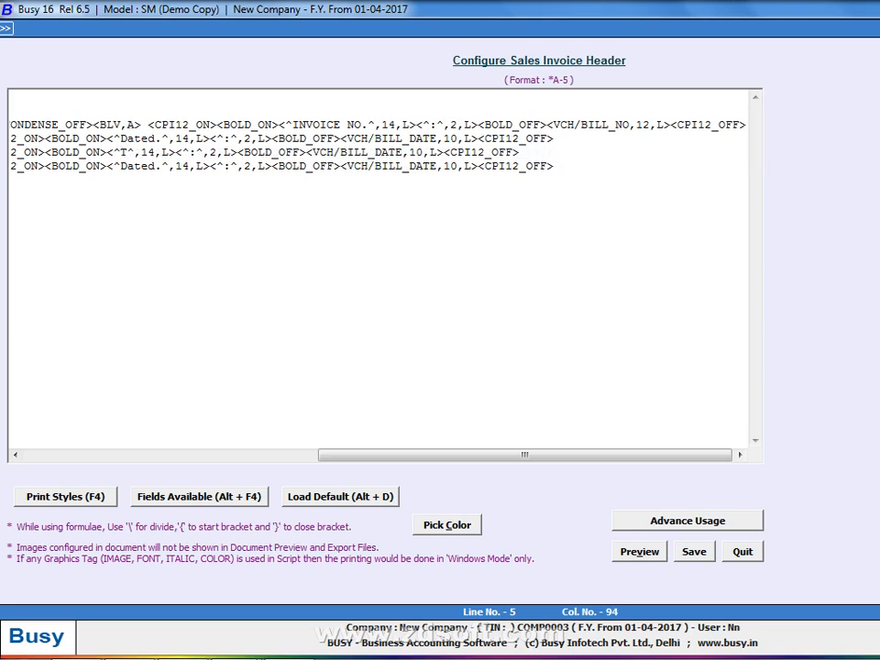
pyautogui.write('re')
pyautogui.press('BackSpace')
pyautogui.write('ansport')
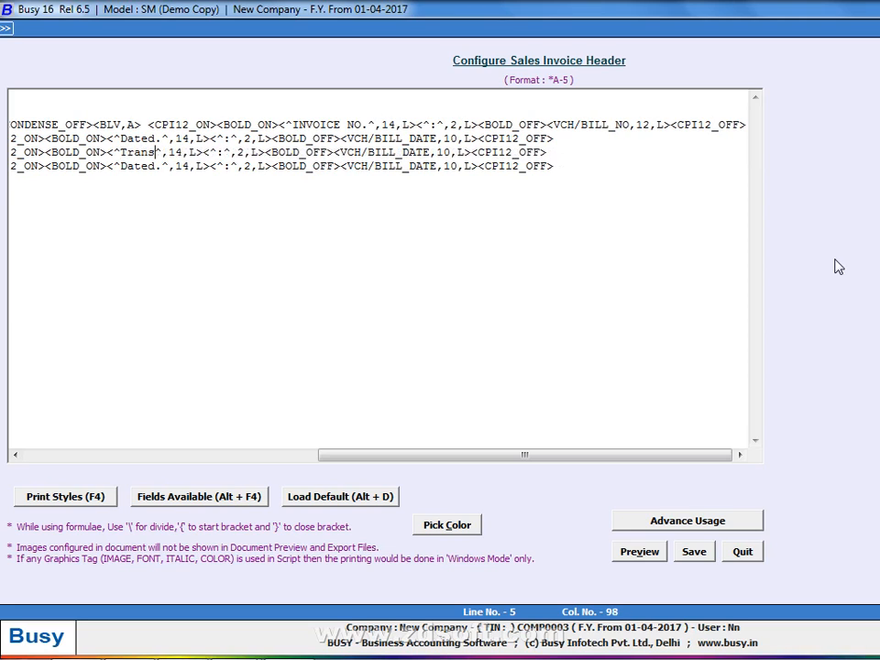
# Delete the VCH/BILL_DATE field from the Transport line
pyautogui.hotkey('alt', 'Tab')
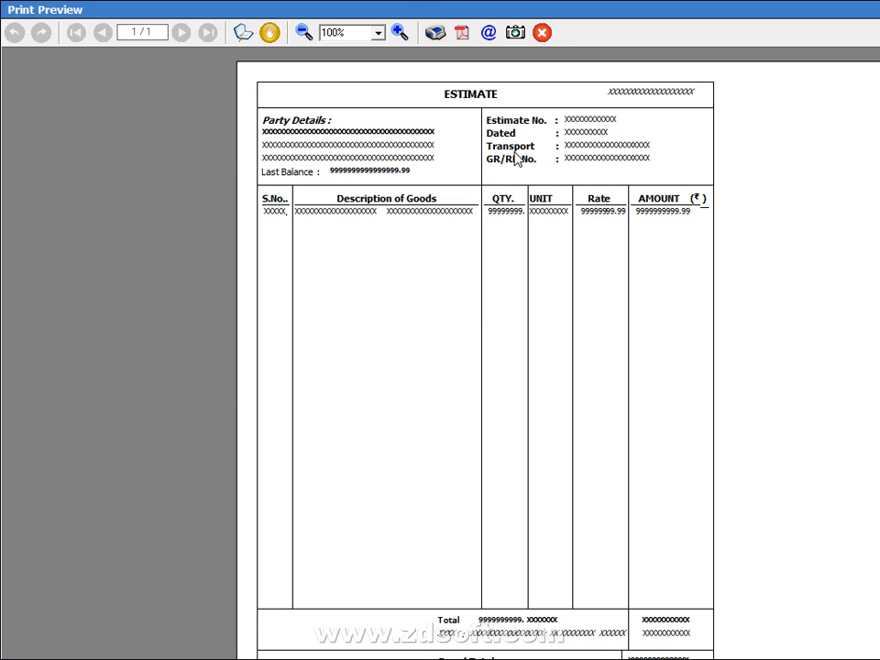
pyautogui.hotkey('alt', 'Tab')
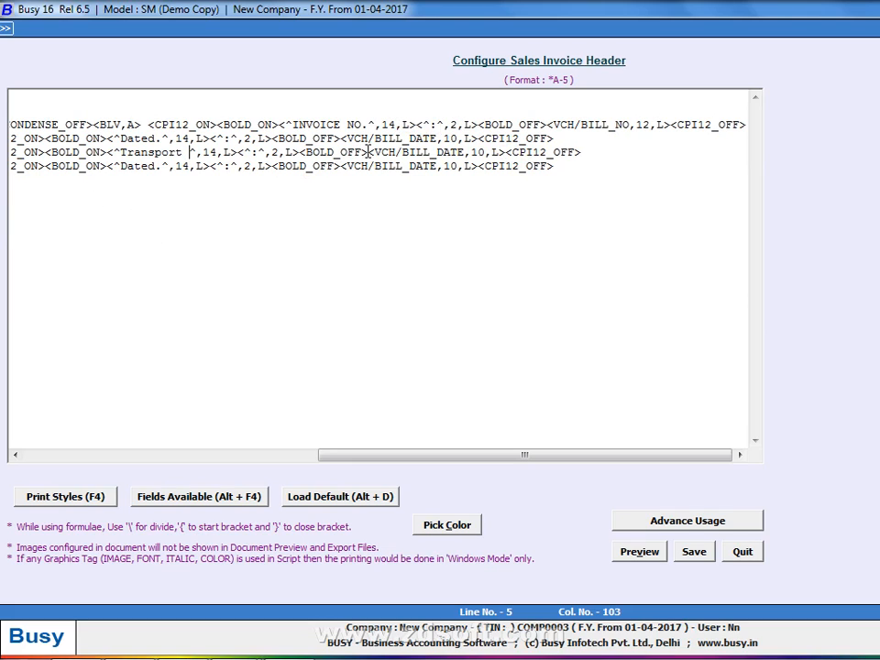
pyautogui.moveTo(370, 152); pyautogui.dragTo(467, 153)
pyautogui.press('Delete')
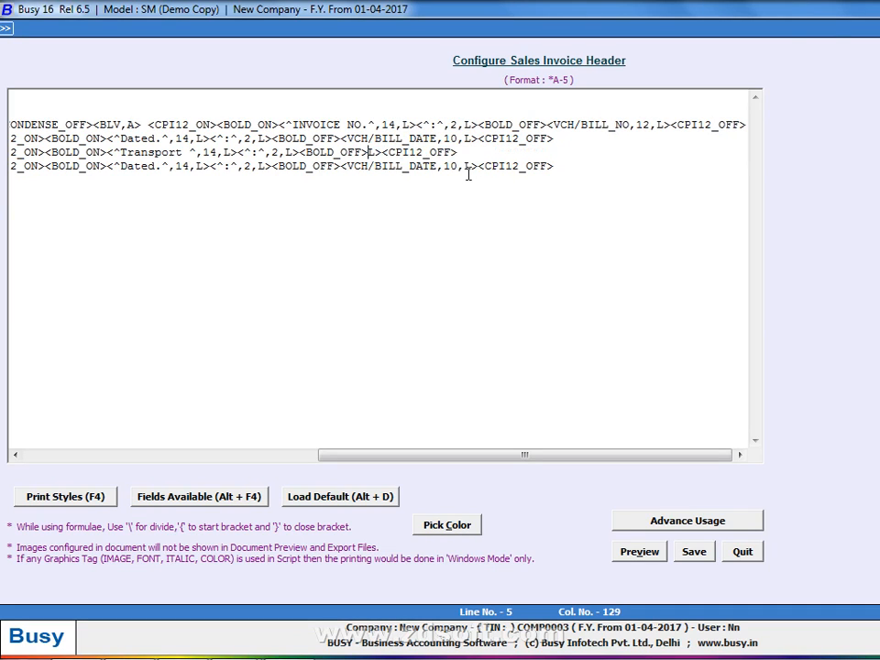
pyautogui.hotkey('alt', 'F4')
# Insert the TRANSPORT field on the Transport line and remove the stray L>
pyautogui.press('Down')
pyautogui.press('Down')
pyautogui.press('Down')
pyautogui.press('Down')
pyautogui.press('Down')
pyautogui.press('Down')
pyautogui.press('Down')
pyautogui.press('Down')
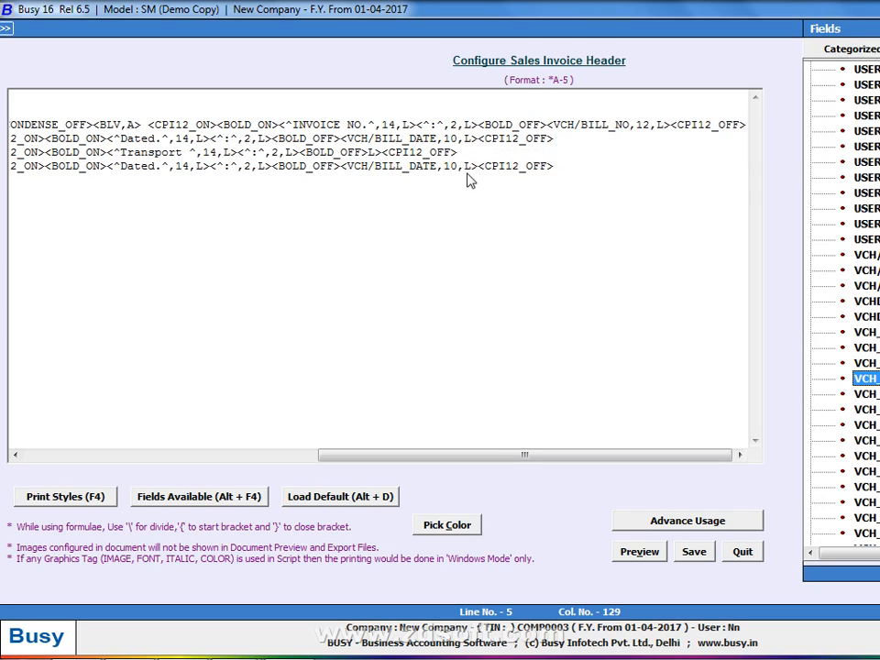
pyautogui.press('Down')
pyautogui.press('Down')
pyautogui.press('Down')
pyautogui.press('Down')
pyautogui.press('Down')
pyautogui.press('Down')
pyautogui.press('Down')
pyautogui.press('Down')
pyautogui.press('Down')
pyautogui.press('Down')
pyautogui.press('Down')
pyautogui.press('Down')
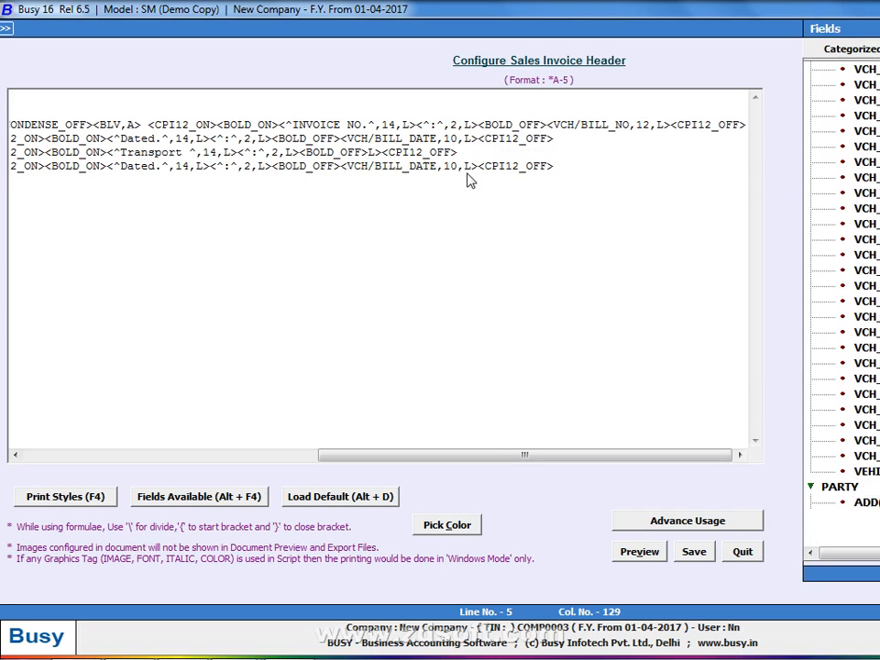
pyautogui.press('Down')
pyautogui.press('Down')
pyautogui.press('Down')
pyautogui.press('Down')
pyautogui.press('Down')
pyautogui.press('Down')
pyautogui.press('Down')
pyautogui.press('Down')
pyautogui.press('Down')
pyautogui.press('Down')
pyautogui.press('Down')
pyautogui.press('Down')
pyautogui.press('Up')
pyautogui.press('Up')
pyautogui.press('Up')
pyautogui.press('Up')
pyautogui.press('Up')
pyautogui.press('Up')
pyautogui.press('Up')
pyautogui.press('Up')
pyautogui.press('Up')
pyautogui.press('Up')
pyautogui.press('Up')
pyautogui.press('Up')
pyautogui.press('Up')
pyautogui.press('Up')
pyautogui.press('Up')
pyautogui.press('Up')
pyautogui.press('Up')
pyautogui.press('Up')
pyautogui.press('Up')
pyautogui.press('Up')
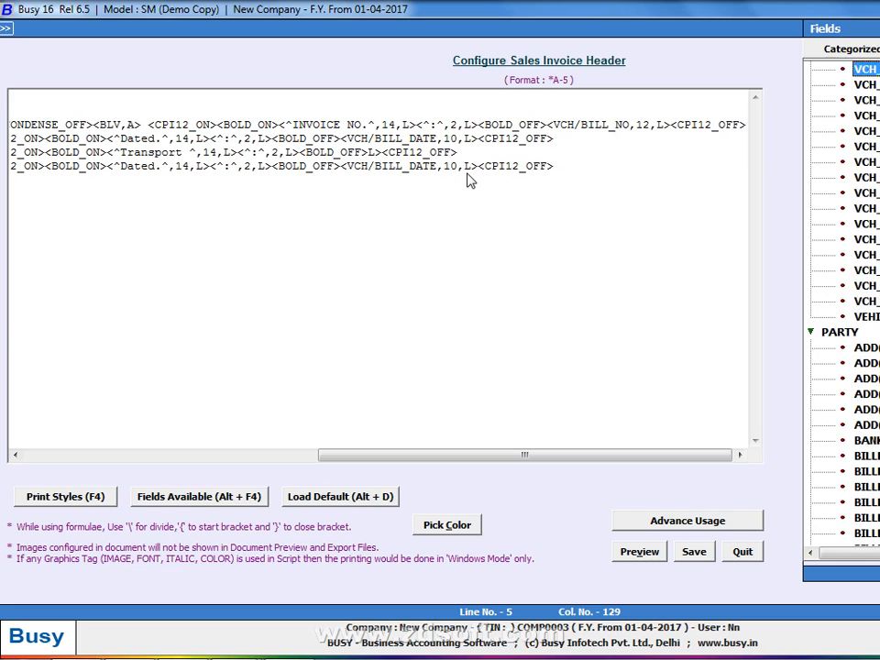
pyautogui.press('Up')
pyautogui.press('Up')
pyautogui.press('Up')
pyautogui.press('Up')
pyautogui.press('Up')
pyautogui.press('Up')
pyautogui.press('Up')
pyautogui.press('Up')
pyautogui.press('Up')
pyautogui.press('Up')
pyautogui.press('Up')
pyautogui.press('Up')
pyautogui.press('Up')
pyautogui.press('Up')
pyautogui.press('Up')
pyautogui.press('Up')
pyautogui.press('Up')
pyautogui.press('Up')
pyautogui.press('Up')
pyautogui.press('Up')
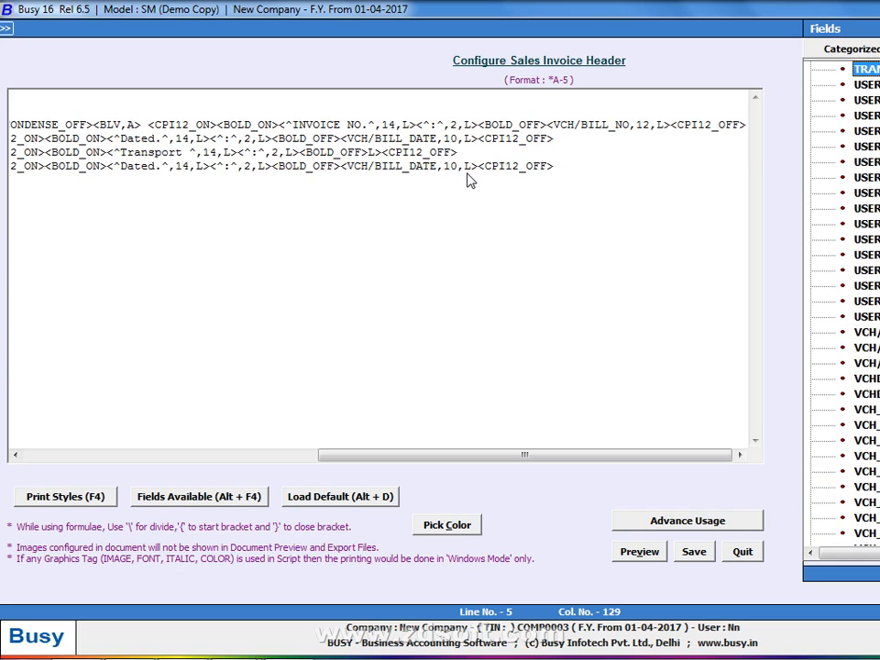
pyautogui.press('Down')
pyautogui.press('Up')
pyautogui.press('Up')
pyautogui.press('Up')
pyautogui.press('Up')
pyautogui.press('Up')
pyautogui.press('Up')
pyautogui.press('Up')
pyautogui.press('Up')
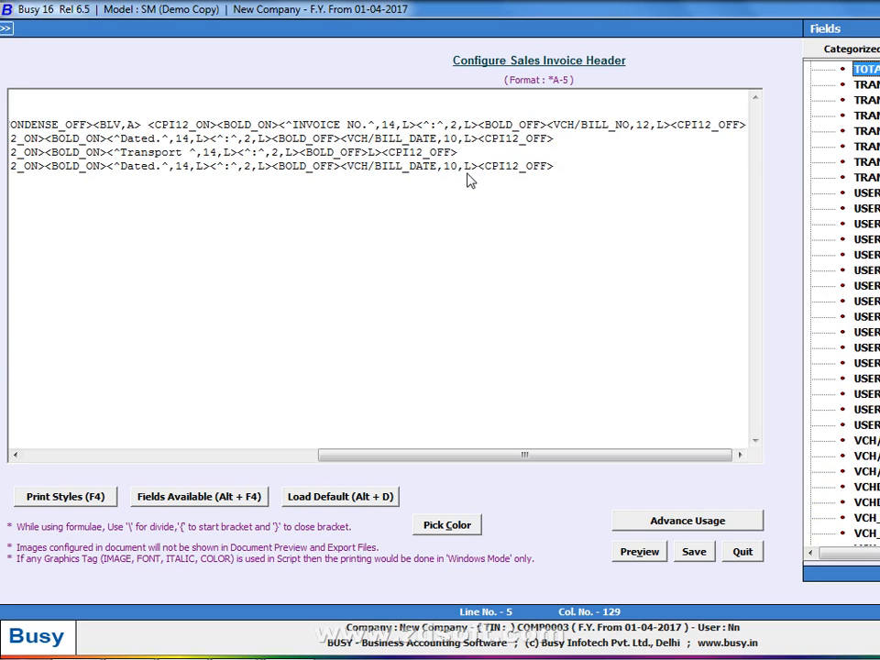
pyautogui.press('Down')
pyautogui.press('Down')
pyautogui.press('Return')
pyautogui.press('Left')
pyautogui.press('Left')
pyautogui.press('Left')
pyautogui.press('Left')
pyautogui.press('Left')
pyautogui.press('Left')
pyautogui.press('Left')
pyautogui.press('Left')
pyautogui.press('Left')
pyautogui.press('Left')
pyautogui.press('Left')
pyautogui.press('Left')
pyautogui.press('Left')
pyautogui.press('Left')
pyautogui.press('Left')
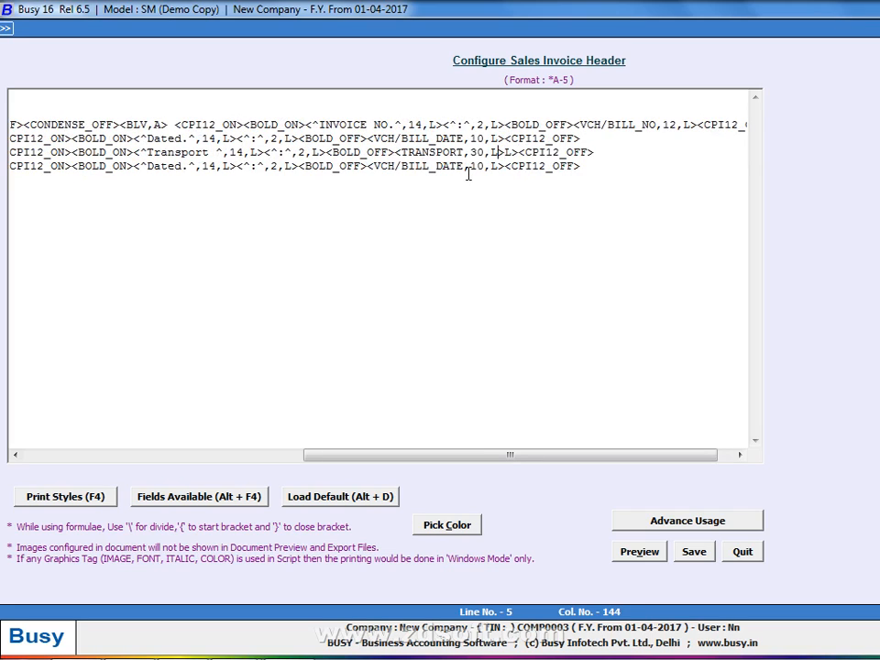
pyautogui.press('Left')
pyautogui.press('Left')
pyautogui.press('Left')
pyautogui.press('Left')
pyautogui.press('Left')
pyautogui.press('Left')
pyautogui.press('Left')
pyautogui.press('Left')
pyautogui.press('Left')
pyautogui.press('Left')
pyautogui.press('Right')
pyautogui.press('Right')
pyautogui.press('Right')
pyautogui.press('Right')
pyautogui.press('Right')
pyautogui.press('Right')
pyautogui.press('Right')
pyautogui.press('Right')
pyautogui.press('Right')
pyautogui.press('Right')
pyautogui.press('Right')
pyautogui.press('Right')
pyautogui.press('Right')
pyautogui.press('Right')
pyautogui.press('Right')
pyautogui.press('Right')
pyautogui.press('Right')
pyautogui.press('Right')
pyautogui.press('Right')
pyautogui.press('Right')
pyautogui.press('BackSpace')
pyautogui.press('BackSpace')
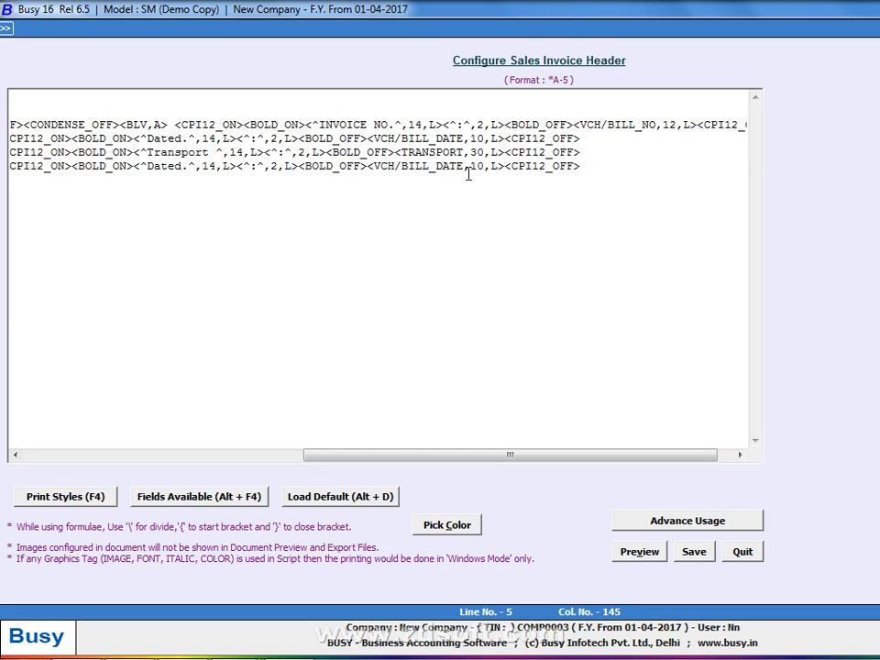
# Change the TRANSPORT field width from 30 to 15 and preview the header
pyautogui.press('Down')
pyautogui.press('Down')
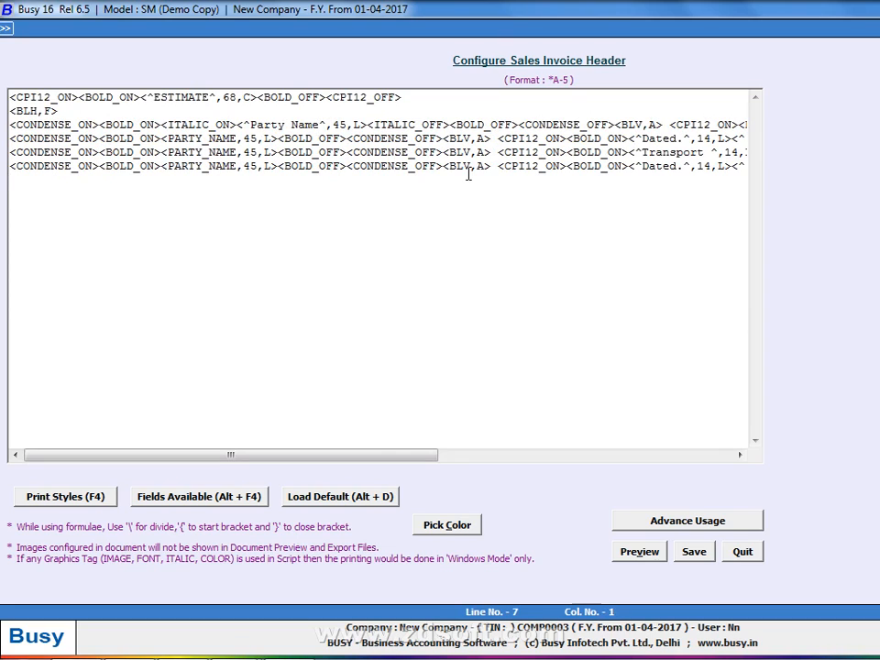
pyautogui.press('End')
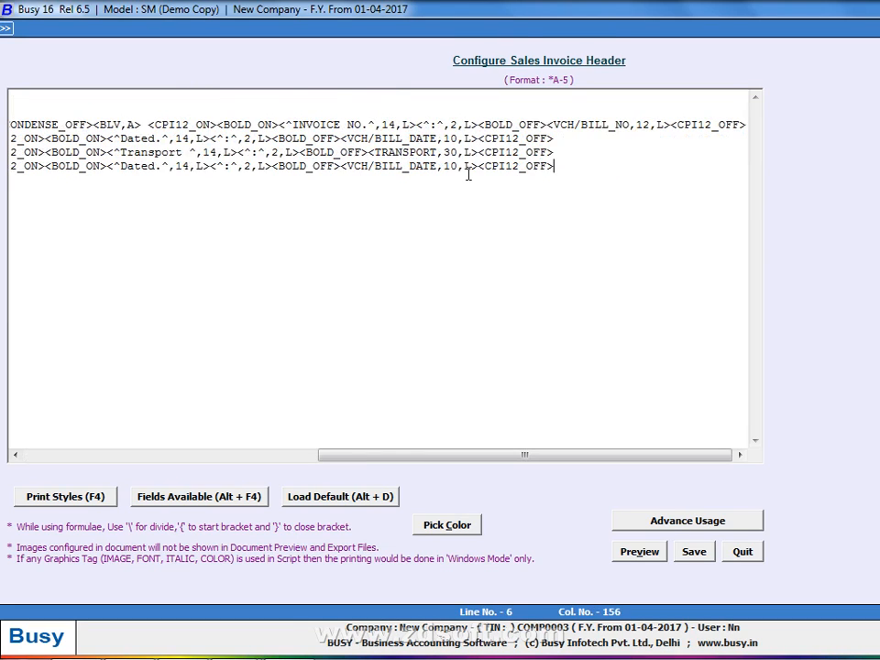
pyautogui.press('Down')
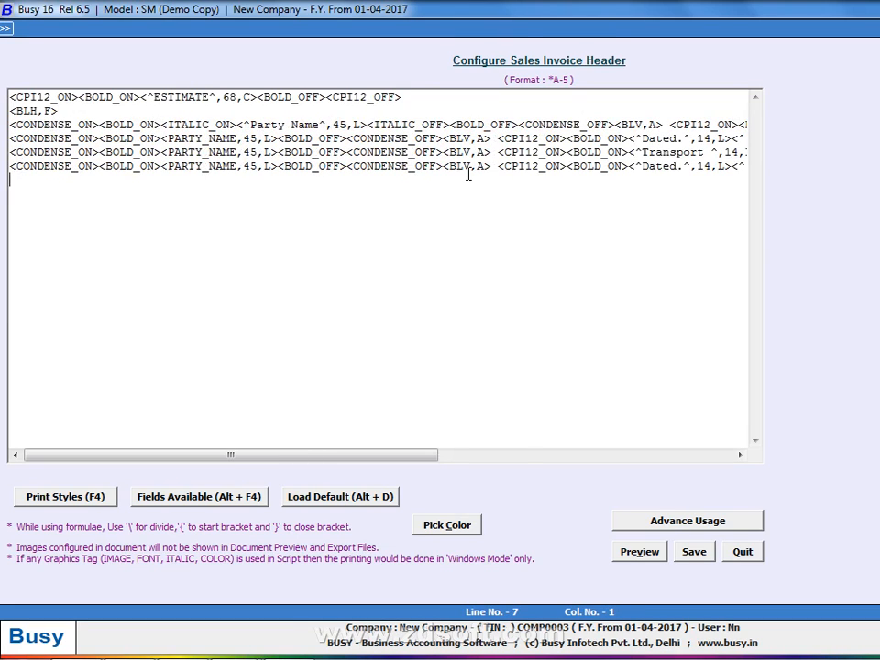
pyautogui.press('Up')
pyautogui.press('End')
pyautogui.press('Left')
pyautogui.press('Left')
pyautogui.press('Left')
pyautogui.press('Left')
pyautogui.press('Left')
pyautogui.press('Left')
pyautogui.press('Left')
pyautogui.press('Left')
pyautogui.press('Left')
pyautogui.press('Left')
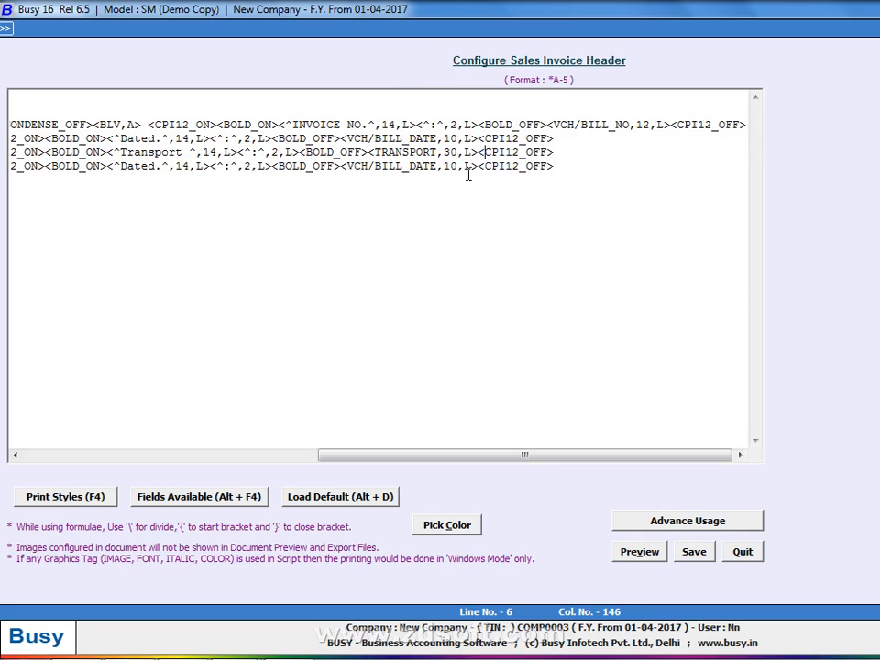
pyautogui.press('Left')
pyautogui.press('Left')
pyautogui.press('Left')
pyautogui.press('Left')
pyautogui.press('BackSpace')
pyautogui.press('BackSpace')
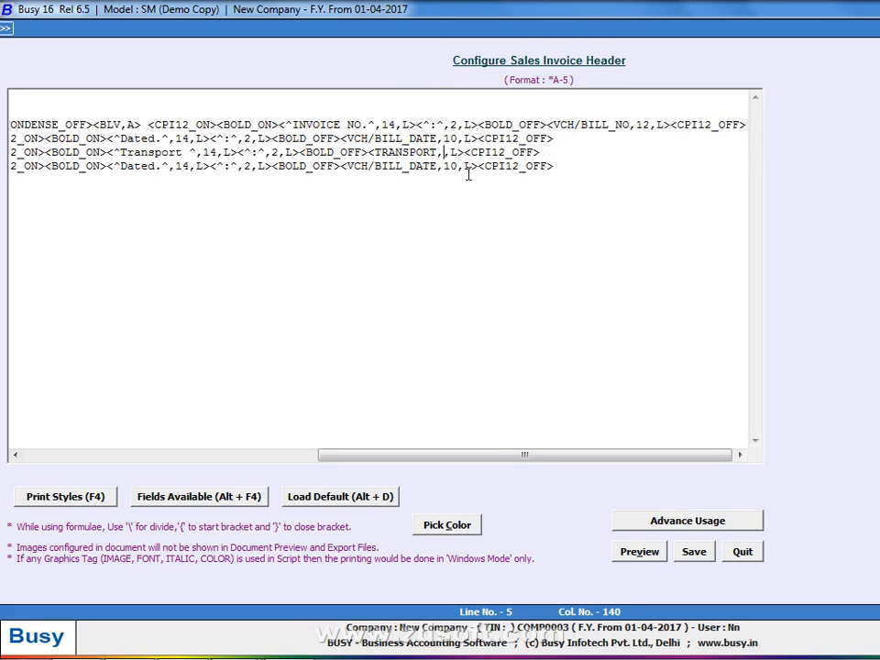
pyautogui.write('15')
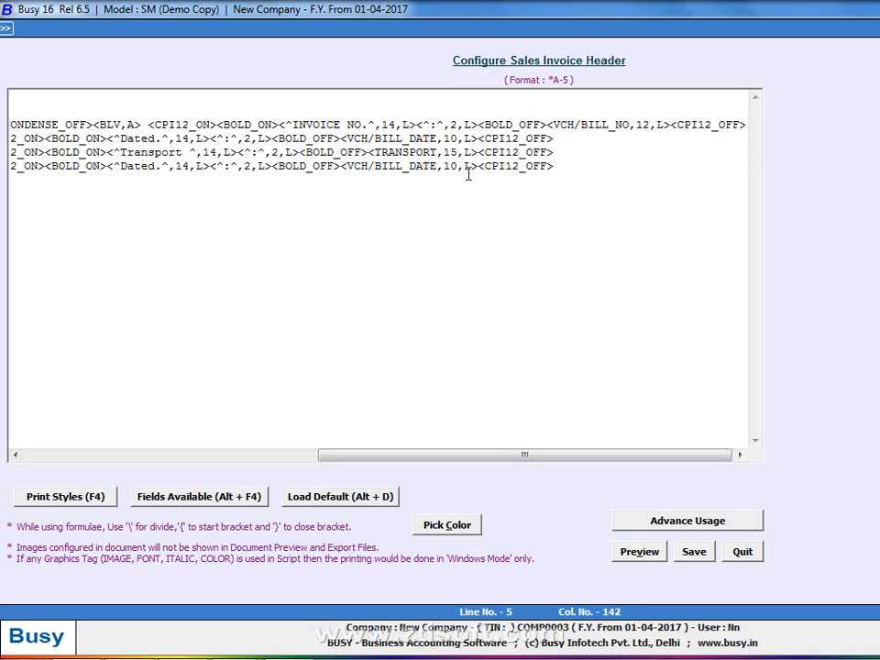
pyautogui.hotkey('alt', 'p')
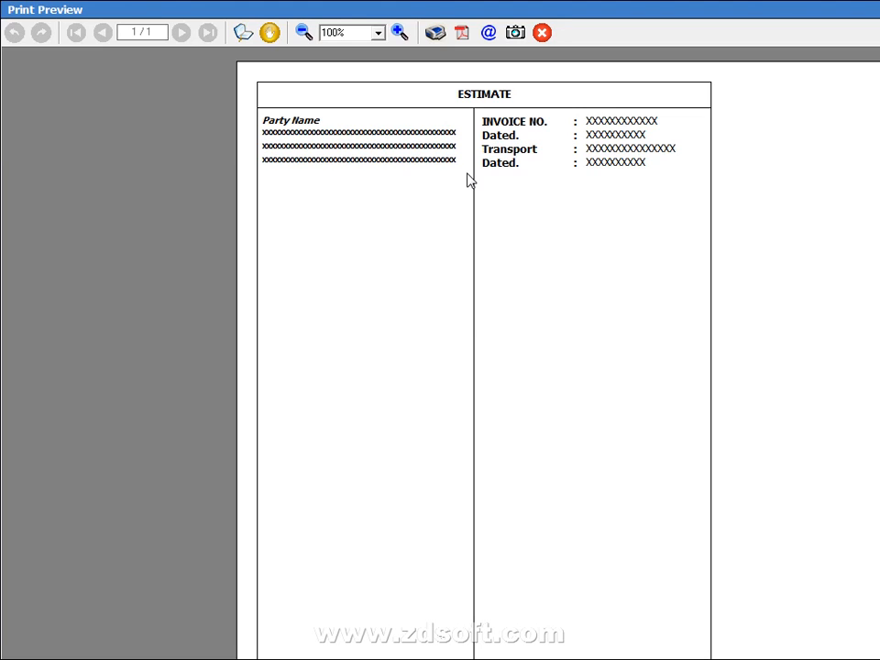
pyautogui.press('Escape')
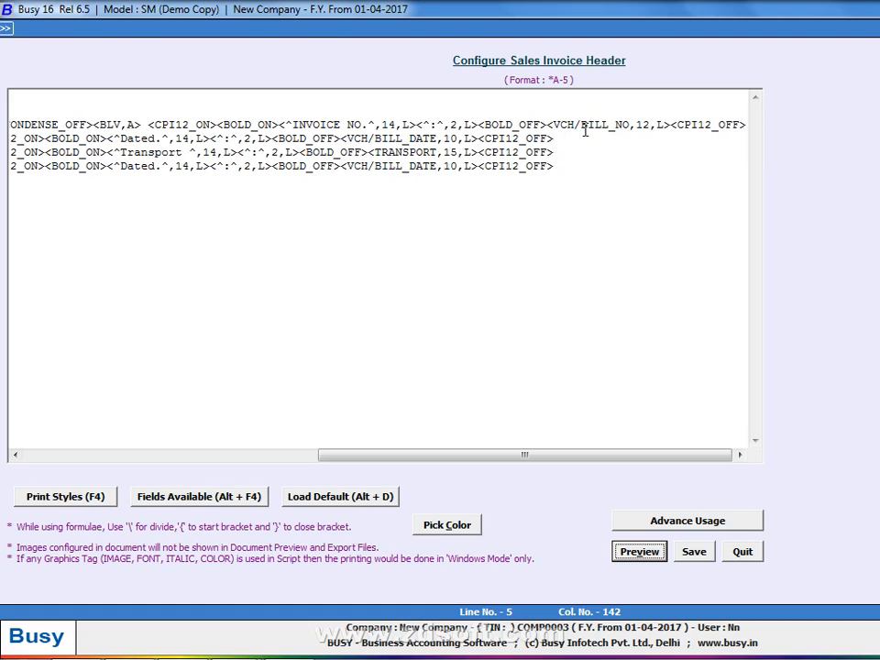
# Wrap the bill number field in <CONDENSE_ON> and <CONDENSE_OFF> tags, then check the preview
pyautogui.moveTo(463, 453); pyautogui.dragTo(486, 455)
pyautogui.click(549, 125)
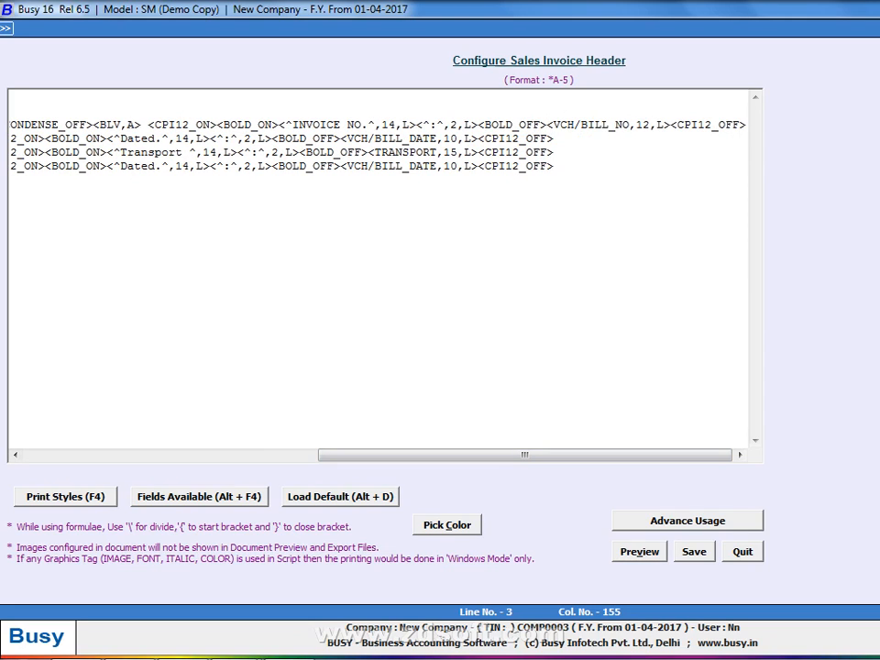
pyautogui.write('<CONDENSE_ON>')
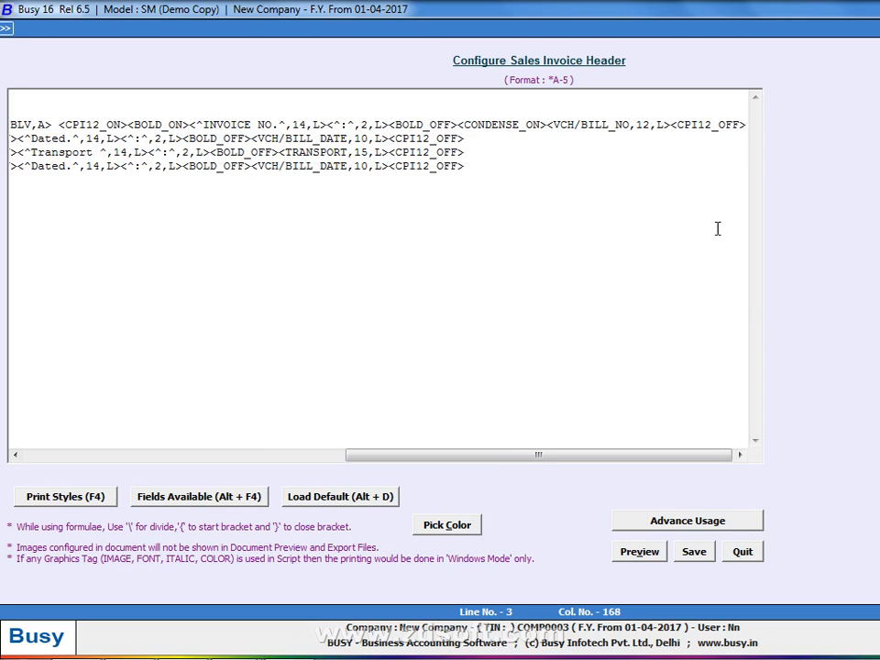
pyautogui.click(671, 130)
pyautogui.write('<CONDENSE_OFF><C')
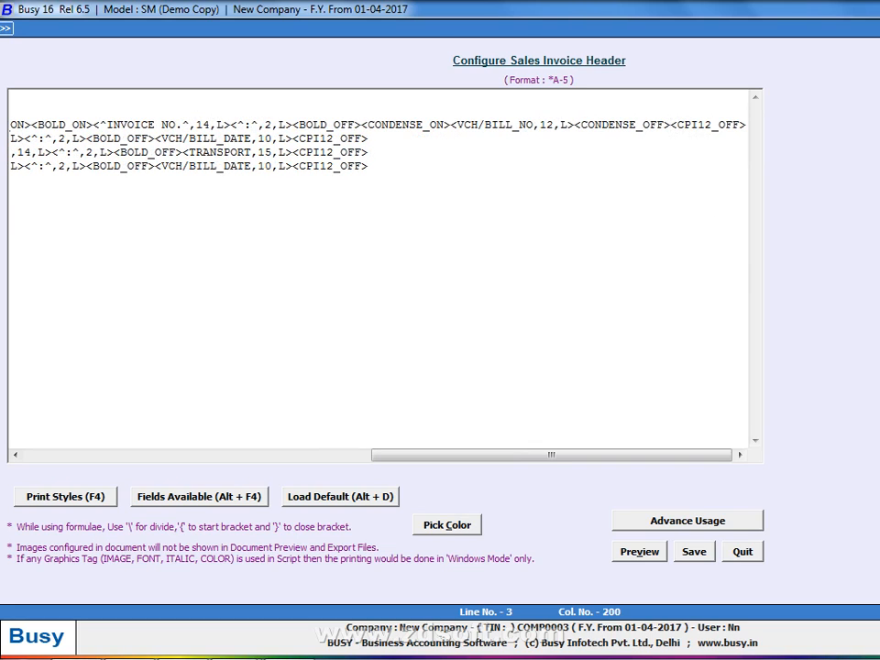
pyautogui.click(640, 551)
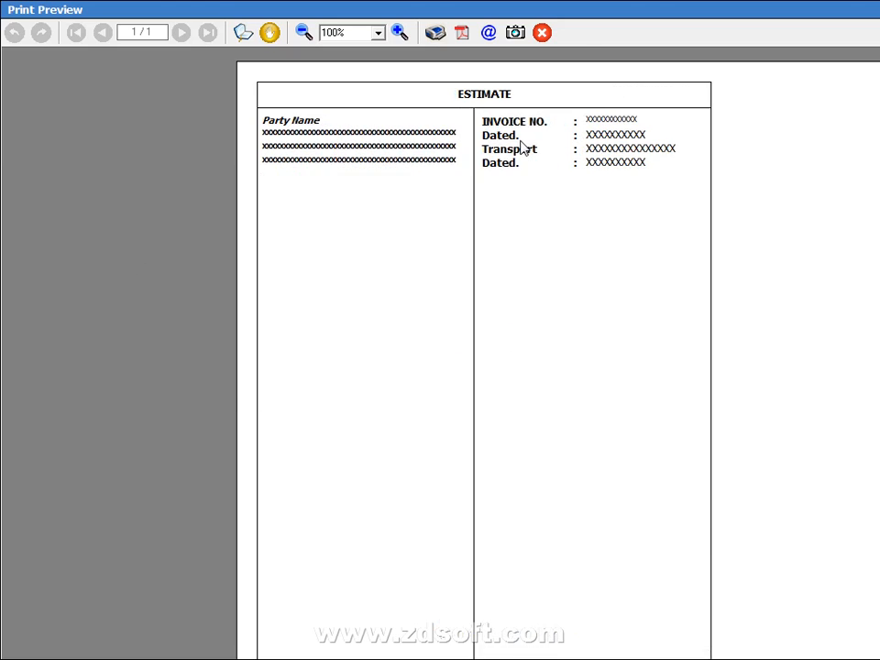
pyautogui.press('Escape')
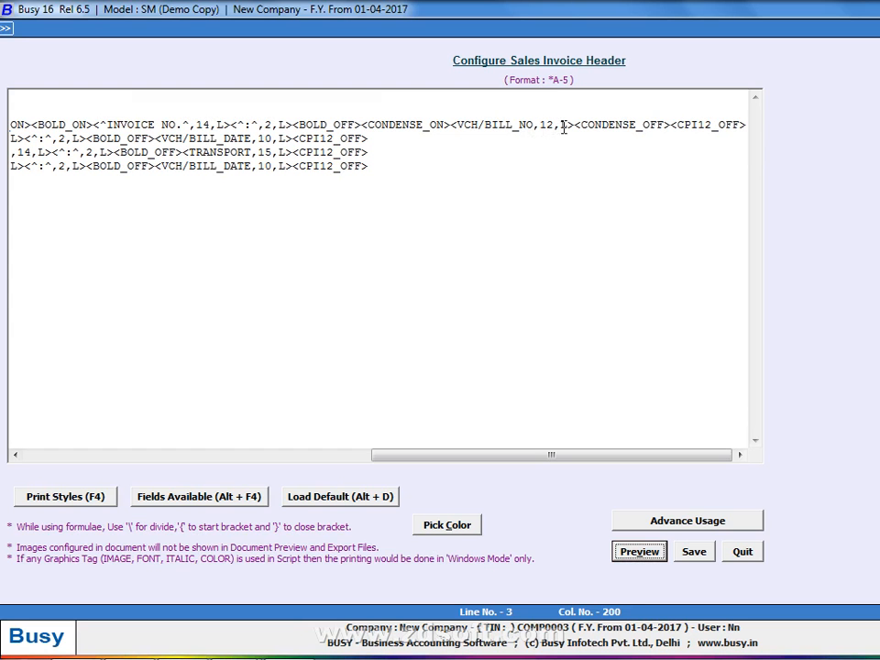
# Wrap the first bill date and the TRANSPORT field in condense-on/condense-off tags
pyautogui.click(166, 135)
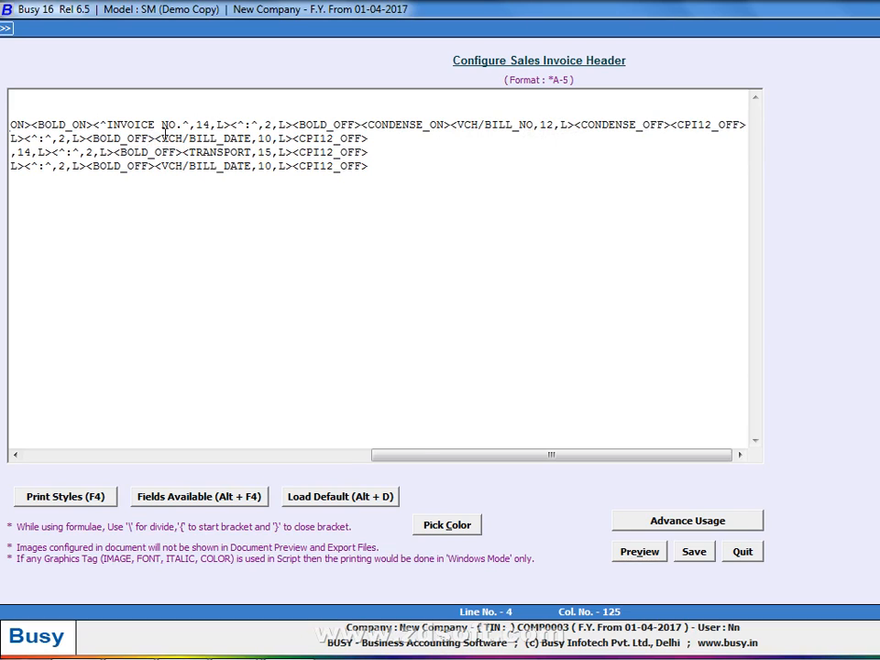
pyautogui.write('<CONDENSE_ON>')
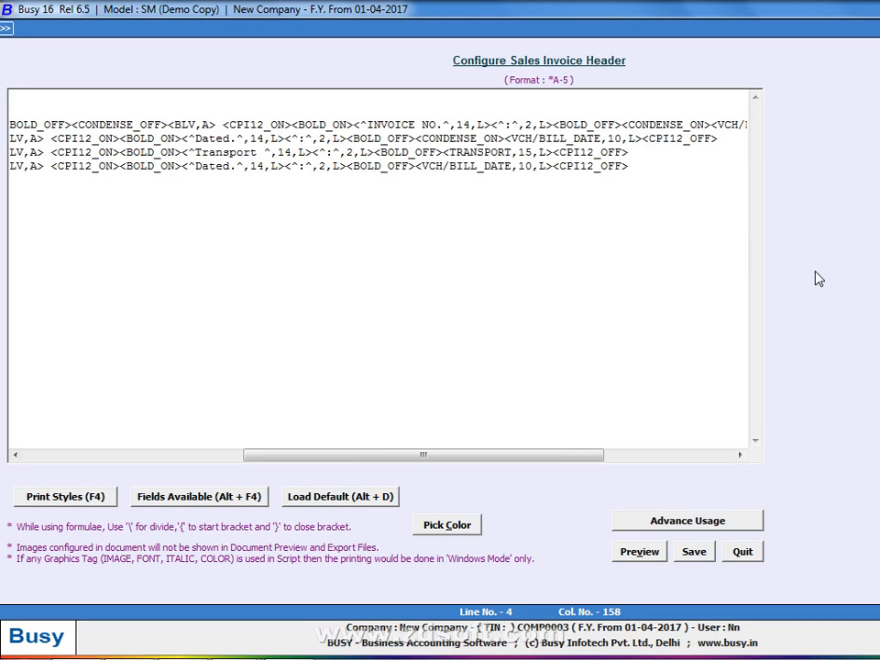
pyautogui.write('<CONDENSE_OFF>')
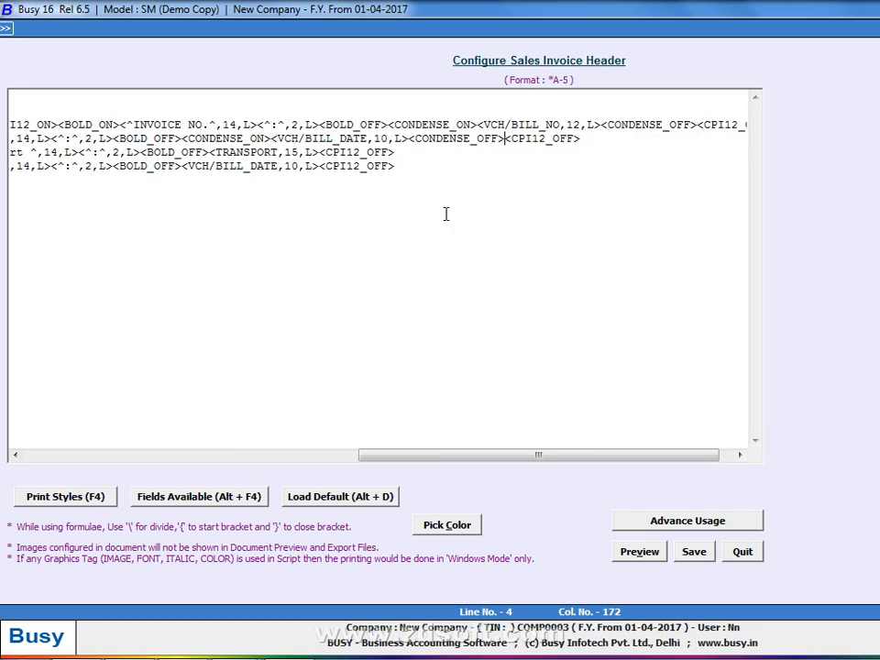
pyautogui.click(210, 151)
pyautogui.write('<CONDENSE_ON>')
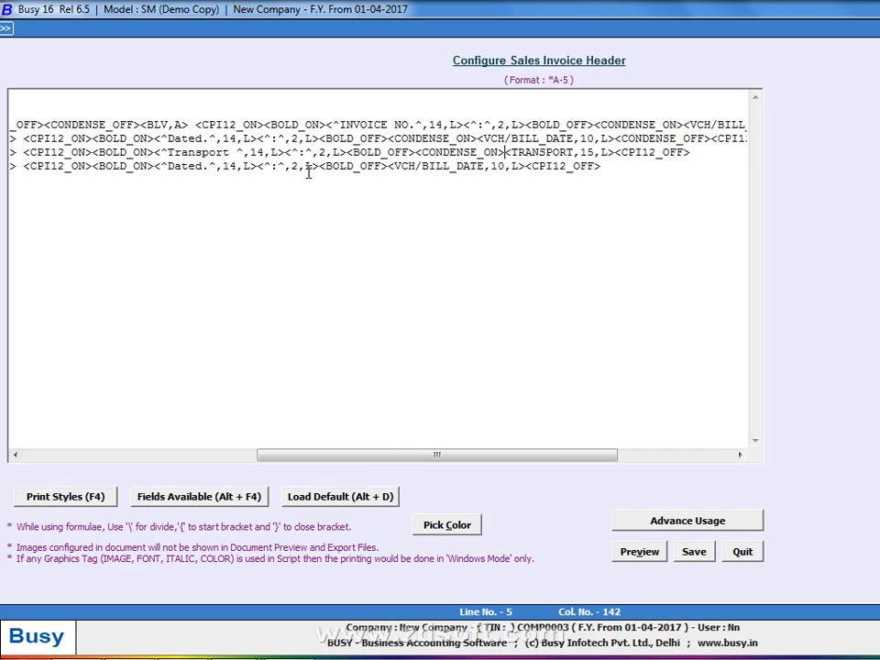
pyautogui.click(614, 152)
pyautogui.write('<CONDENSE_OFF>')
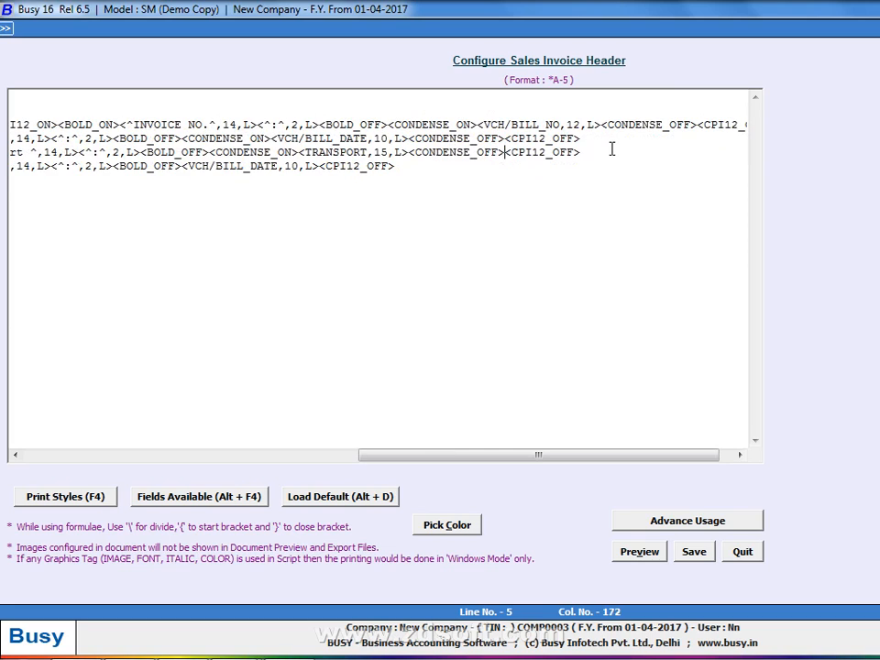
# Wrap the second bill date in condense tags and compare the preview with the reference estimate
pyautogui.click(183, 166)
pyautogui.write('<CONDENSE_ON>')
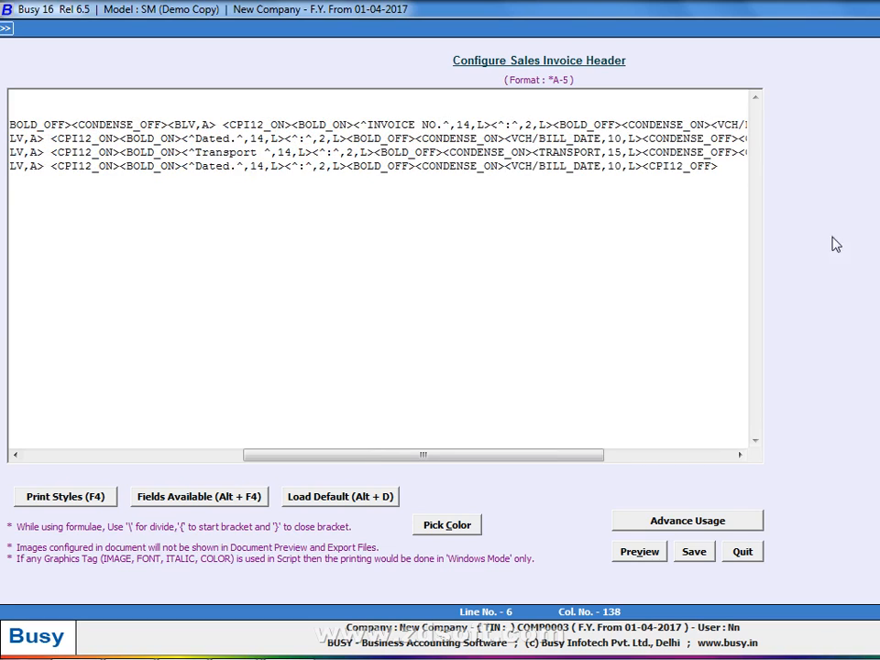
pyautogui.click(646, 166)
pyautogui.write('<CONDENSE_OFF>')
pyautogui.hotkey('alt', 'v')
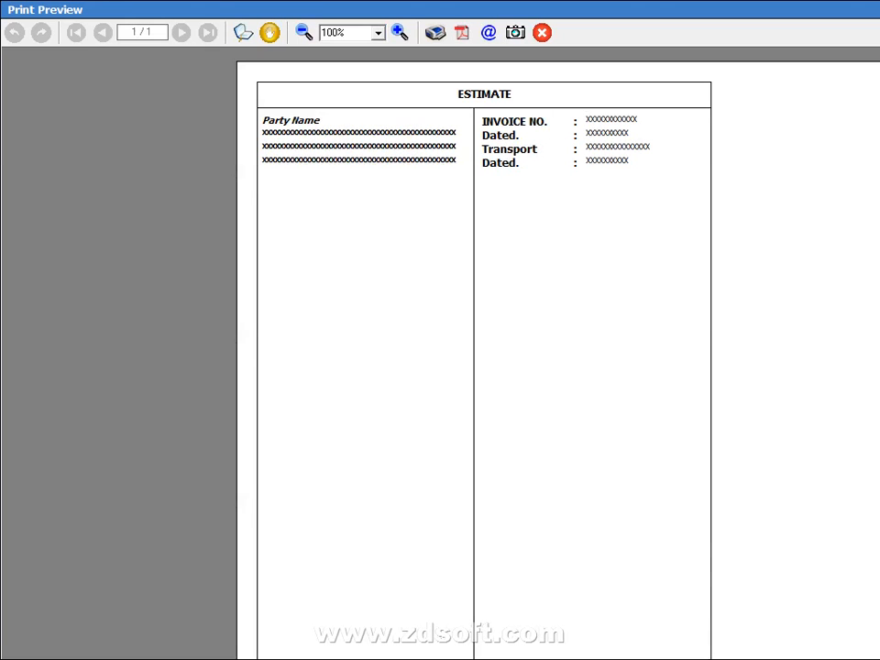
pyautogui.hotkey('alt', 'Tab')
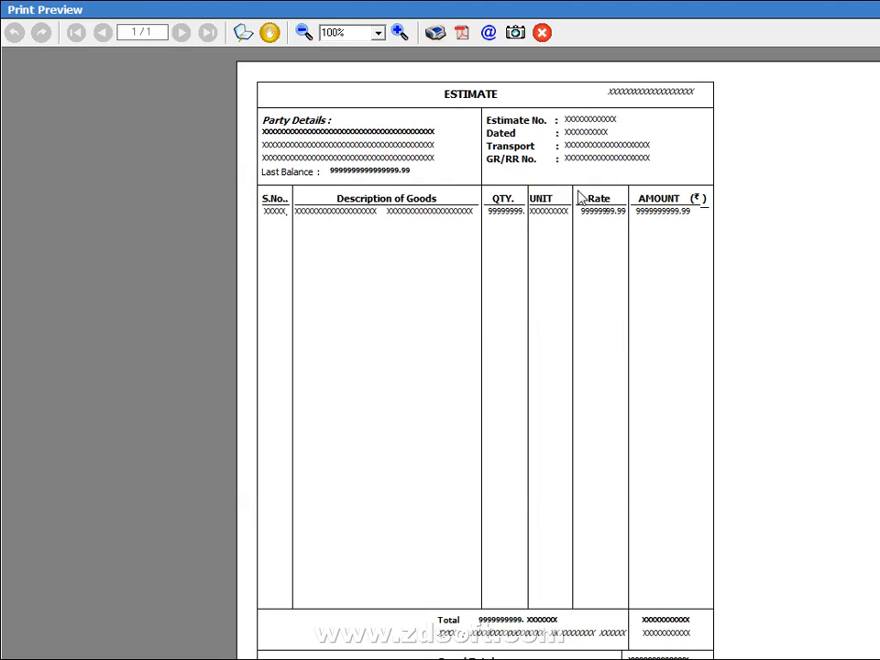
pyautogui.hotkey('alt', 'Tab')
pyautogui.press('Escape')
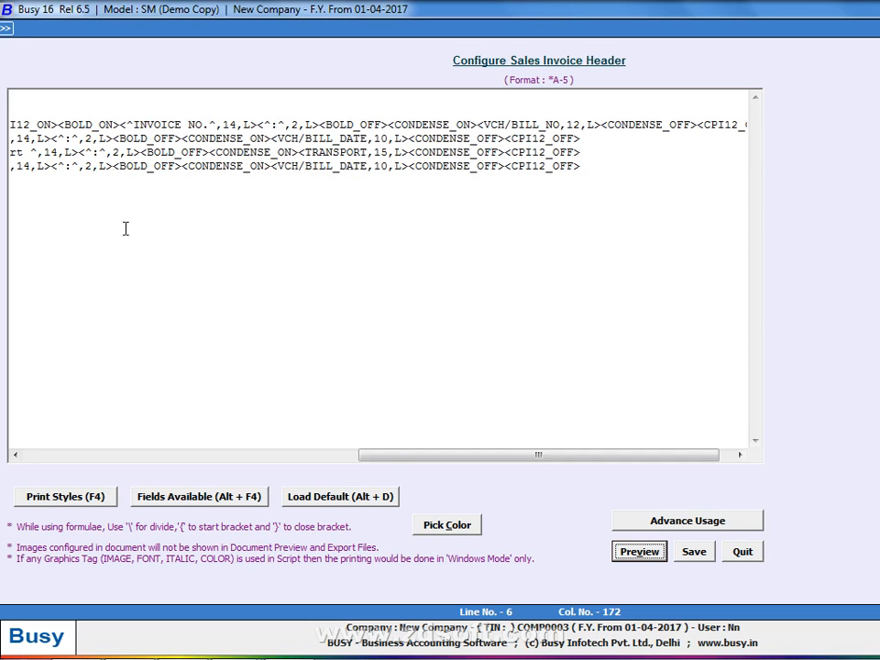
pyautogui.moveTo(396, 456); pyautogui.dragTo(312, 449)
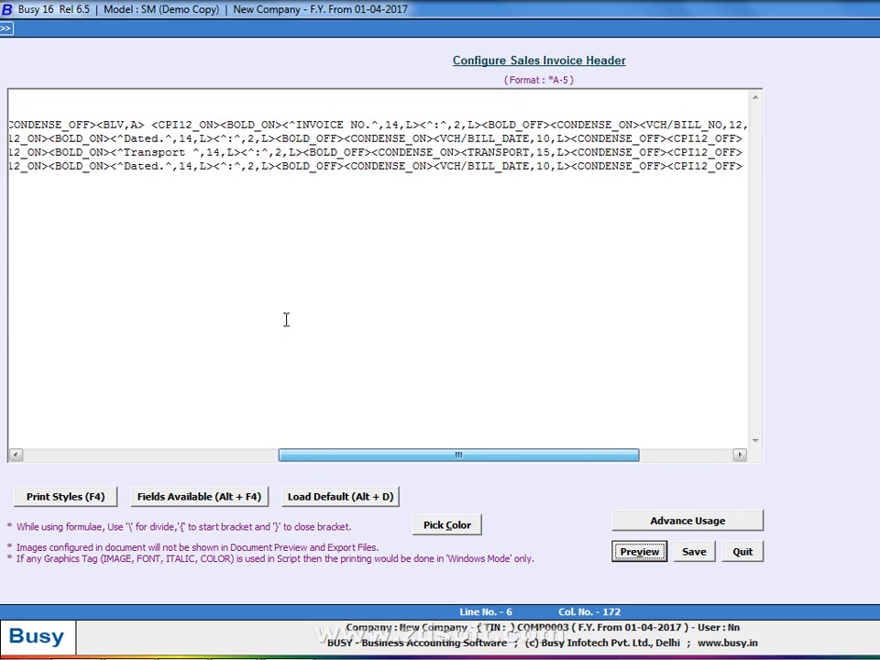
pyautogui.click(159, 166)
# Replace the second Dated label with 'G/R / RR NO.' and preview the header
pyautogui.write('.')
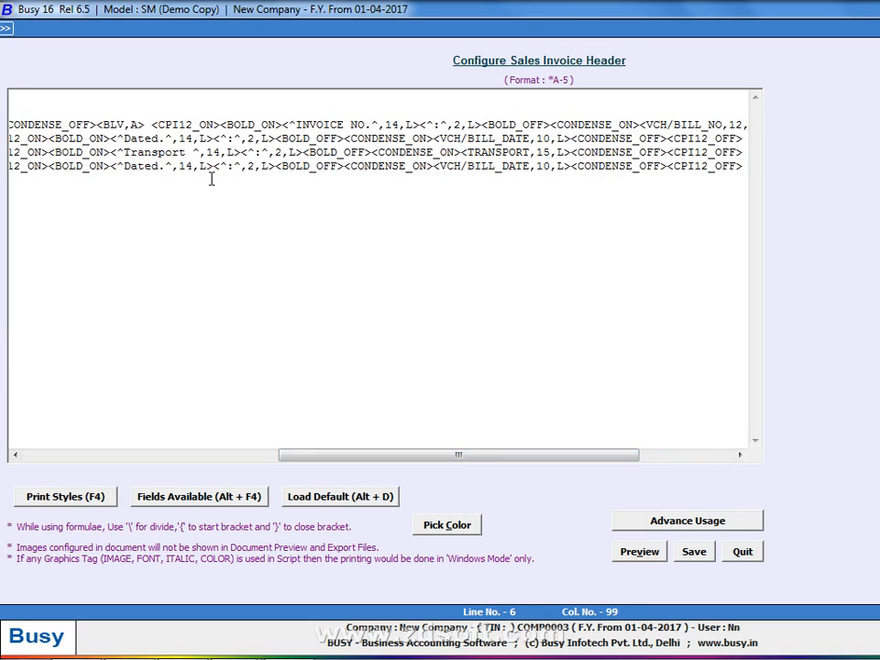
pyautogui.press('BackSpace')
pyautogui.press('BackSpace')
pyautogui.press('BackSpace')
pyautogui.press('BackSpace')
pyautogui.press('BackSpace')
pyautogui.press('BackSpace')
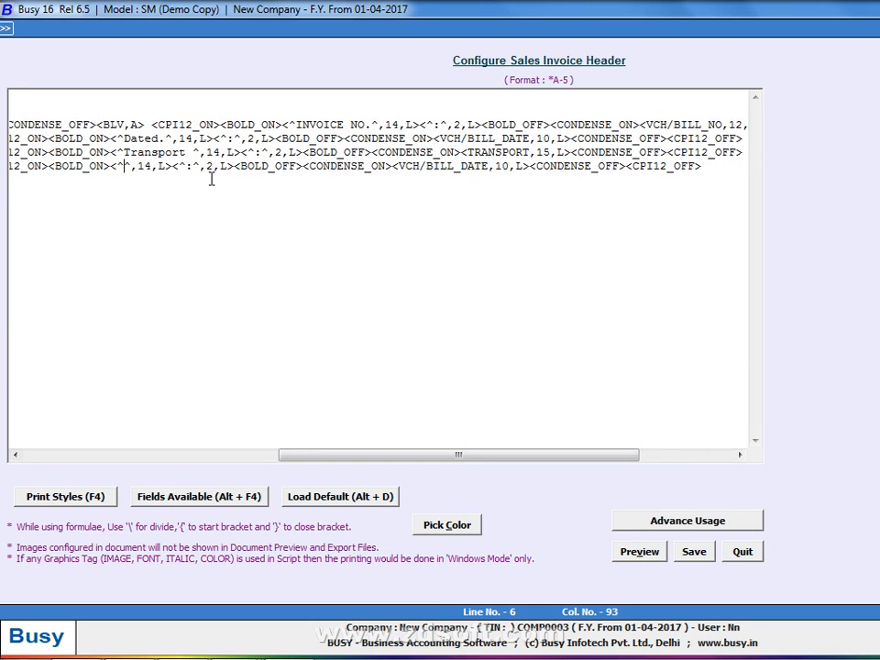
pyautogui.write('G/R')
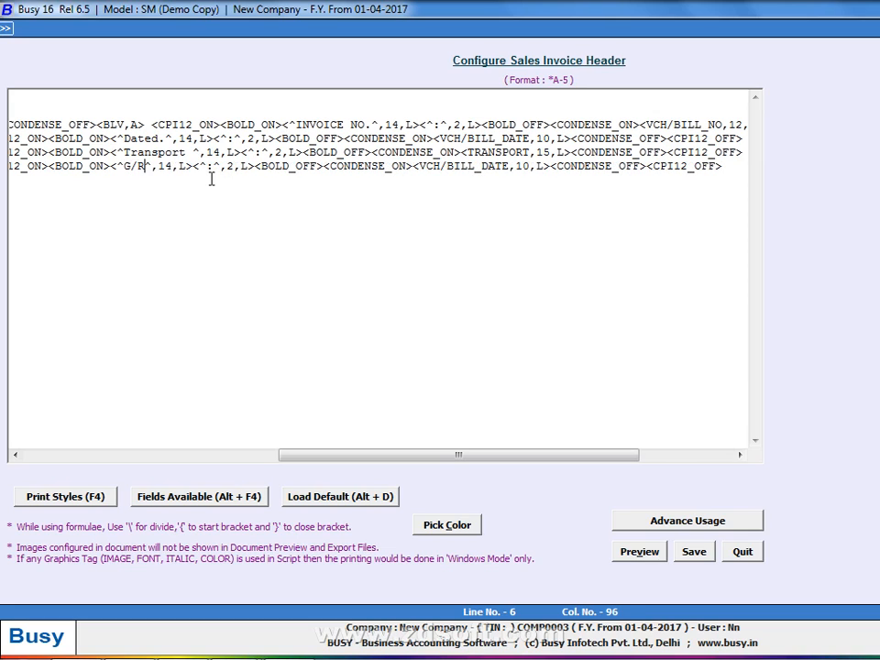
pyautogui.write(' /L')
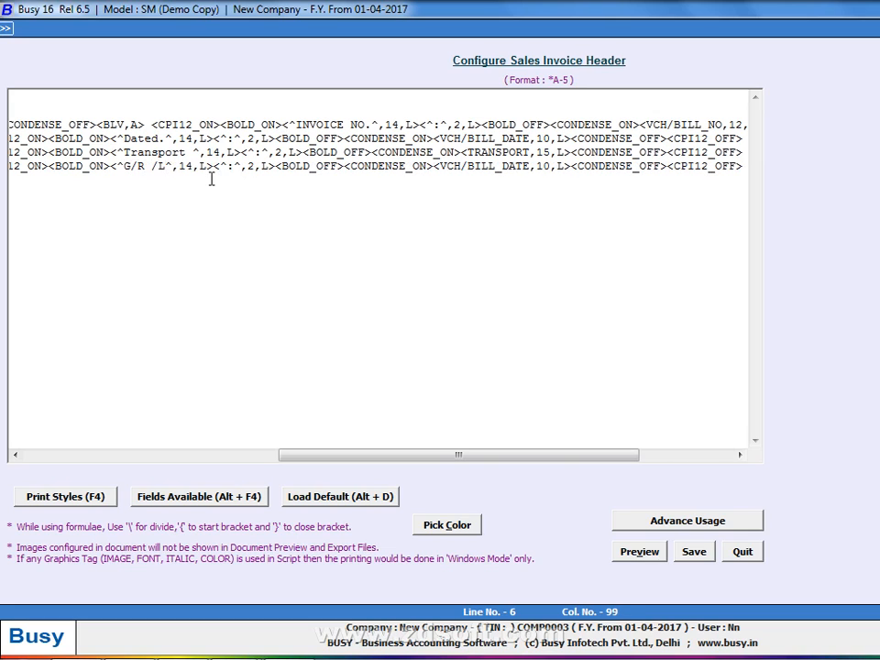
pyautogui.hotkey('alt', 'v')
pyautogui.press('Escape')
pyautogui.press('BackSpace')
pyautogui.write('RR')
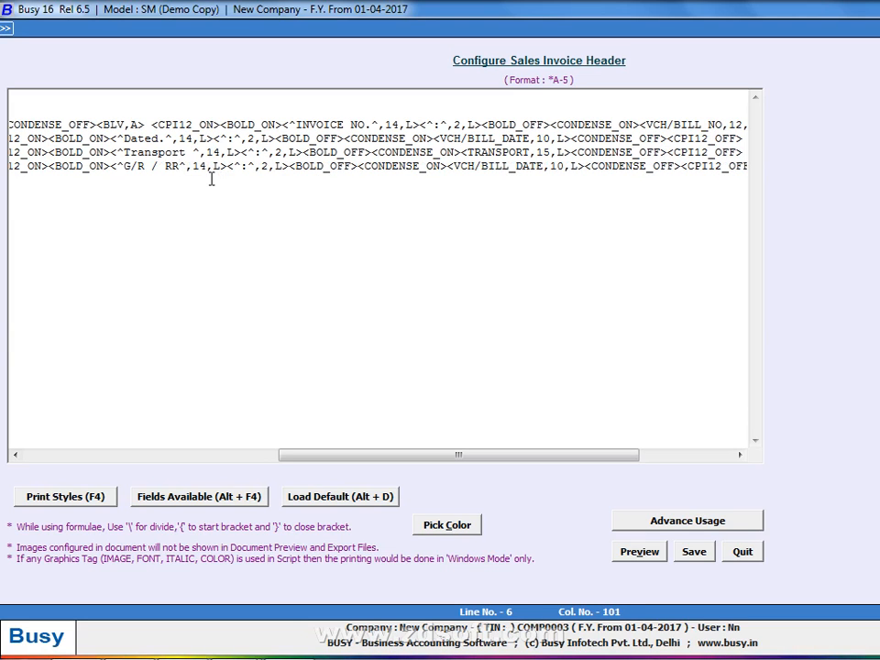
pyautogui.write(' NO')
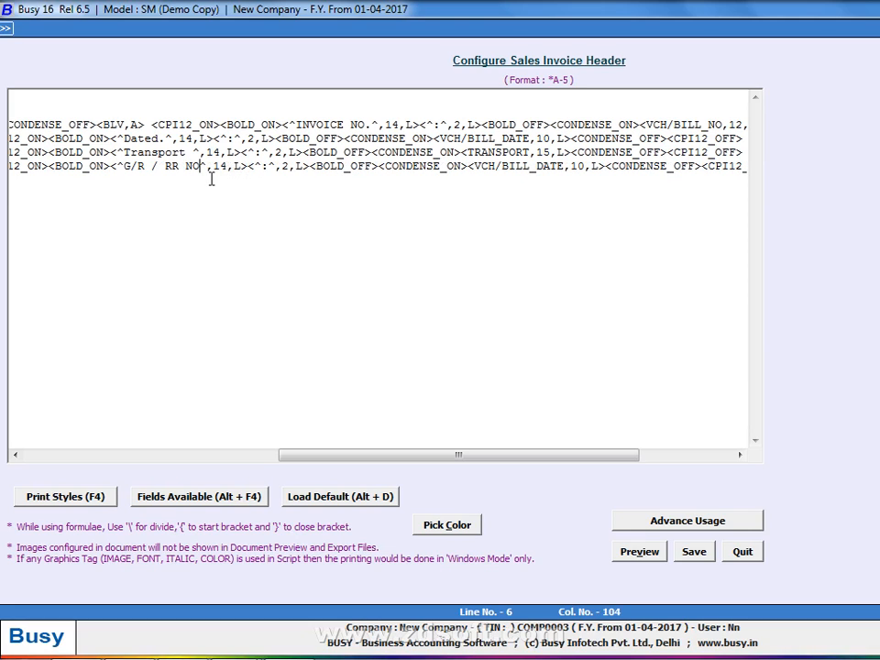
pyautogui.write('.')
pyautogui.hotkey('alt', 'v')
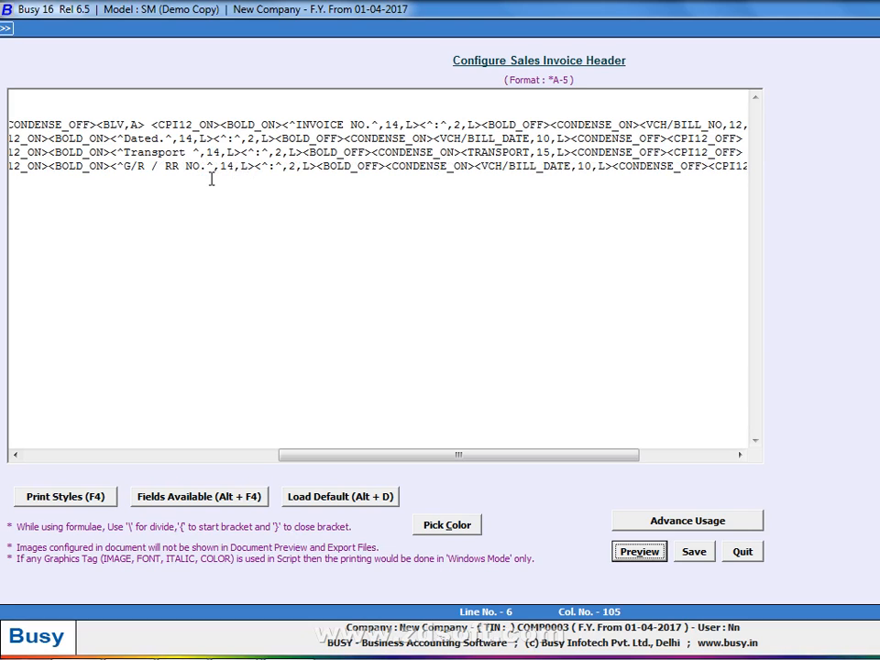
# Compare the previews and remove the slash so the label reads 'G/R RR NO.'
pyautogui.hotkey('alt', 'Tab')
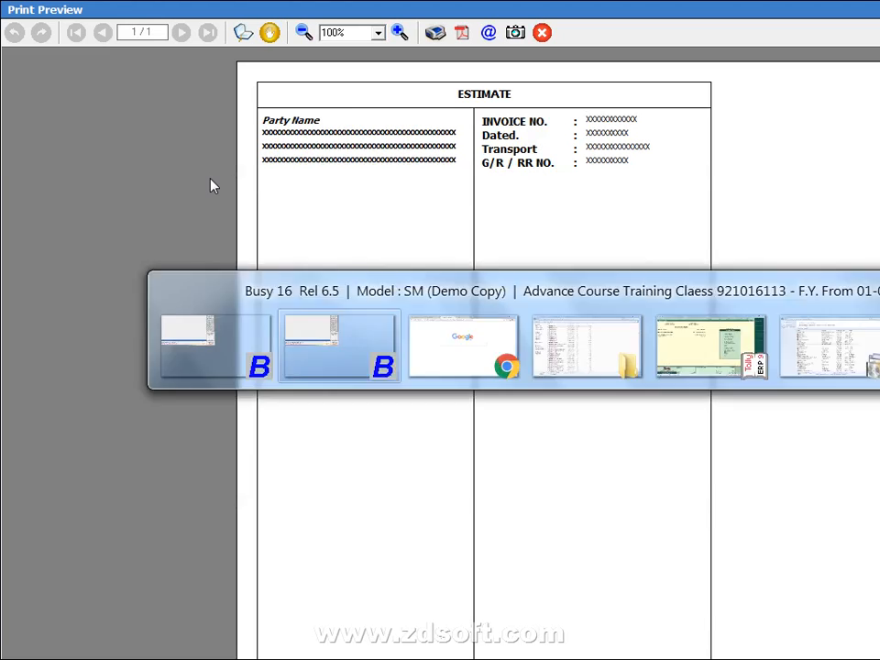
pyautogui.hotkey('alt', 'Tab')
pyautogui.press('Escape')
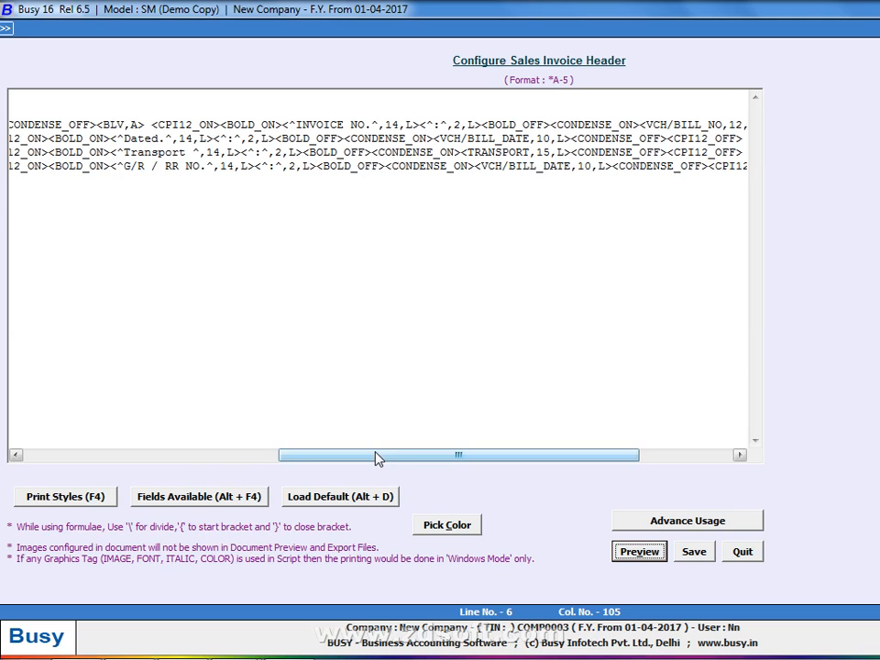
pyautogui.moveTo(373, 456); pyautogui.dragTo(431, 457)
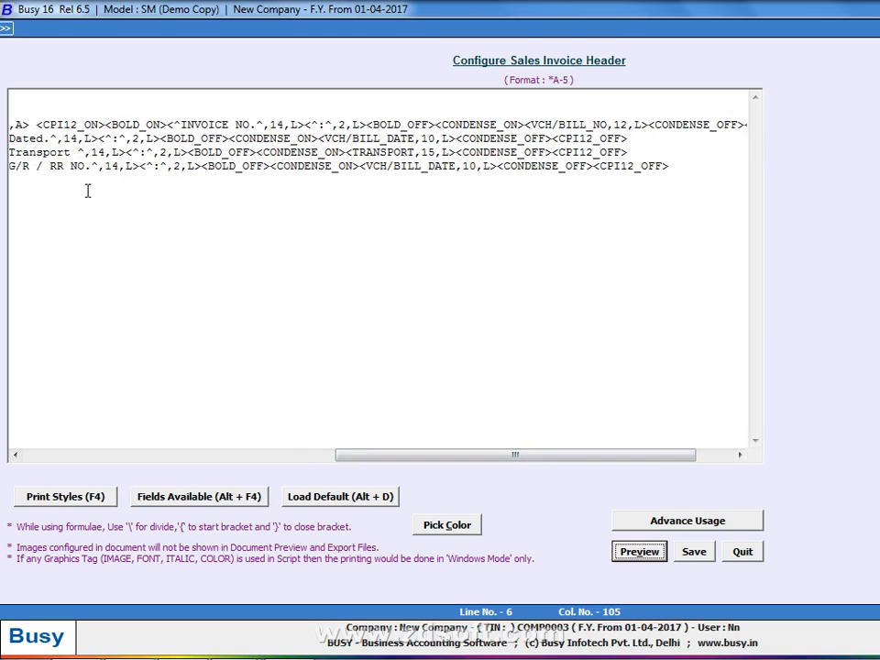
pyautogui.click(49, 167)
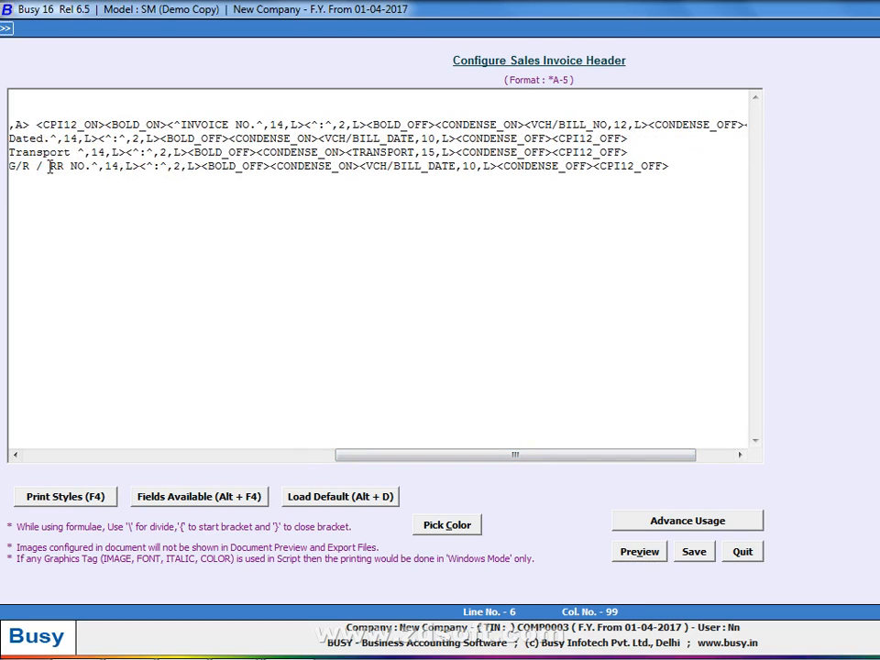
pyautogui.press('BackSpace')
pyautogui.press('BackSpace')
pyautogui.press('BackSpace')
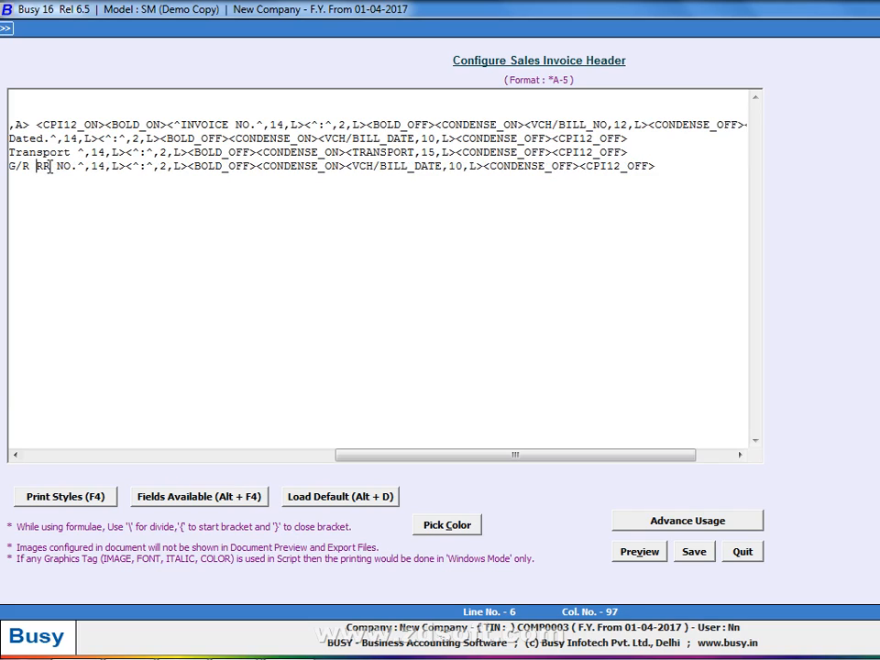
pyautogui.press('Left')
# Swap the bill date field on the G/R row for the GR/RR_NO field
pyautogui.moveTo(478, 168); pyautogui.dragTo(412, 175)
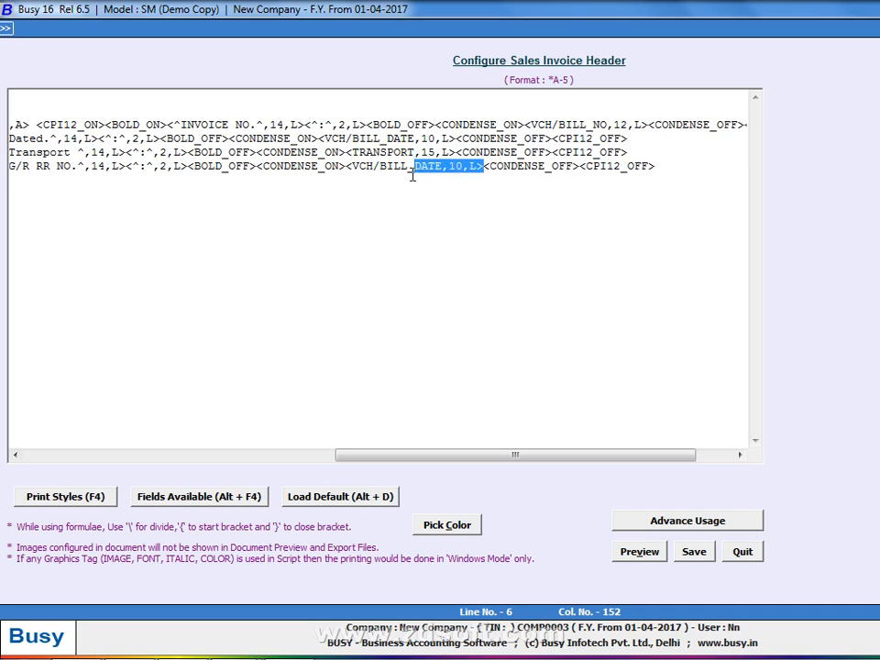
pyautogui.press('BackSpace')
pyautogui.press('BackSpace')
pyautogui.press('BackSpace')
pyautogui.press('BackSpace')
pyautogui.press('BackSpace')
pyautogui.press('BackSpace')
pyautogui.press('BackSpace')
pyautogui.press('BackSpace')
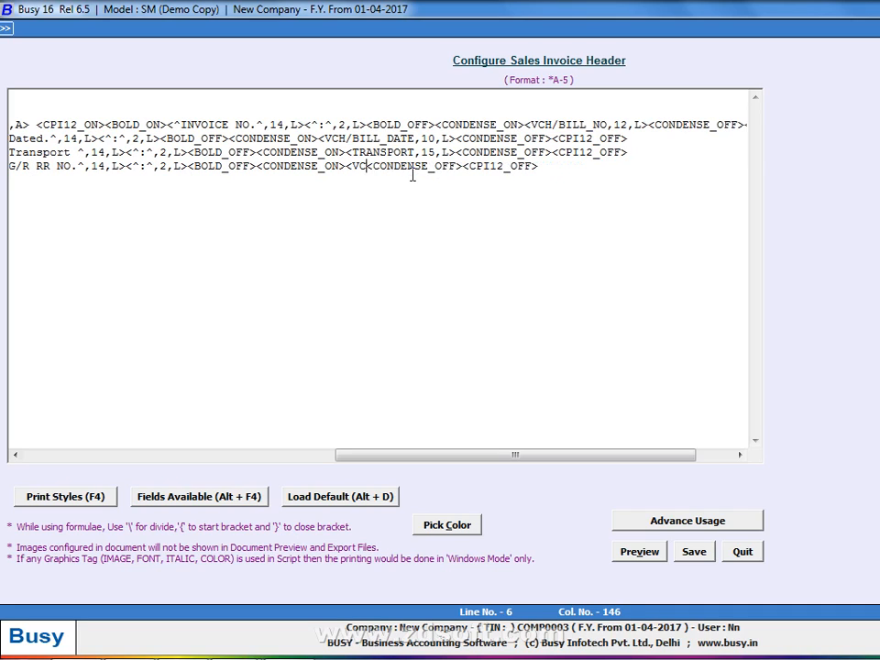
pyautogui.press('BackSpace')
pyautogui.press('BackSpace')
pyautogui.press('BackSpace')
pyautogui.hotkey('alt', 'F4')
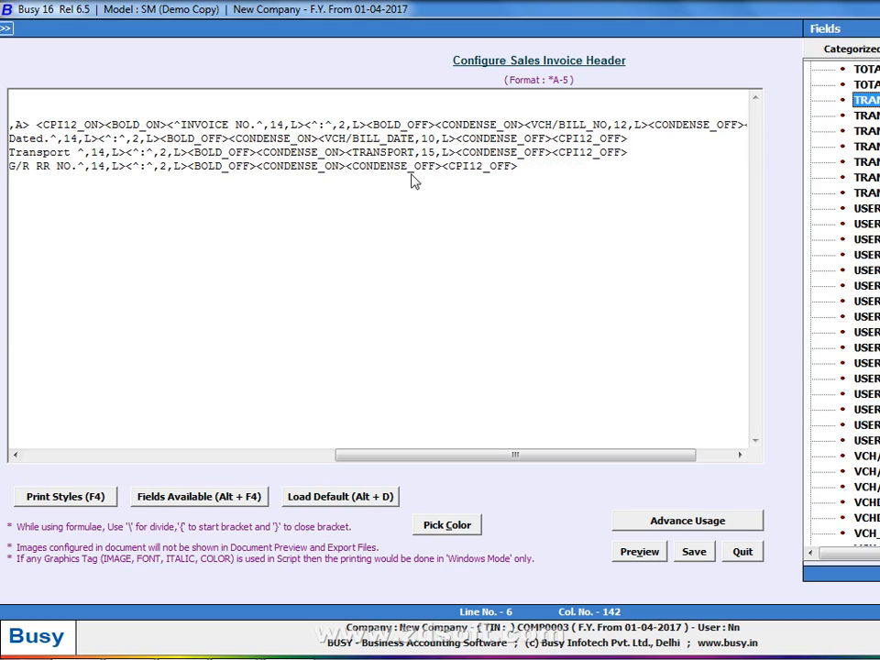
pyautogui.press('Up')
pyautogui.press('Up')
pyautogui.press('Up')
pyautogui.press('Up')
pyautogui.press('Up')
pyautogui.press('Up')
pyautogui.press('Up')
pyautogui.press('Up')
pyautogui.press('Up')
pyautogui.press('Up')
pyautogui.press('Up')
pyautogui.press('Up')
pyautogui.press('Up')
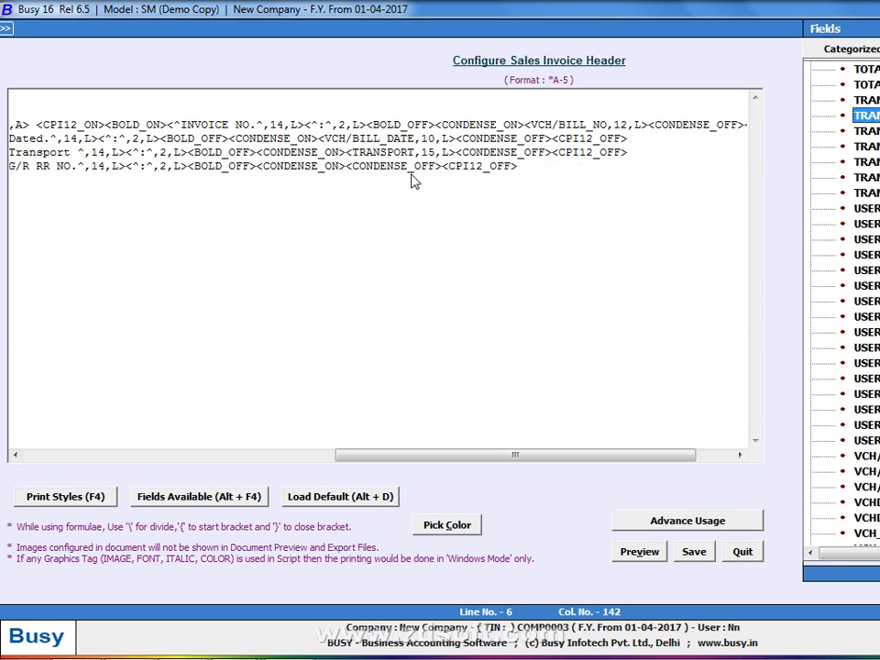
pyautogui.press('Up')
pyautogui.press('Up')
pyautogui.press('Up')
pyautogui.press('Up')
pyautogui.press('Up')
pyautogui.press('Up')
pyautogui.press('Up')
pyautogui.press('Up')
pyautogui.press('Up')
pyautogui.press('Up')
pyautogui.press('Up')
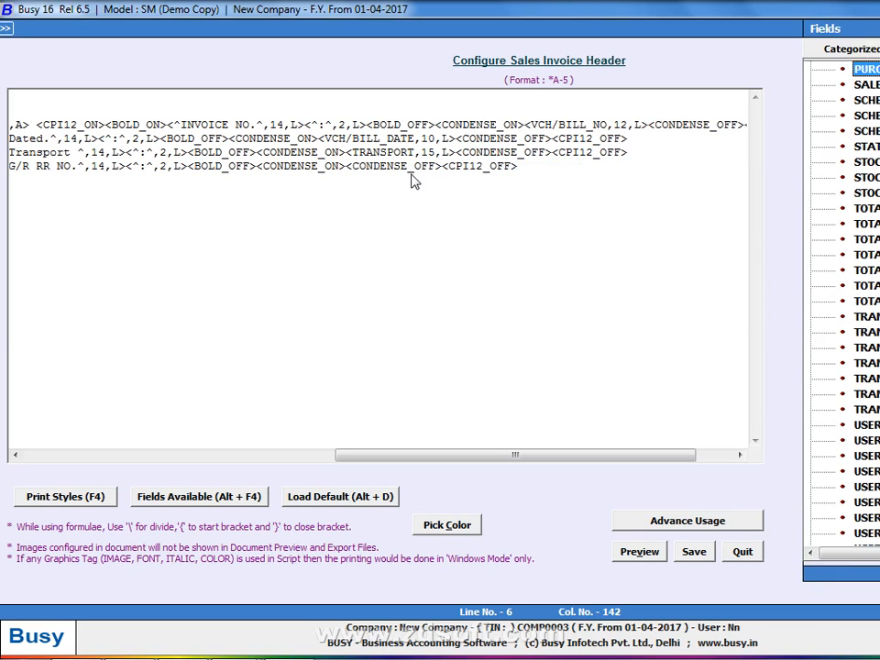
pyautogui.press('Up')
pyautogui.press('Up')
pyautogui.press('Up')
pyautogui.press('Up')
pyautogui.press('Up')
pyautogui.press('Up')
pyautogui.press('Up')
pyautogui.press('Up')
pyautogui.press('Up')
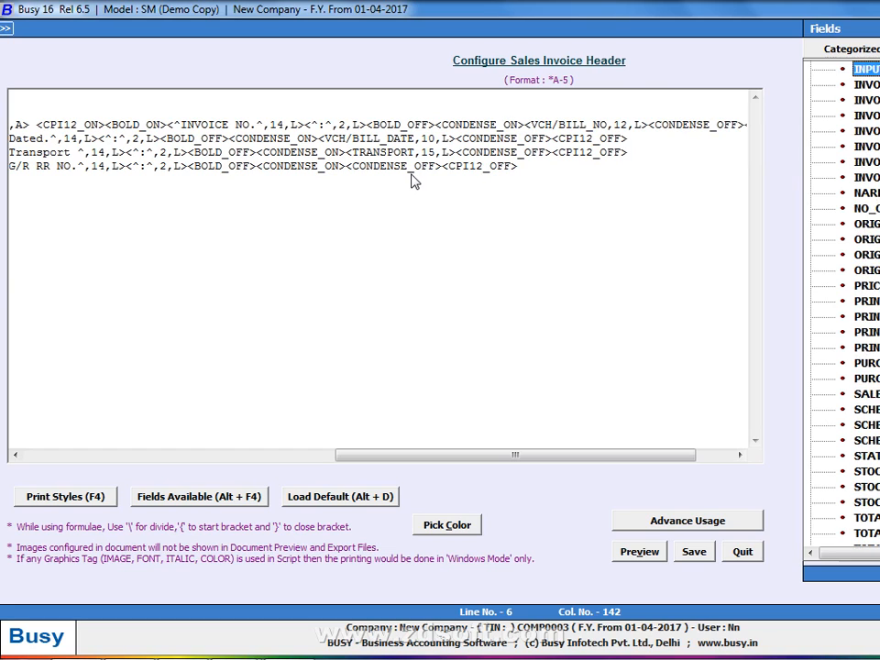
pyautogui.press('Up')
pyautogui.press('Up')
pyautogui.press('Down')
pyautogui.press('Return')
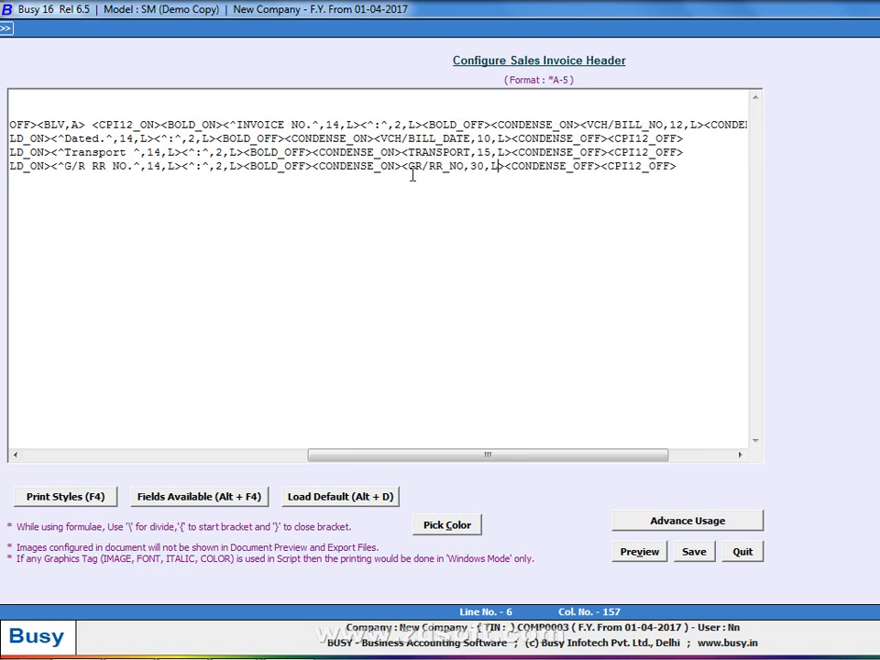
# Narrow the GR/RR_NO field from width 30 to 12 and preview
pyautogui.press('Left')
pyautogui.press('Left')
pyautogui.press('Left')
pyautogui.press('BackSpace')
pyautogui.press('BackSpace')
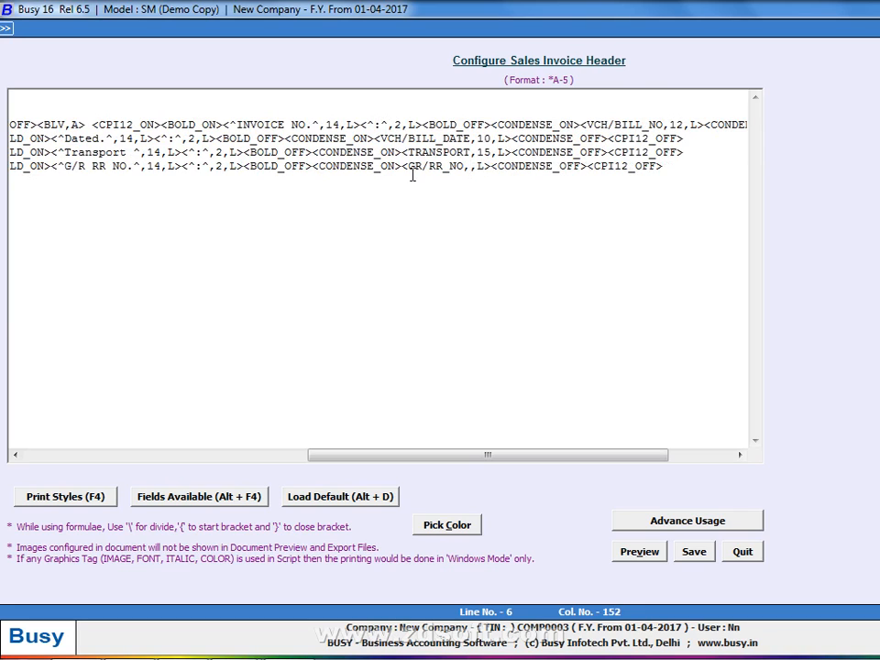
pyautogui.write('12')
pyautogui.hotkey('alt', 'v')
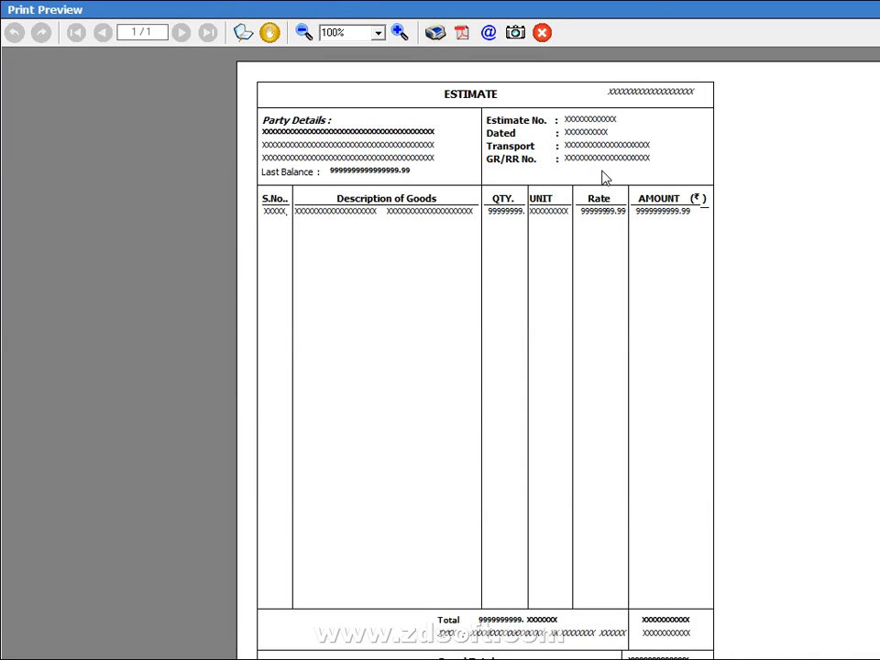
# Recheck the preview against the other estimate, then add an empty line 7 below G/R RR NO
pyautogui.press('Escape')
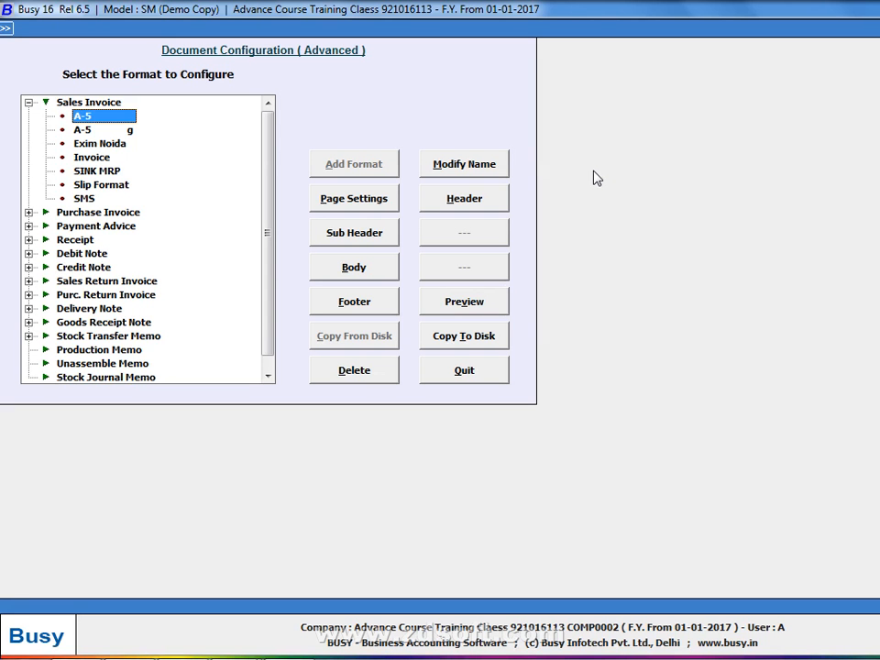
pyautogui.hotkey('alt', 'v')
pyautogui.hotkey('alt', 'Tab')
pyautogui.press('Escape')
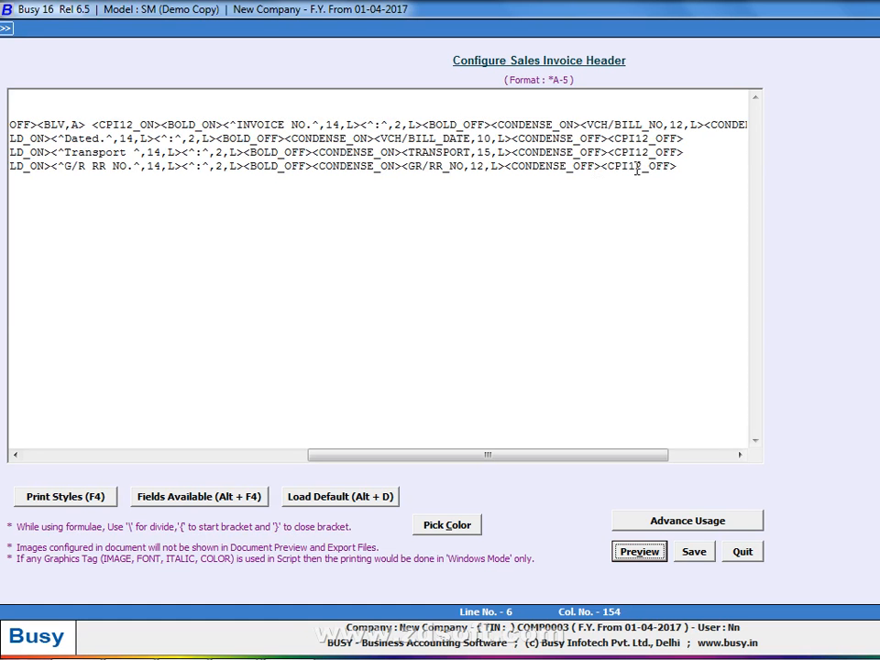
pyautogui.click(696, 158)
pyautogui.press('Down')
pyautogui.press('Return')
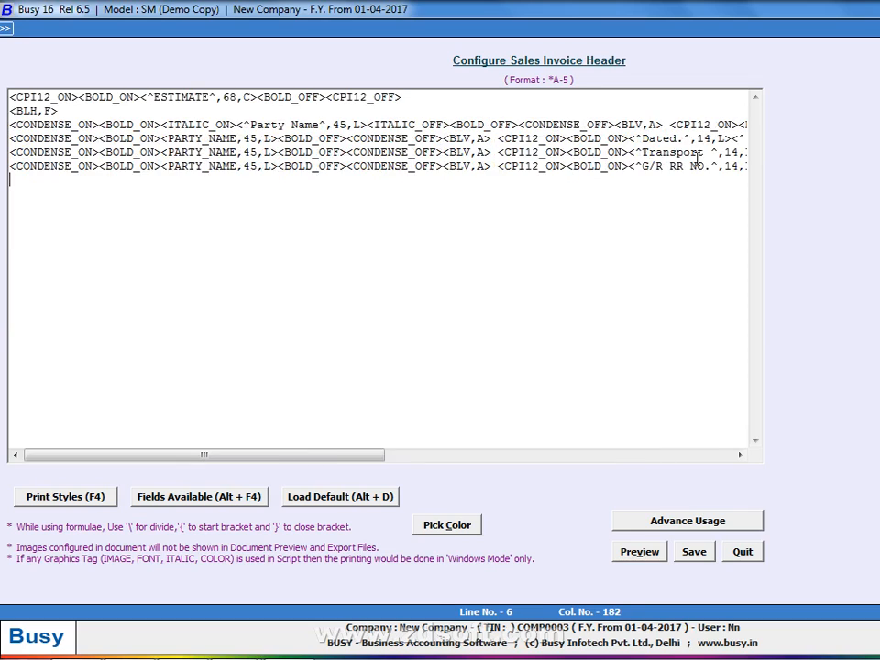
# Enter a <BLV.A> line tag on line 7, then change it to <BLV.F>, previewing each
pyautogui.write('<BL')
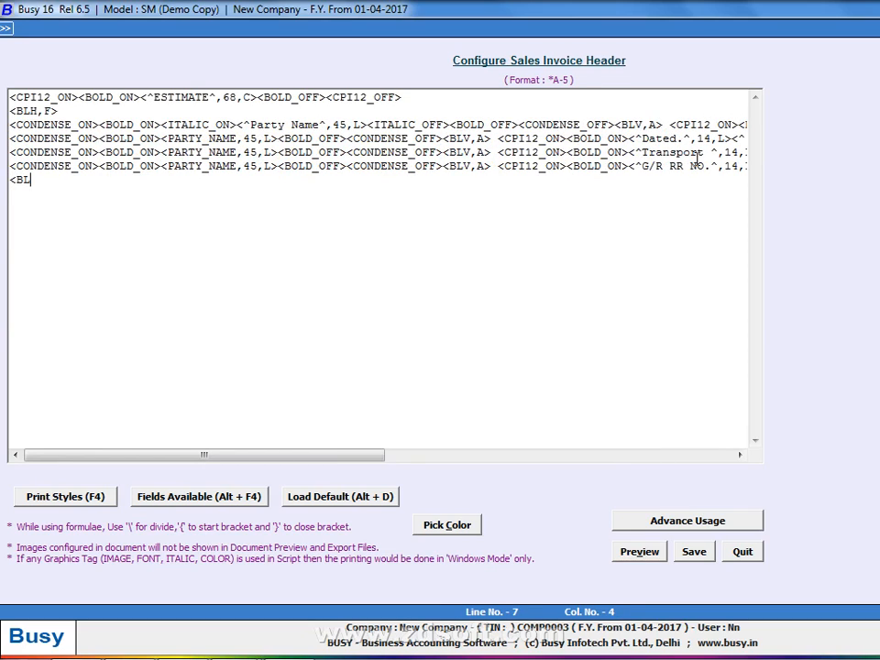
pyautogui.write('V.A>')
pyautogui.press('Tab')
pyautogui.press('Return')
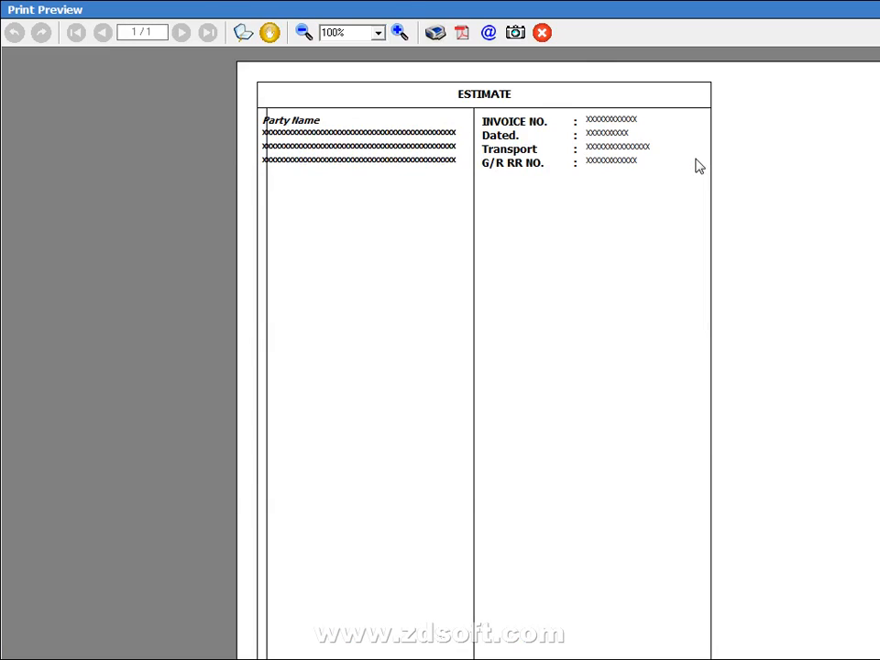
pyautogui.press('Escape')
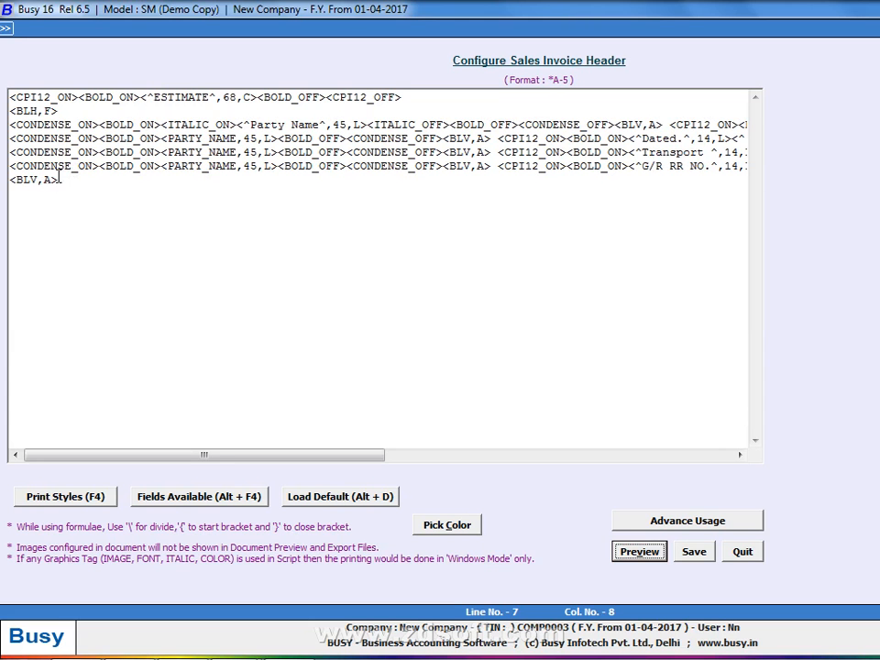
pyautogui.press('Left')
pyautogui.press('BackSpace')
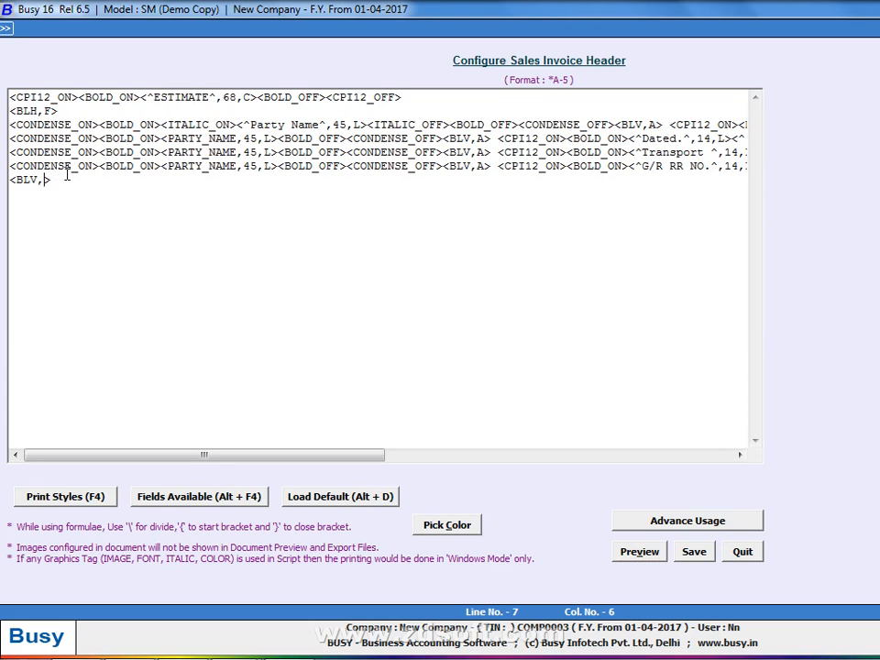
pyautogui.write('F')
pyautogui.hotkey('alt', 'v')
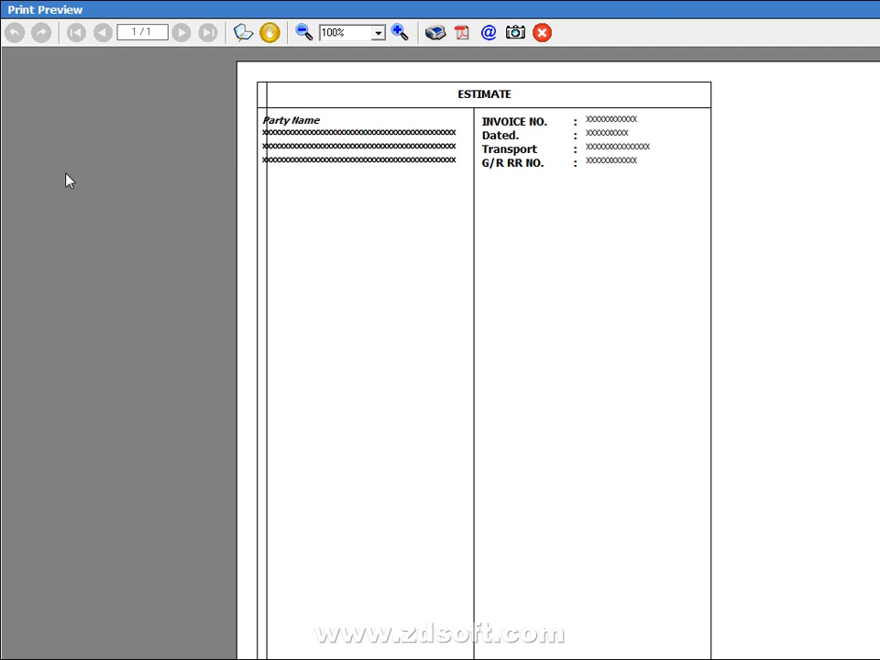
pyautogui.press('Escape')
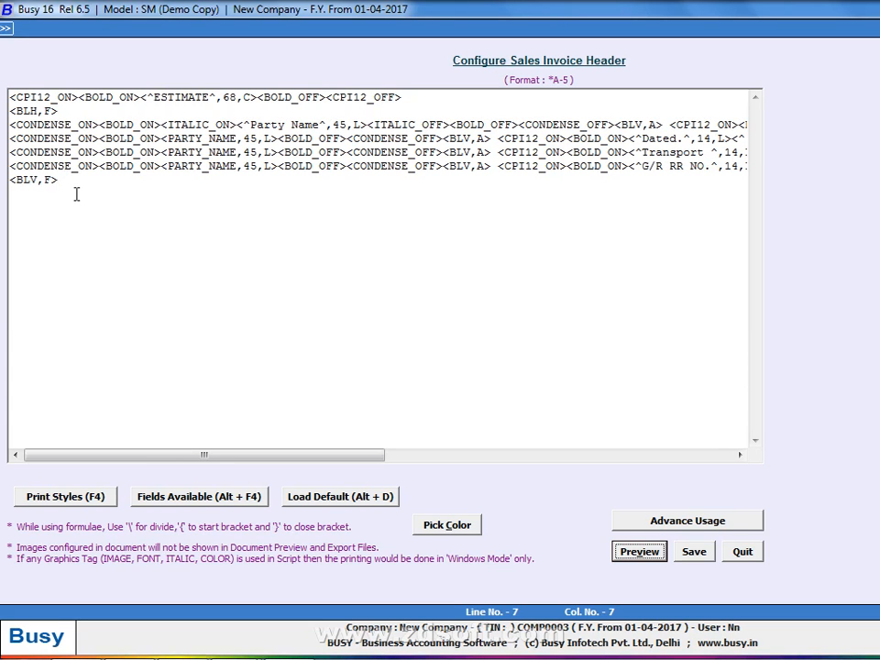
# Change the tag to a horizontal BLH line that closes the box, comparing previews
pyautogui.press('Left')
pyautogui.press('Left')
pyautogui.press('Left')
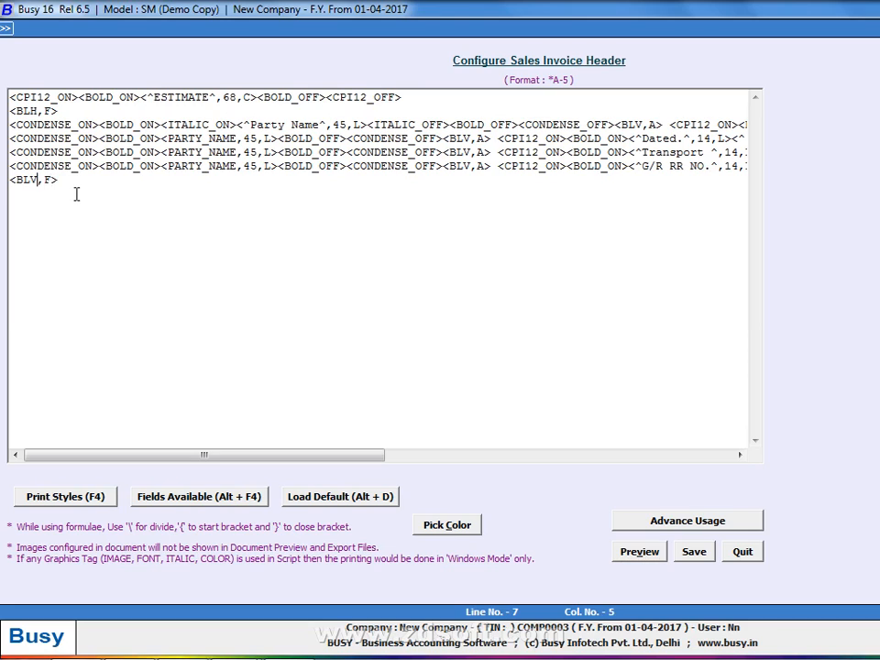
pyautogui.press('BackSpace')
pyautogui.write('H')
pyautogui.hotkey('alt', 'v')
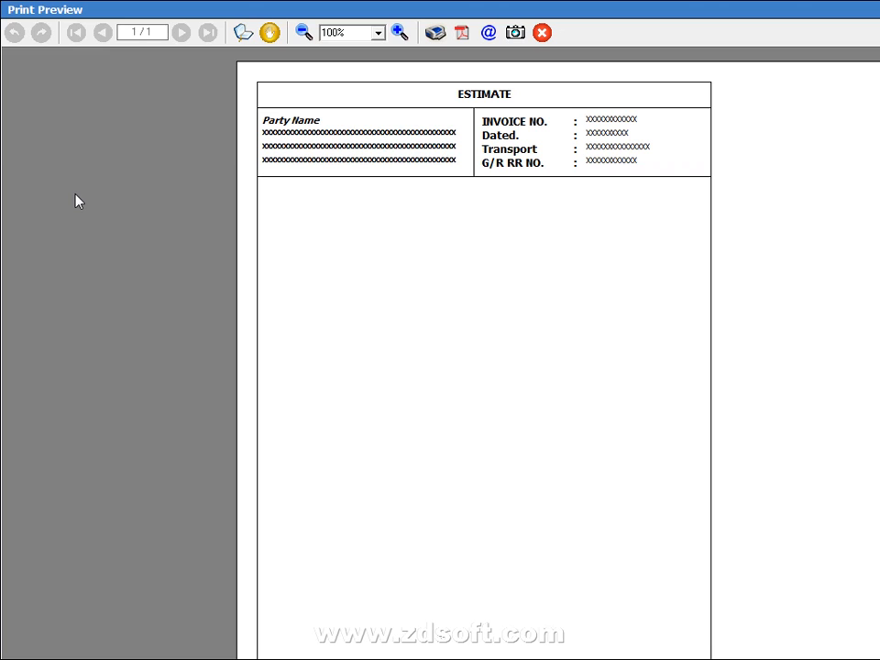
pyautogui.hotkey('alt', 'Tab')
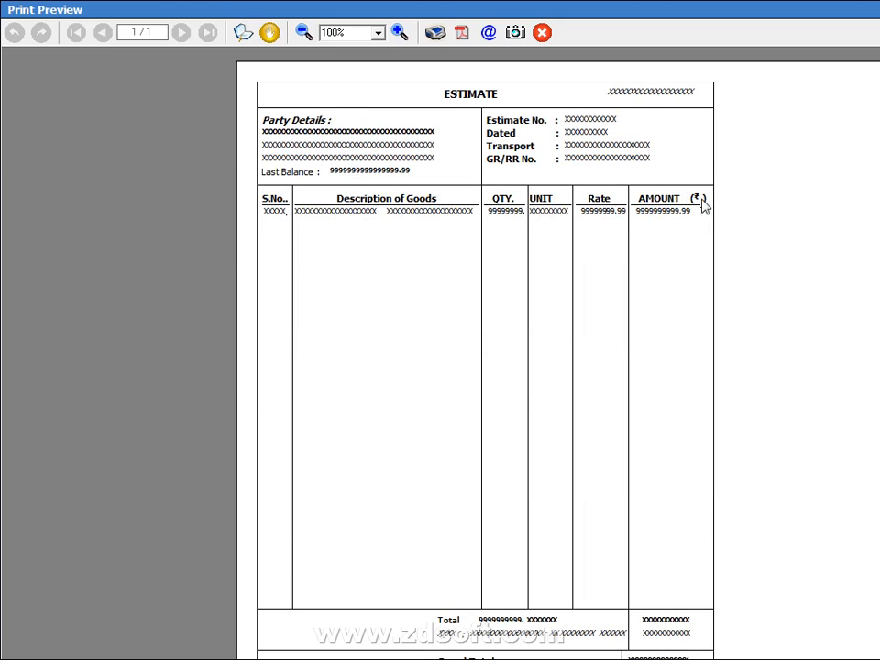
pyautogui.hotkey('alt', 'Tab')
pyautogui.press('Escape')
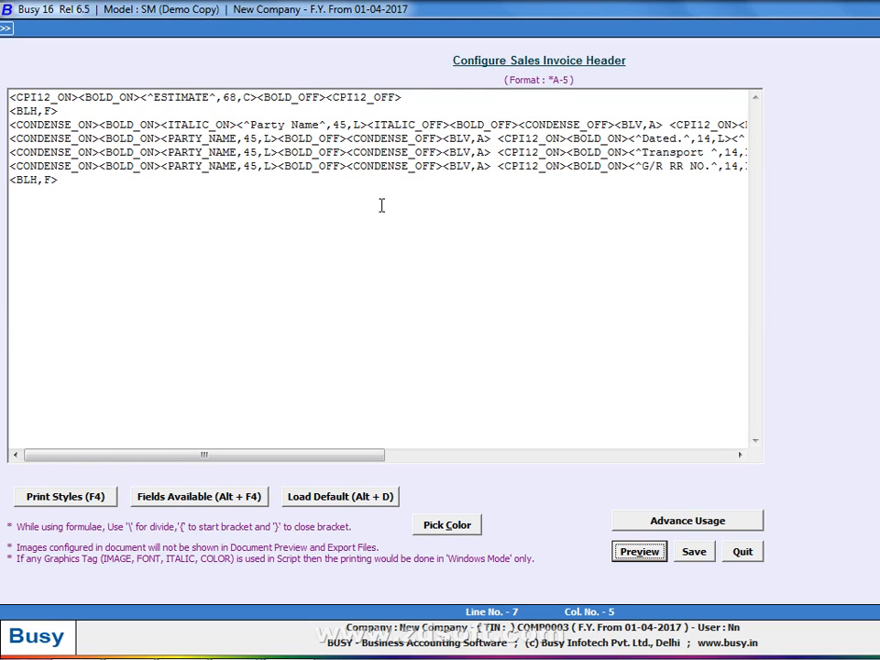
# Start line 8 with condense and bold codes, an S.NO. heading 5 wide left-aligned, and a divider
pyautogui.click(192, 183)
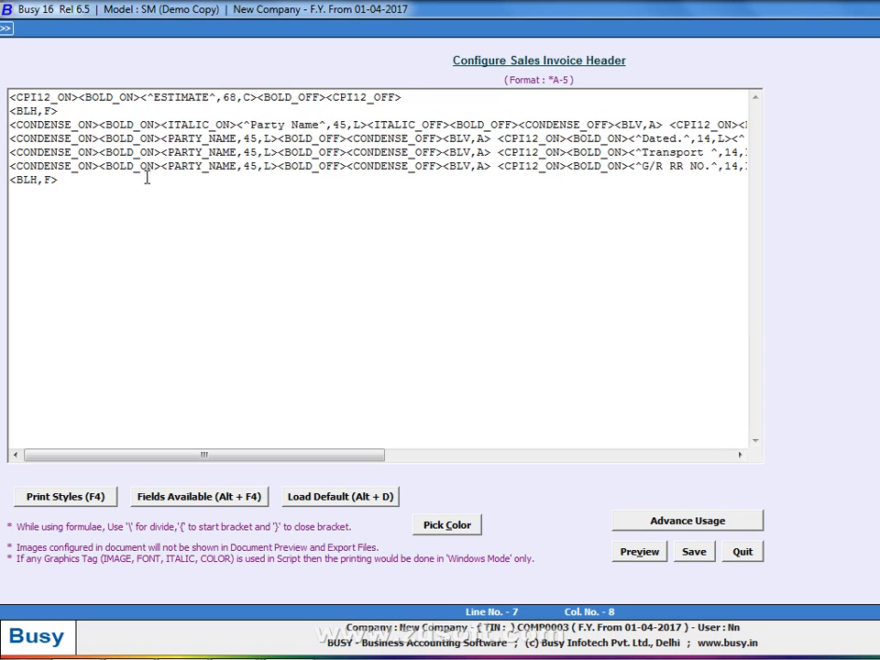
pyautogui.press('Return')
pyautogui.hotkey('alt', 'Tab')
pyautogui.hotkey('alt', 'Tab')
pyautogui.write('<CONDENSE_ON>')
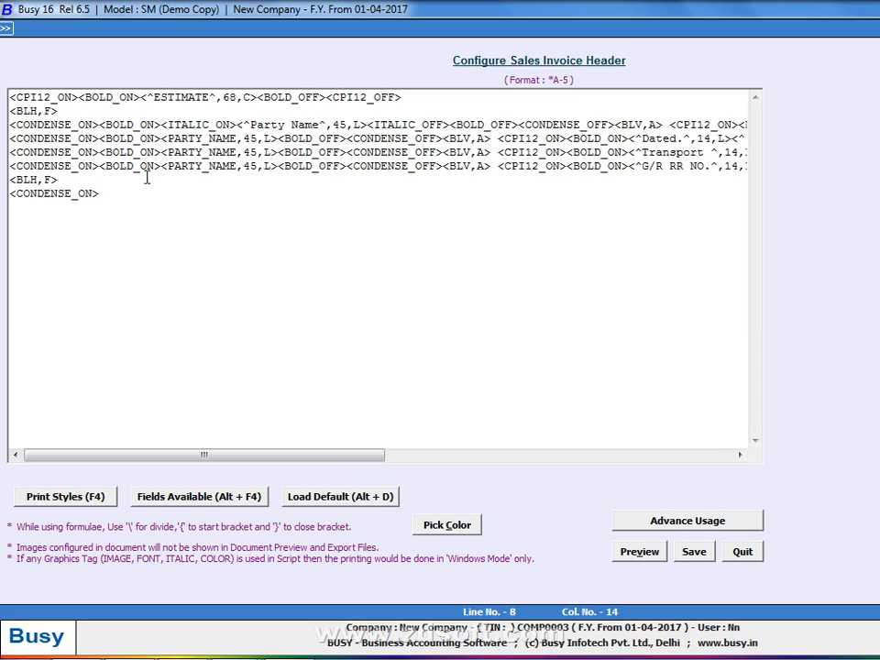
pyautogui.press('Return')
pyautogui.write('<^S.NO.^,5,L>')
pyautogui.hotkey('alt', 'Tab')
pyautogui.hotkey('alt', 'Tab')
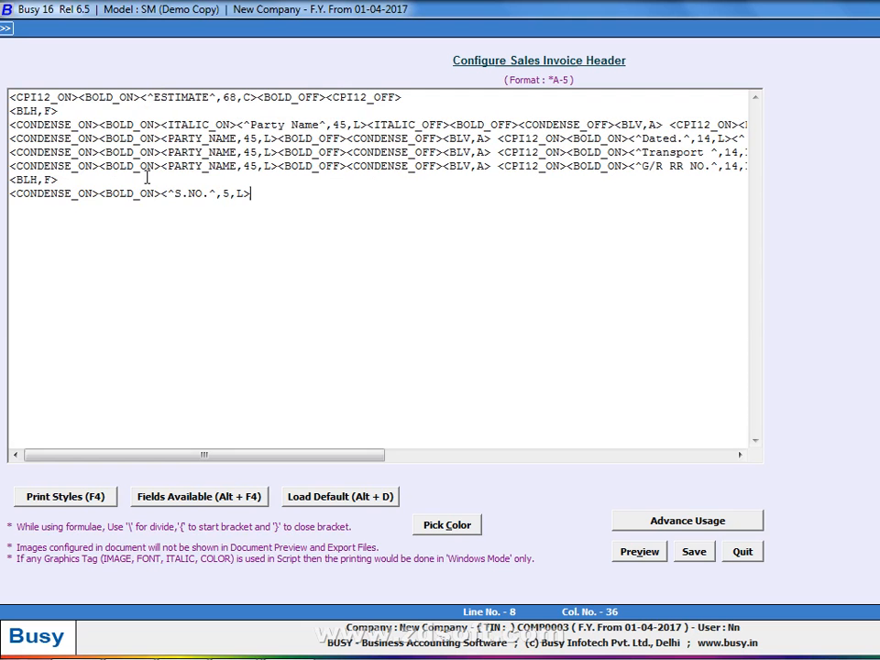
pyautogui.write('<BLV,A><')
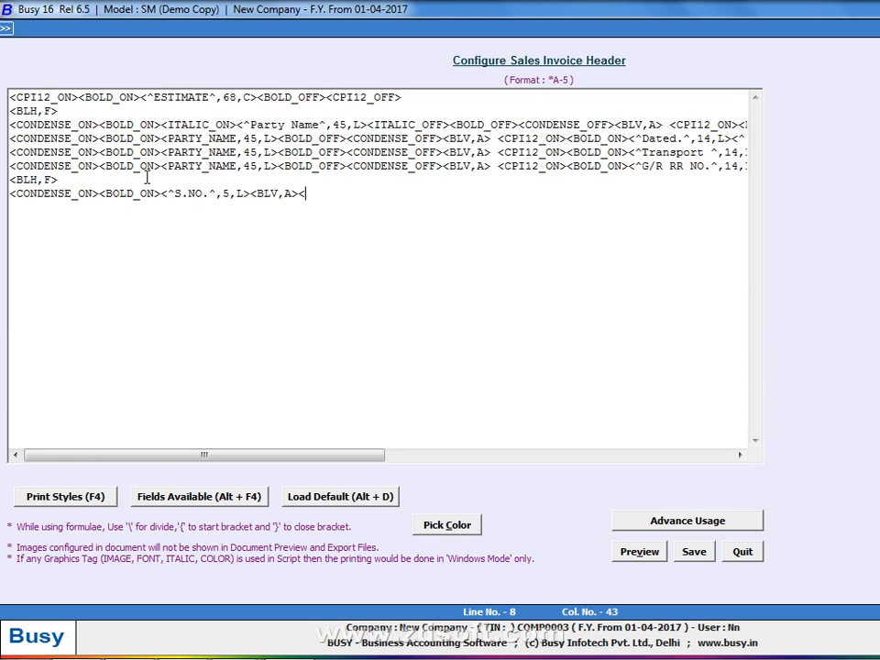
pyautogui.write('^')
# Add an ITEM INFORMATION heading 40 wide left-aligned, a divider, and begin the QTY heading
pyautogui.write('Desricap')
pyautogui.press('BackSpace')
pyautogui.press('BackSpace')
pyautogui.press('BackSpace')
pyautogui.press('BackSpace')
pyautogui.press('BackSpace')
pyautogui.press('BackSpace')
pyautogui.press('BackSpace')
pyautogui.press('BackSpace')
pyautogui.write('it')
pyautogui.press('BackSpace')
pyautogui.press('BackSpace')
pyautogui.write('ITEM INF')
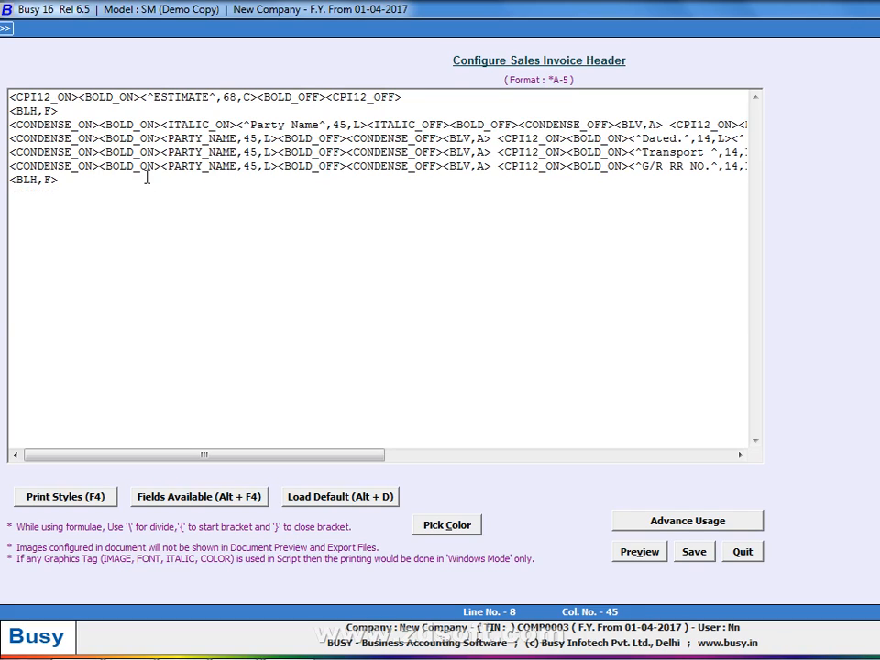
pyautogui.write('ORMATION')
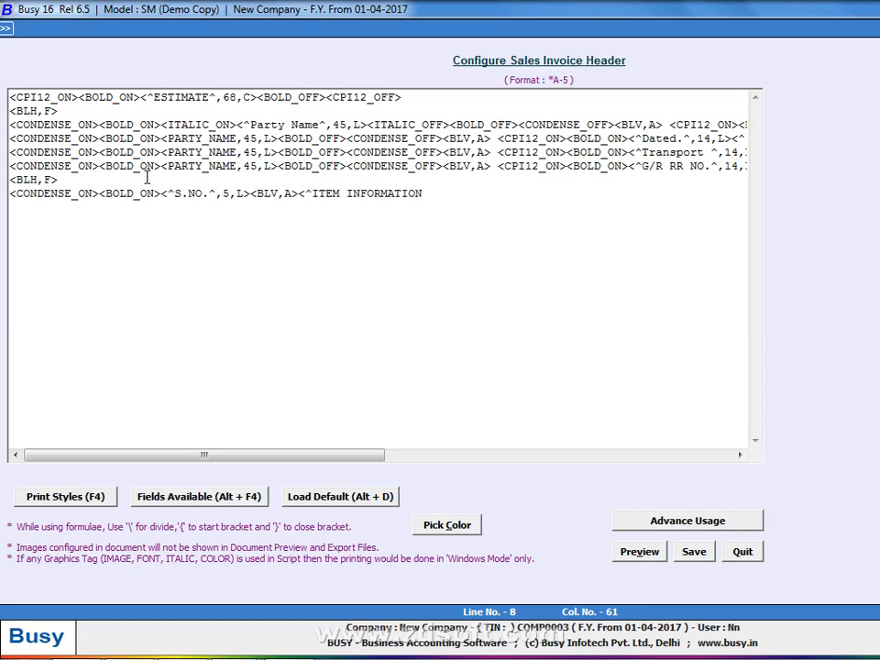
pyautogui.write('^,40,L><BLV,A><')
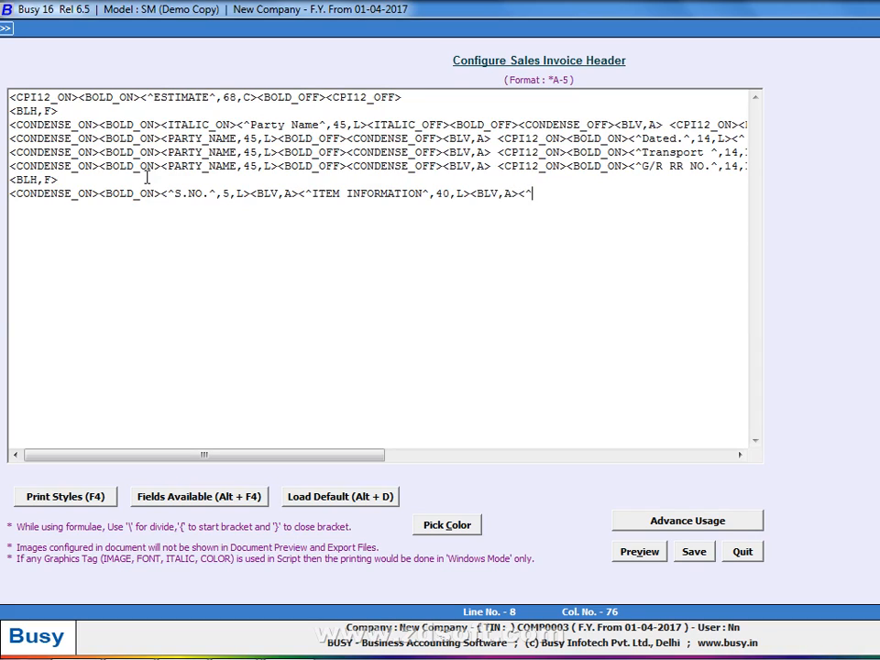
pyautogui.write('^QTY^,')
# Finish line 8 with UNIT (10), RATE (13) and AMOUNT (15) headings, then BOLD_OFF and CONDENSE_OFF
pyautogui.write(',L><BLV,A')
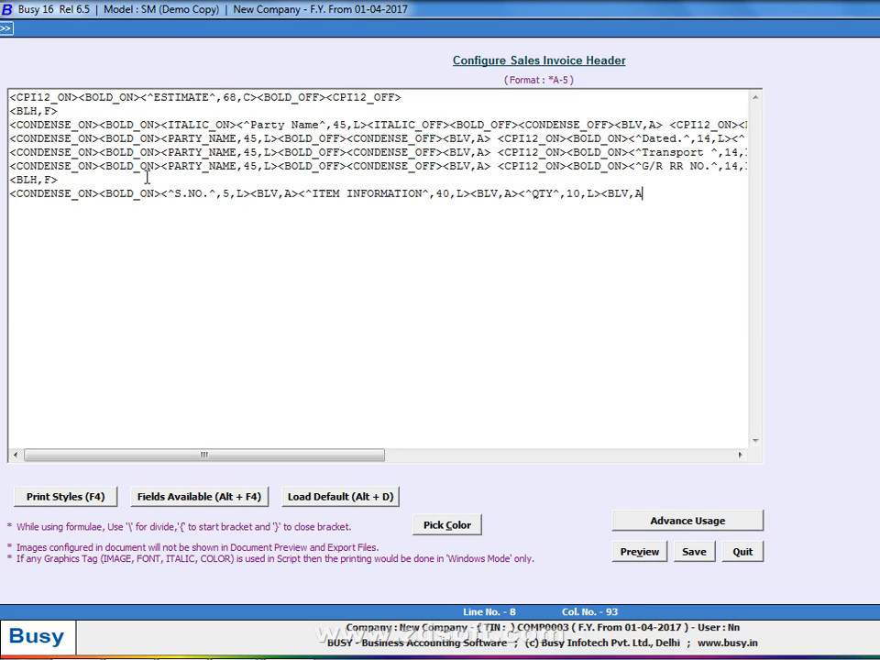
pyautogui.write('><^UNIT^,')
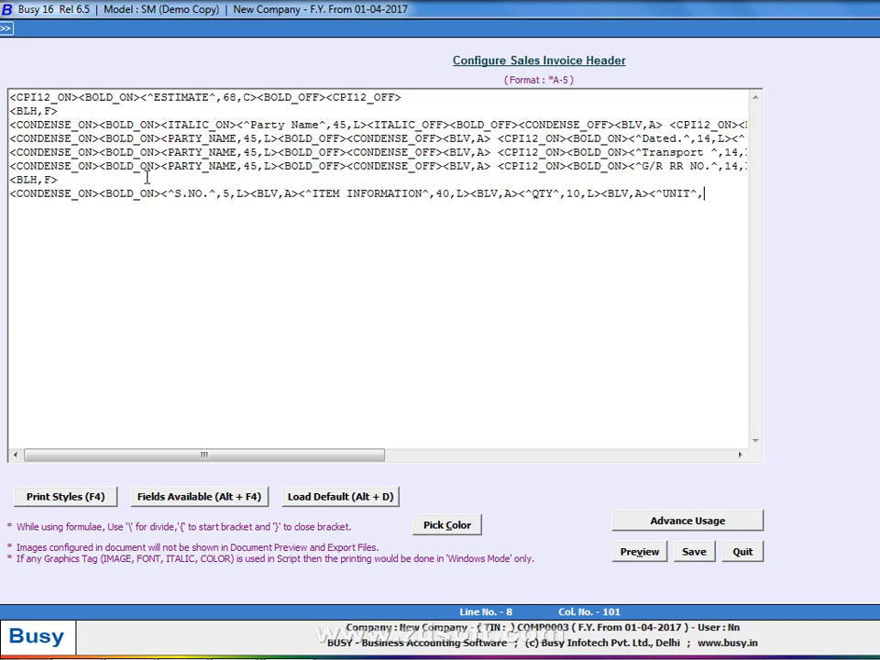
pyautogui.write('L10,L?>')
pyautogui.press('BackSpace')
pyautogui.press('BackSpace')
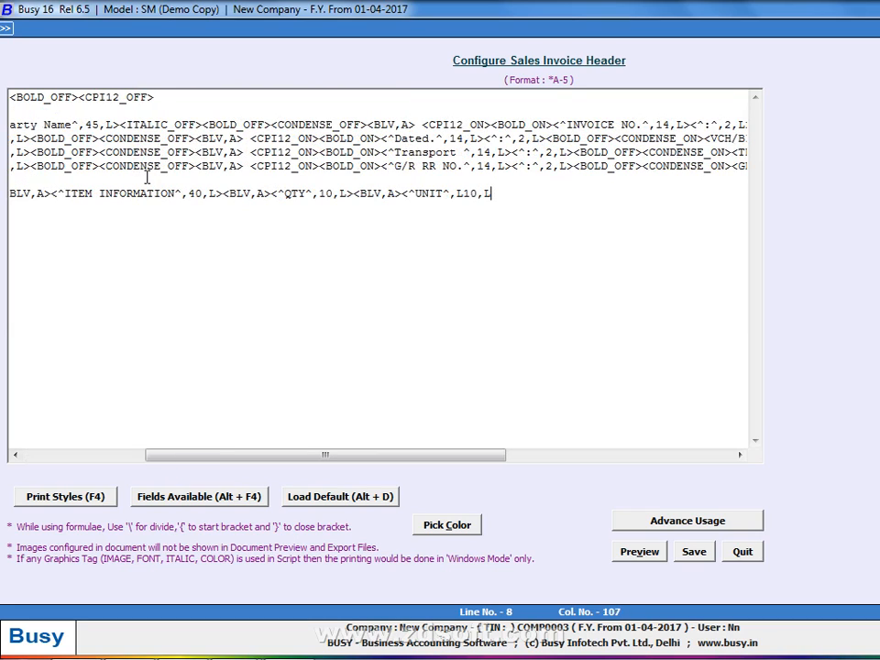
pyautogui.write('><BLV,A><^RATE^')
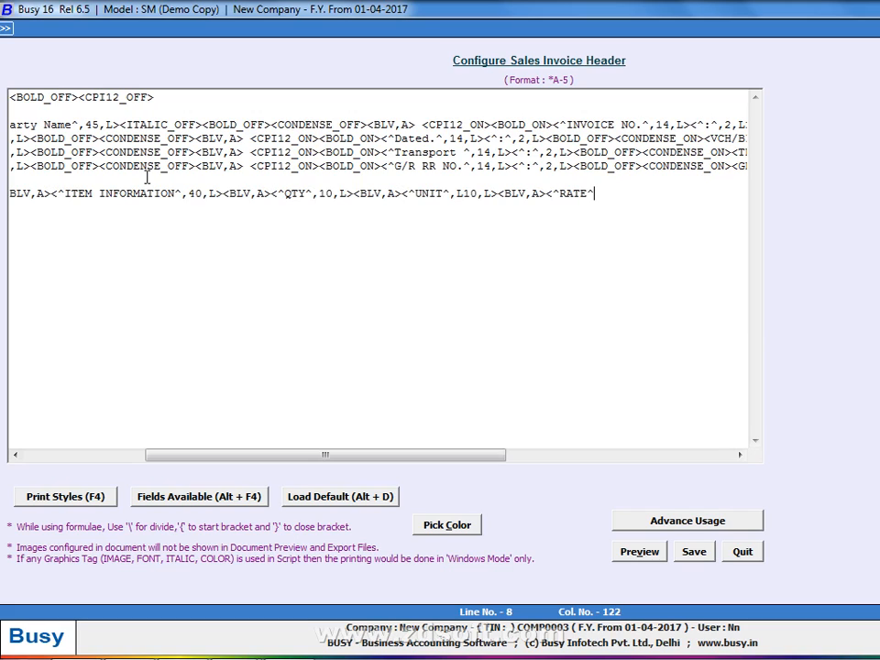
pyautogui.write(',13,L><BLV,A><')
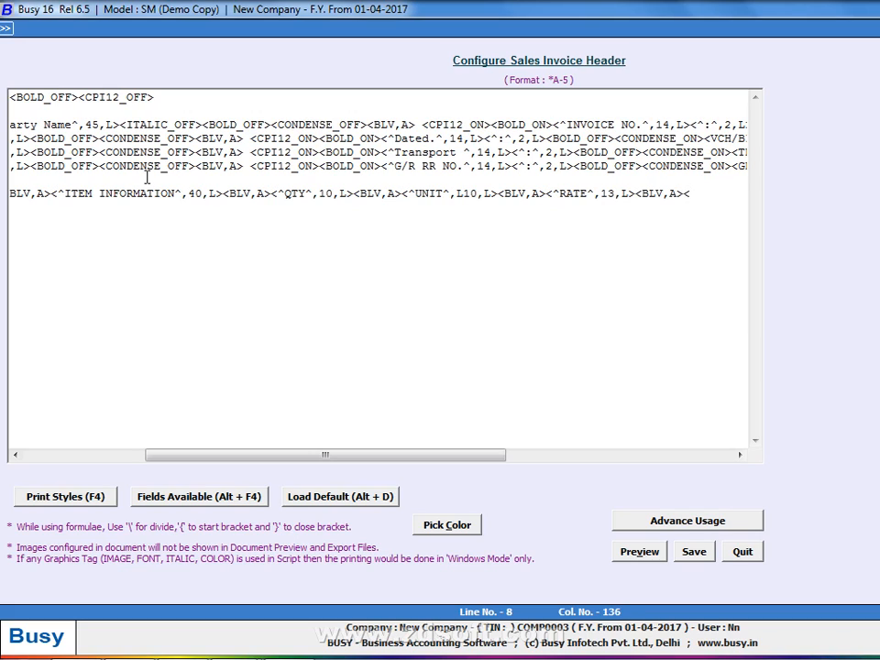
pyautogui.write('^AMO')
pyautogui.write('UNT')
pyautogui.write('^,L')
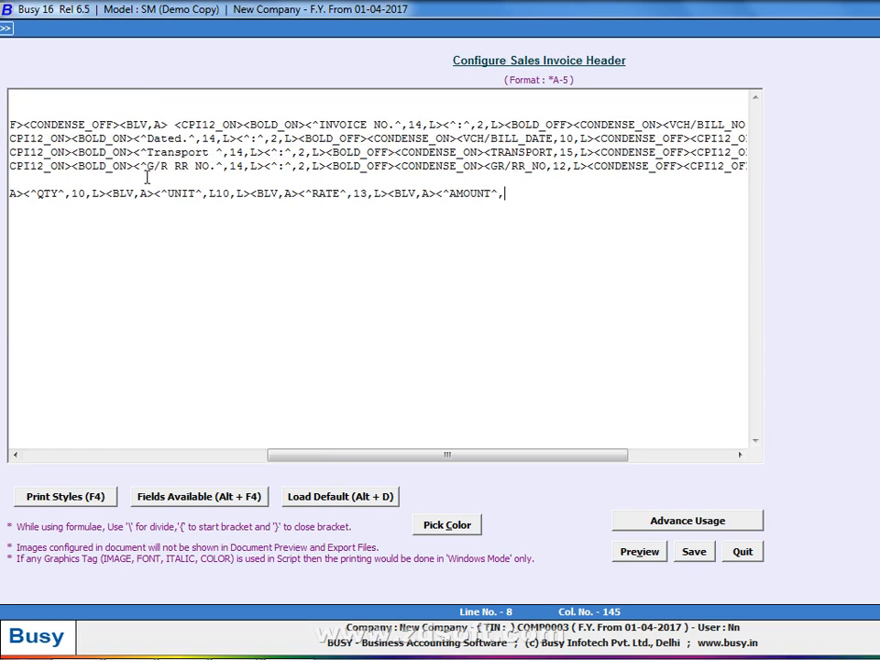
pyautogui.write('15,L>')
pyautogui.write('<BOLD_OFF>')
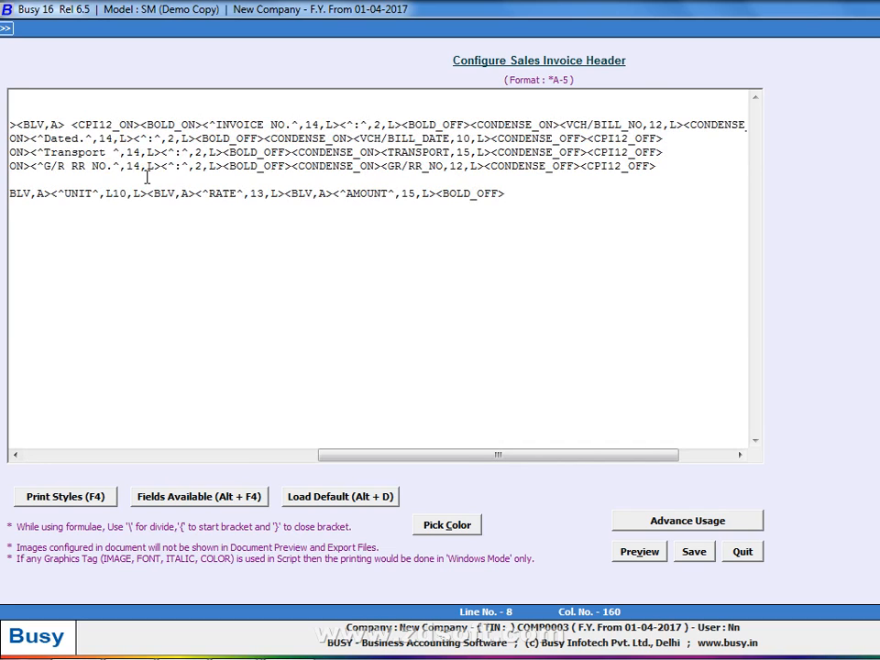
pyautogui.write('<CONDENSE_OFF>')
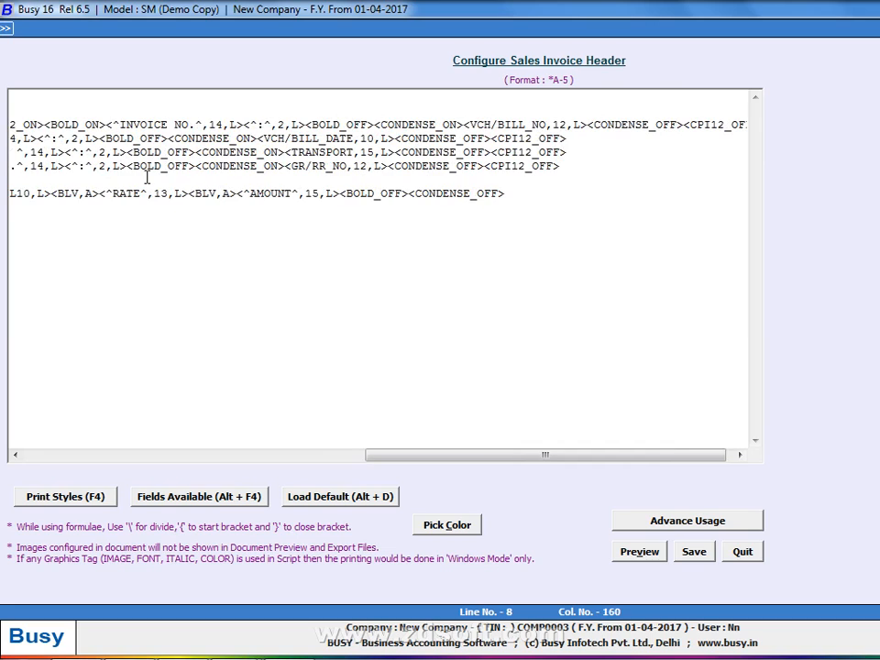
pyautogui.hotkey('alt', 'v')
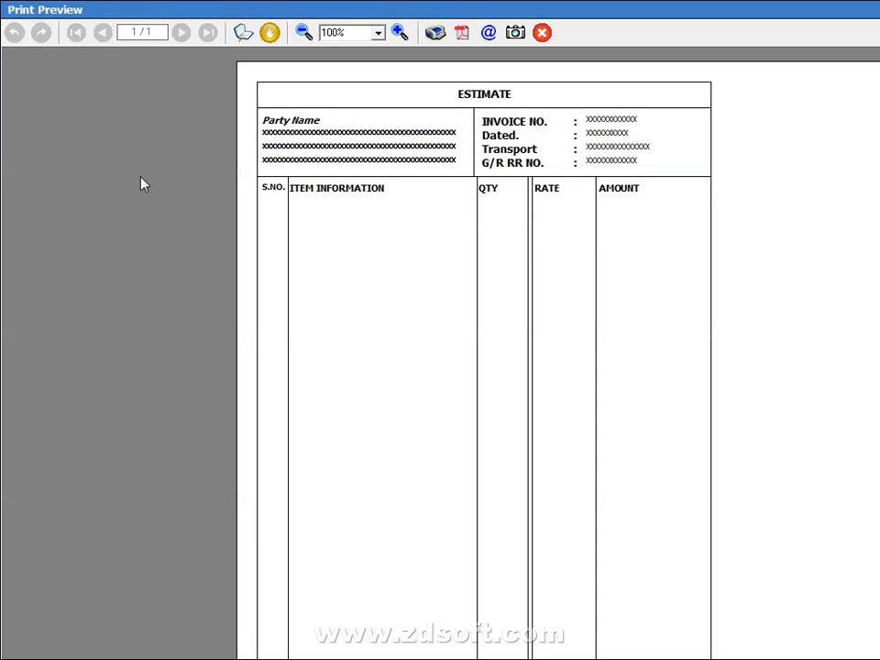
# Remove the stray L from the UNIT heading's width and preview the row
pyautogui.press('Escape')
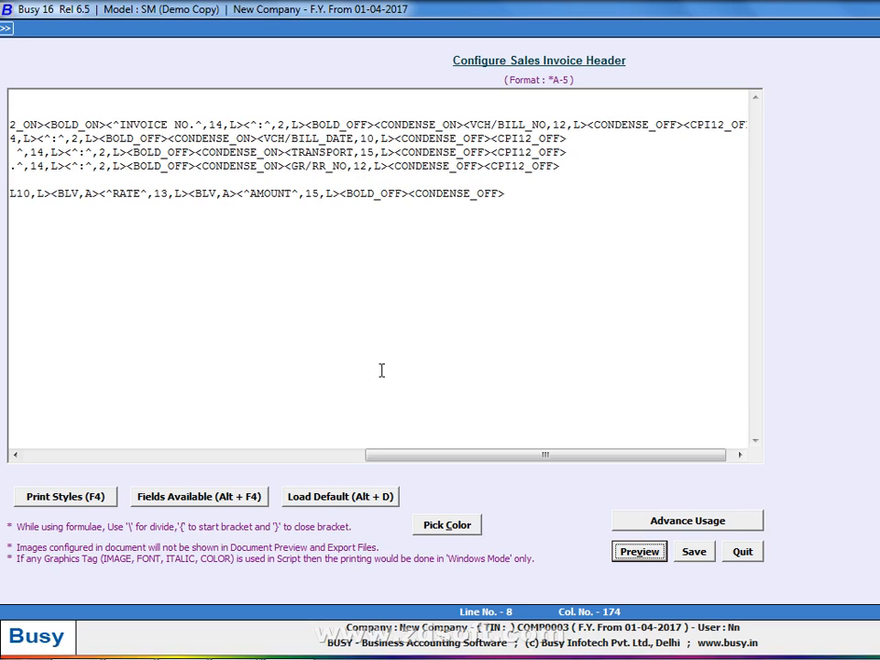
pyautogui.moveTo(395, 458); pyautogui.dragTo(280, 456)
pyautogui.click(253, 180)
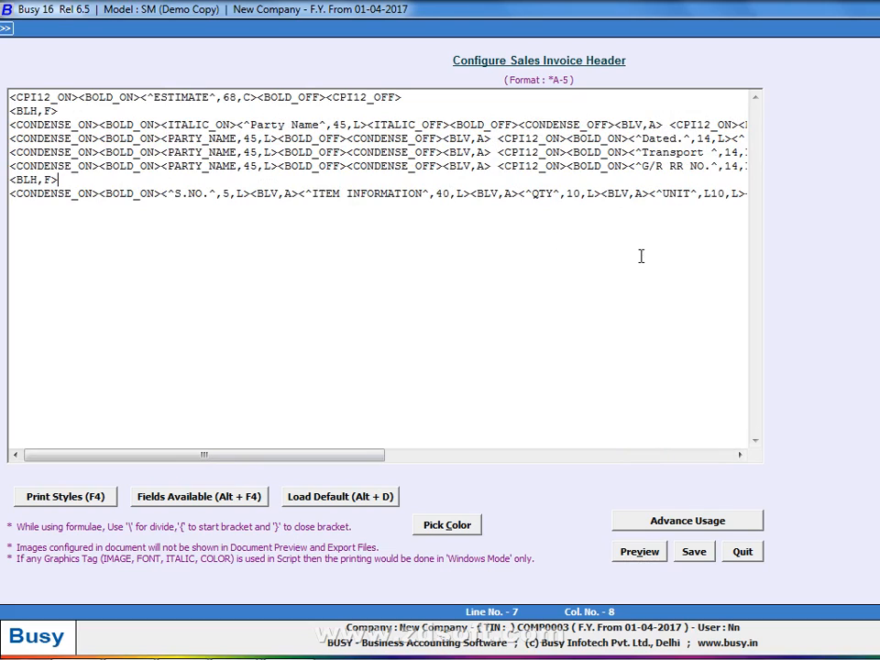
pyautogui.click(714, 193)
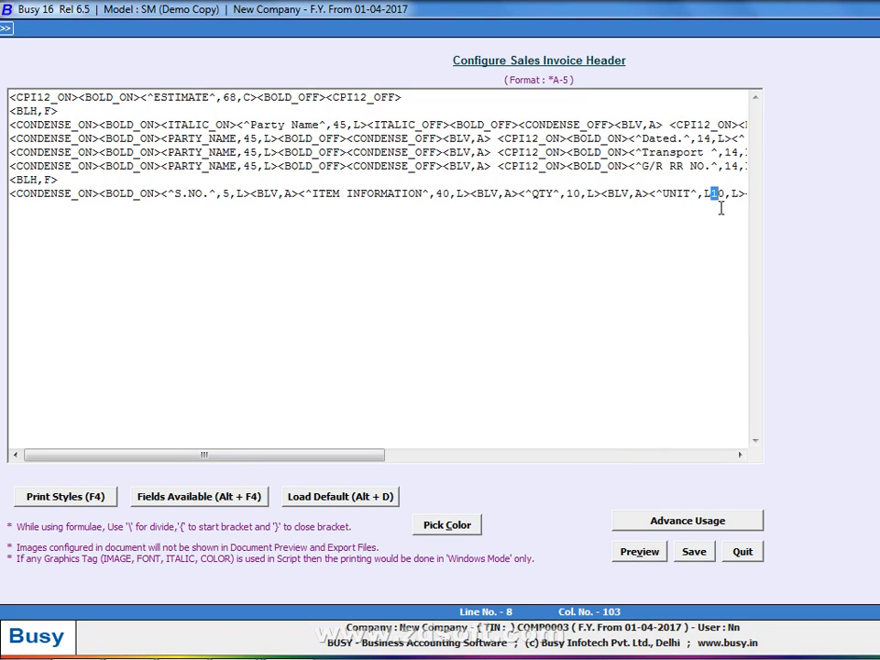
pyautogui.press('BackSpace')
pyautogui.hotkey('alt', 'v')
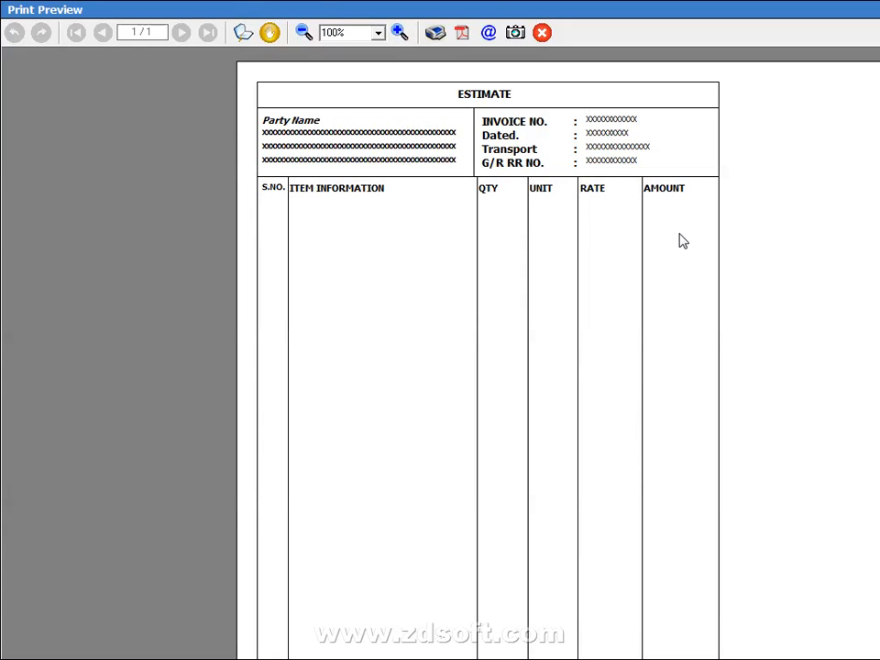
pyautogui.press('Escape')
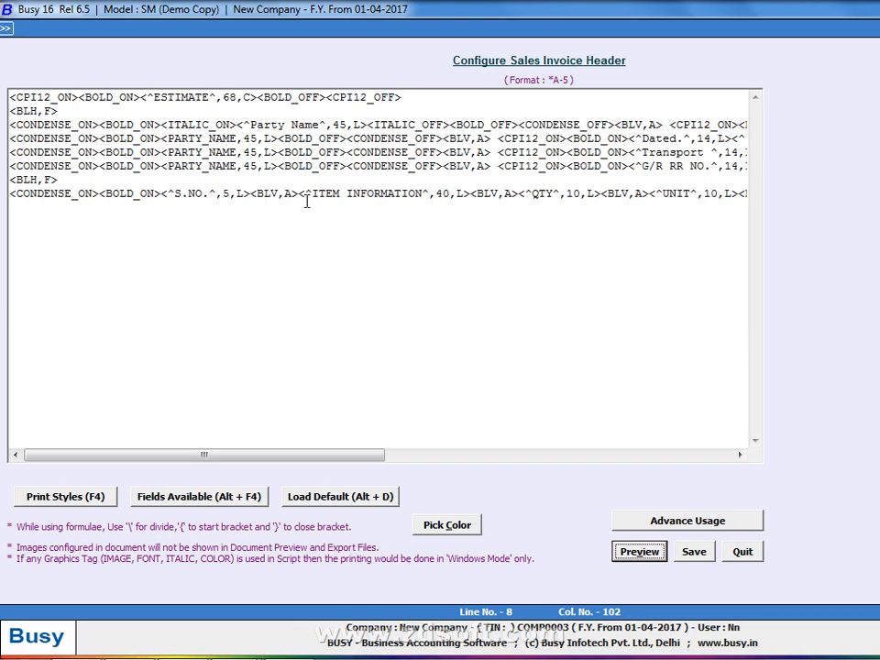
# Center the ITEM INFORMATION heading and close line 8 with <BLH,F>, comparing with the reference preview
pyautogui.click(461, 193)
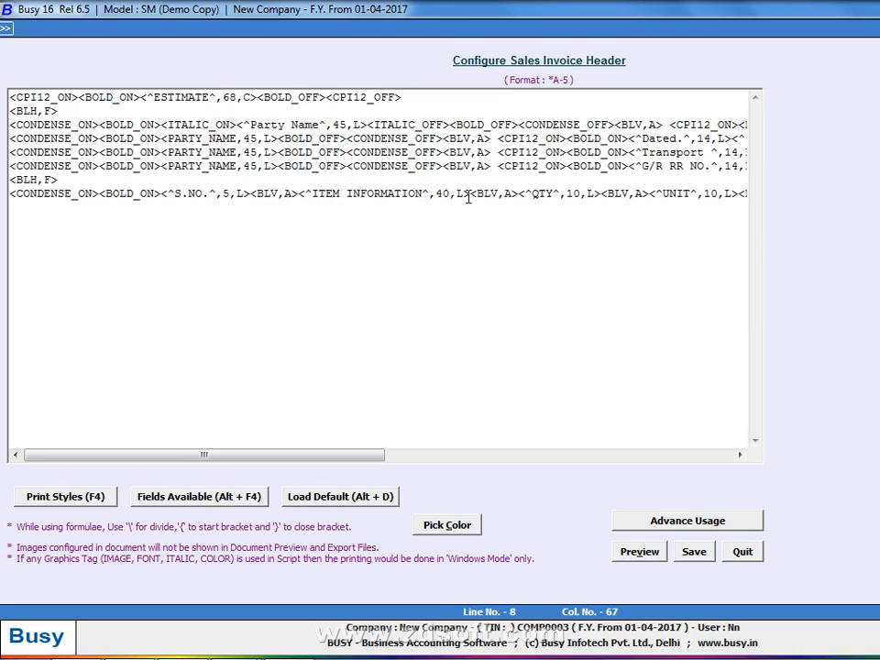
pyautogui.press('BackSpace')
pyautogui.write('C')
pyautogui.press('End')
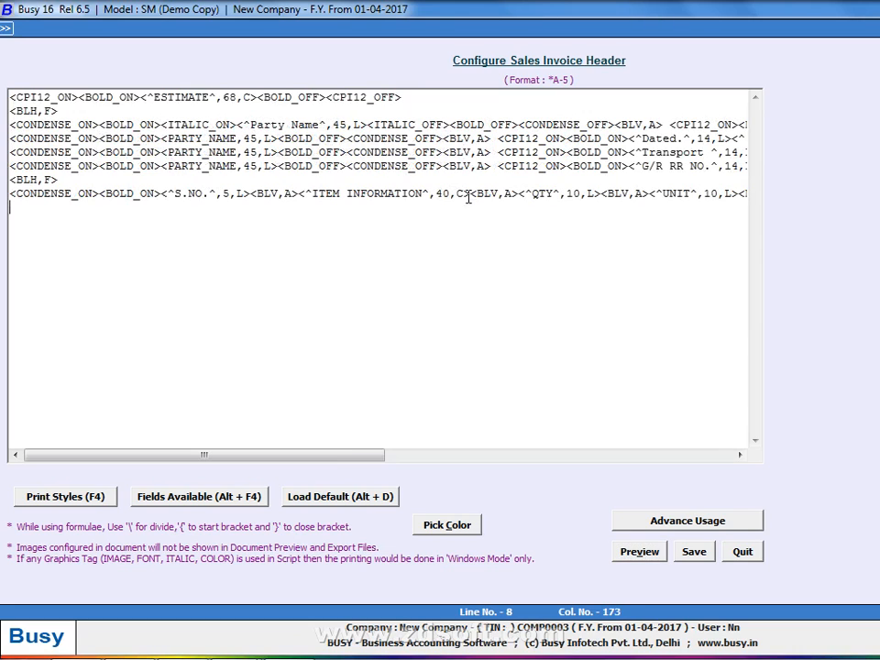
pyautogui.write('<BL')
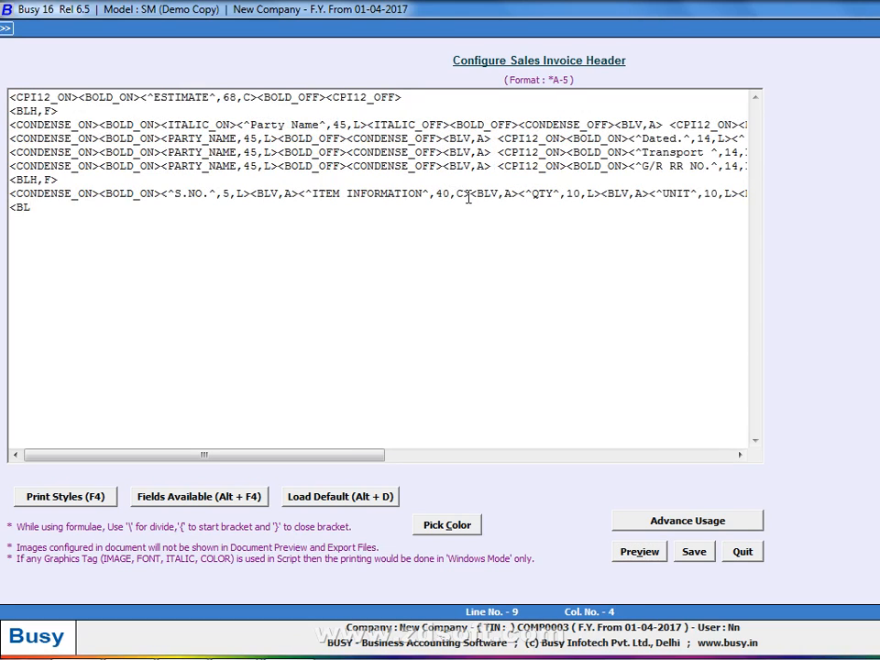
pyautogui.write('H,F>')
pyautogui.hotkey('alt', 'v')
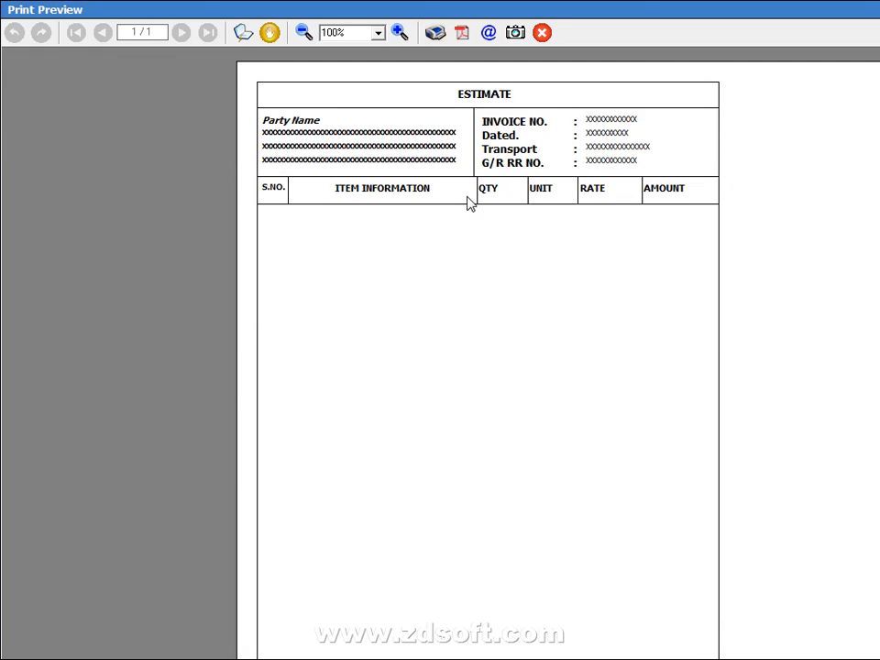
pyautogui.press('Escape')
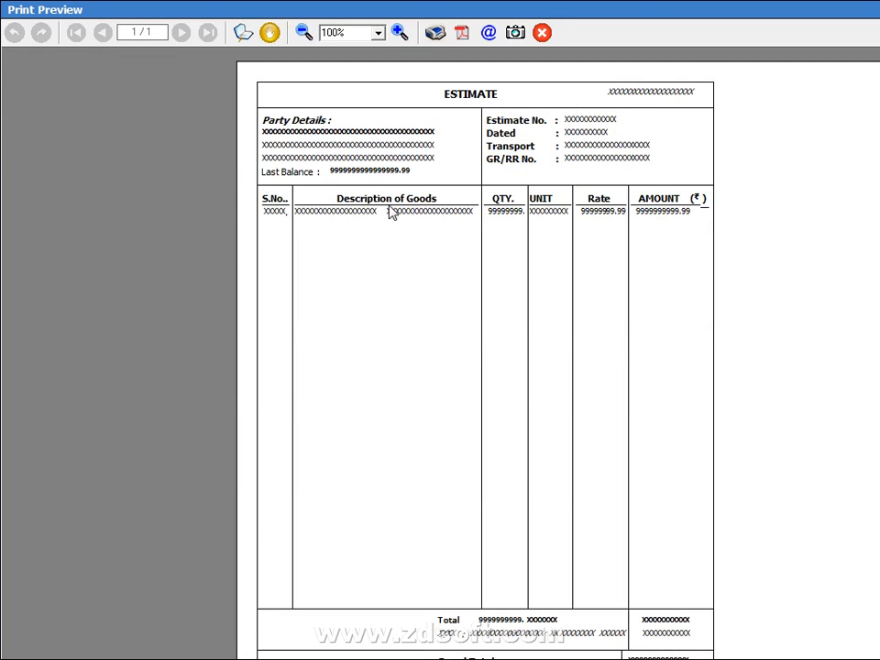
pyautogui.hotkey('alt', 'Tab')
pyautogui.hotkey('alt', 'Tab')
pyautogui.hotkey('alt', 'Tab')
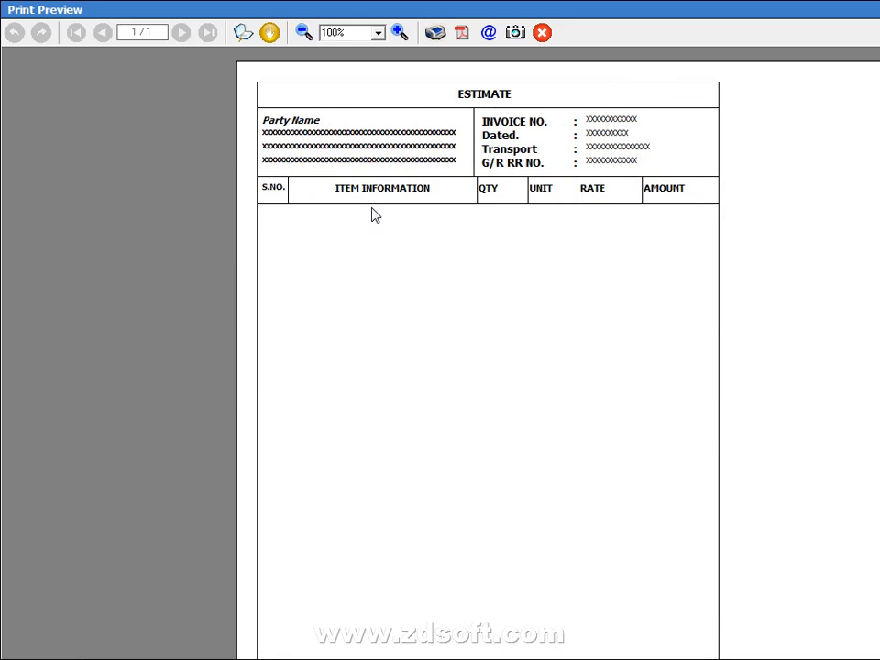
pyautogui.hotkey('alt', 'Tab')
pyautogui.press('Escape')
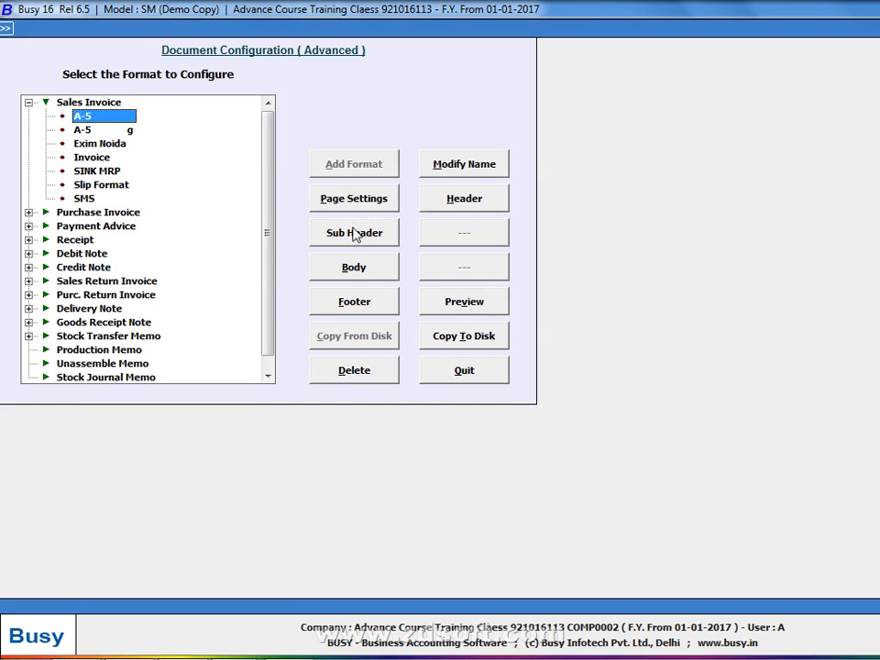
# Save the header configuration, leave Document Configuration, and bring up the Transactions voucher list
pyautogui.hotkey('alt', 'p')
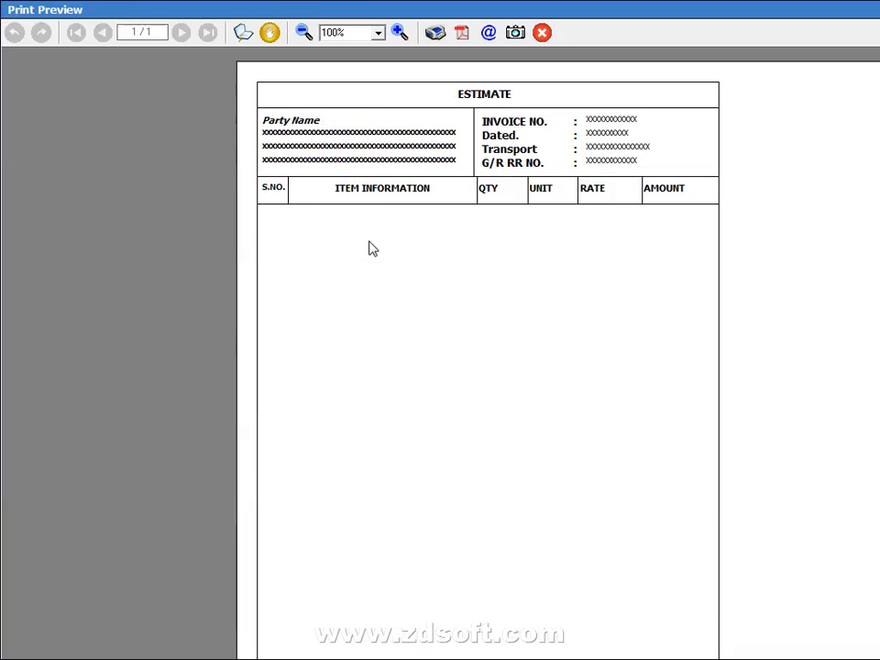
pyautogui.press('Escape')
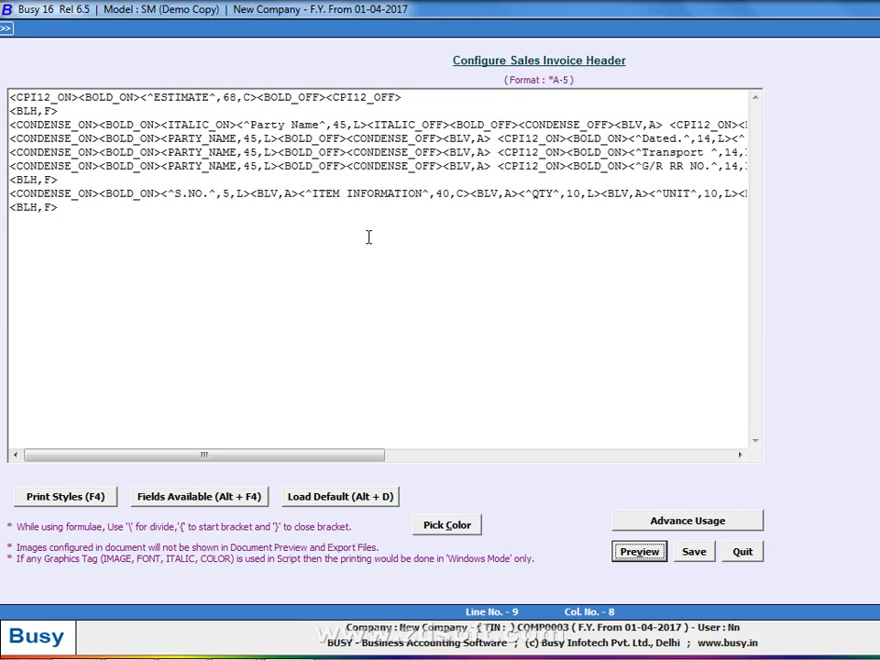
pyautogui.press('Escape')
pyautogui.press('Return')
pyautogui.press('Escape')
pyautogui.press('Escape')
pyautogui.press('Right')
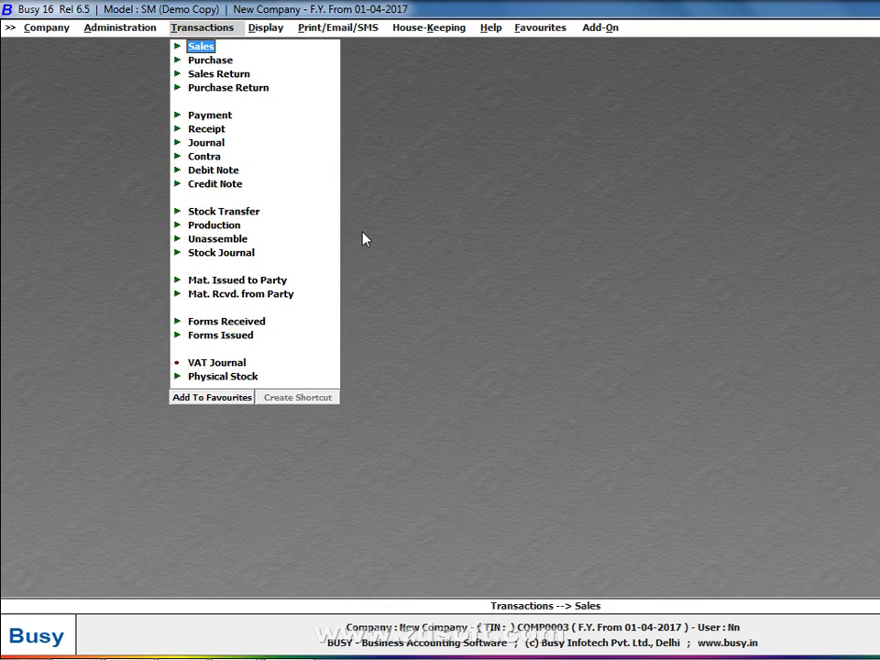
# Start a Main-series sales voucher with sale type C/C-Form, party Busy Infotech Pvt. Ltd., Main Store
pyautogui.press('Return')
pyautogui.press('Return')
pyautogui.press('Return')
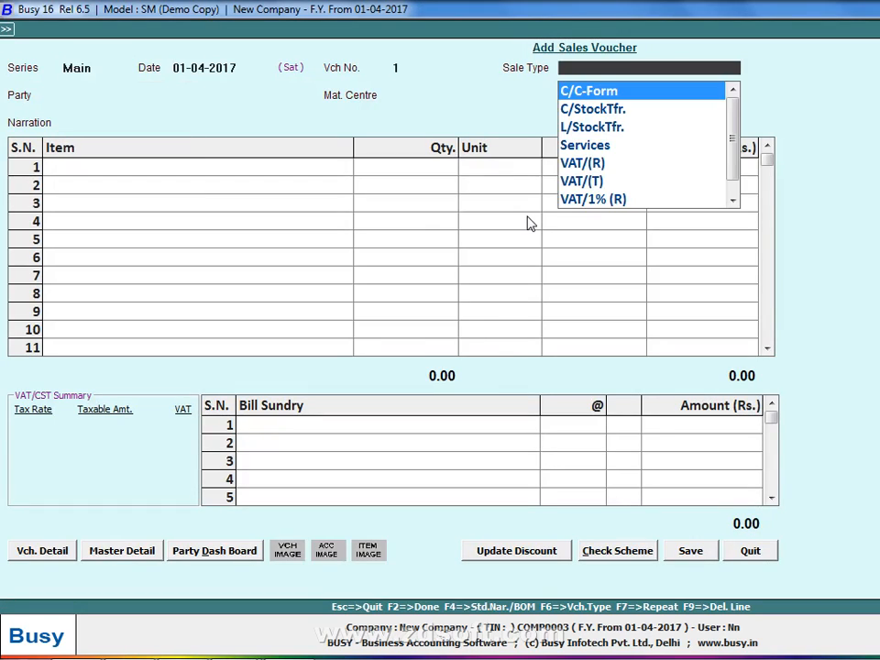
pyautogui.write('Ex')
pyautogui.press('Return')
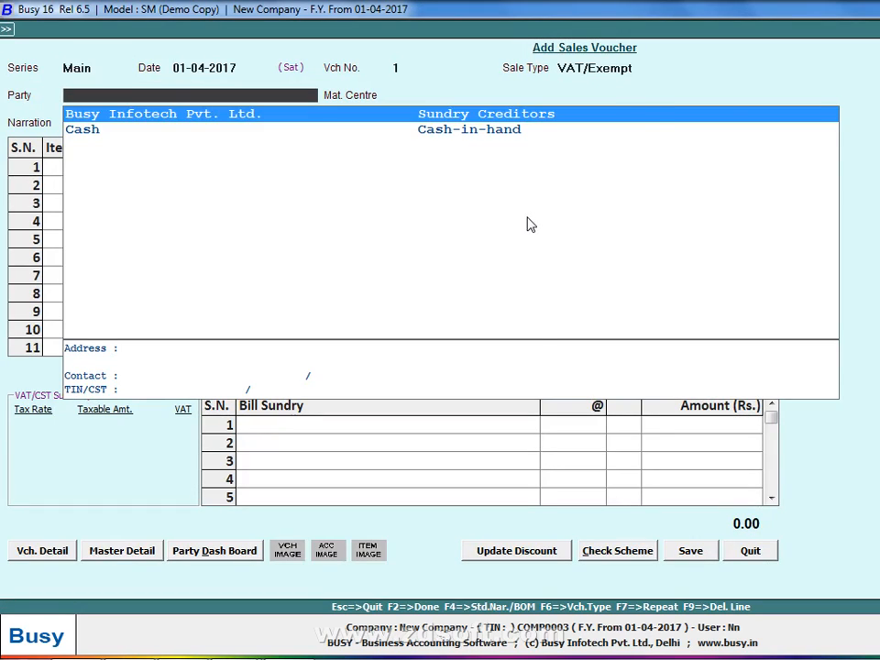
pyautogui.press('Escape')
pyautogui.write('C')
pyautogui.press('Return')
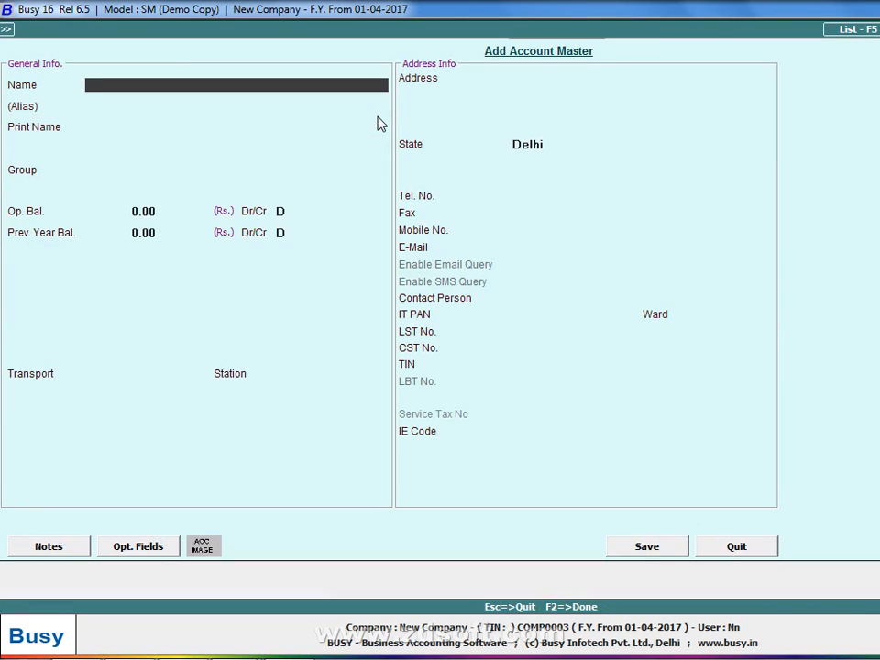
pyautogui.press('Escape')
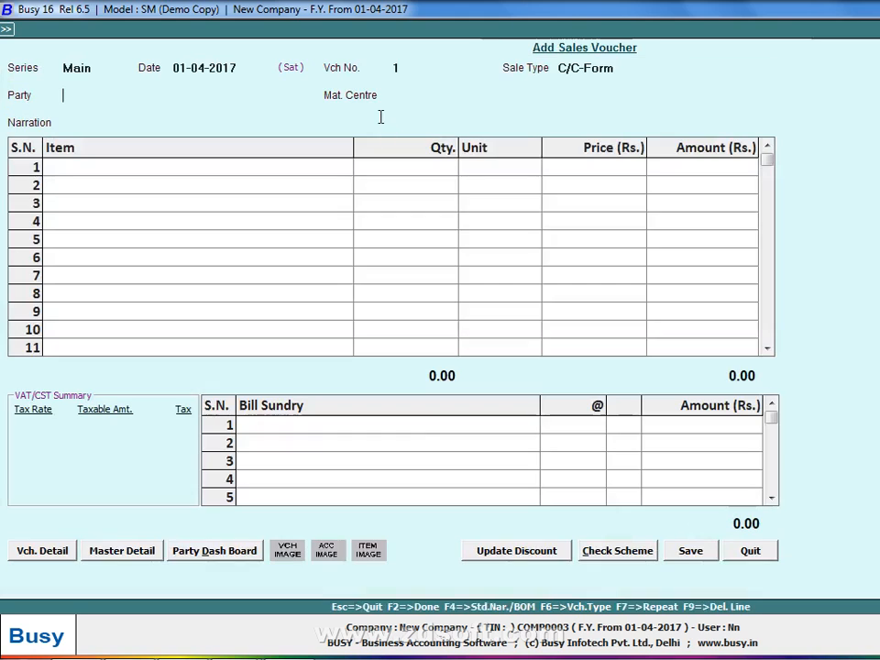
pyautogui.press('Return')
pyautogui.press('Return')
pyautogui.press('Return')
pyautogui.press('Return')
pyautogui.press('Return')
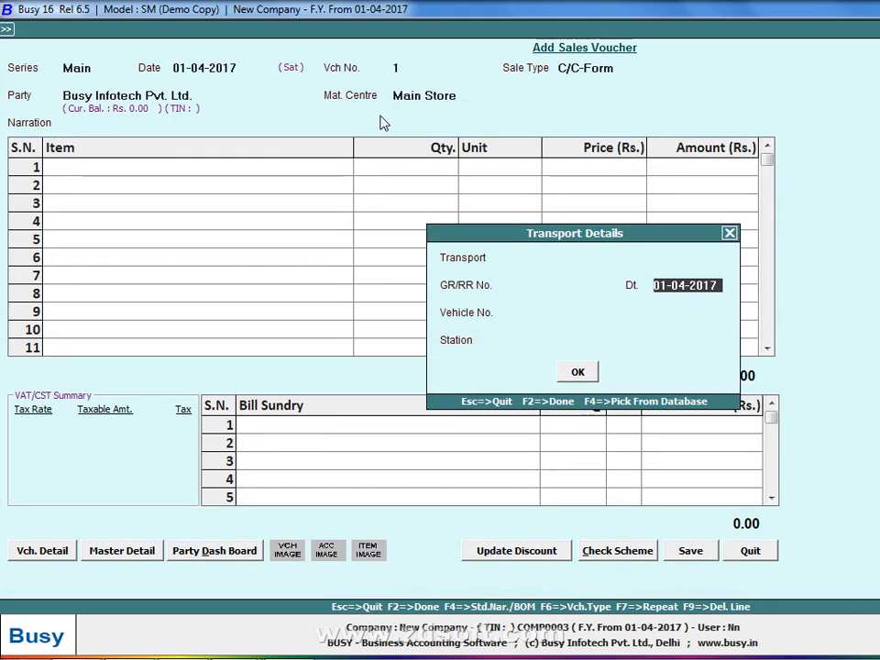
pyautogui.press('Return')
pyautogui.press('Return')
pyautogui.press('Return')
pyautogui.press('Return')
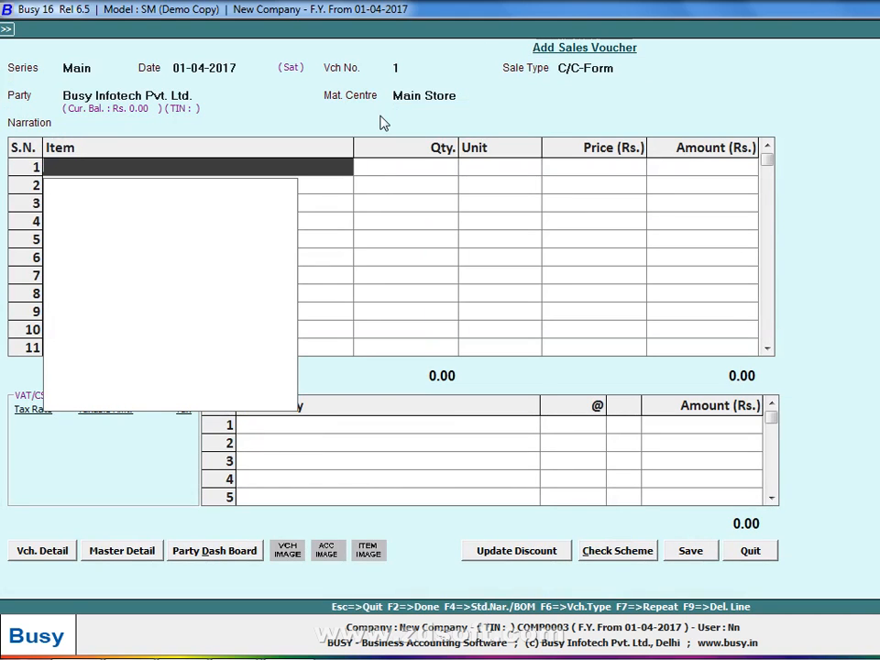
# Create new item CLOTH in group General, unit Pcs., prices 110 and 1056
pyautogui.press('F3')
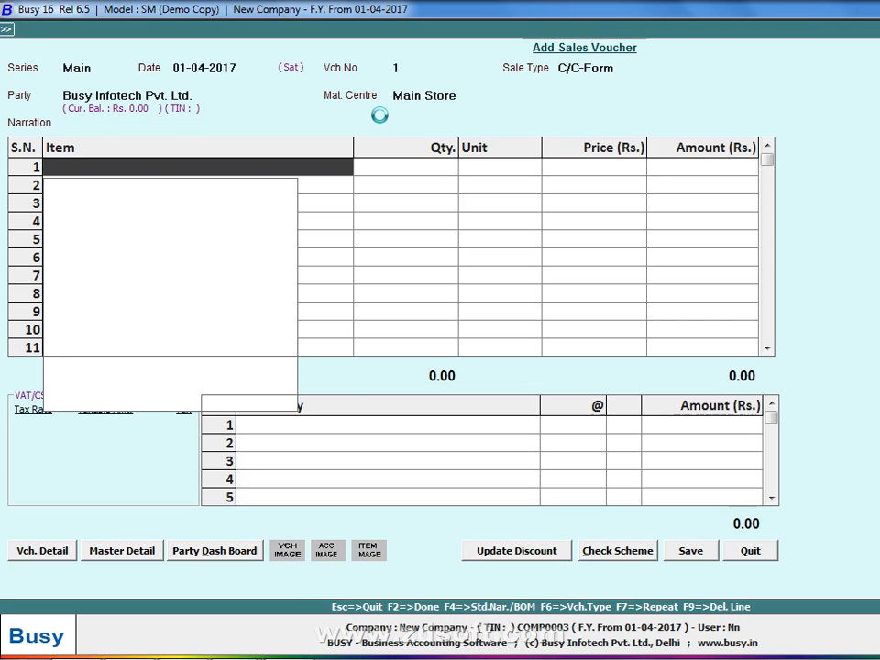
pyautogui.write('CLOTH')
pyautogui.press('Return')
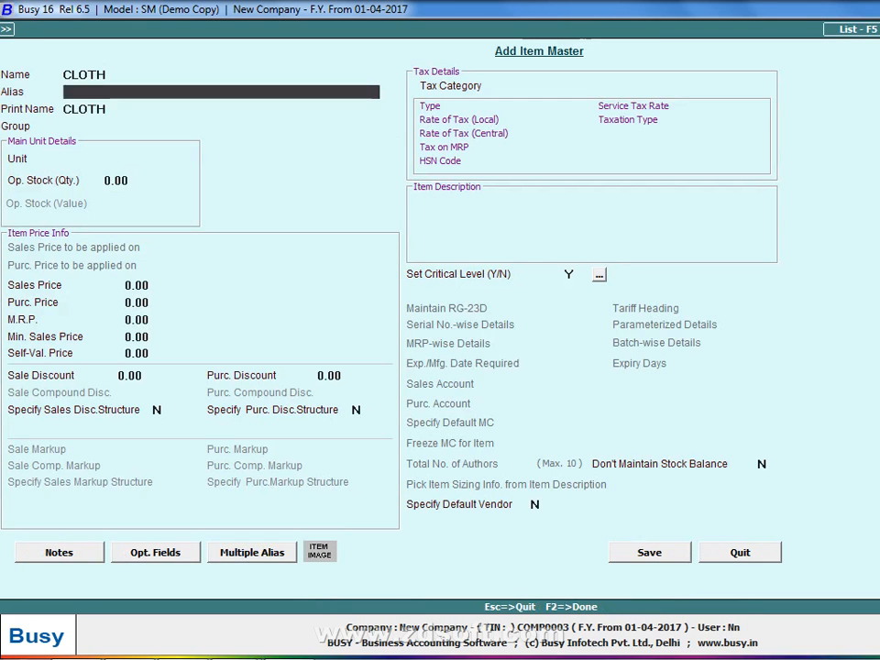
pyautogui.press('Return')
pyautogui.press('Return')
pyautogui.press('Return')
pyautogui.write('P')
pyautogui.press('Return')
pyautogui.press('Return')
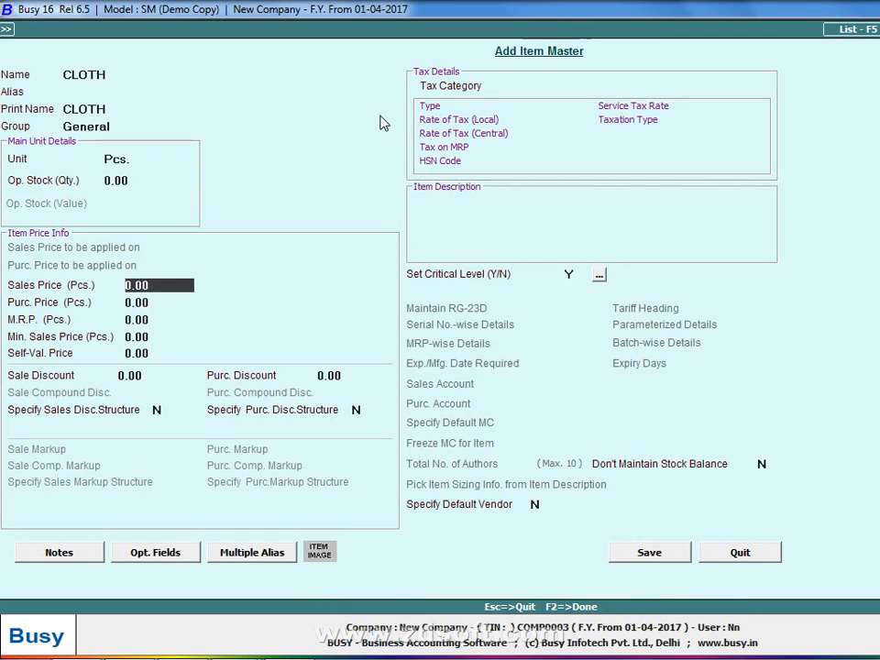
pyautogui.write('110')
pyautogui.press('Return')
pyautogui.write('1056')
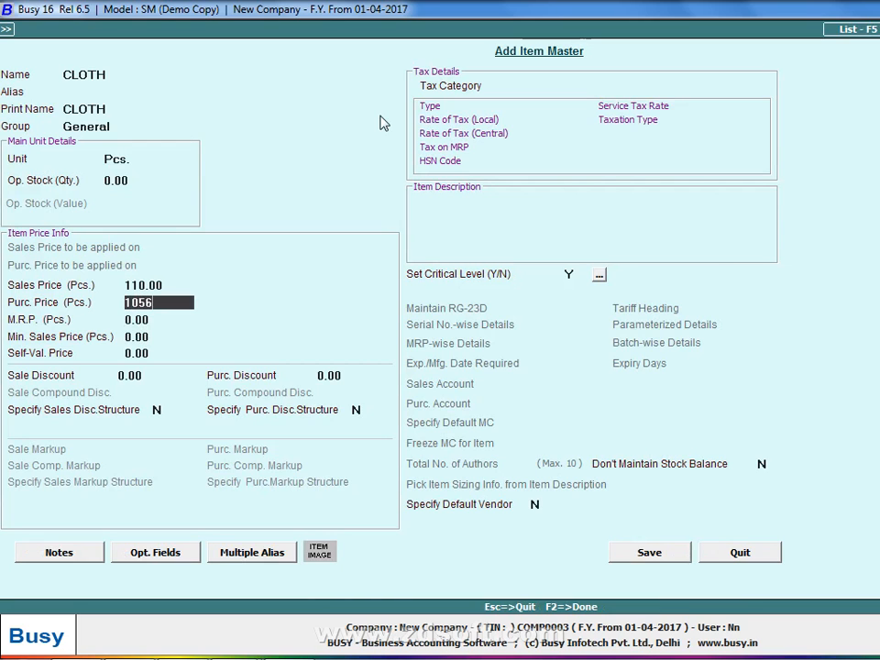
pyautogui.press('F2')
pyautogui.press('Return')
# Enter quantity 10 of CLOTH and save the voucher, accepting negative-stock and no-sales-tax prompts
pyautogui.write('10')
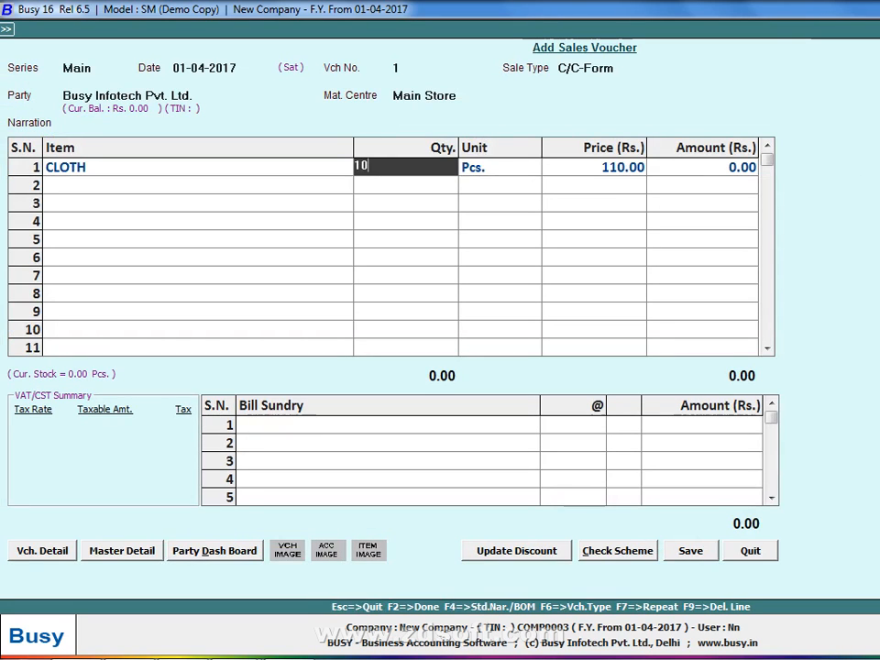
pyautogui.press('Return')
pyautogui.press('F2')
pyautogui.press('y')
pyautogui.press('n')
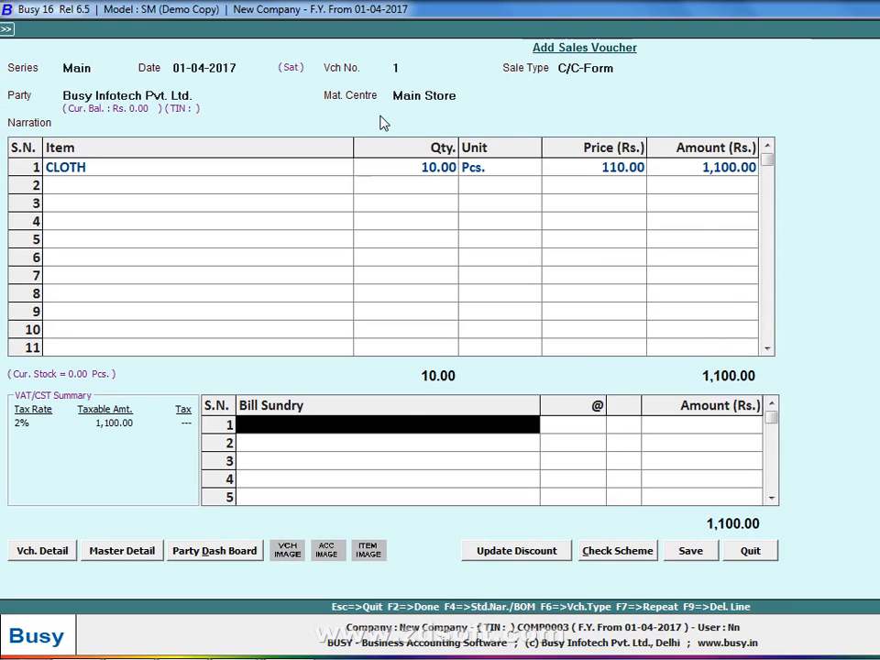
pyautogui.press('F2')
pyautogui.press('y')
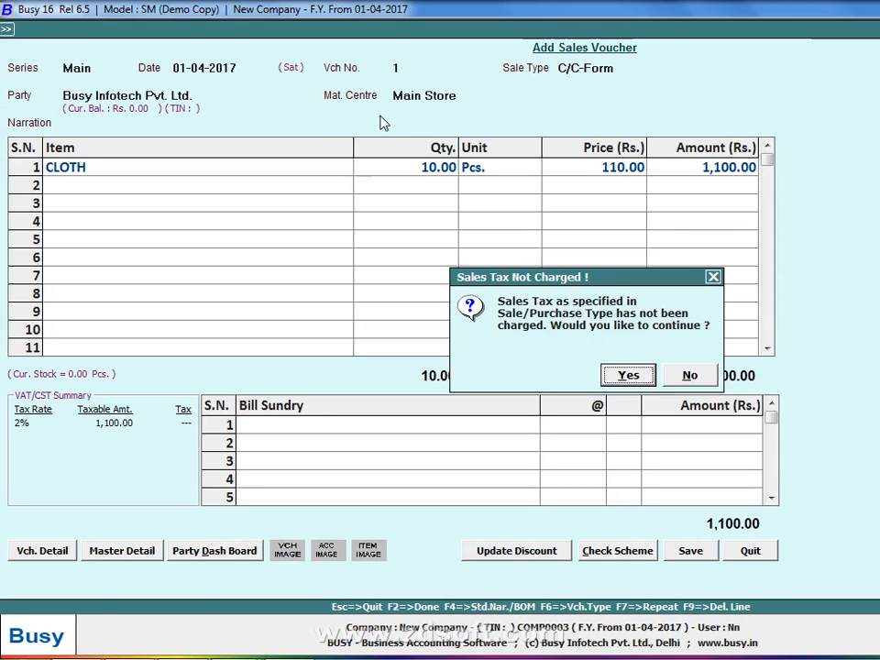
pyautogui.press('y')
# Choose the *A-5 print format with one copy and preview the invoice
pyautogui.press('Return')
pyautogui.press('Return')
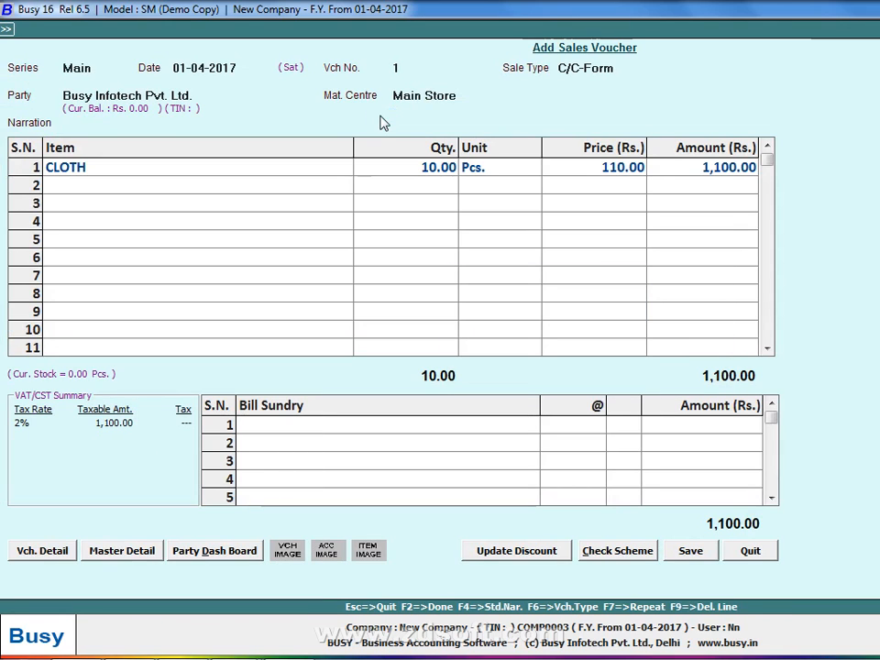
pyautogui.press('Down')
pyautogui.press('Return')
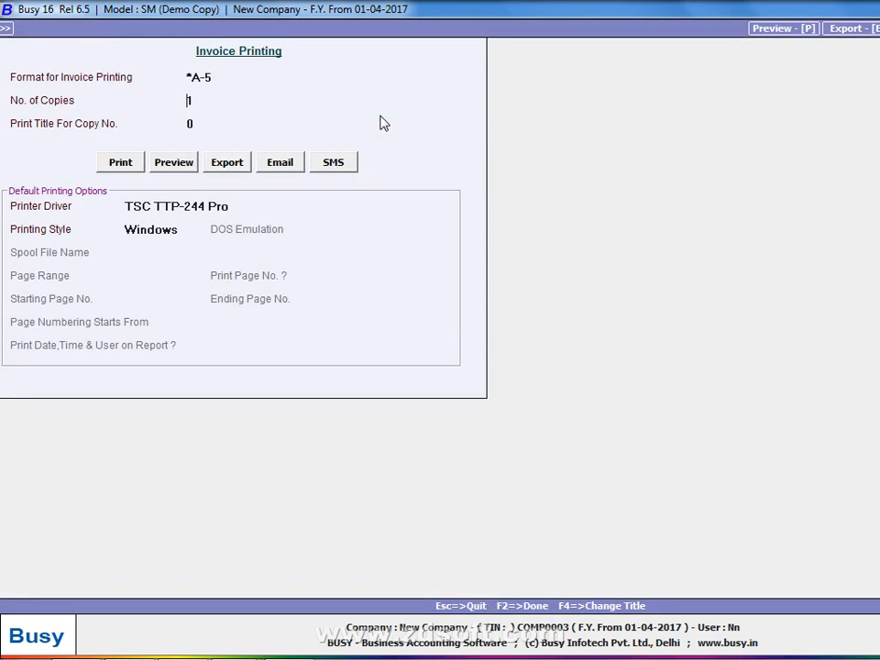
pyautogui.press('Return')
pyautogui.press('Return')
pyautogui.press('Return')
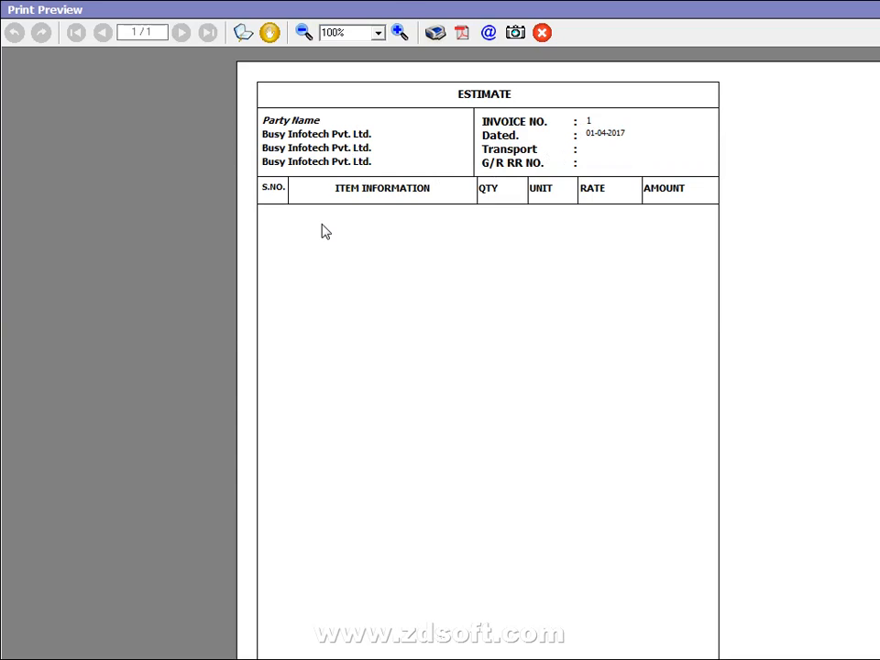
# Close the A-5 preview, then open and save the *A-5 Sales Invoice body layout in Advanced document configuration
pyautogui.press('Escape')
pyautogui.press('Escape')
pyautogui.press('Escape')
pyautogui.press('Escape')
pyautogui.press('Left')
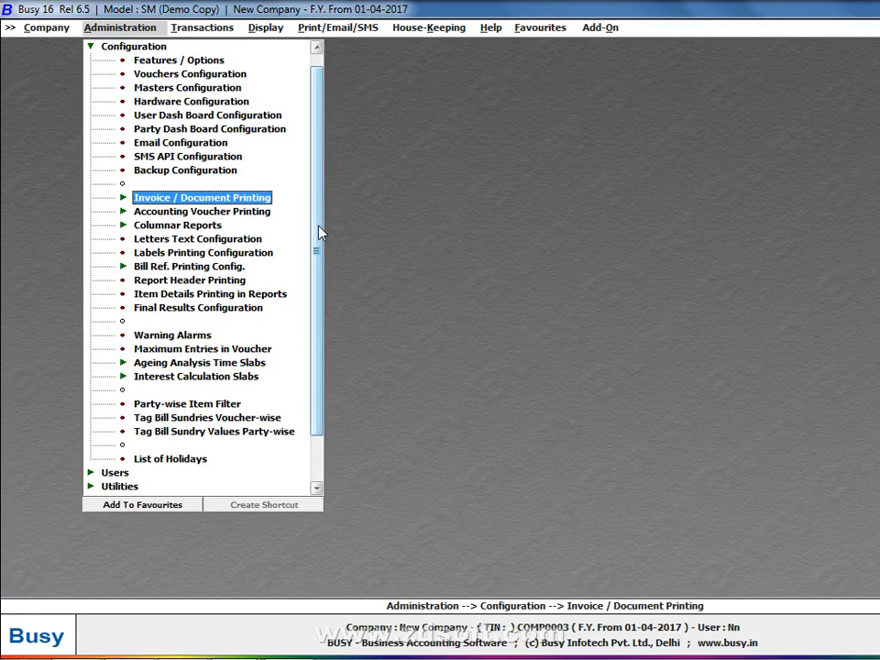
pyautogui.press('Return')
pyautogui.press('Down')
pyautogui.press('Down')
pyautogui.press('Return')
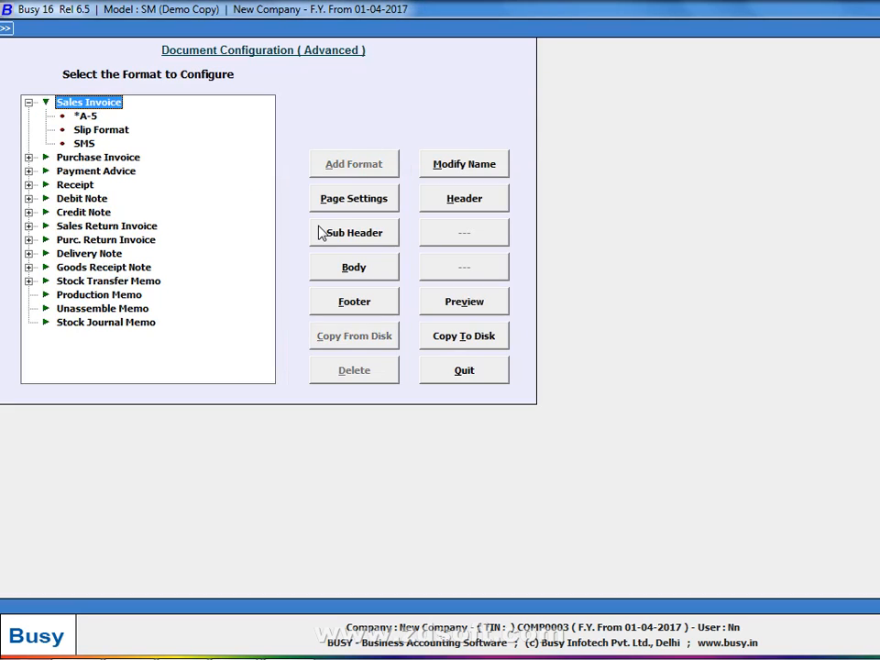
pyautogui.click(335, 265)
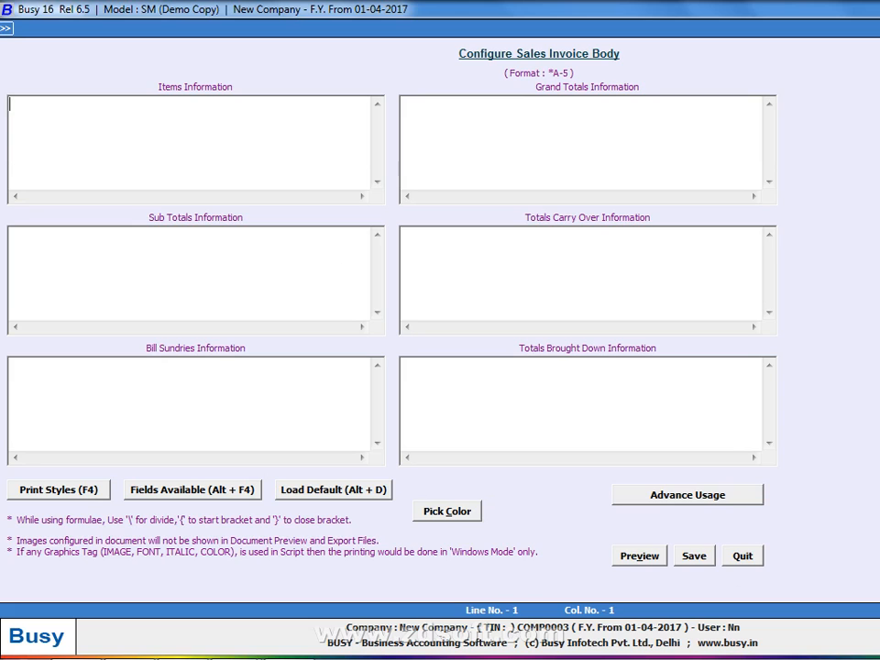
pyautogui.click(693, 554)
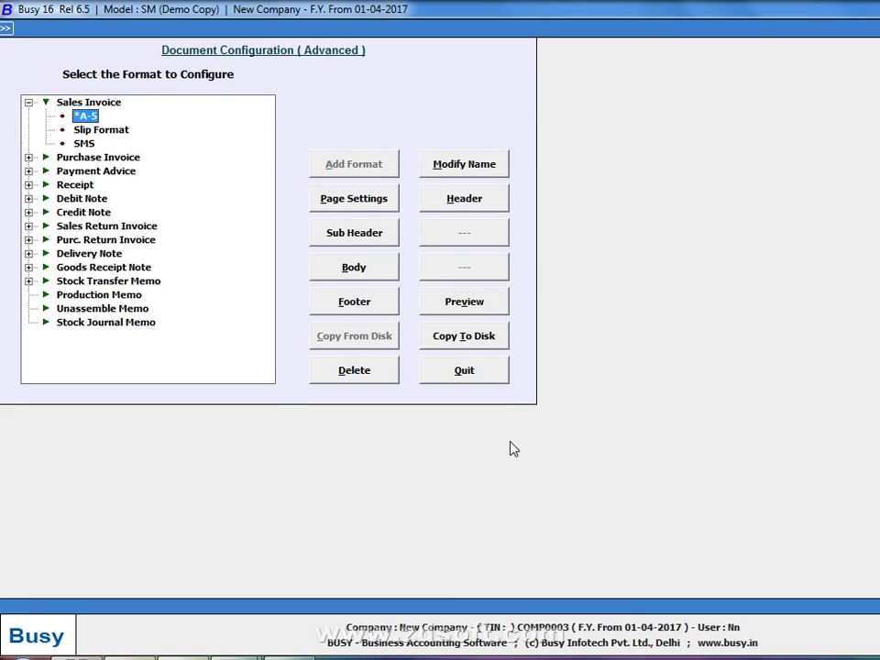
# Show the Windows desktop via the taskbar and close ZD Soft Screen Recorder
pyautogui.rightClick(530, 644)
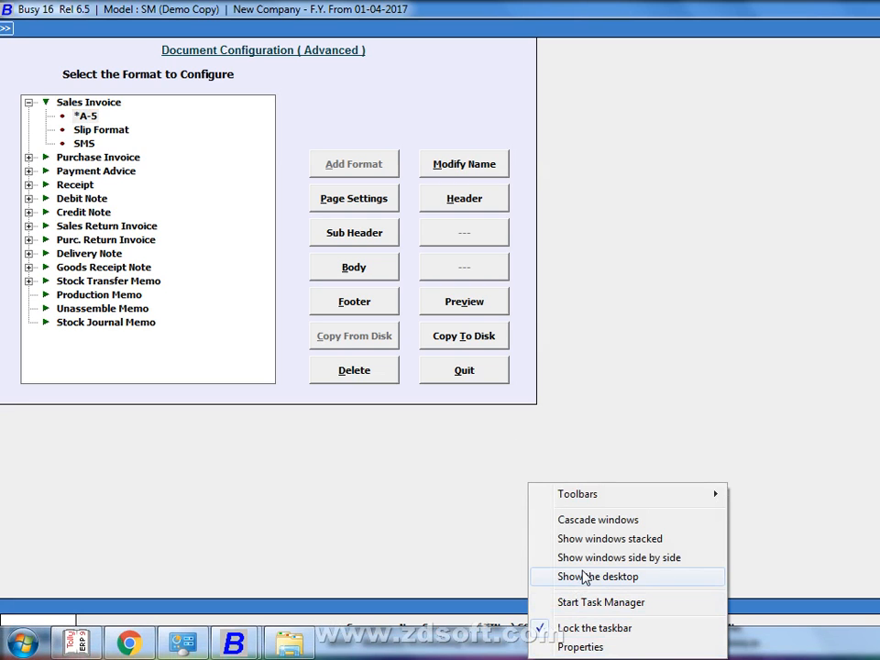
pyautogui.click(583, 577)
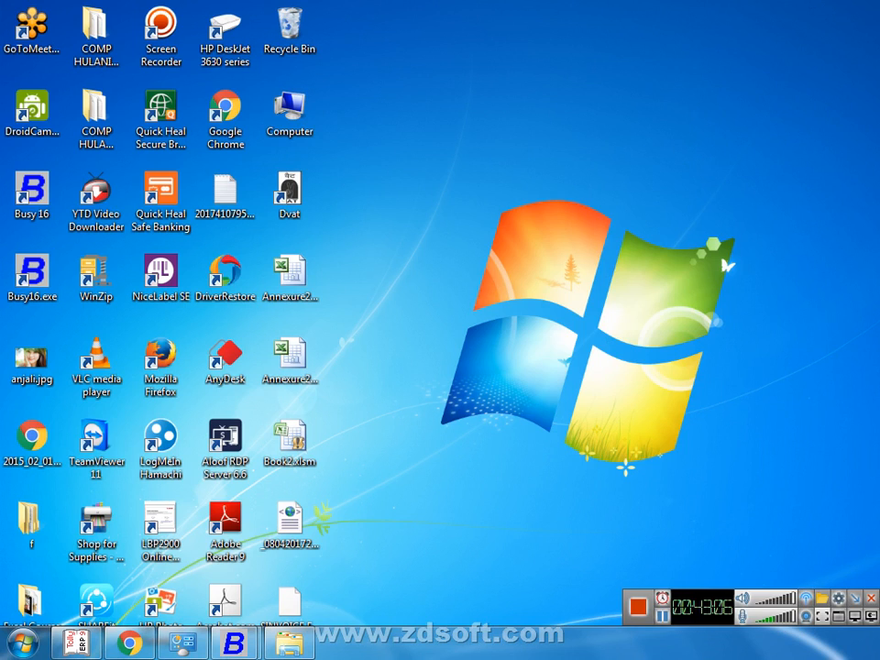
pyautogui.click(867, 597)
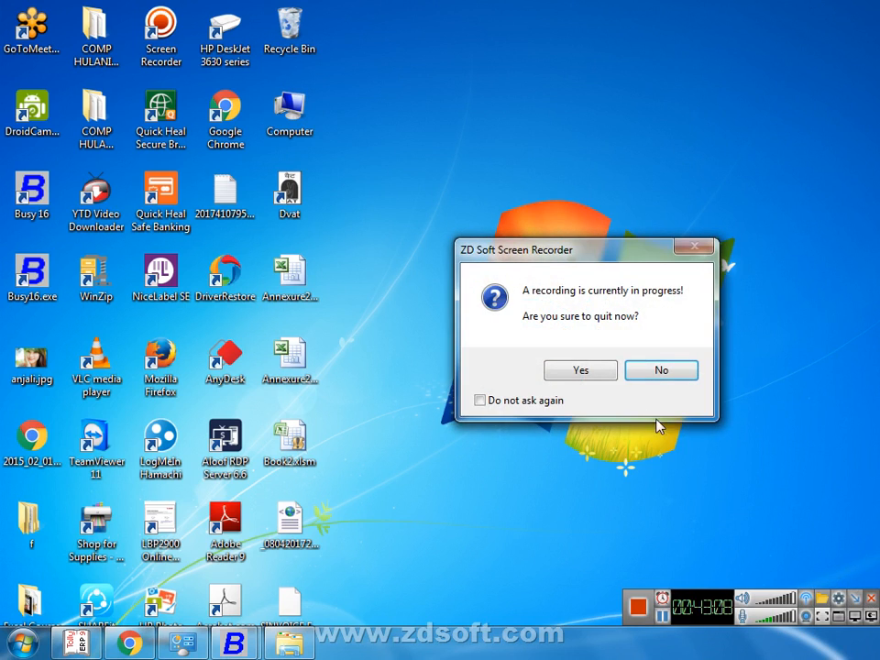